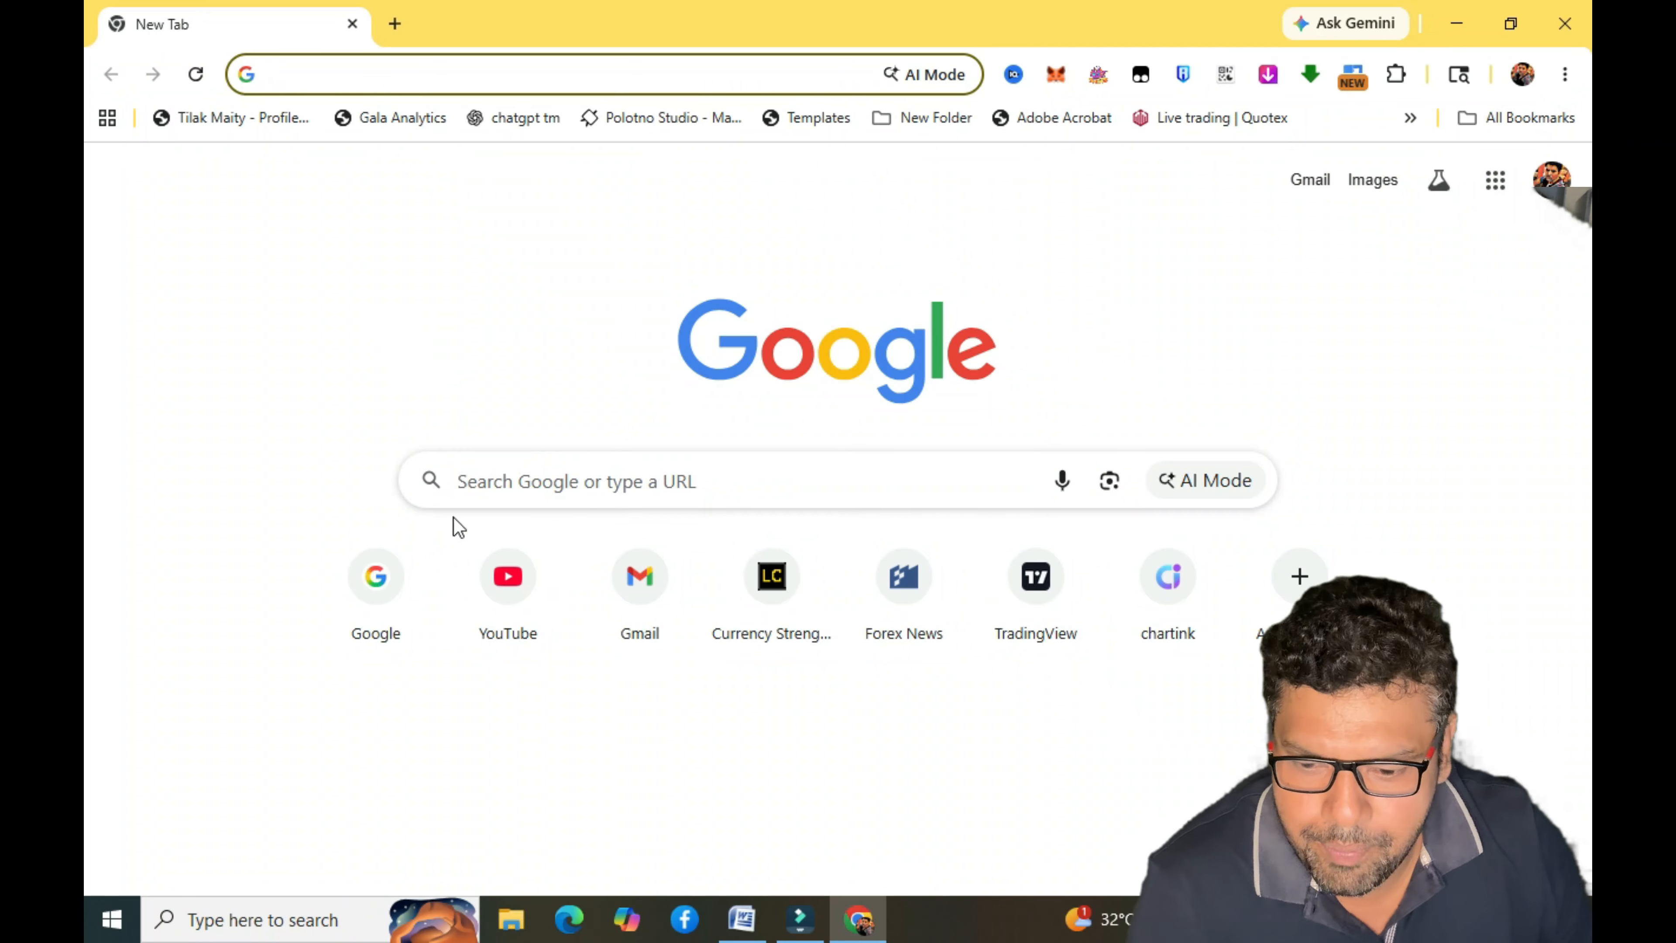
# Open Google Sheets from the Google apps and start a blank spreadsheet.
pyautogui.click(1492, 195)
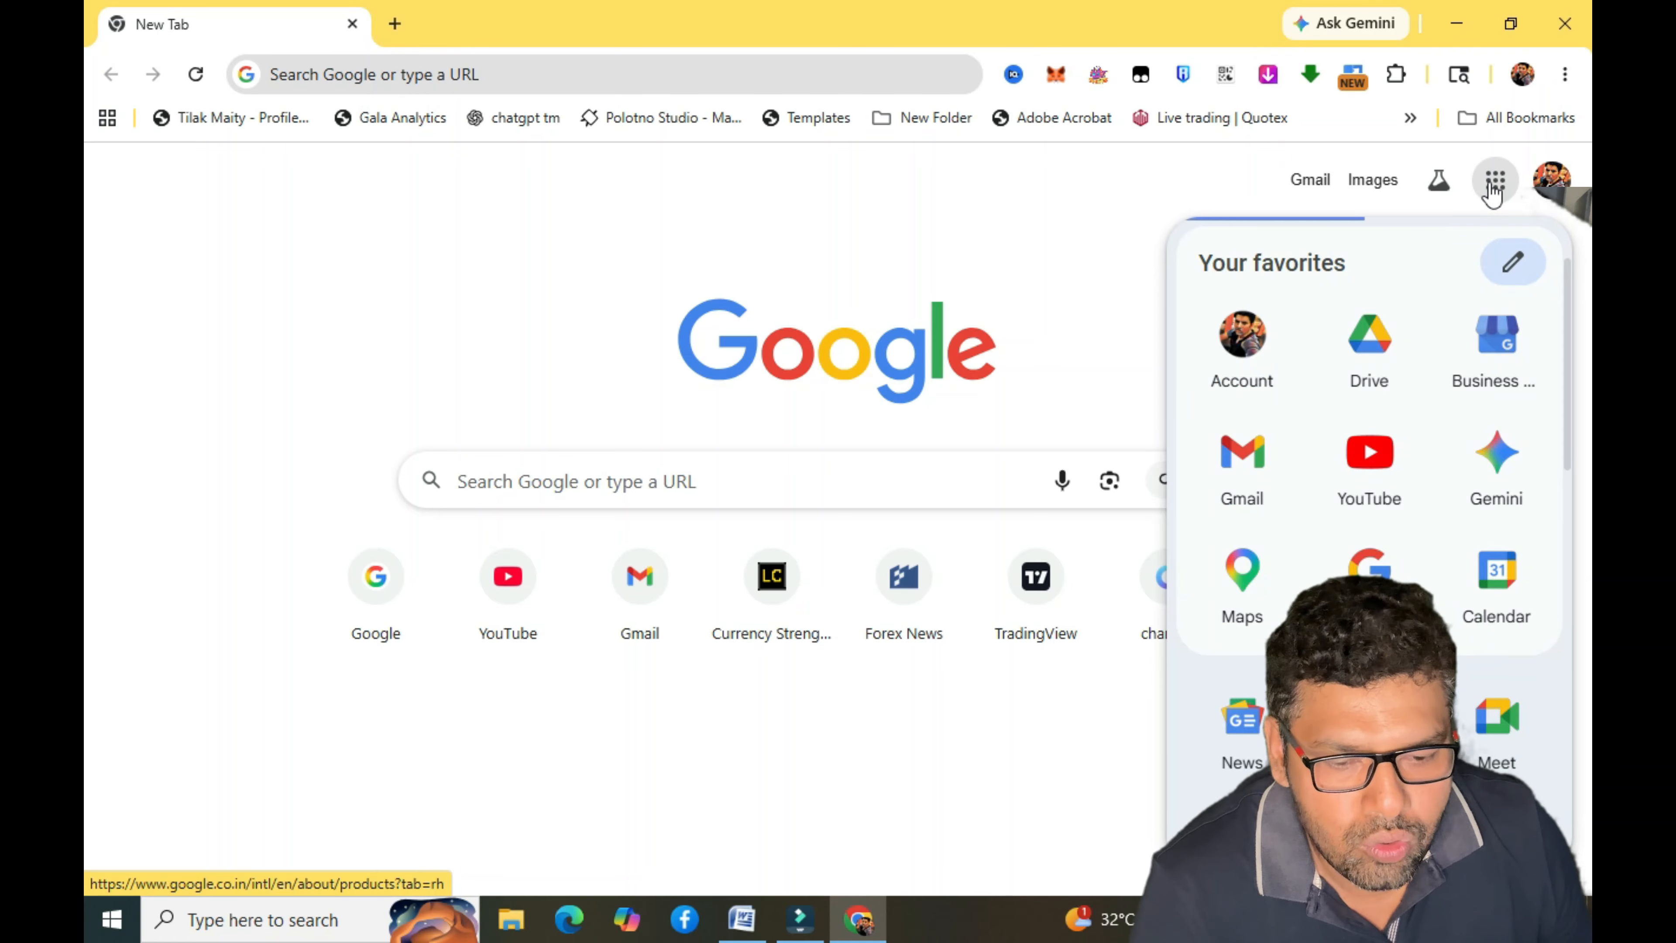
pyautogui.scroll(-1, 1448, 462)
pyautogui.scroll(-2, 1444, 519)
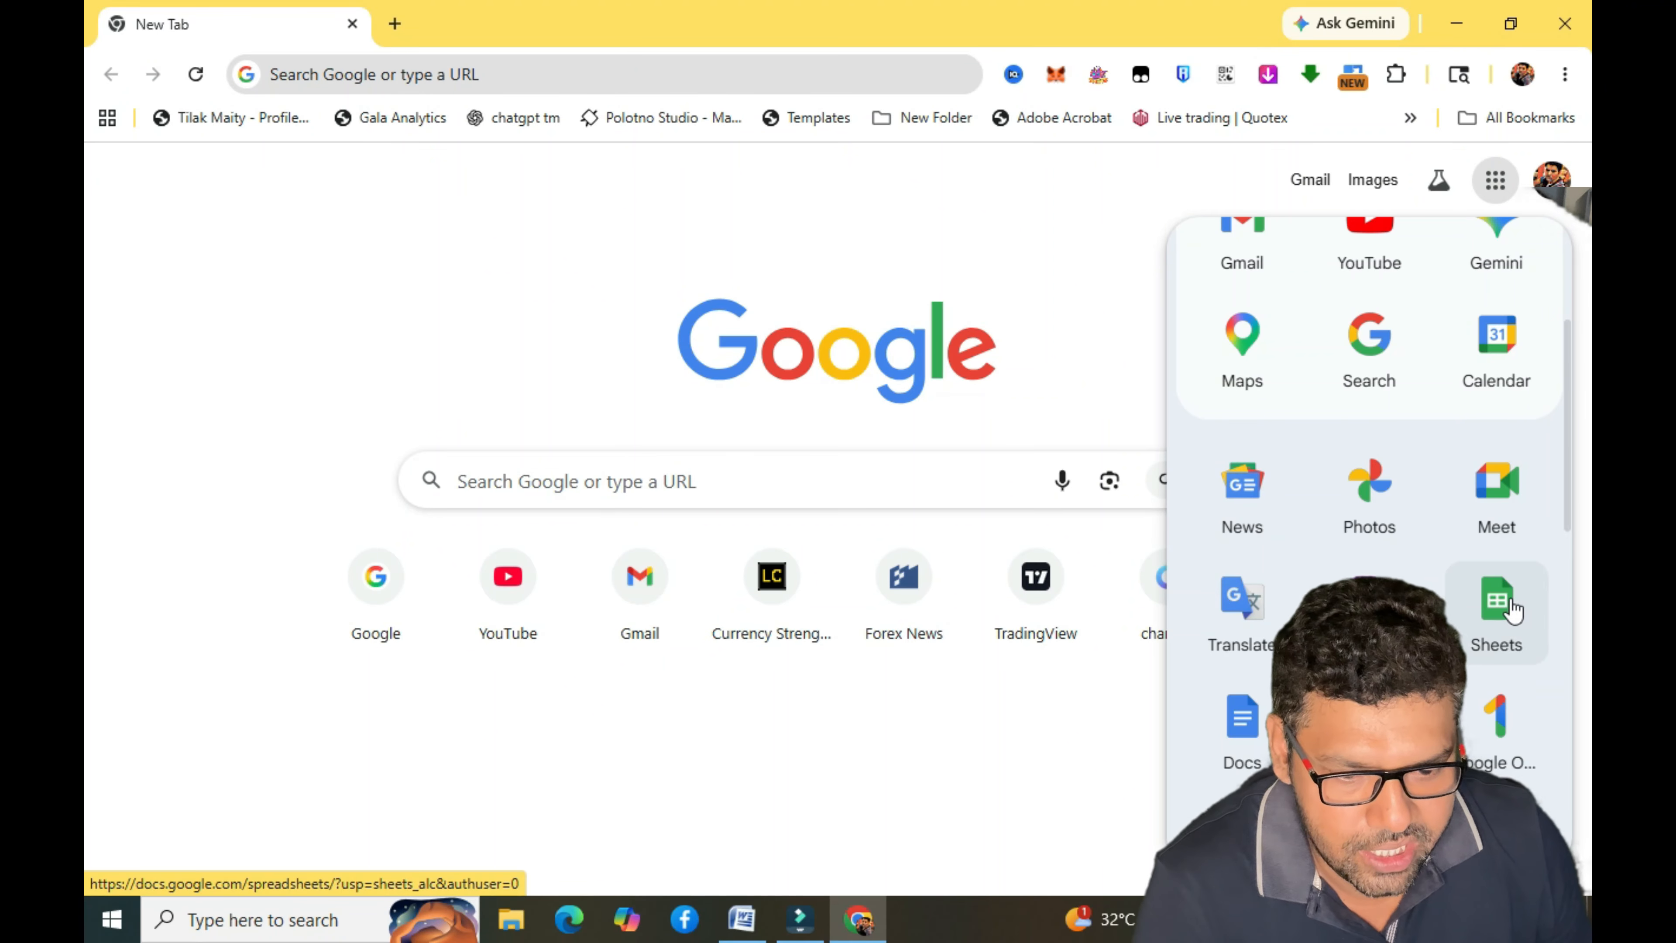
pyautogui.click(1501, 609)
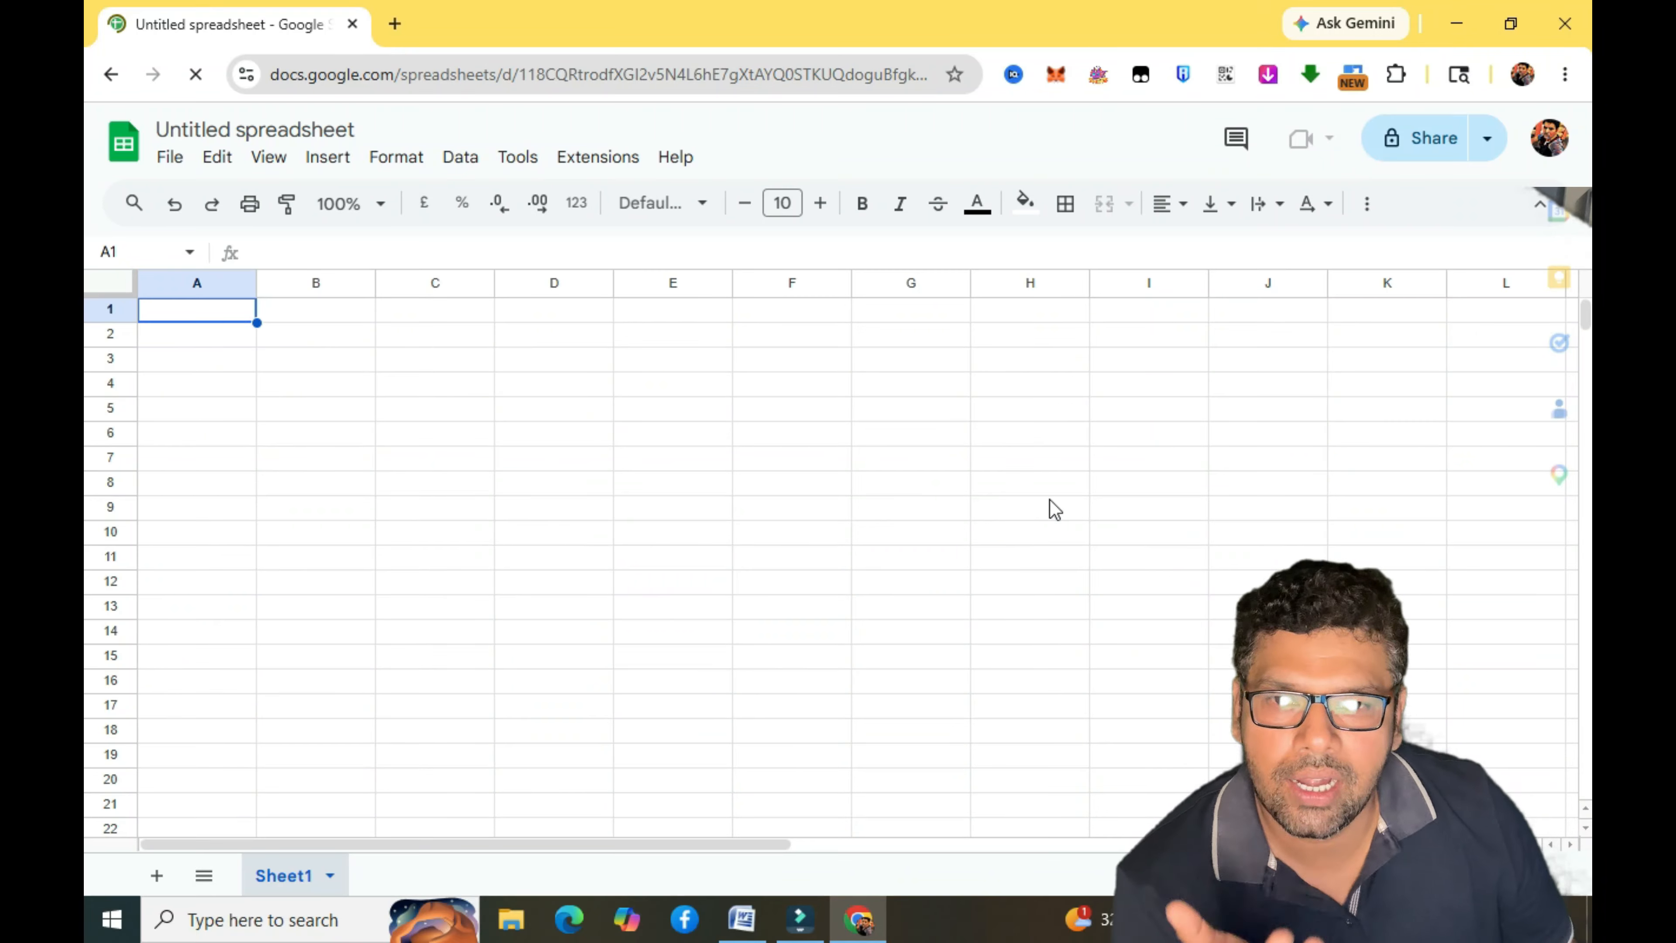
# Switch to My PortfolioTRAKER.docx in Word and examine the Groww and Zerodha stocks and mutual funds under "My Portfolio".
pyautogui.click(746, 921)
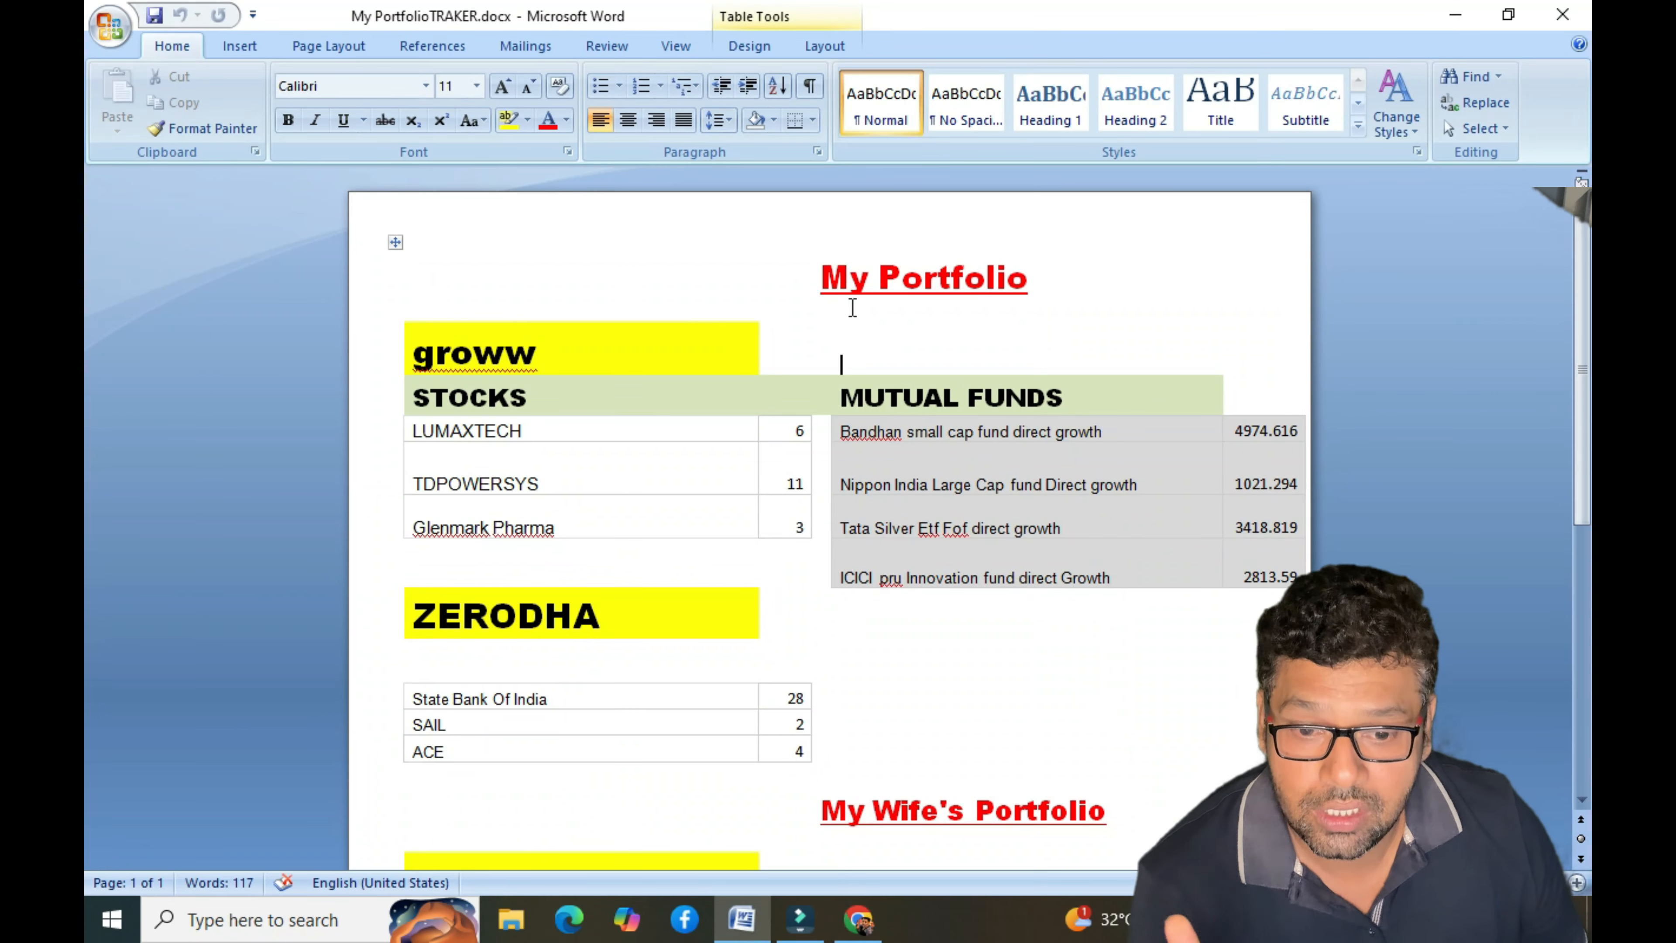
pyautogui.moveTo(829, 277); pyautogui.dragTo(1055, 289)
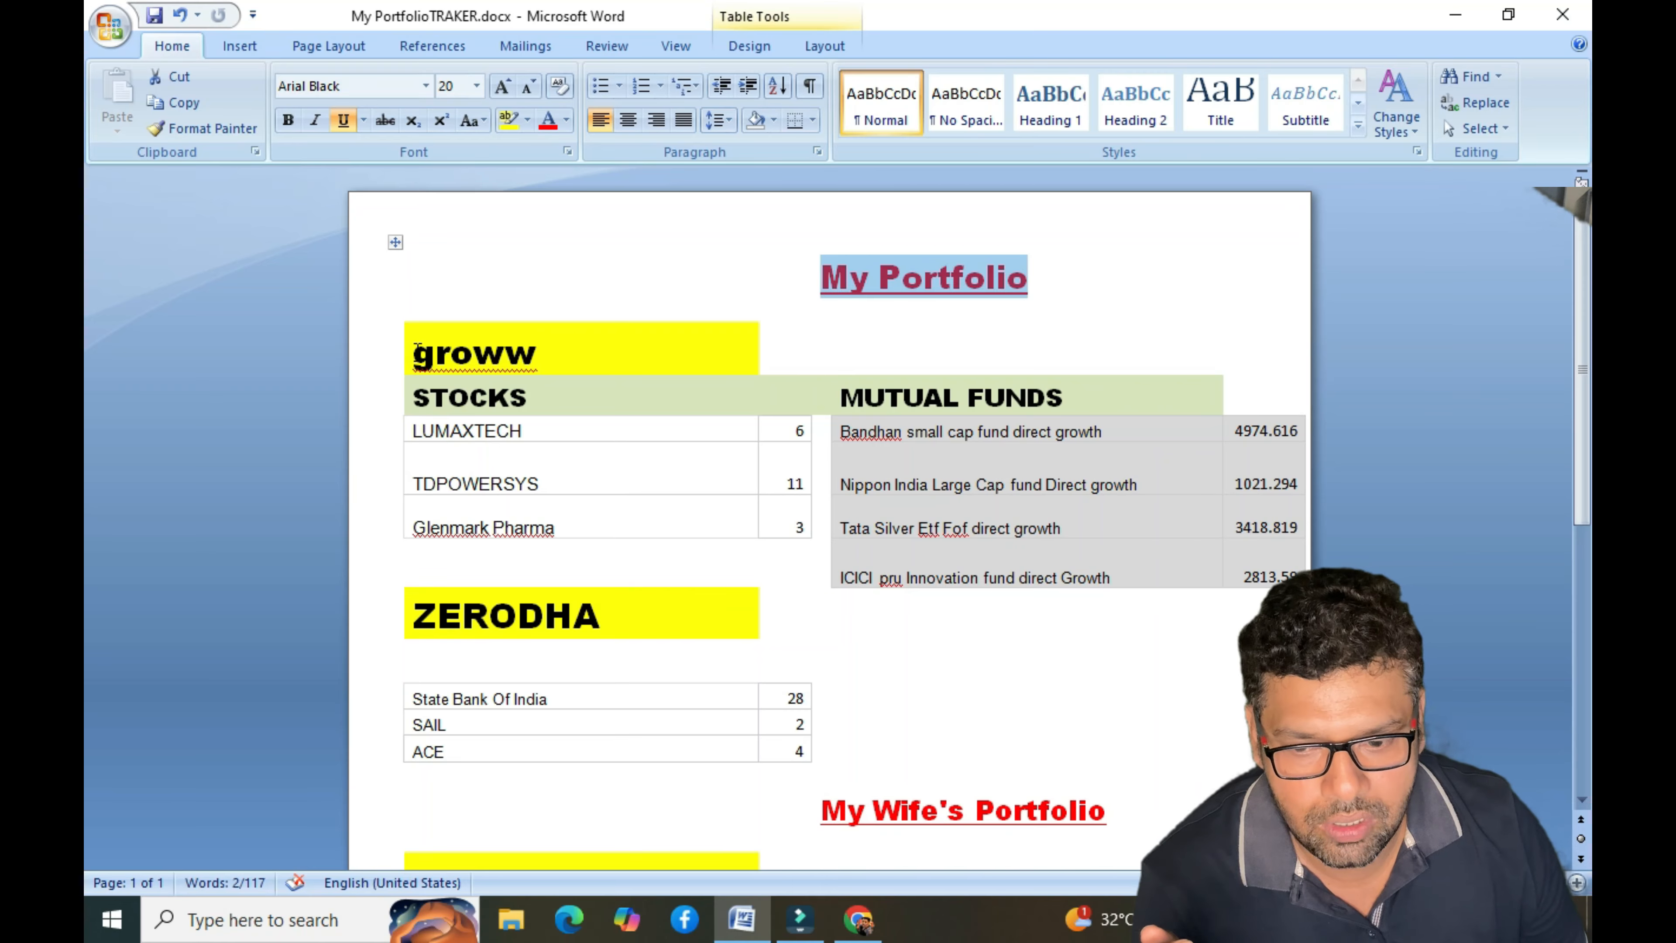
pyautogui.moveTo(414, 350); pyautogui.dragTo(573, 359)
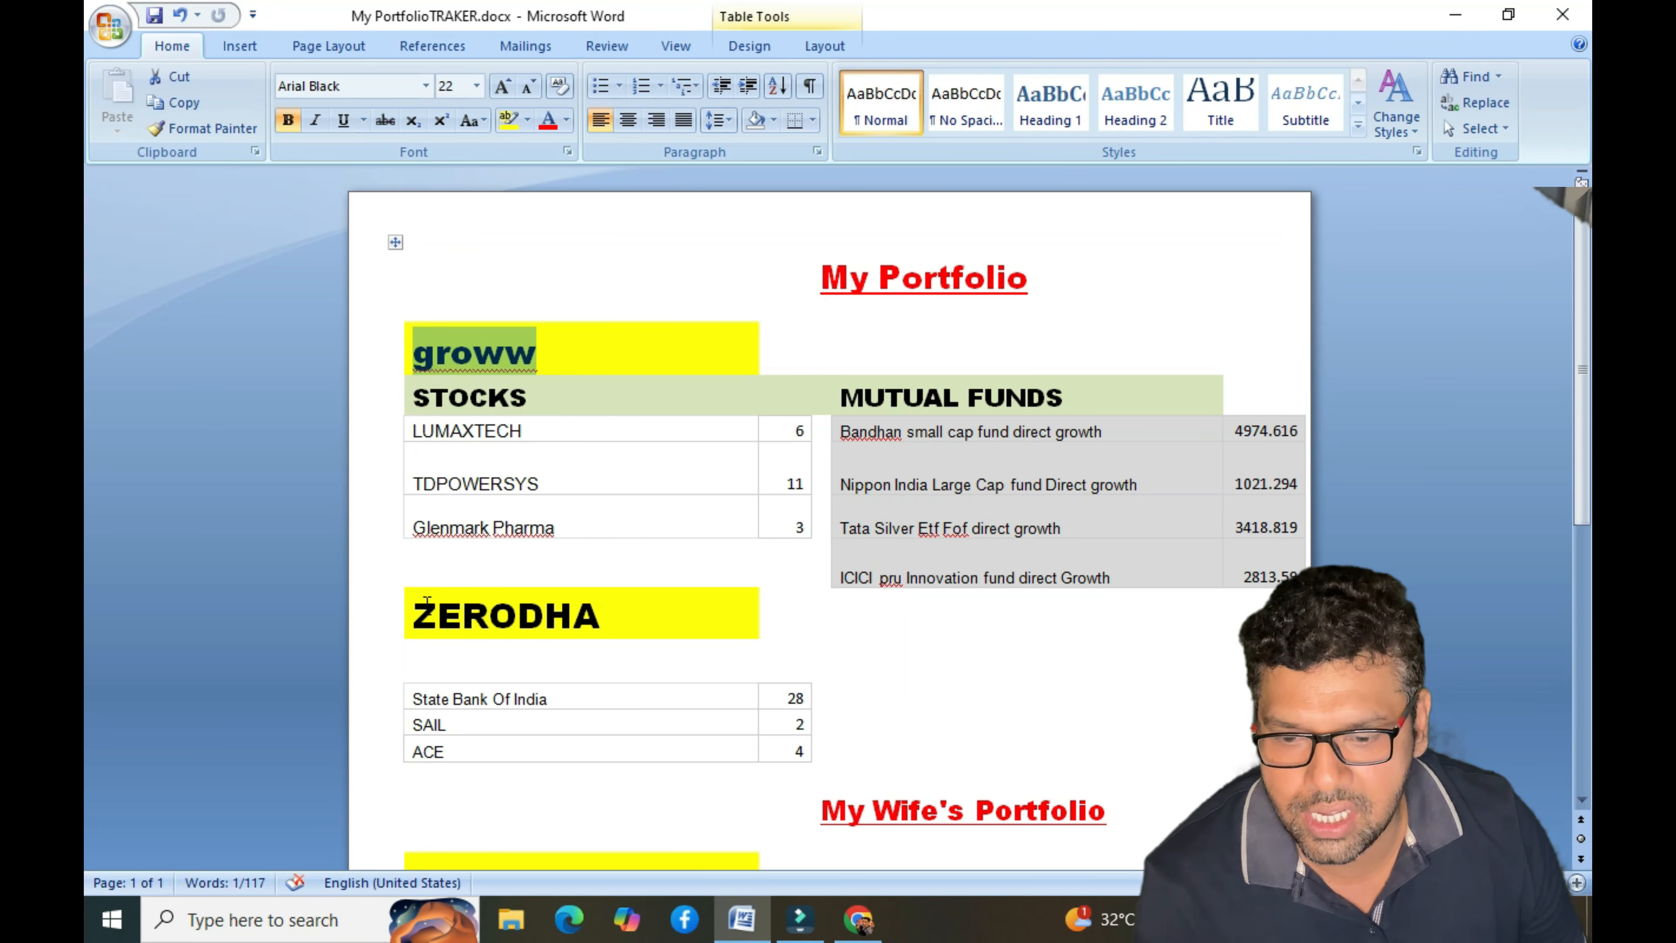
pyautogui.moveTo(416, 611); pyautogui.dragTo(644, 614)
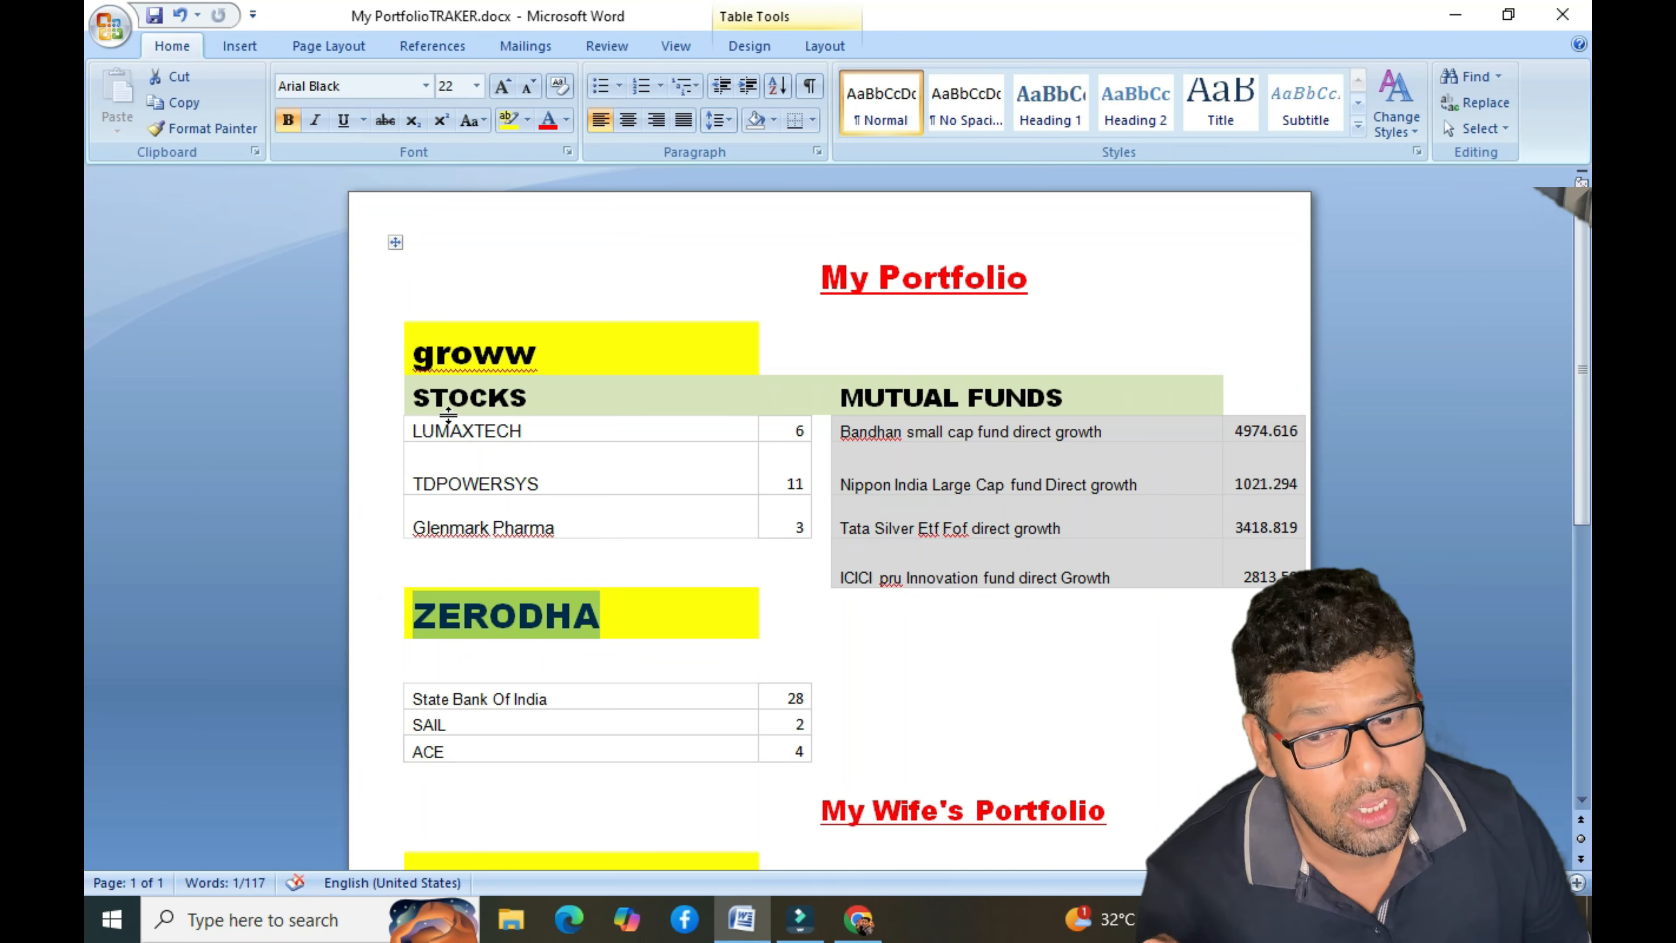
pyautogui.moveTo(404, 434); pyautogui.dragTo(579, 541)
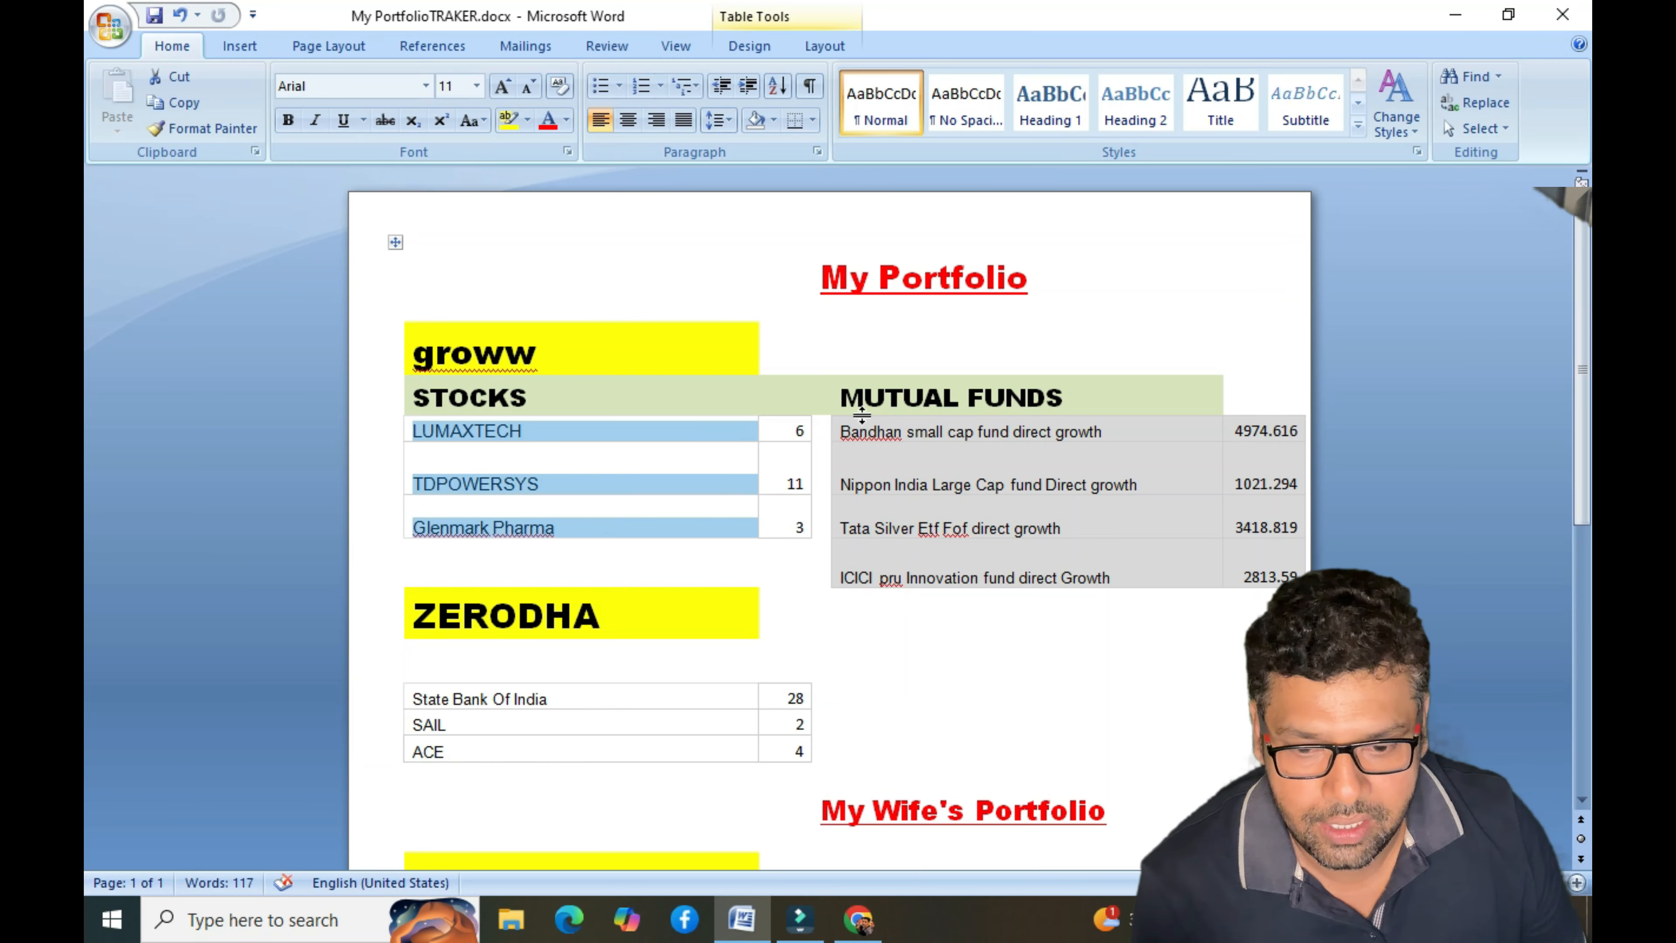
pyautogui.click(833, 395)
pyautogui.click(854, 432)
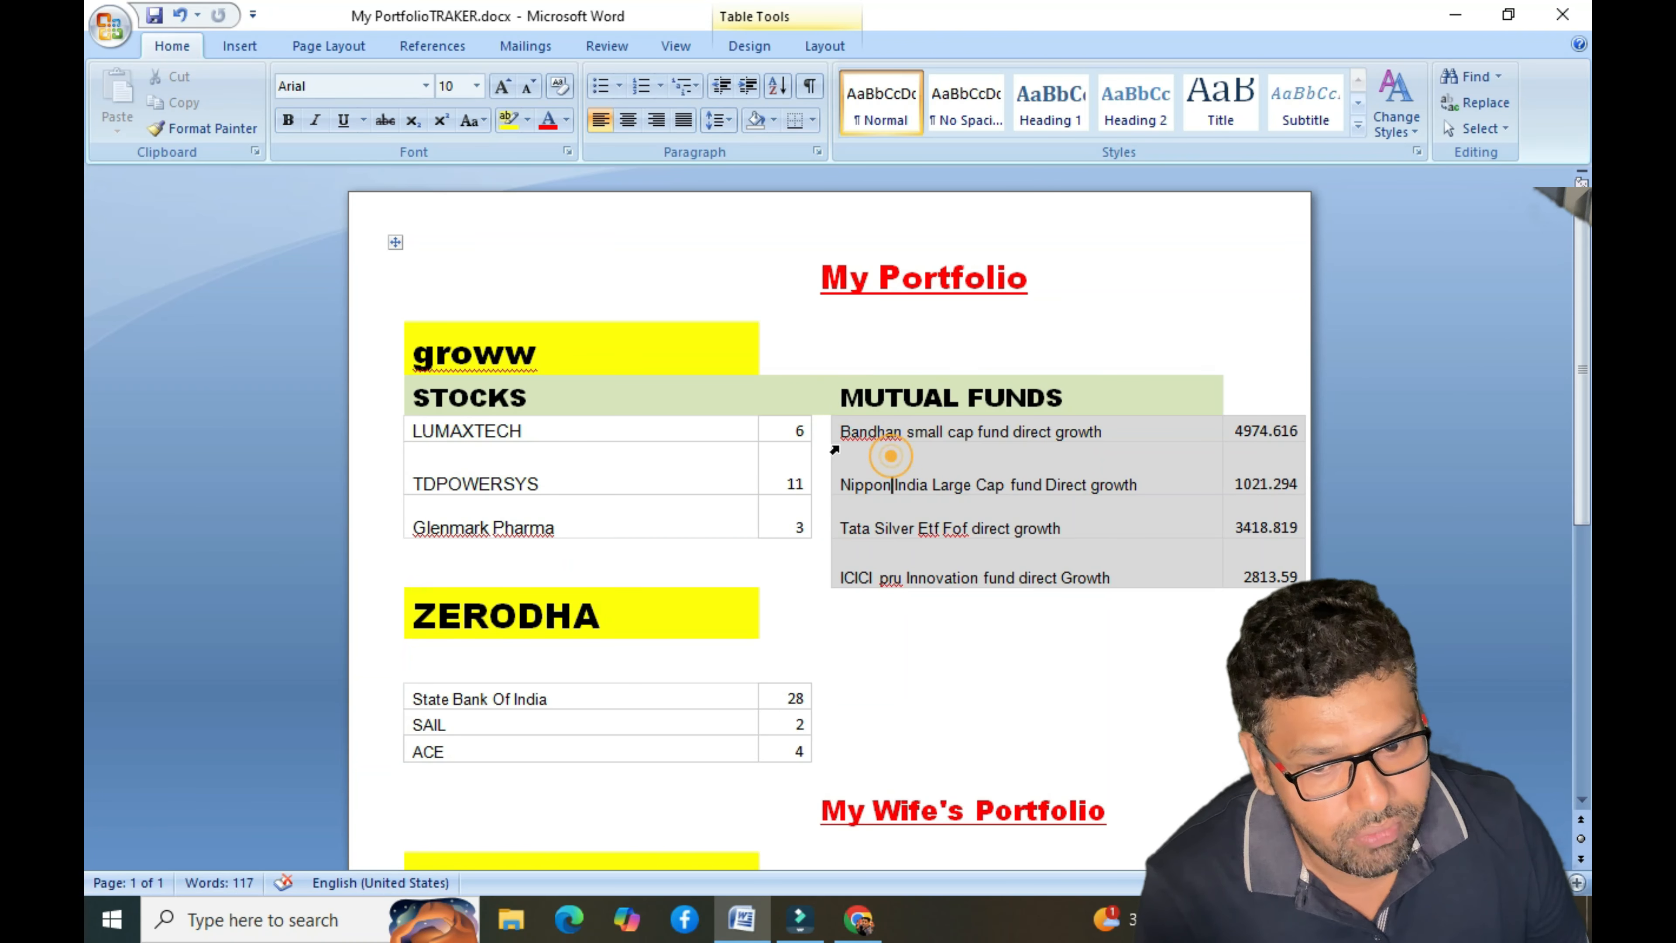
pyautogui.moveTo(843, 432); pyautogui.dragTo(1203, 654)
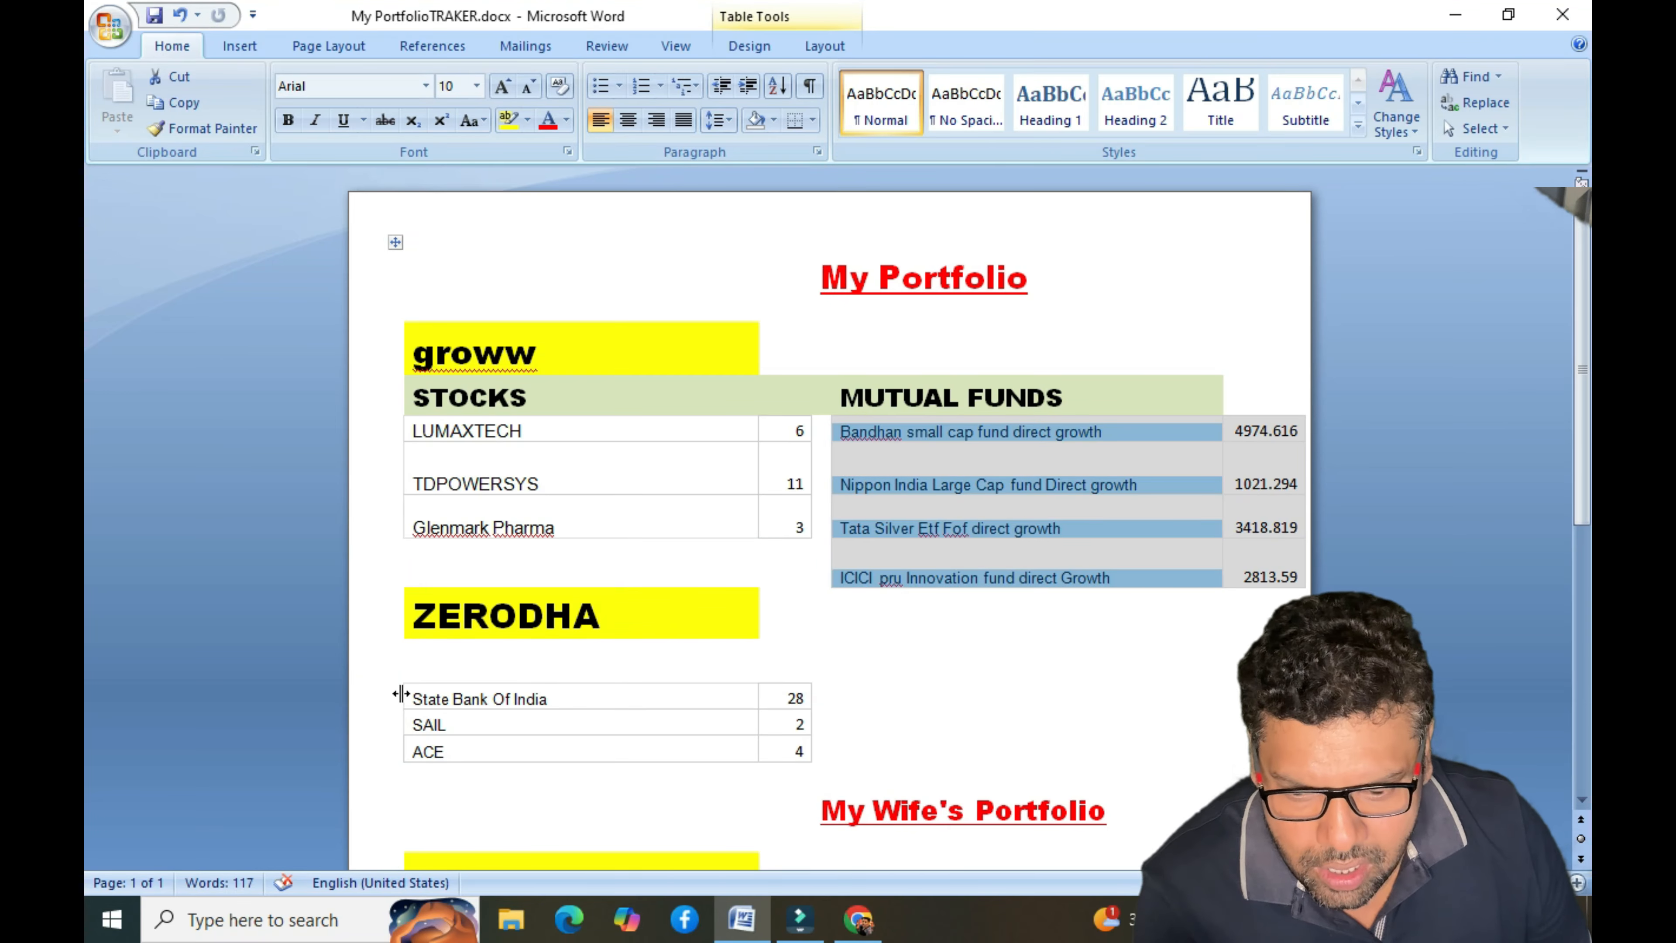
pyautogui.moveTo(417, 693); pyautogui.dragTo(750, 761)
pyautogui.click(1042, 682)
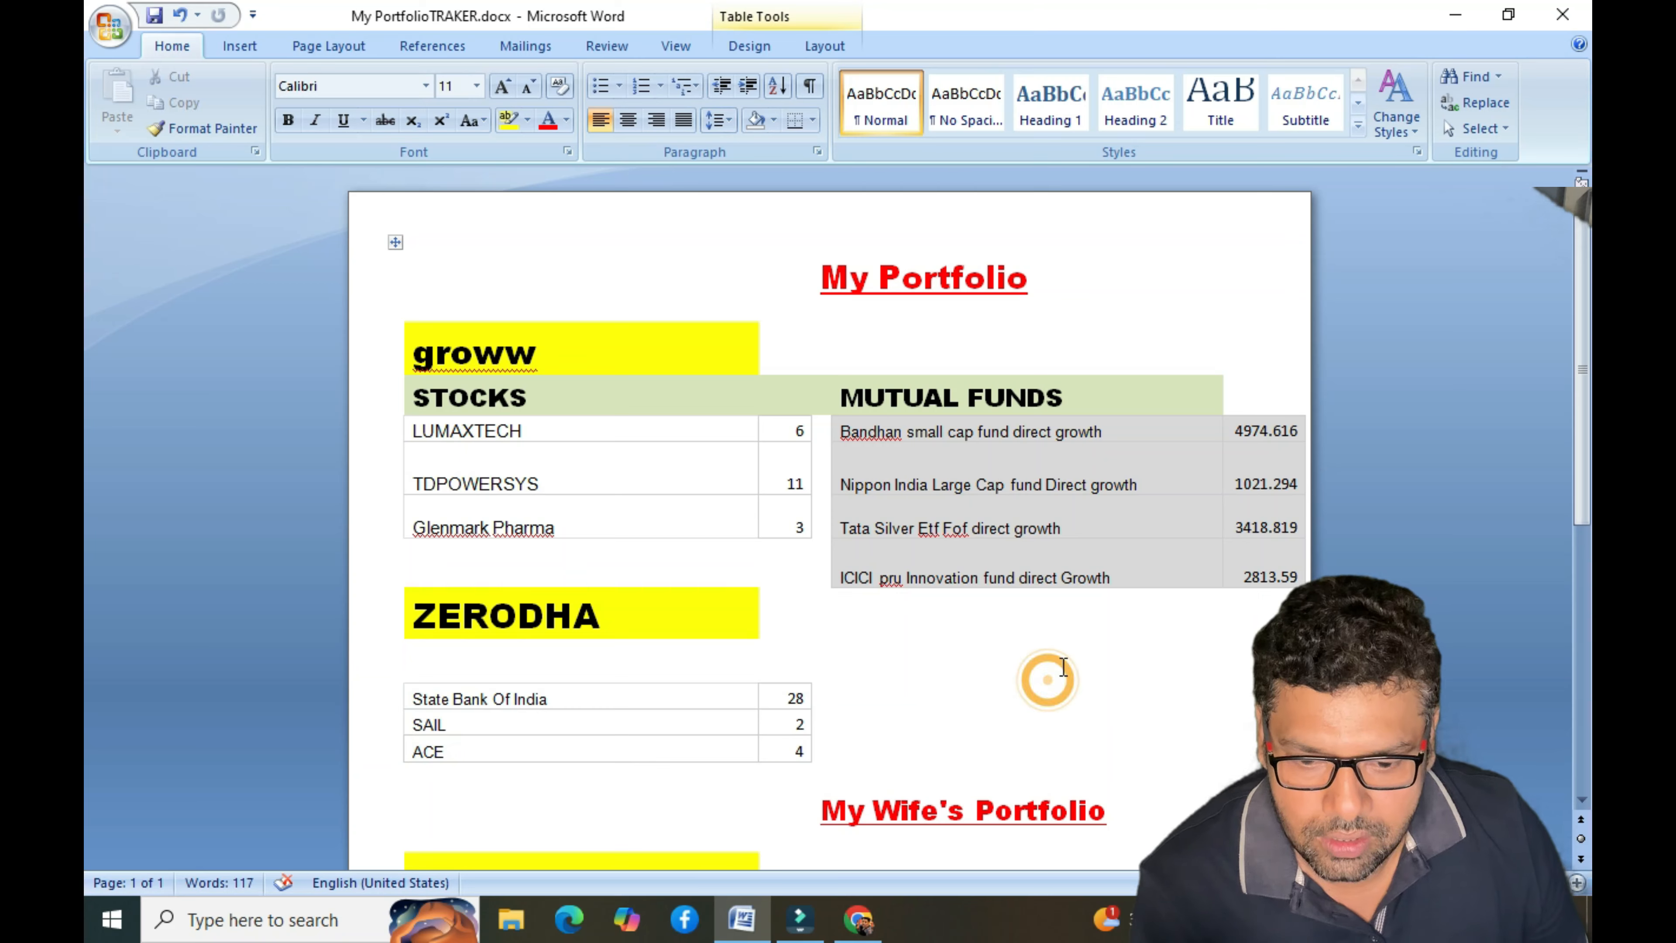
# Center-align the "My Wife's Portfolio" heading in the portfolio document.
pyautogui.scroll(-2, 1056, 673)
pyautogui.scroll(-1, 1051, 585)
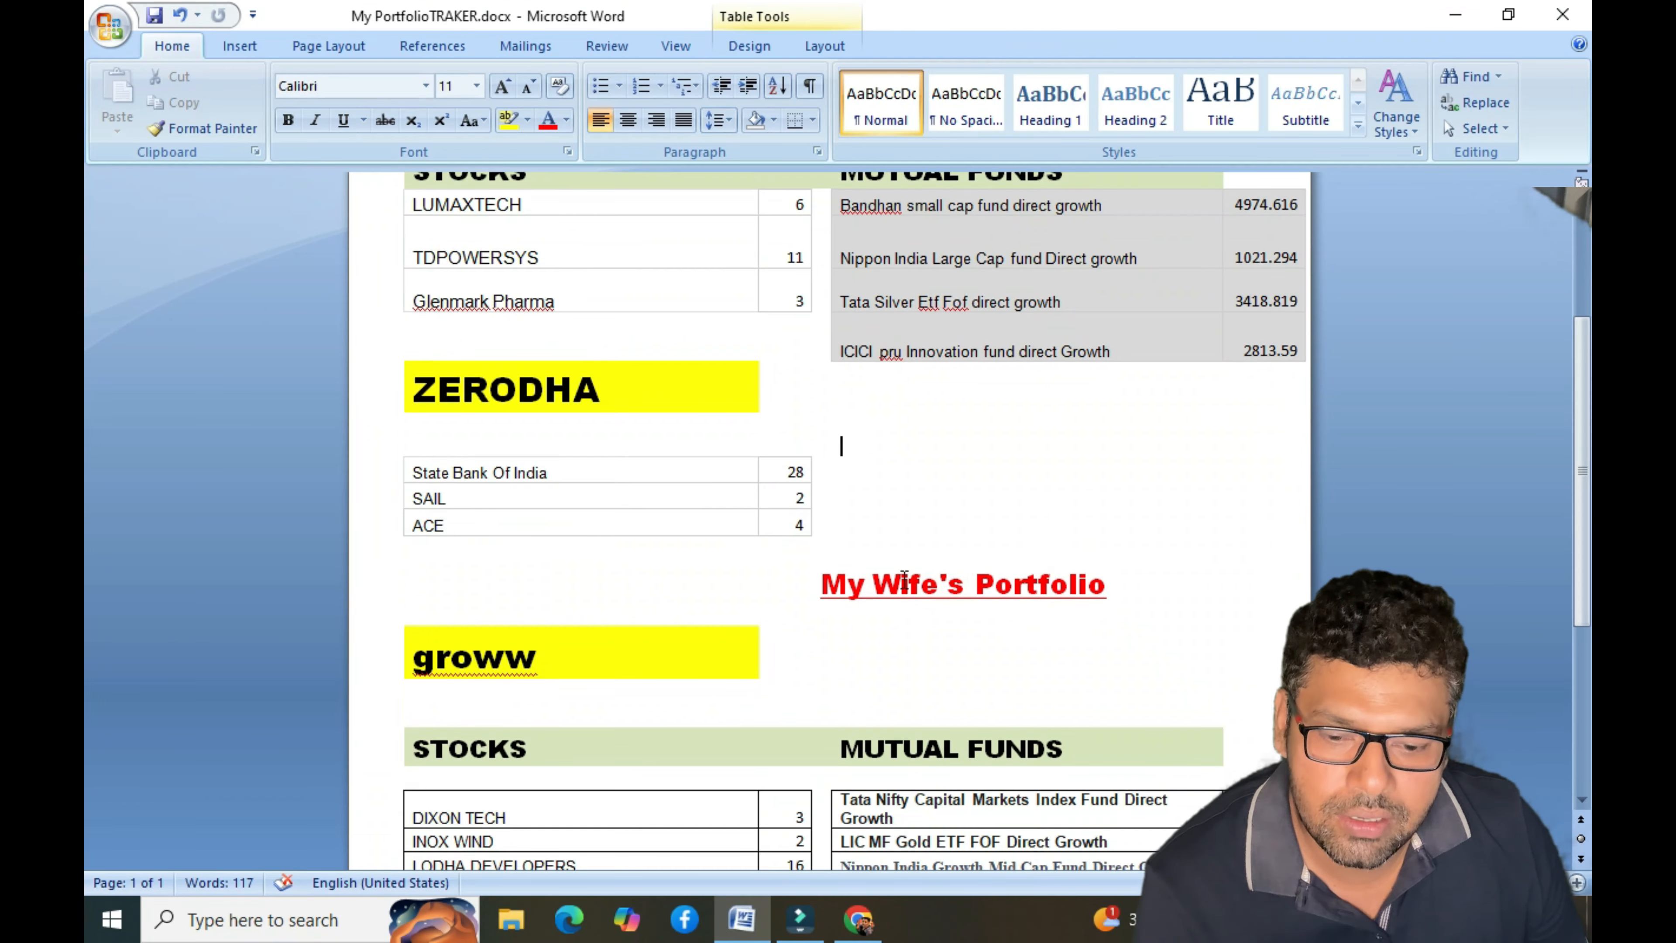
pyautogui.moveTo(835, 585); pyautogui.dragTo(1141, 598)
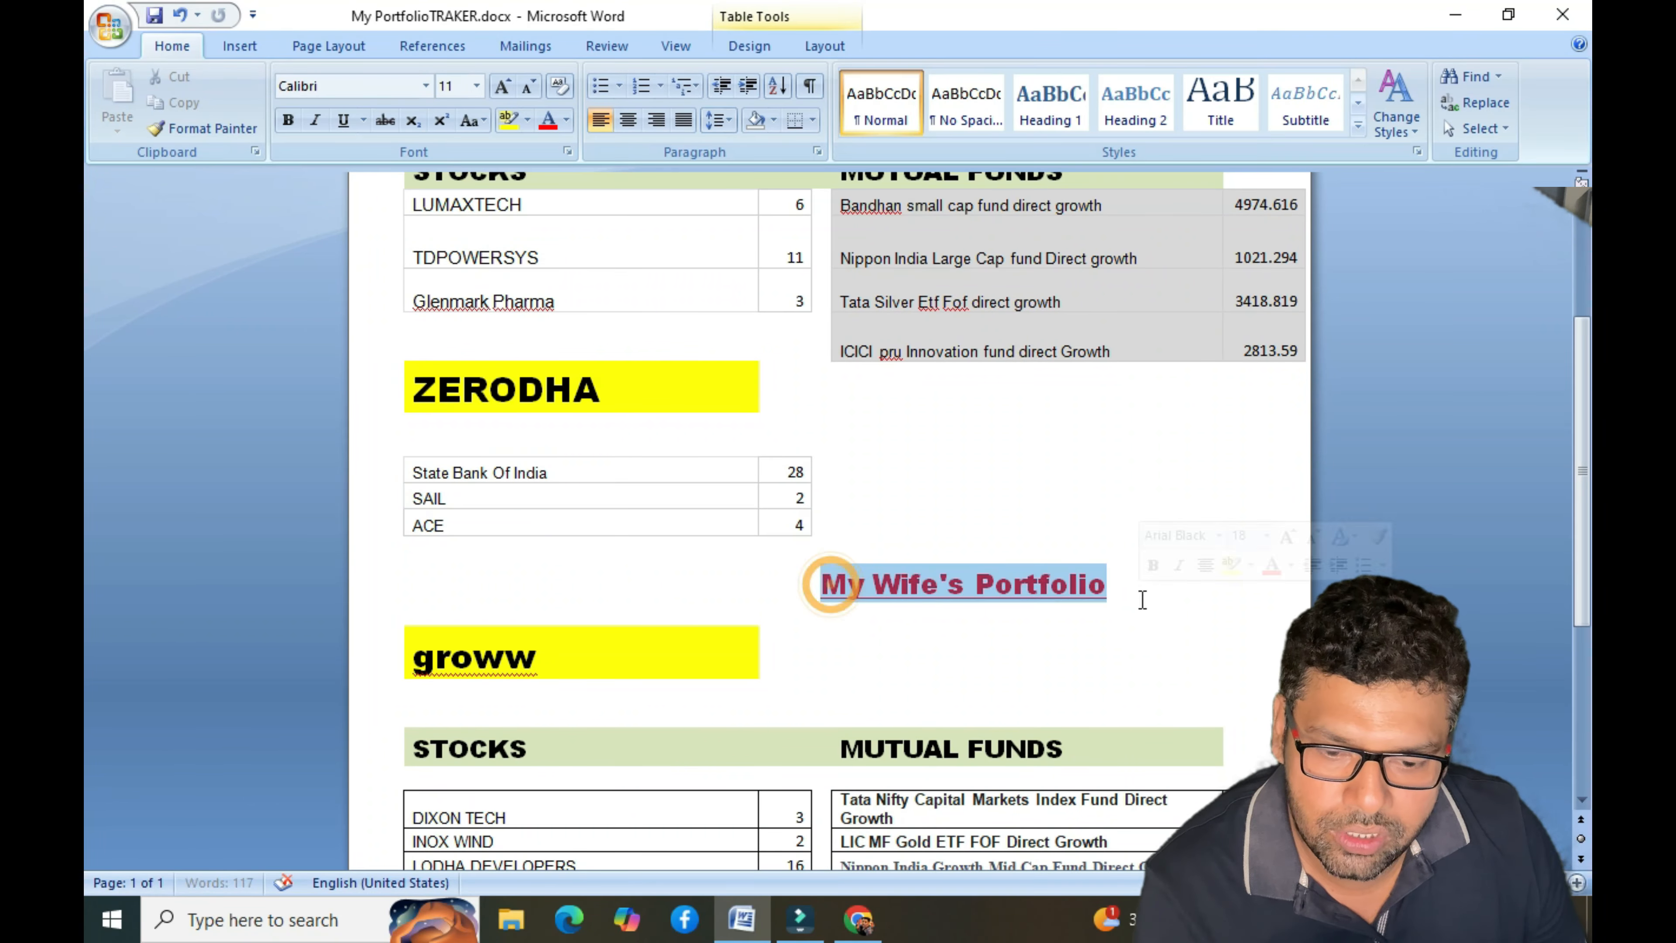
pyautogui.click(1206, 564)
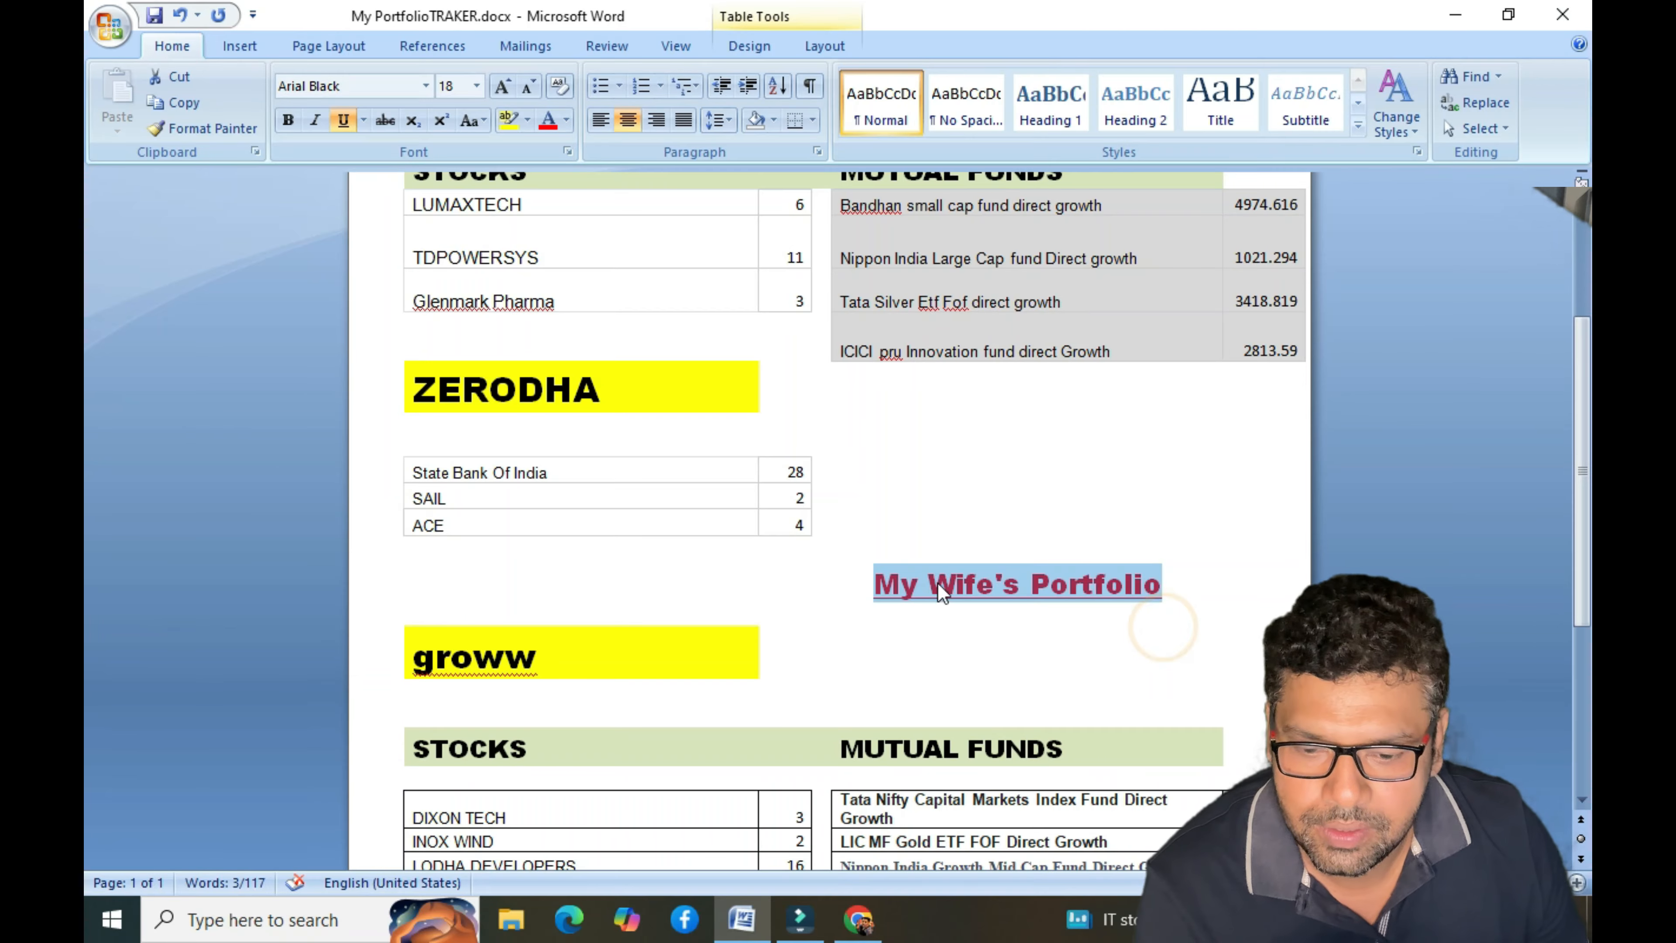
# Examine the Groww stocks, ETFs and mutual funds listed under "My Wife's Portfolio".
pyautogui.scroll(-2, 756, 603)
pyautogui.scroll(-3, 695, 576)
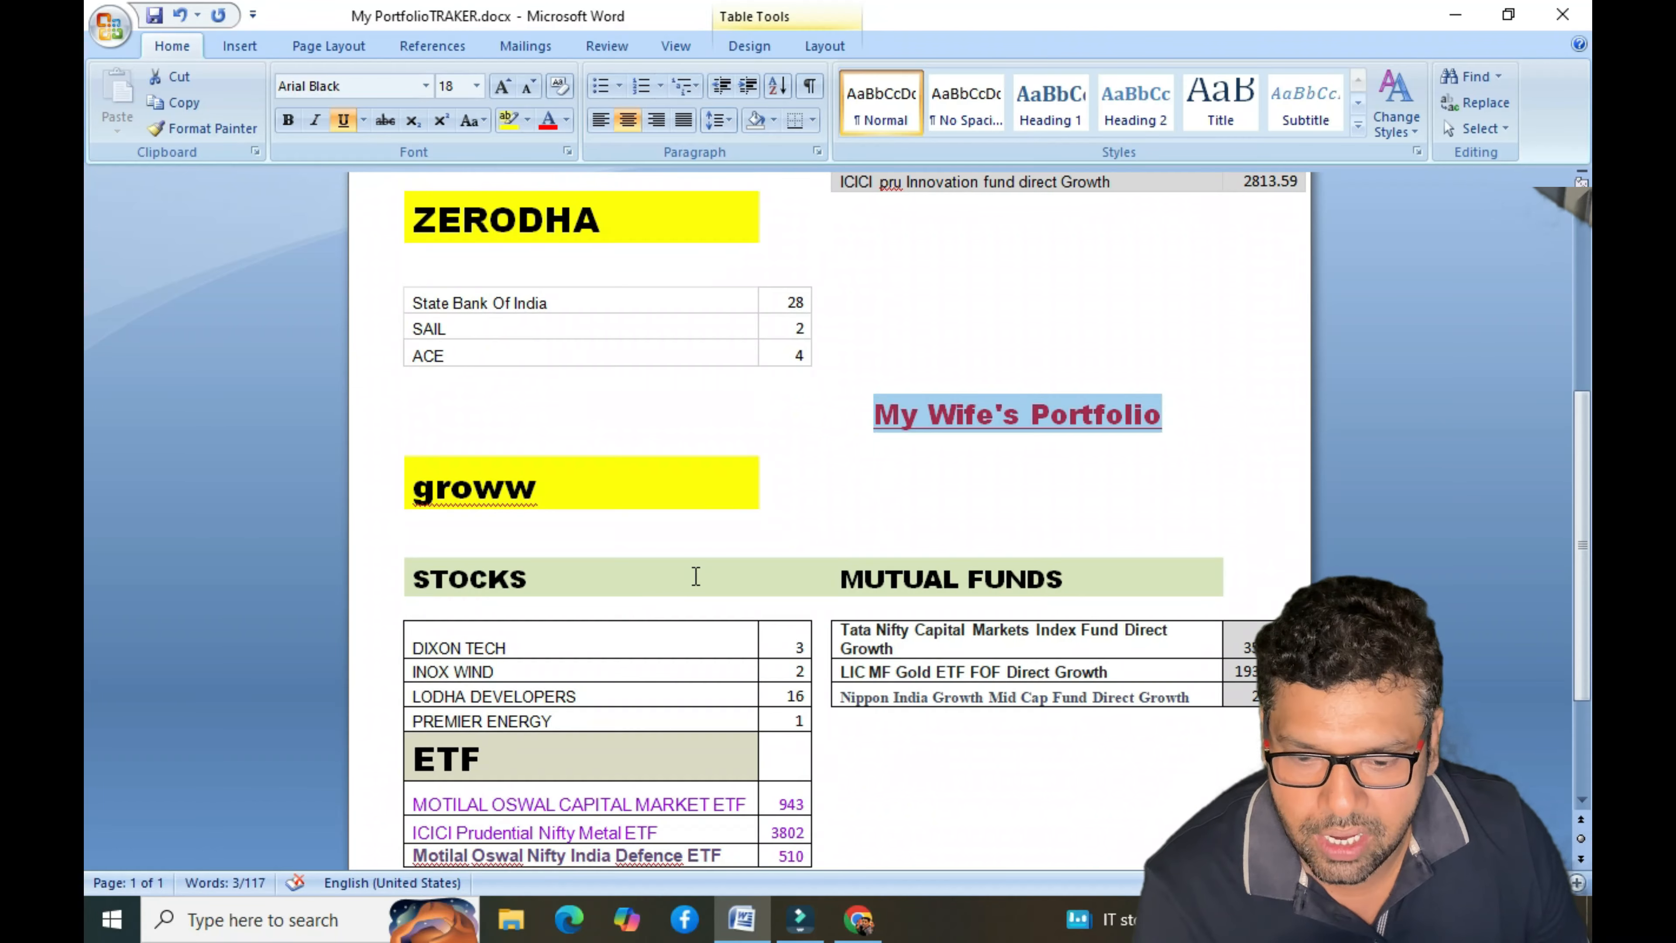
pyautogui.moveTo(416, 528); pyautogui.dragTo(568, 611)
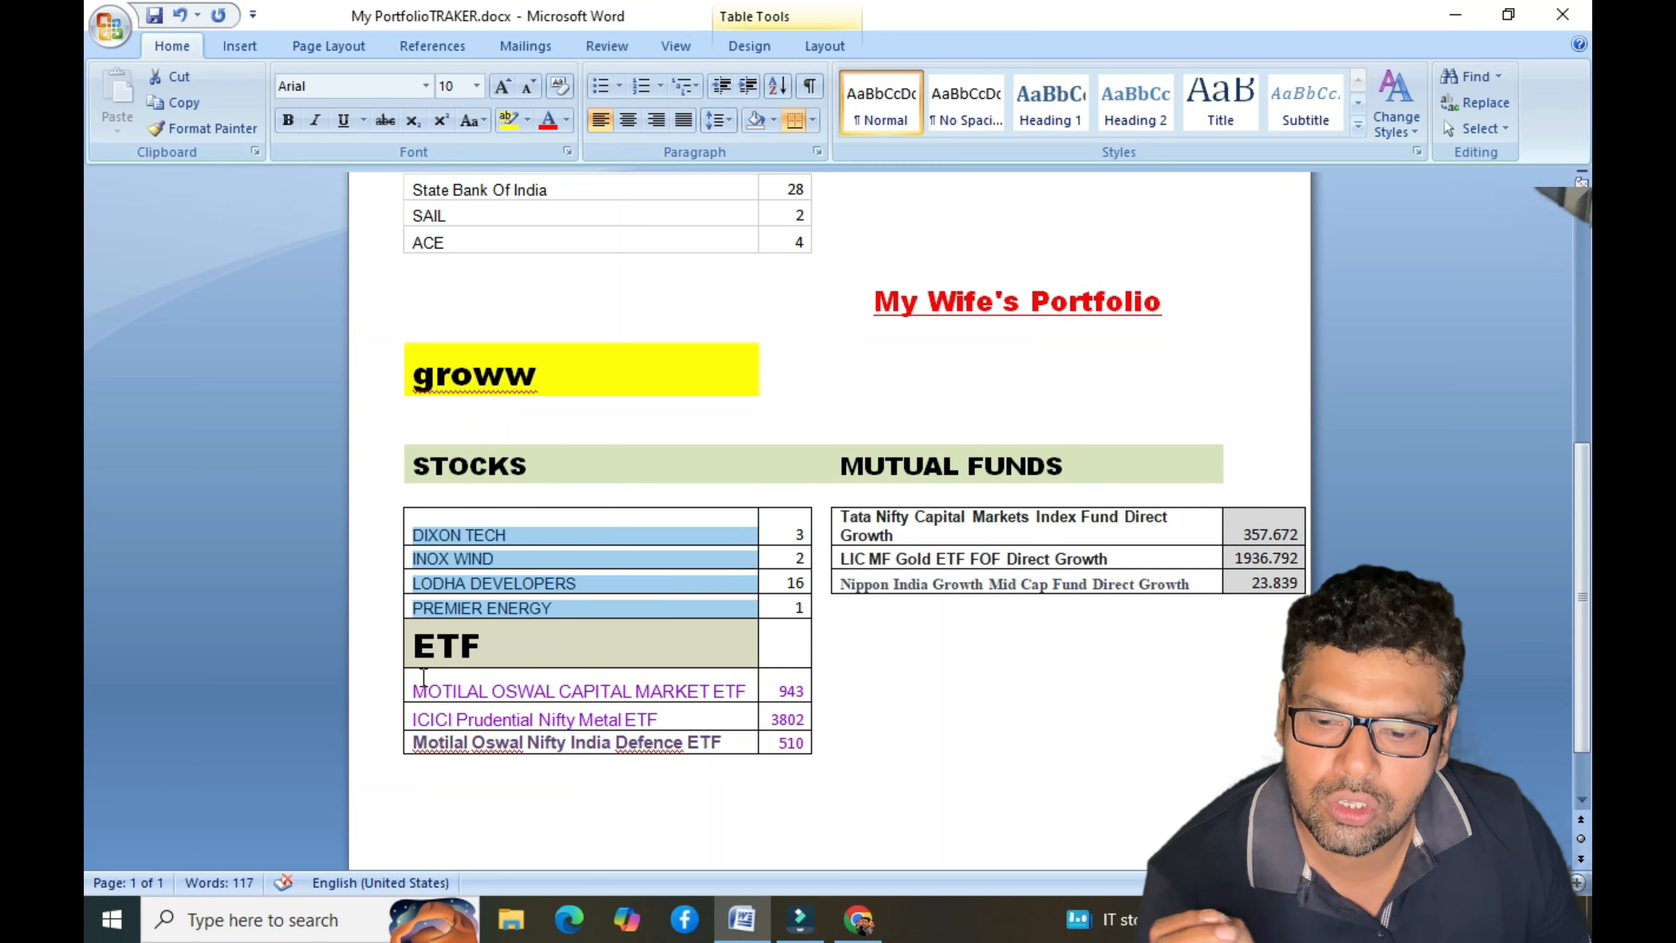
pyautogui.moveTo(413, 687); pyautogui.dragTo(802, 759)
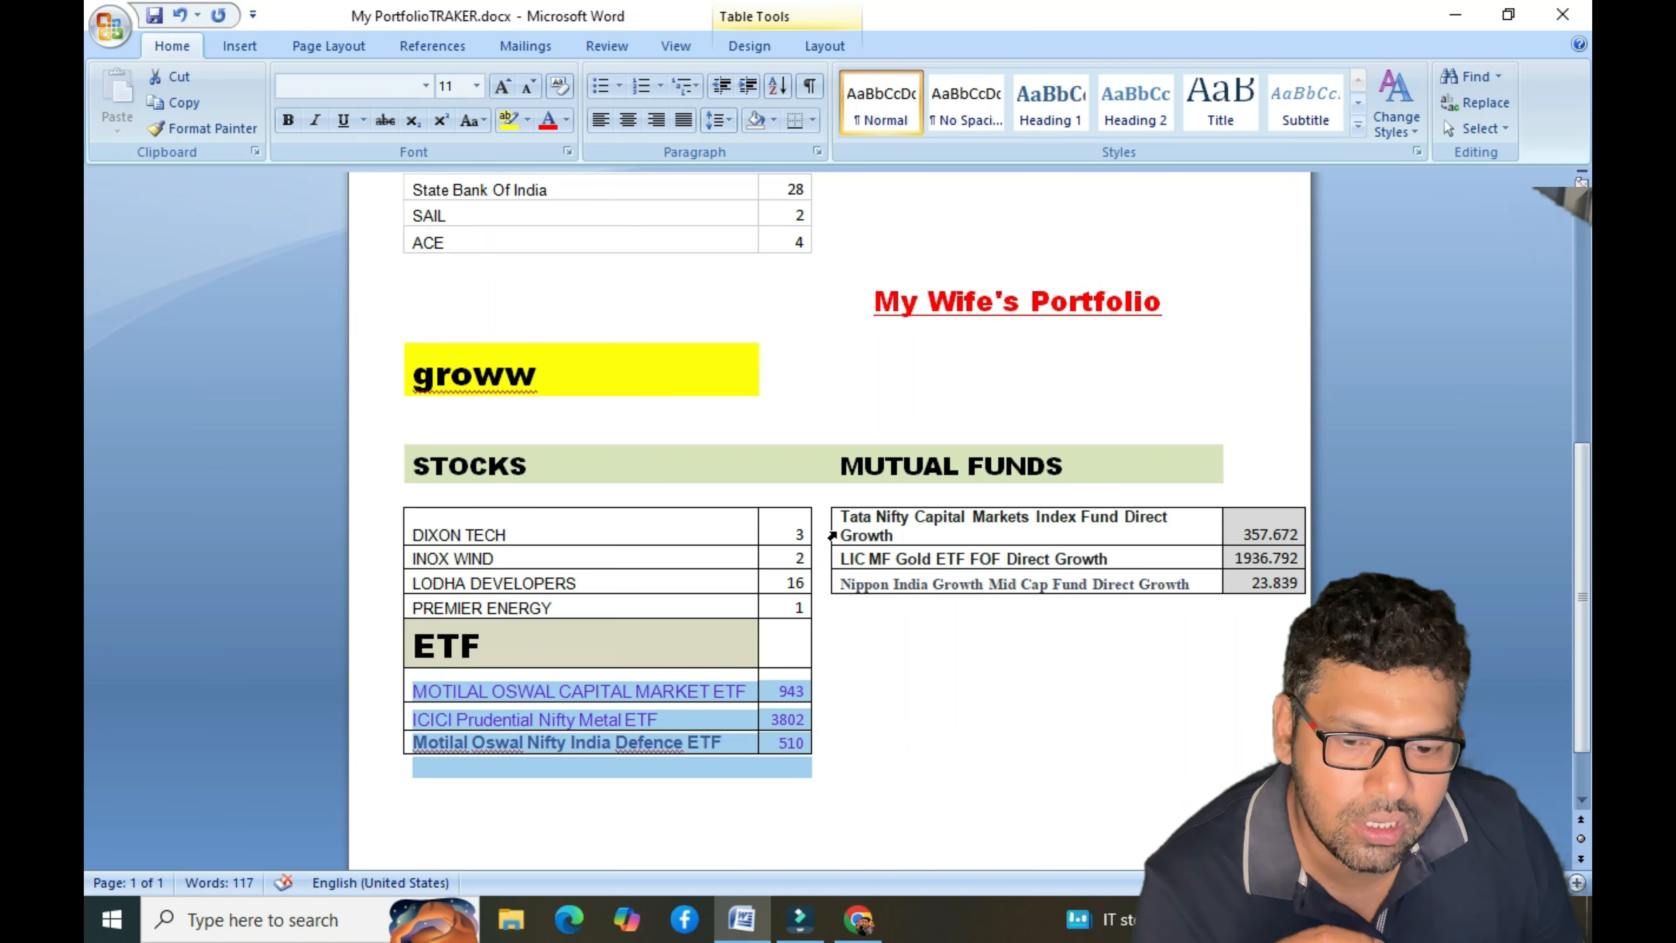
pyautogui.moveTo(844, 514); pyautogui.dragTo(1135, 611)
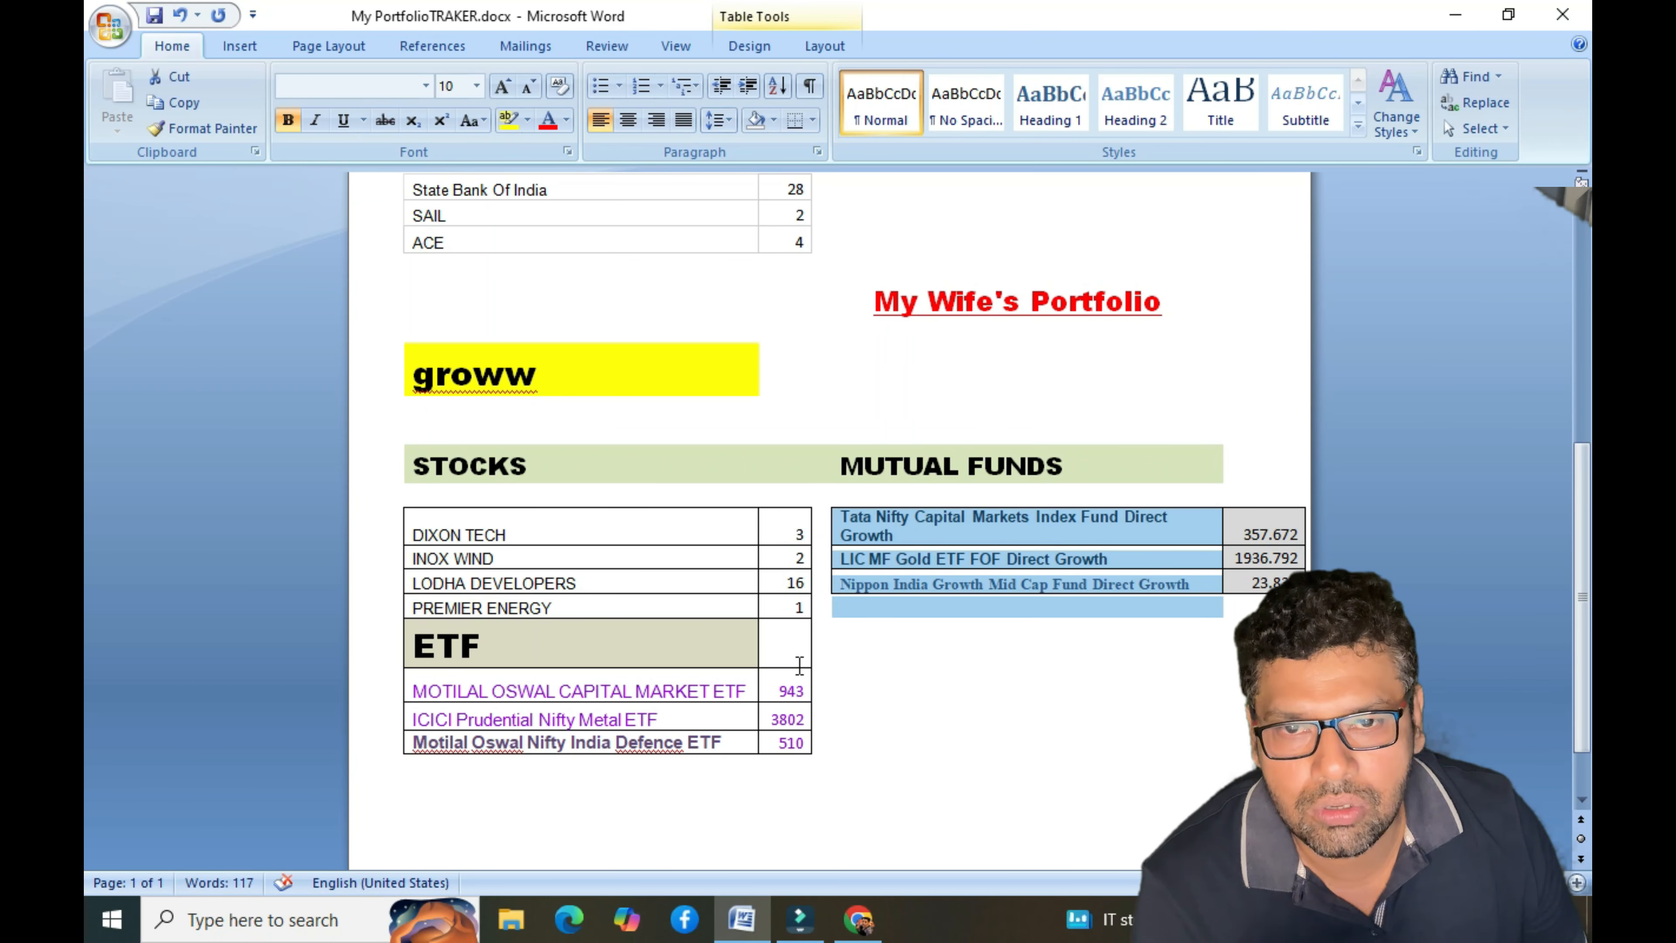
pyautogui.click(1020, 699)
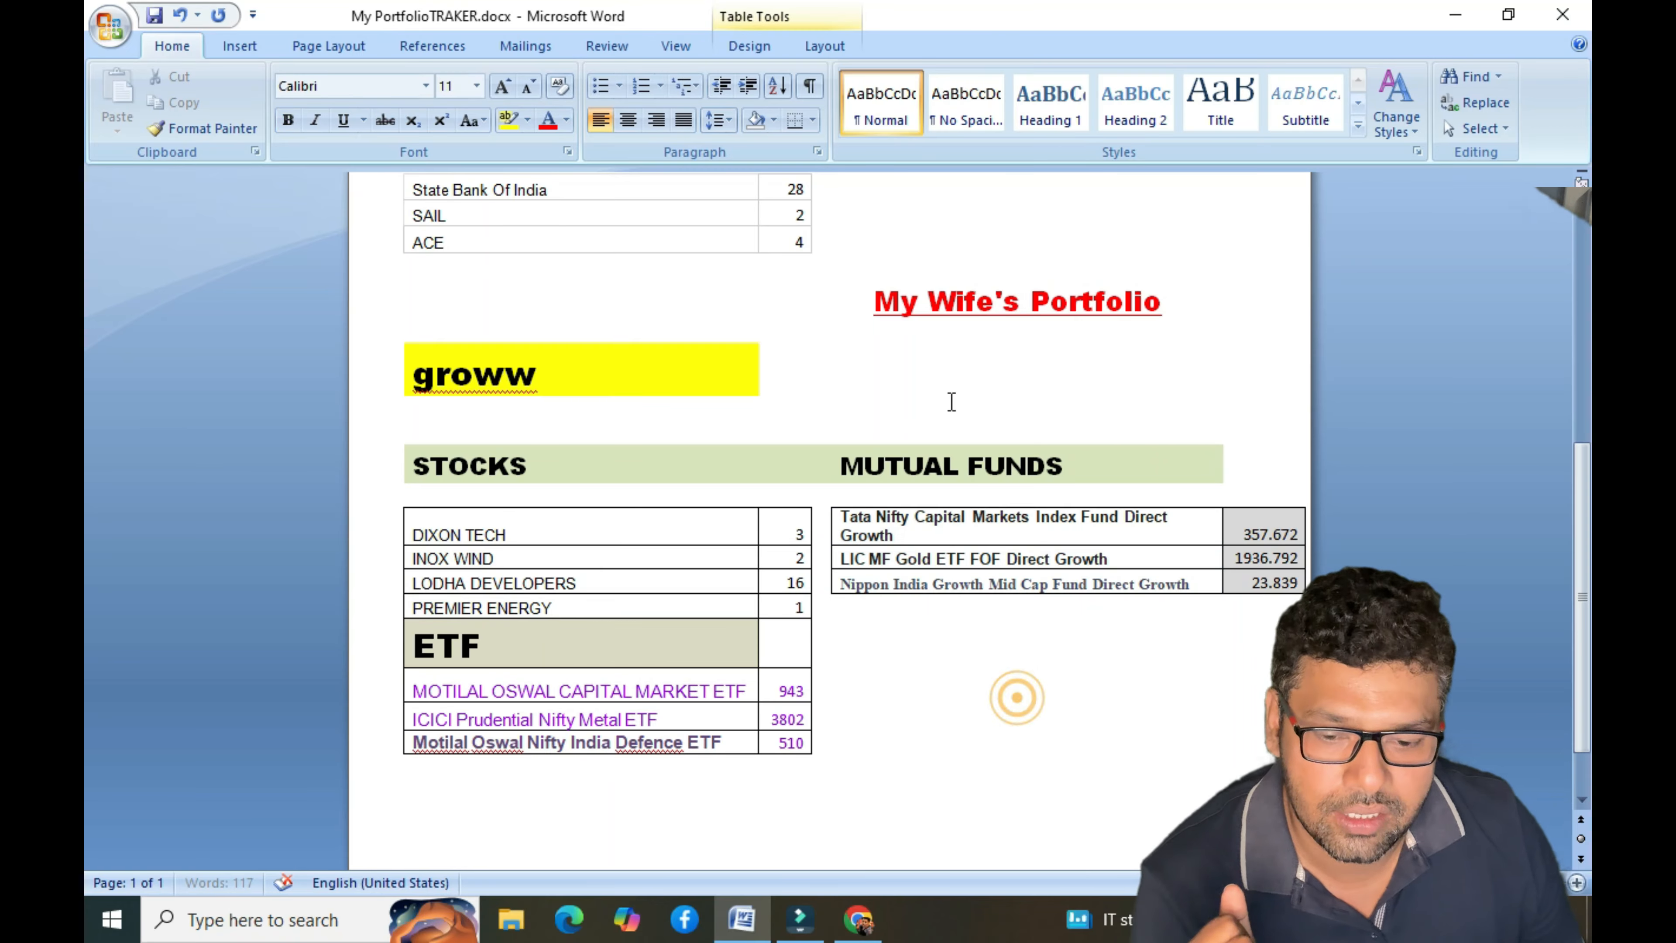
pyautogui.scroll(3, 1016, 383)
pyautogui.scroll(4, 856, 583)
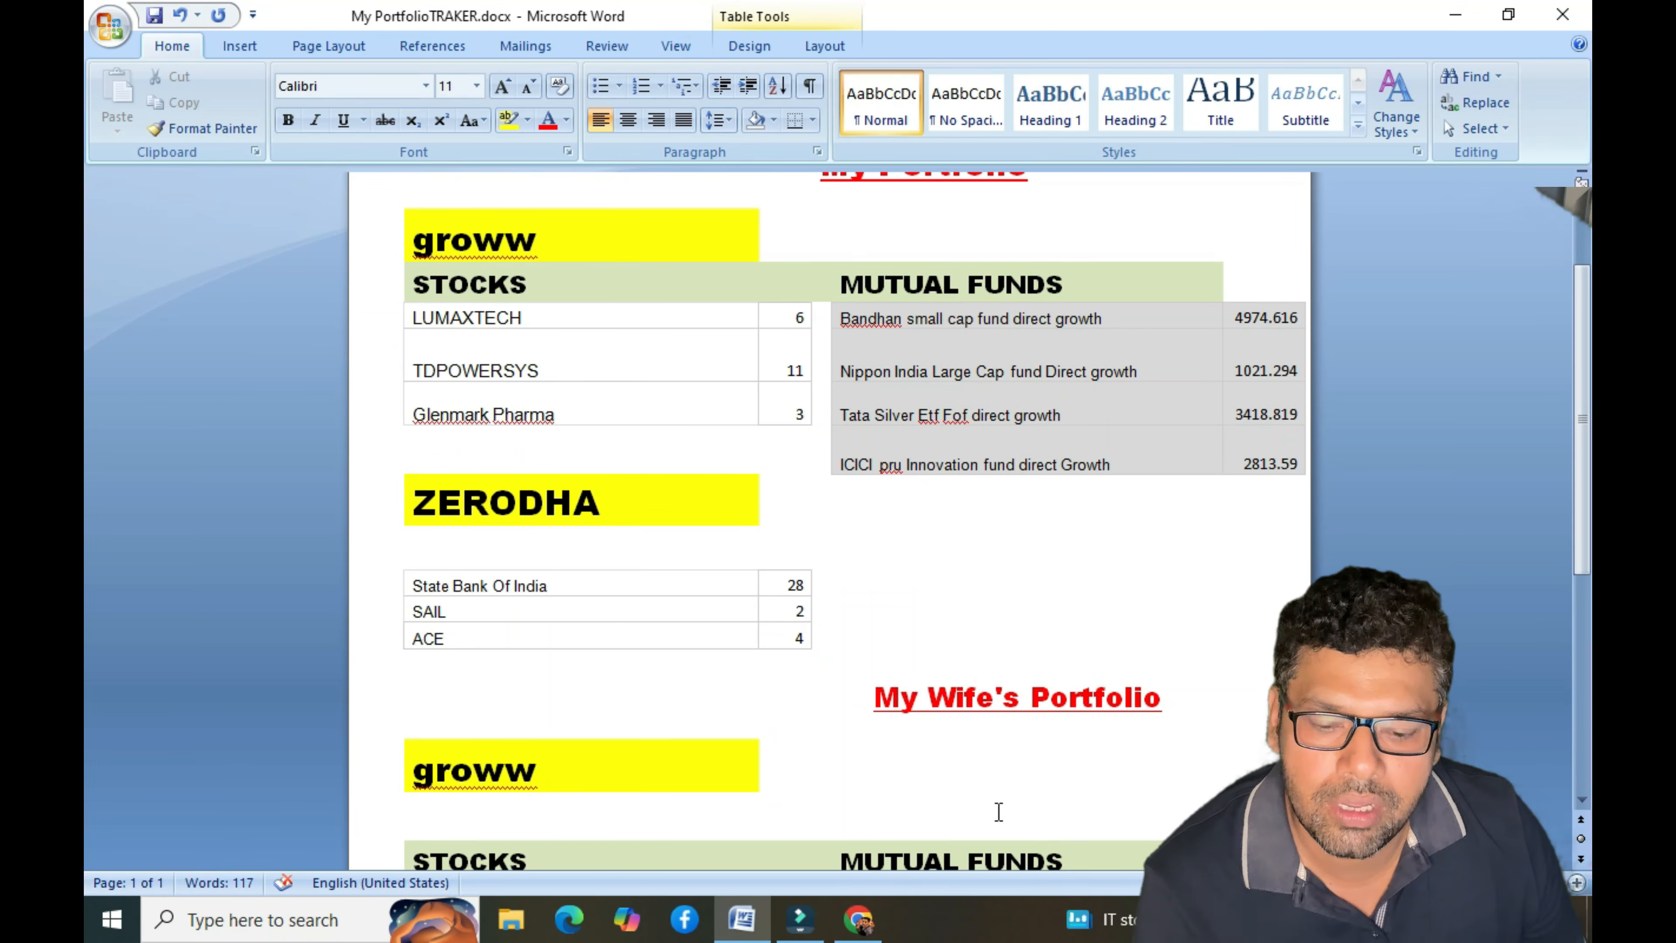
# Switch back to the untitled Google Sheets spreadsheet in Chrome and dismiss the pre-built table suggestions.
pyautogui.moveTo(883, 914)
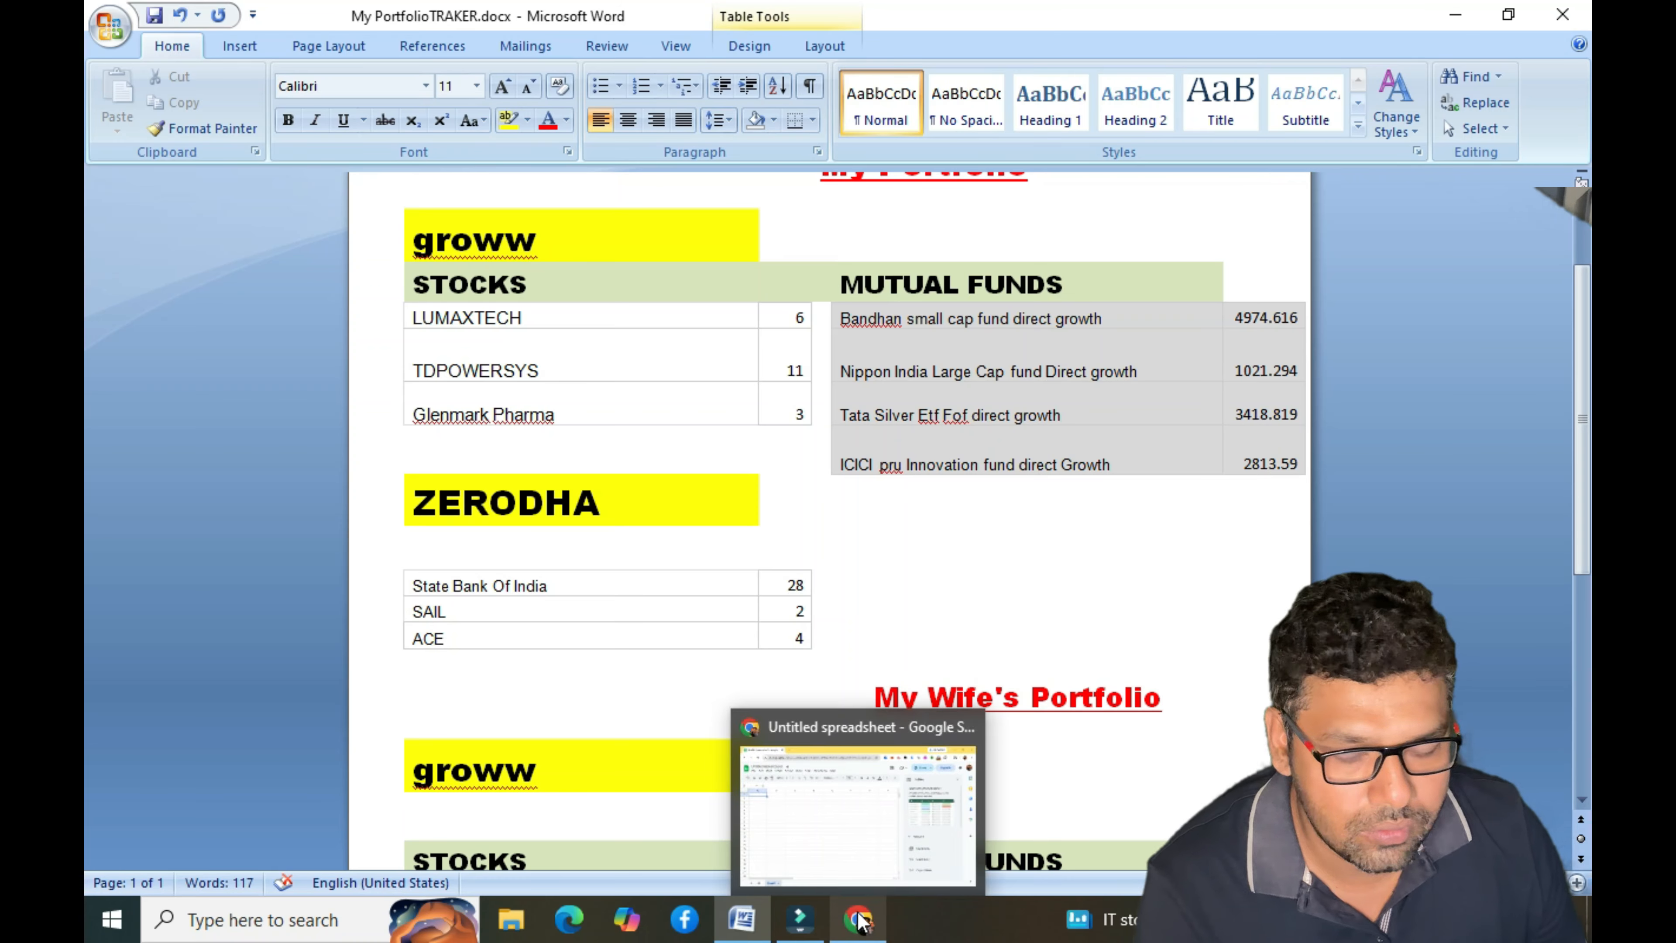
pyautogui.moveTo(878, 886)
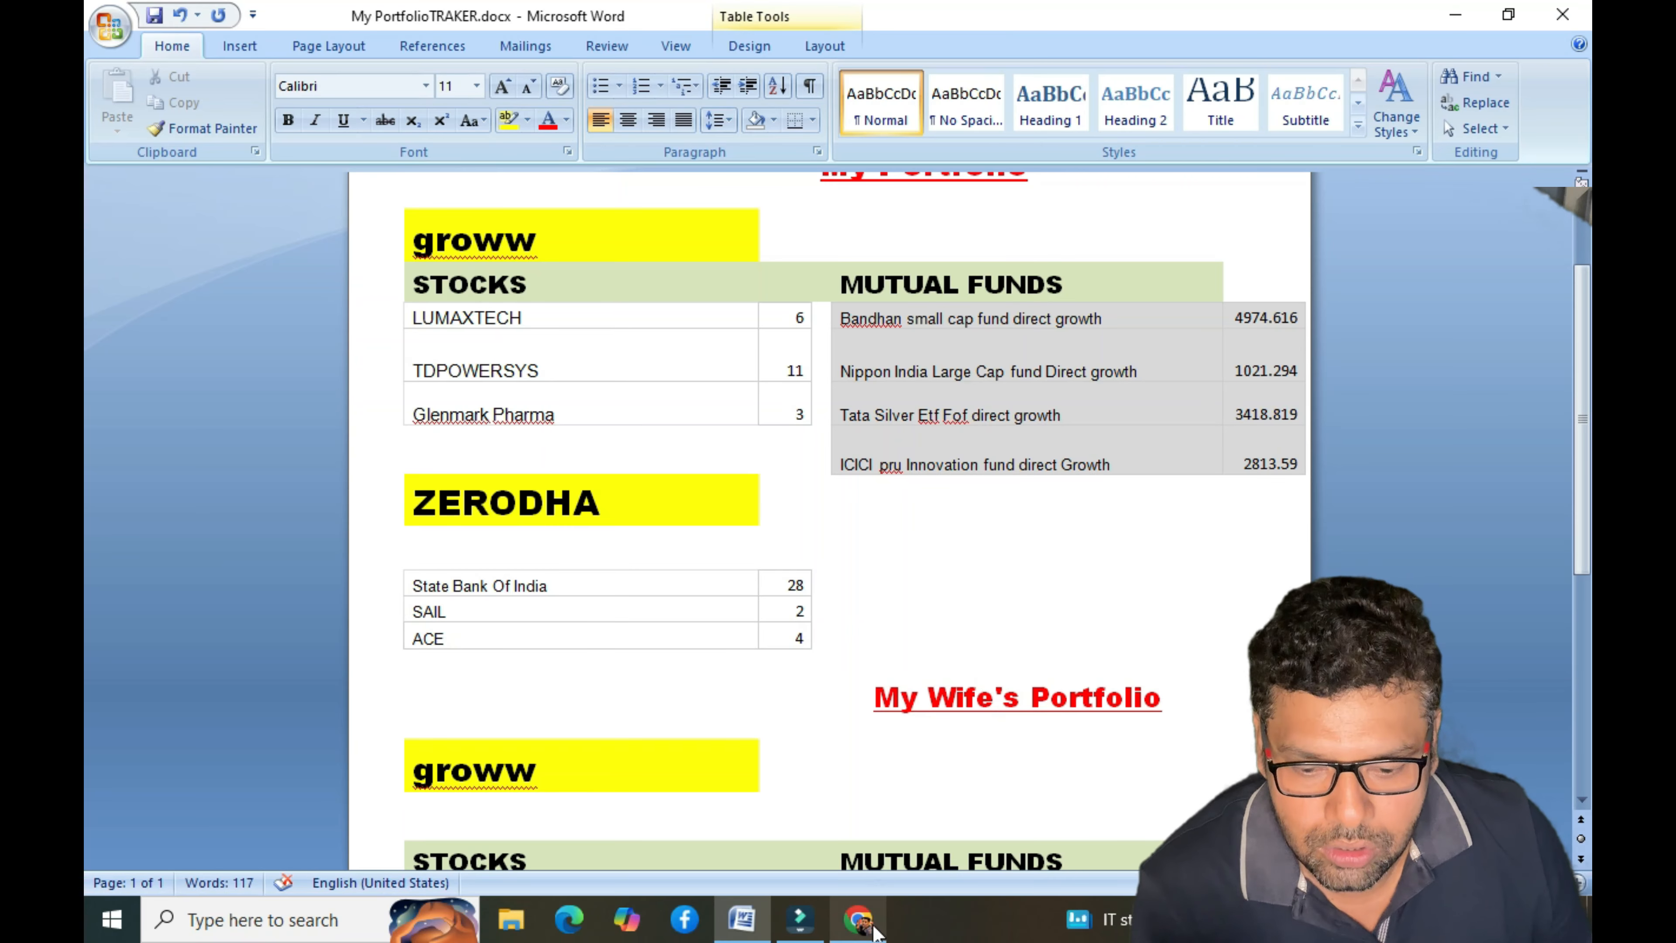
pyautogui.click(858, 920)
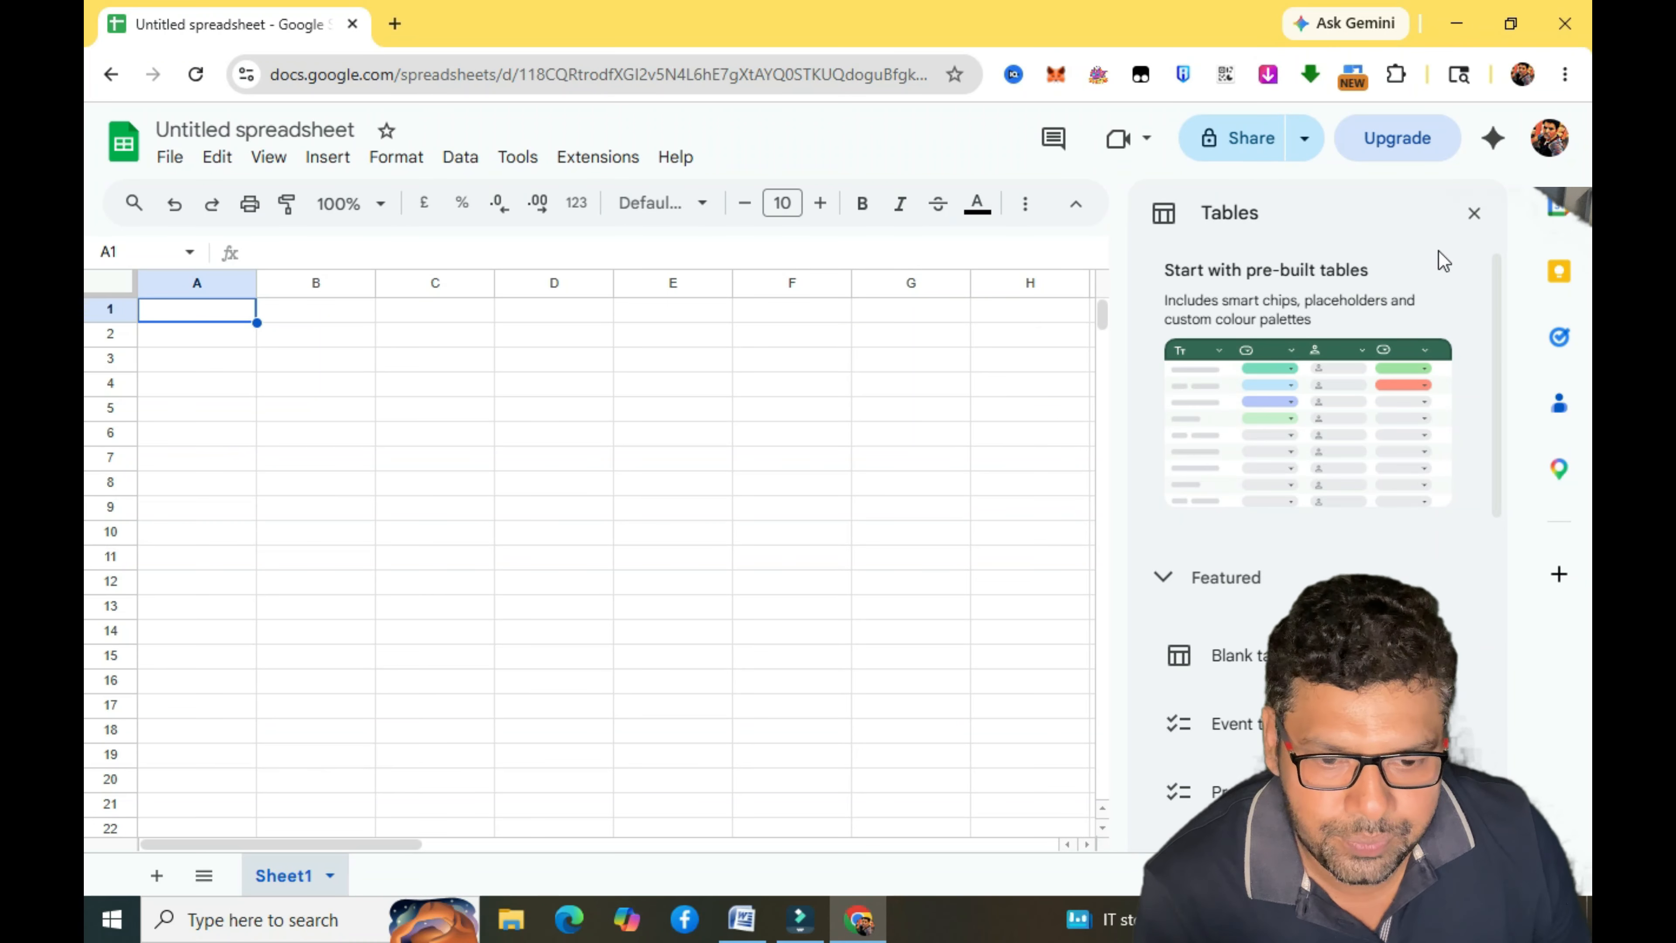
pyautogui.click(1473, 213)
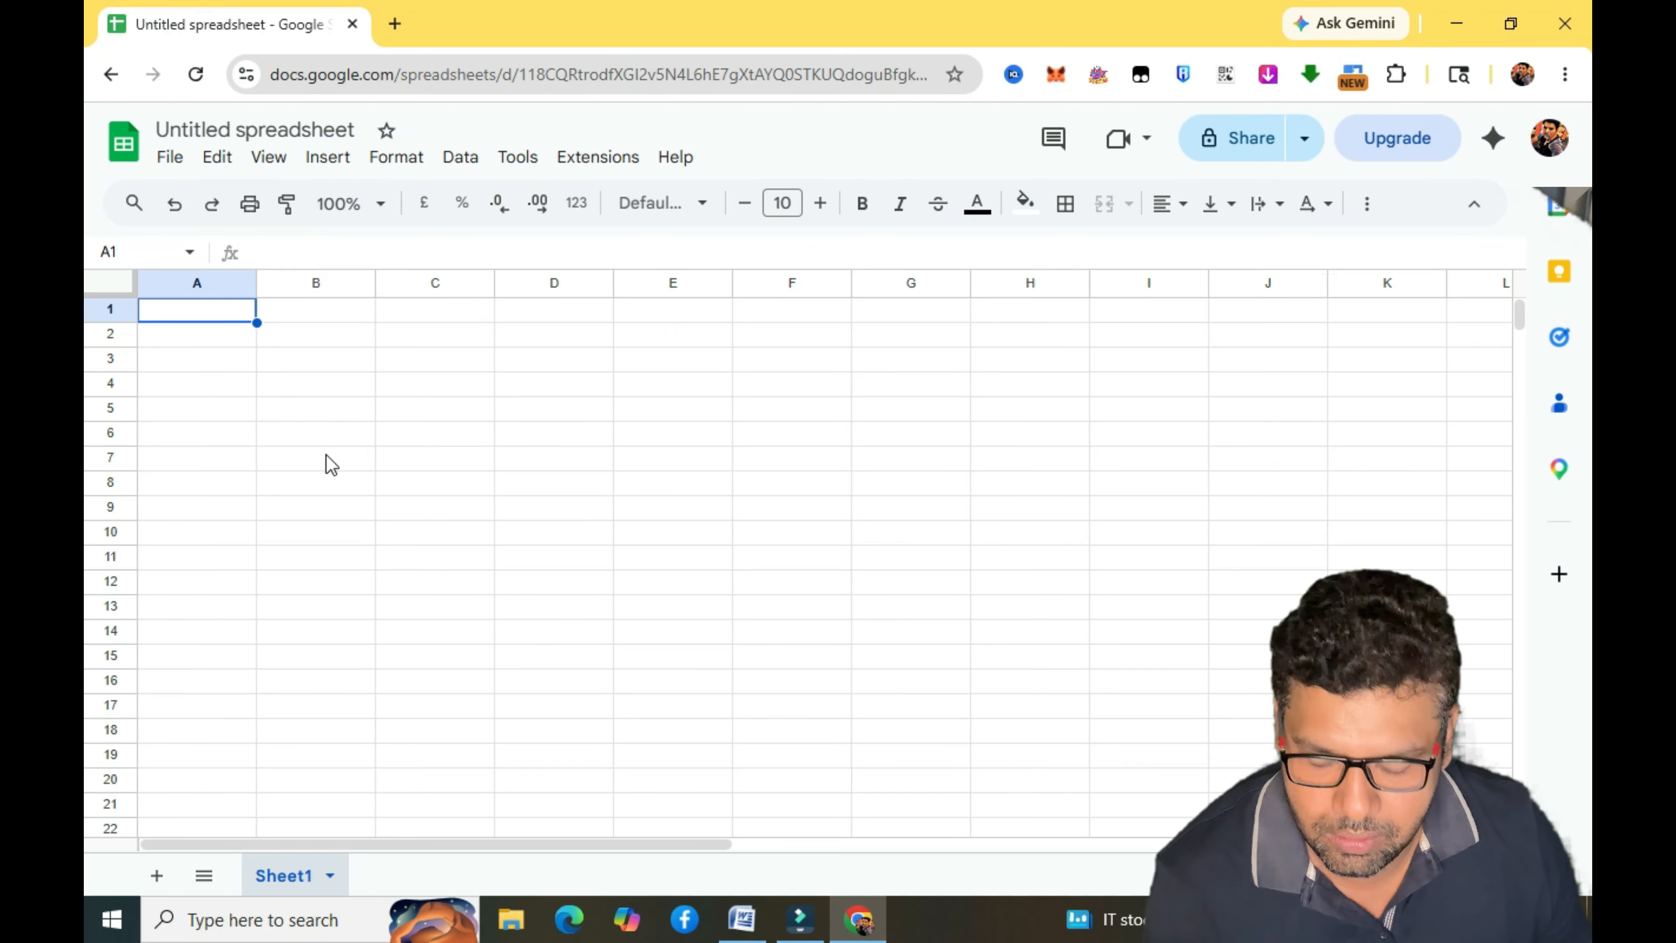
# Enter the column headers STOCKS NAME, CODE, QUANTITY, PRICE and TOTAL PRICE in cells A1 to E1.
pyautogui.write('STOCKS NAME')
pyautogui.press('Tab')
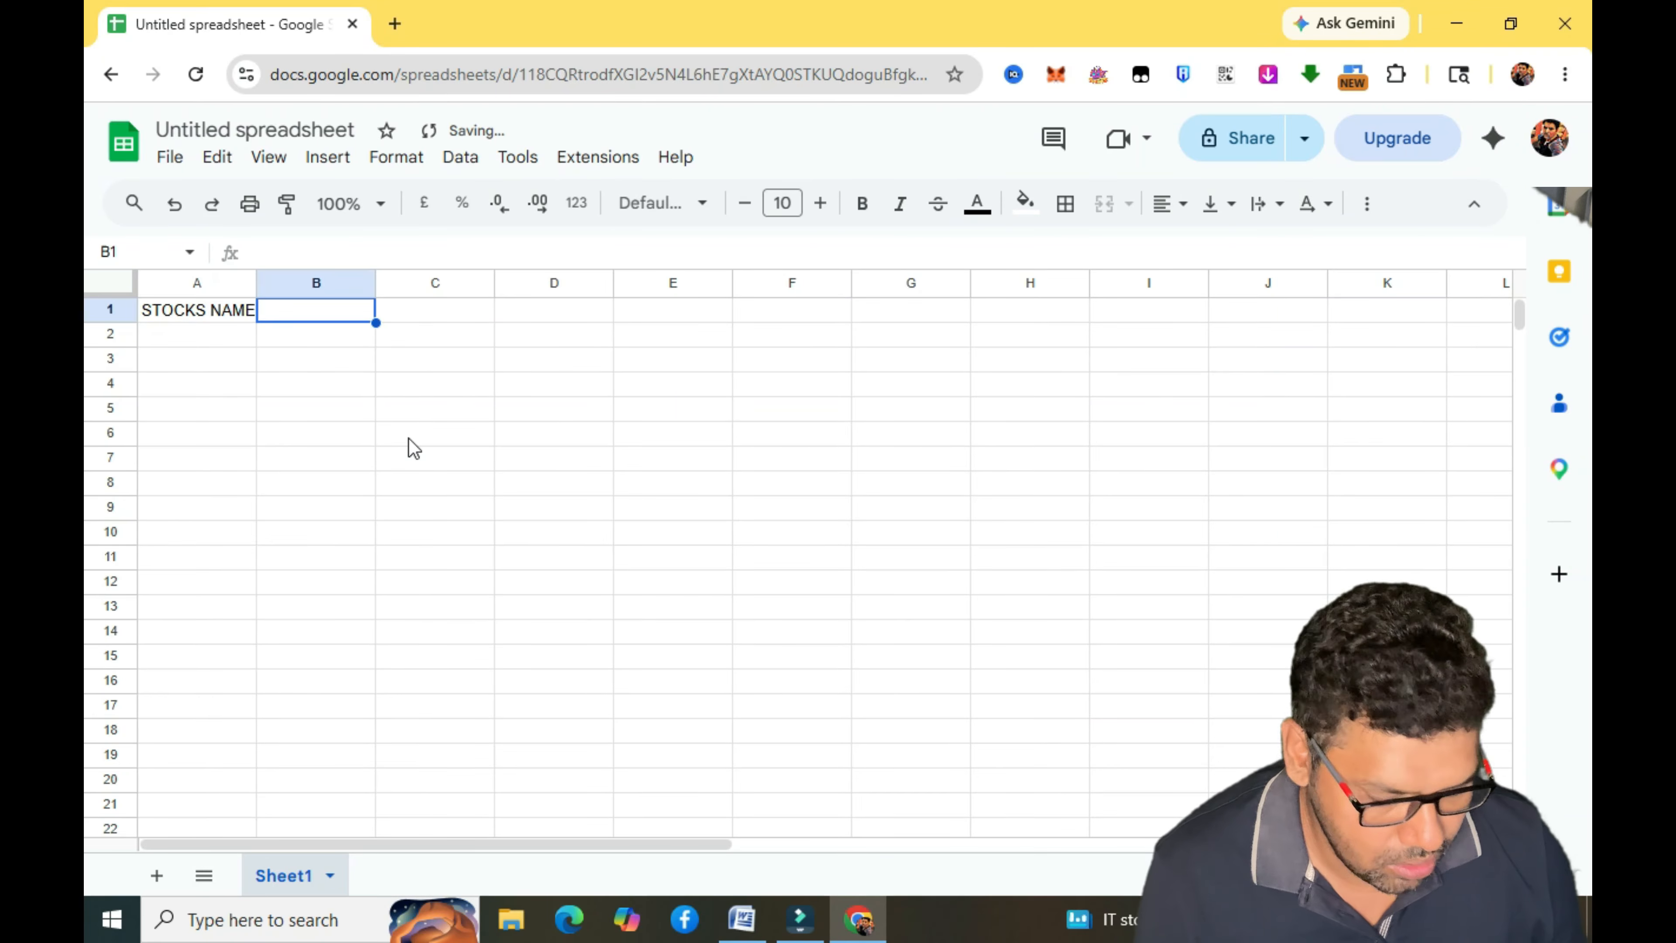
pyautogui.write('CODE')
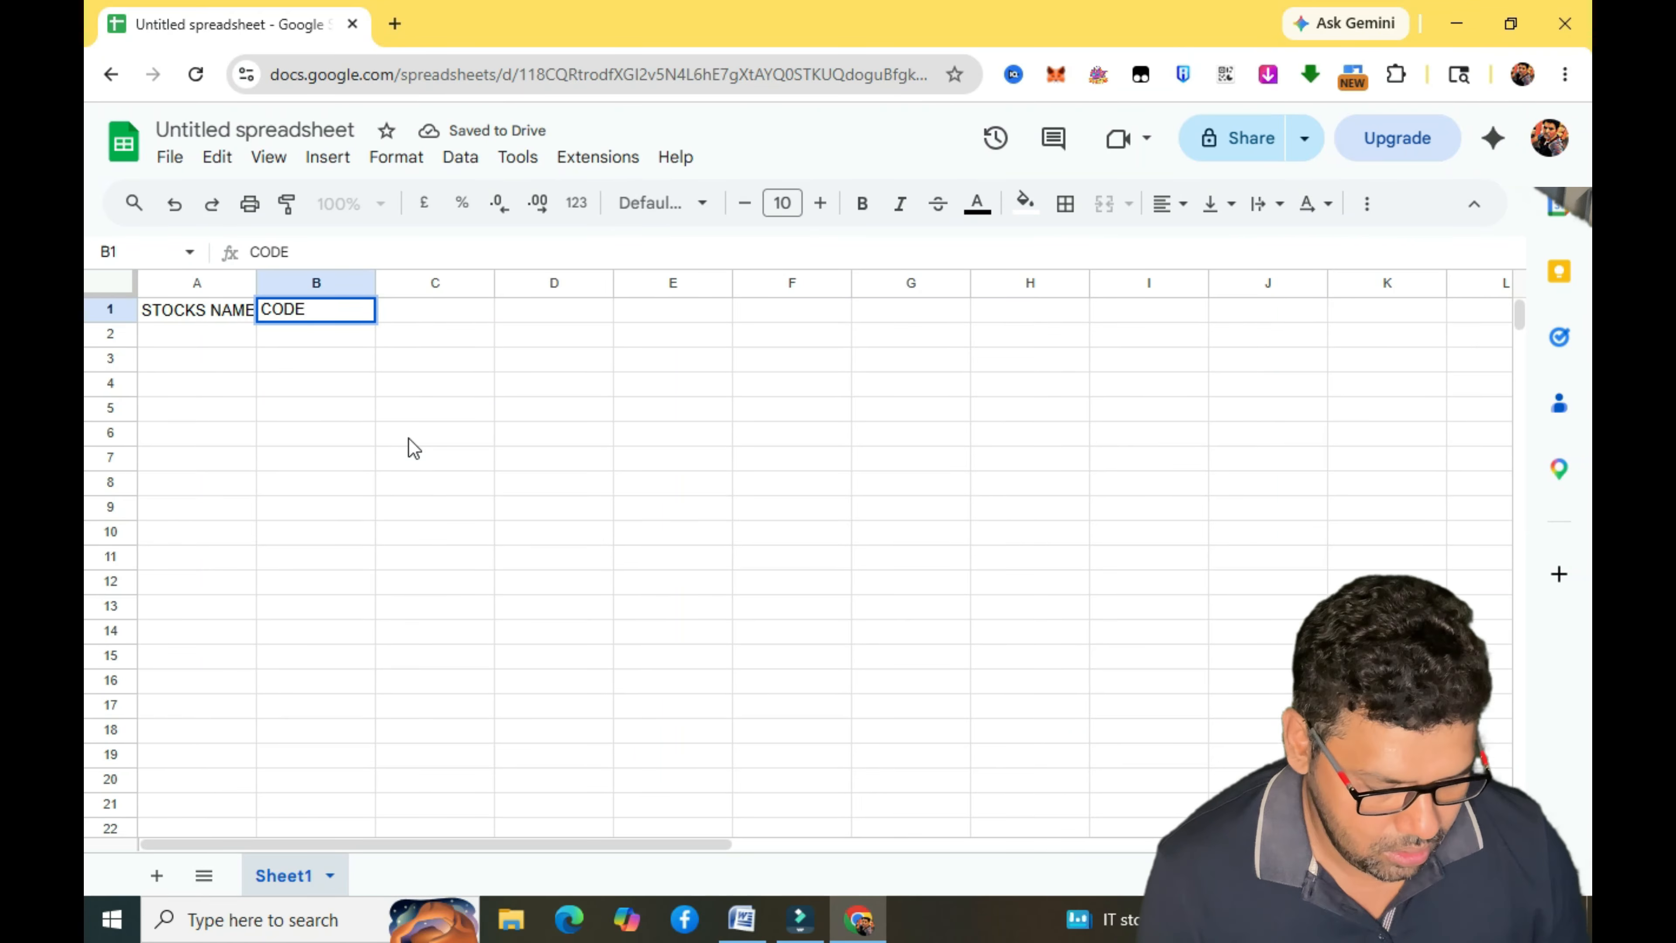
pyautogui.press('Tab')
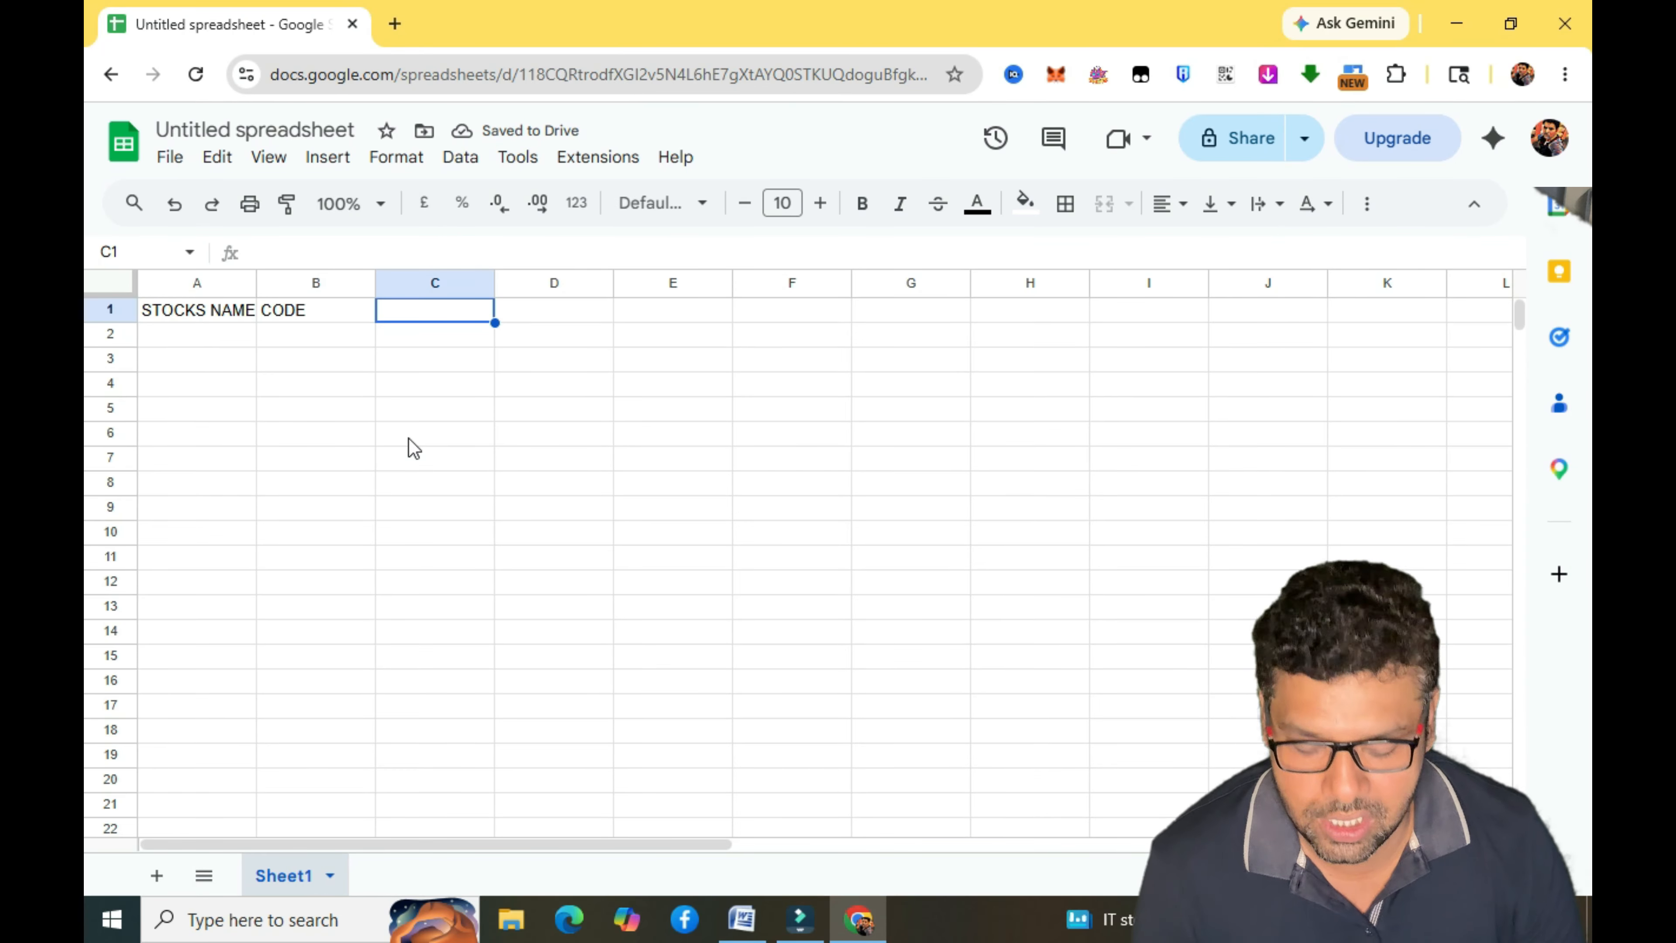
pyautogui.write('QUANTITY')
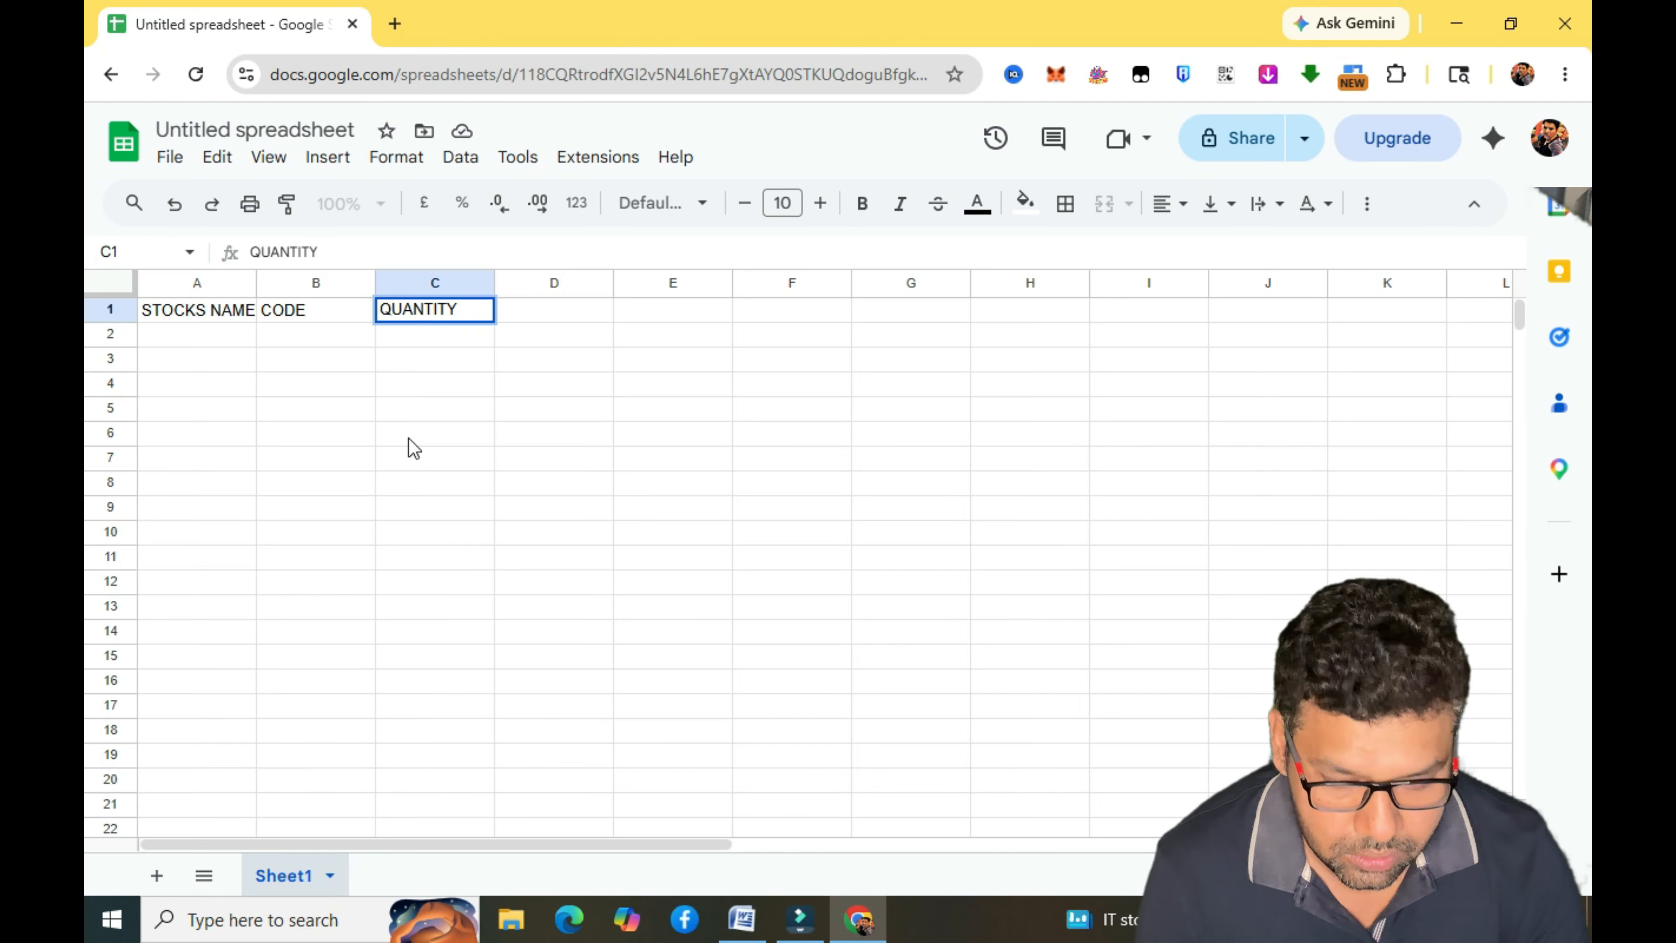
pyautogui.press('Tab')
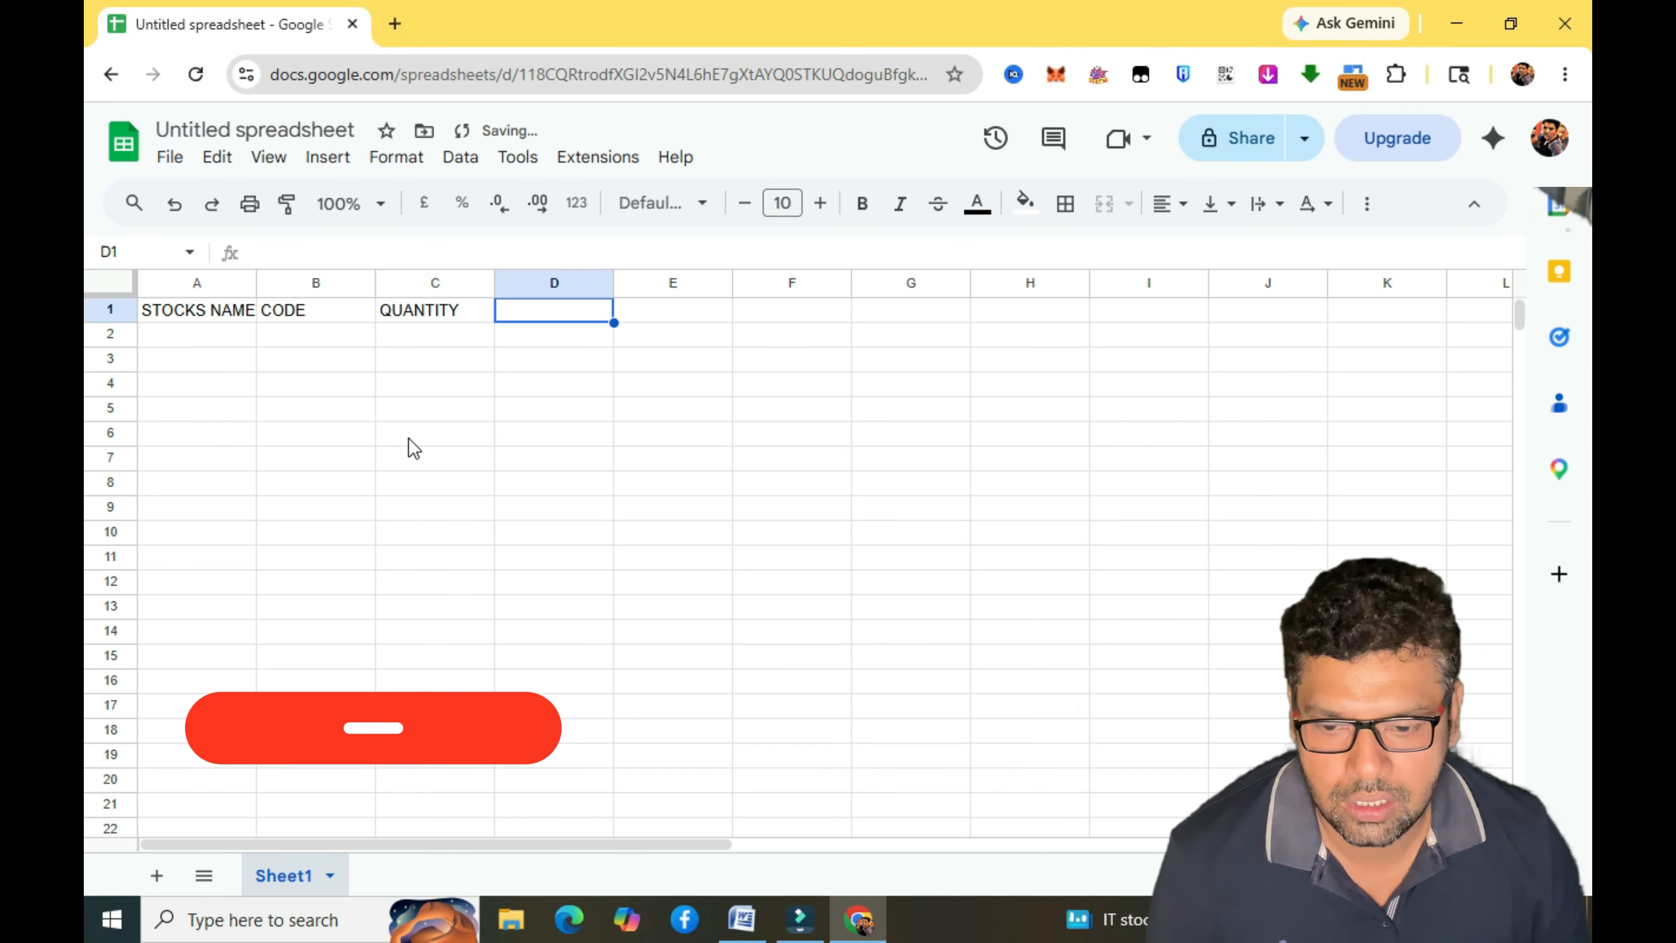
pyautogui.write('P')
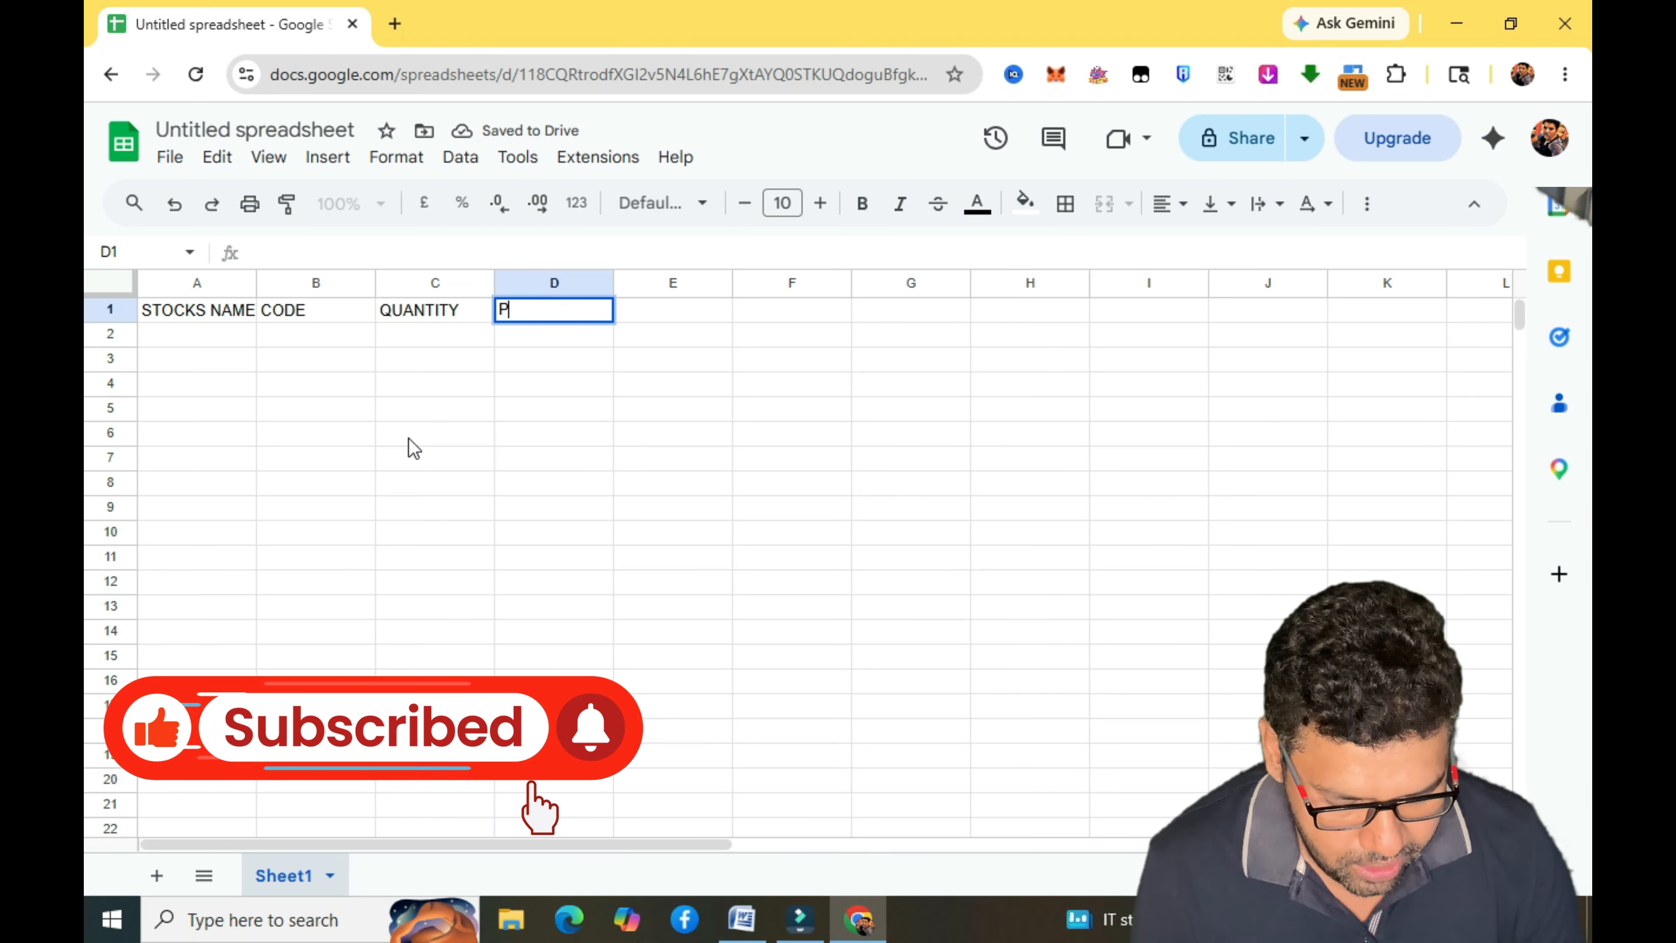
pyautogui.write('RICE')
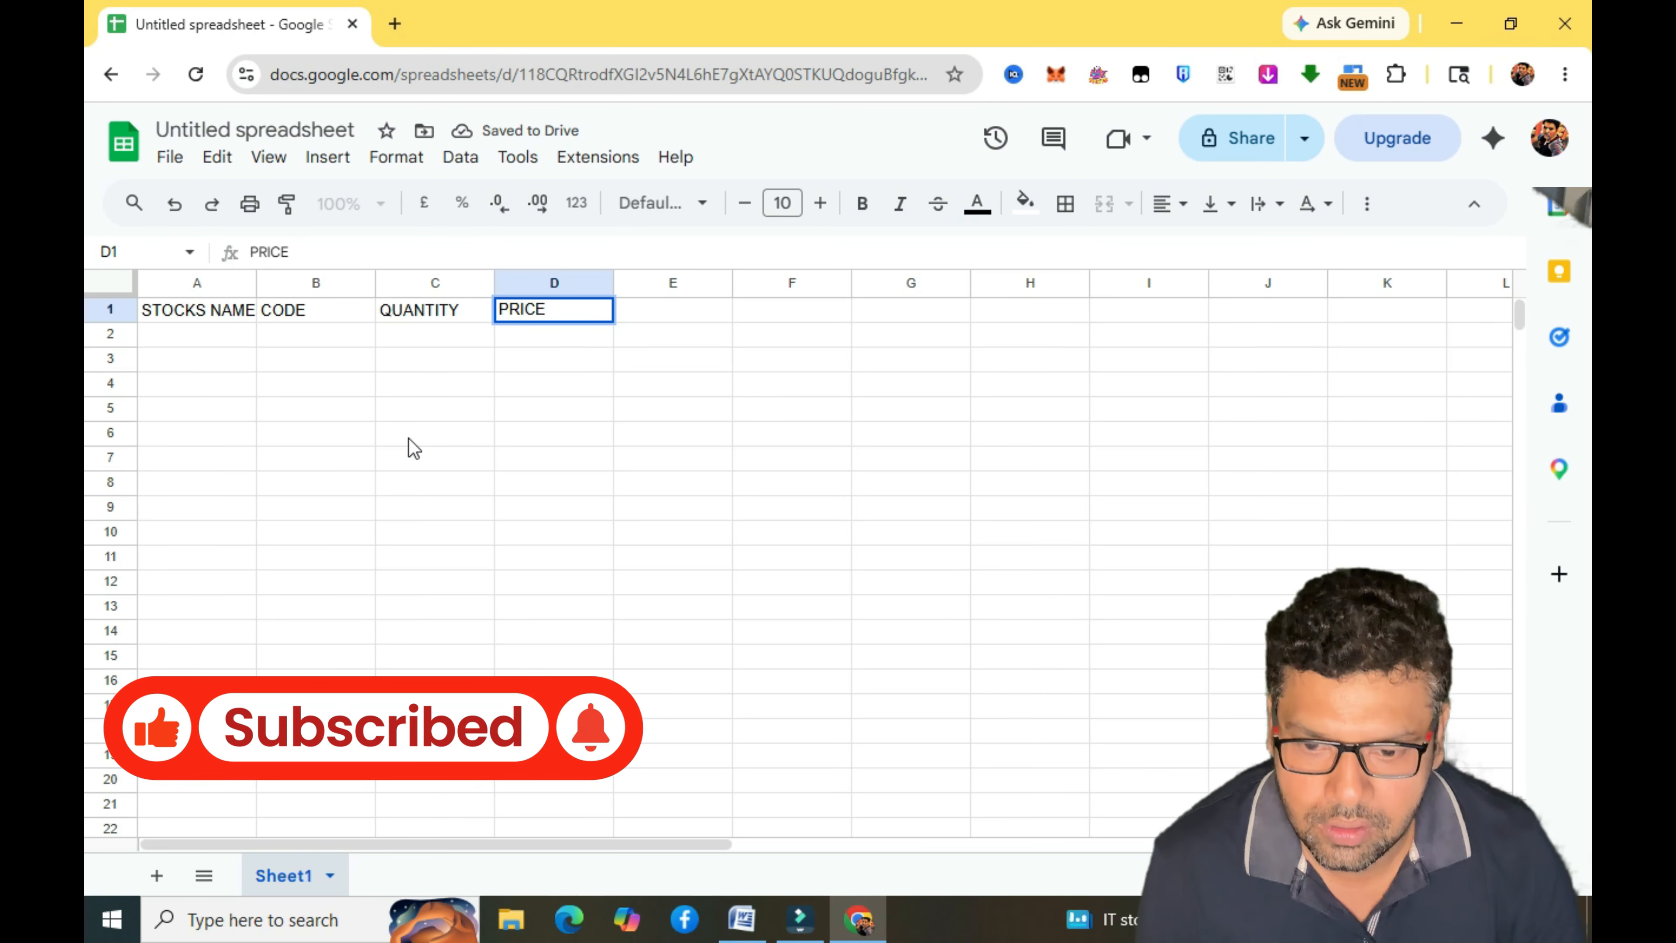
pyautogui.press('Tab')
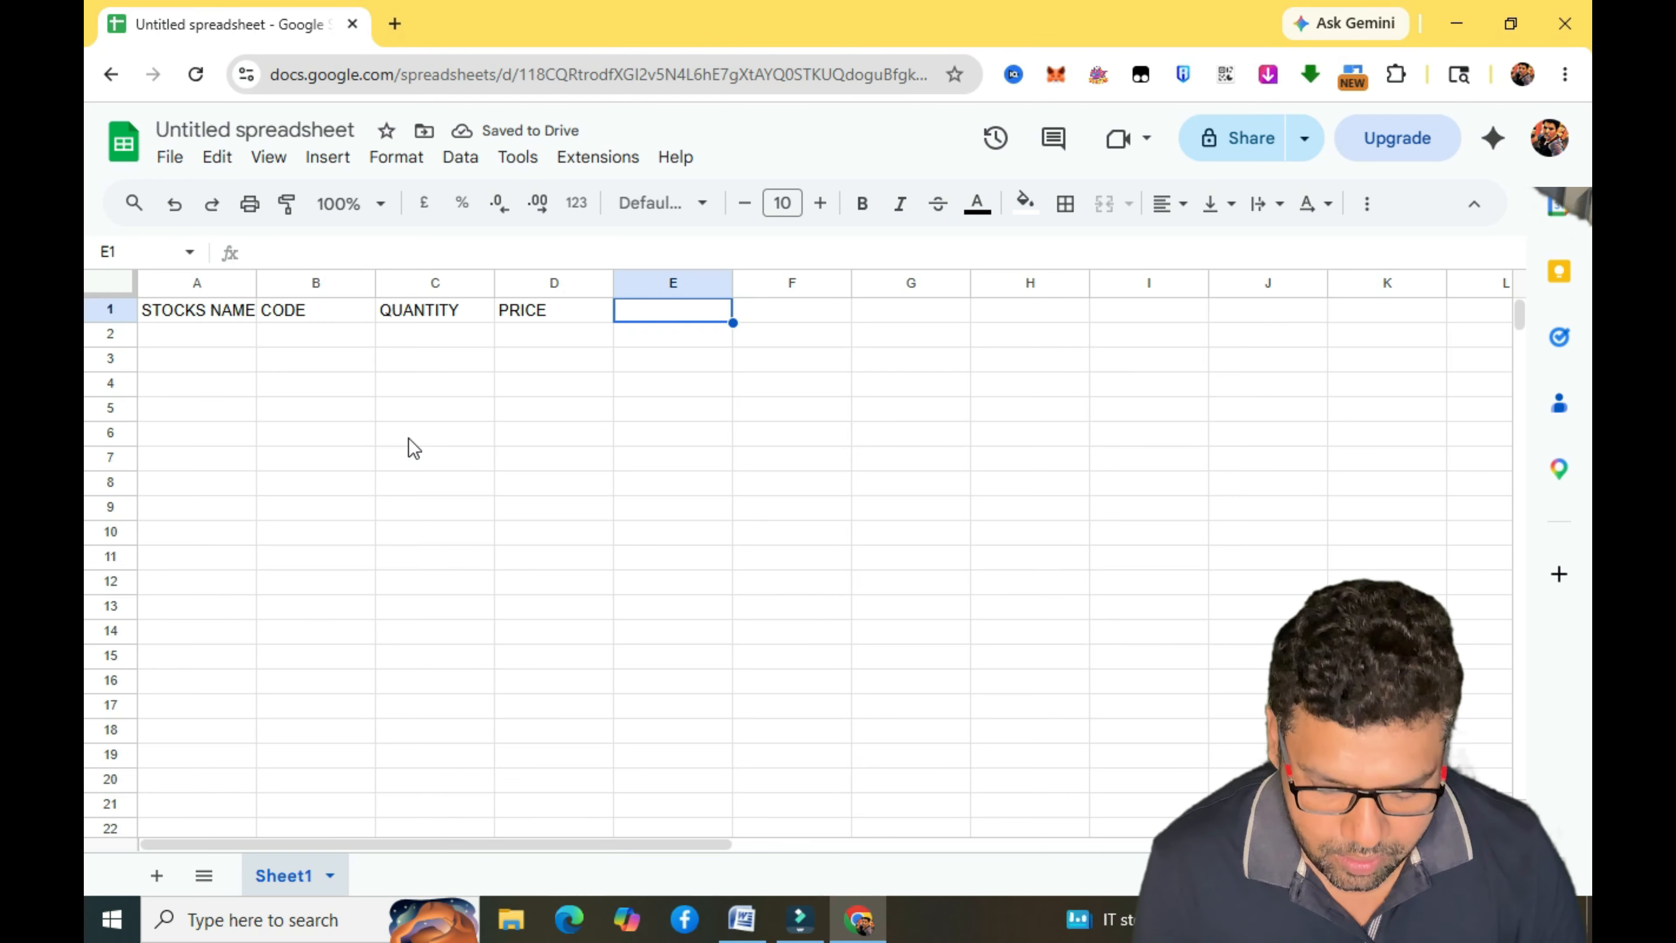
pyautogui.write('TOTAL ')
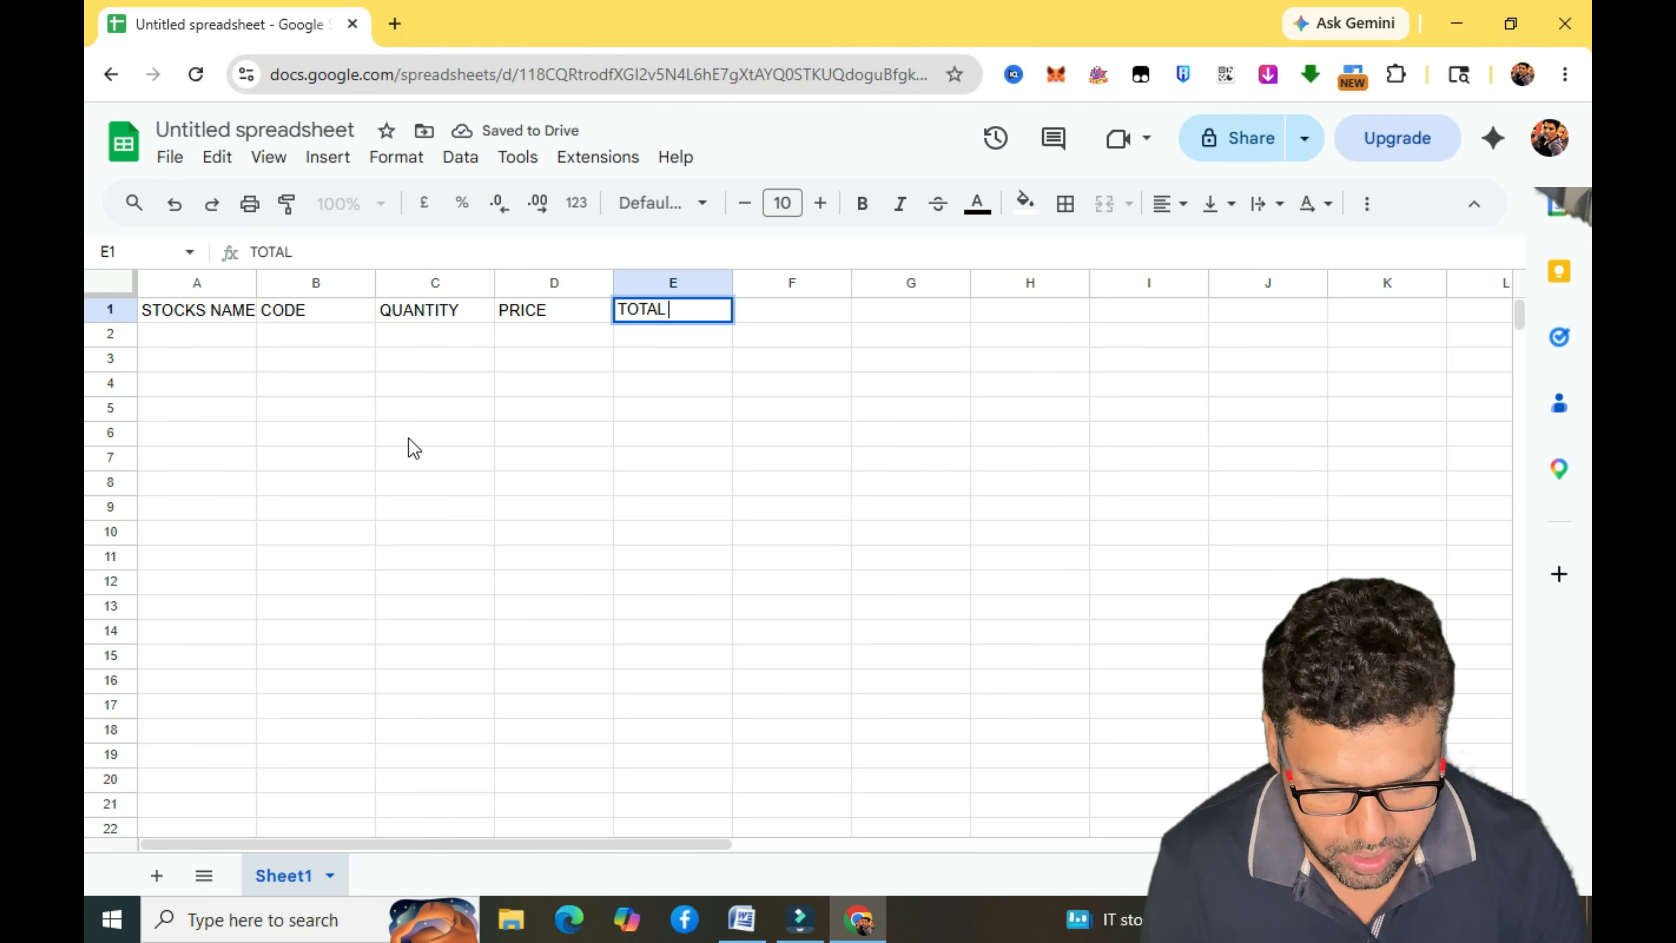
pyautogui.write('PRICE')
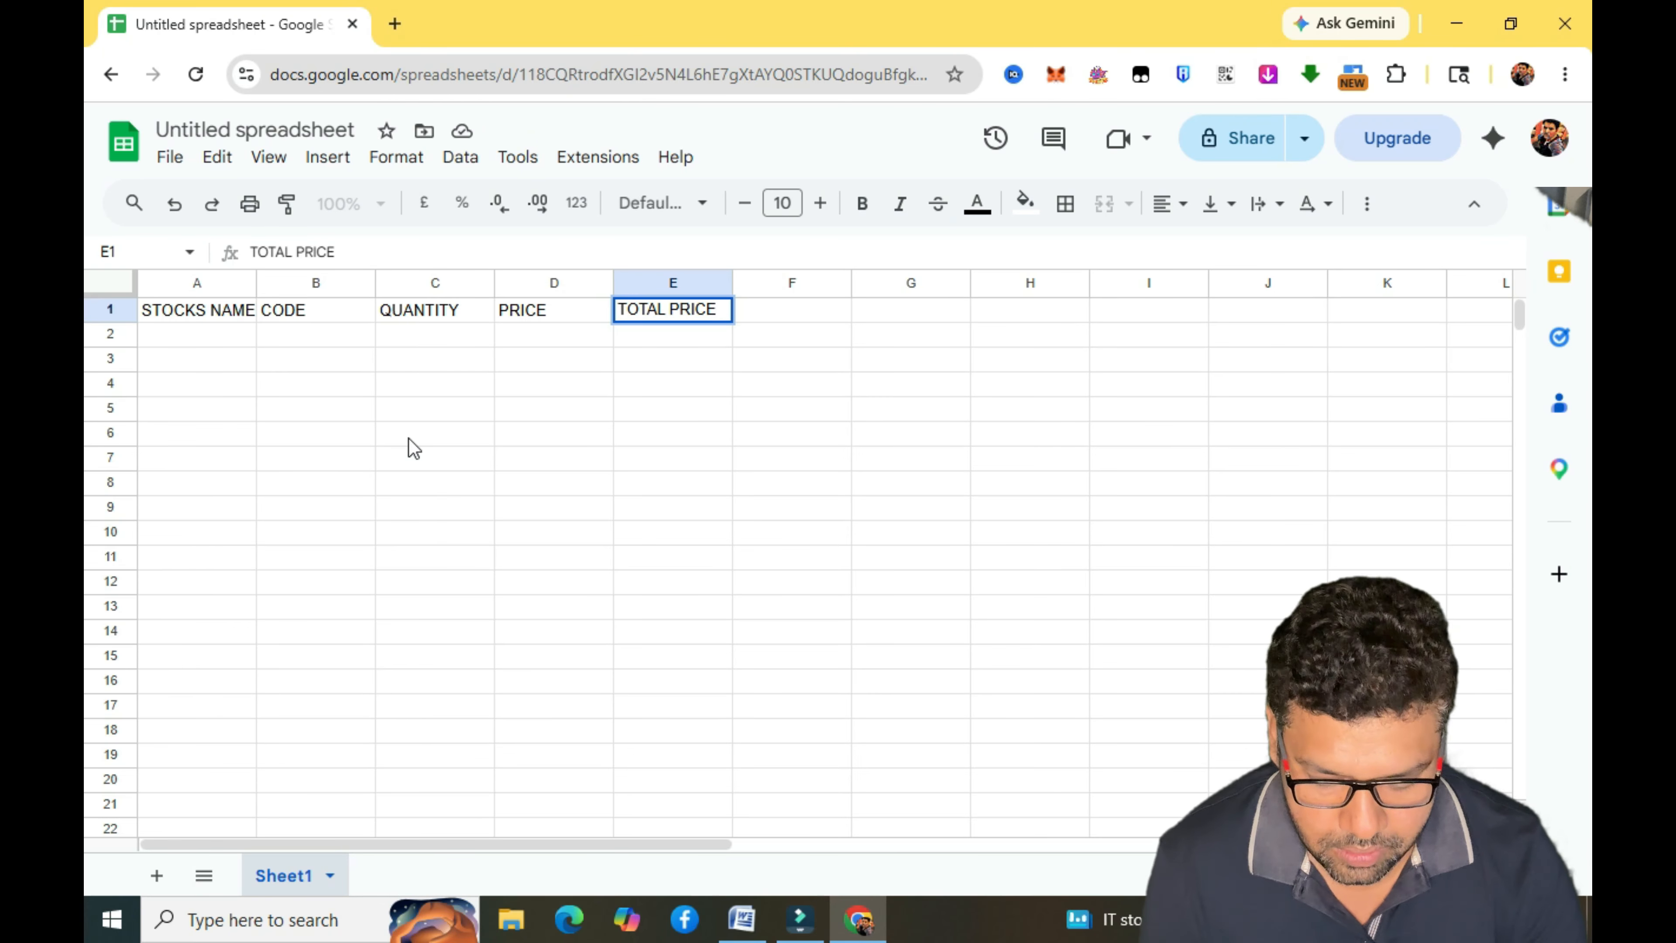
pyautogui.press('Return')
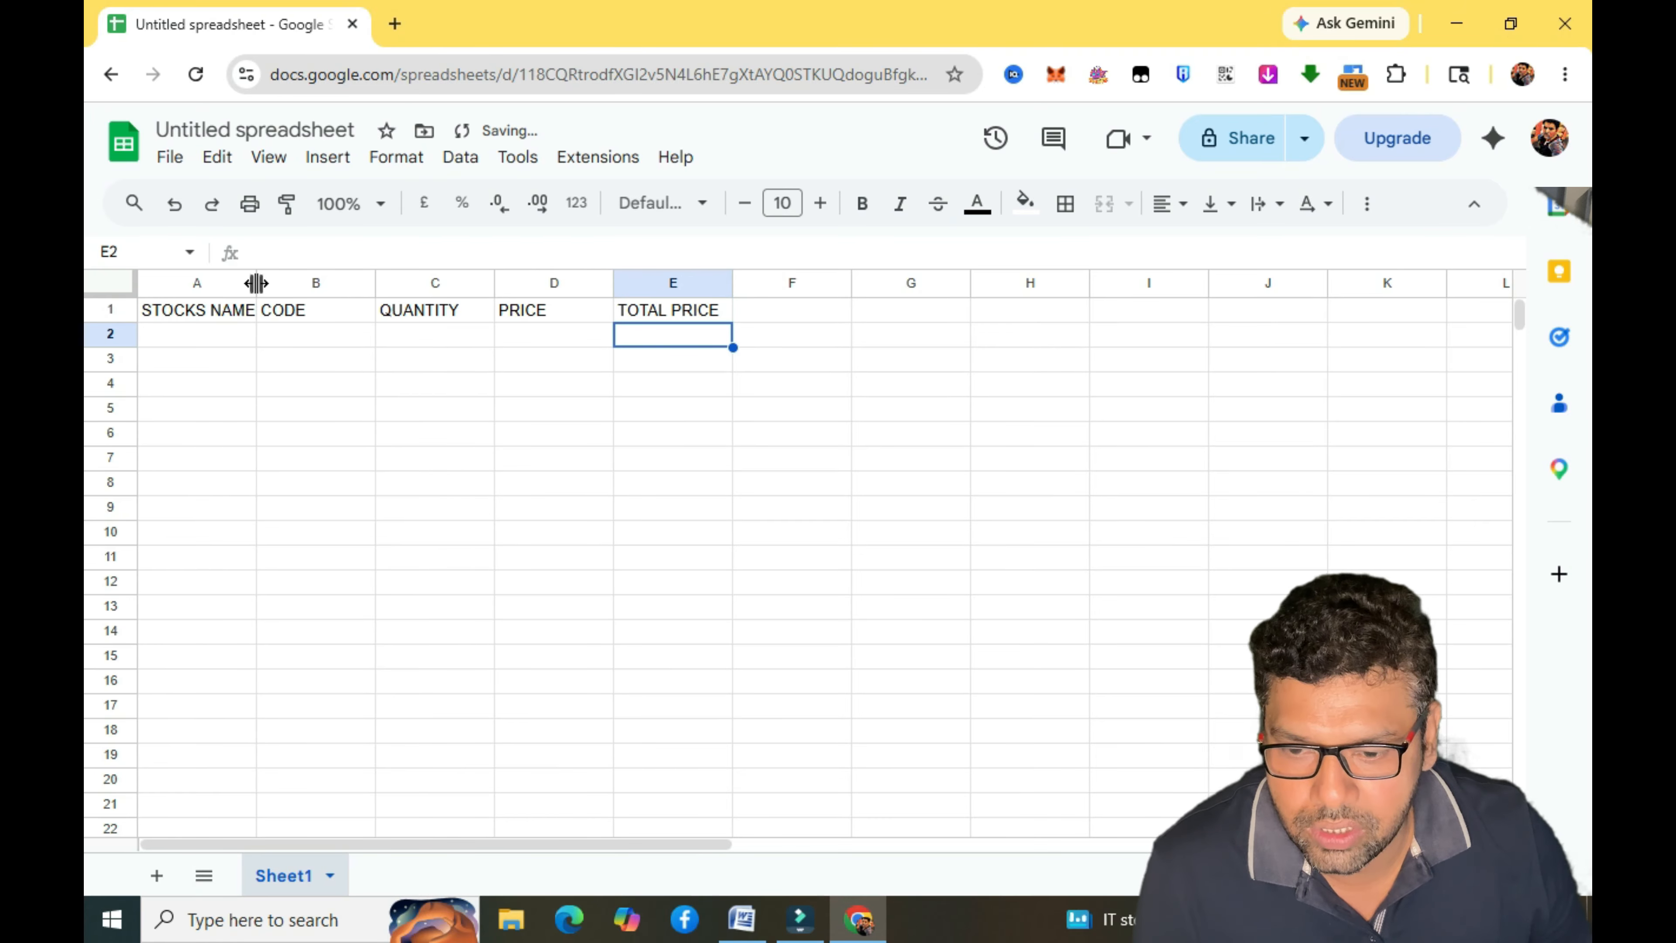
# Widen column A and copy LUMAXTECH and TDPOWERSYS from the Word document's first Groww stock list into cells A2 and A3.
pyautogui.moveTo(256, 282); pyautogui.dragTo(343, 283)
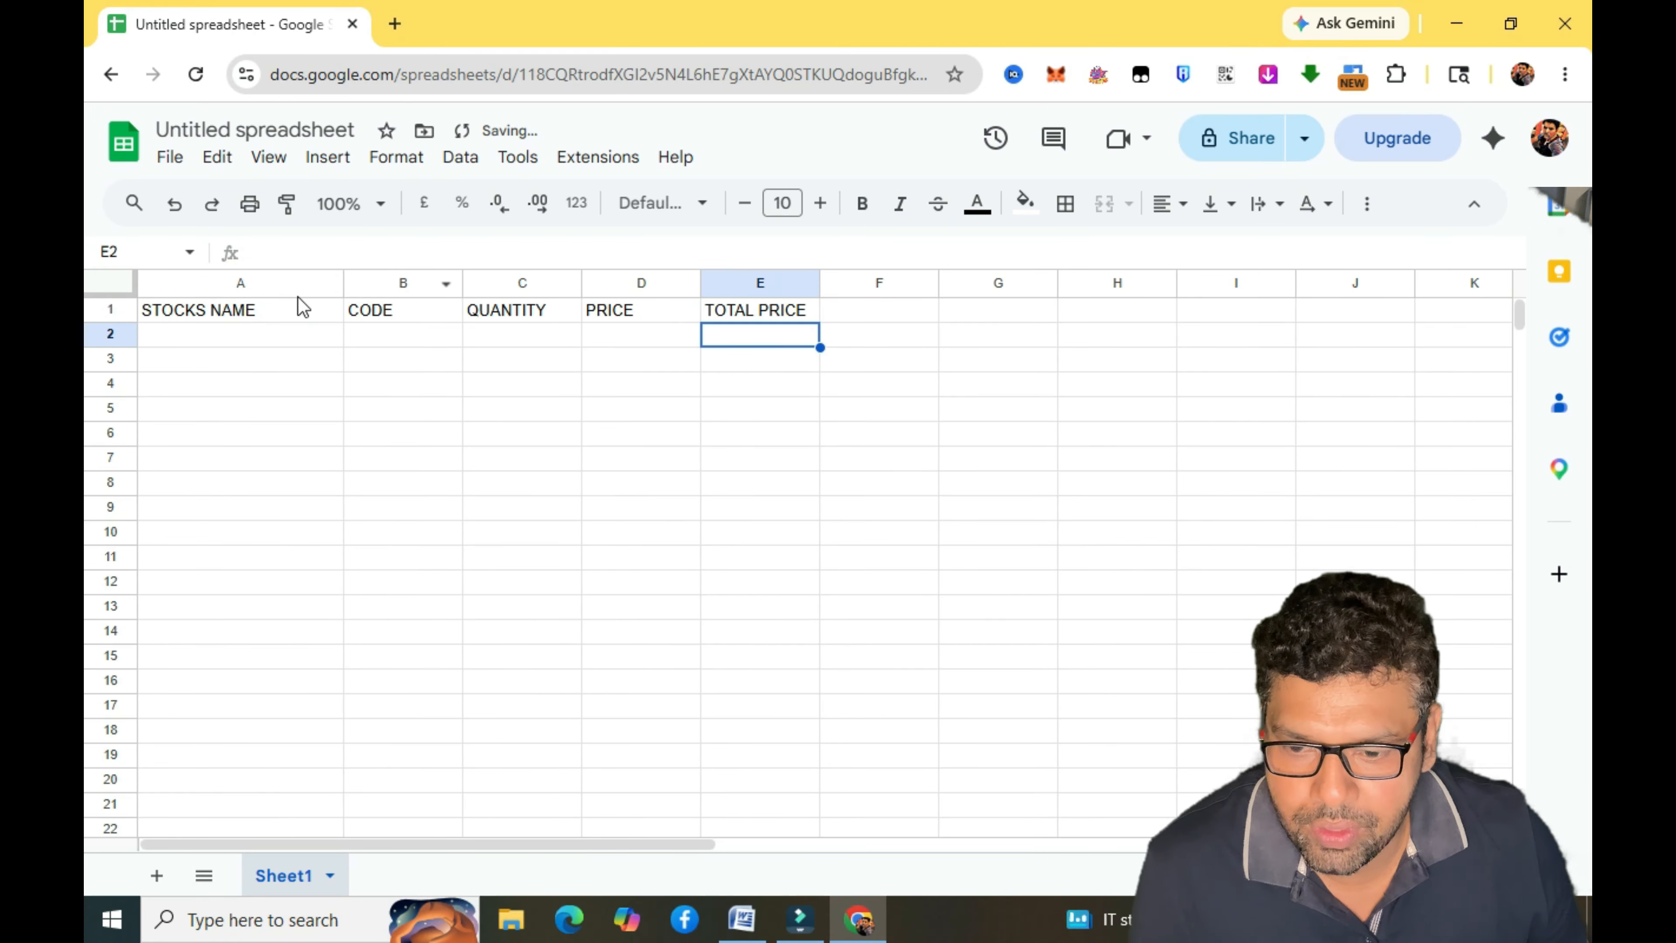
pyautogui.click(742, 920)
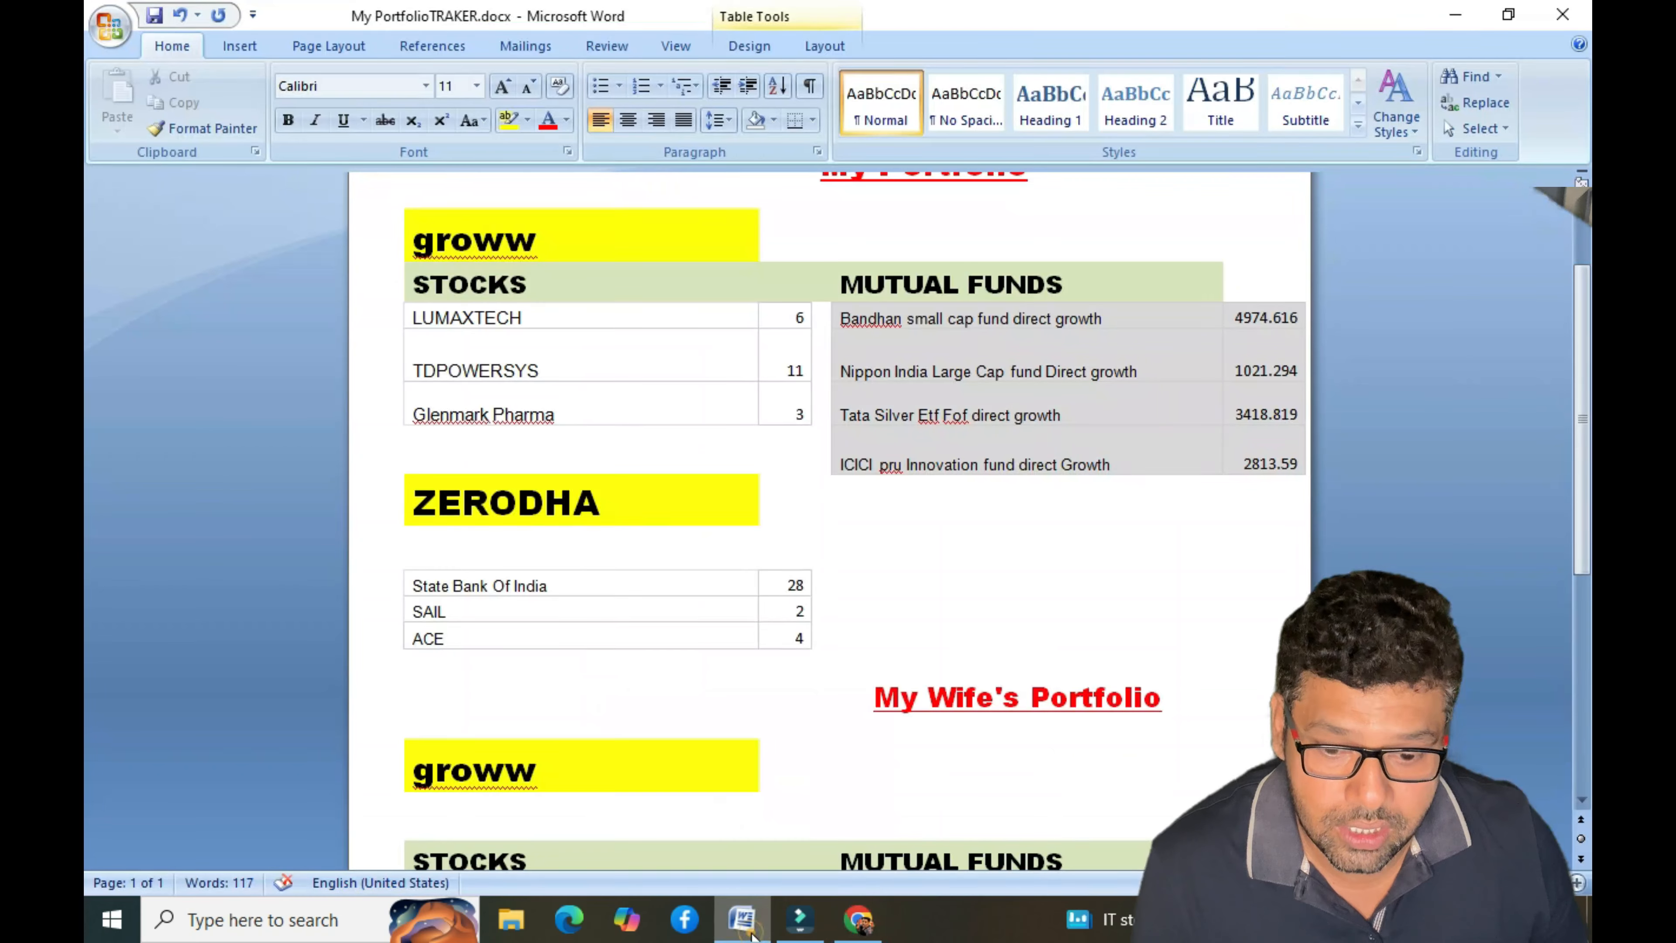
pyautogui.scroll(2, 743, 636)
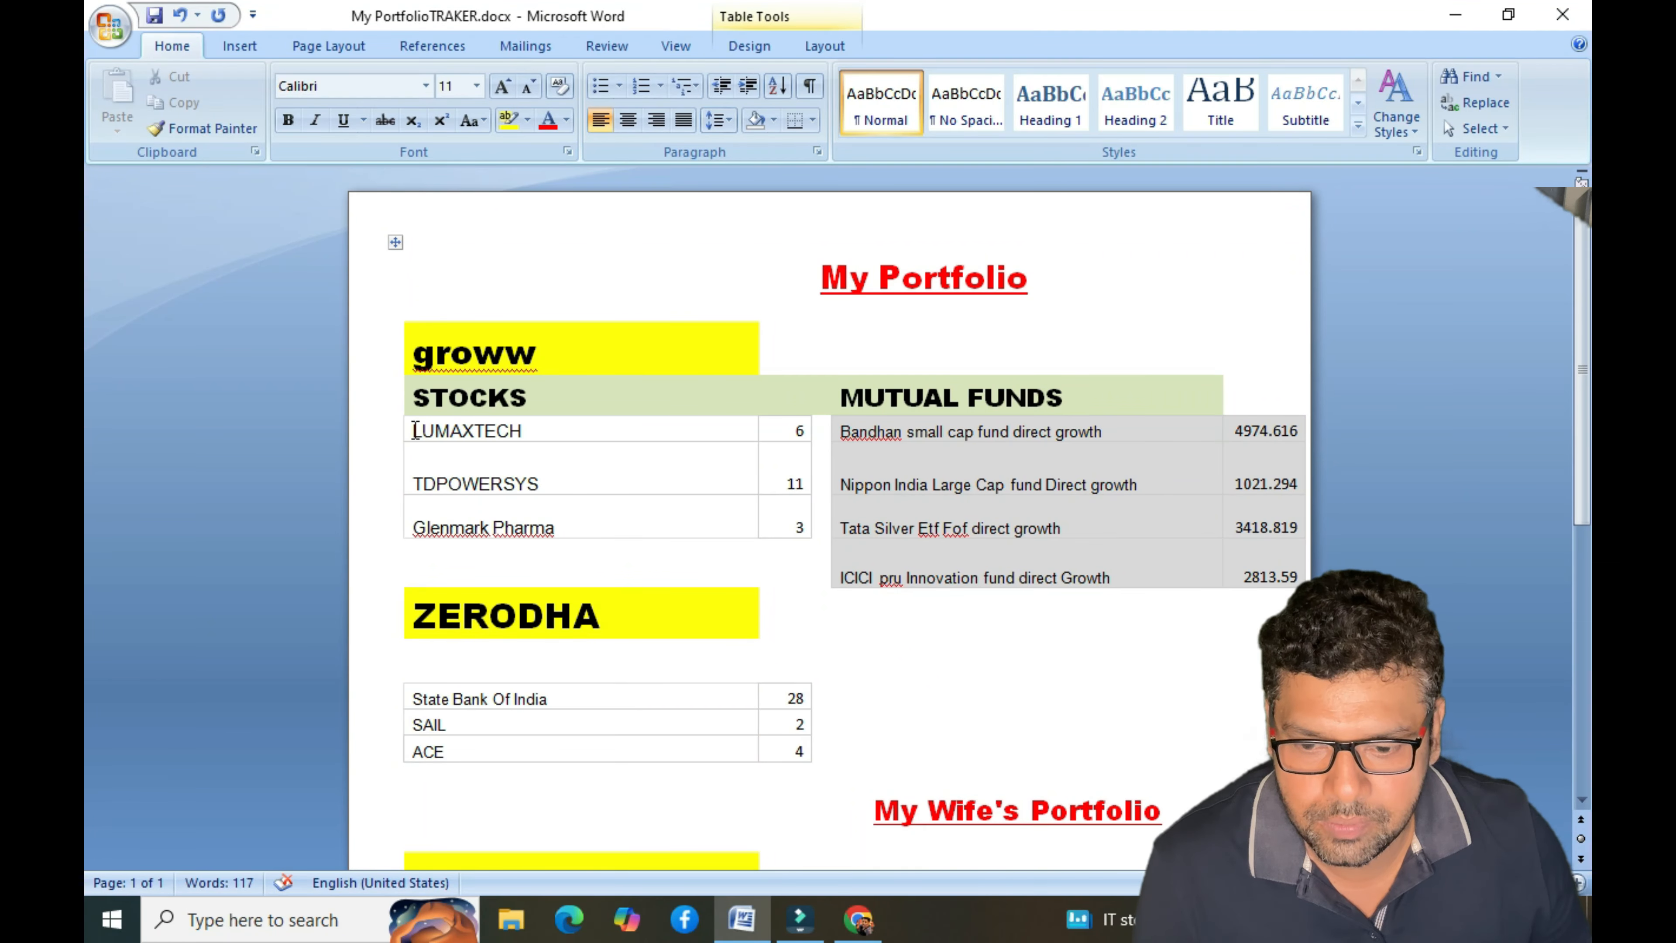
pyautogui.moveTo(414, 430); pyautogui.dragTo(476, 485)
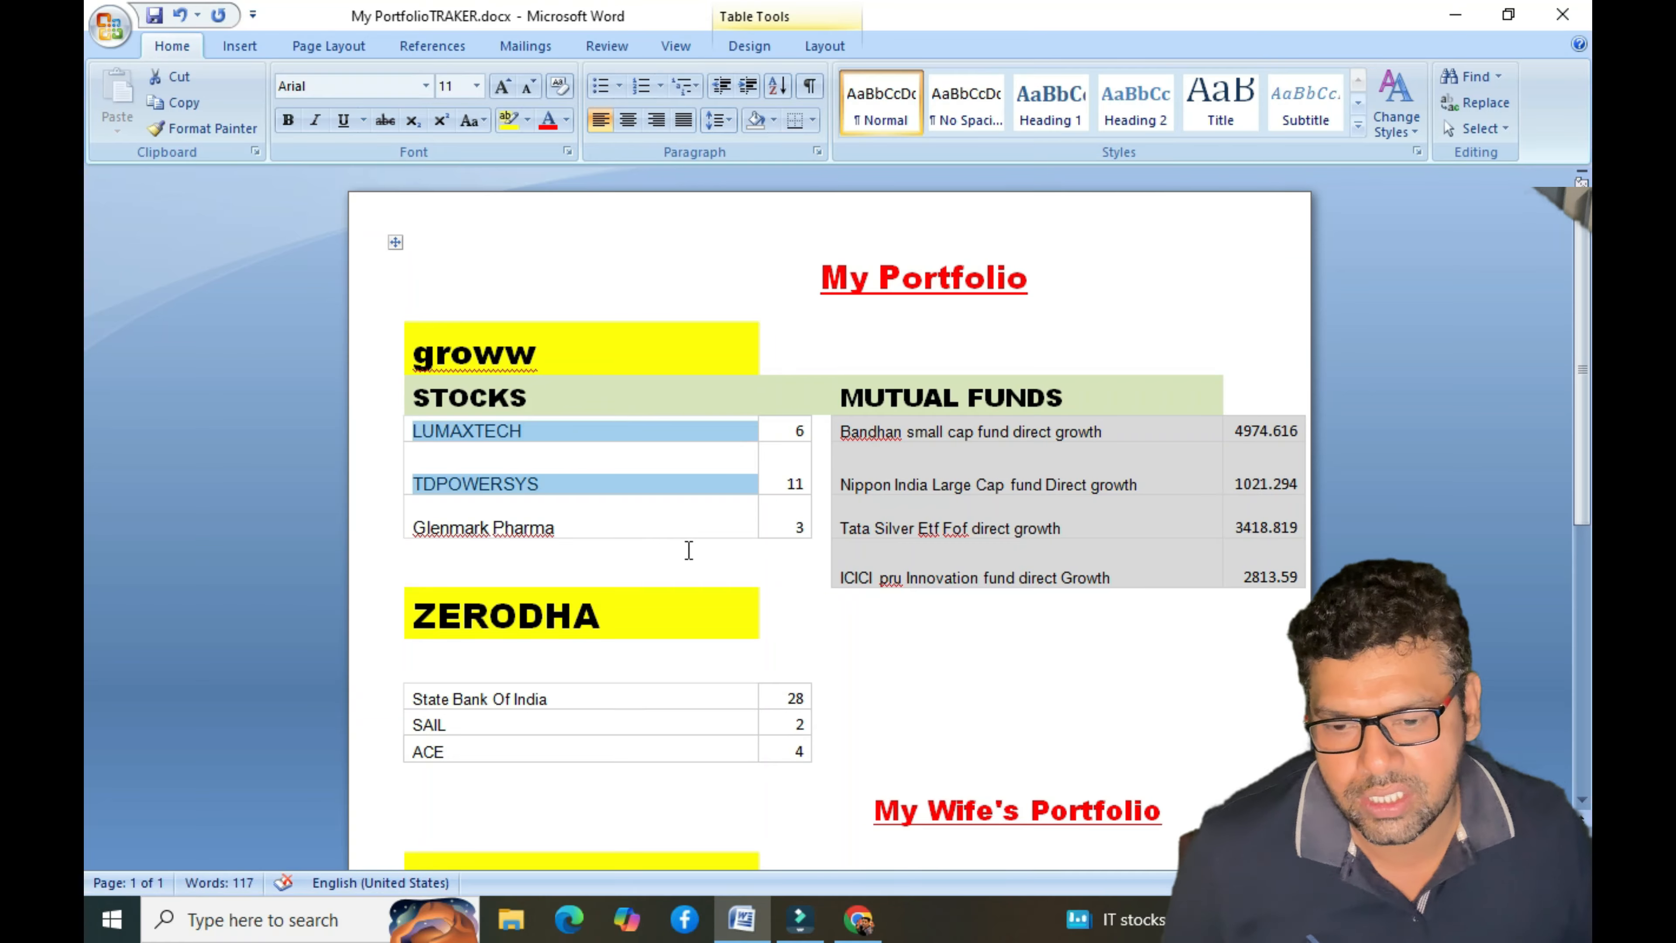
pyautogui.hotkey('ctrl', 'c')
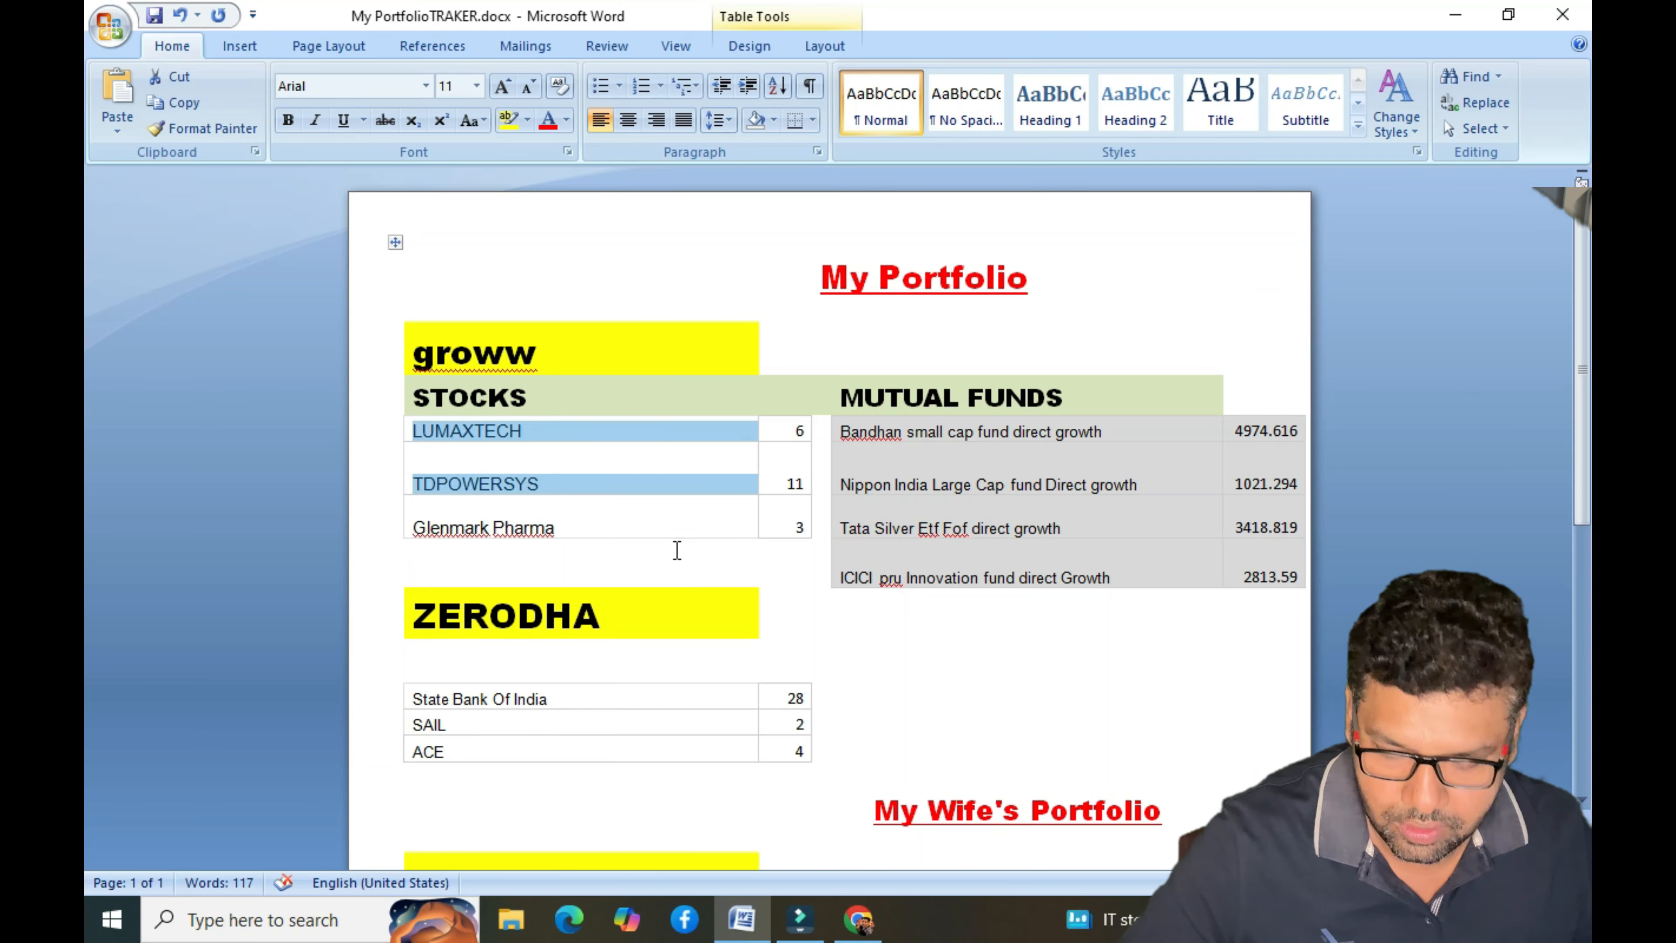
pyautogui.click(856, 919)
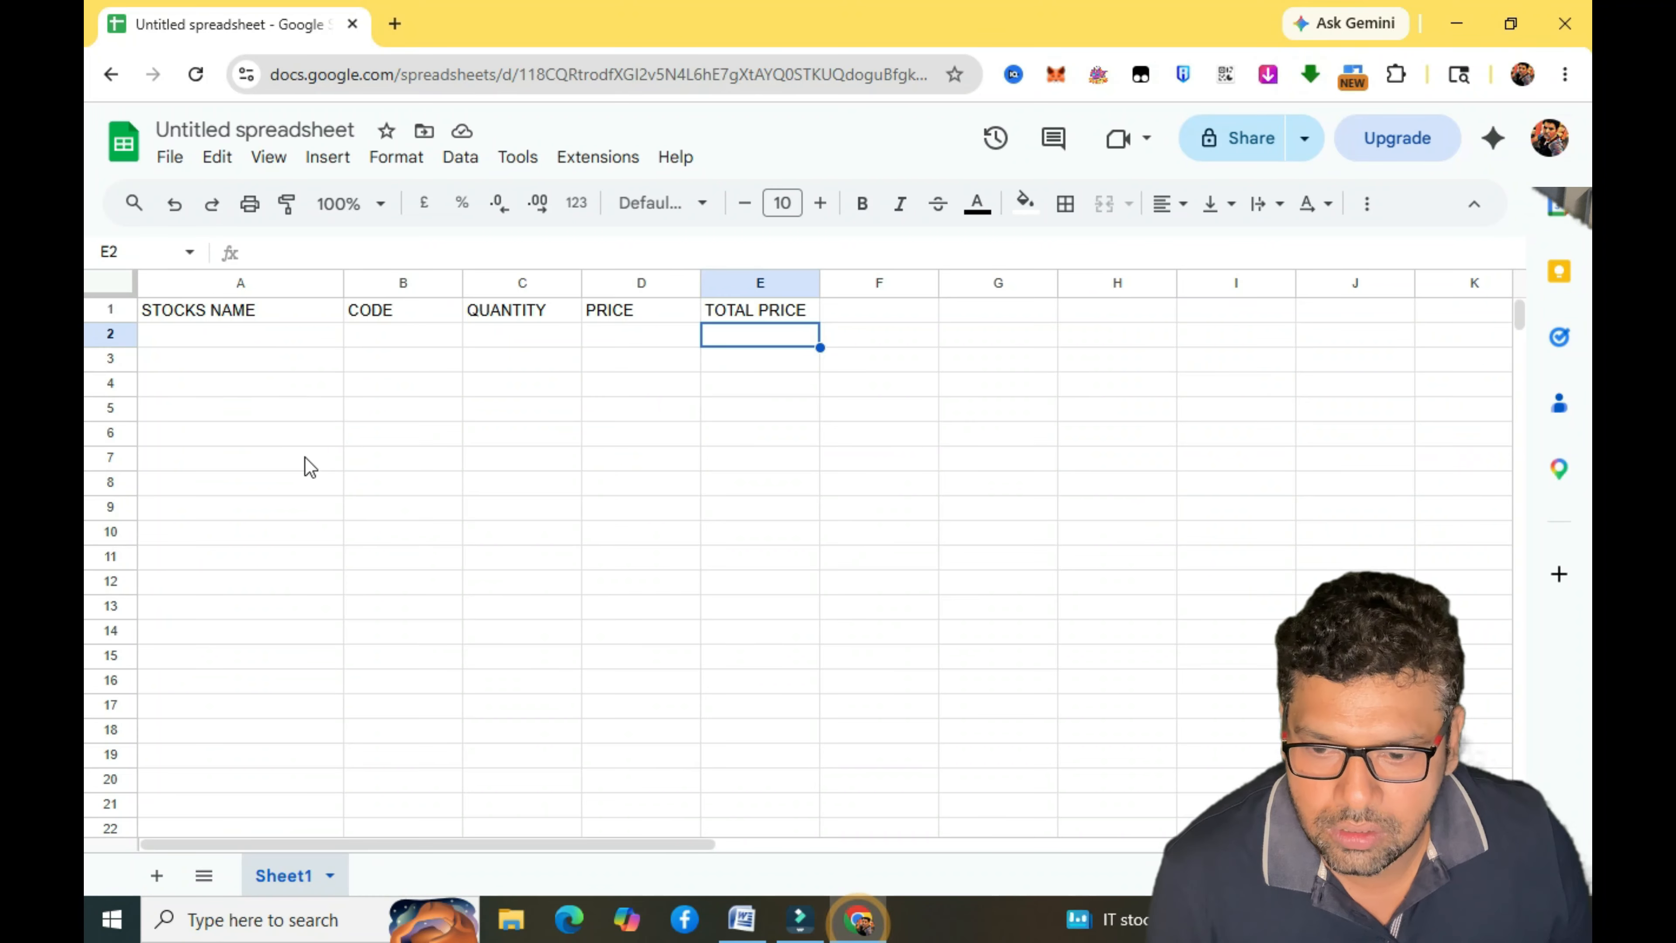
pyautogui.click(217, 335)
pyautogui.hotkey('ctrl', 'v')
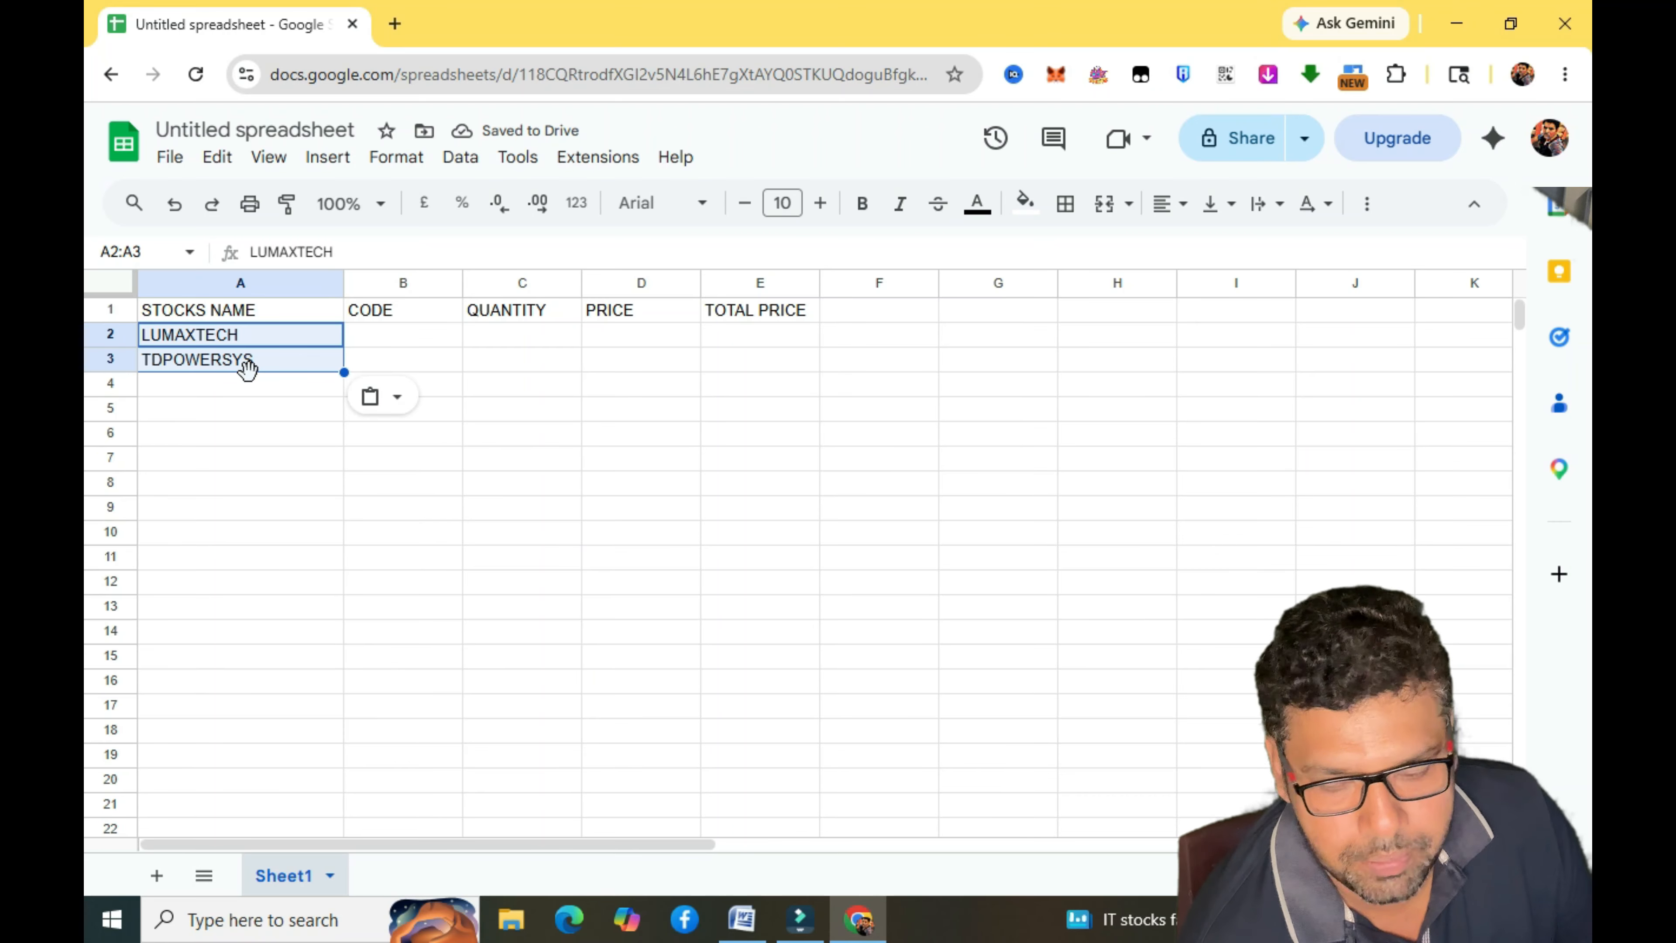
# Copy State Bank Of India and SAIL from the Word document's ZERODHA list into cells A4 and A5.
pyautogui.click(741, 919)
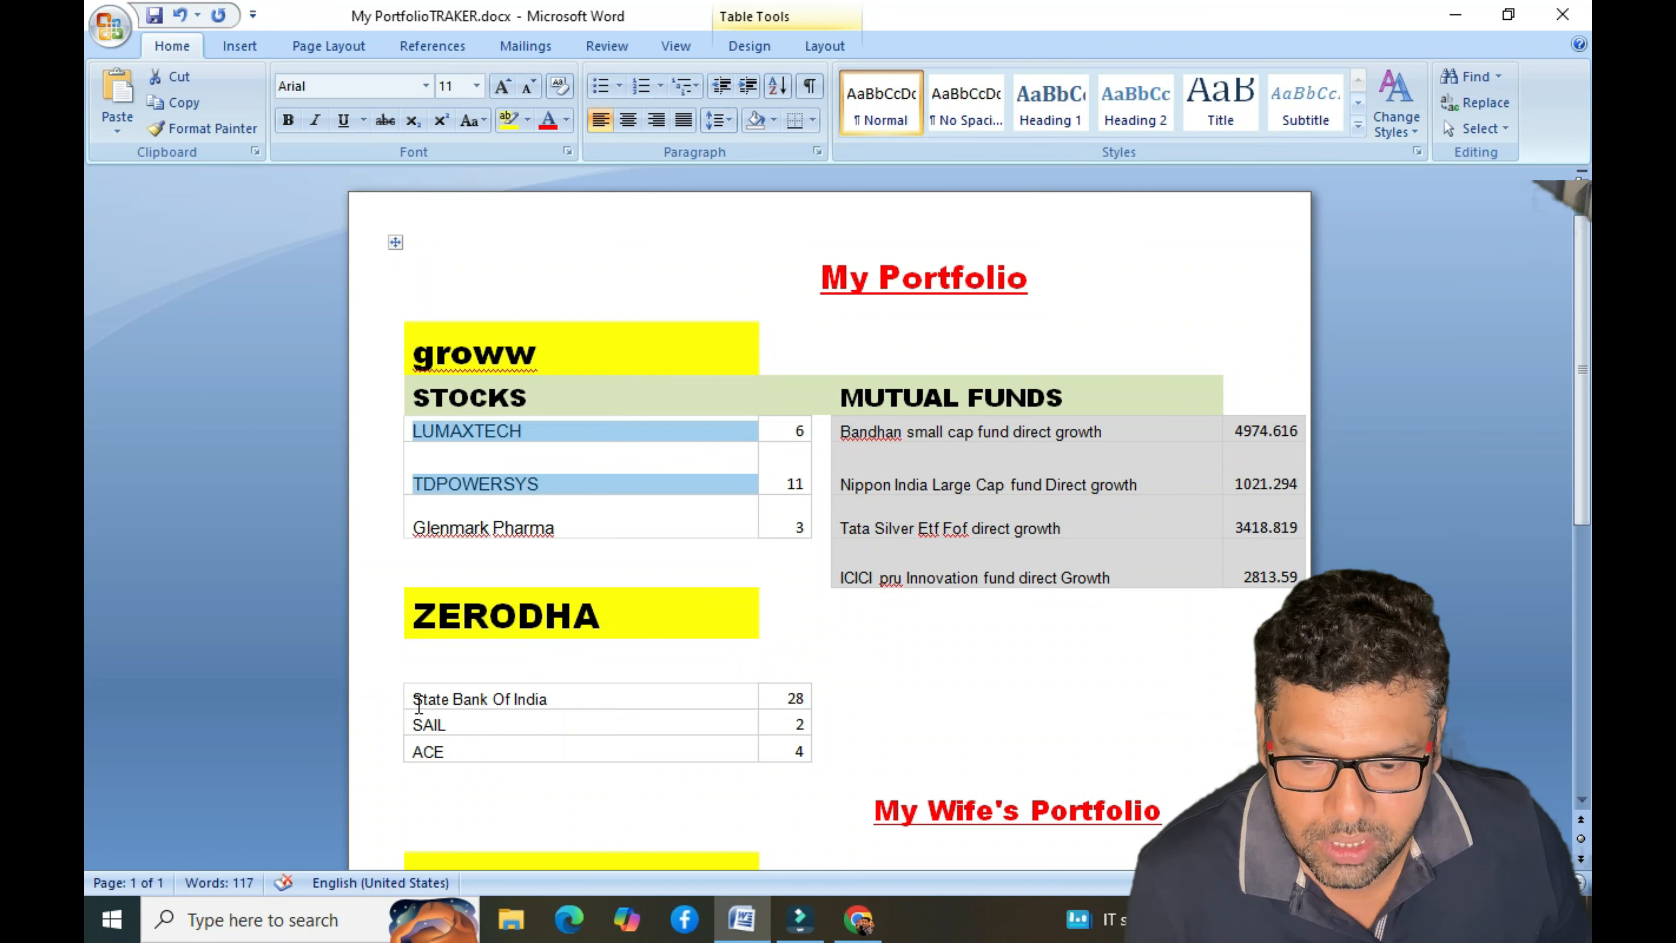
pyautogui.moveTo(415, 695); pyautogui.dragTo(492, 734)
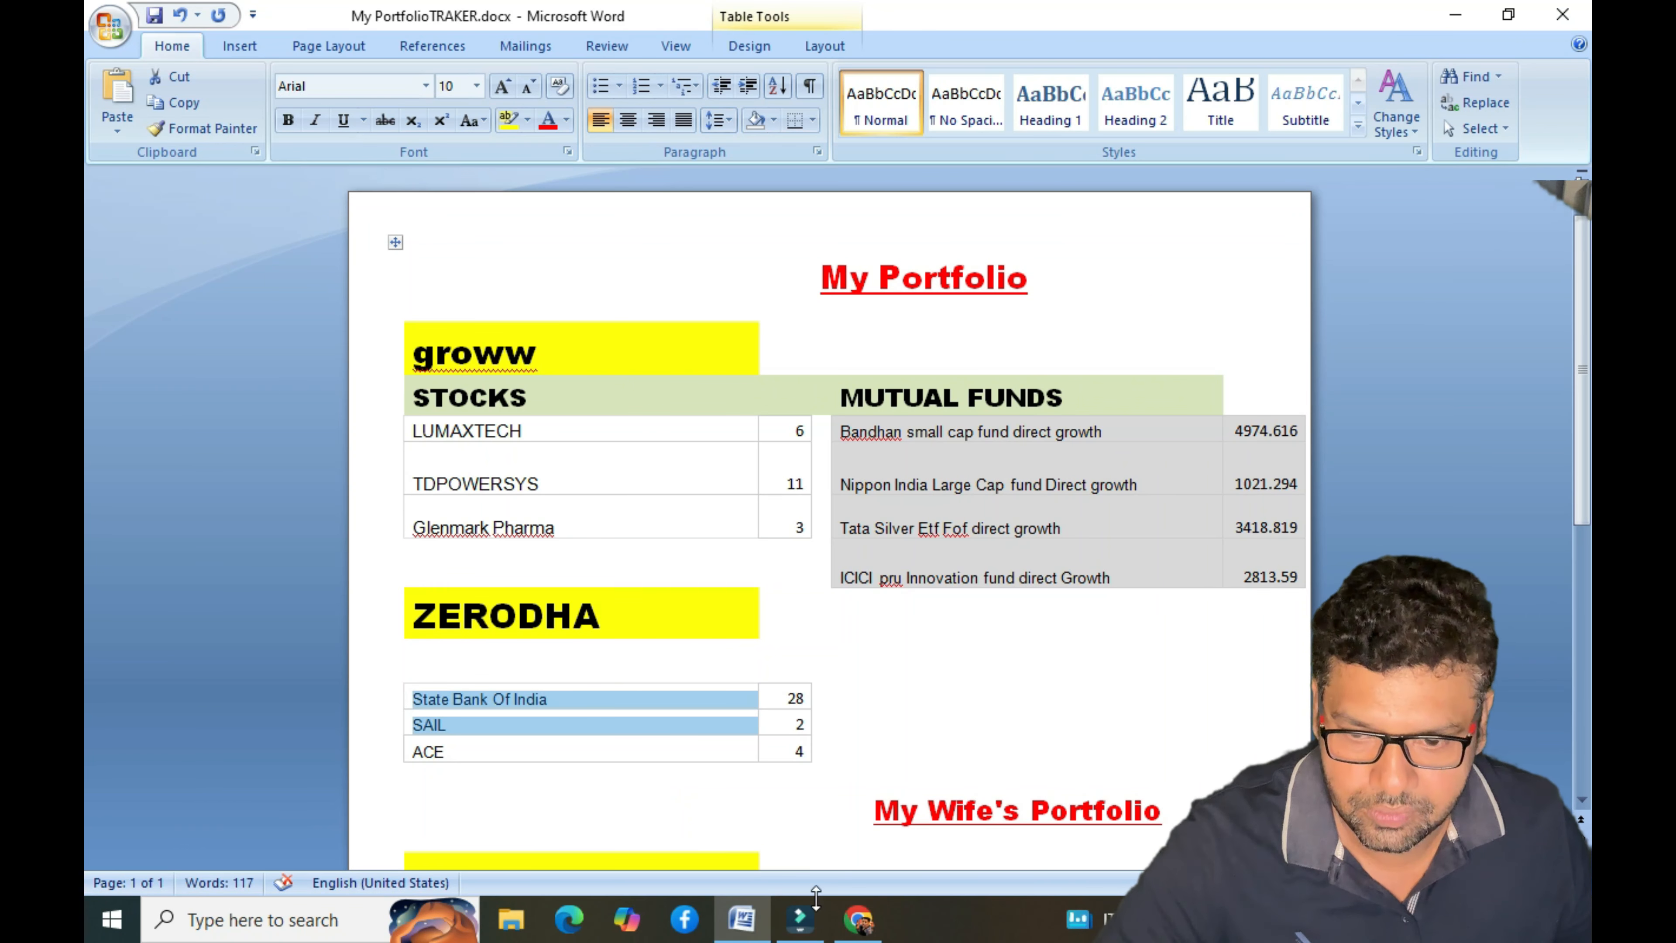
pyautogui.click(858, 919)
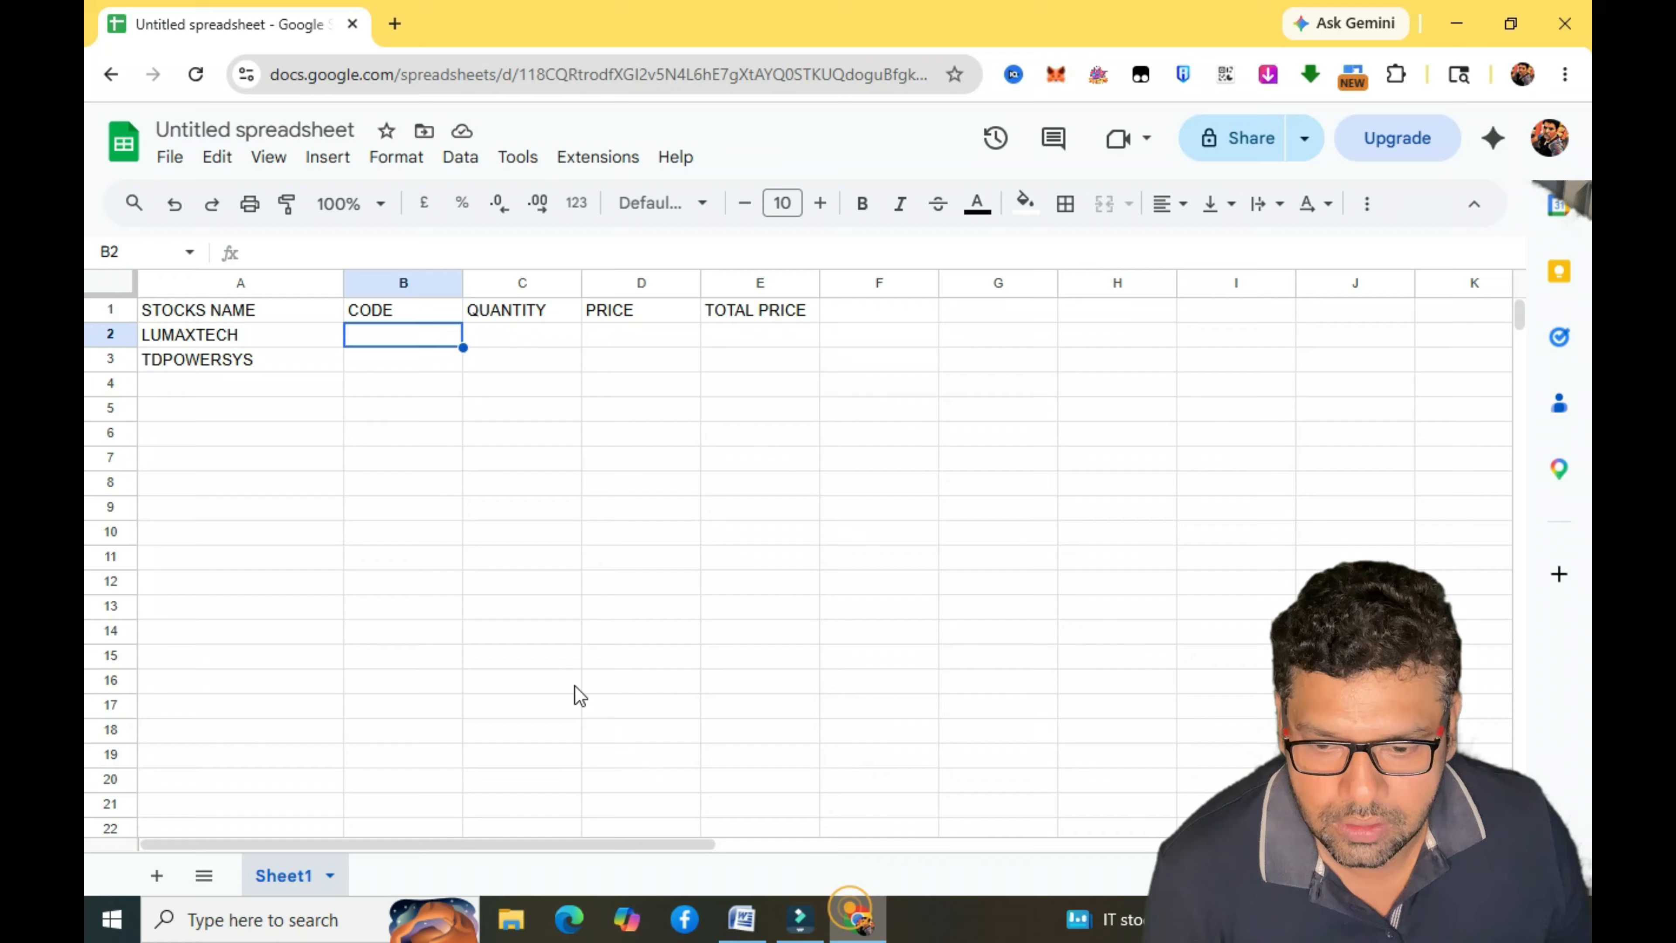
pyautogui.click(191, 384)
pyautogui.hotkey('ctrl', 'v')
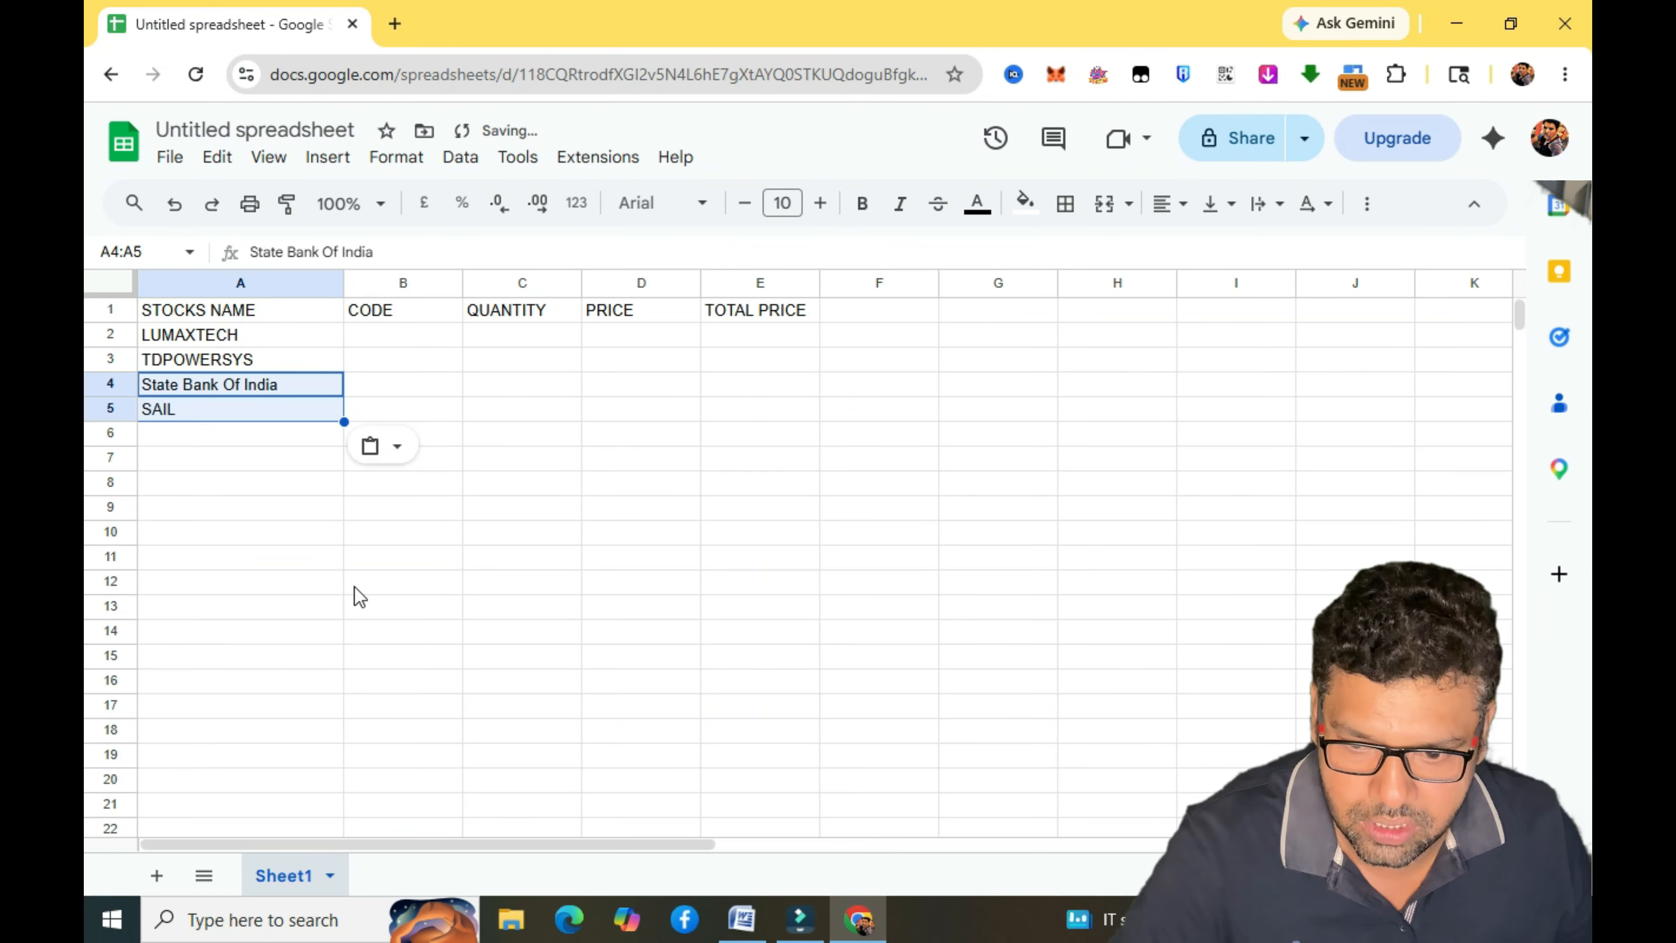
# Copy the Bandhan small cap and Nippon India Large Cap fund names from Word's "My Portfolio" mutual funds into cells A6 and A7.
pyautogui.click(733, 916)
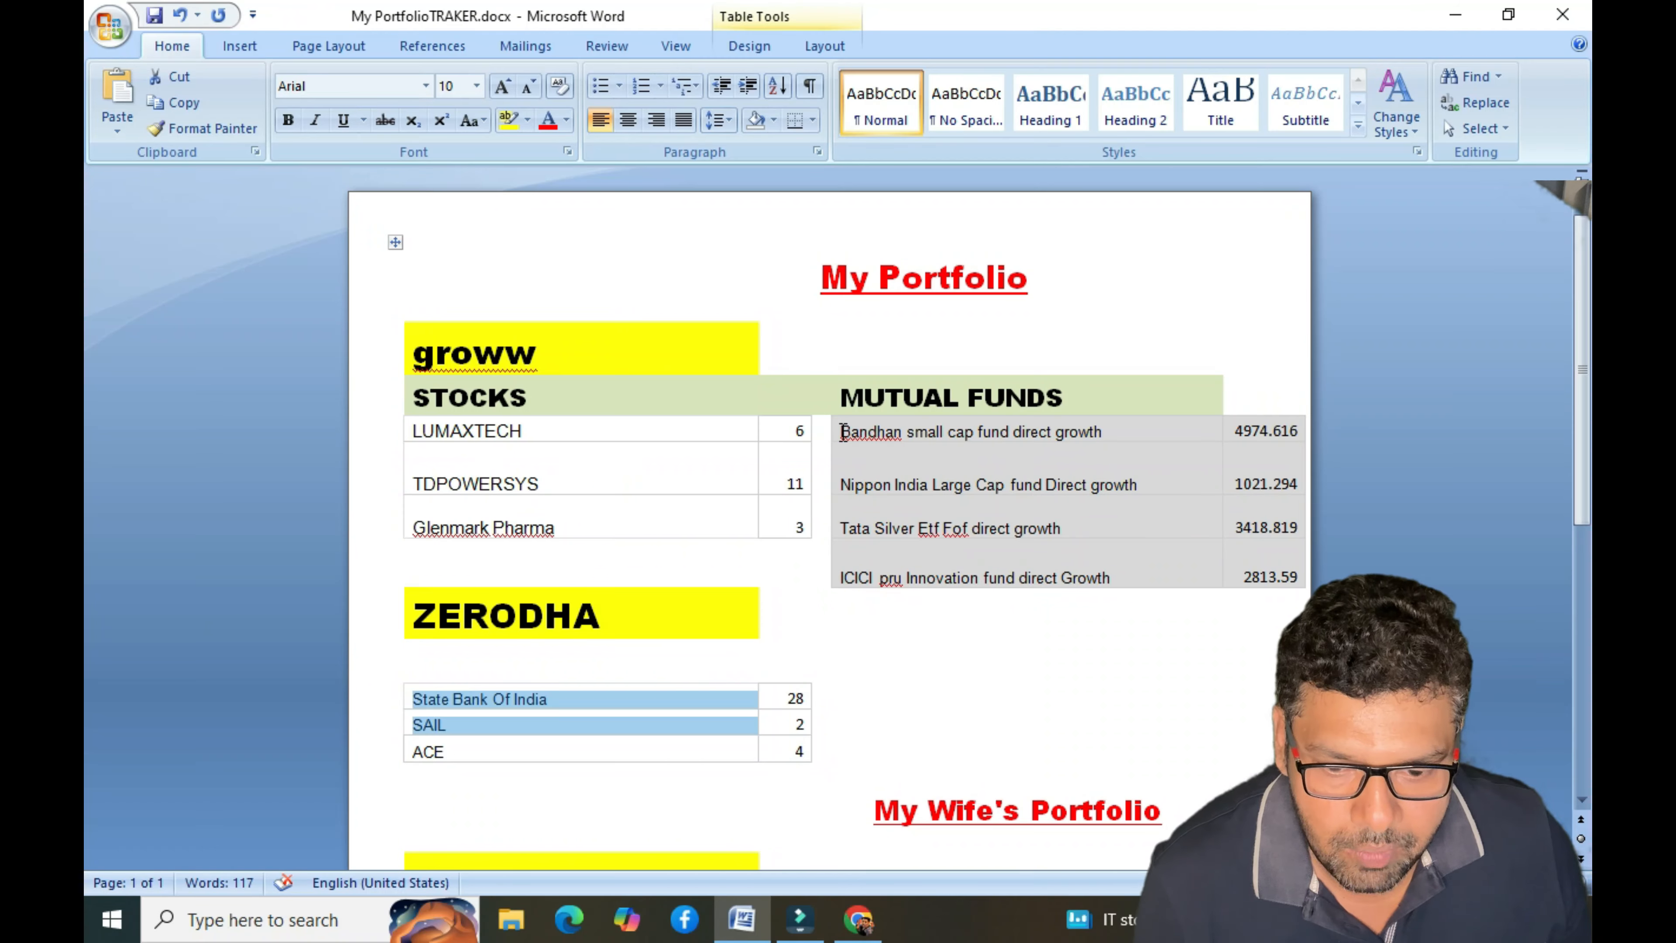
pyautogui.moveTo(842, 432); pyautogui.dragTo(993, 489)
pyautogui.hotkey('ctrl', 'c')
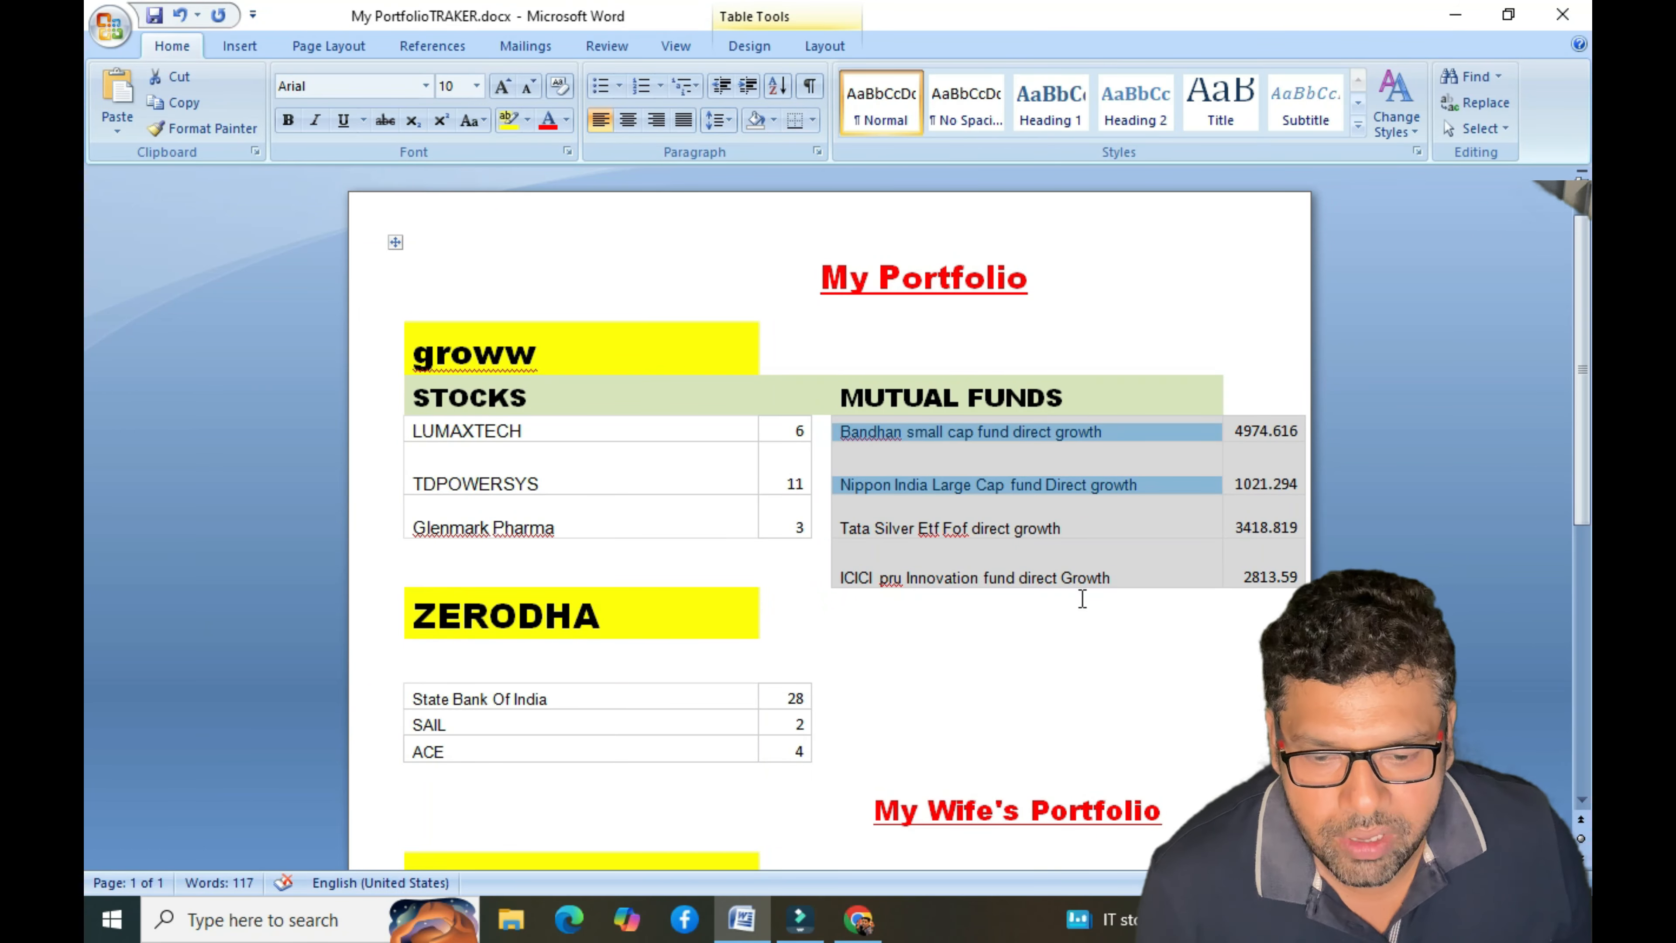
pyautogui.click(857, 918)
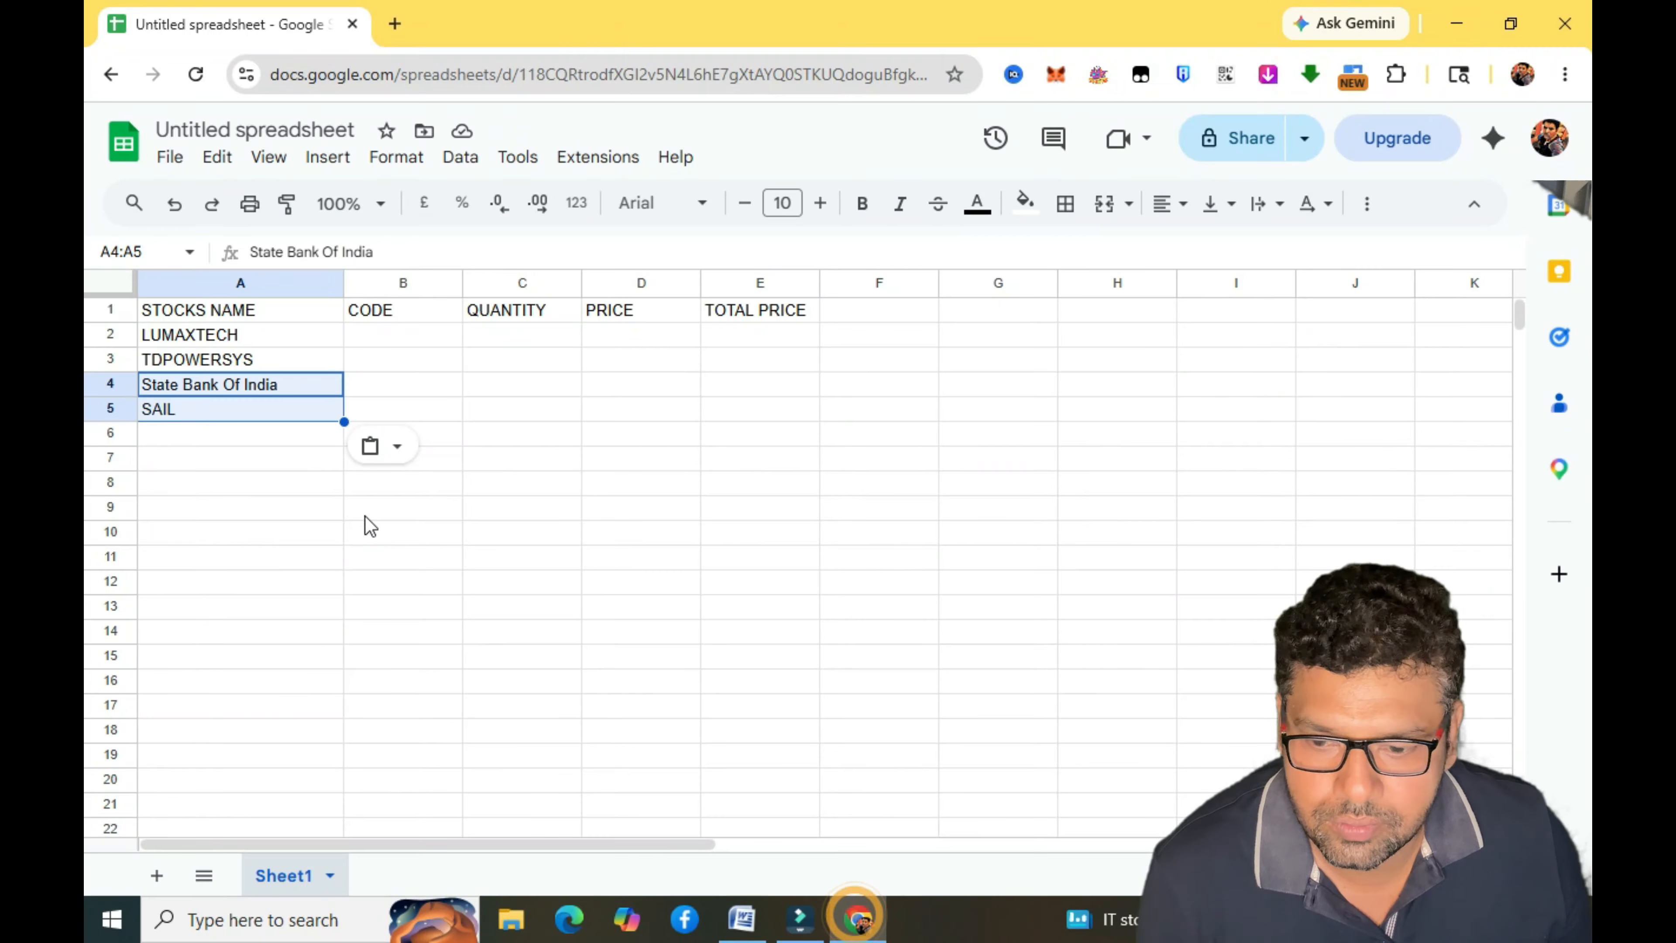
pyautogui.click(229, 438)
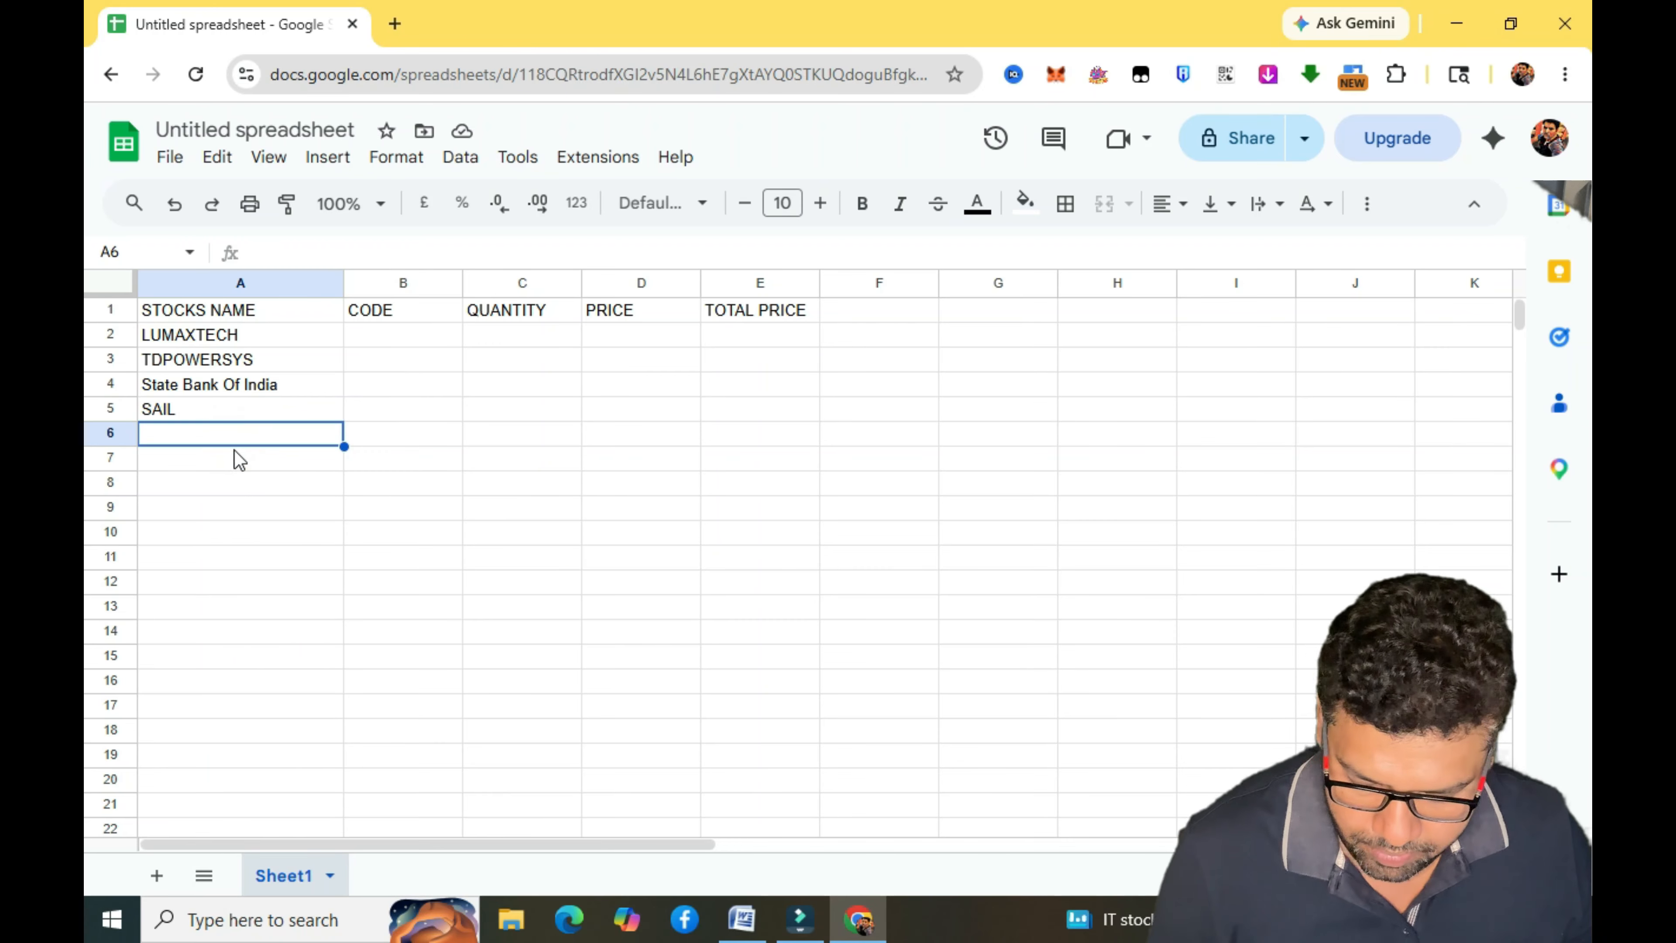
pyautogui.hotkey('ctrl', 'v')
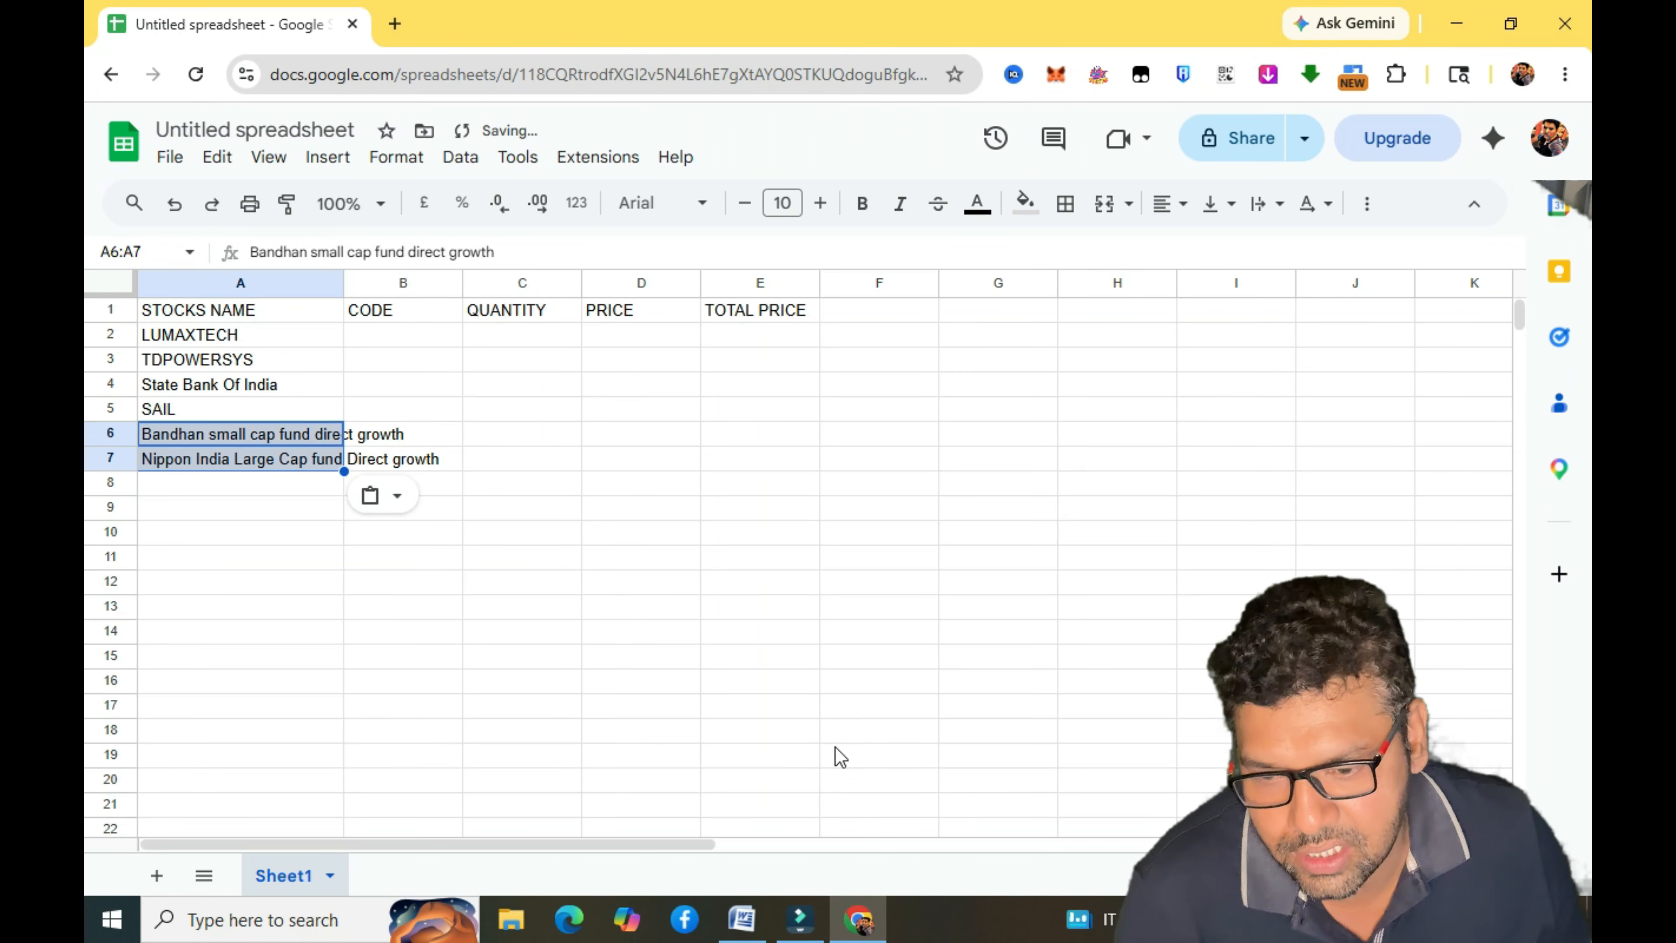
pyautogui.click(744, 731)
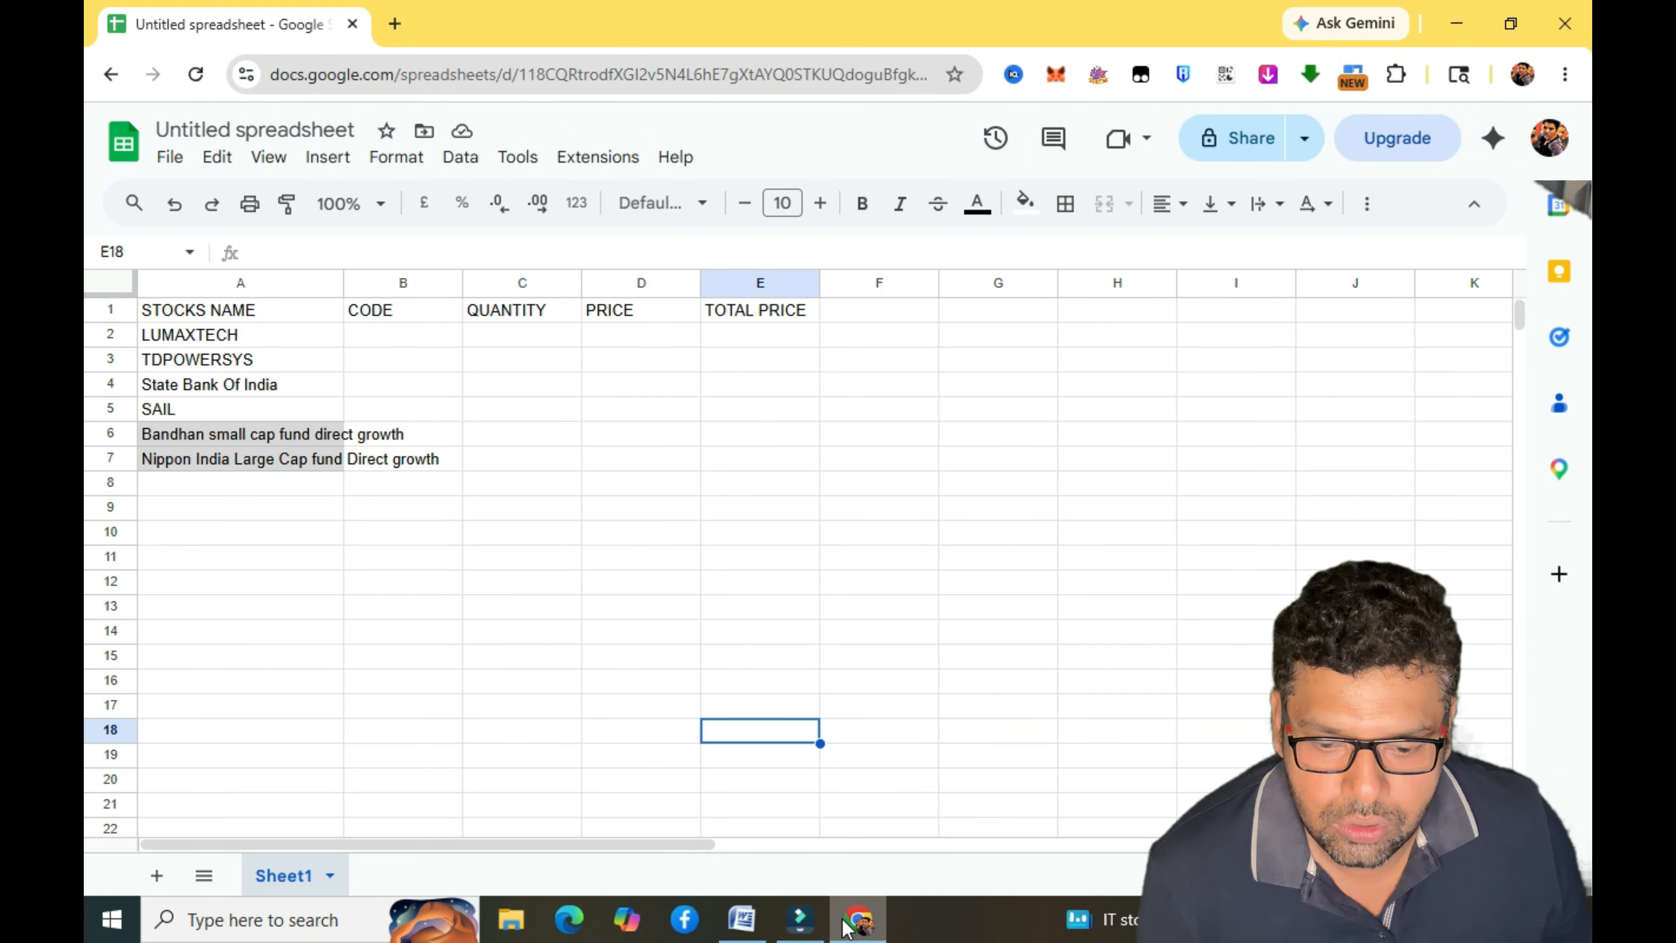
# Copy DIXON TECH and INOX WIND from the "My Wife's Portfolio" stocks in Word into cells A8 and A9.
pyautogui.click(744, 918)
pyautogui.scroll(-5, 954, 696)
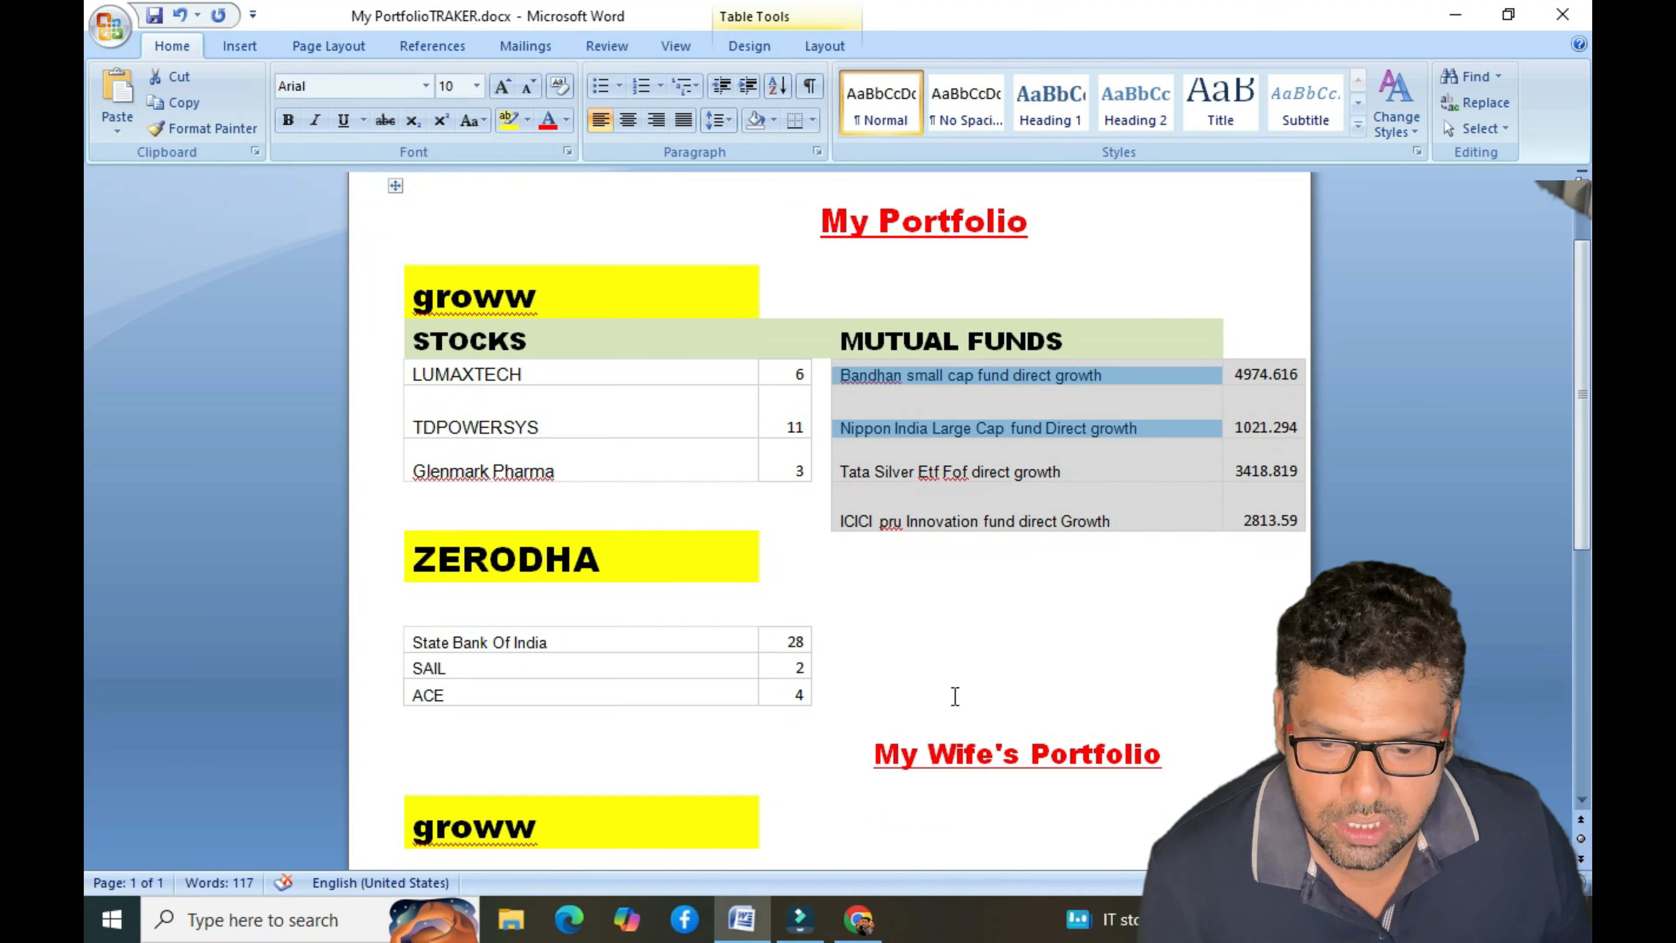
pyautogui.scroll(-1, 549, 644)
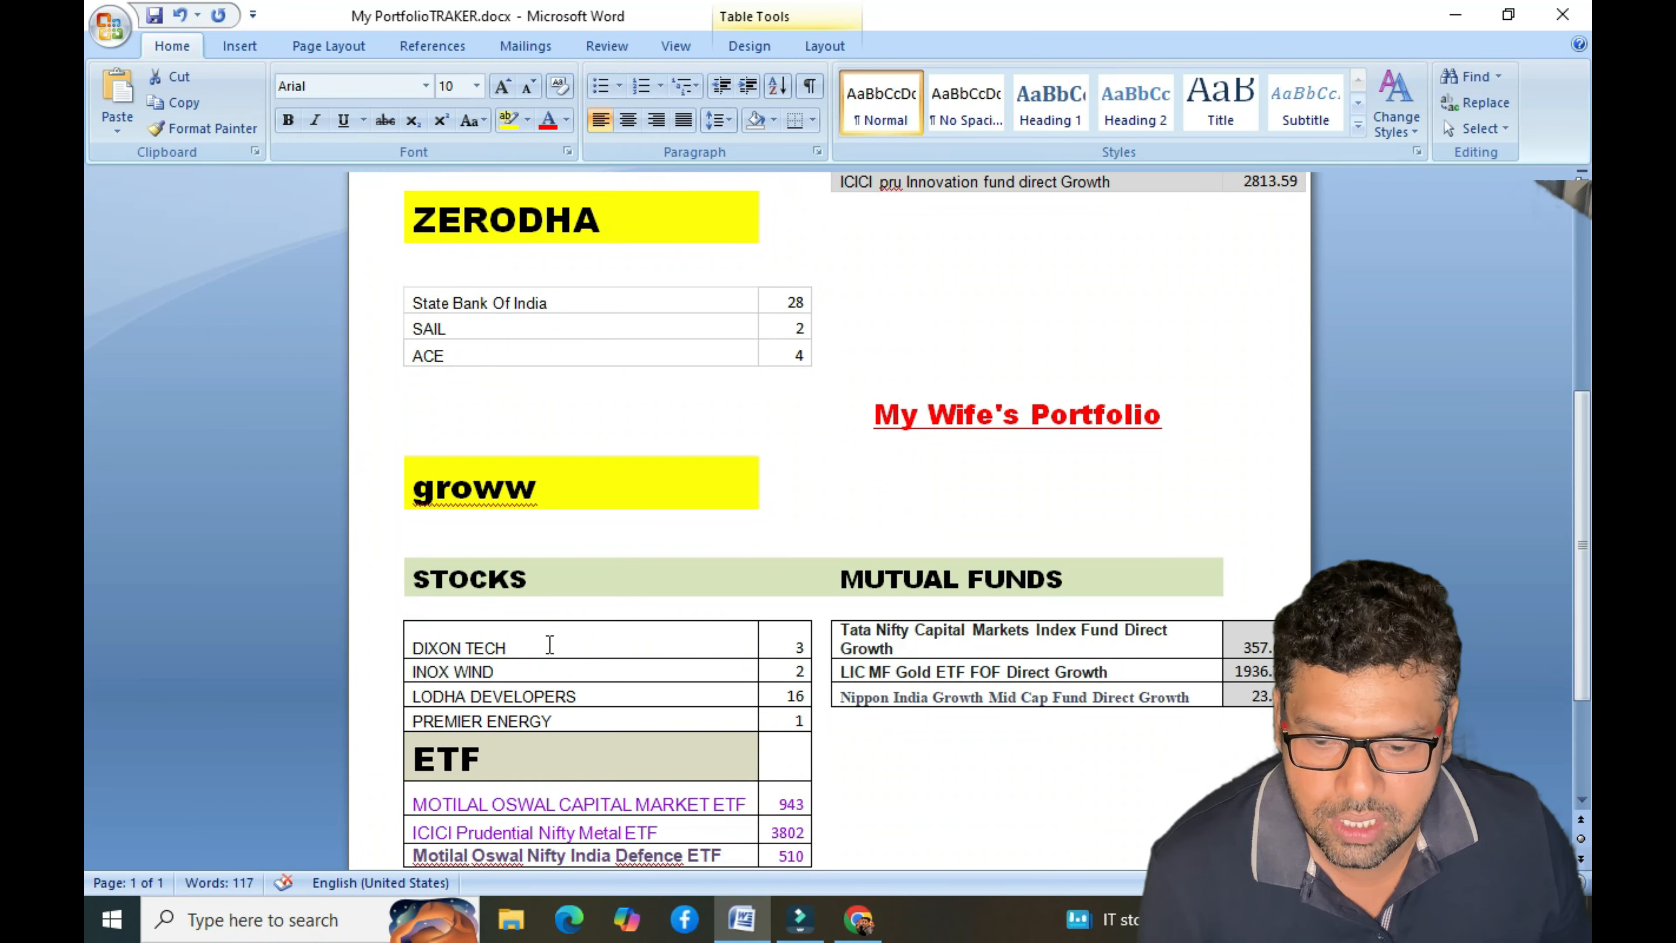
pyautogui.moveTo(417, 640); pyautogui.dragTo(513, 680)
pyautogui.hotkey('ctrl', 'c')
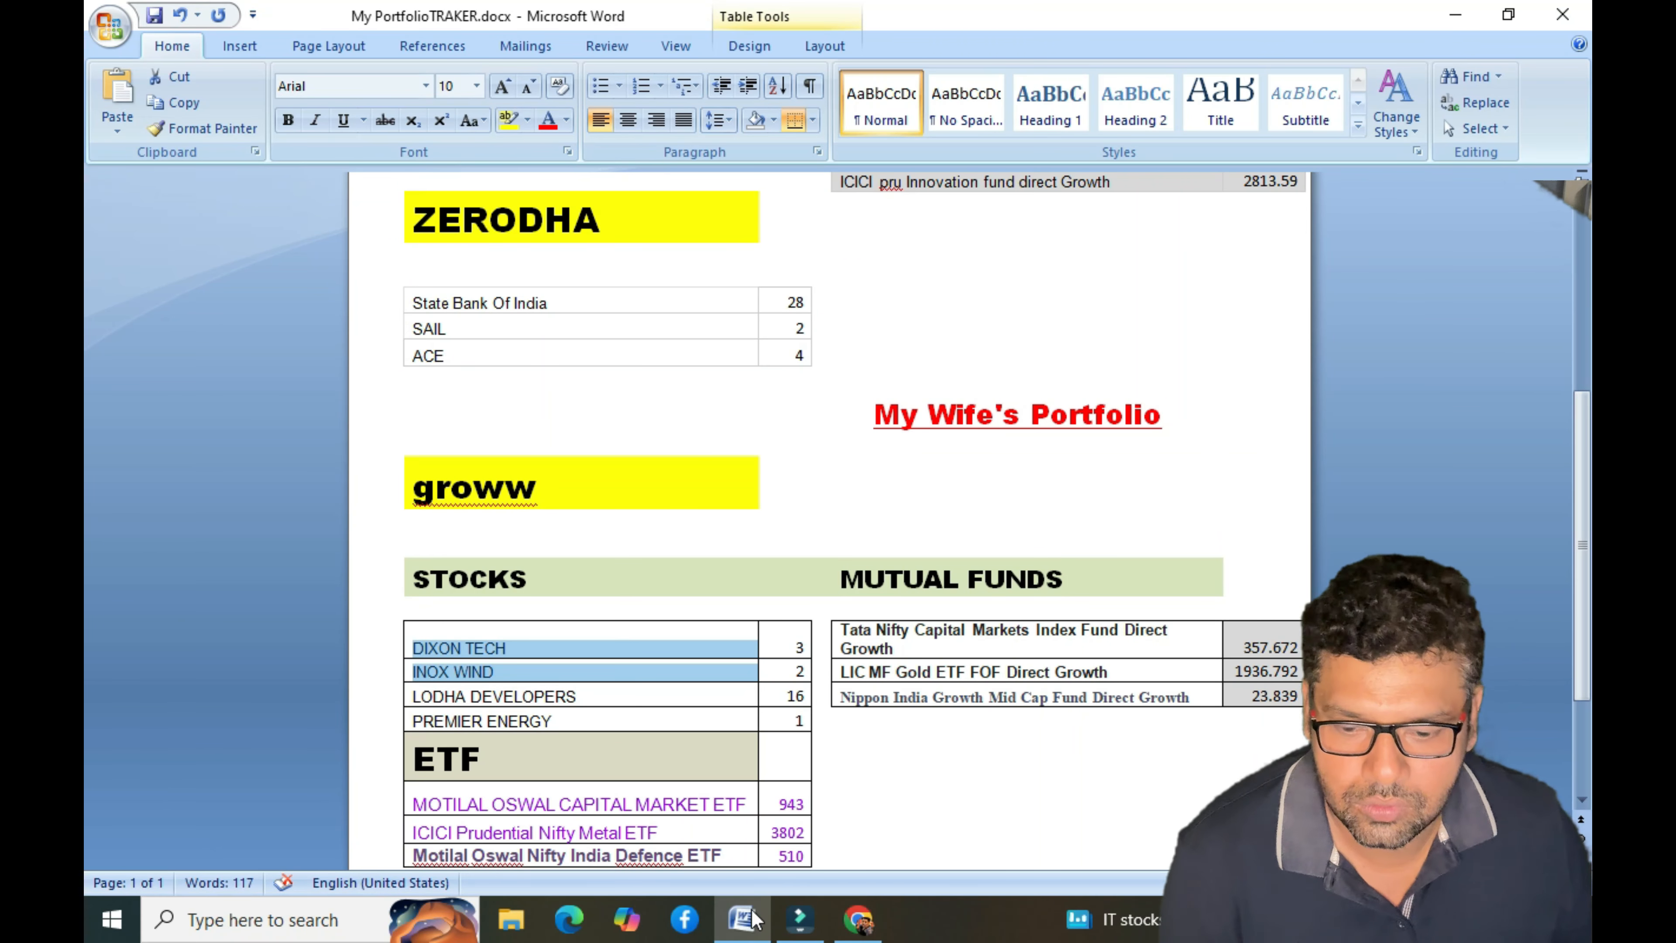
pyautogui.moveTo(858, 918)
pyautogui.click(852, 792)
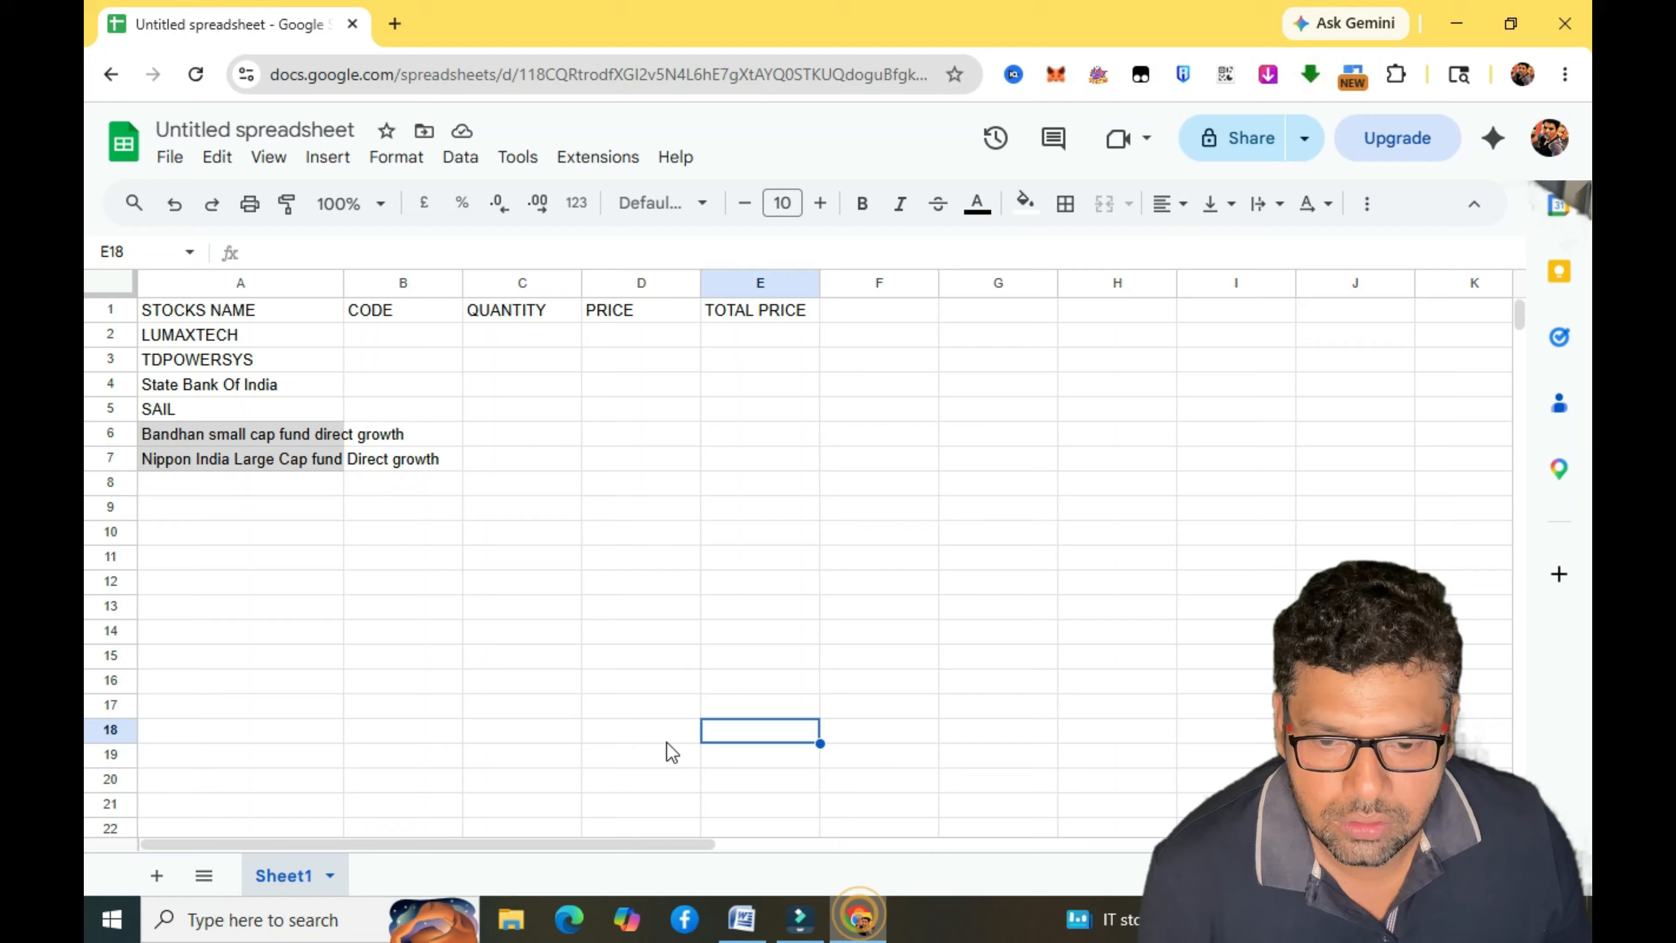
pyautogui.click(199, 488)
pyautogui.hotkey('ctrl', 'v')
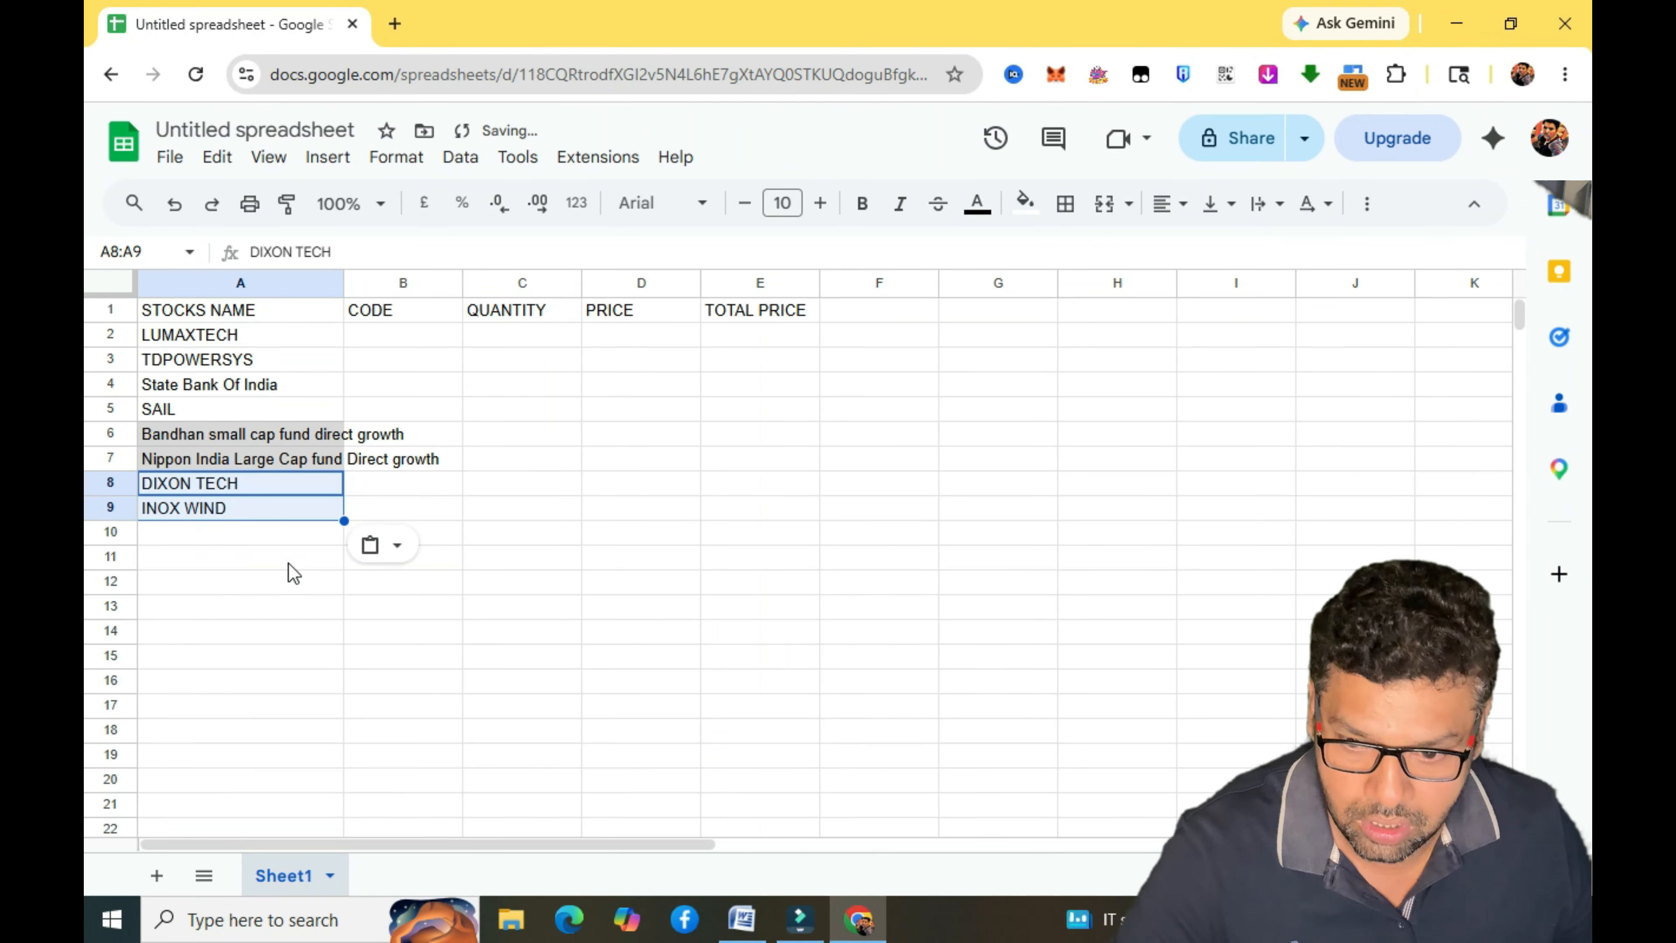
# Copy MOTILAL OSWAL CAPITAL MARKET ETF and ICICI Prudential Nifty Metal ETF from the Word document's ETF list into cells A10 and A11.
pyautogui.click(742, 919)
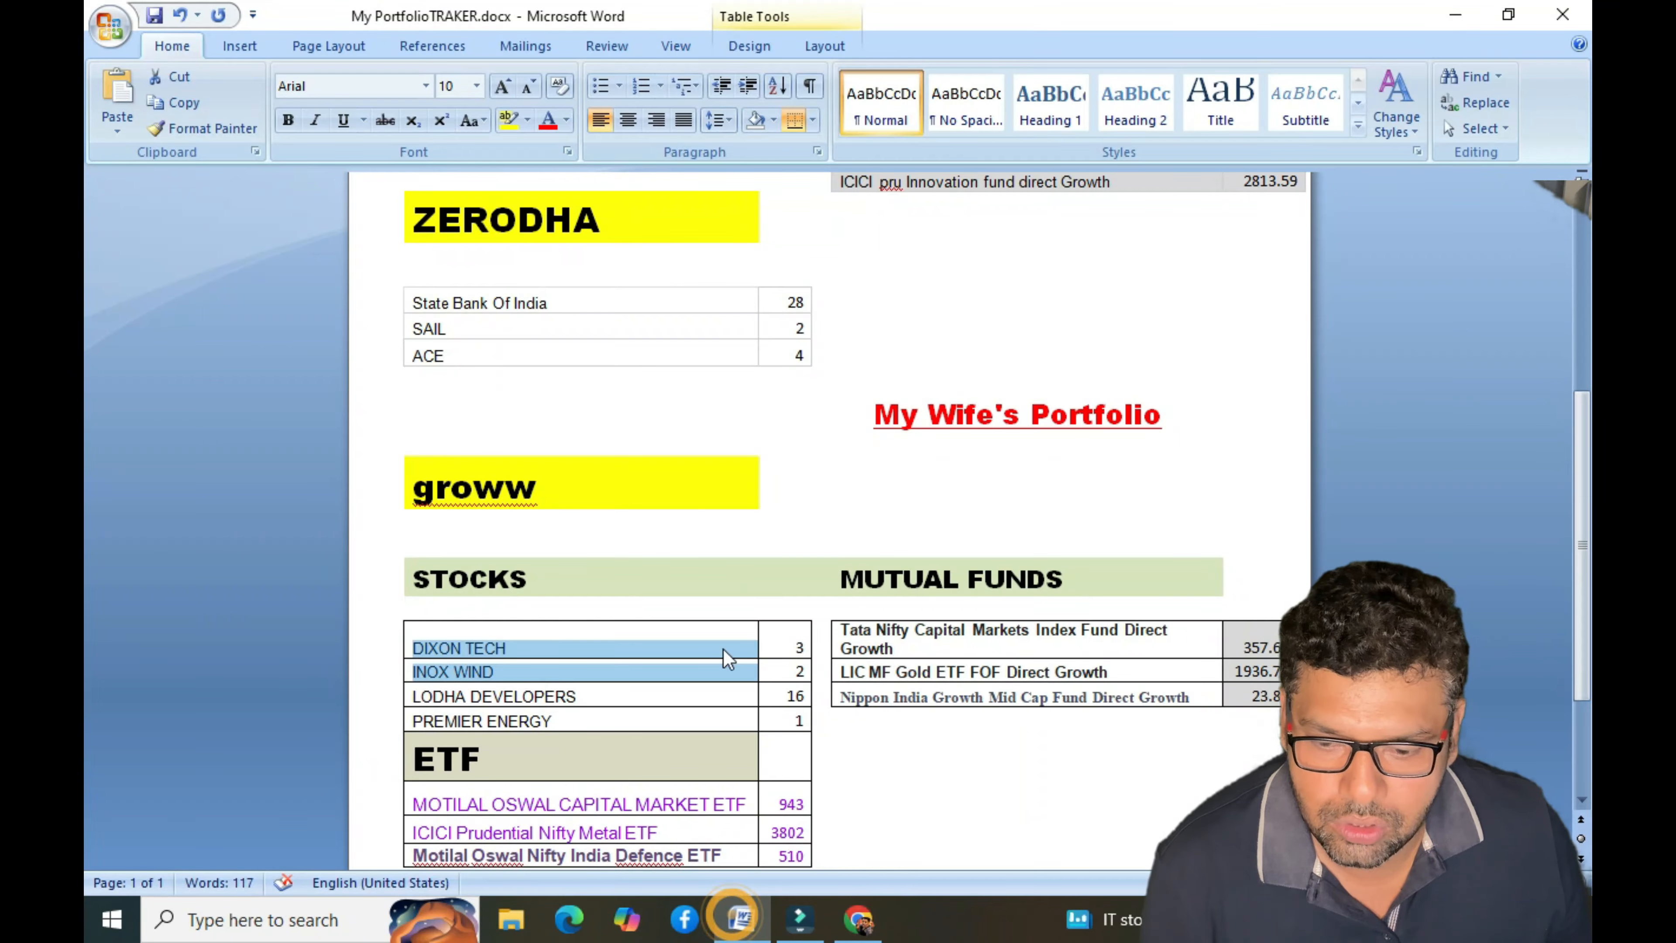
pyautogui.scroll(-2, 660, 667)
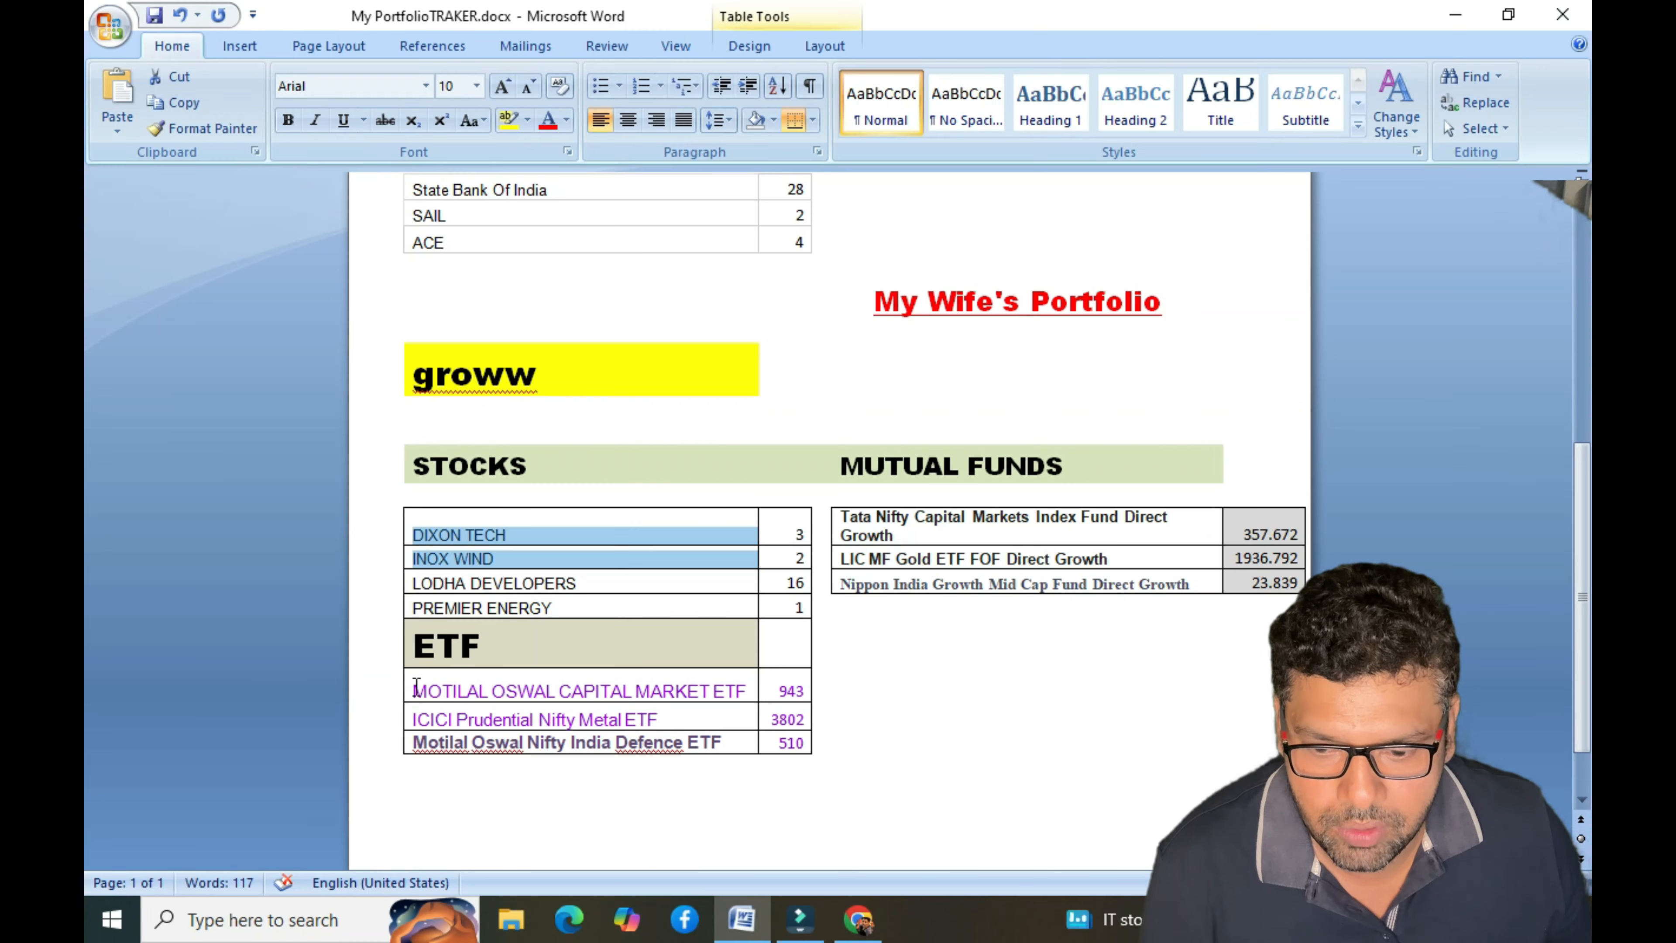
pyautogui.moveTo(416, 686); pyautogui.dragTo(545, 721)
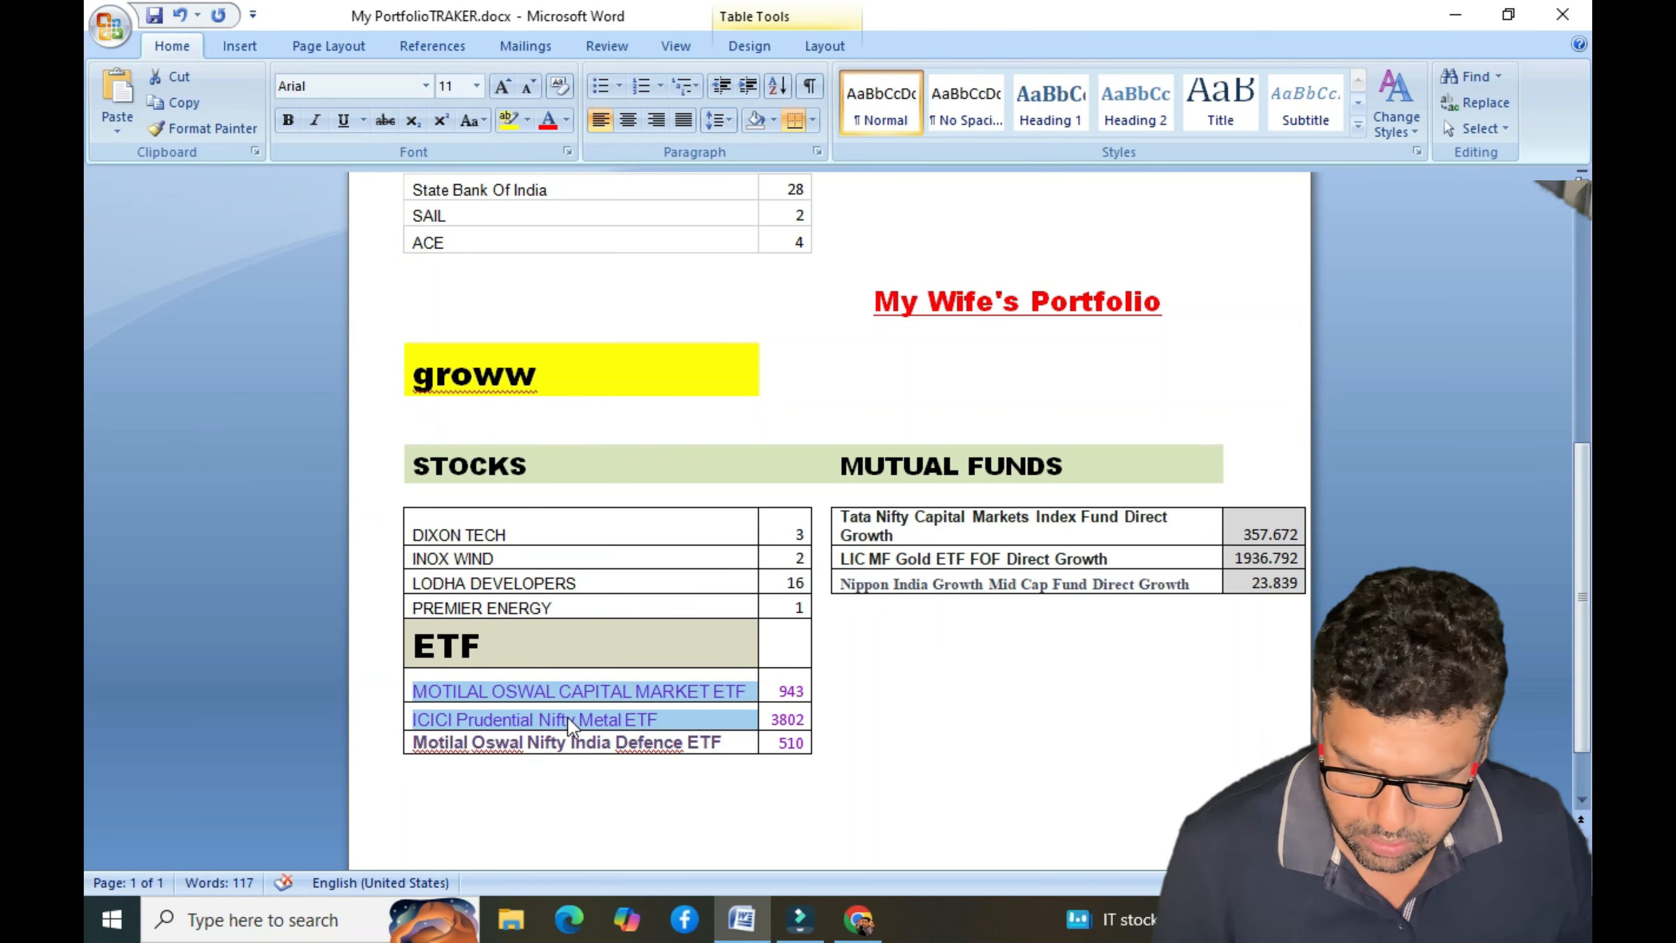
pyautogui.click(858, 920)
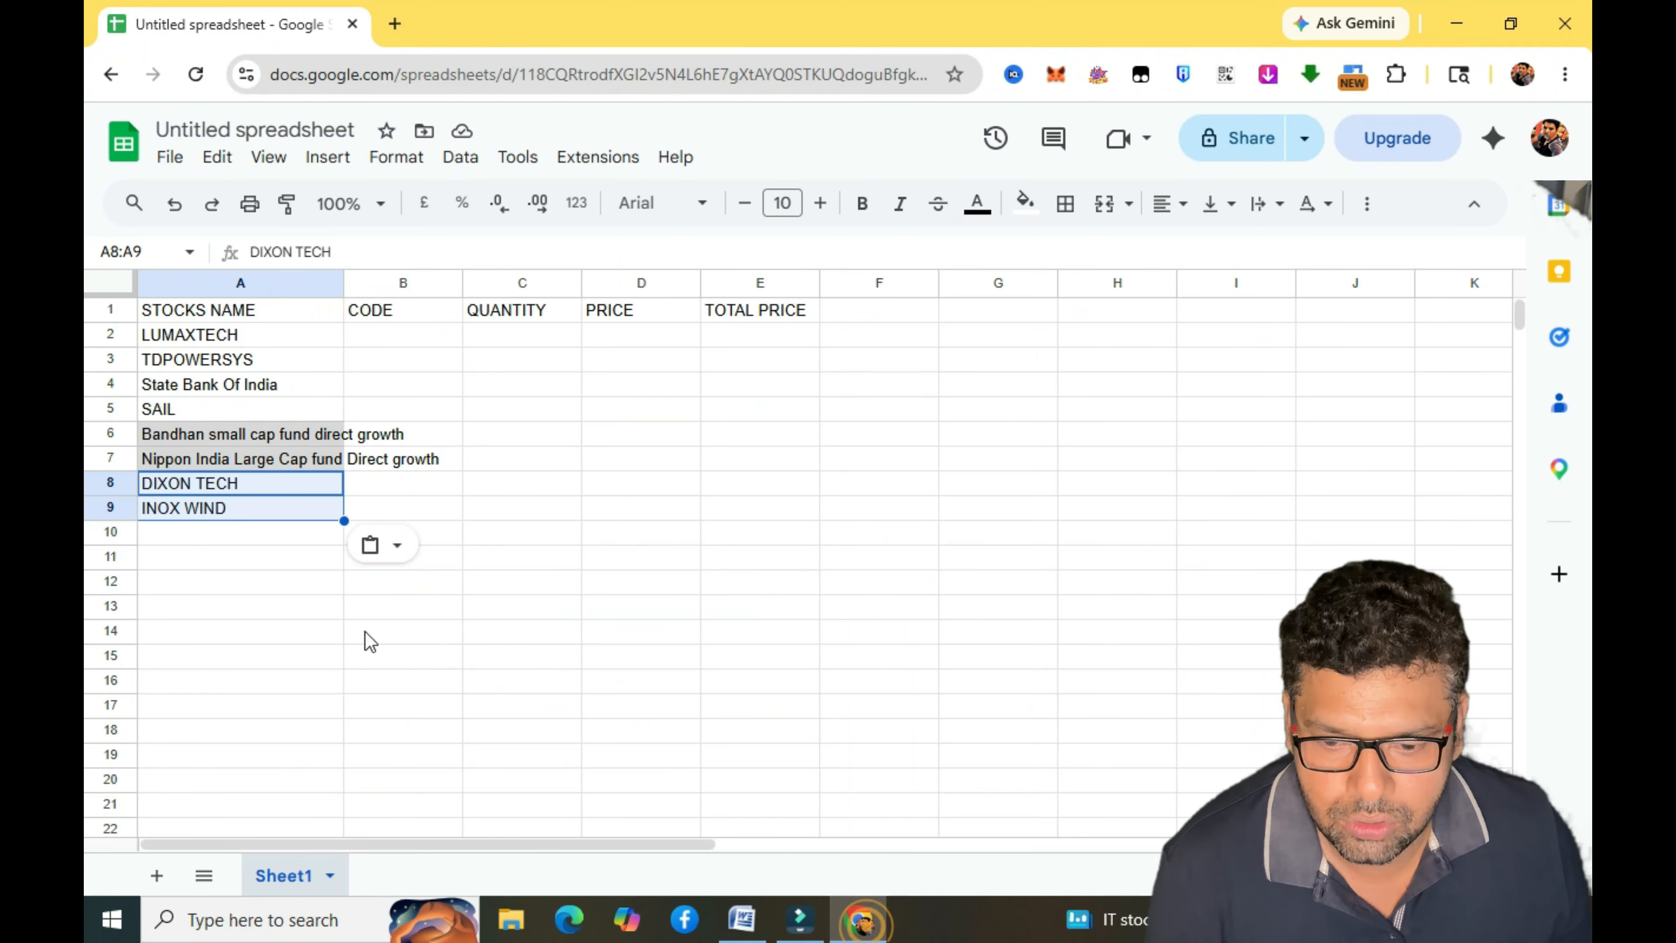
pyautogui.click(196, 540)
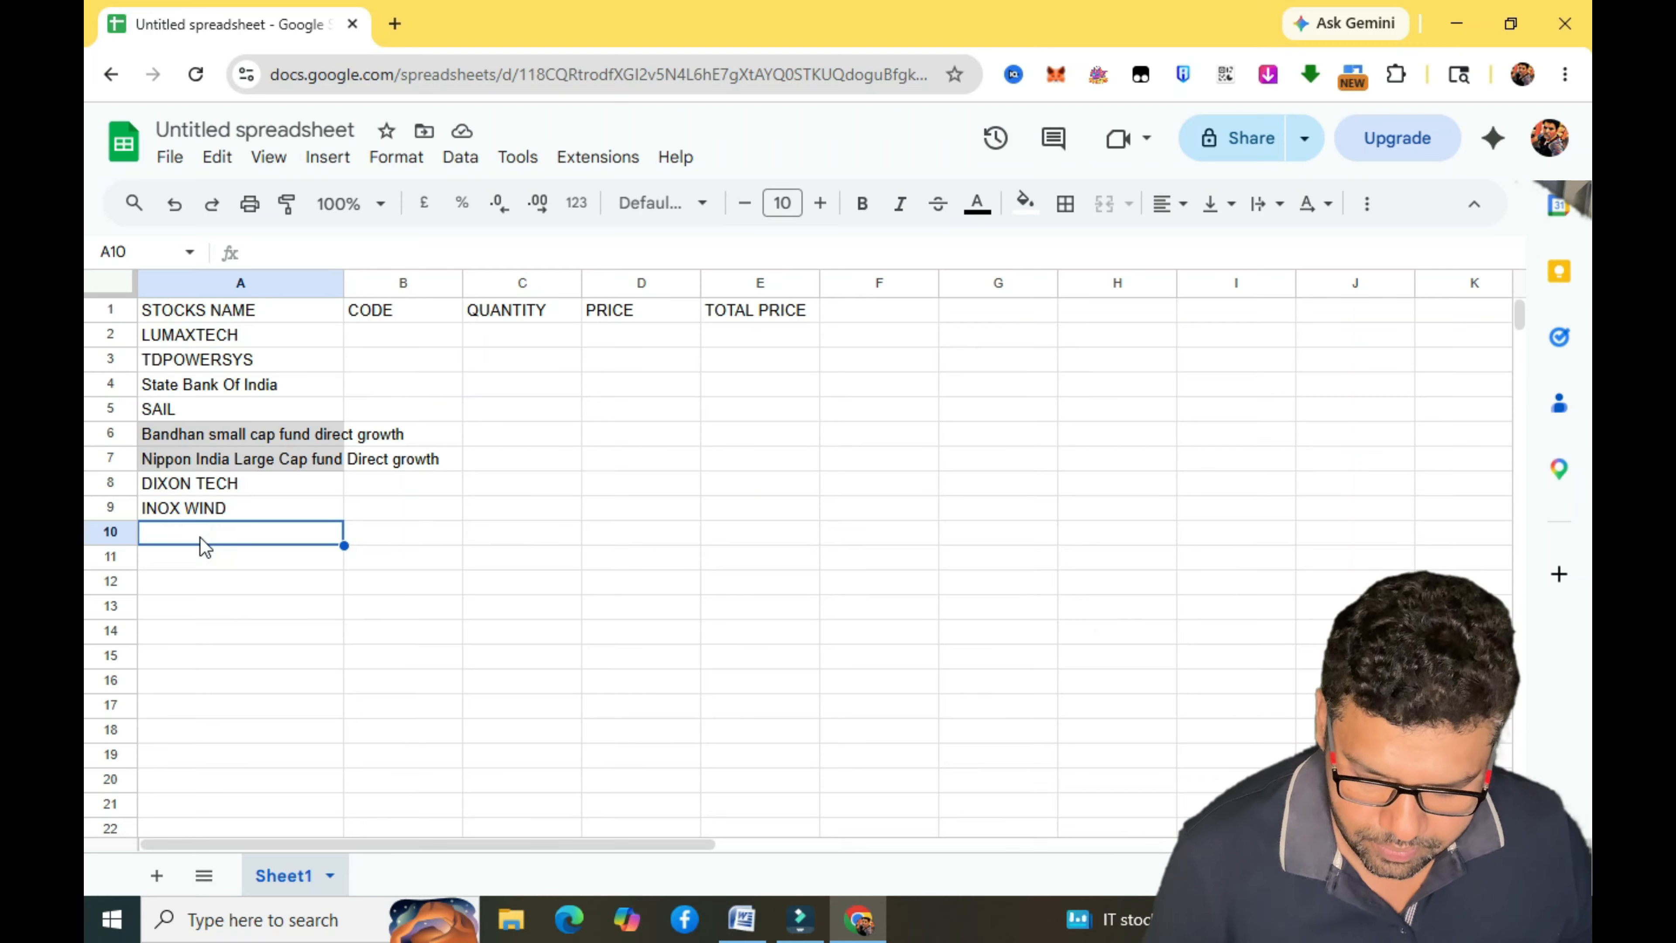
pyautogui.write('MOTILAL OSWAL CAPITAL MARKET ETF ICICI Prudential Nifty Metal ETF')
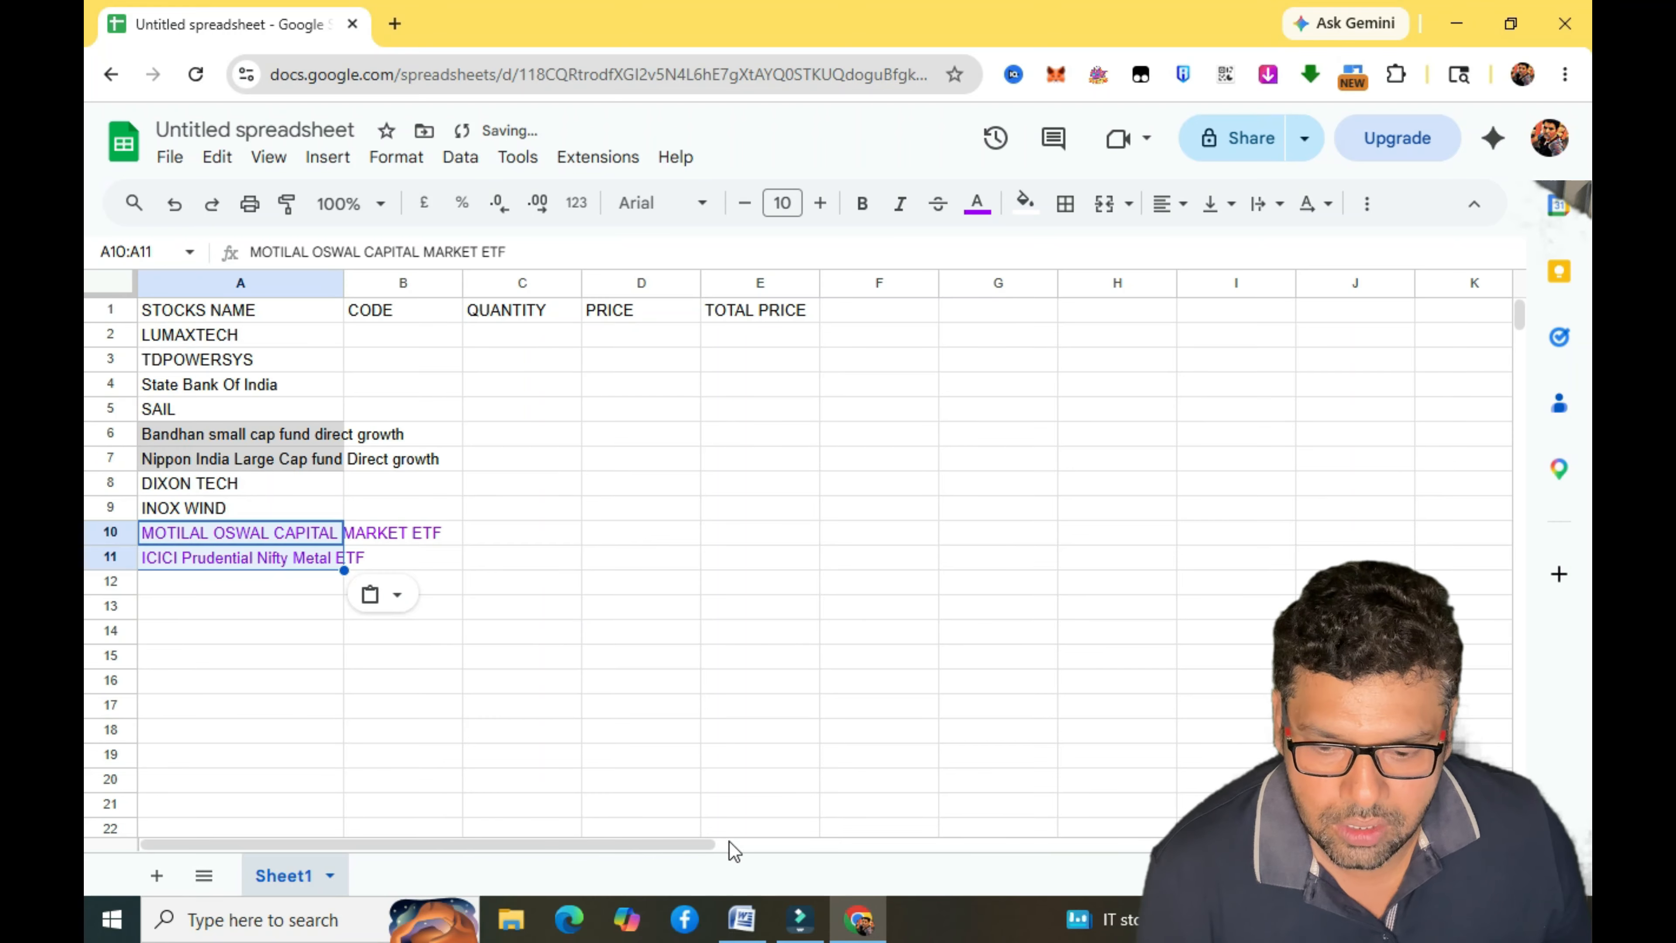
# Copy the Tata Nifty Capital Markets Index and LIC MF Gold ETF FOF fund names from Word into A12:A13, and widen column A.
pyautogui.click(741, 920)
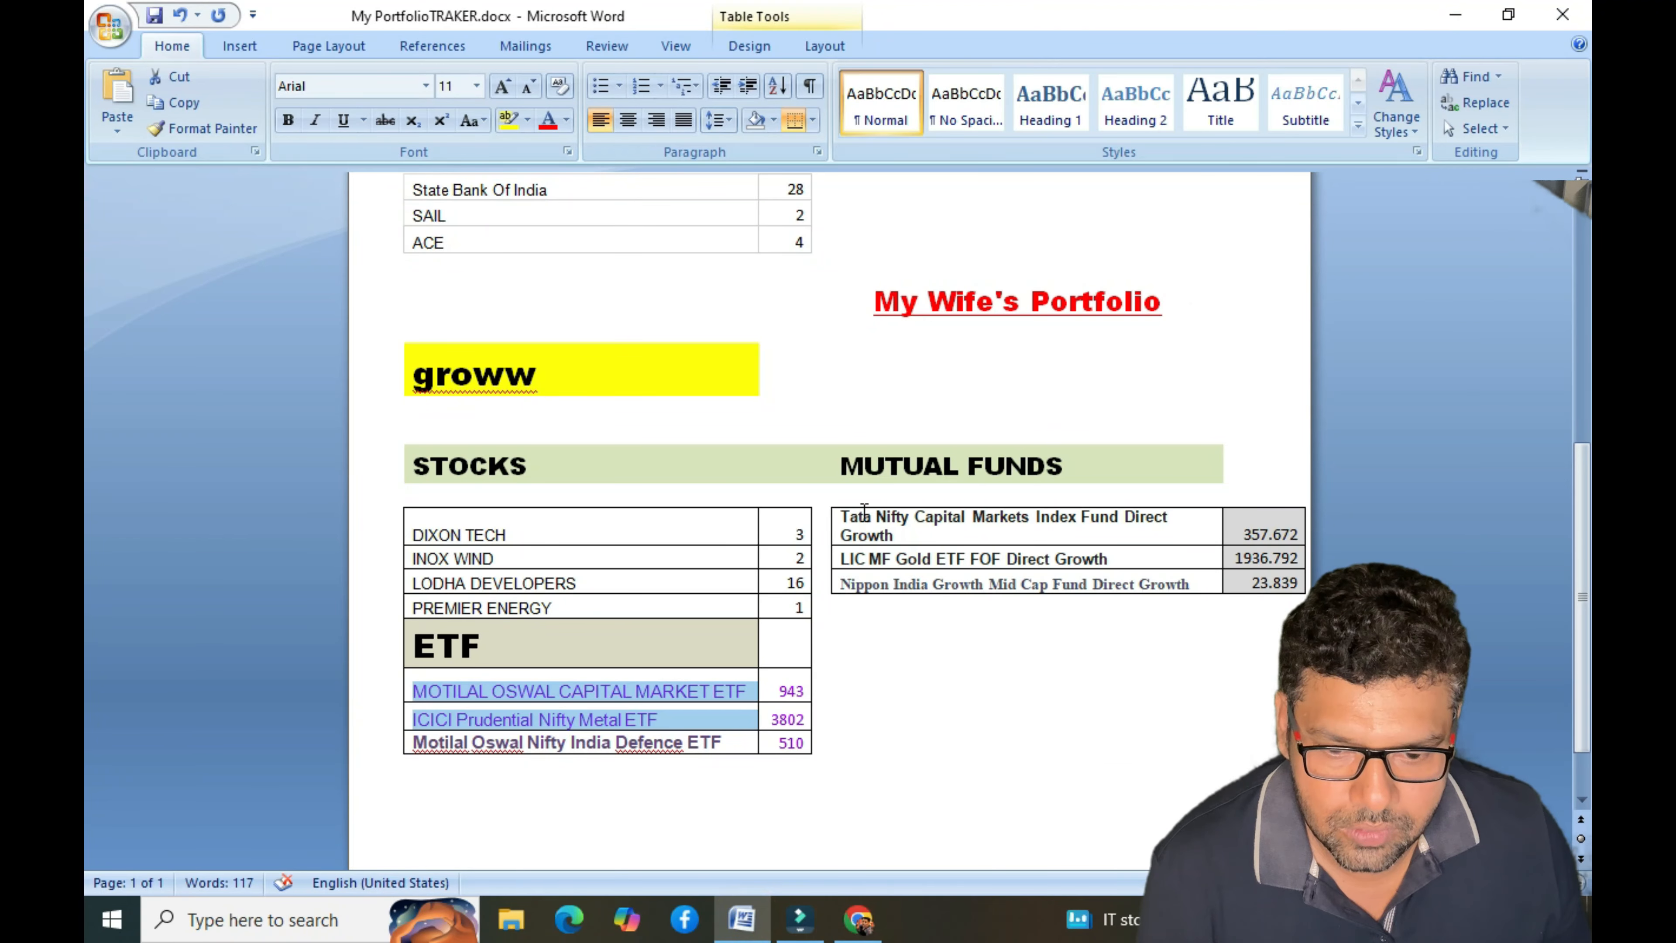
pyautogui.moveTo(846, 519); pyautogui.dragTo(1036, 561)
pyautogui.hotkey('ctrl', 'c')
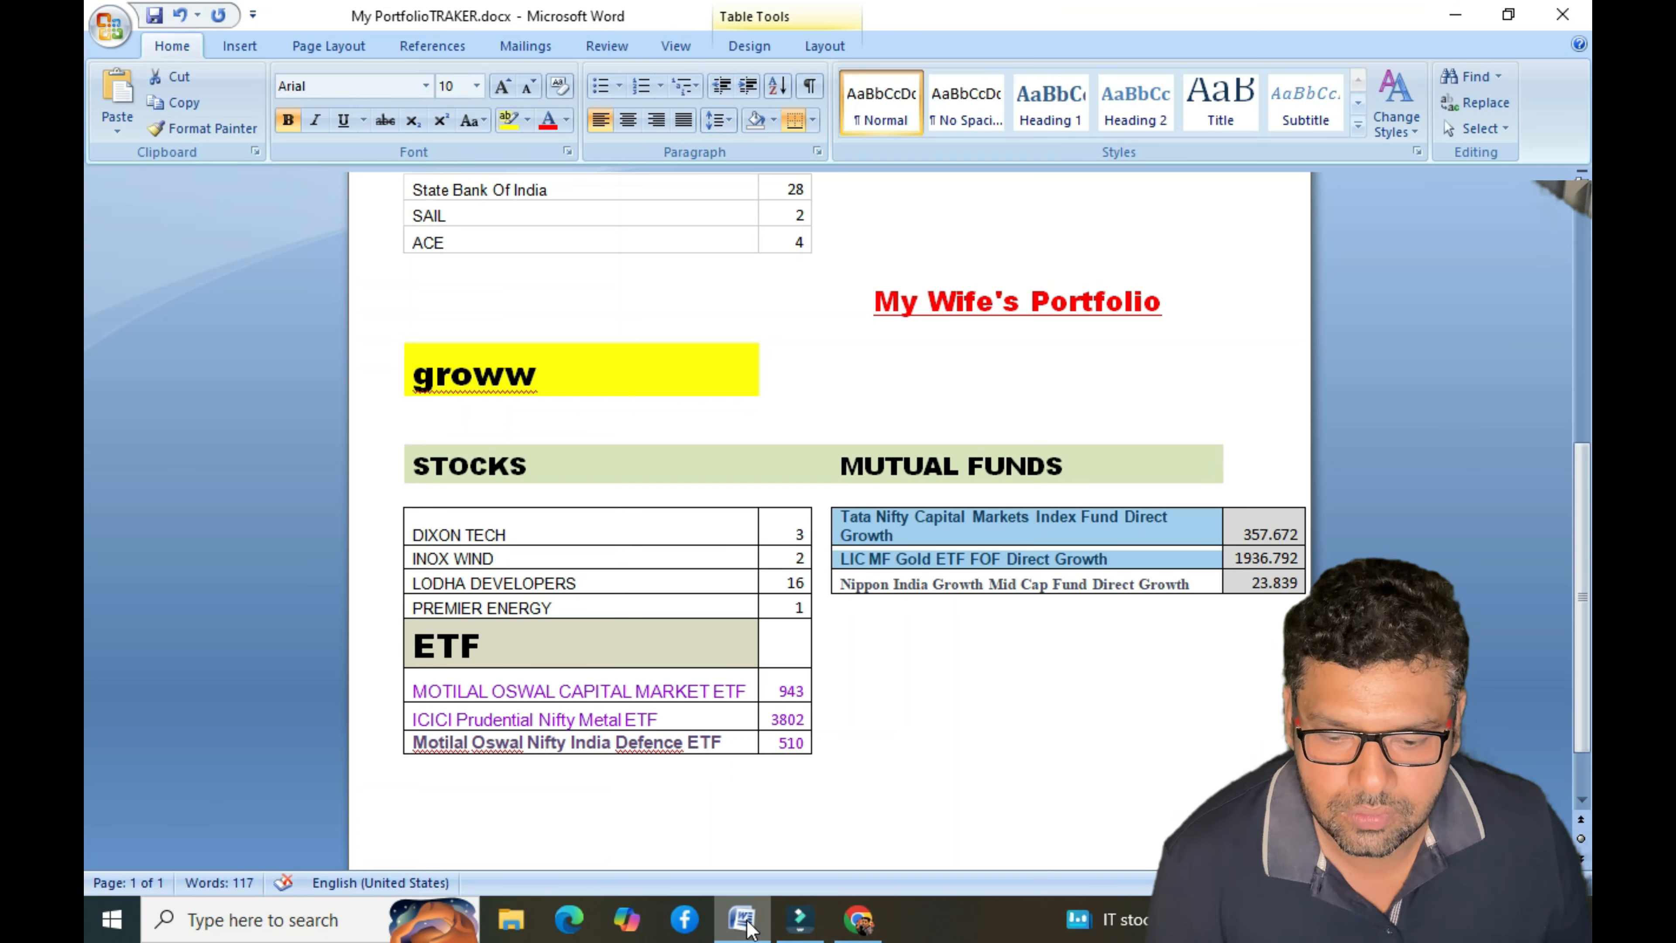
pyautogui.click(870, 917)
pyautogui.click(190, 584)
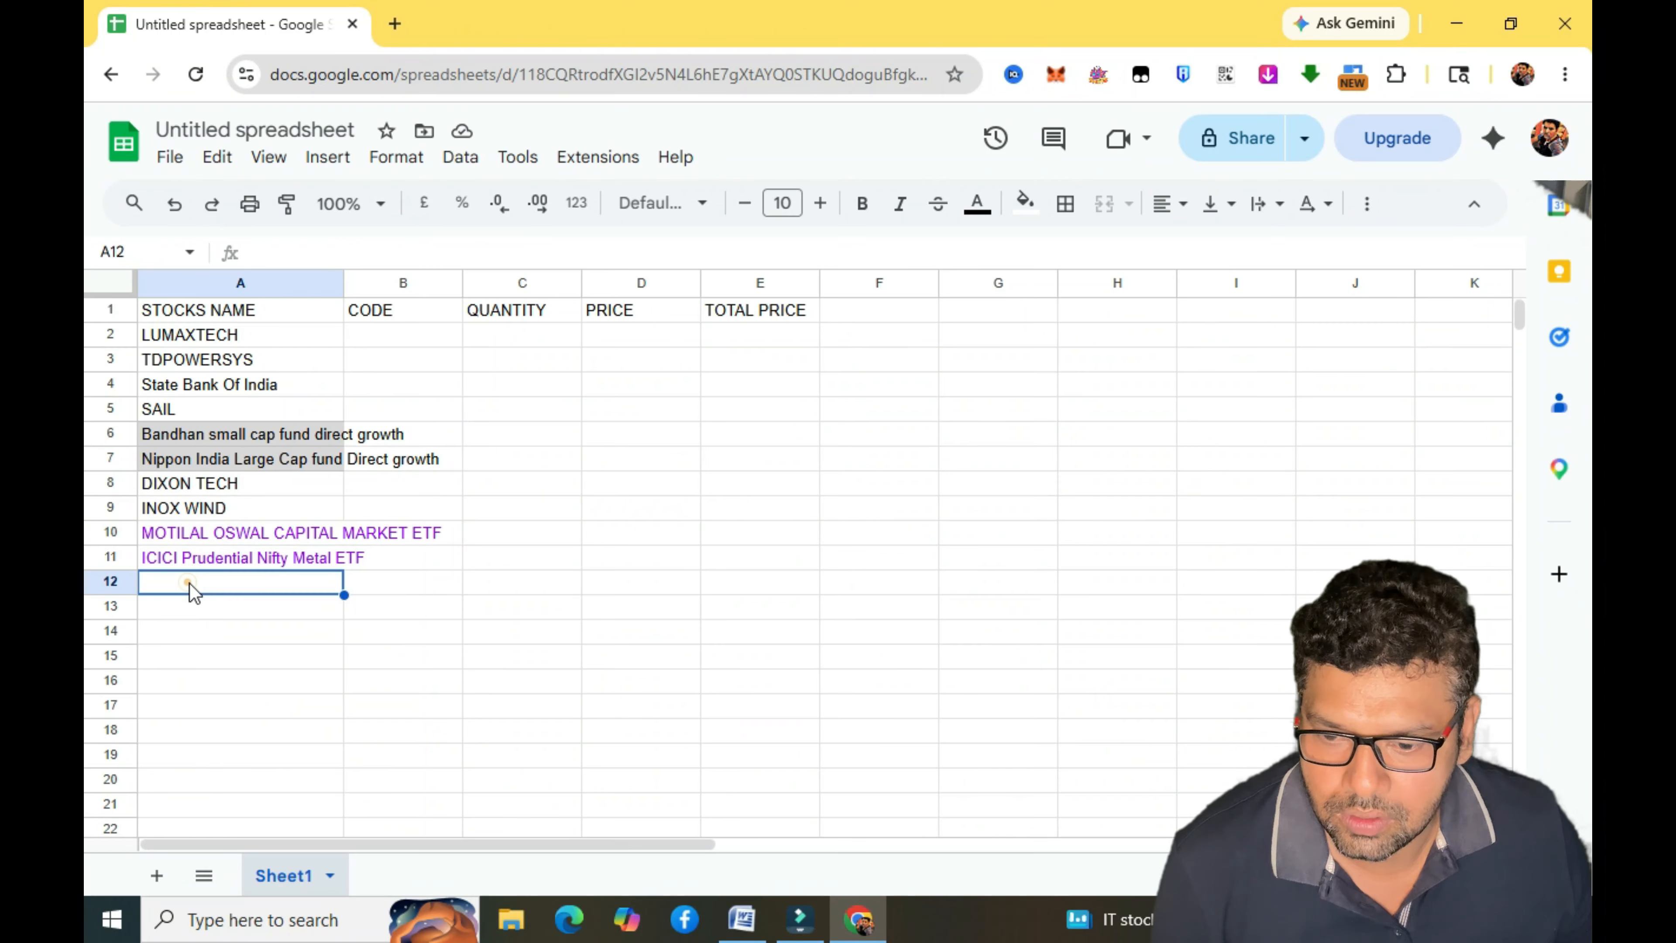
pyautogui.hotkey('ctrl', 'v')
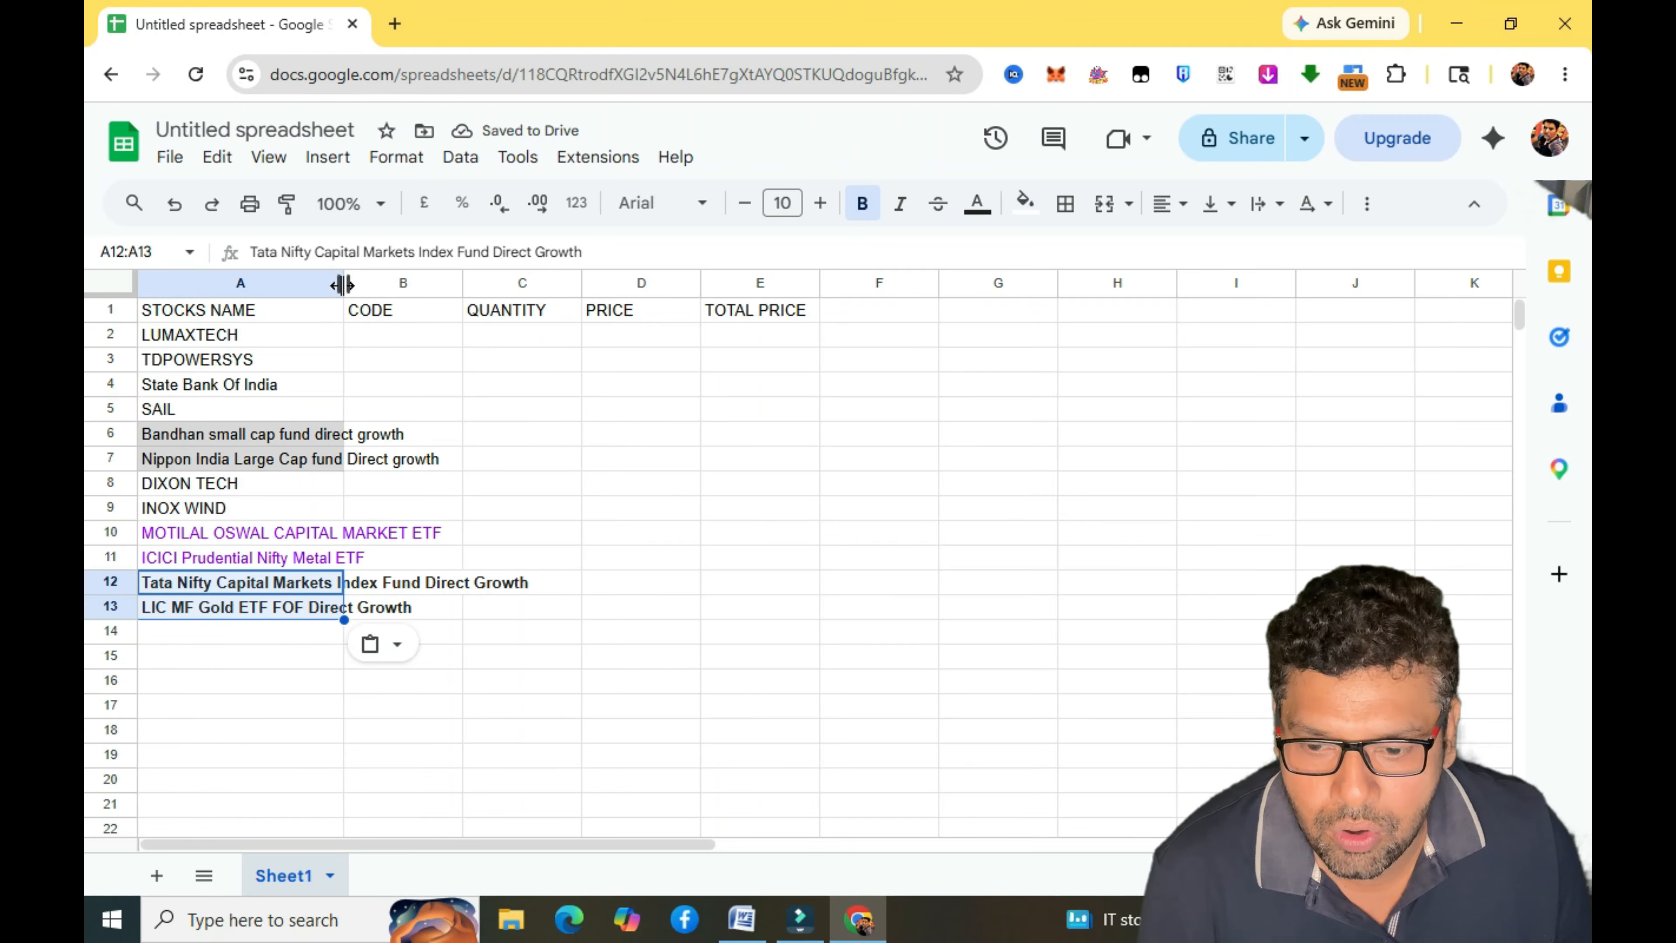
pyautogui.moveTo(341, 282); pyautogui.dragTo(486, 283)
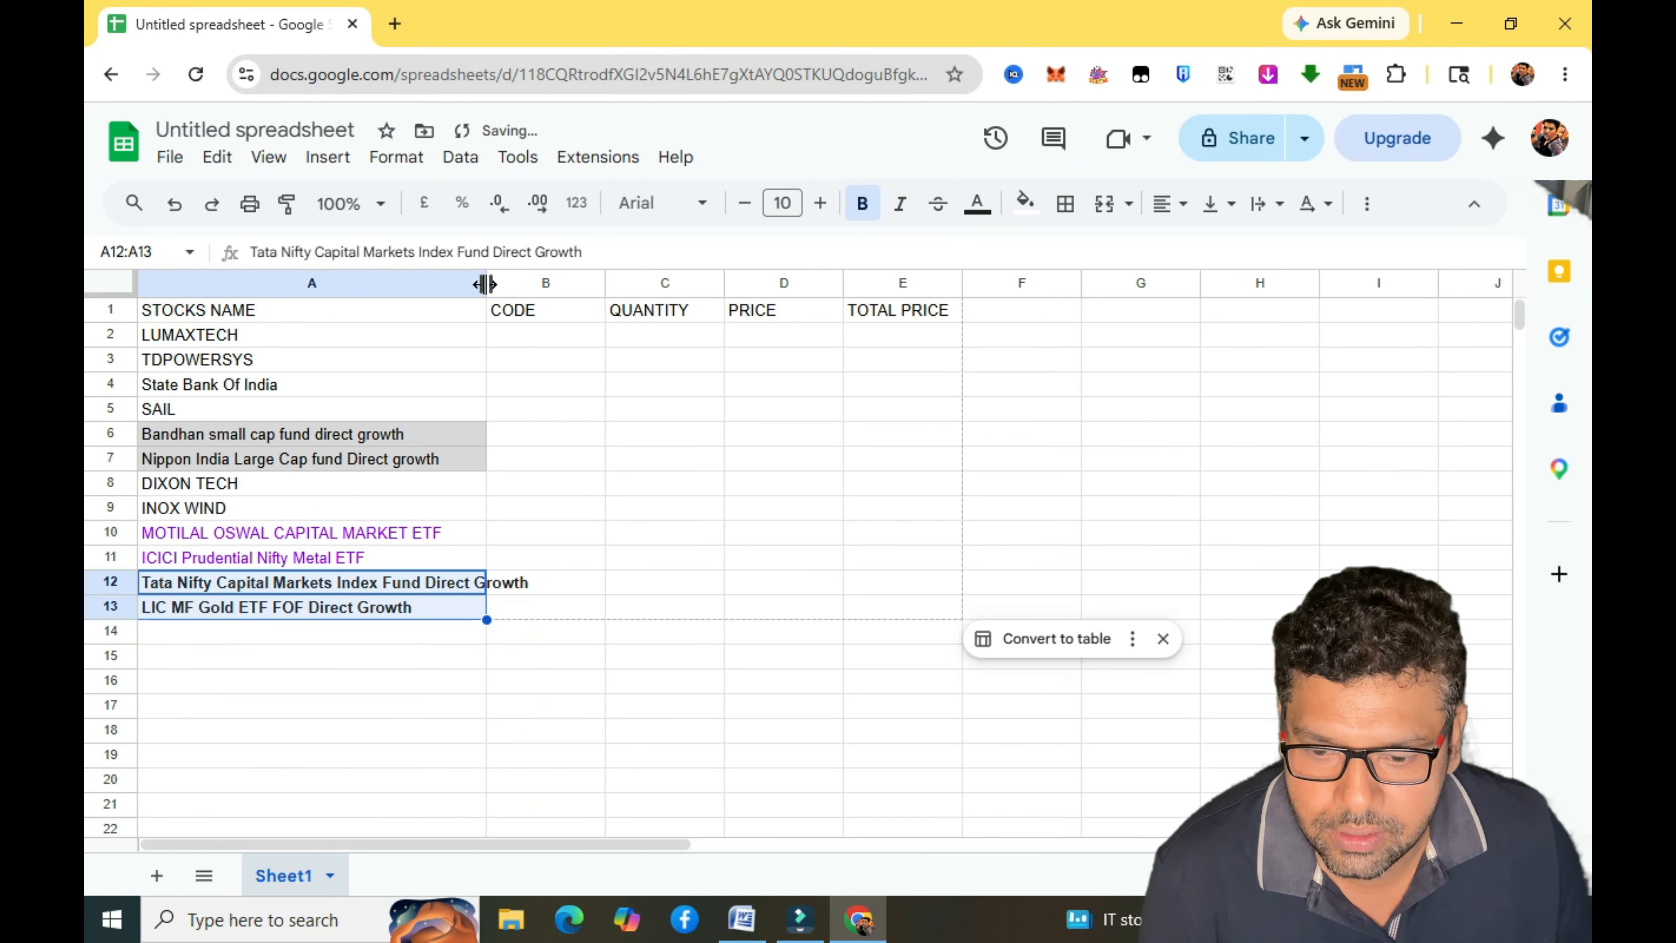
pyautogui.click(869, 713)
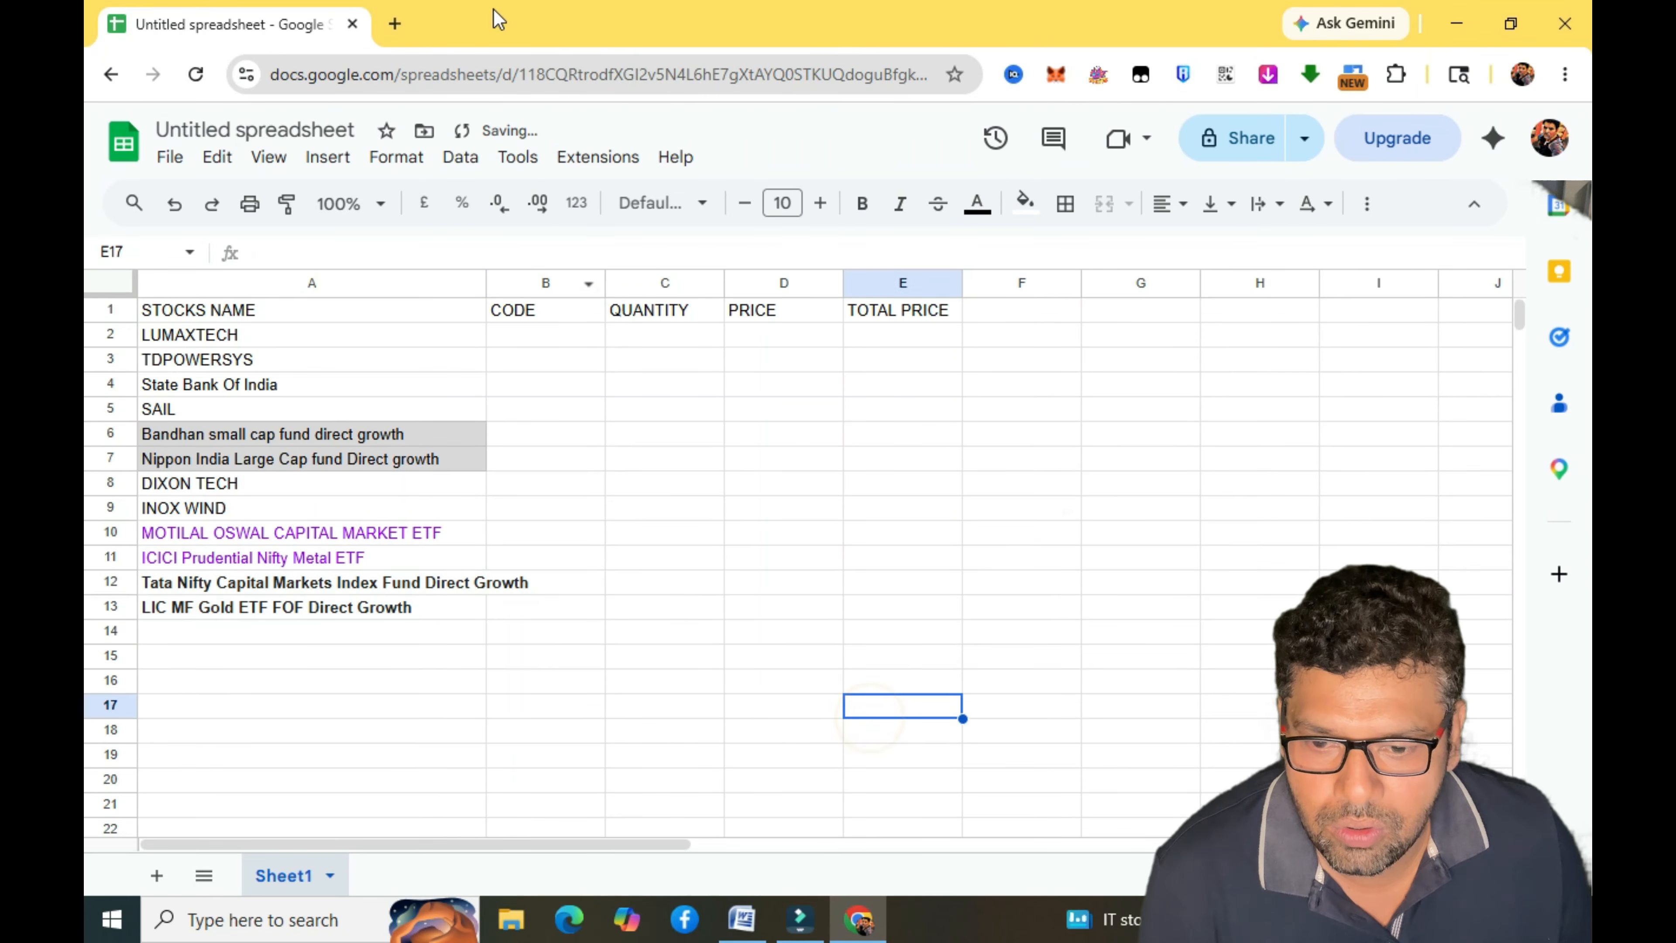
# Copy the stock name LUMAXTECH from cell A2 and search Google in a new browser tab for "LUMAXTECH GOOGLE FINANCE CODE".
pyautogui.click(395, 25)
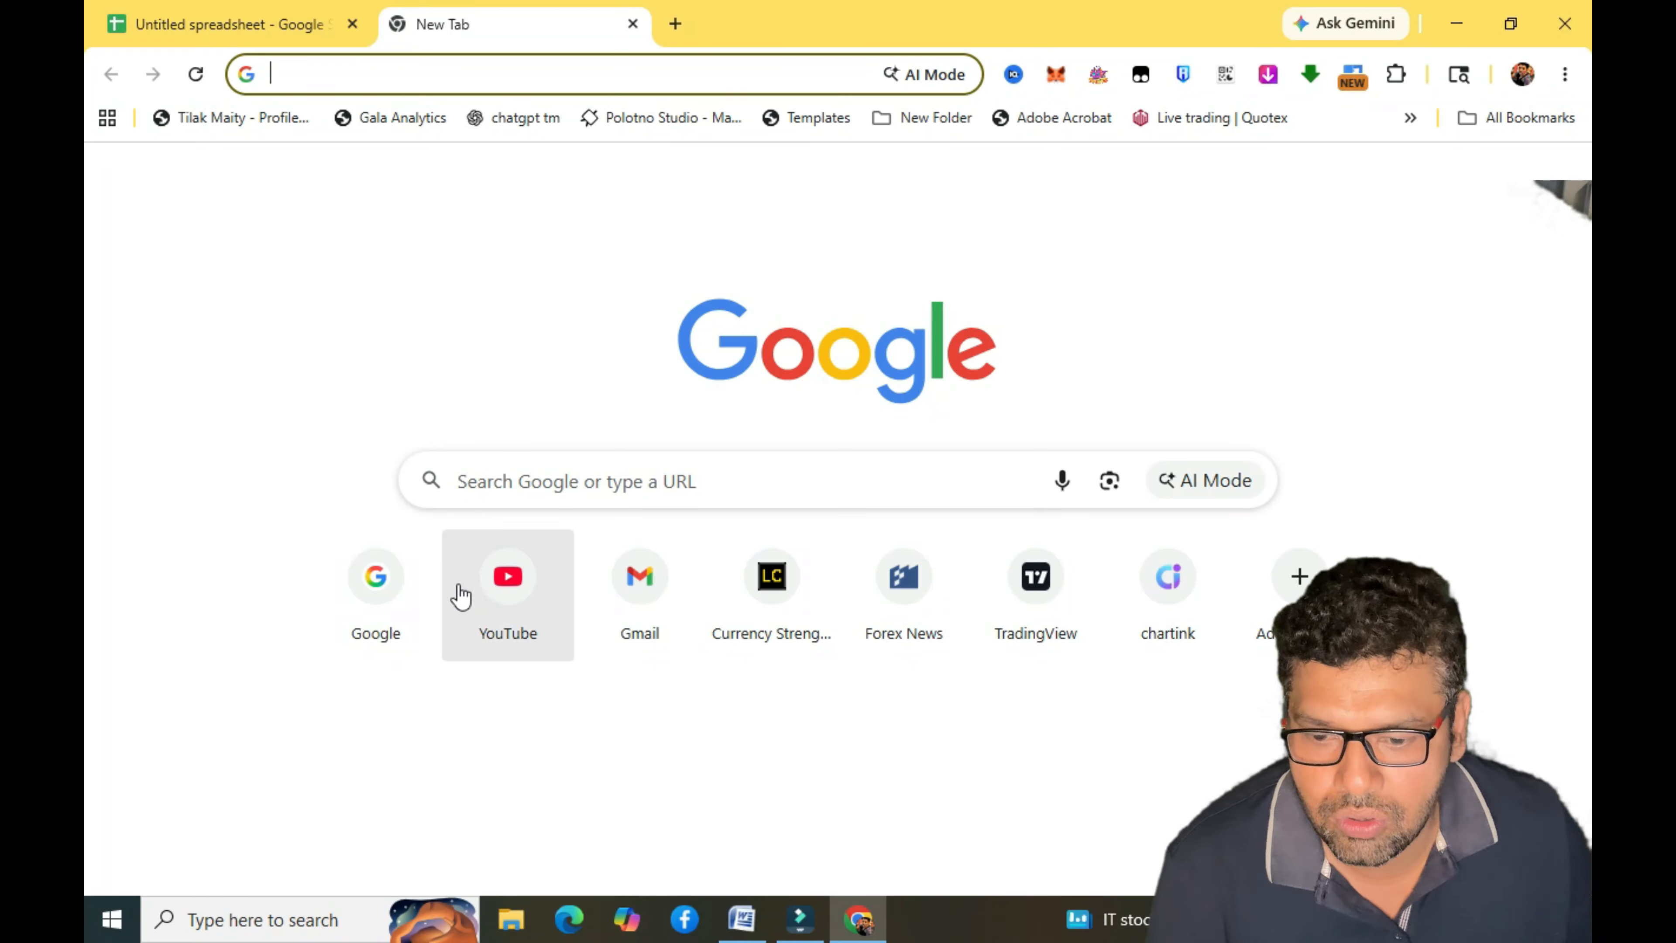
pyautogui.click(399, 591)
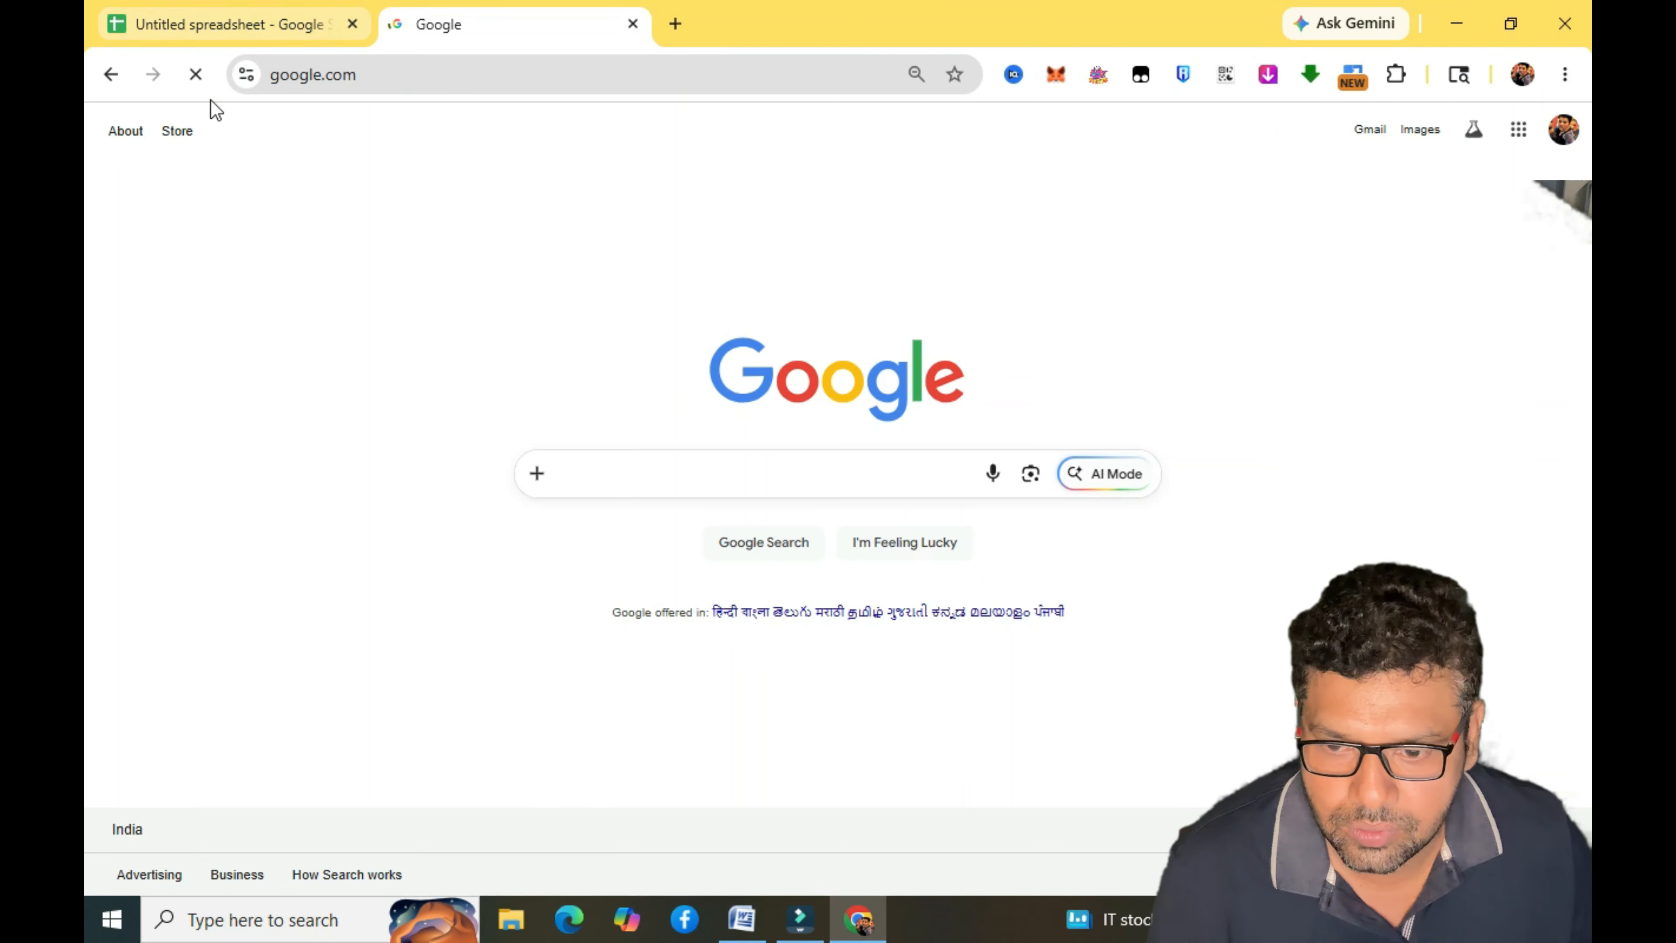
pyautogui.click(254, 40)
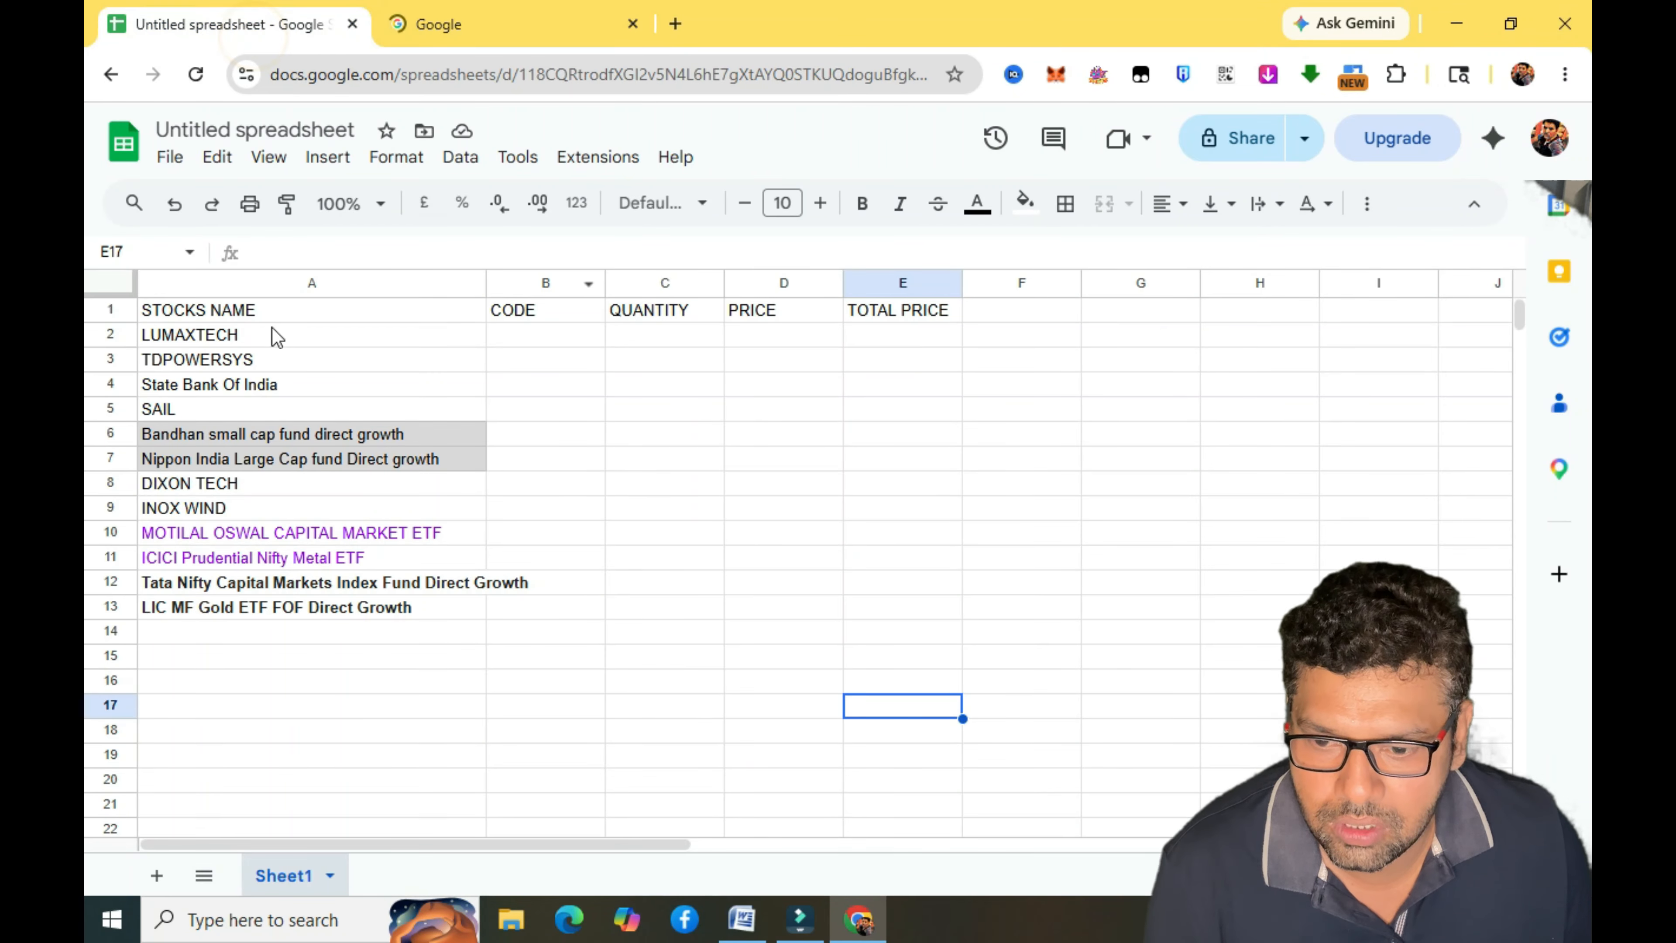
pyautogui.click(247, 333)
pyautogui.hotkey('ctrl', 'c')
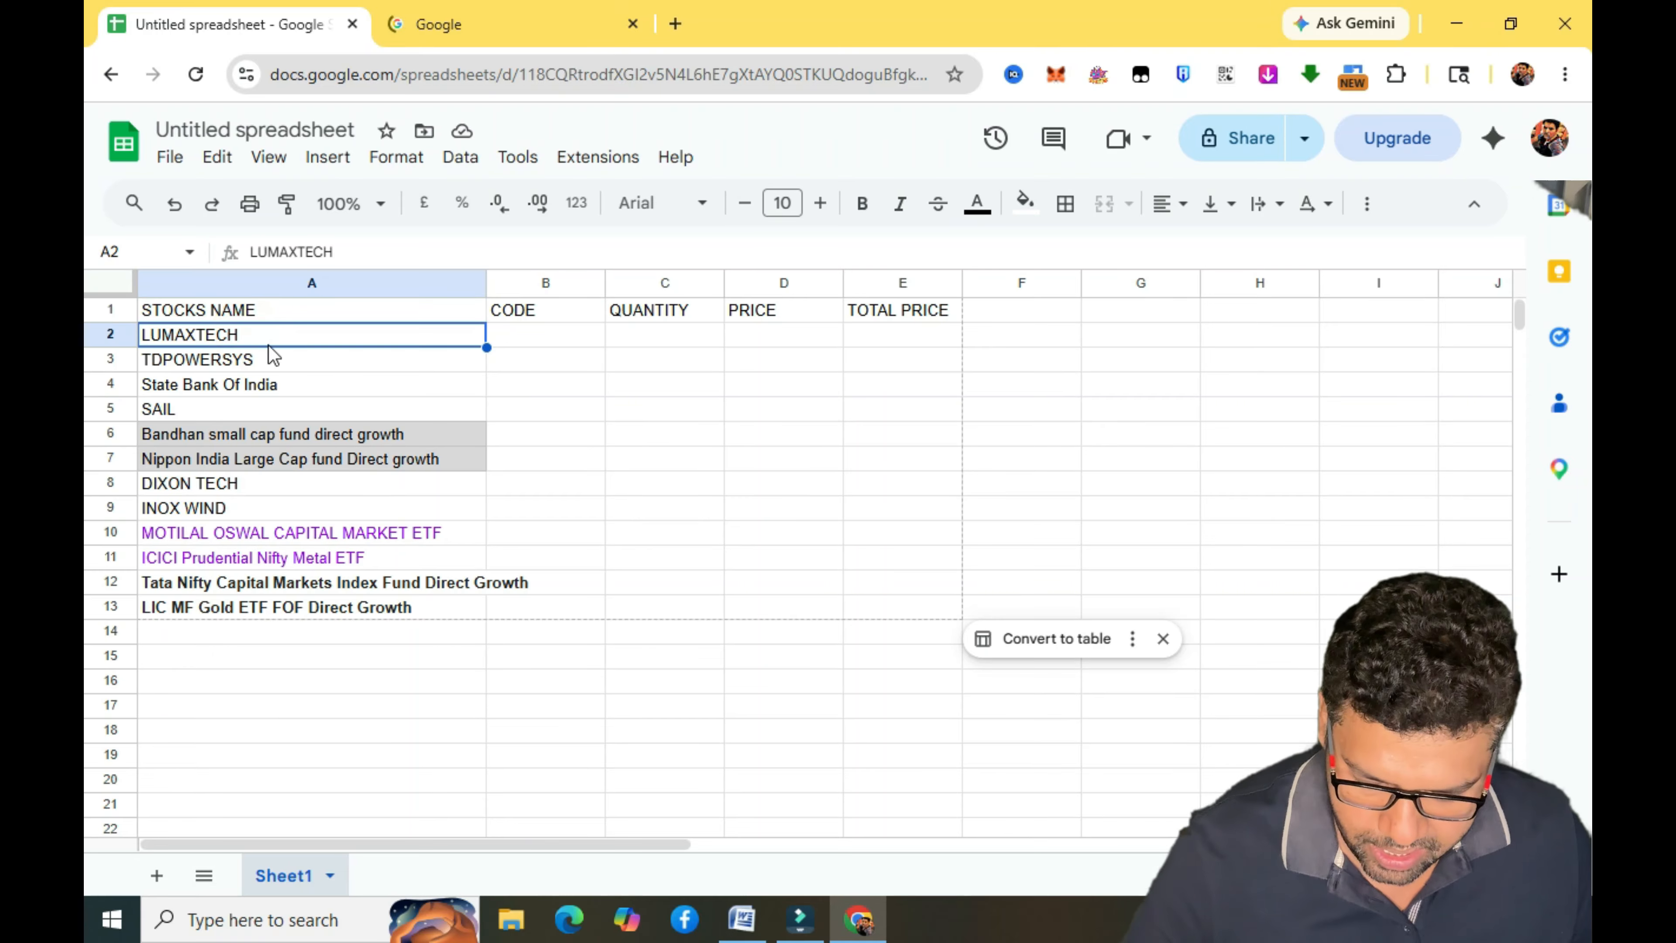
pyautogui.click(482, 32)
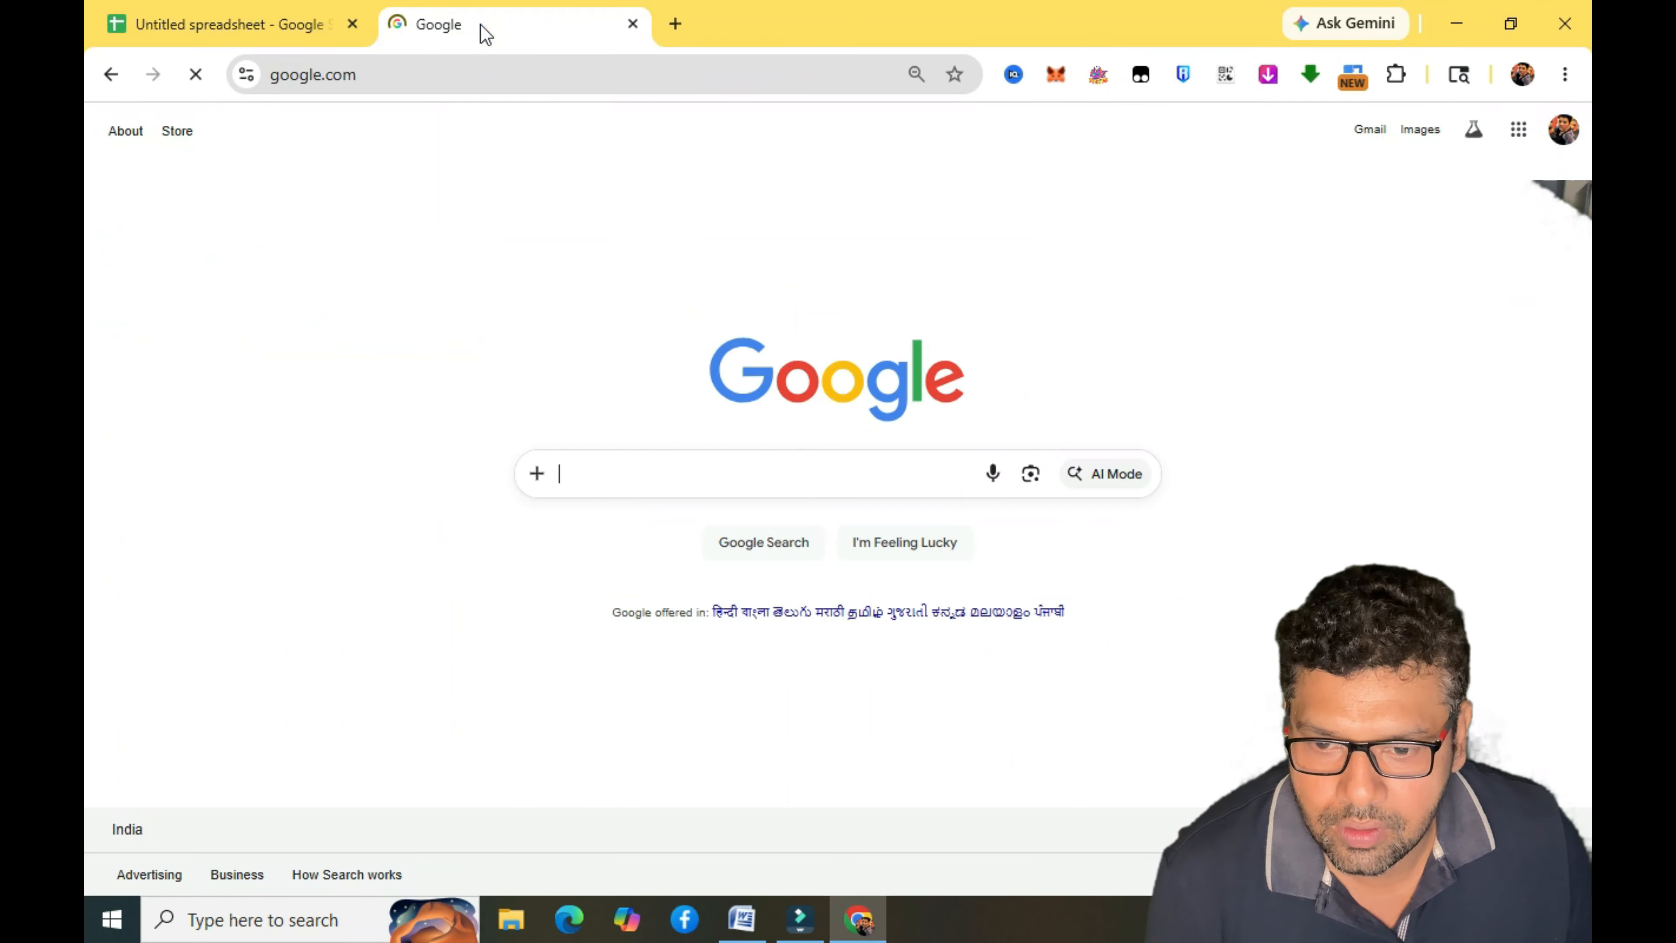
pyautogui.hotkey('ctrl', 'v')
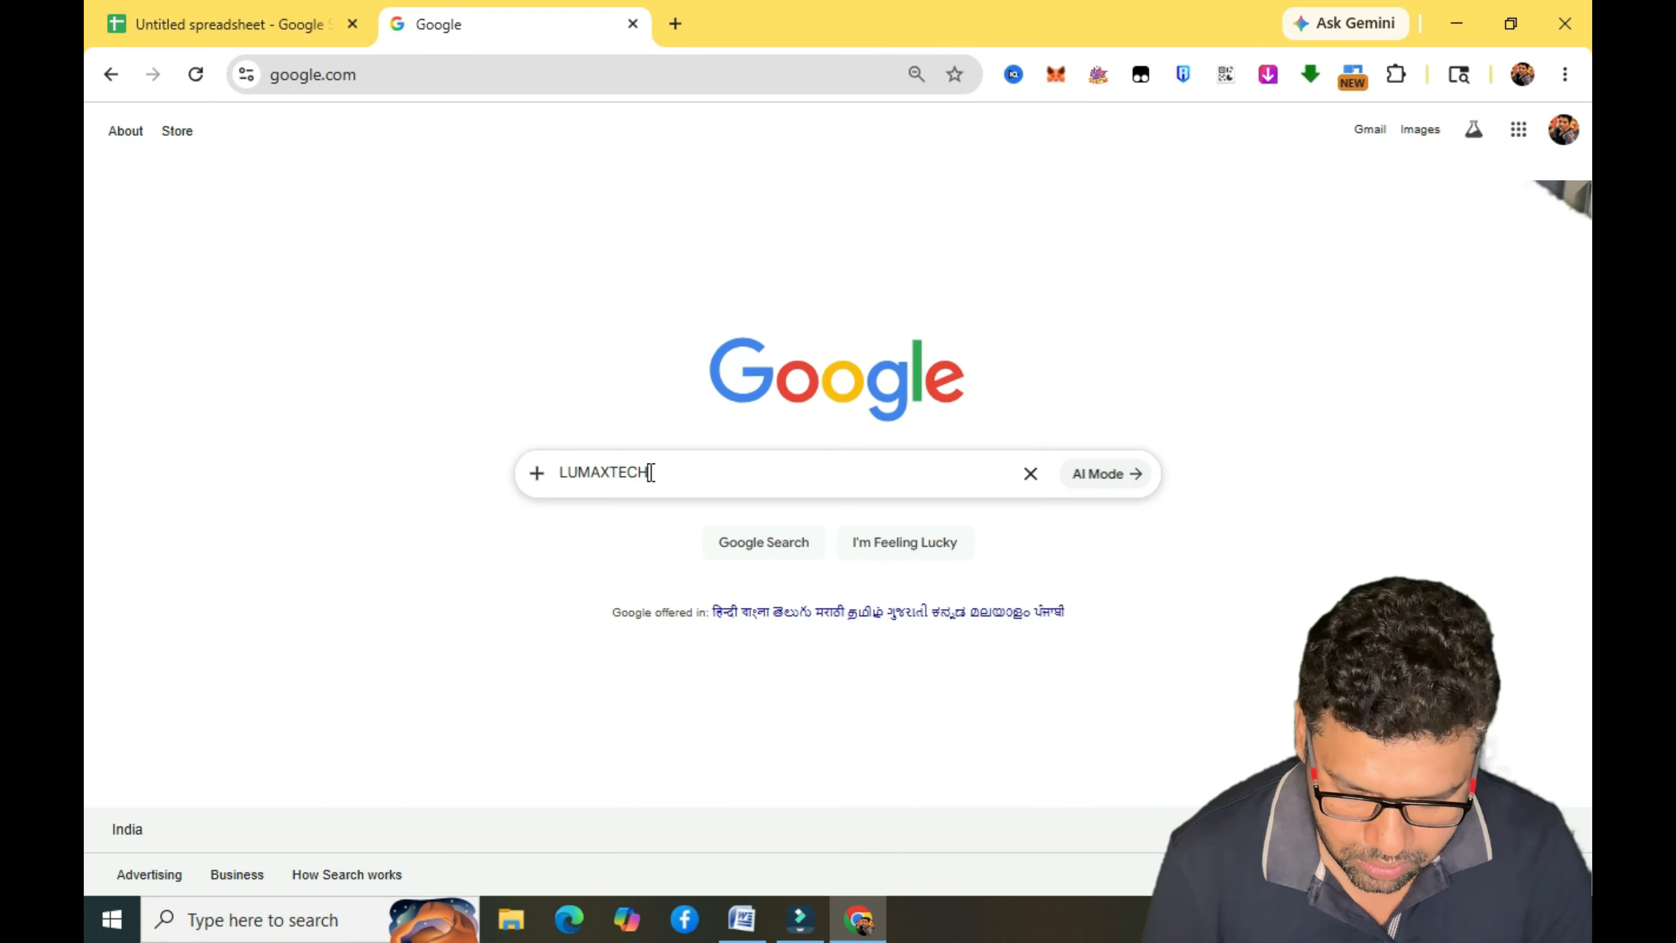
pyautogui.write('GOOGLE')
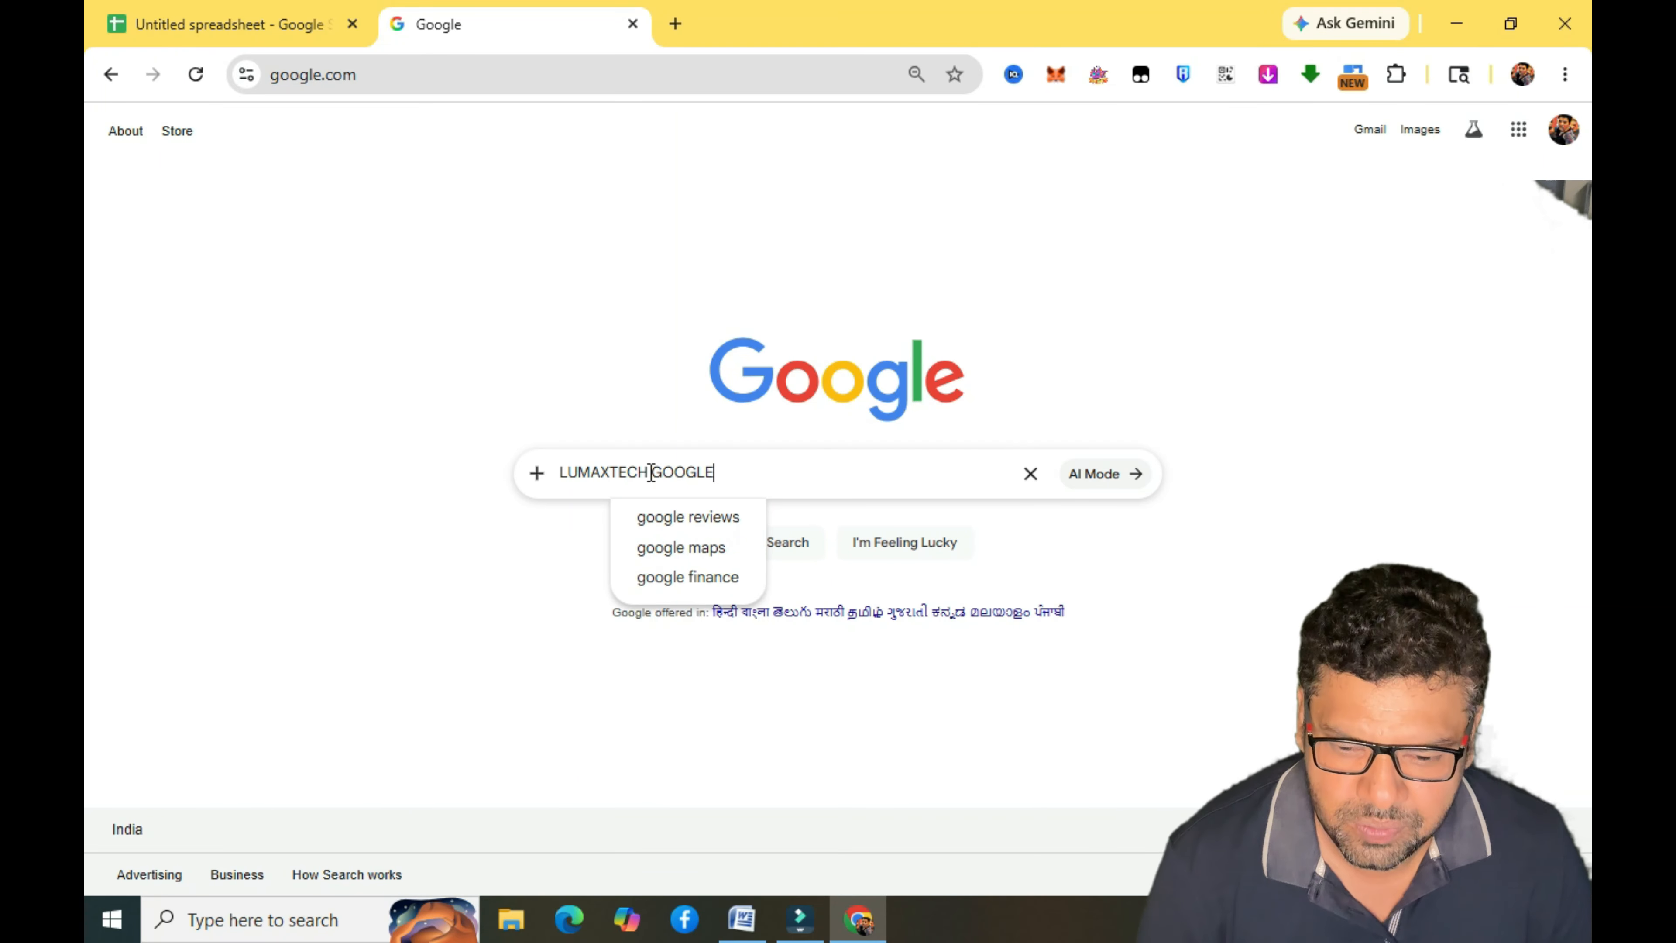
pyautogui.write(' FINA')
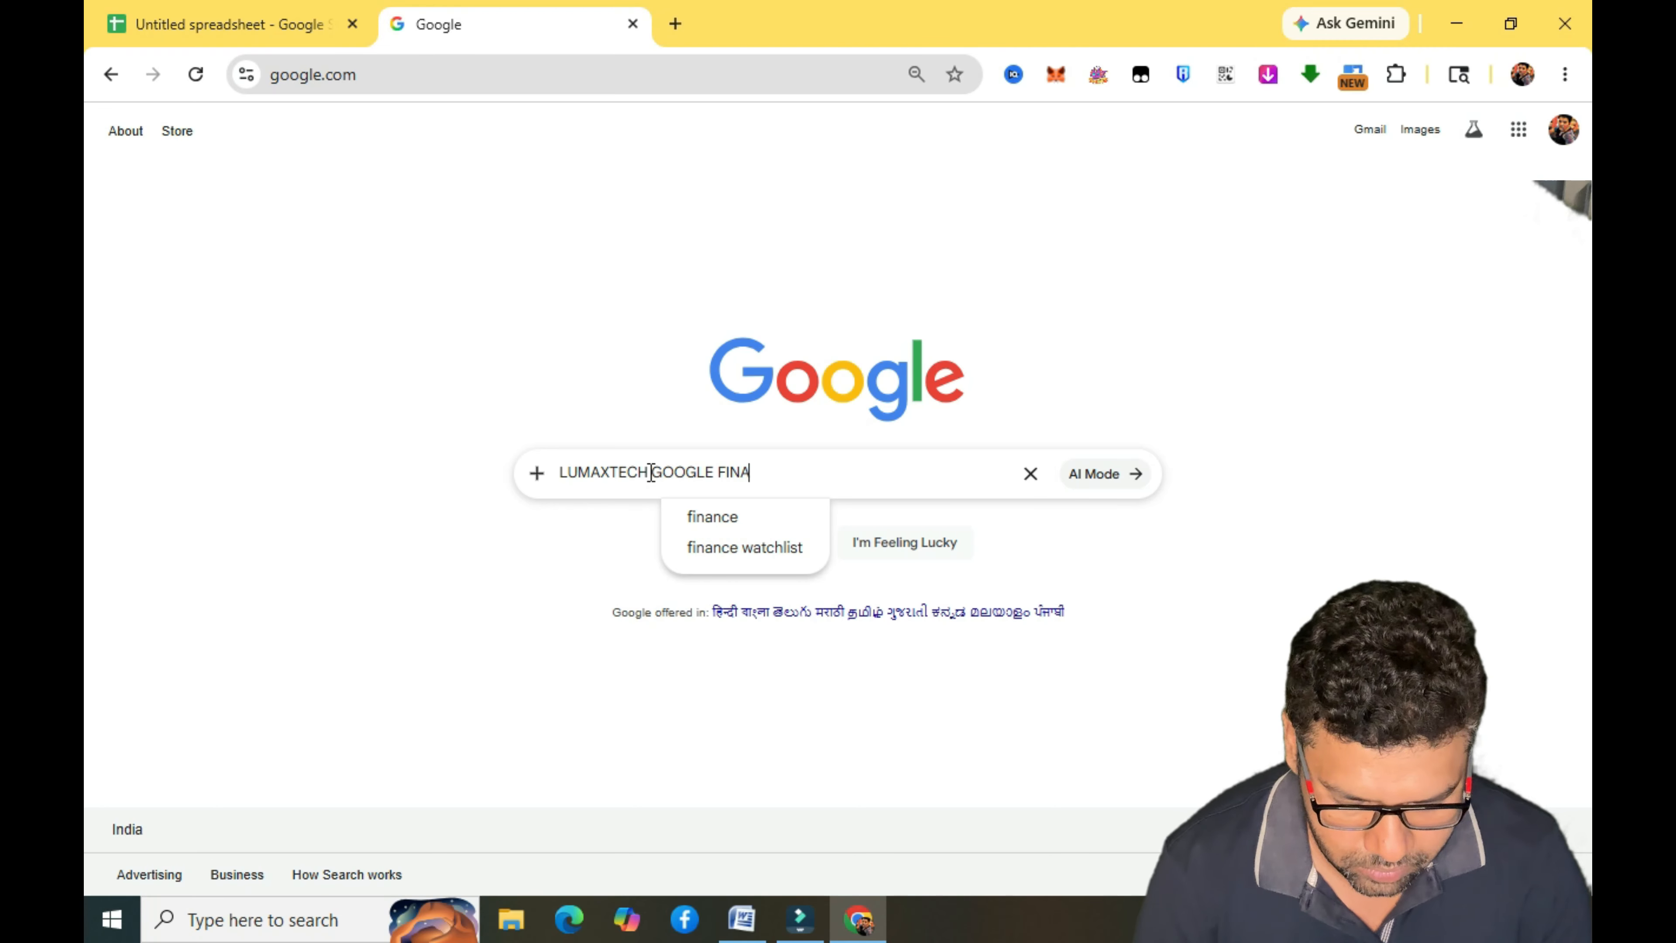
pyautogui.write('NCE CODE')
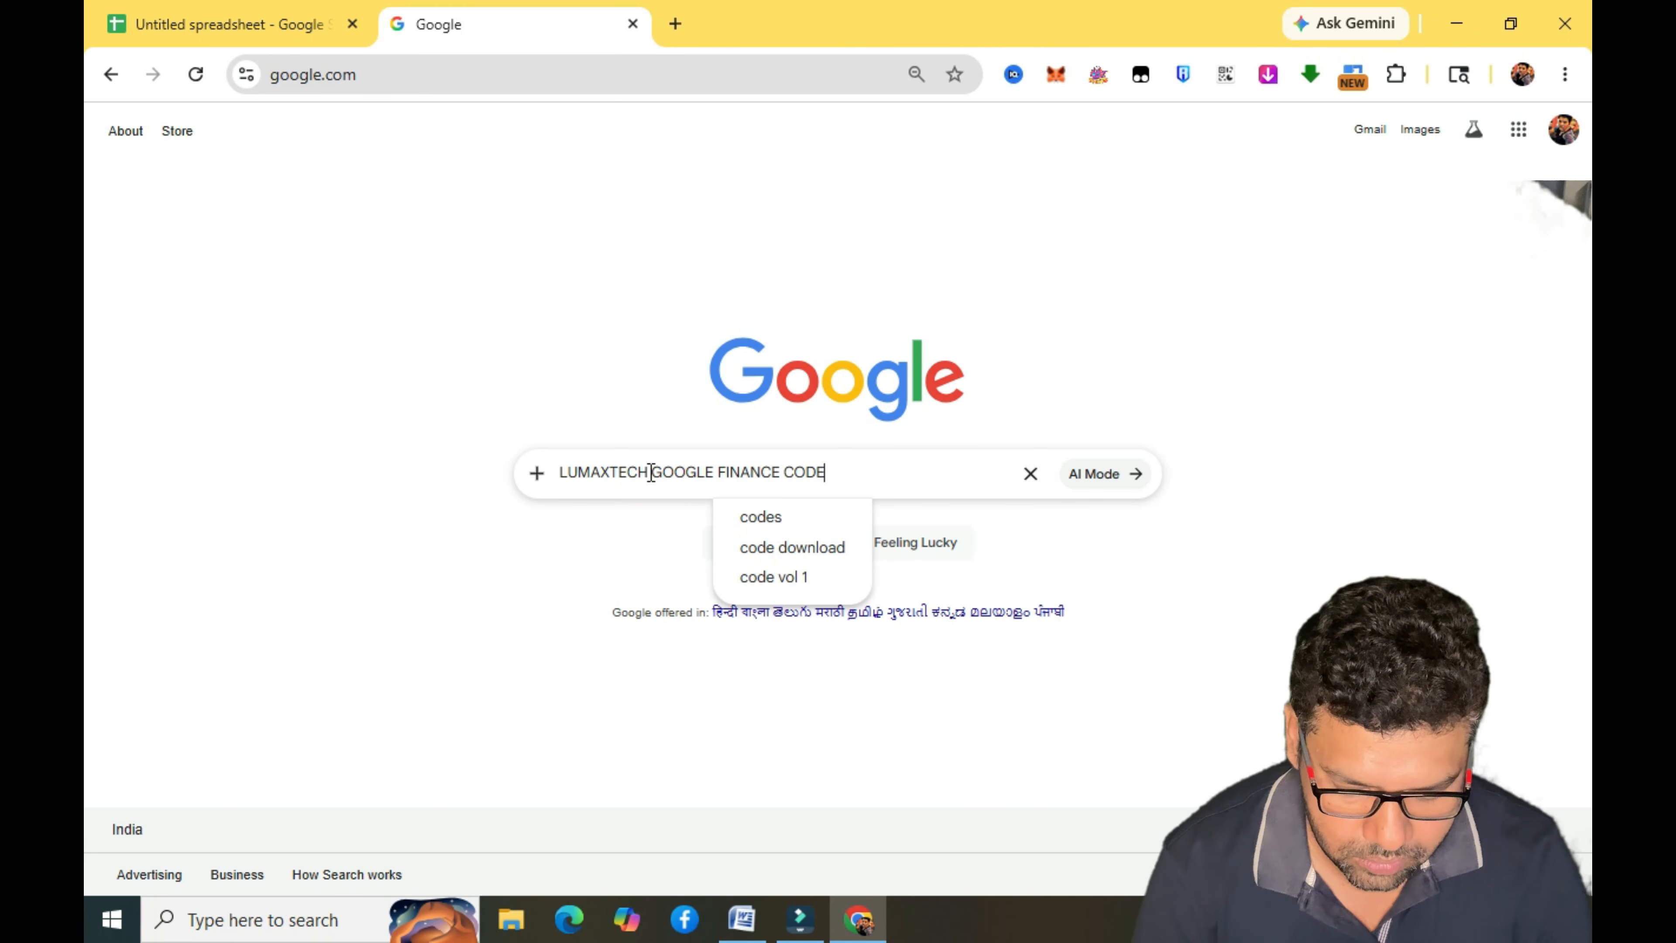
pyautogui.press('Return')
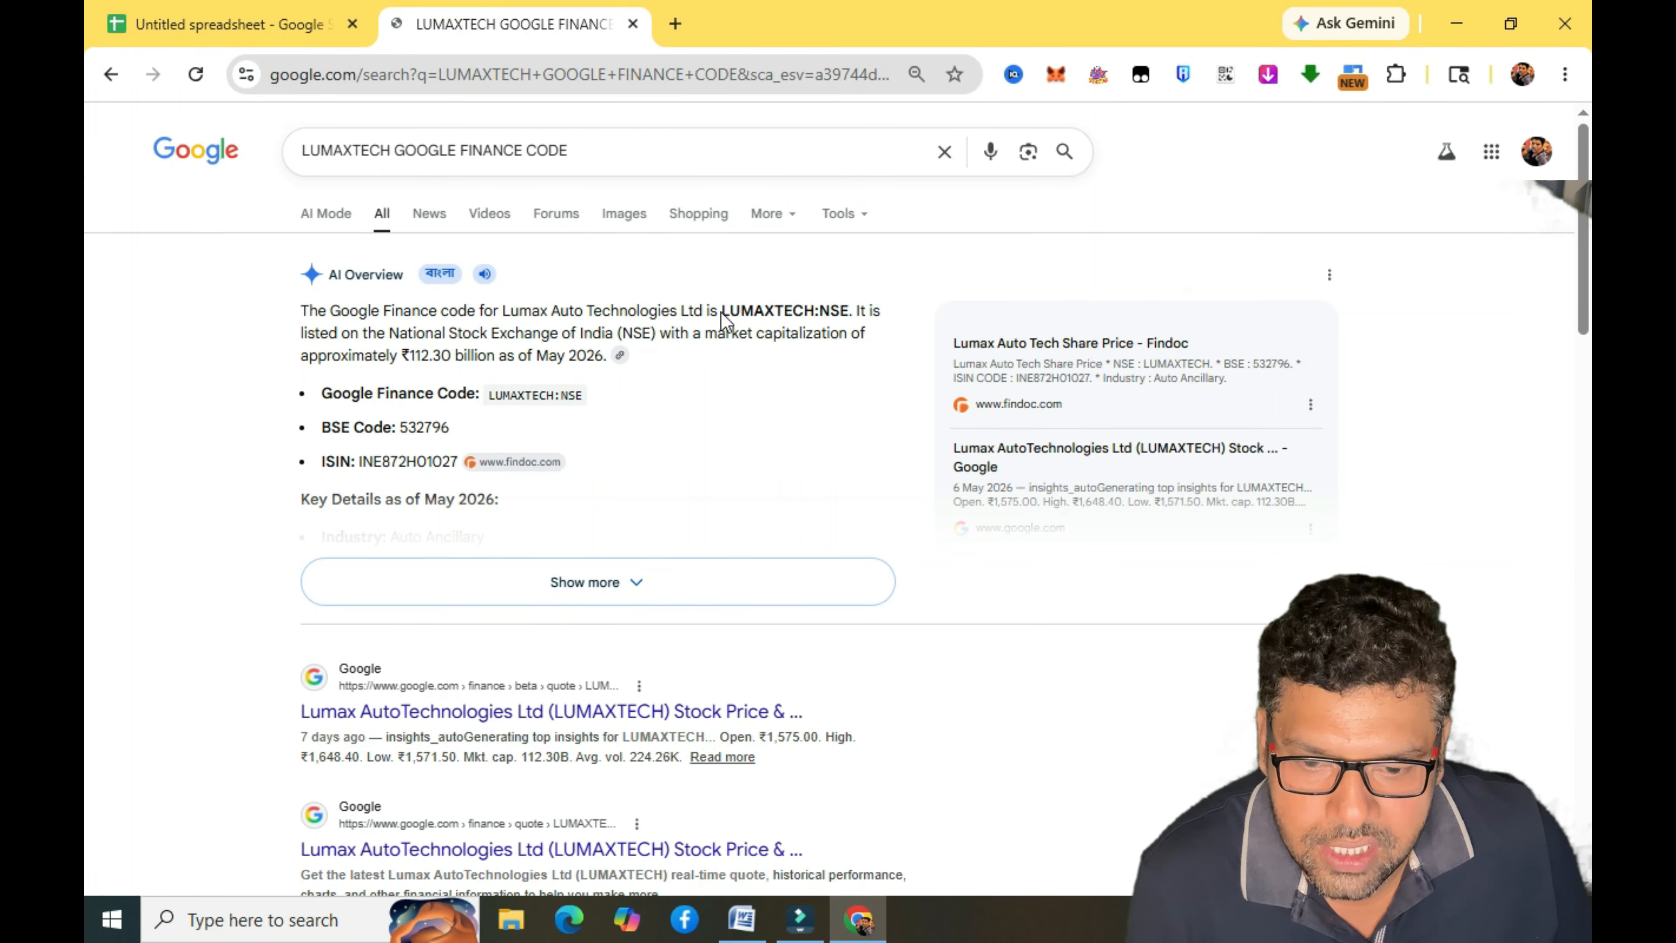
# Copy the code LUMAXTECH:NSE from the Google search result into cell B2 and widen column B to fit it.
pyautogui.moveTo(721, 310); pyautogui.dragTo(846, 307)
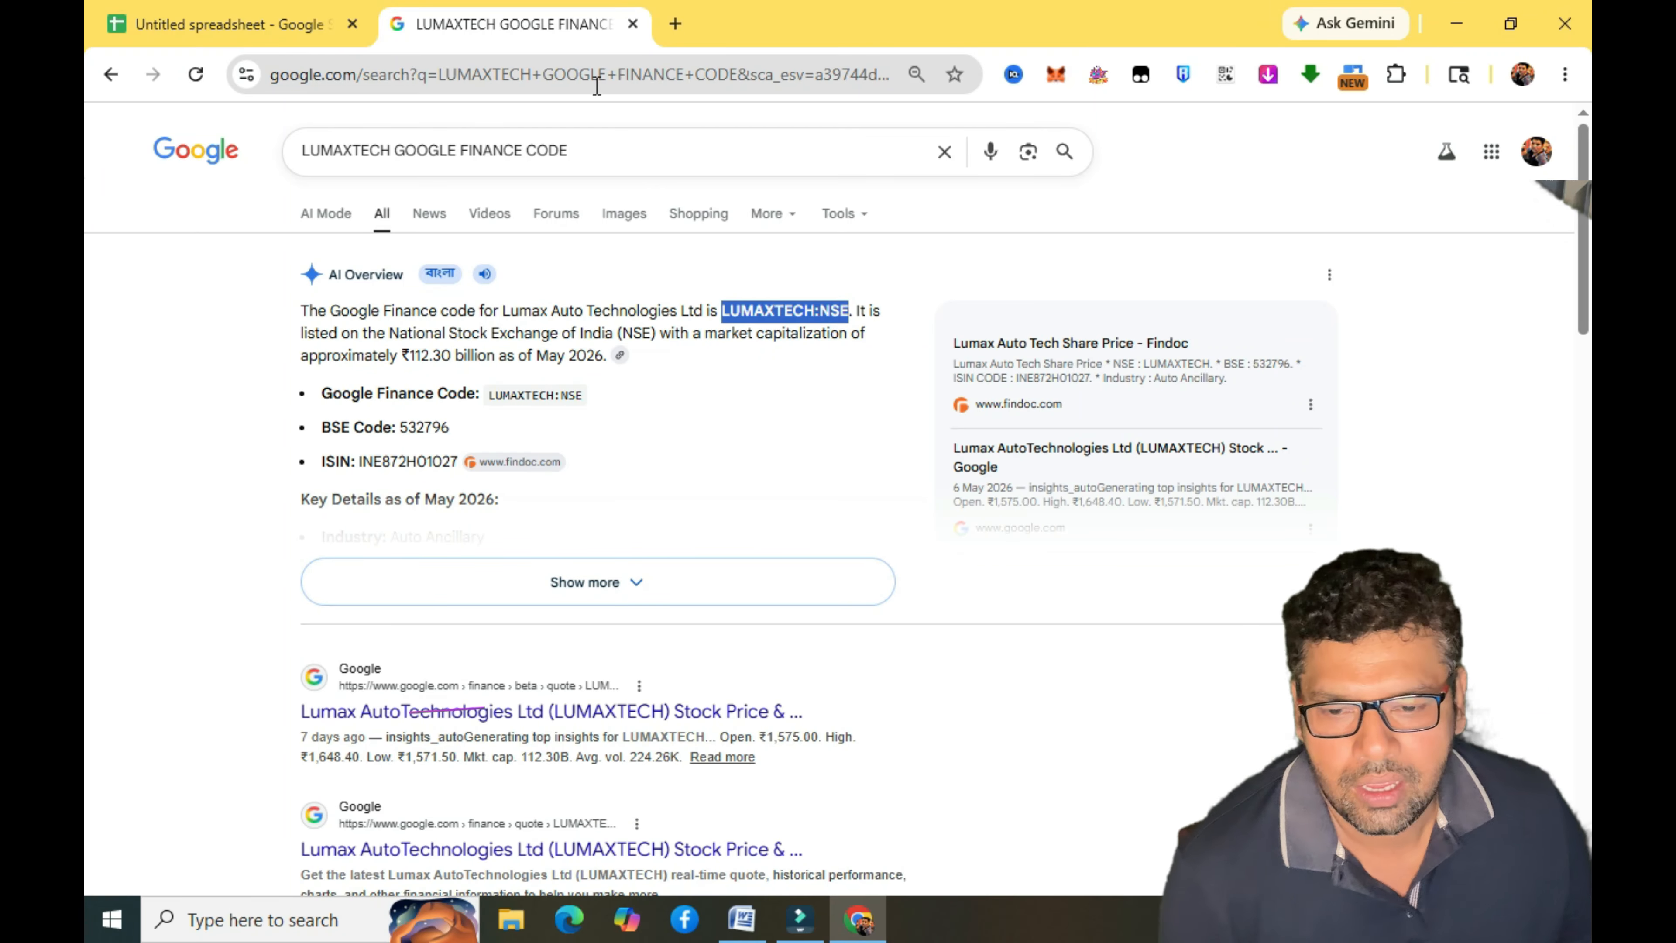
pyautogui.click(301, 37)
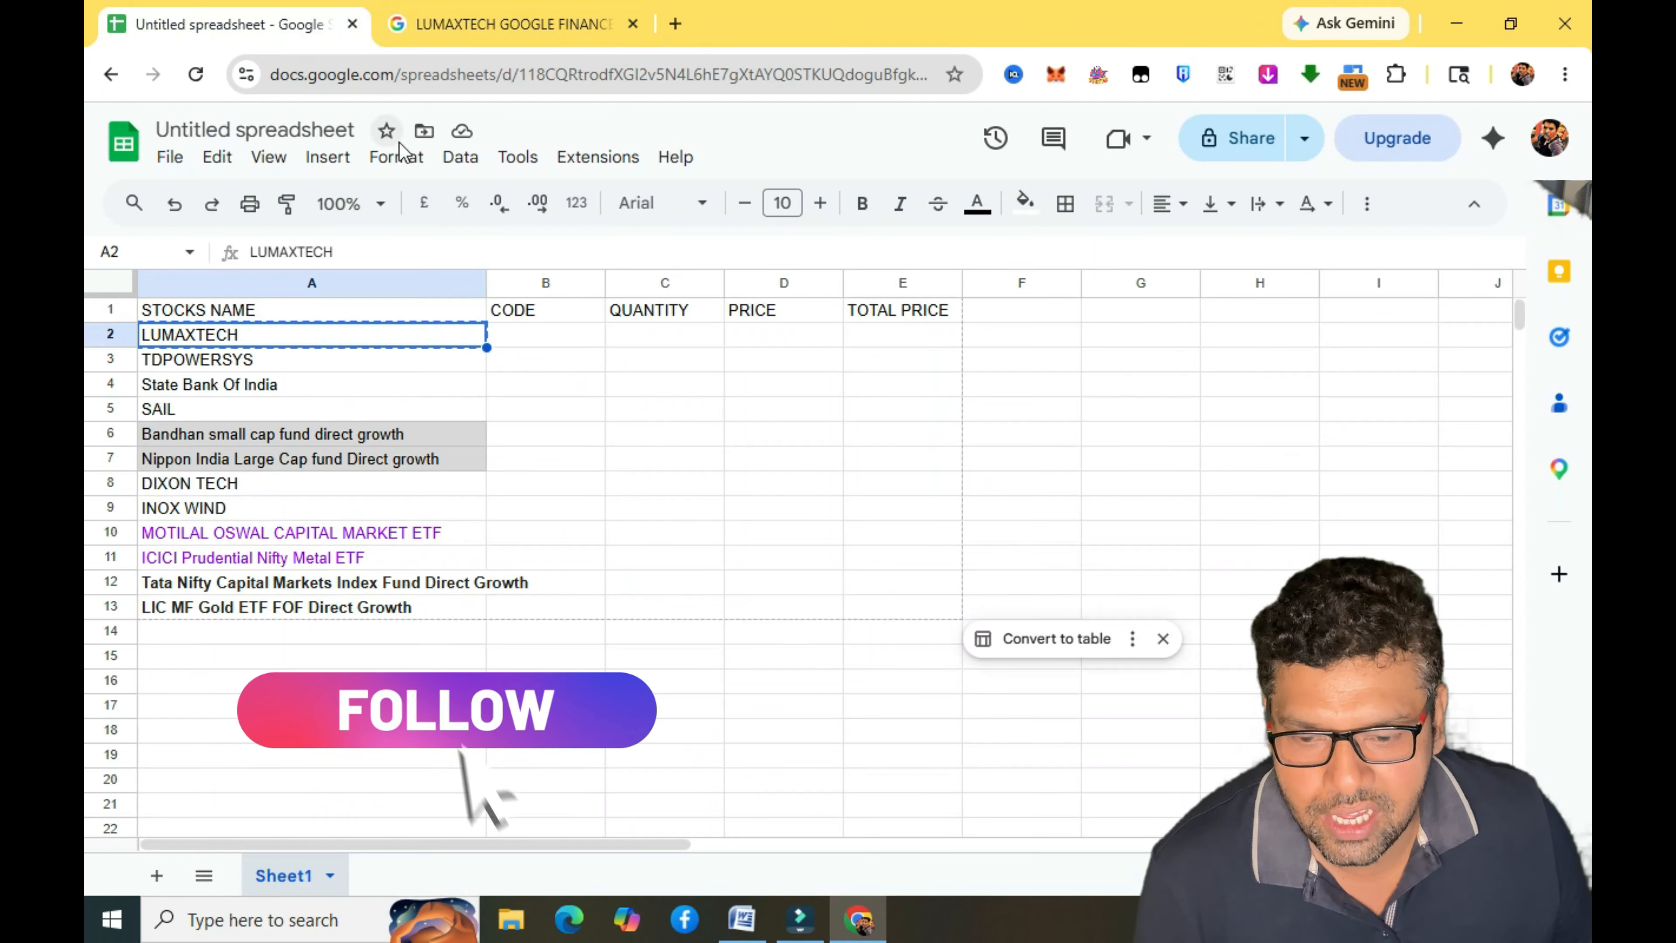
pyautogui.click(526, 343)
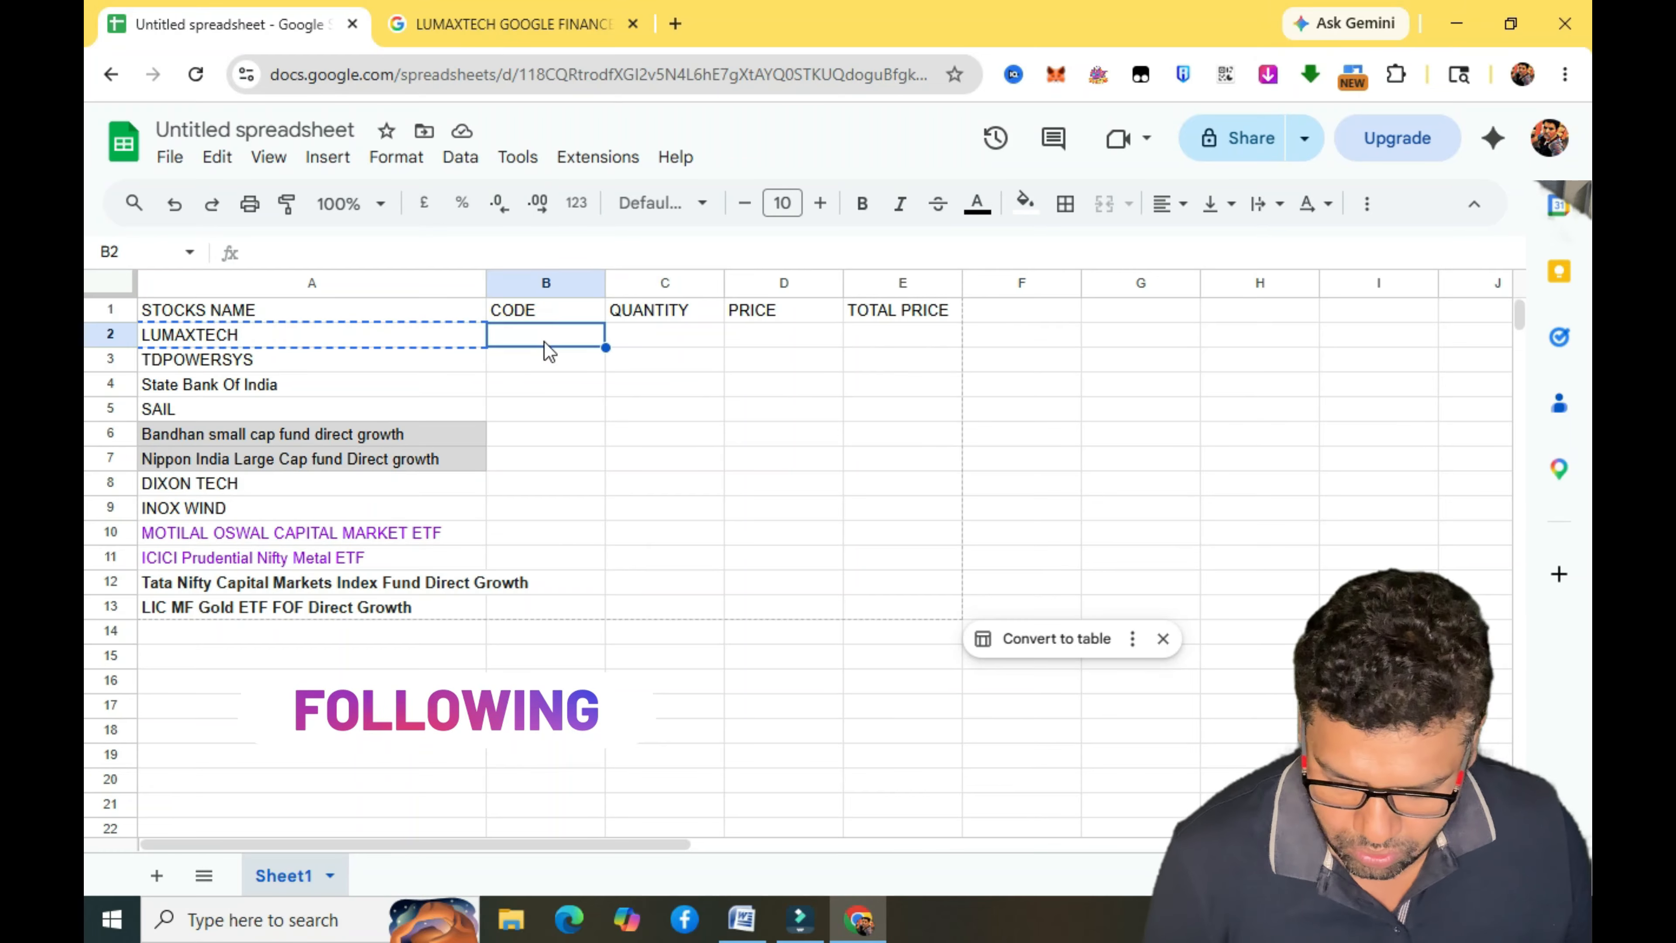
pyautogui.write('LUMAXTECH:NSE')
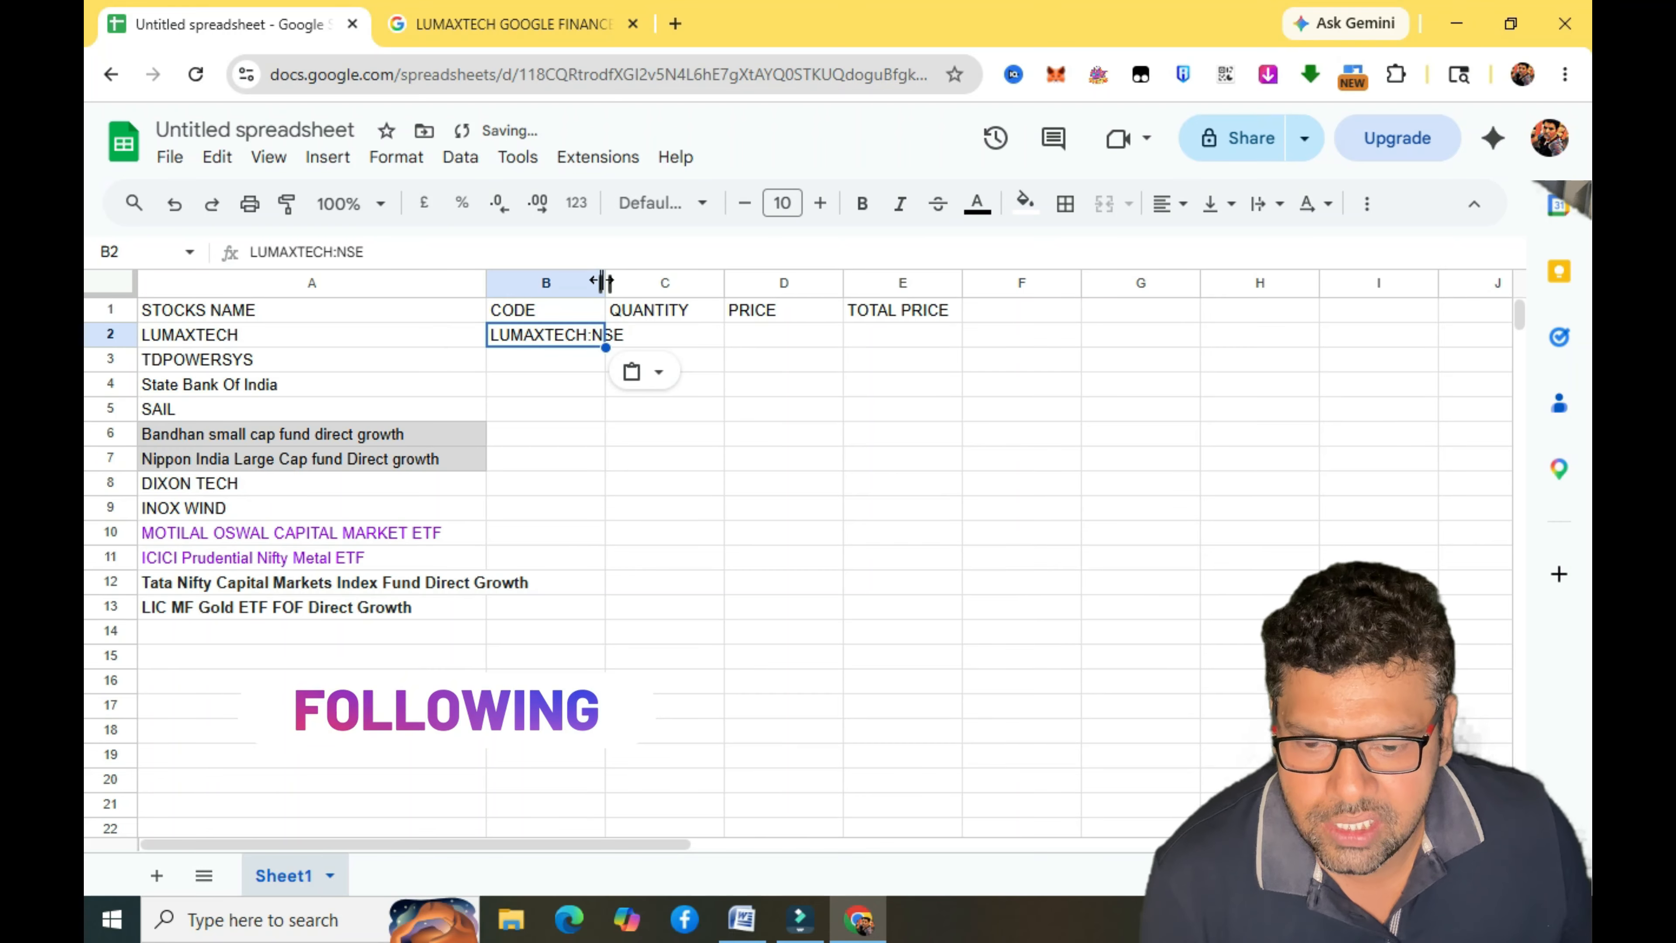
pyautogui.moveTo(605, 283); pyautogui.dragTo(652, 282)
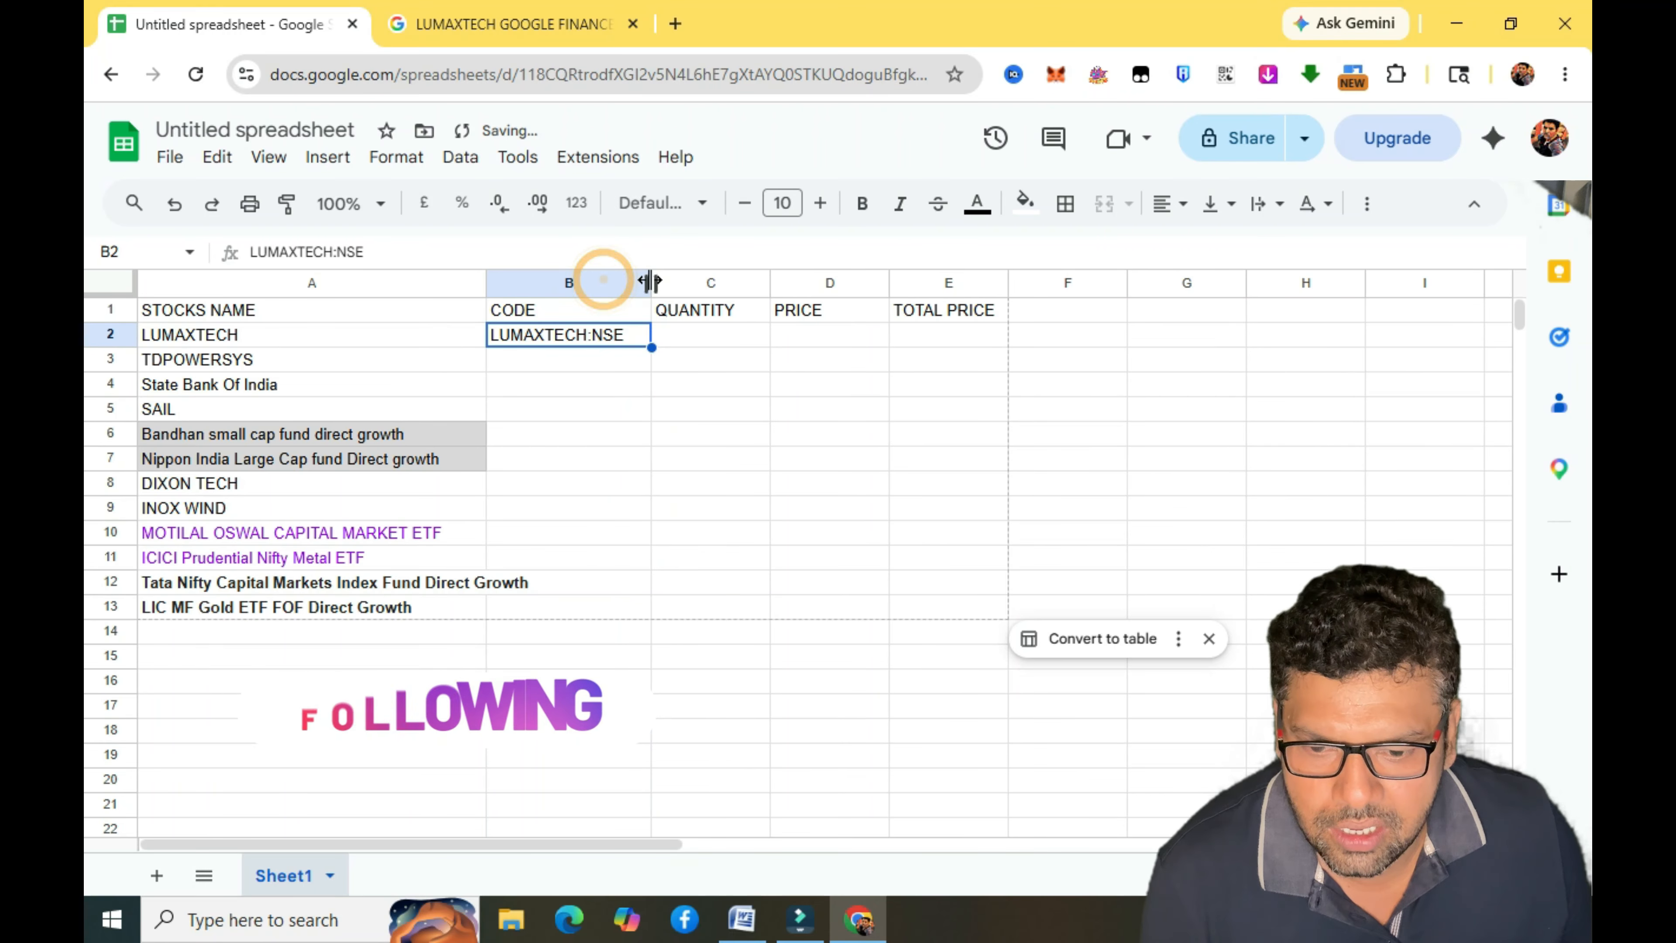
# Rewrite the code in cell B2 with the exchange prefix first, as NSE:LUMAXTECH.
pyautogui.doubleClick(626, 335)
pyautogui.moveTo(616, 335); pyautogui.dragTo(594, 338)
pyautogui.press('BackSpace')
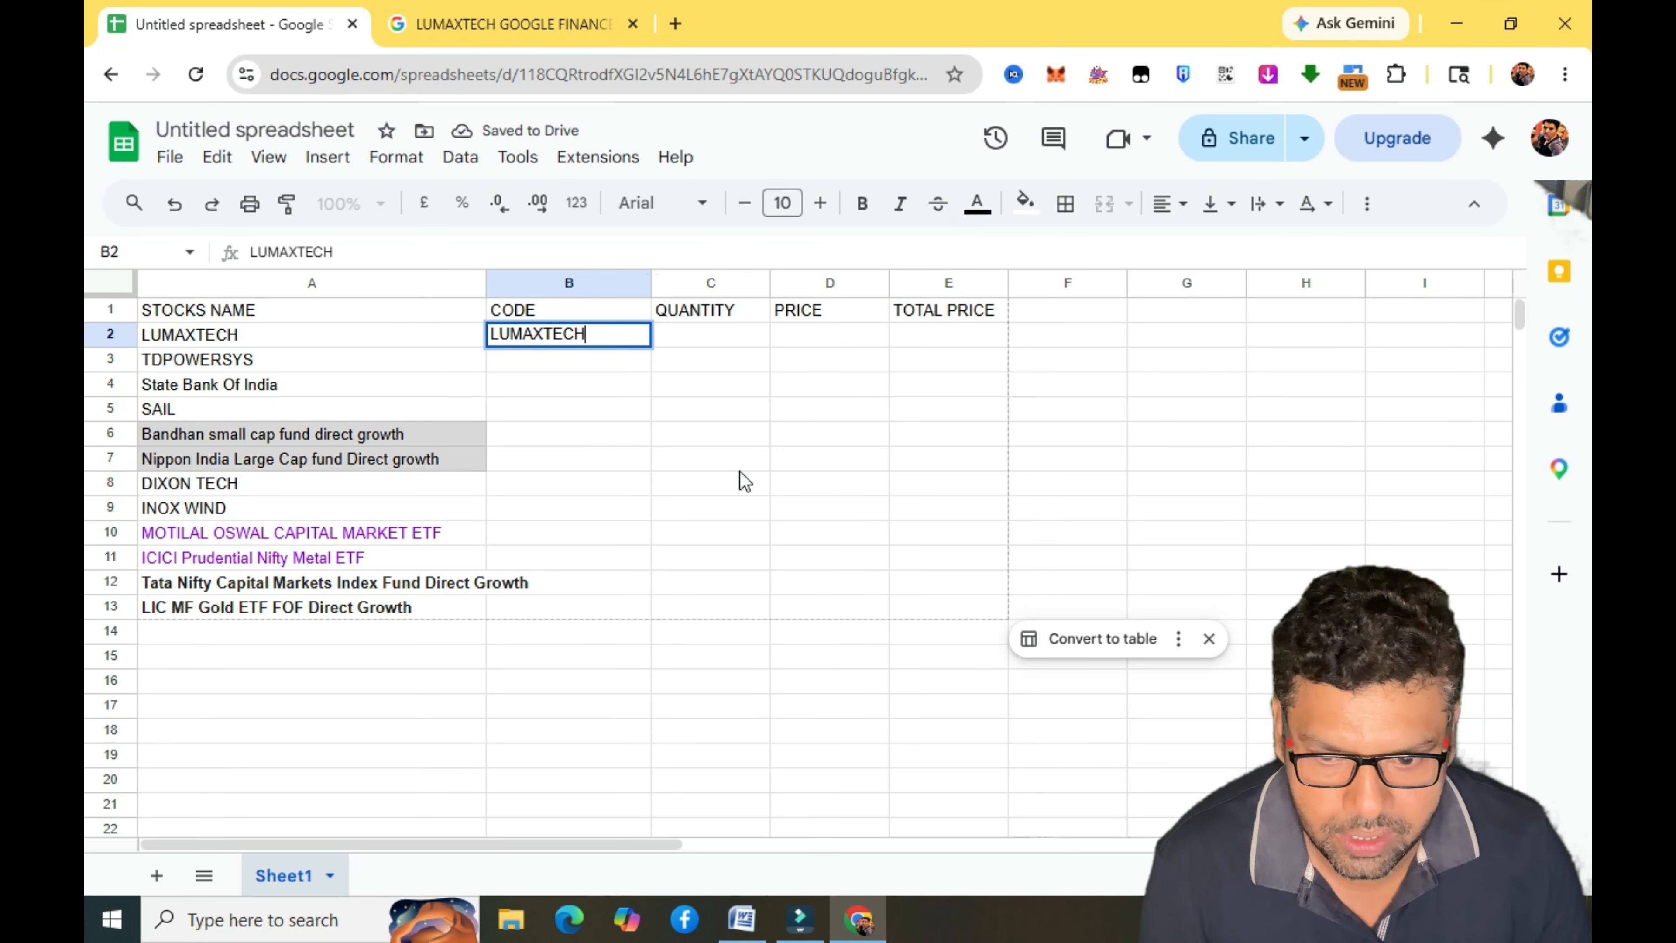
pyautogui.press('Left')
pyautogui.press('Left')
pyautogui.press('Left')
pyautogui.press('Left')
pyautogui.press('Left')
pyautogui.press('Left')
pyautogui.press('Left')
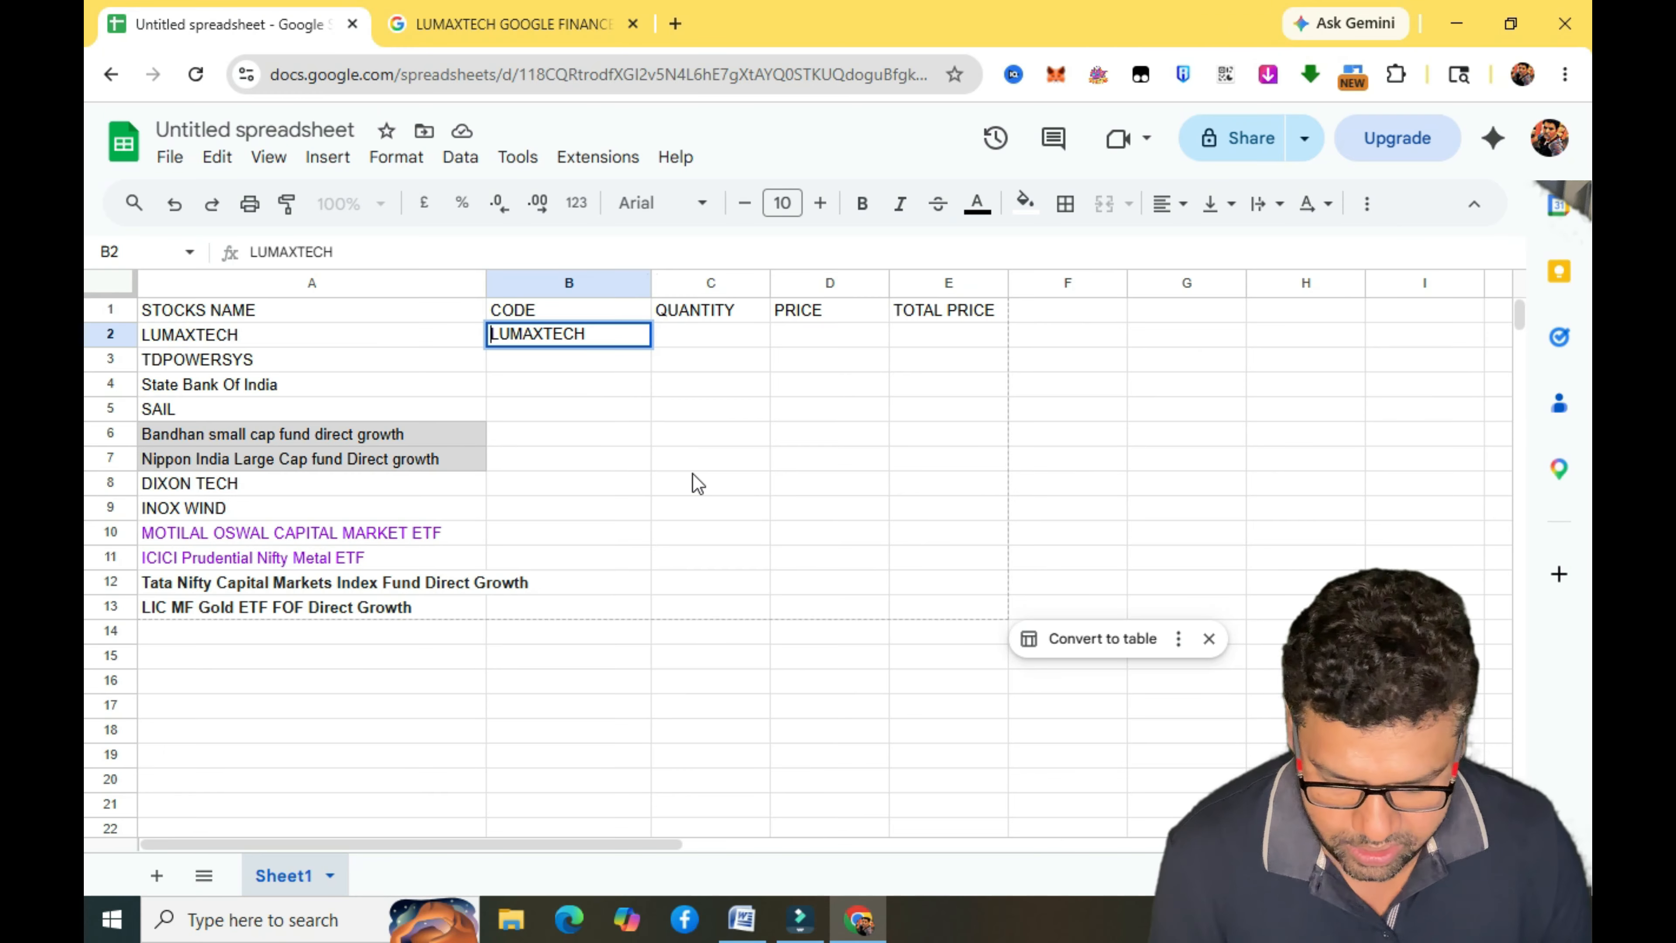
pyautogui.write('NSE:')
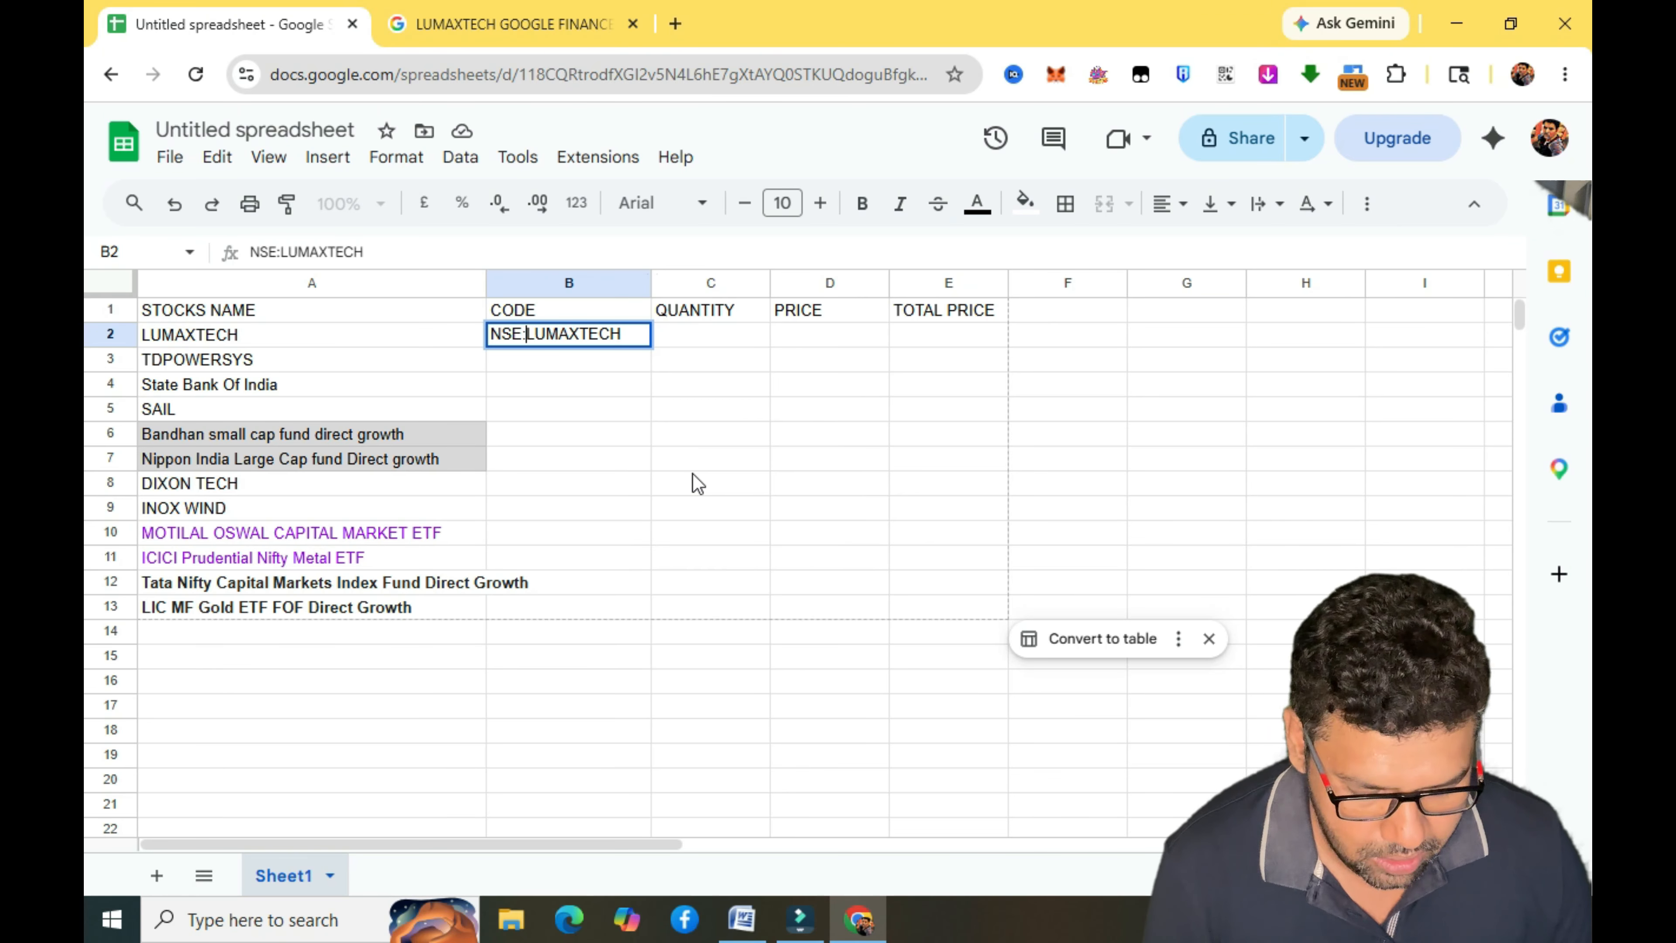
pyautogui.click(763, 443)
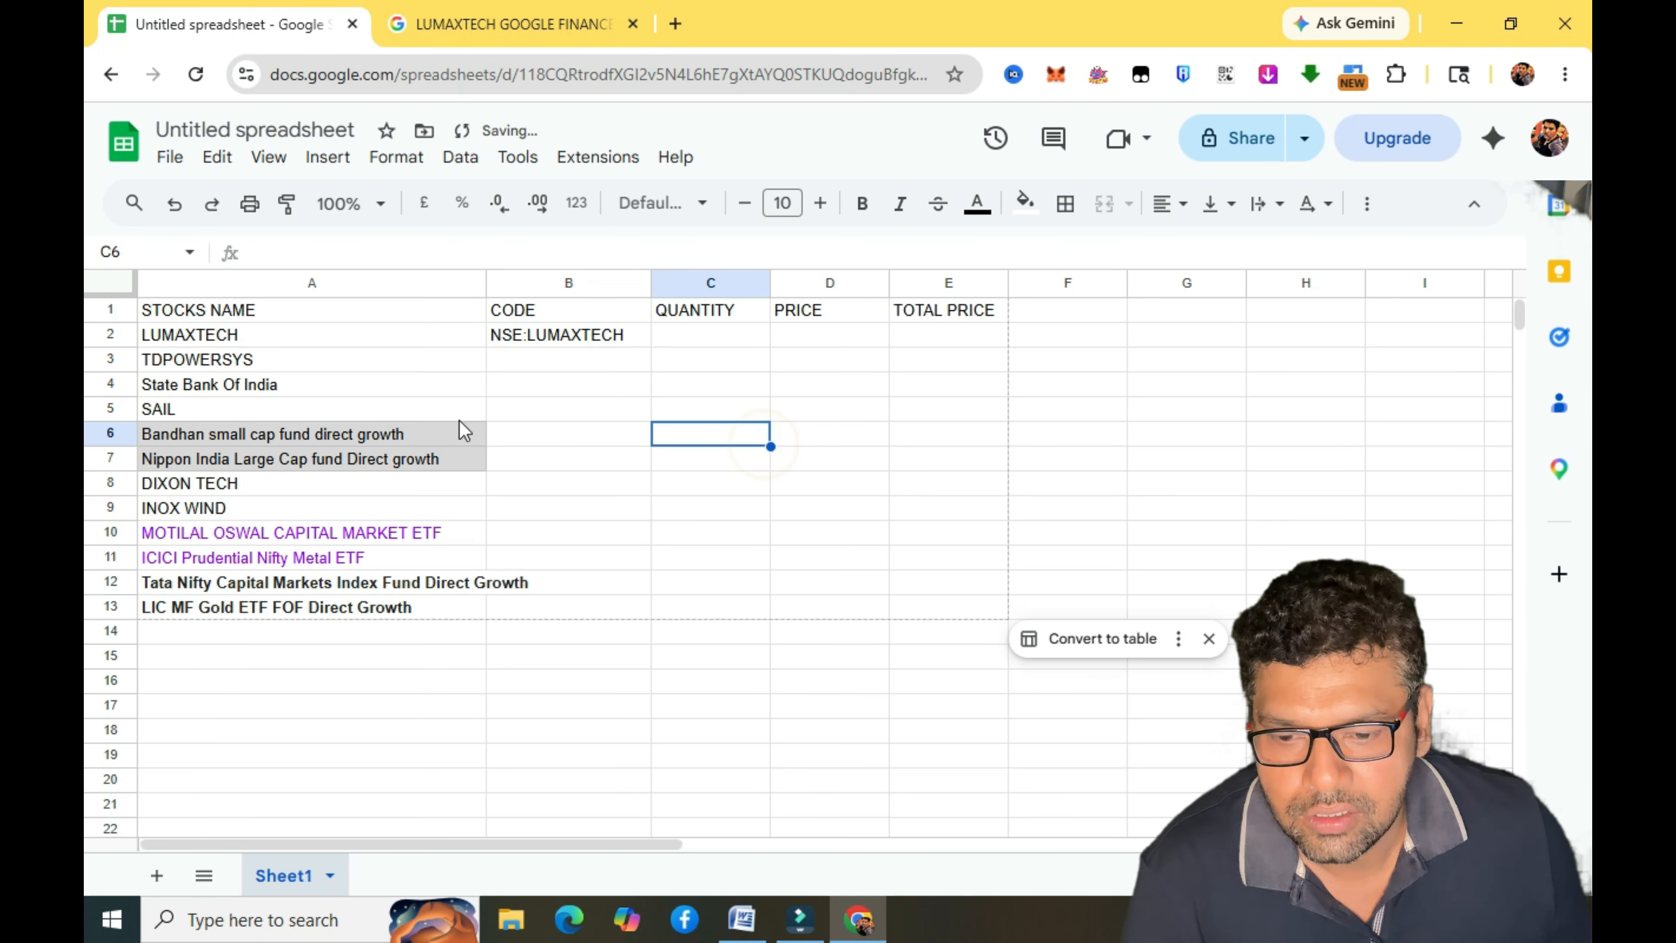
# Search Google for "TDPOWERSYS GOOGLE FINANCE CODE" using the name from cell A3, and examine the full AI Overview and results.
pyautogui.click(284, 365)
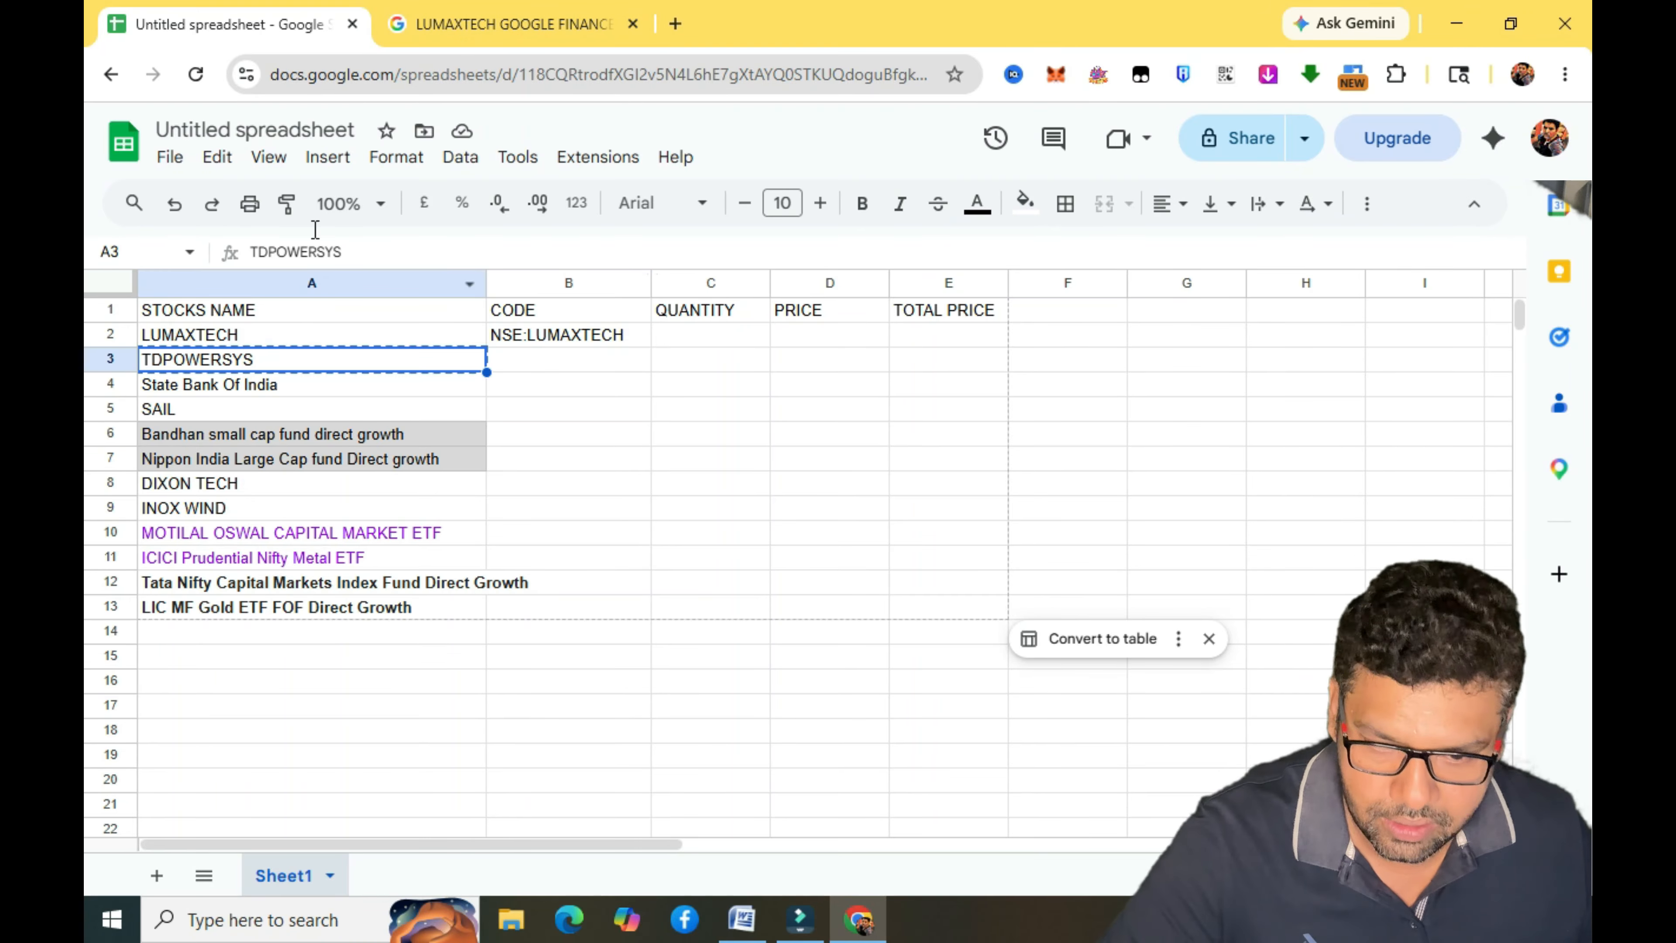
pyautogui.click(482, 25)
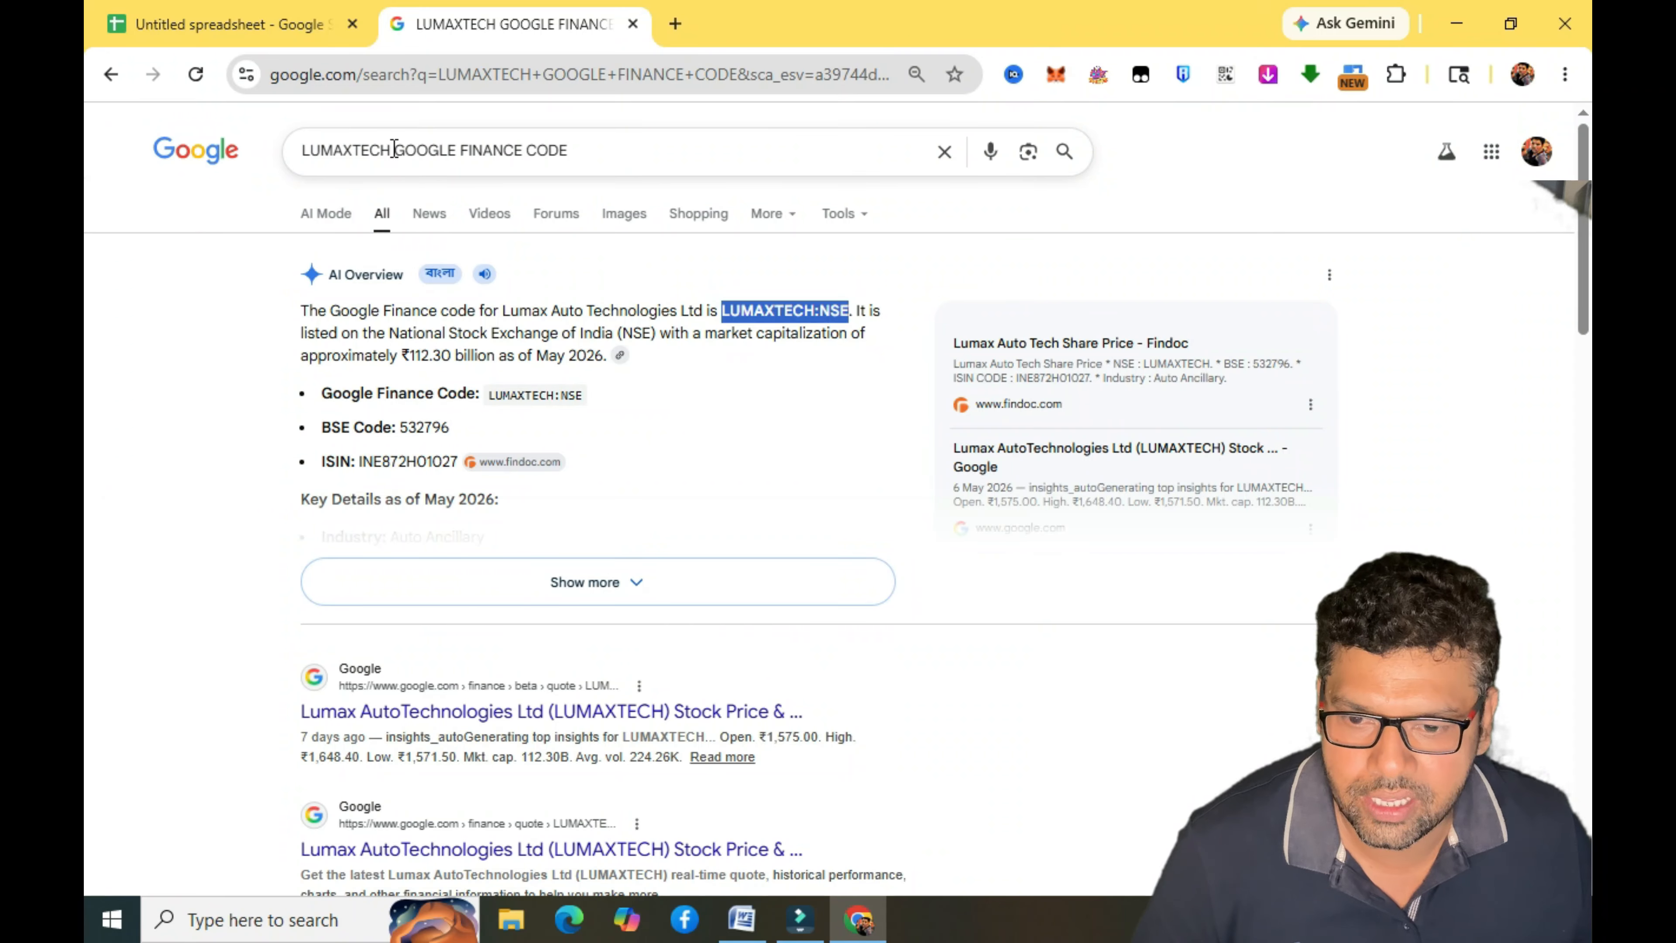
pyautogui.moveTo(394, 150); pyautogui.dragTo(275, 161)
pyautogui.write('TDPOWERSYS')
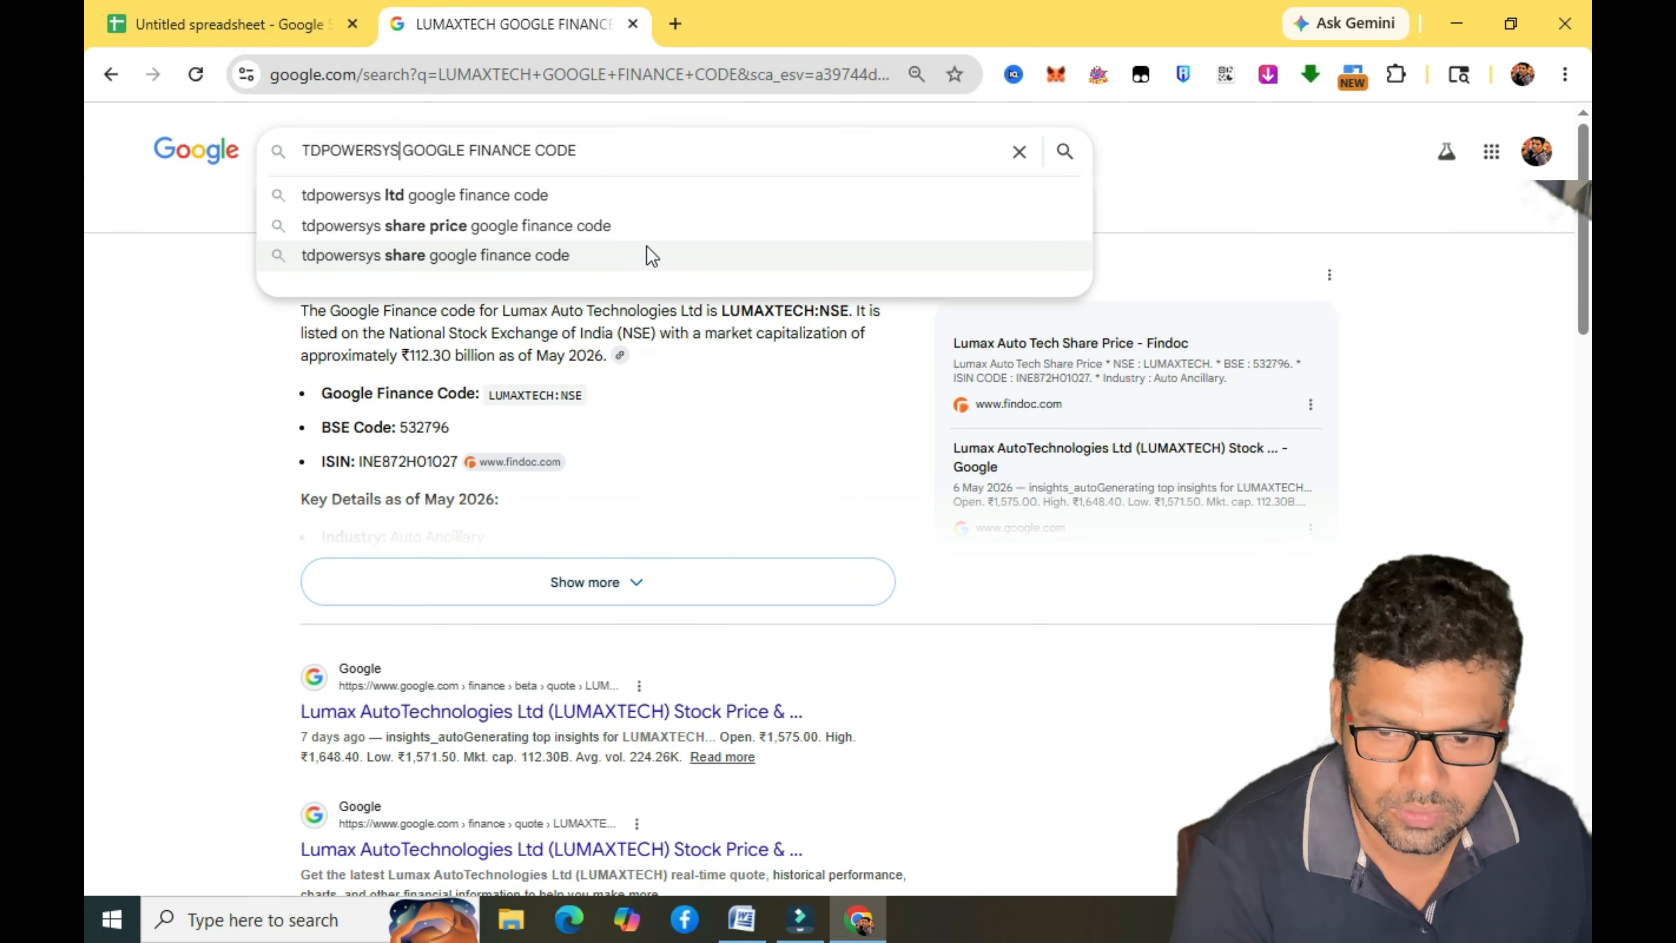
pyautogui.press('Return')
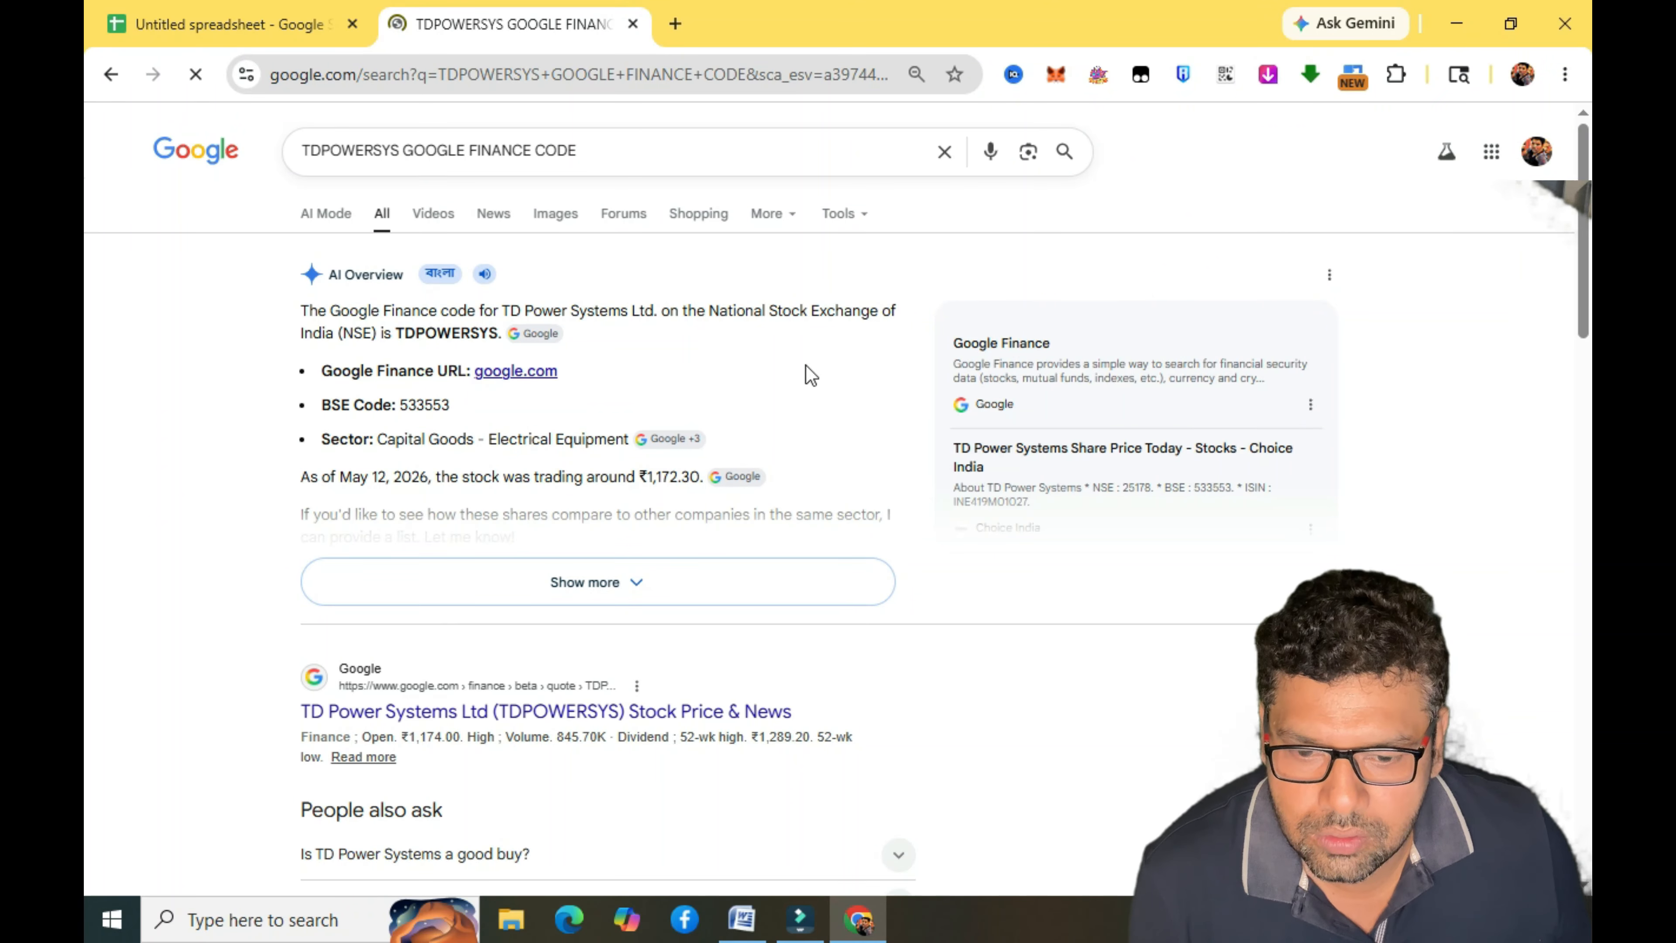
pyautogui.click(620, 594)
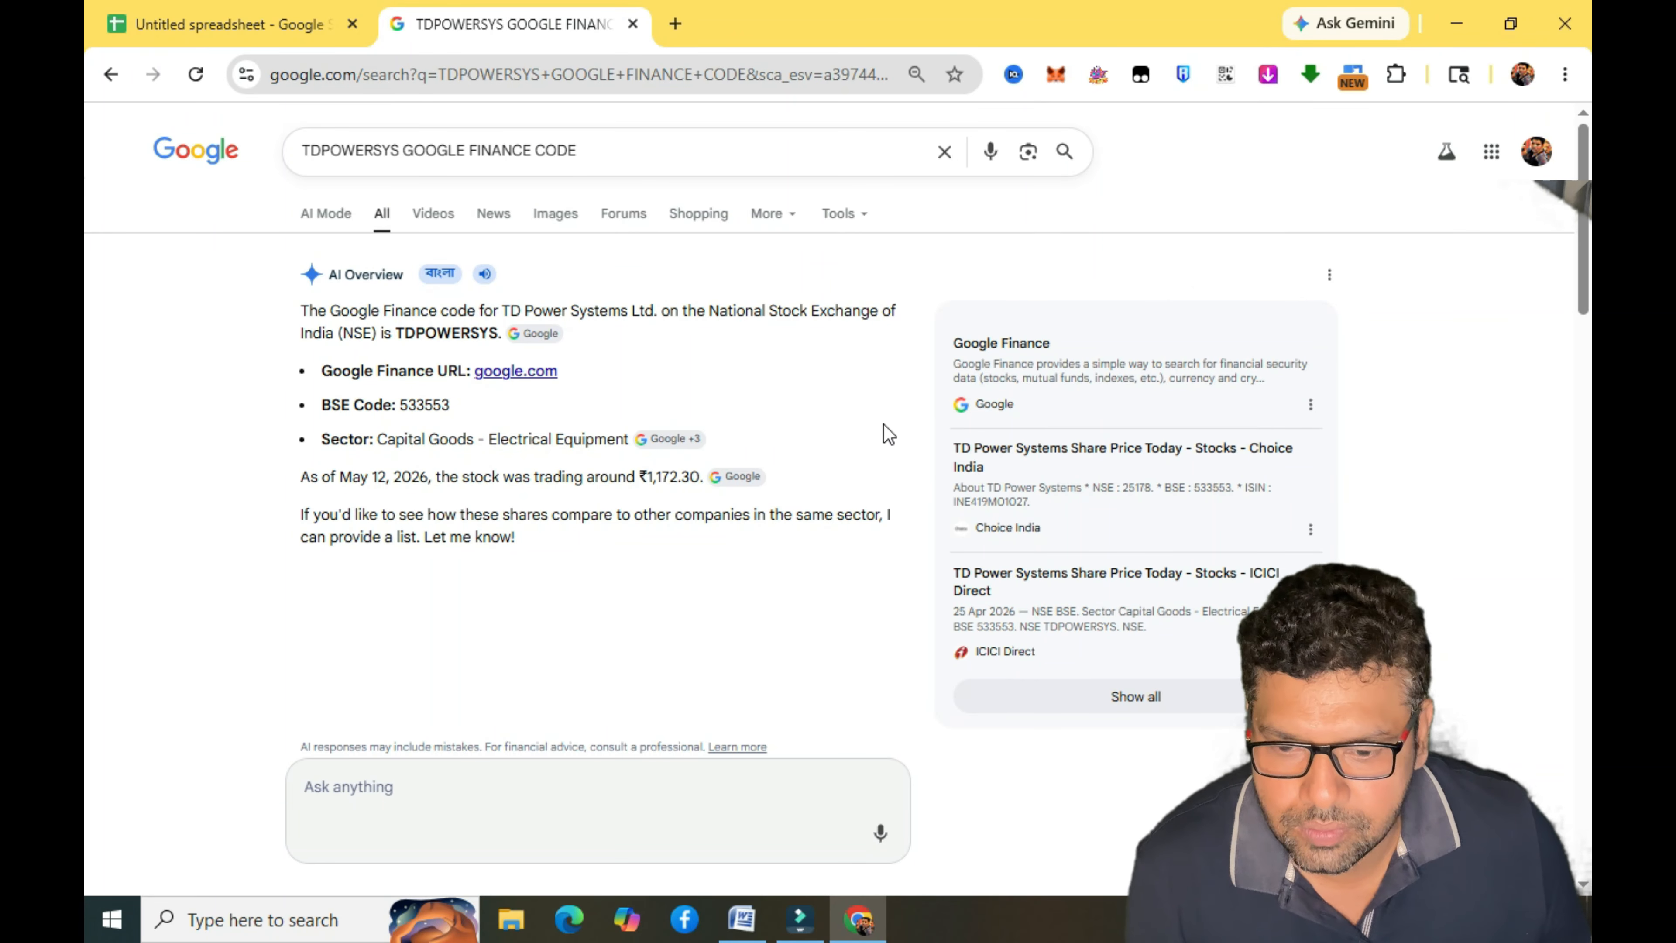
pyautogui.scroll(-7, 856, 453)
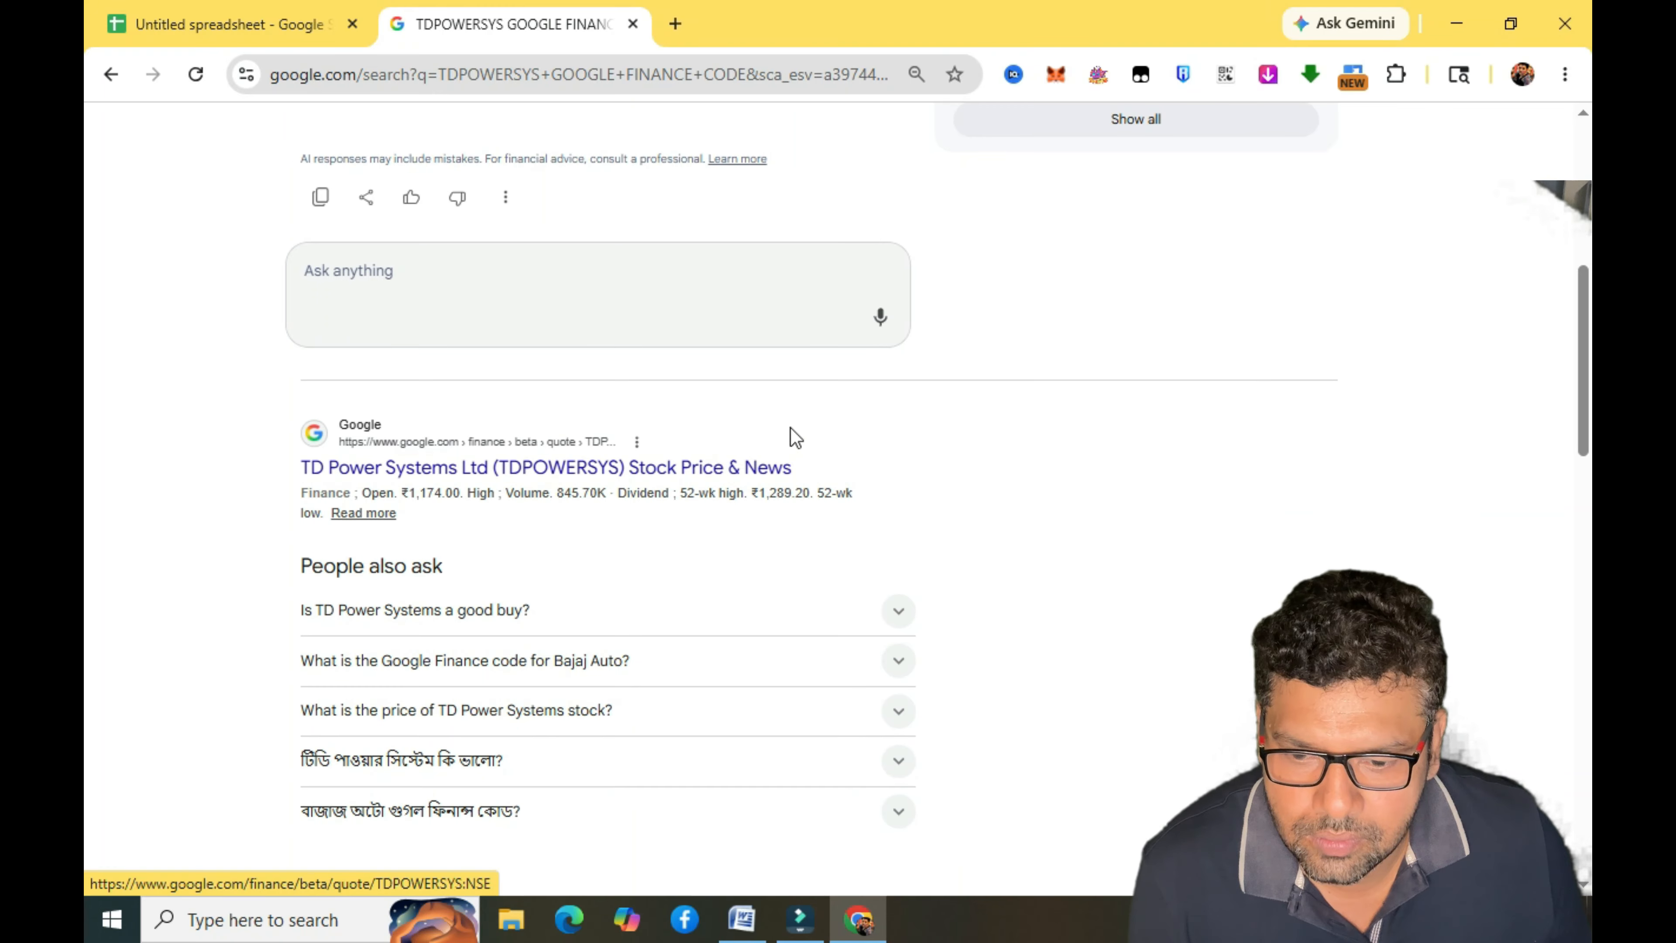
pyautogui.scroll(7, 786, 435)
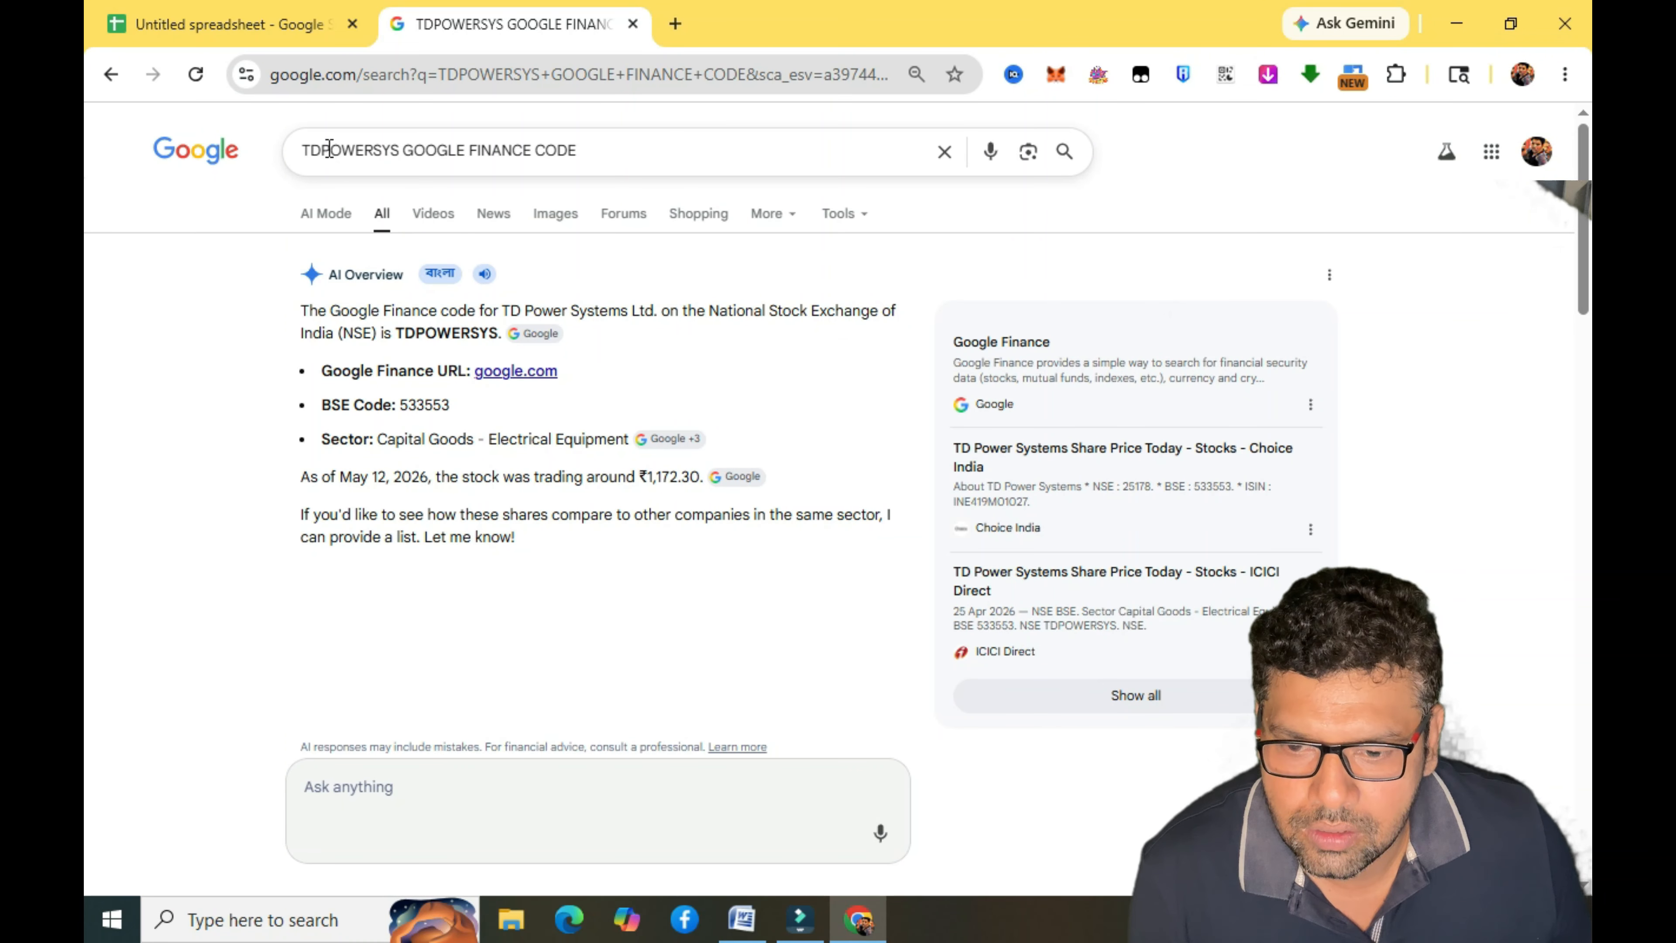
# Change the Google search to "TDPOWERSYSTEM GOOGLE FINANCE CODE" and select the code TDPOWERSYS:NSE in the AI Overview.
pyautogui.click(406, 147)
pyautogui.write('TEM')
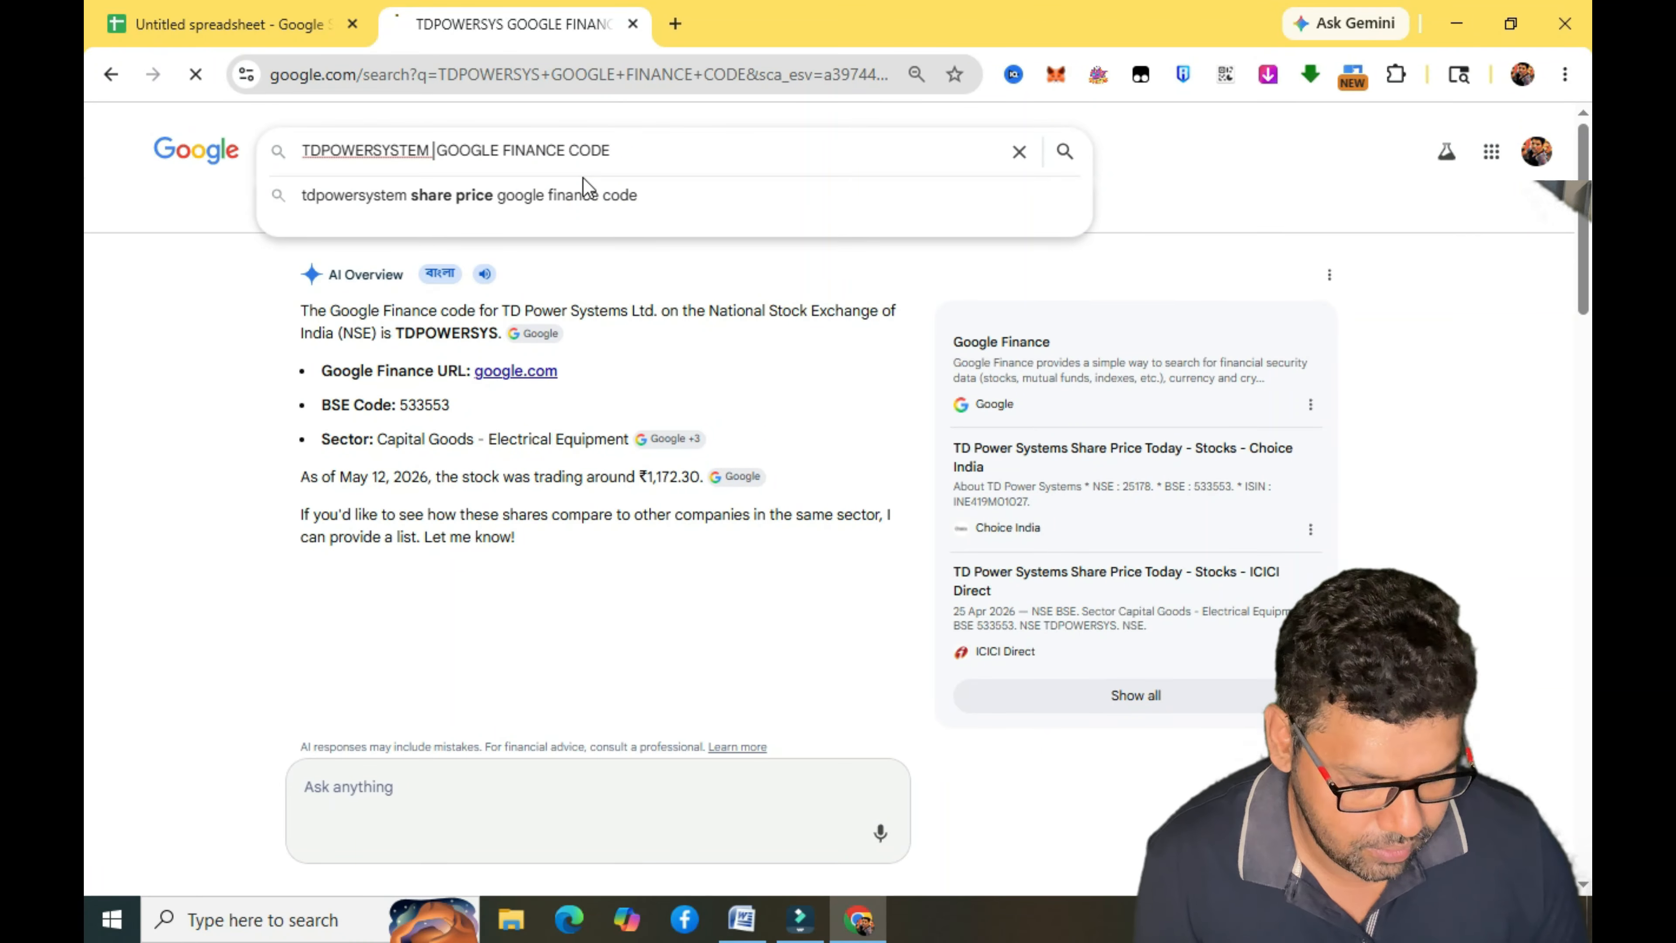
pyautogui.press('Return')
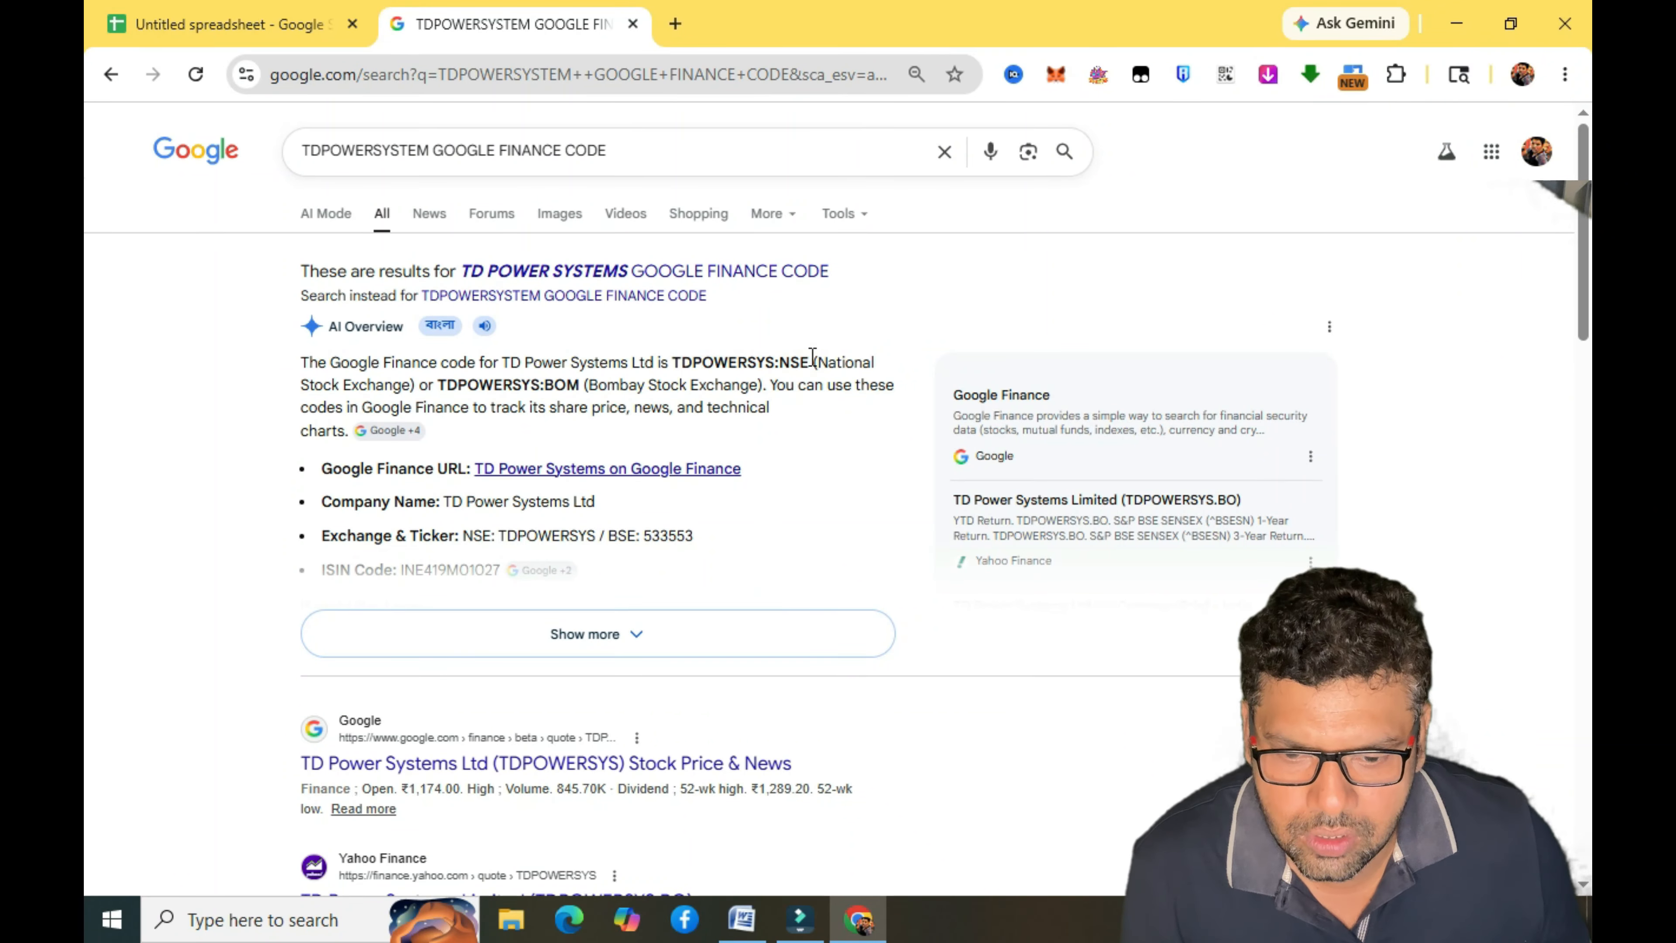
pyautogui.moveTo(810, 362); pyautogui.dragTo(669, 365)
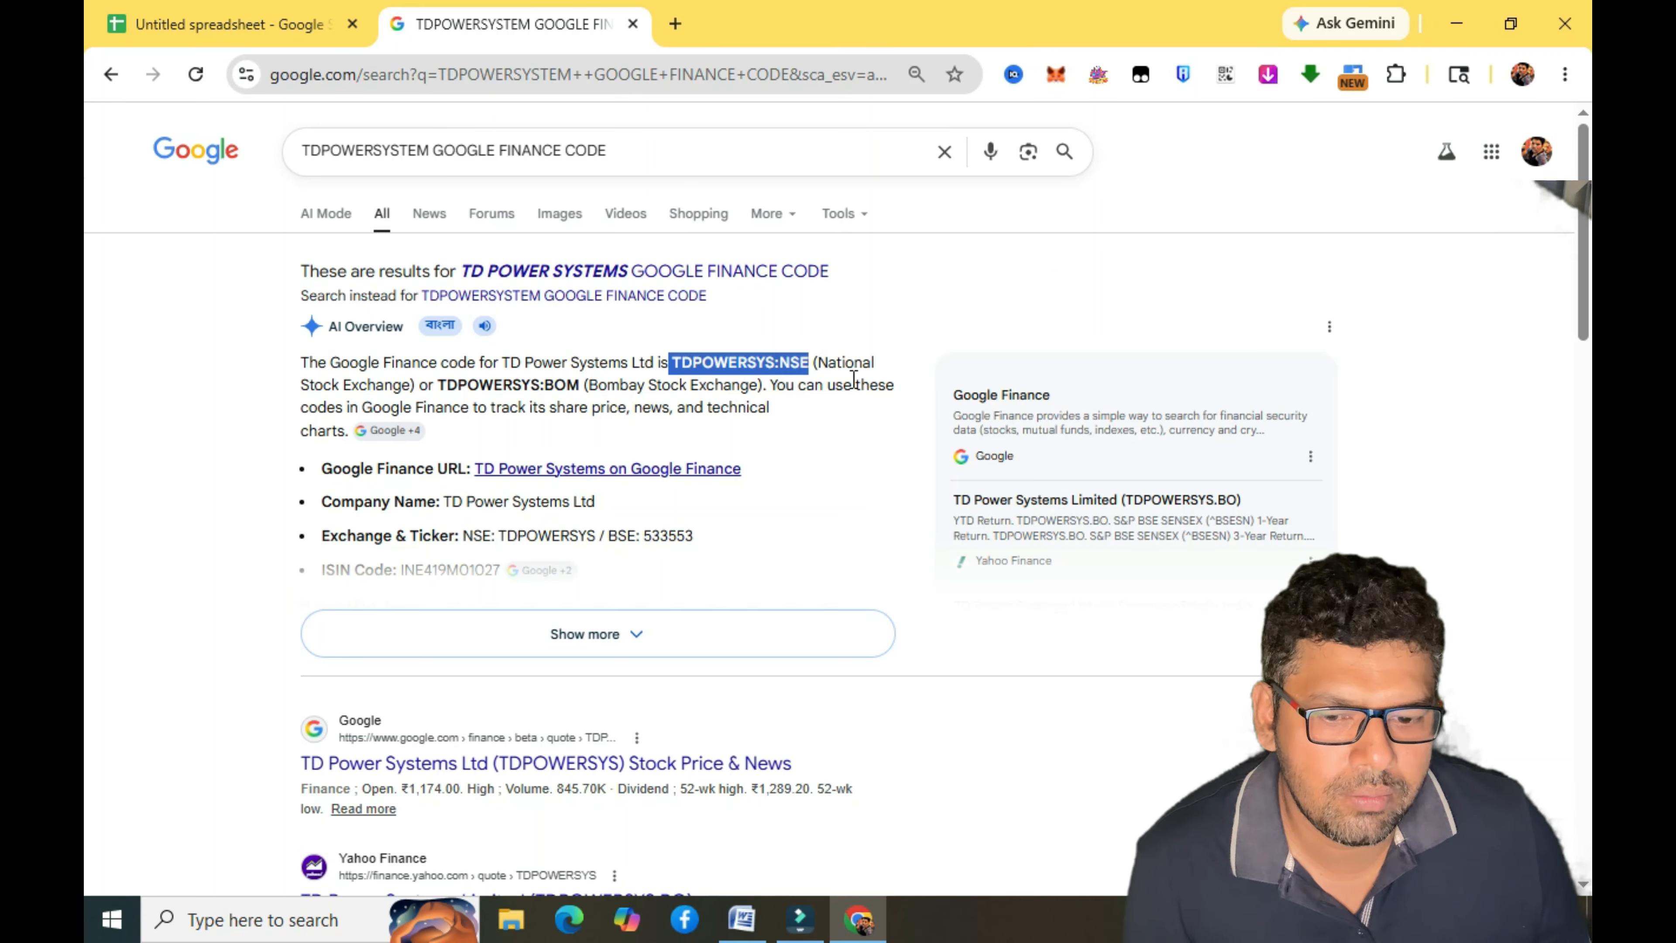
# Enter the exchange prefix NSE: in cell B3 without the suggested LUMAXTECH ending.
pyautogui.click(284, 31)
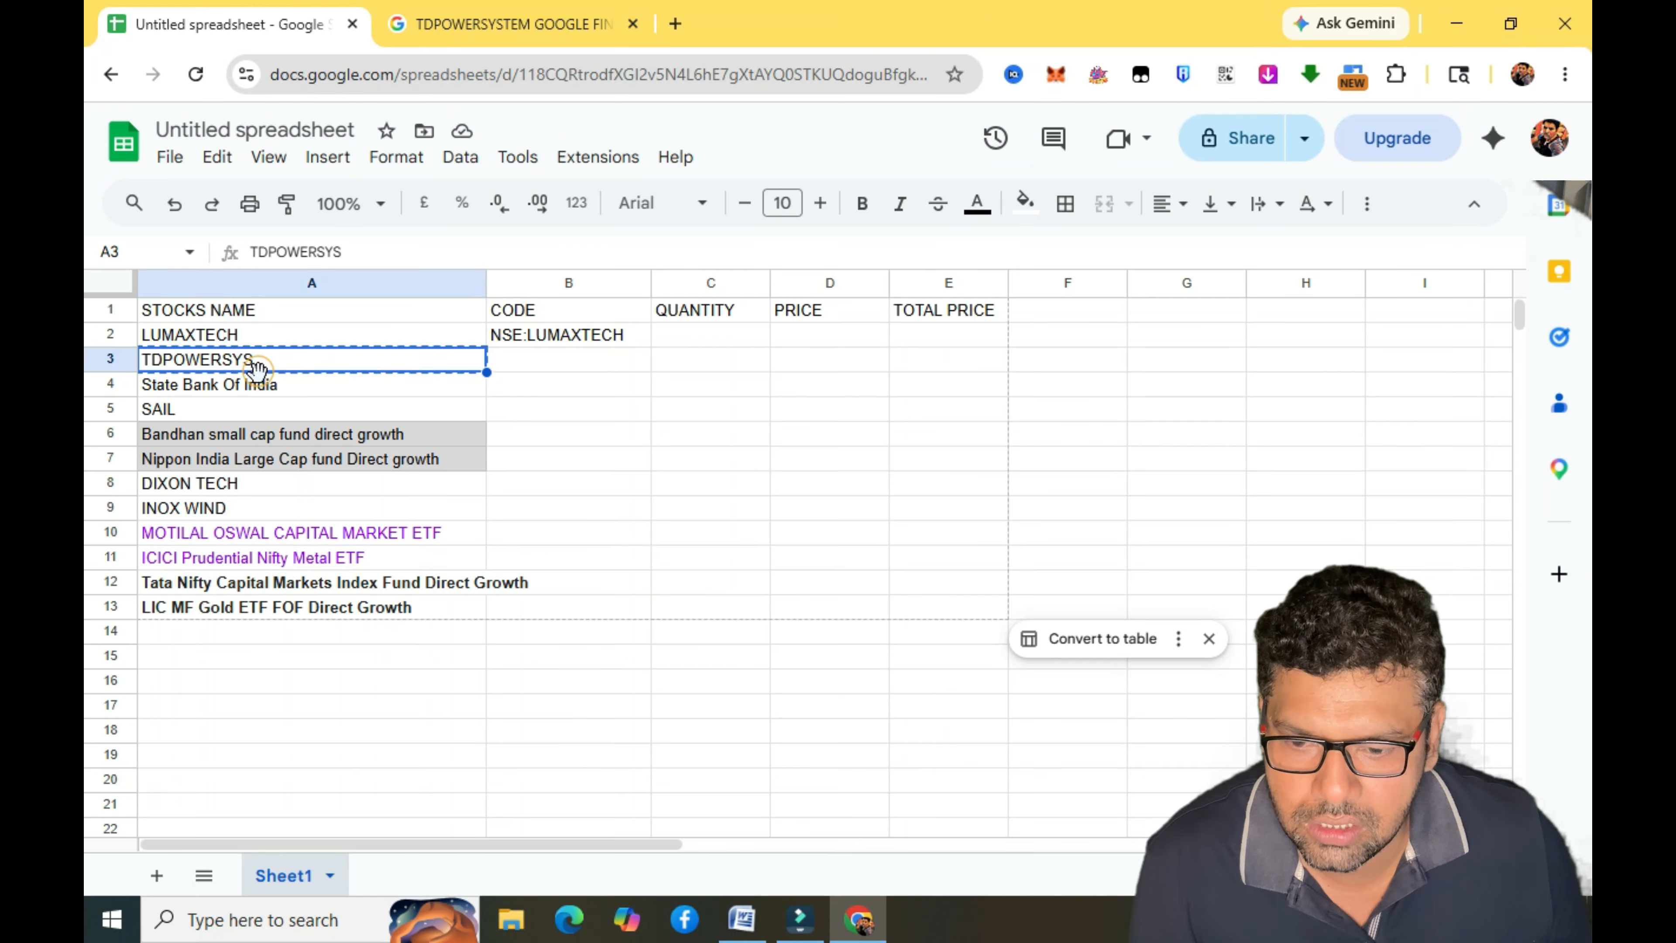
pyautogui.click(515, 363)
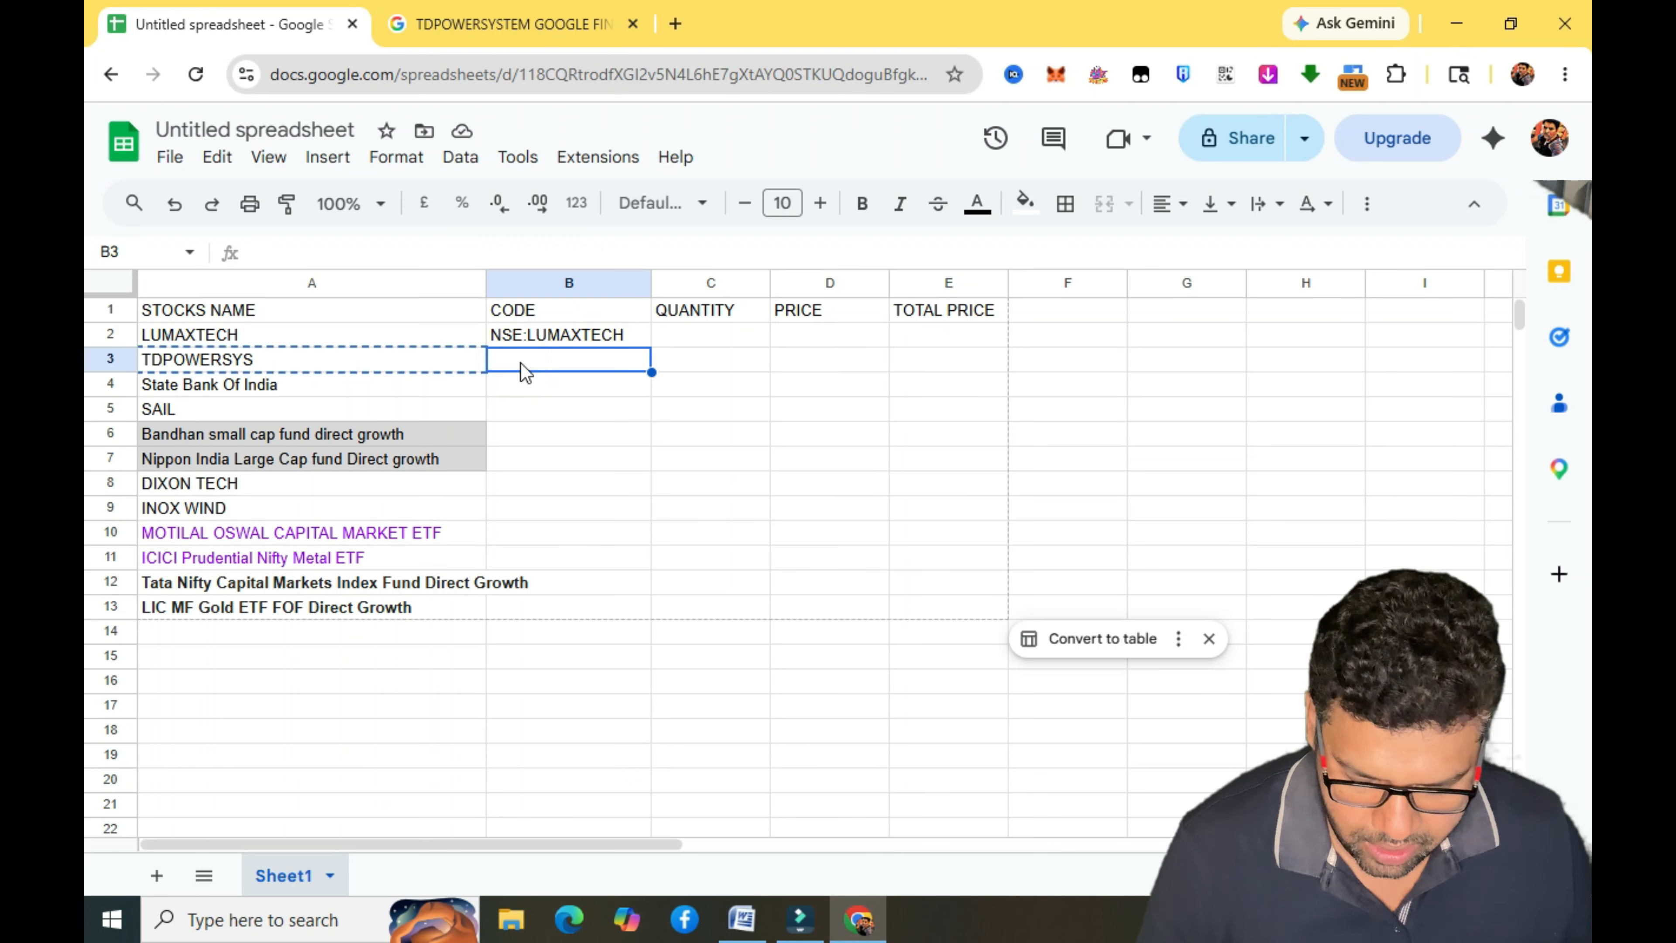
pyautogui.write('NSE:LUMAXTECH')
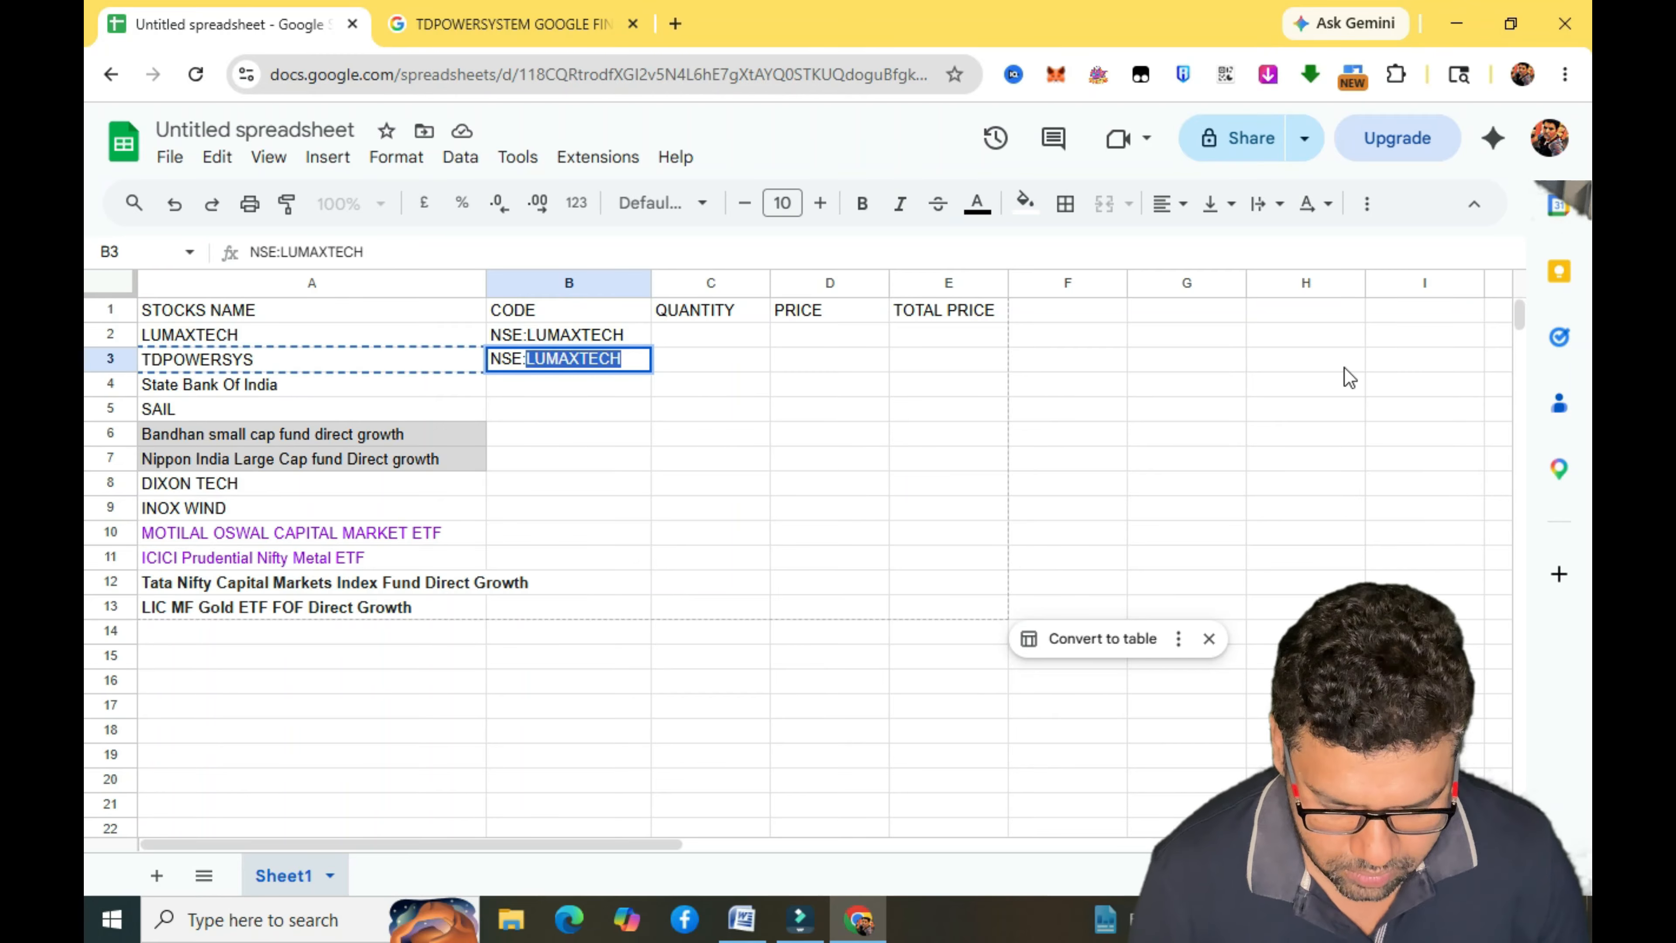
pyautogui.click(589, 416)
pyautogui.click(553, 364)
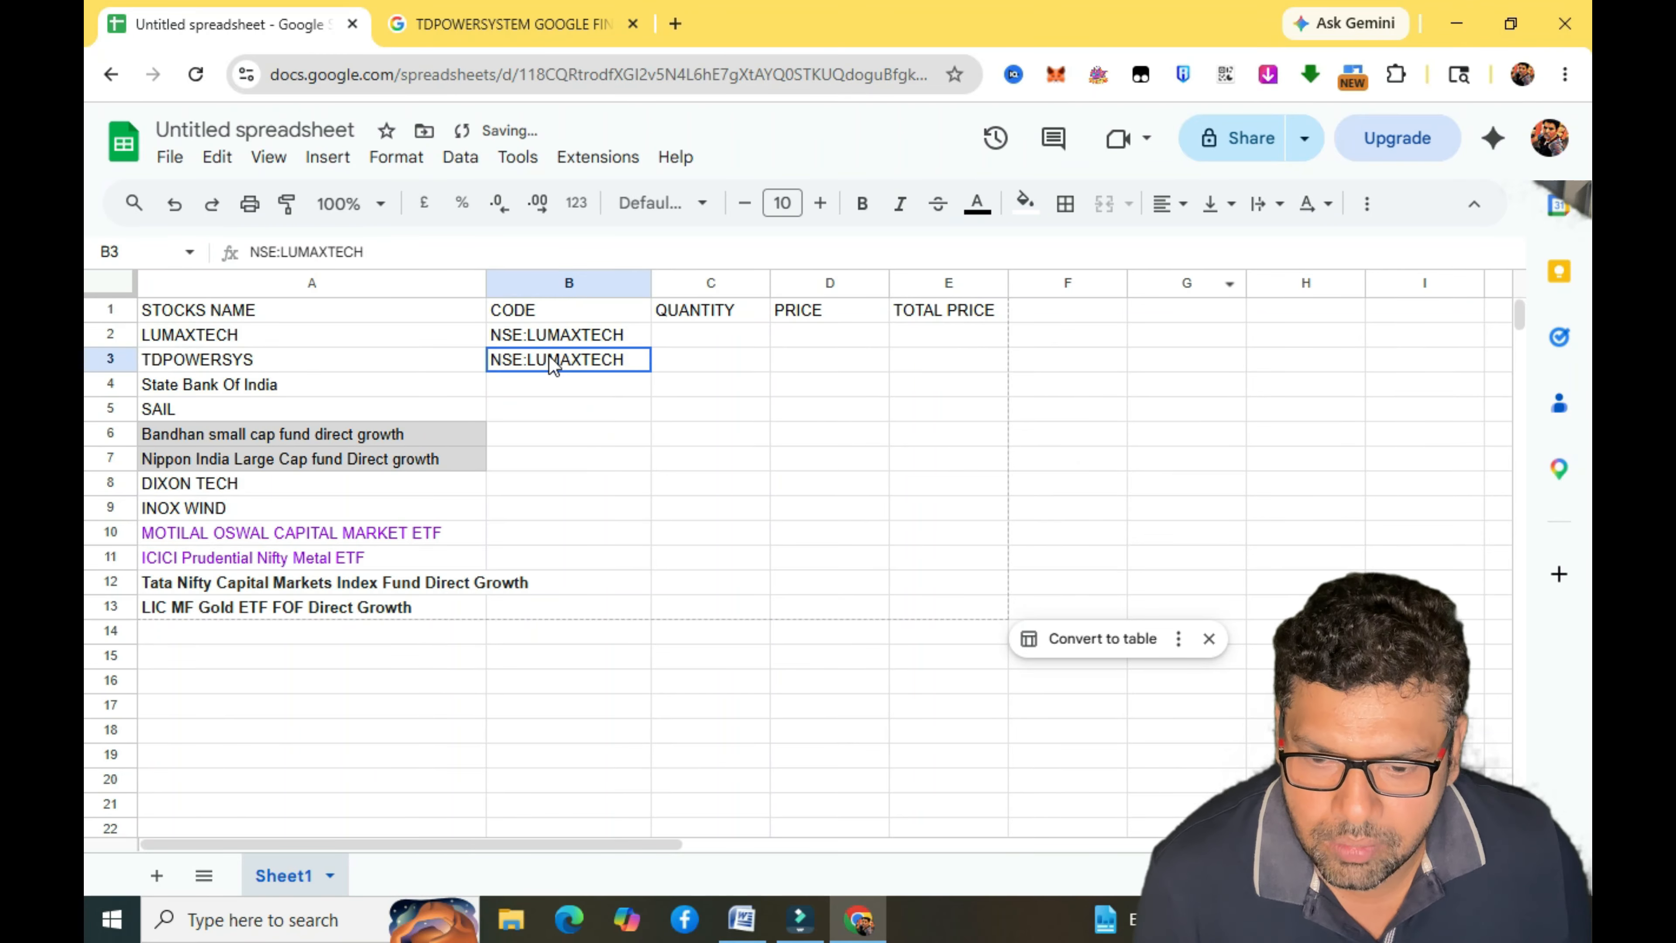
pyautogui.write('N')
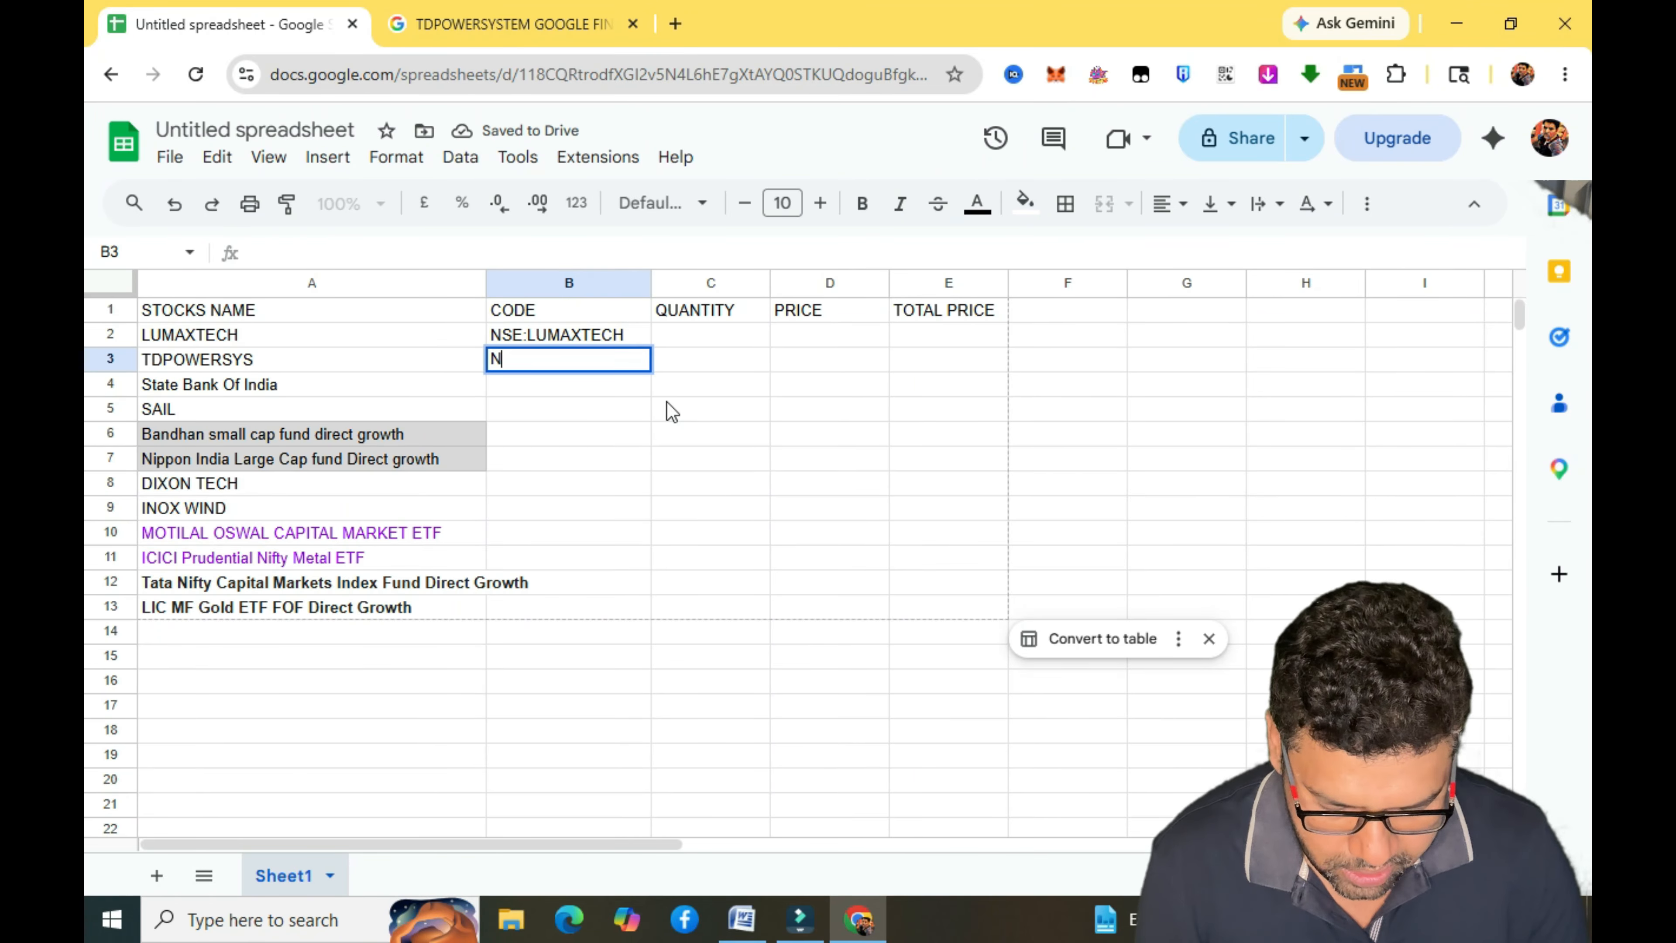
pyautogui.write('SE:')
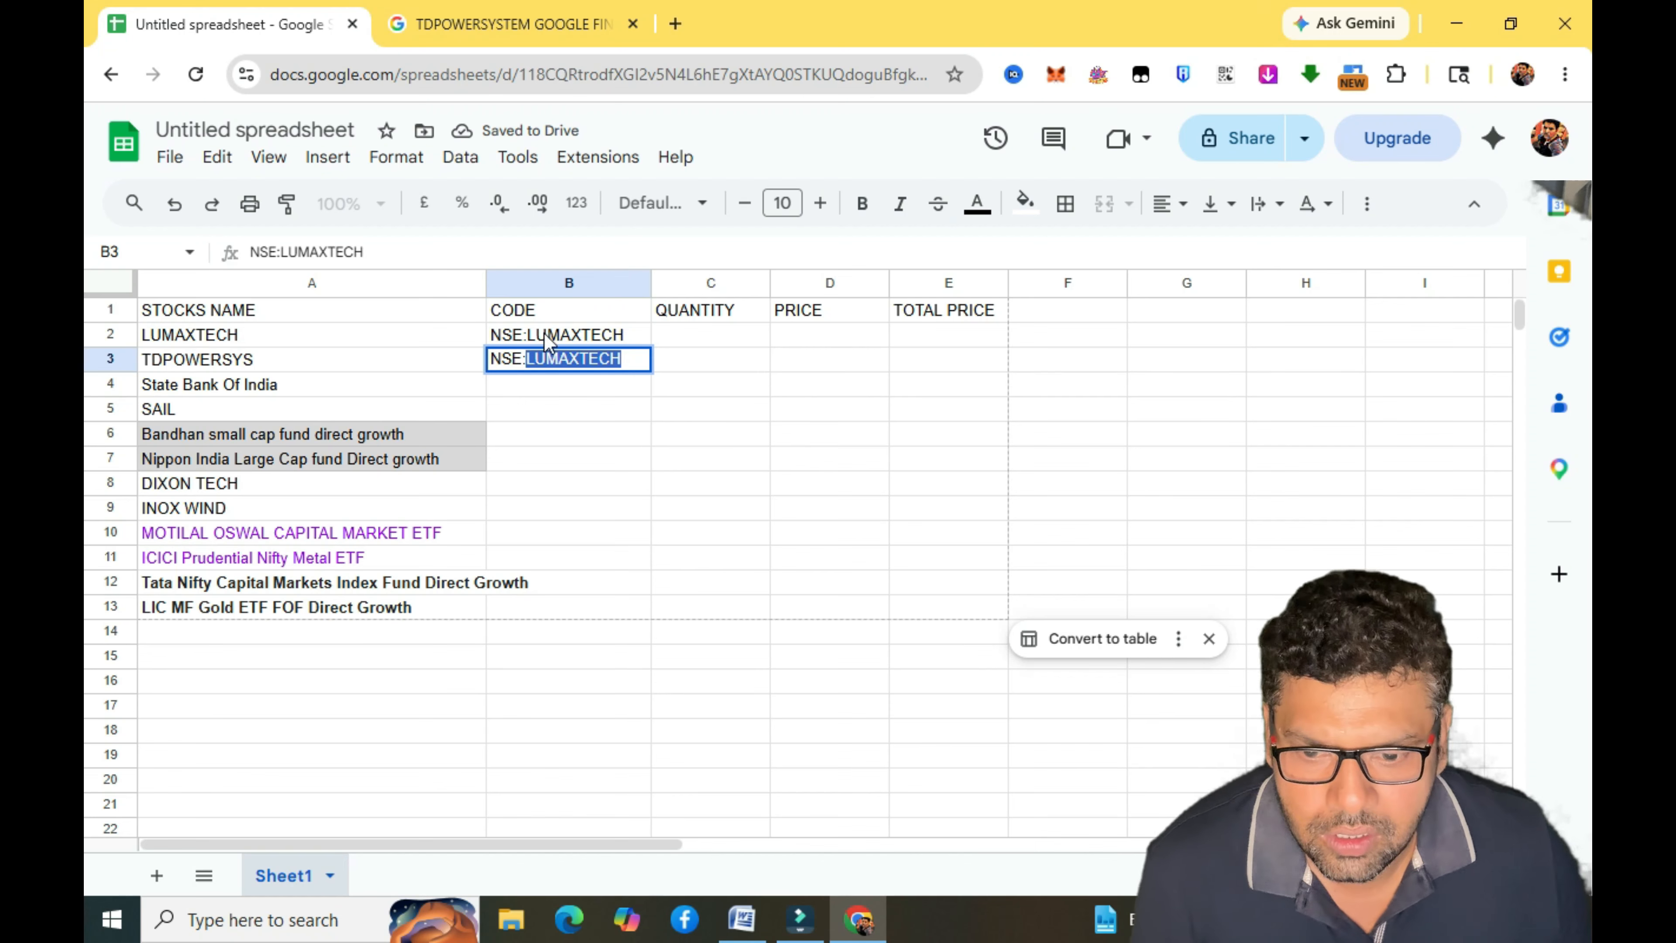
pyautogui.press('BackSpace')
pyautogui.click(667, 573)
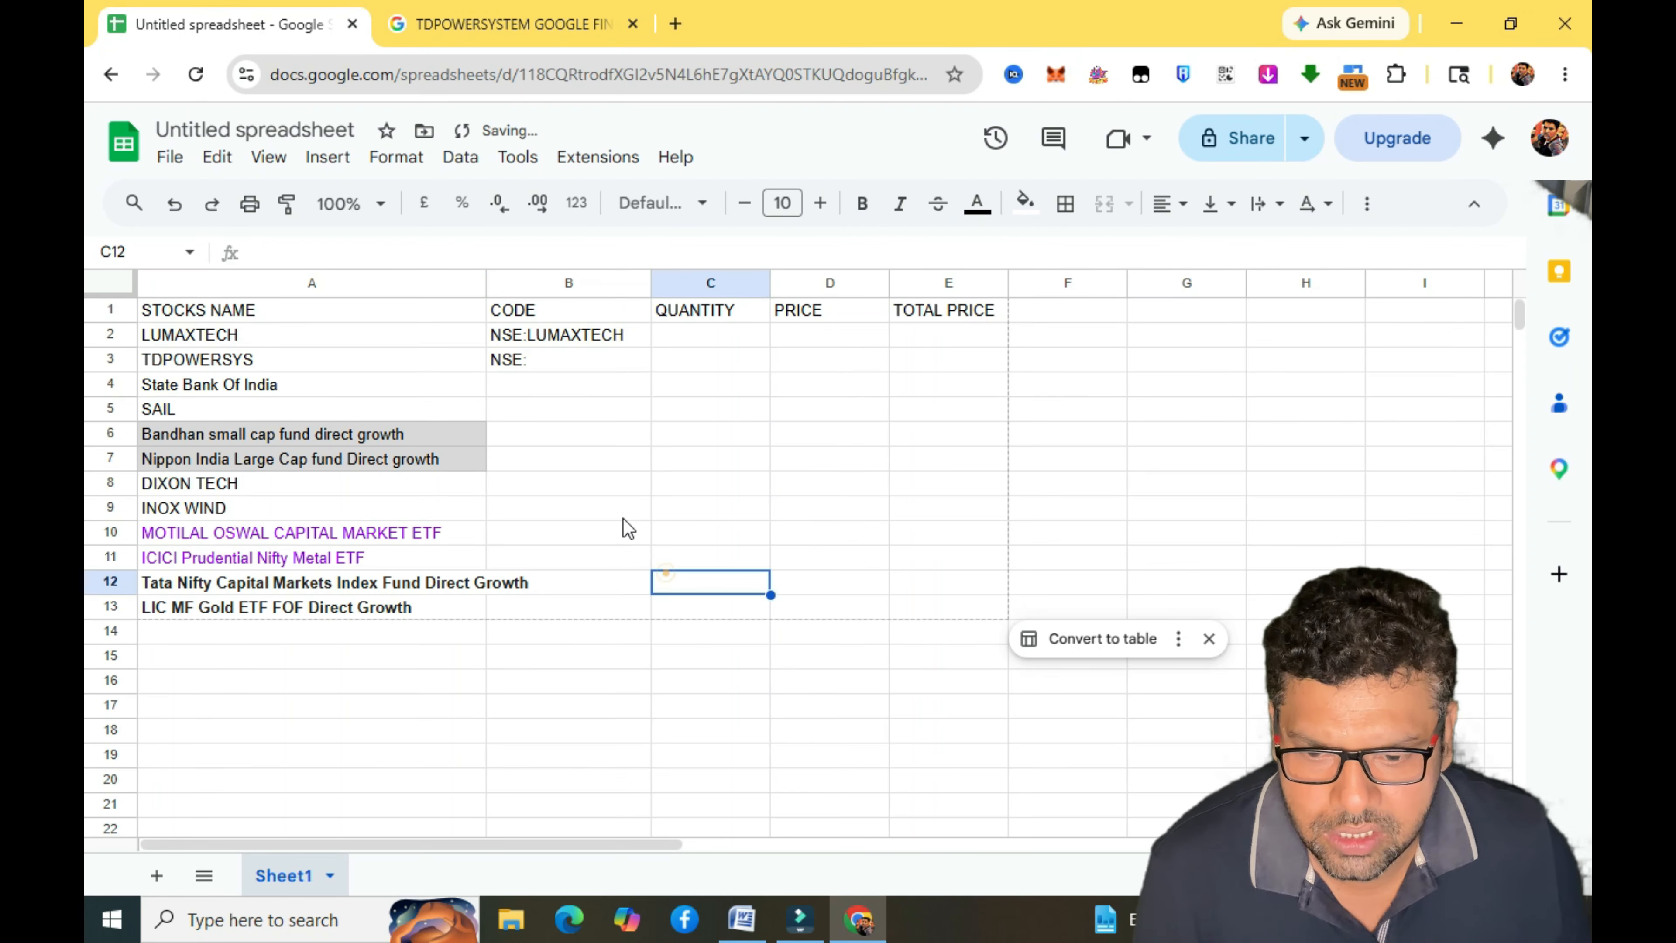
# Fill the NSE: prefix from cell B3 down through cell B13.
pyautogui.click(578, 364)
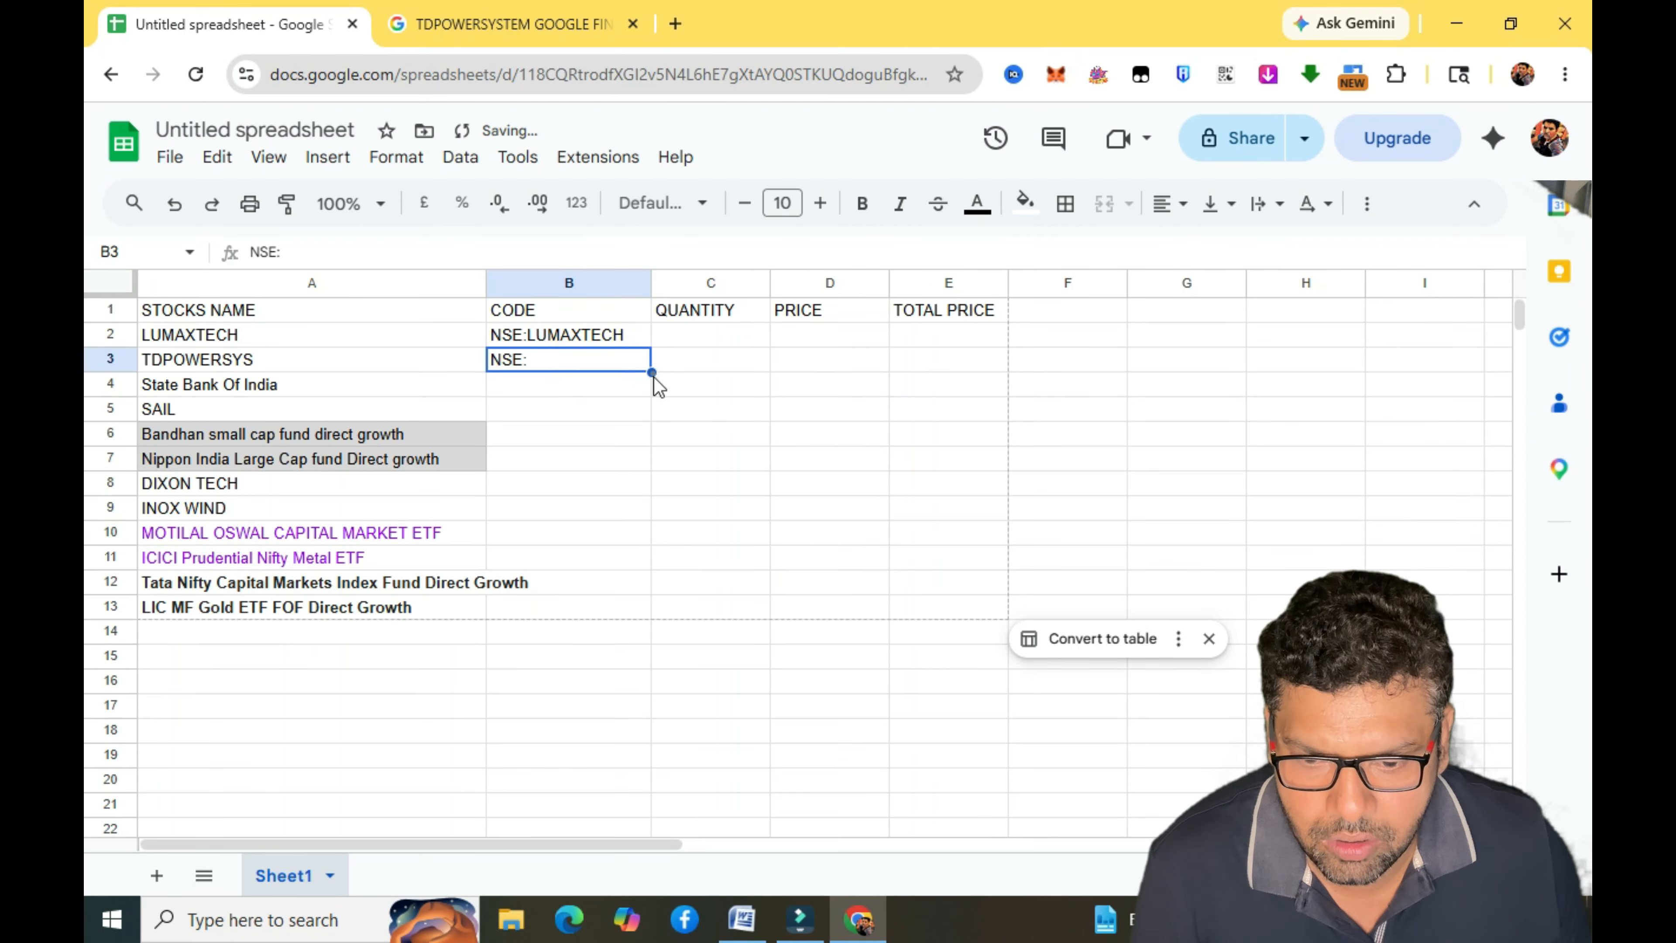
pyautogui.moveTo(652, 372); pyautogui.dragTo(643, 610)
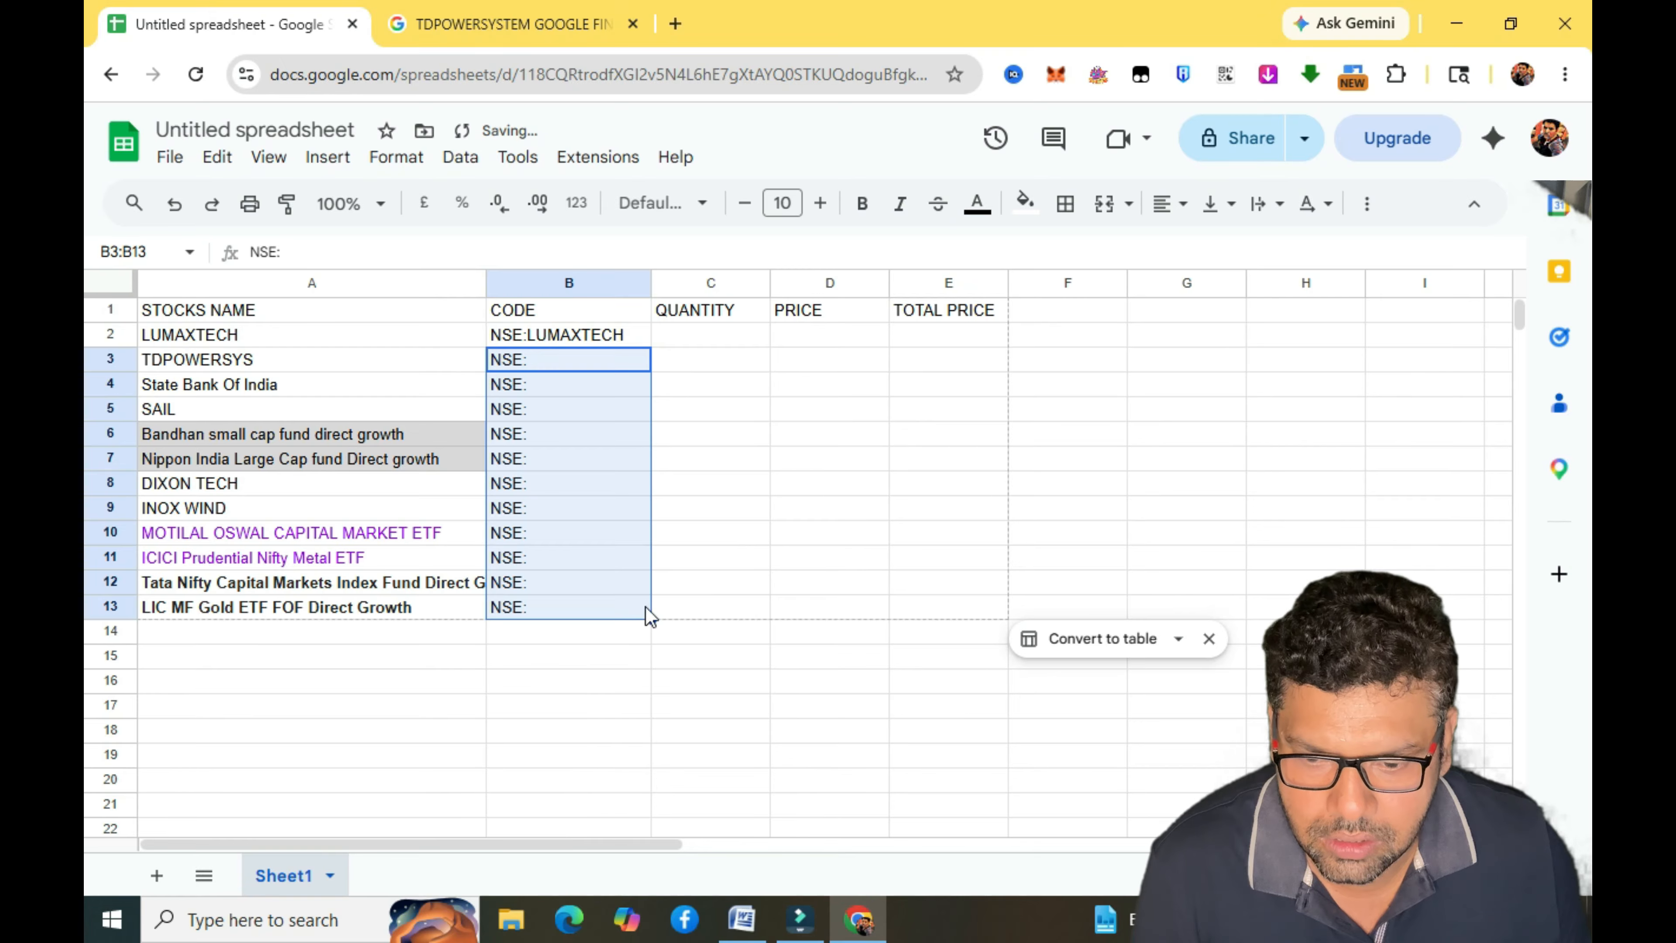
pyautogui.click(572, 436)
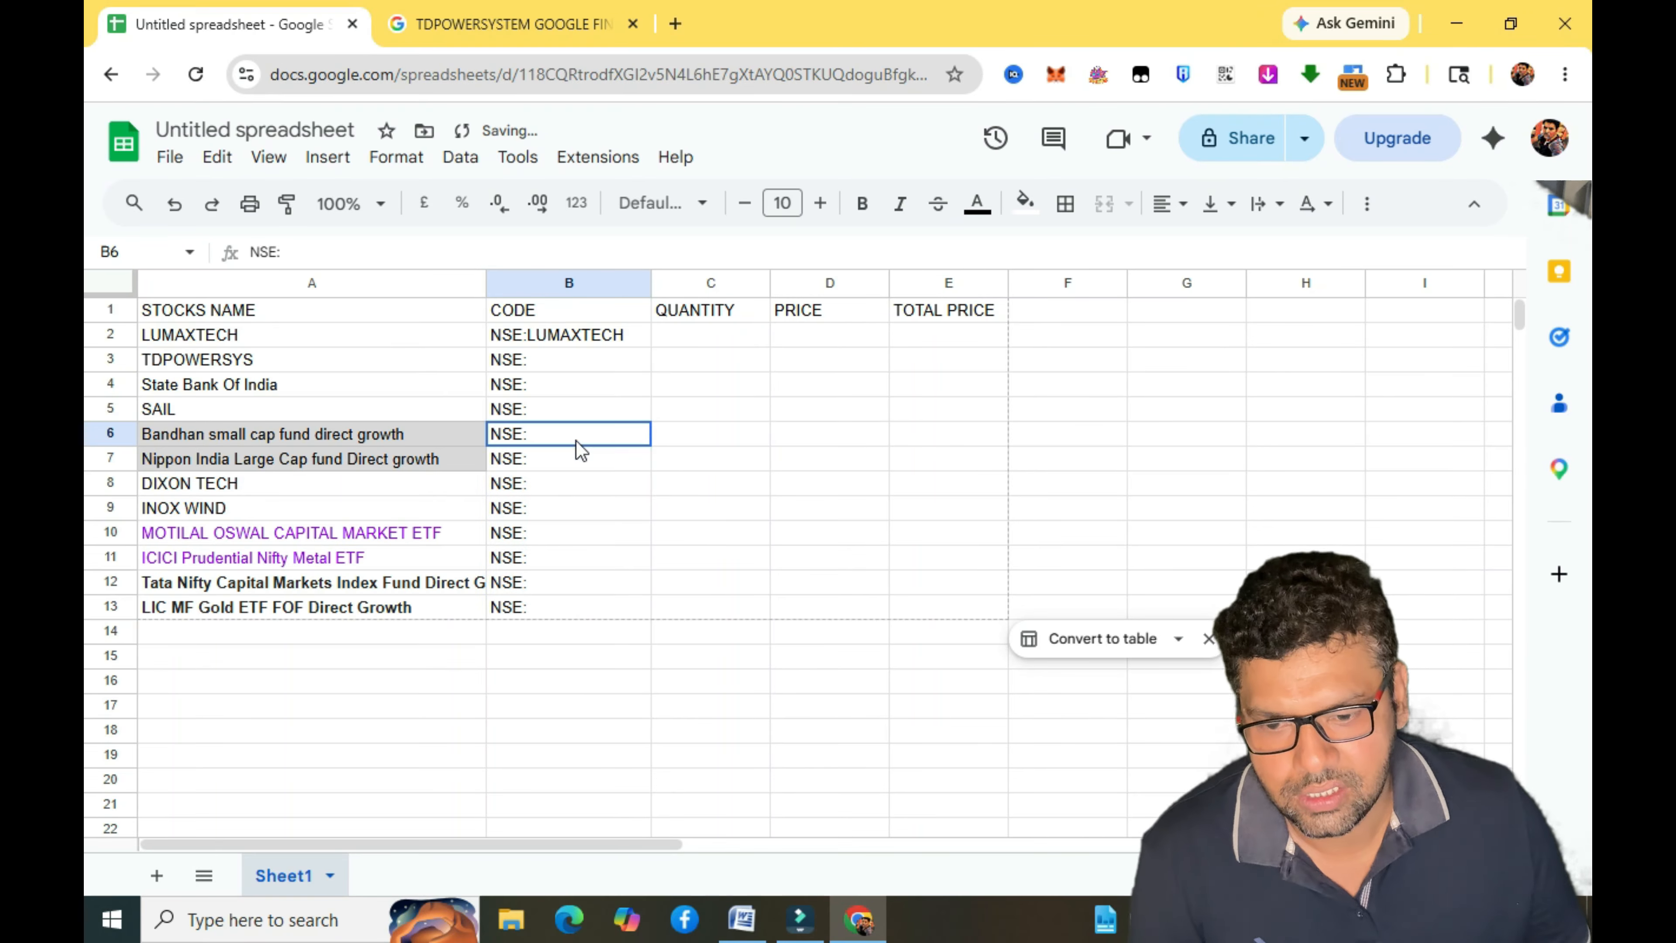
# Copy TDPOWERSYS from the Google search result and append it in cell B3 to give NSE:TDPOWERSYS.
pyautogui.click(496, 24)
pyautogui.moveTo(778, 364); pyautogui.dragTo(679, 359)
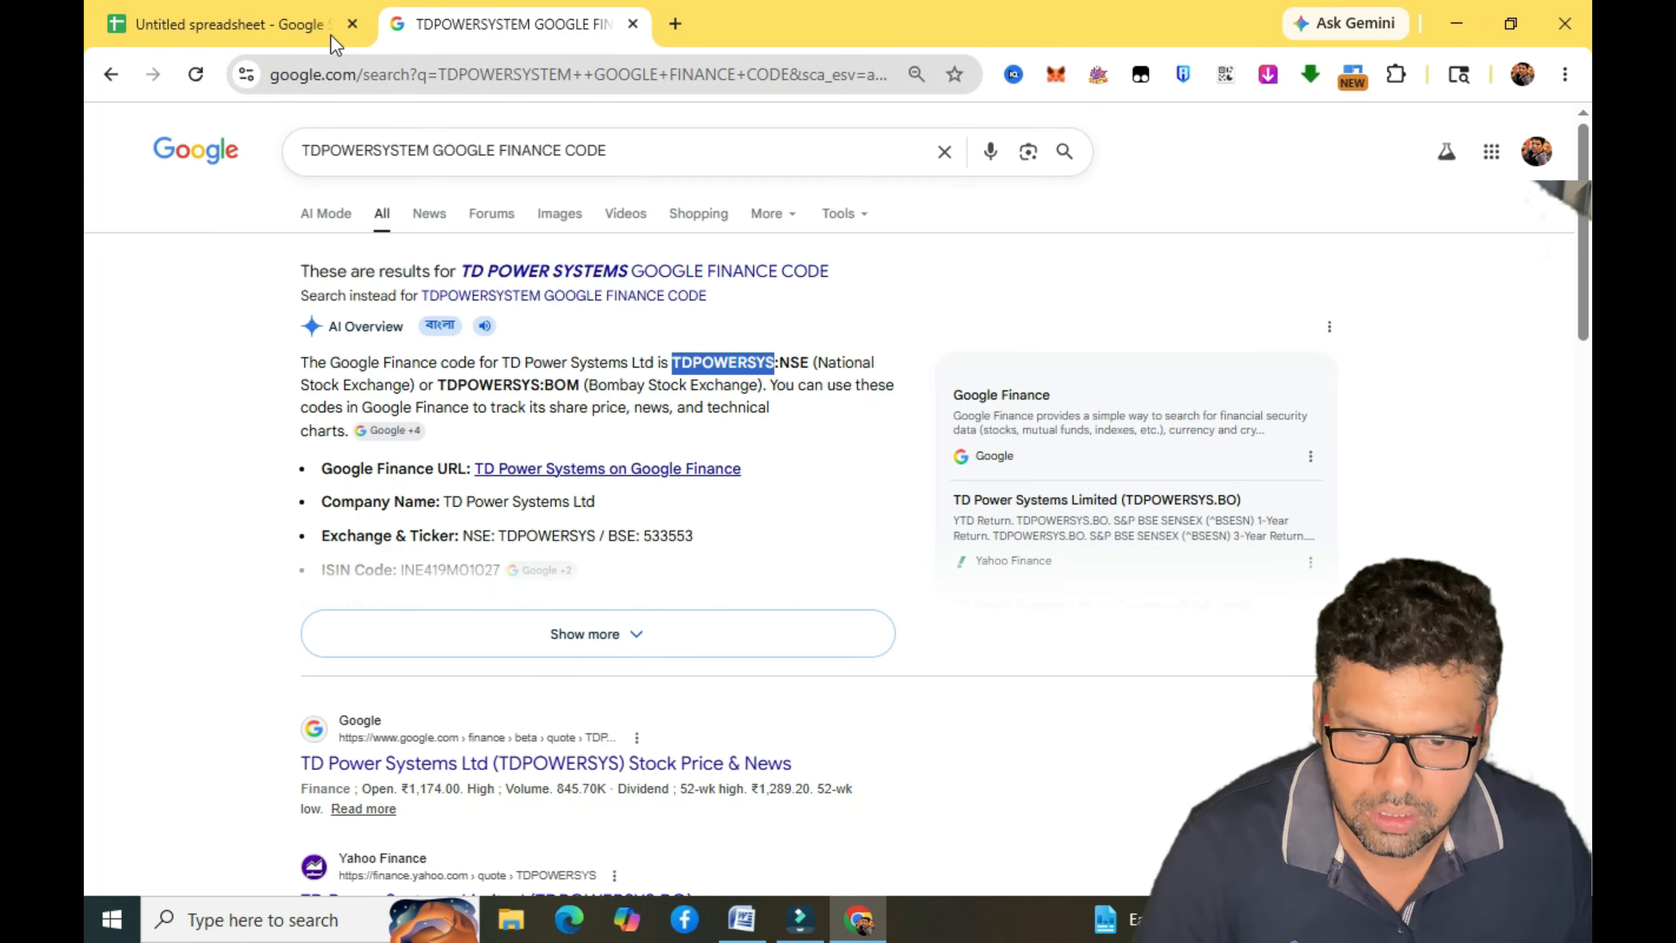
pyautogui.hotkey('ctrl', 'shift', 'Tab')
pyautogui.click(546, 370)
pyautogui.doubleClick(541, 359)
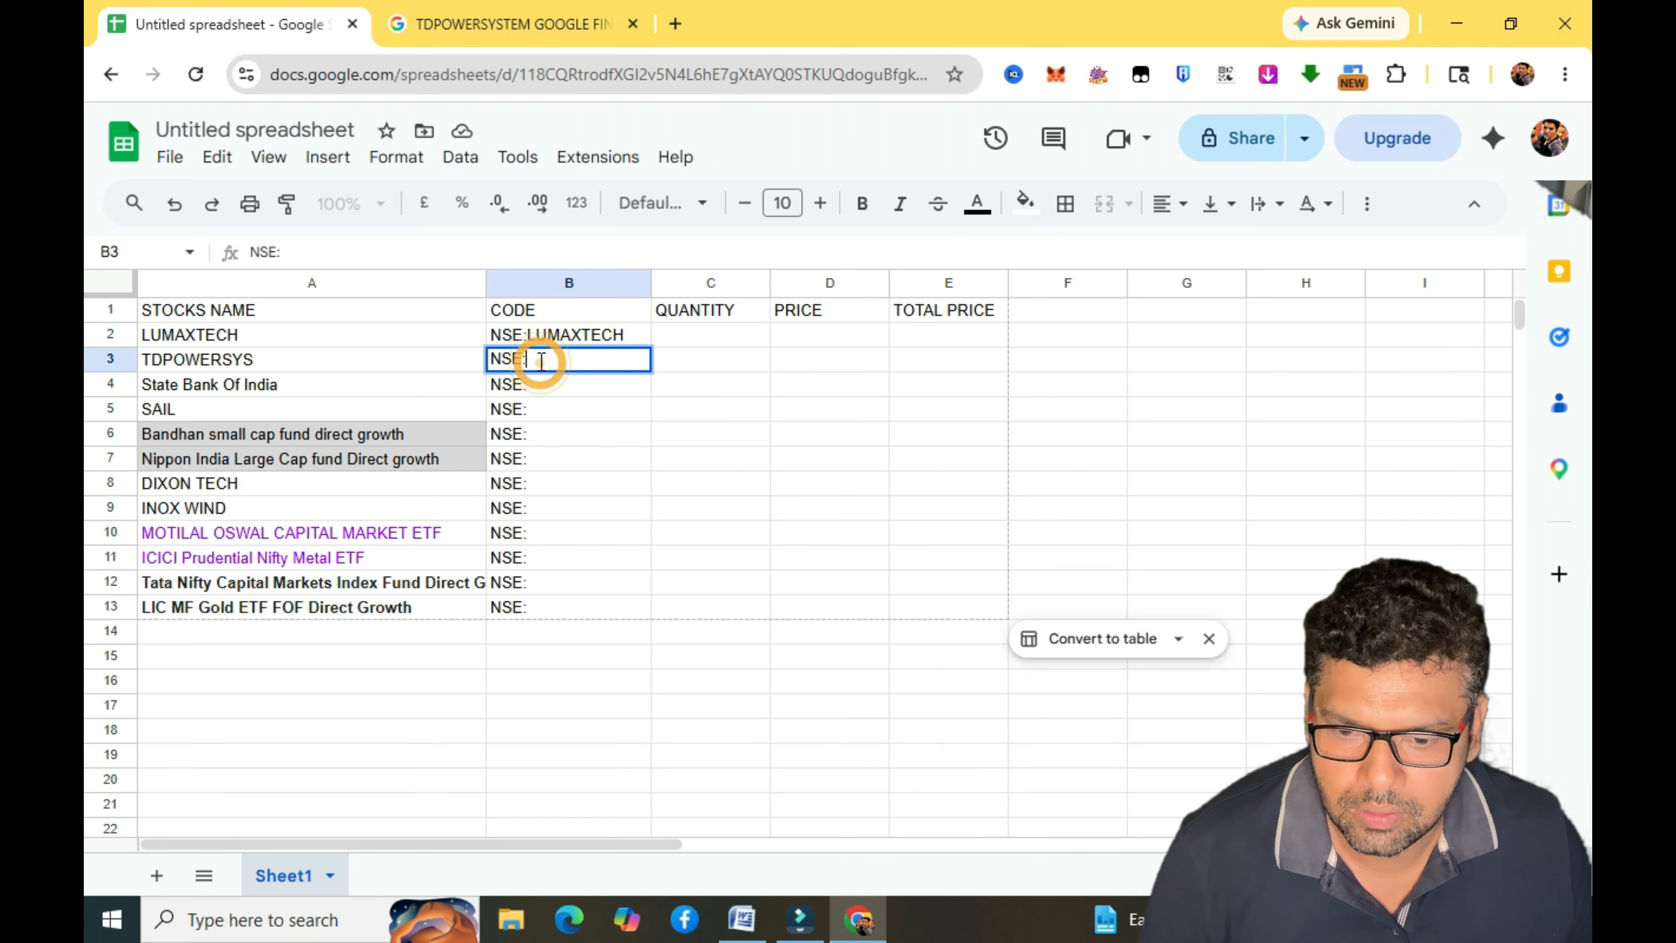
pyautogui.write('TDPOWERSYS')
pyautogui.moveTo(654, 564); pyautogui.dragTo(639, 556)
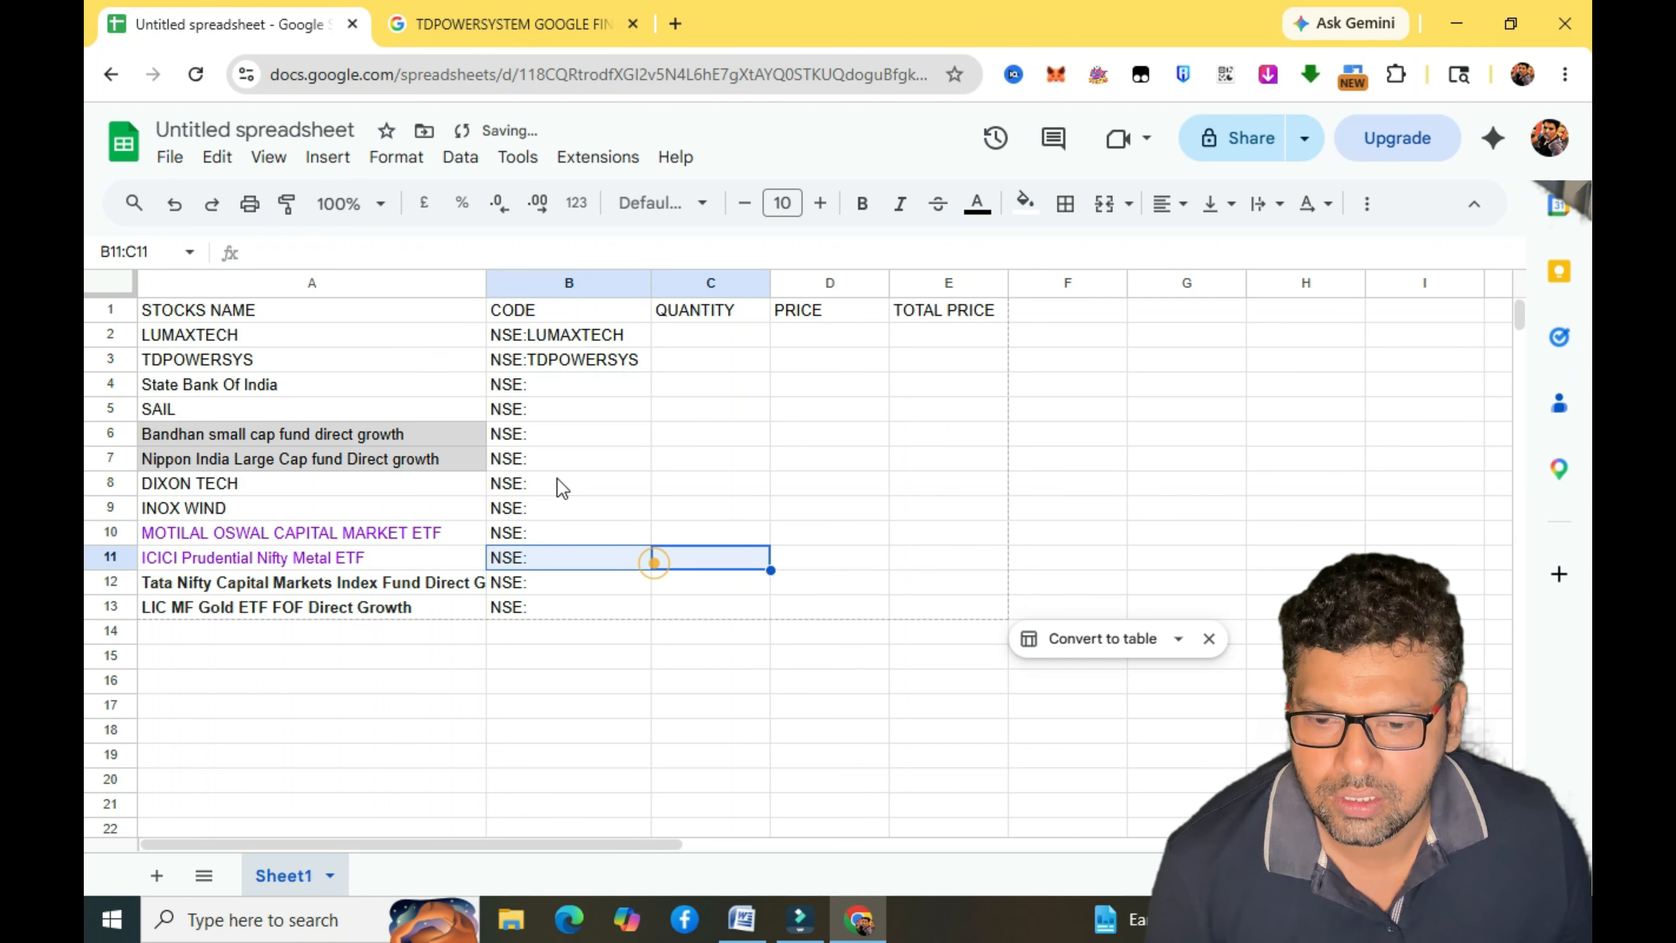
# Complete the codes in cells B4 and B5 as NSE:SBI and NSE:SAIL.
pyautogui.click(531, 384)
pyautogui.doubleClick(548, 384)
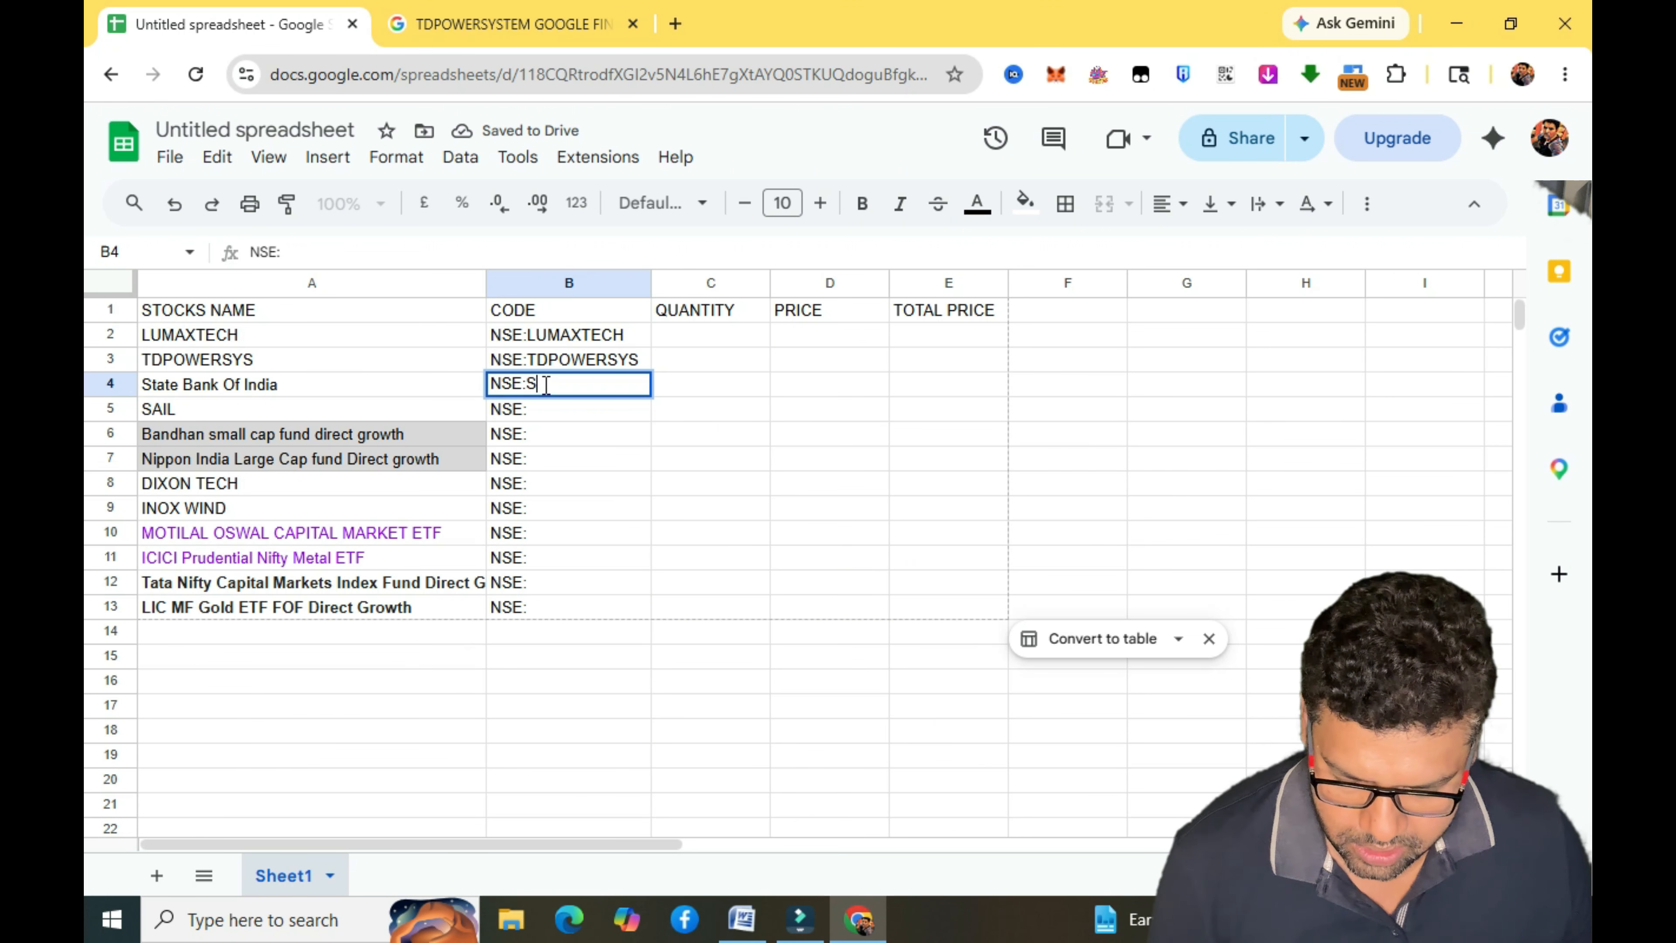
pyautogui.write('SBI')
pyautogui.click(683, 532)
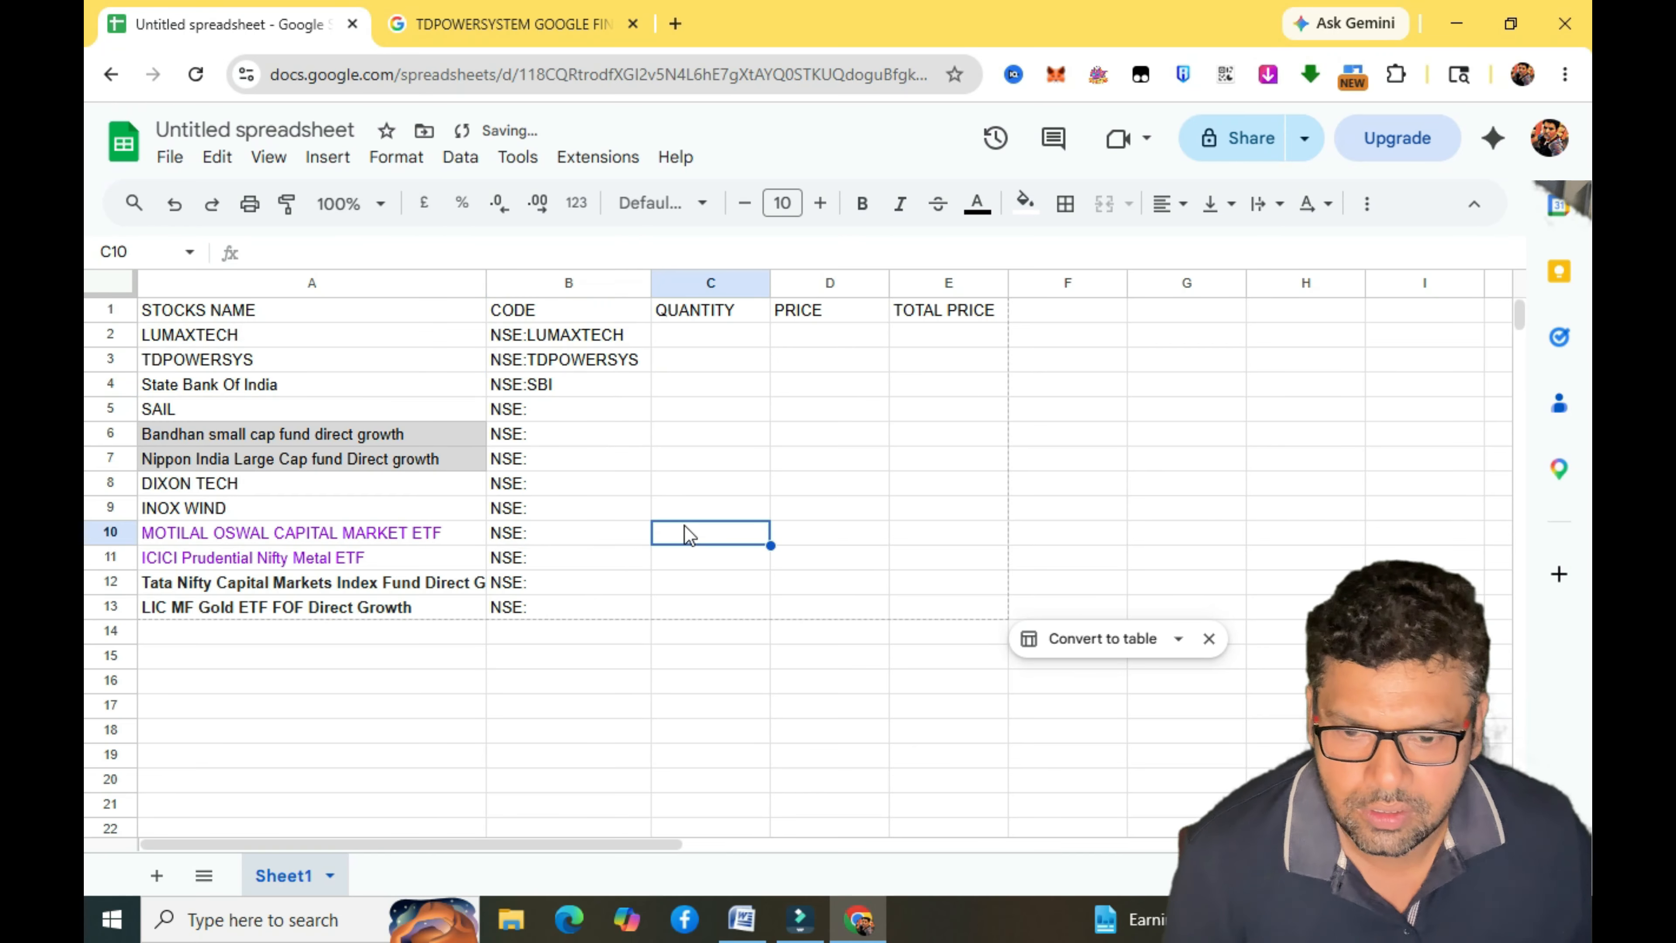
pyautogui.click(557, 416)
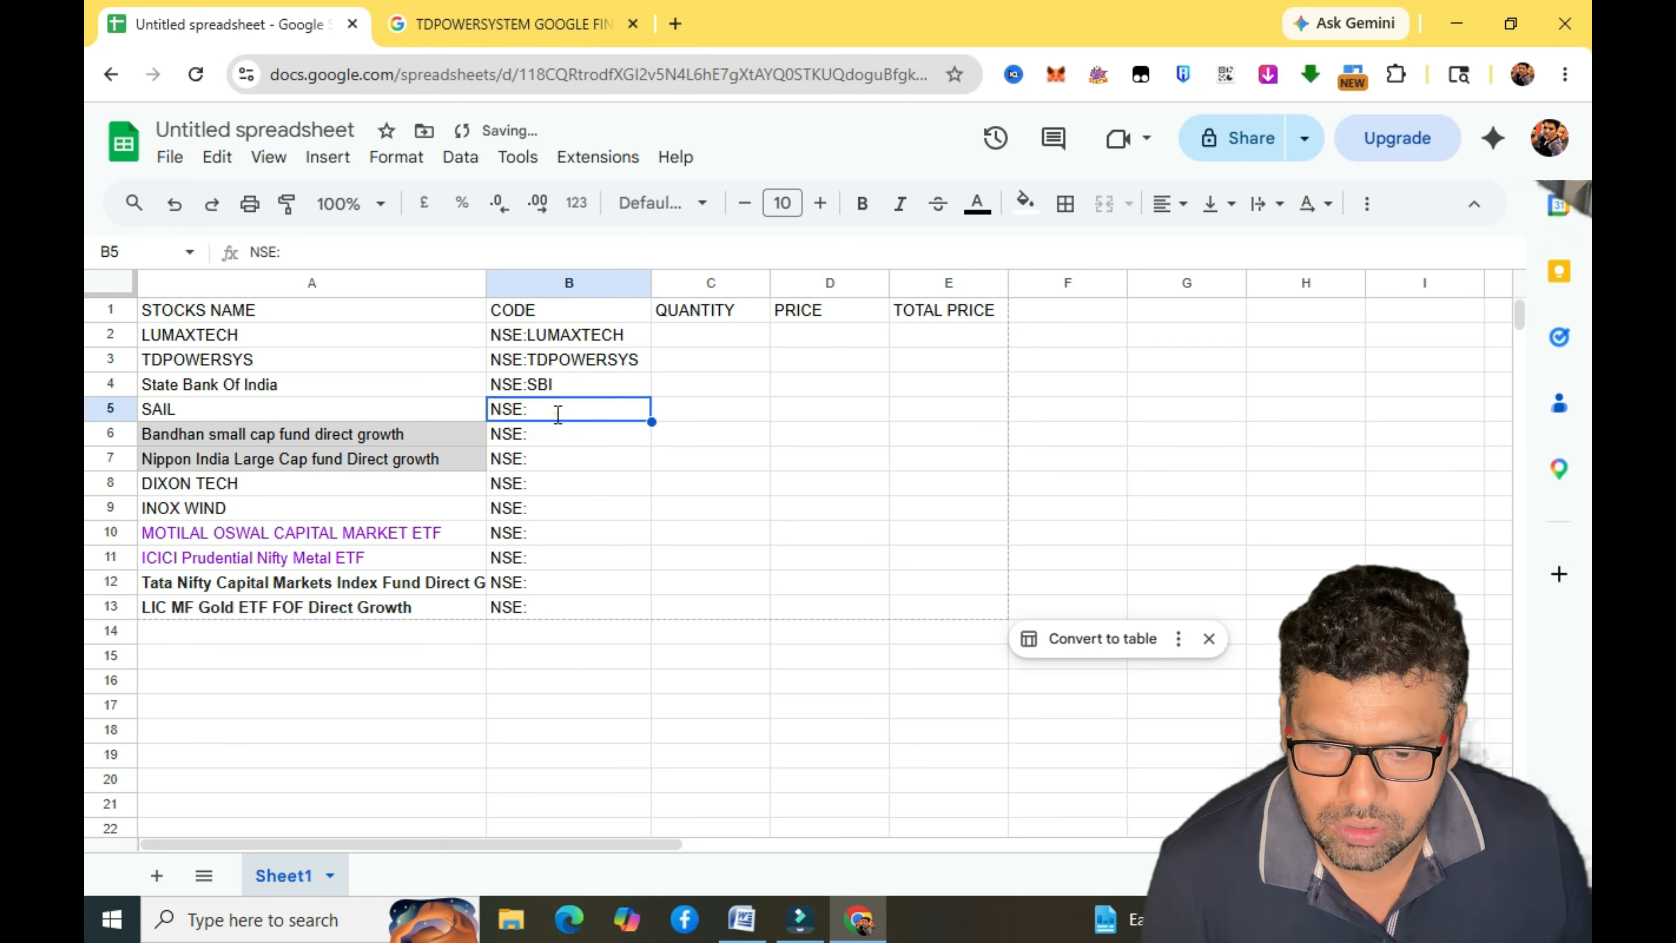
pyautogui.doubleClick(560, 414)
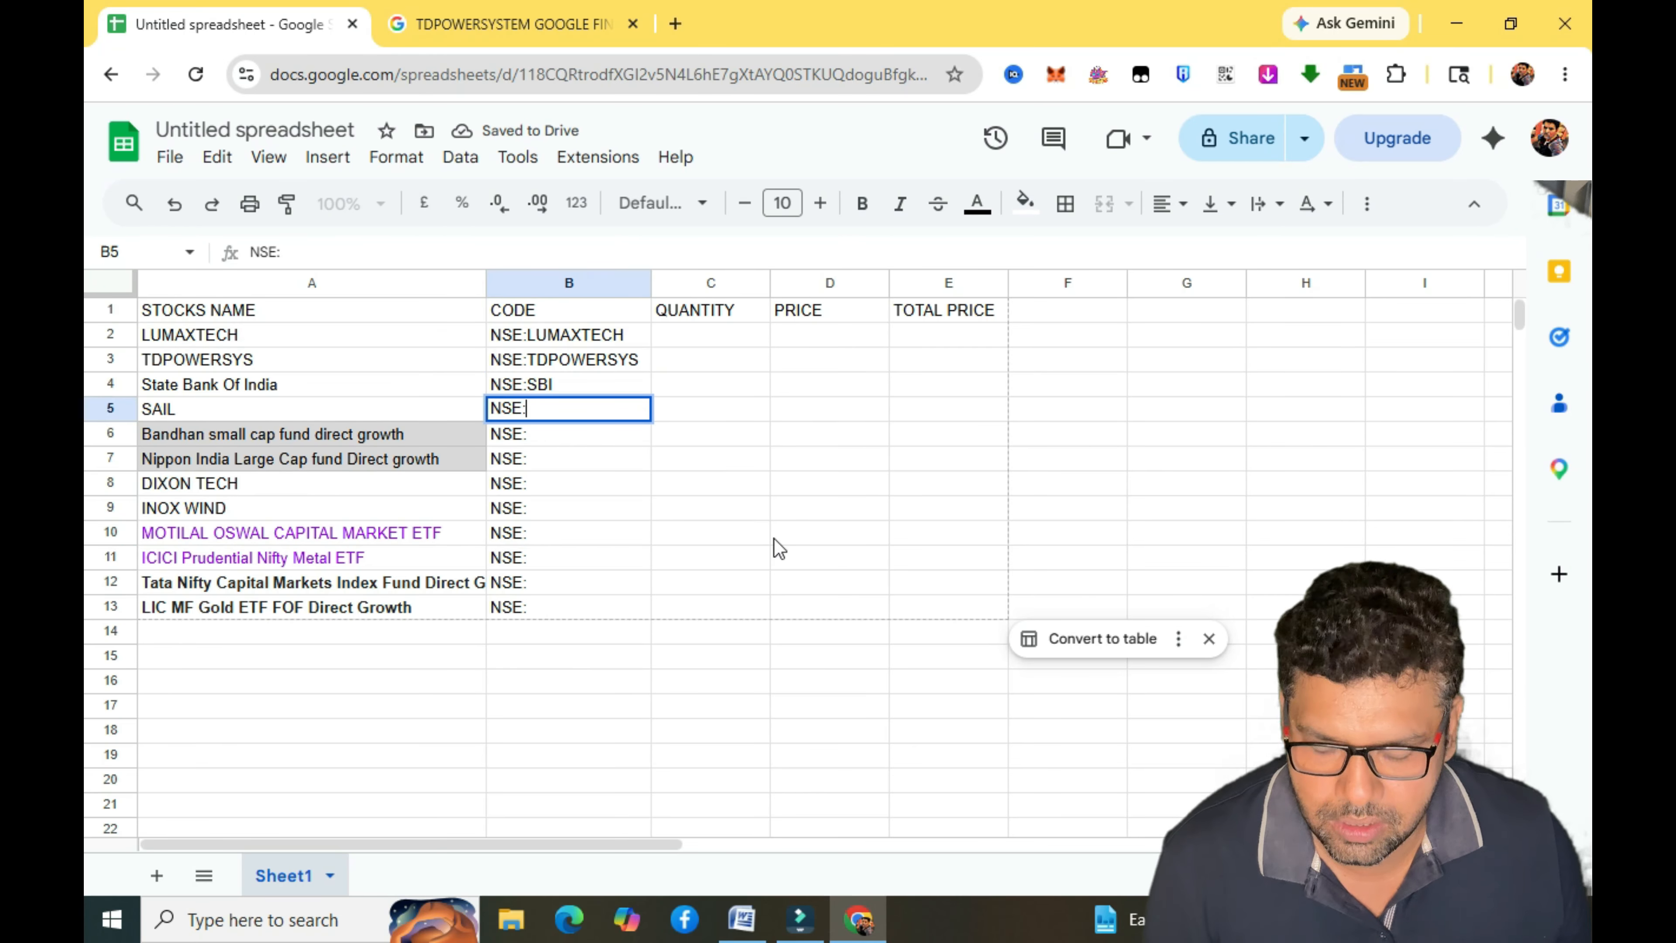
pyautogui.write('SAIL')
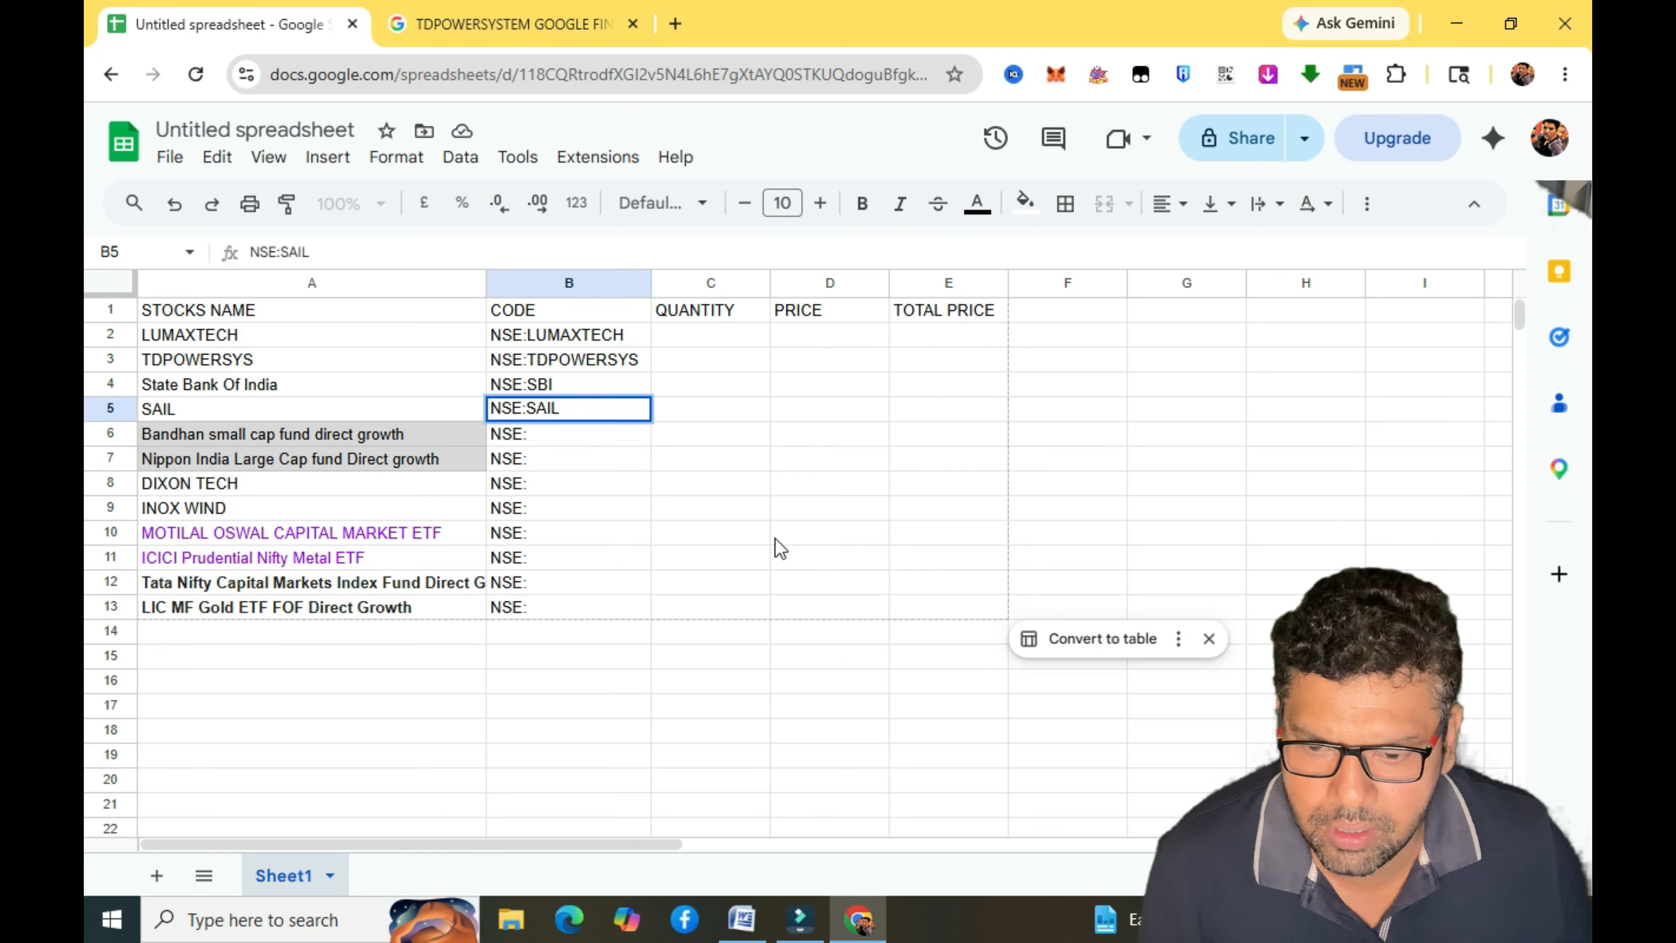
# Search Google for "Bandhan small cap fund direct growth GOOGLE FINANCE CODE" using the fund name from cell A6.
pyautogui.click(286, 432)
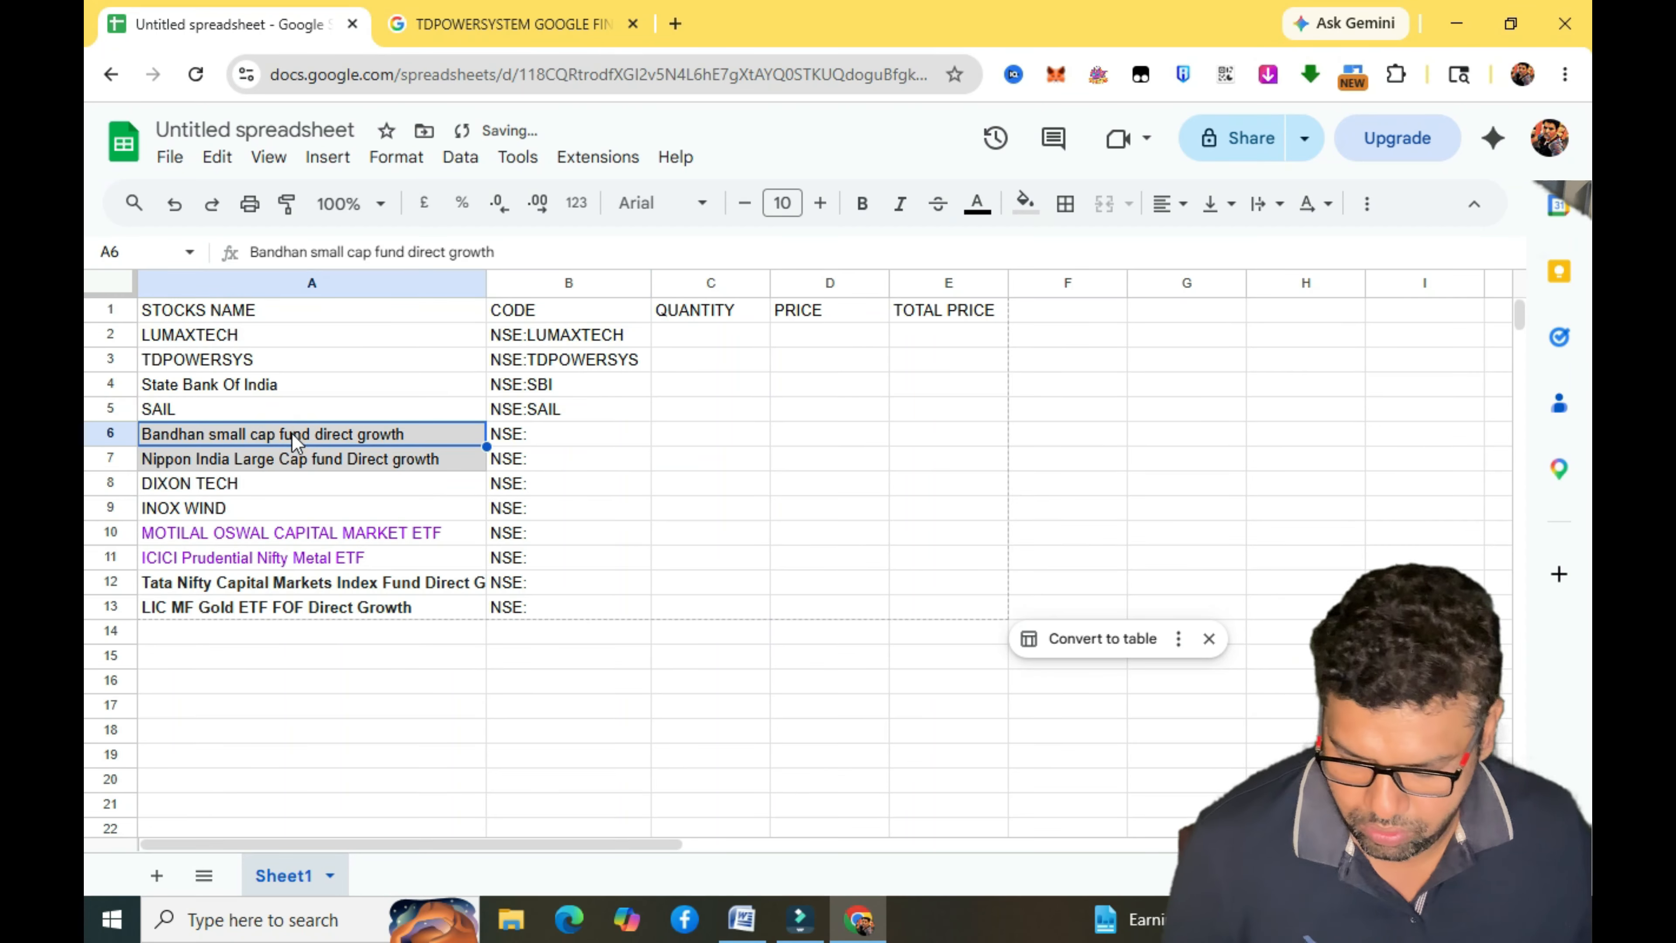
pyautogui.click(456, 27)
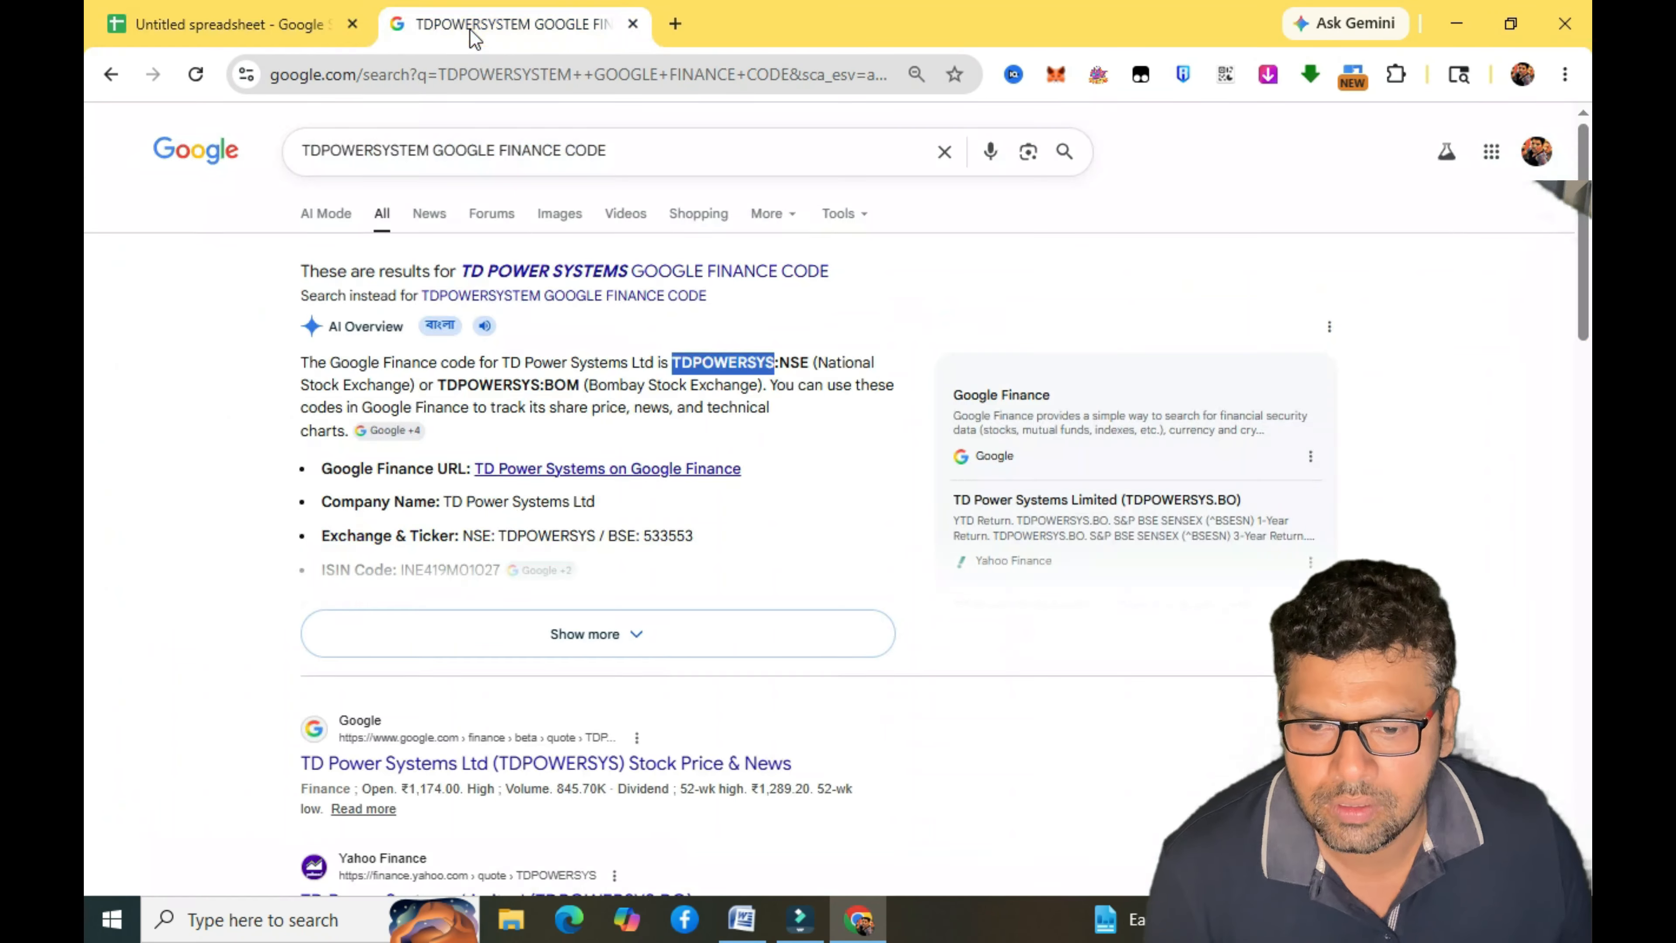
pyautogui.moveTo(429, 150); pyautogui.dragTo(274, 151)
pyautogui.write('Bandhan small cap fund direct growth')
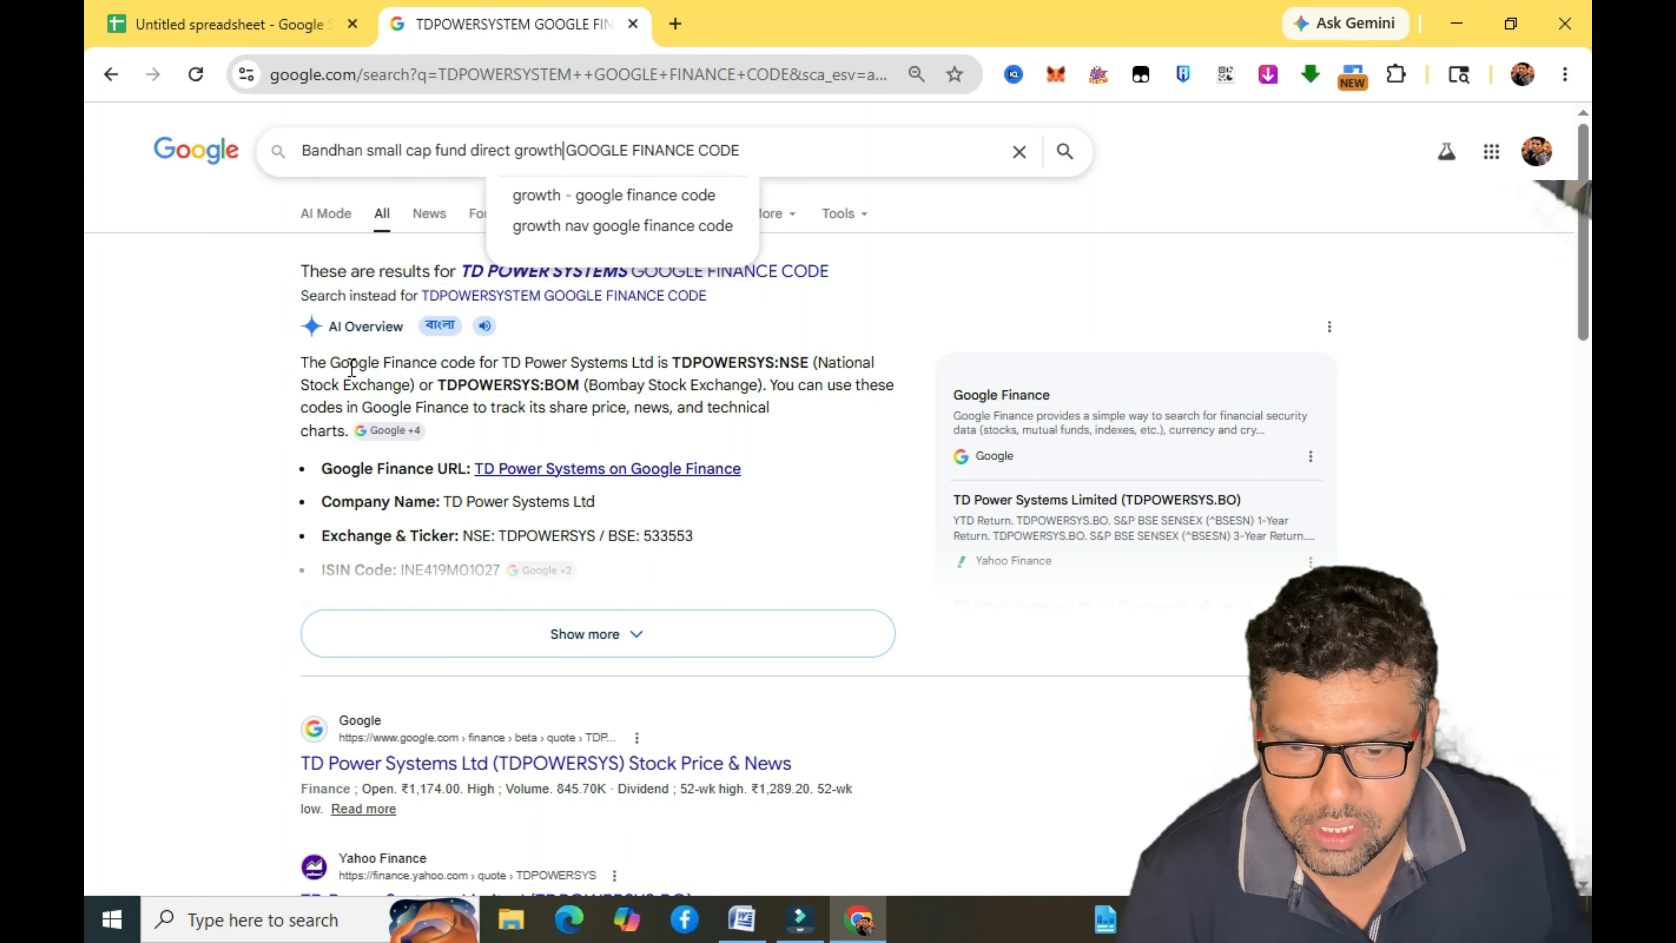
pyautogui.press('Return')
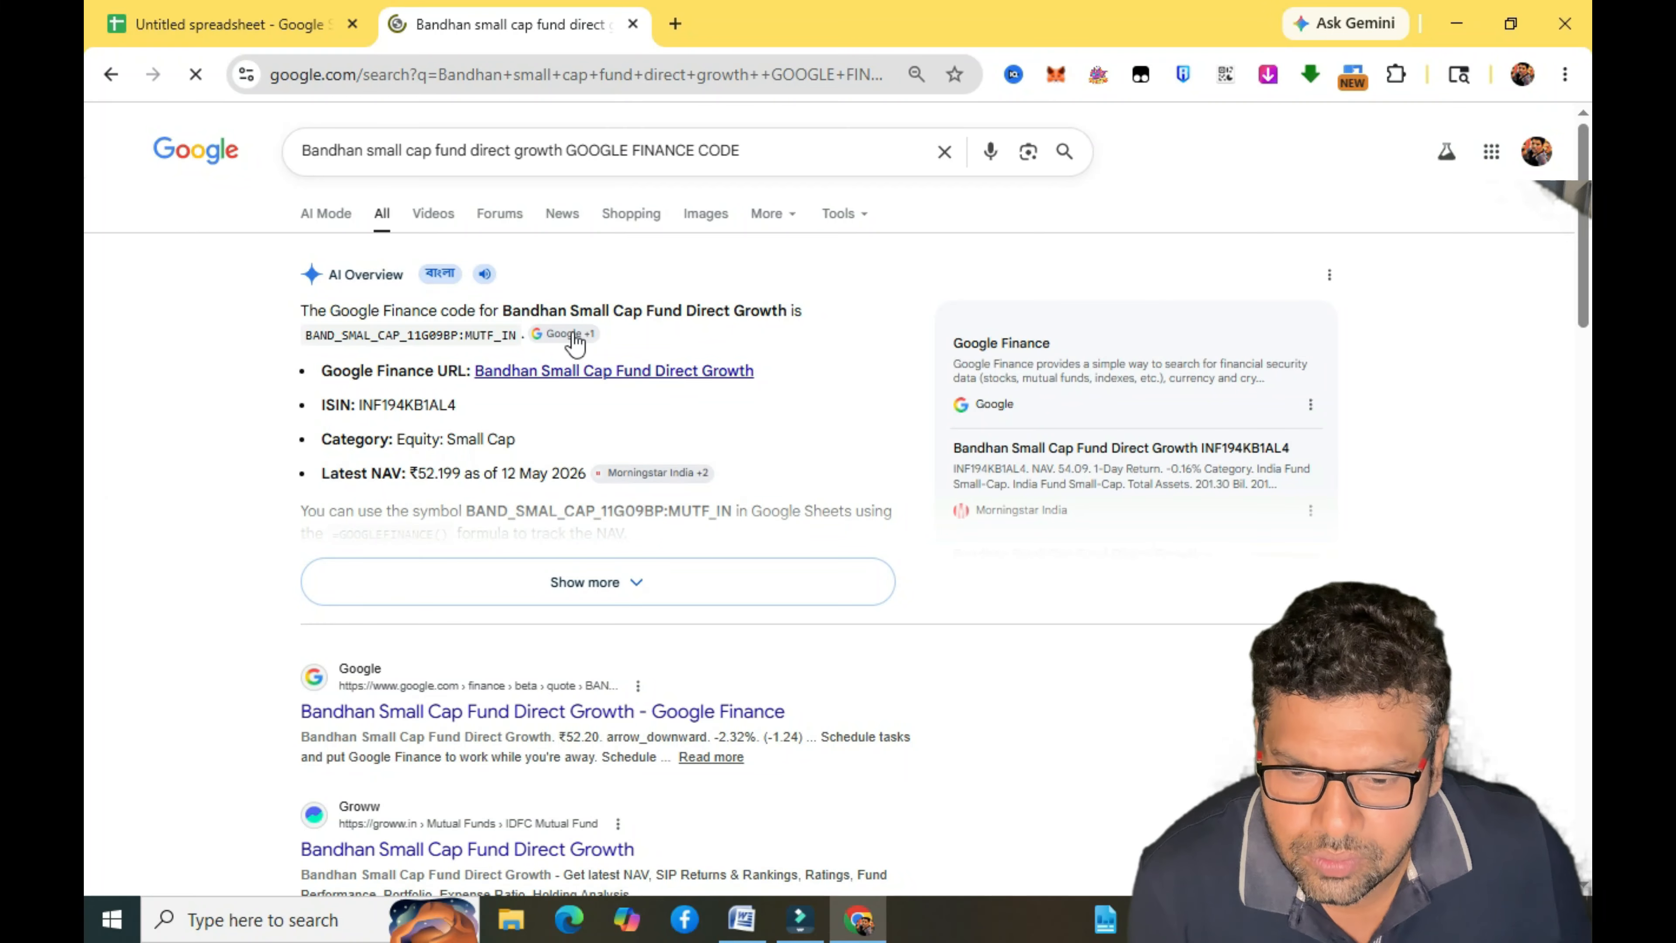
# Copy the prefix MUTF_IN from the AI Overview and paste it over the contents of cells B6 and B7.
pyautogui.moveTo(466, 334); pyautogui.dragTo(518, 335)
pyautogui.hotkey('ctrl', 'c')
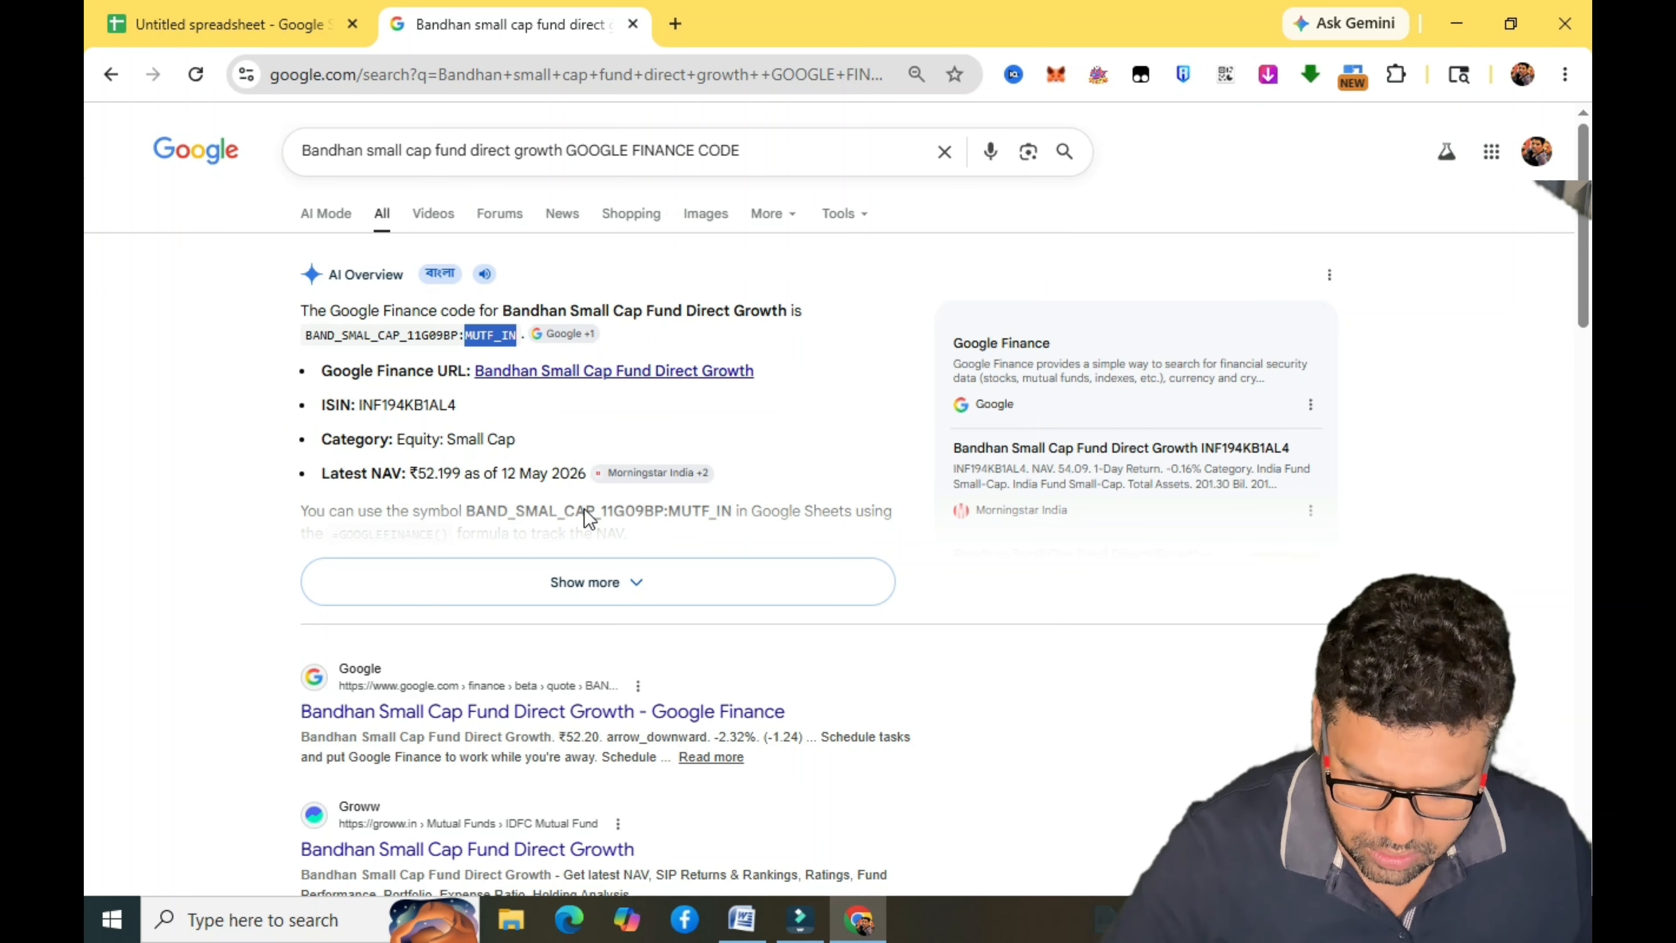
pyautogui.click(260, 26)
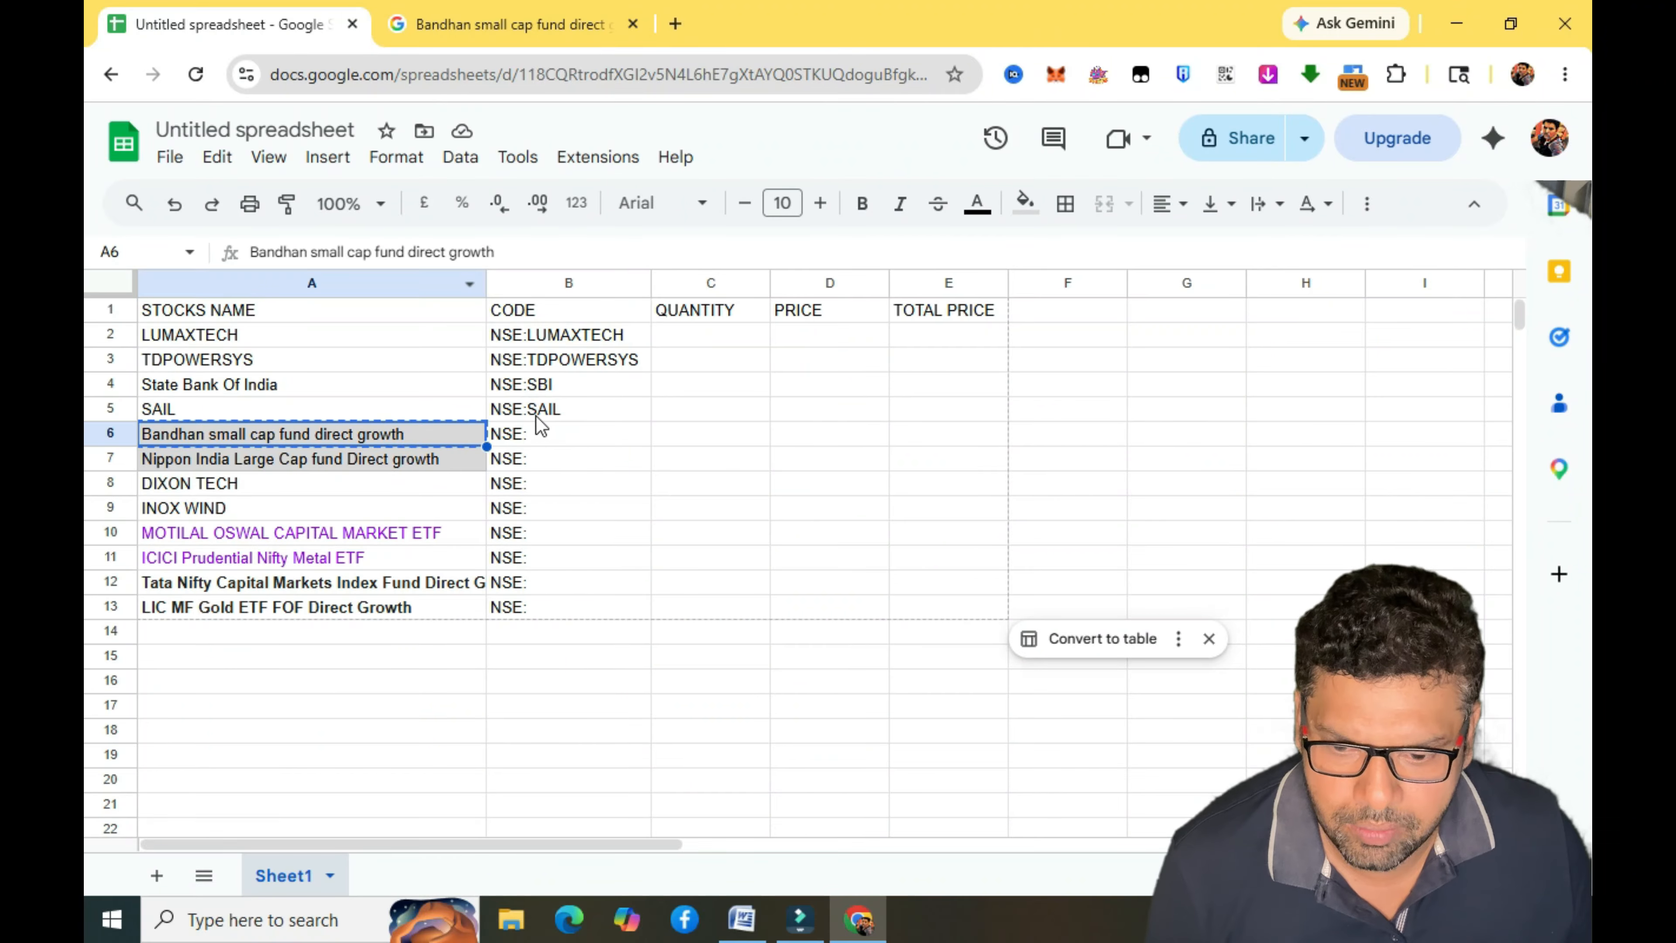
pyautogui.click(528, 434)
pyautogui.hotkey('ctrl', 'v')
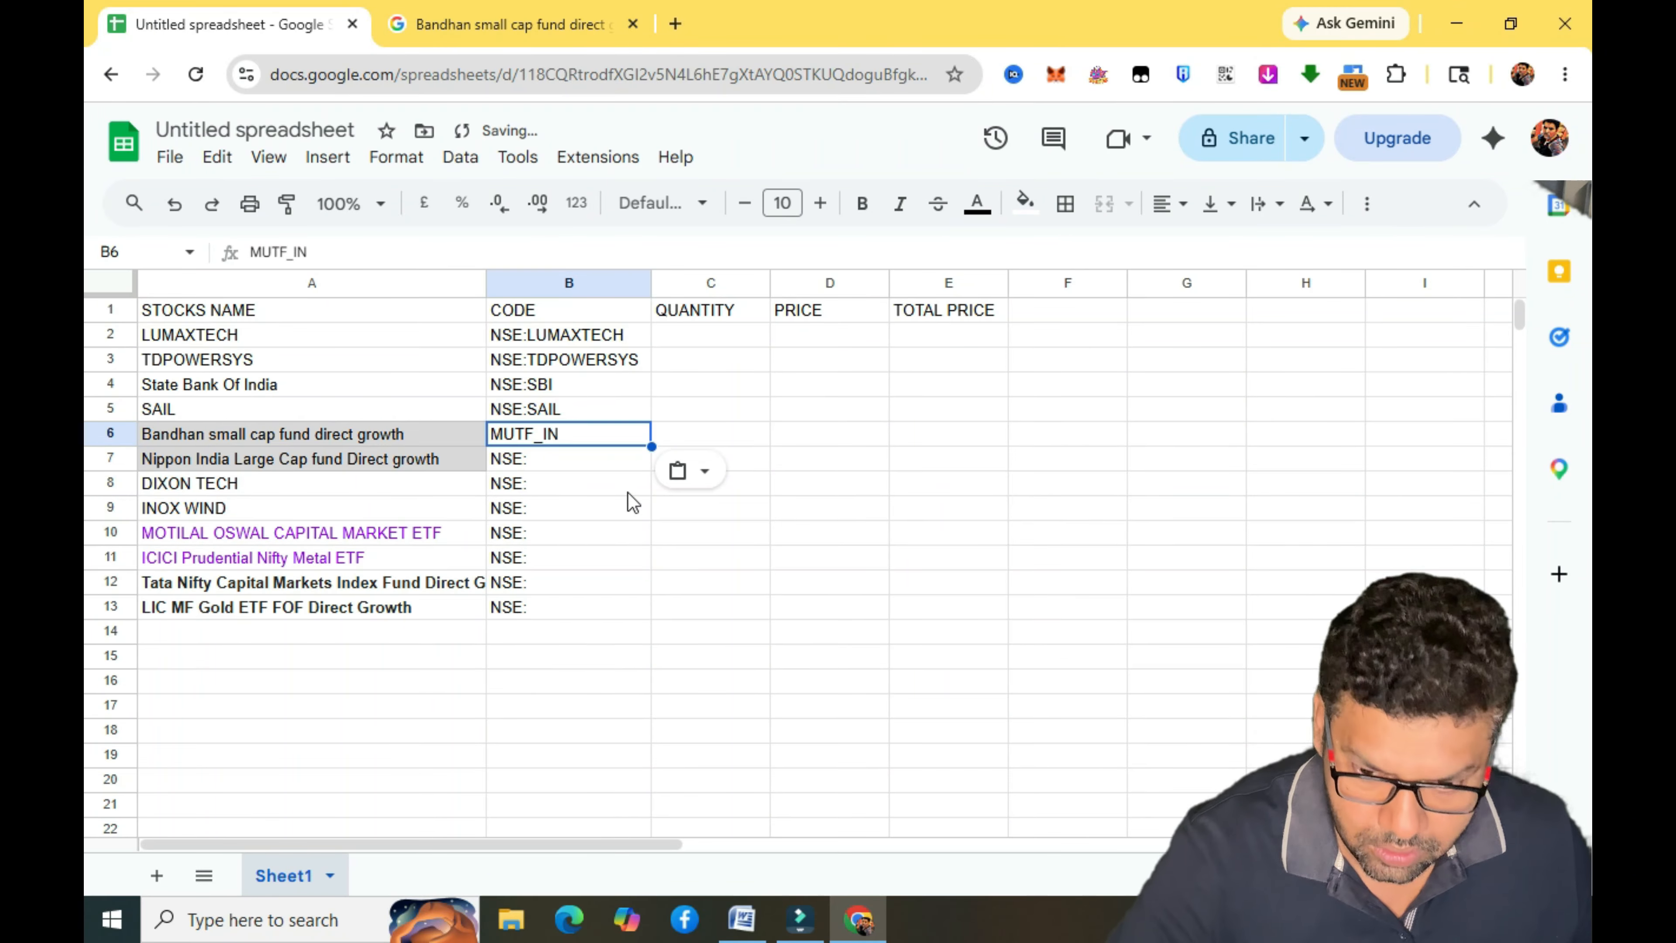
pyautogui.click(534, 462)
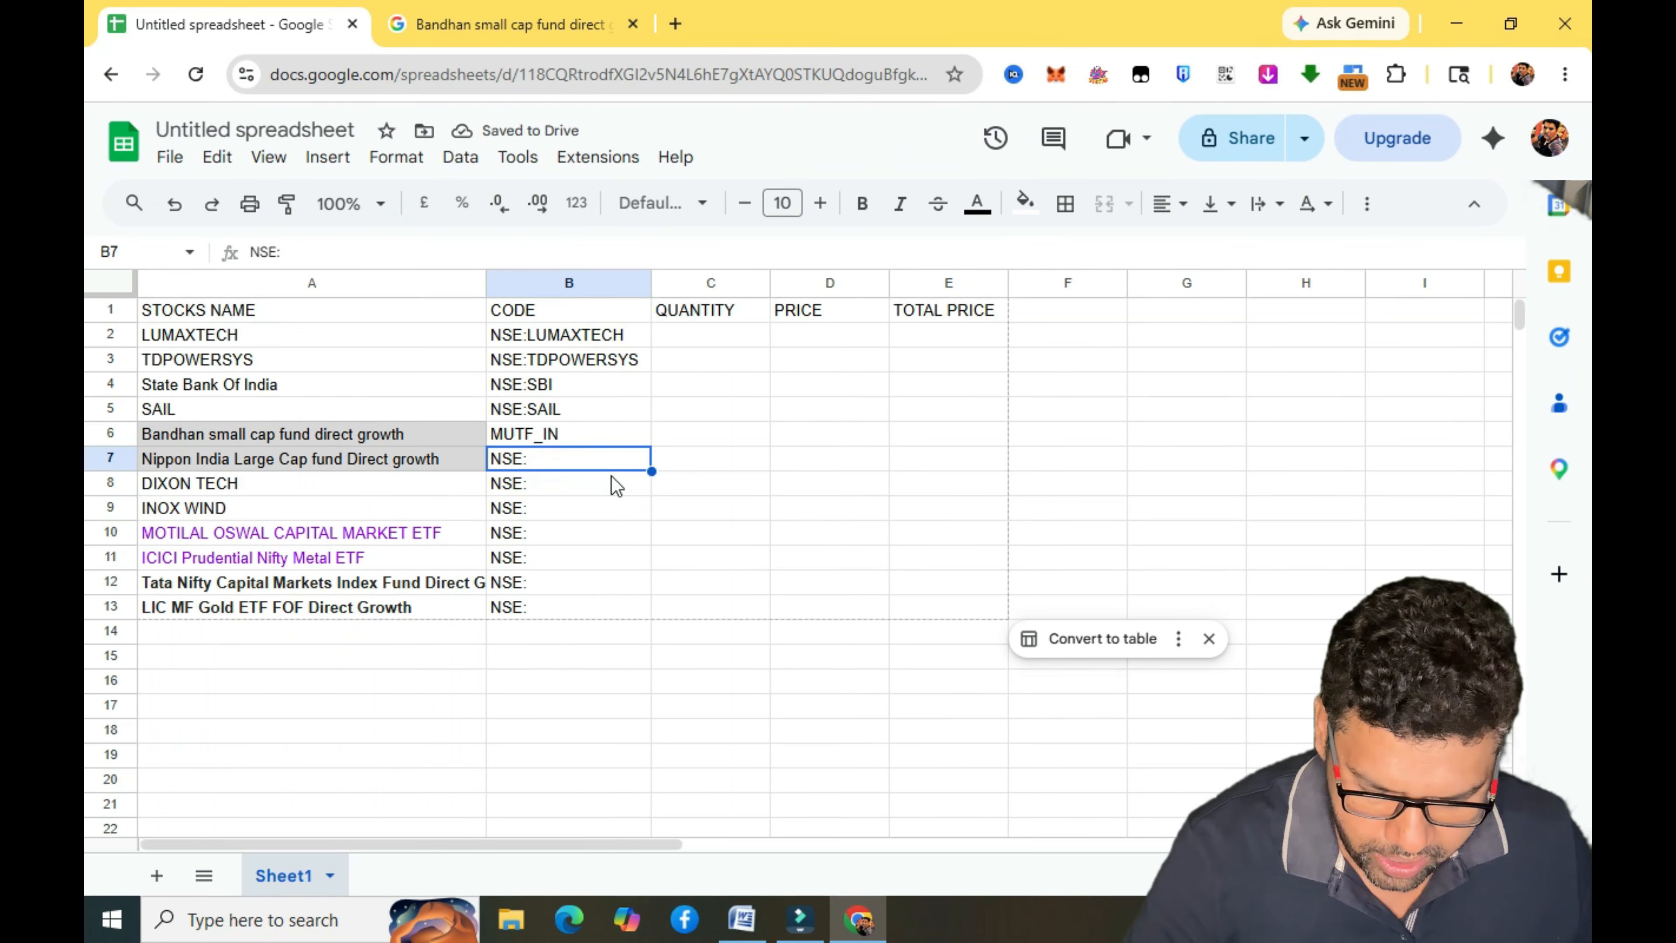
pyautogui.hotkey('ctrl', 'v')
# Complete cell B6 as MUTF_IN:BAND_SMAL_CAP_11G09BP with the code copied from the AI Overview, and add a colon after MUTF_IN in cell B7.
pyautogui.click(437, 28)
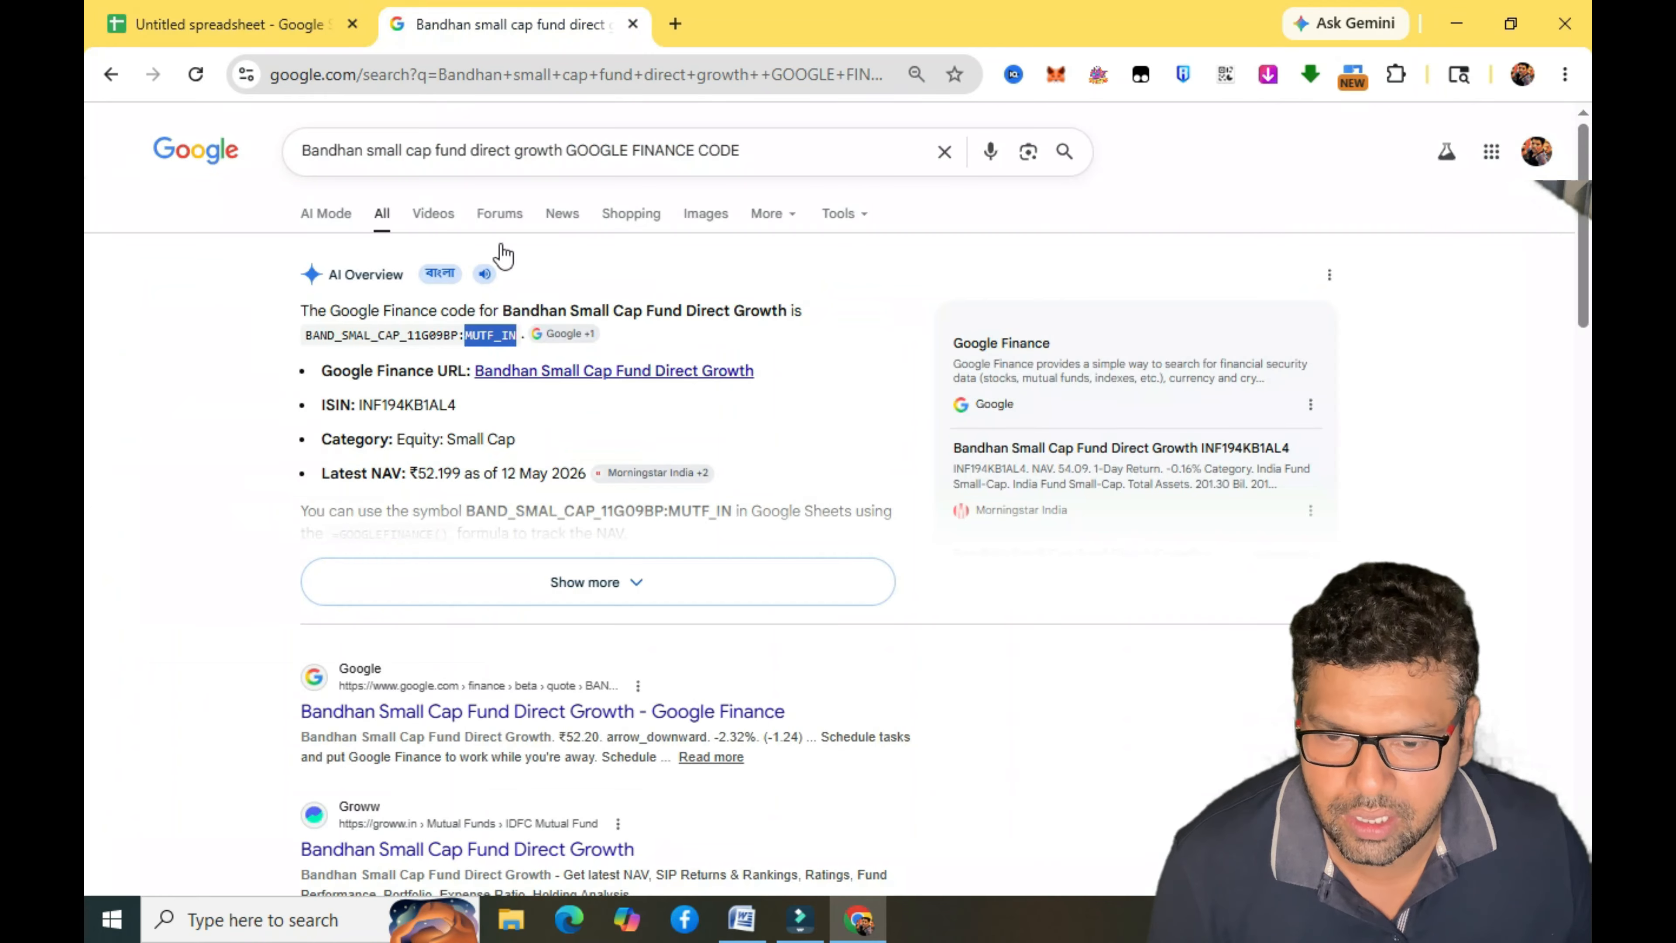
pyautogui.moveTo(461, 335); pyautogui.dragTo(305, 340)
pyautogui.hotkey('ctrl', 'c')
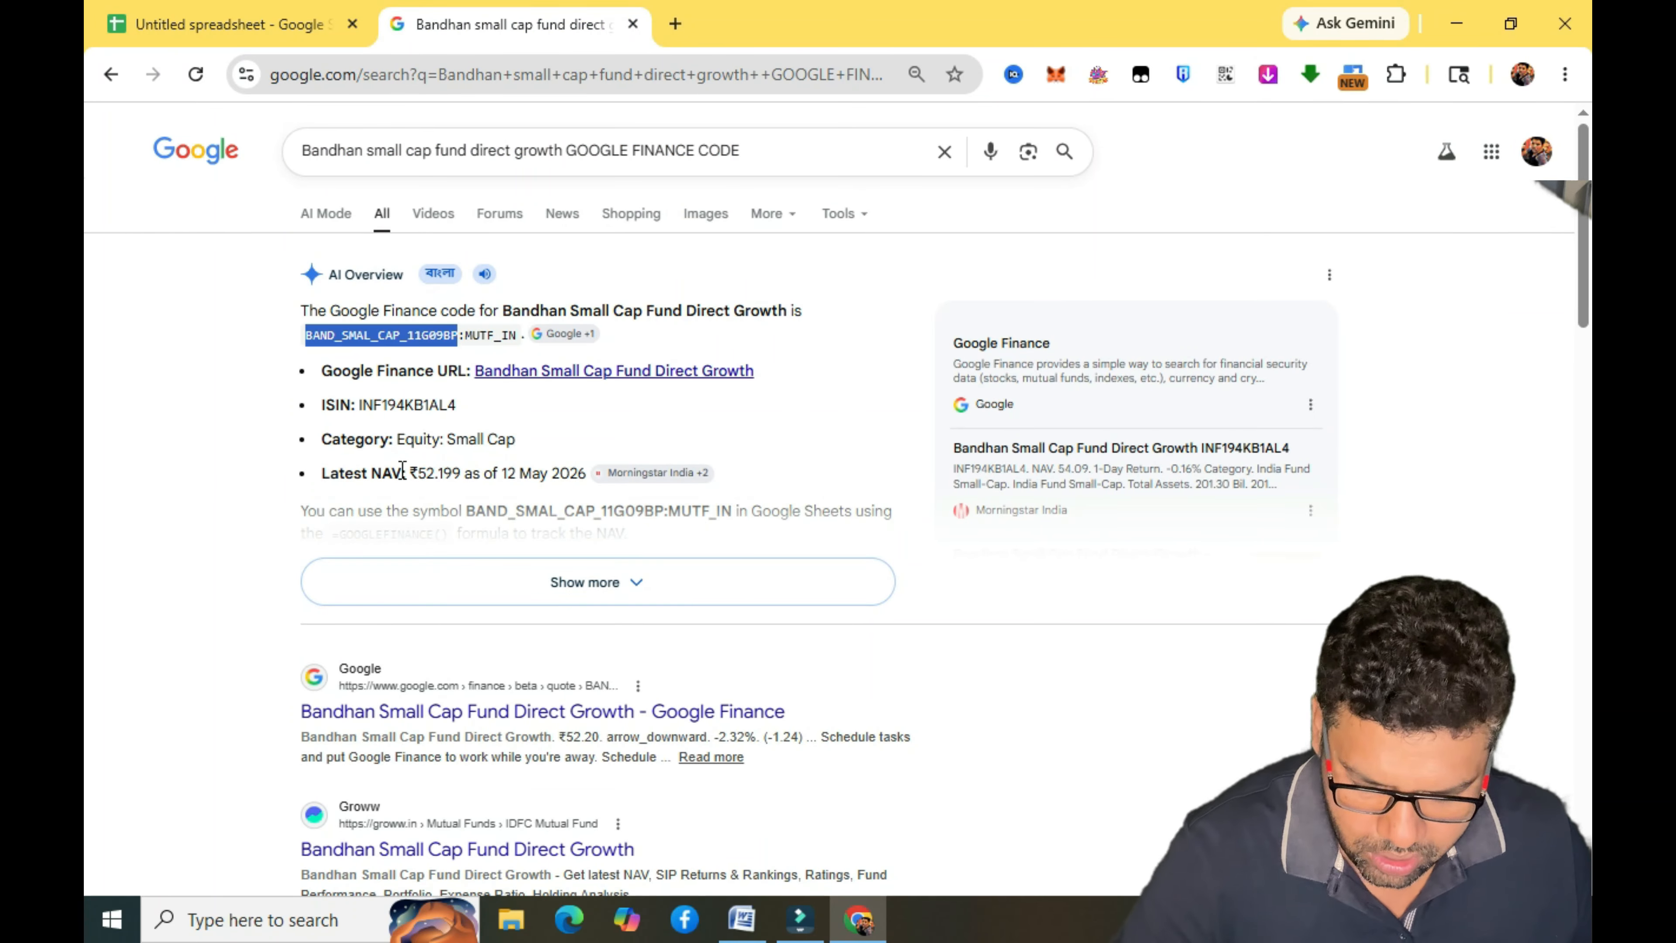
pyautogui.click(290, 27)
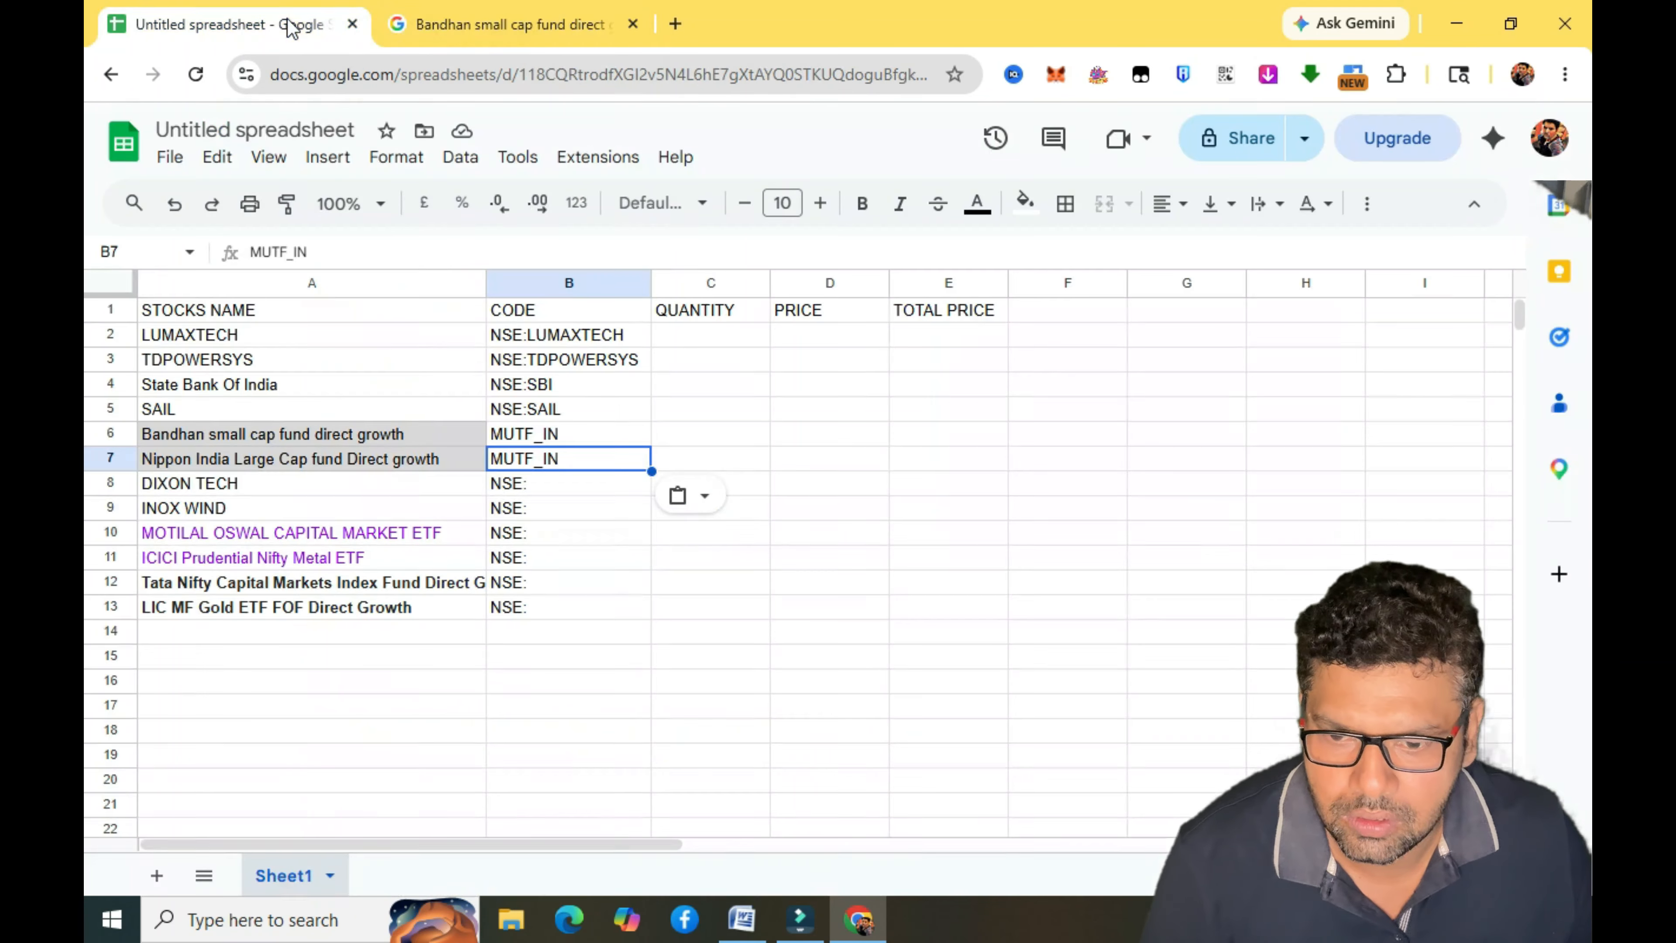
pyautogui.doubleClick(574, 434)
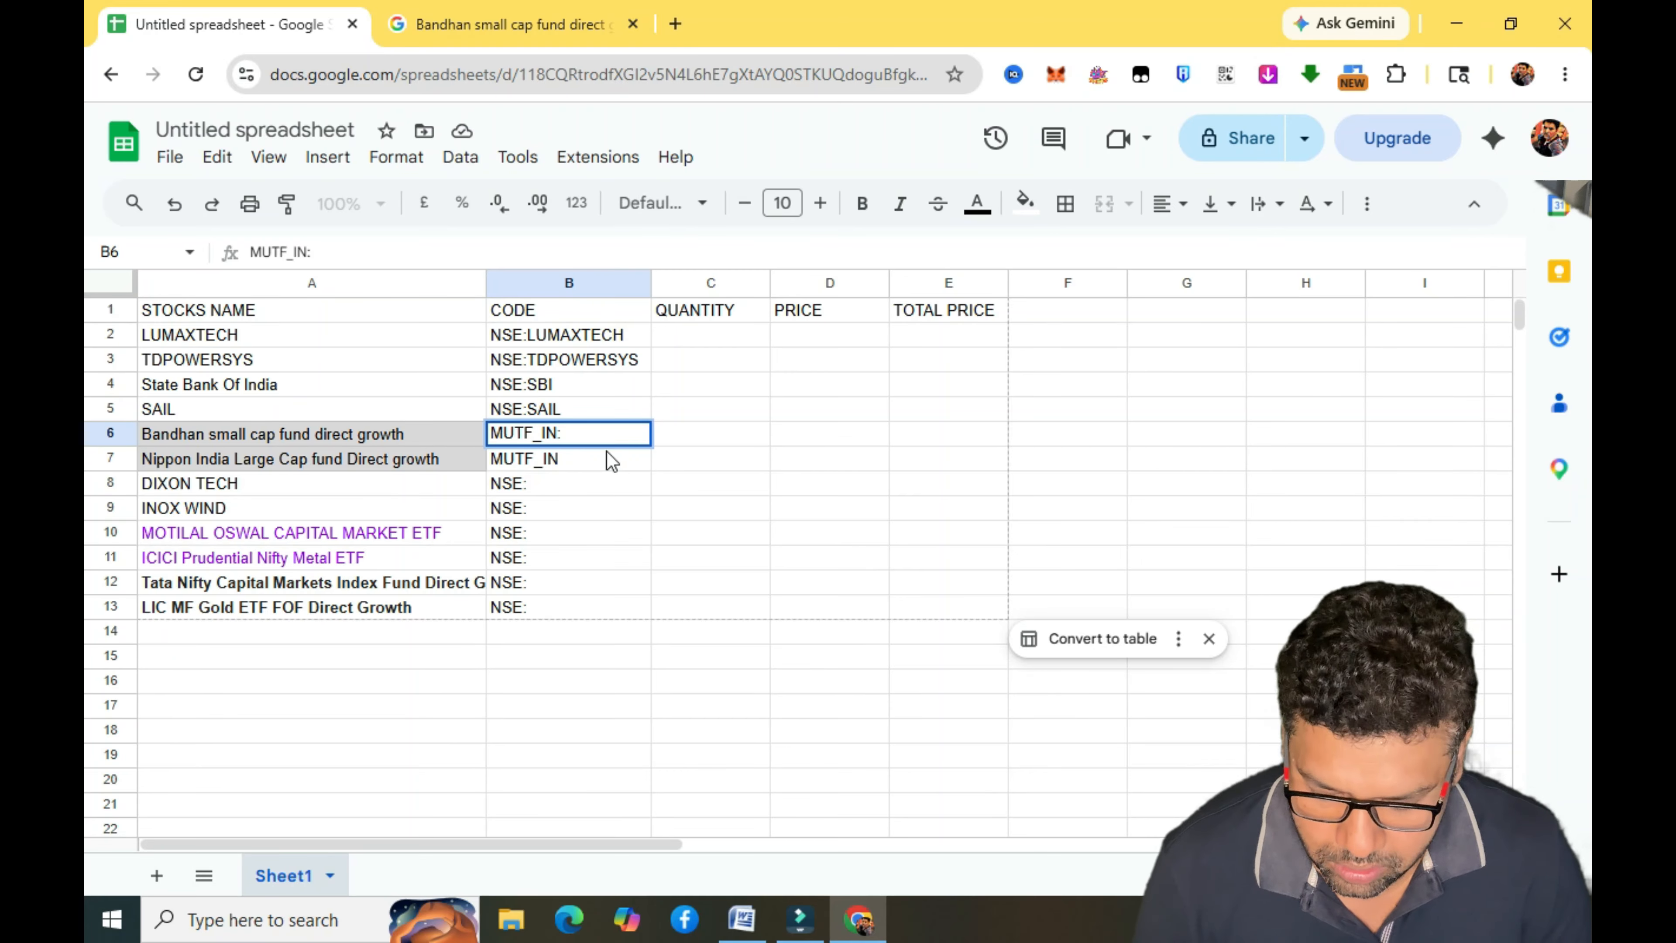
pyautogui.hotkey('ctrl', 'v')
pyautogui.click(684, 525)
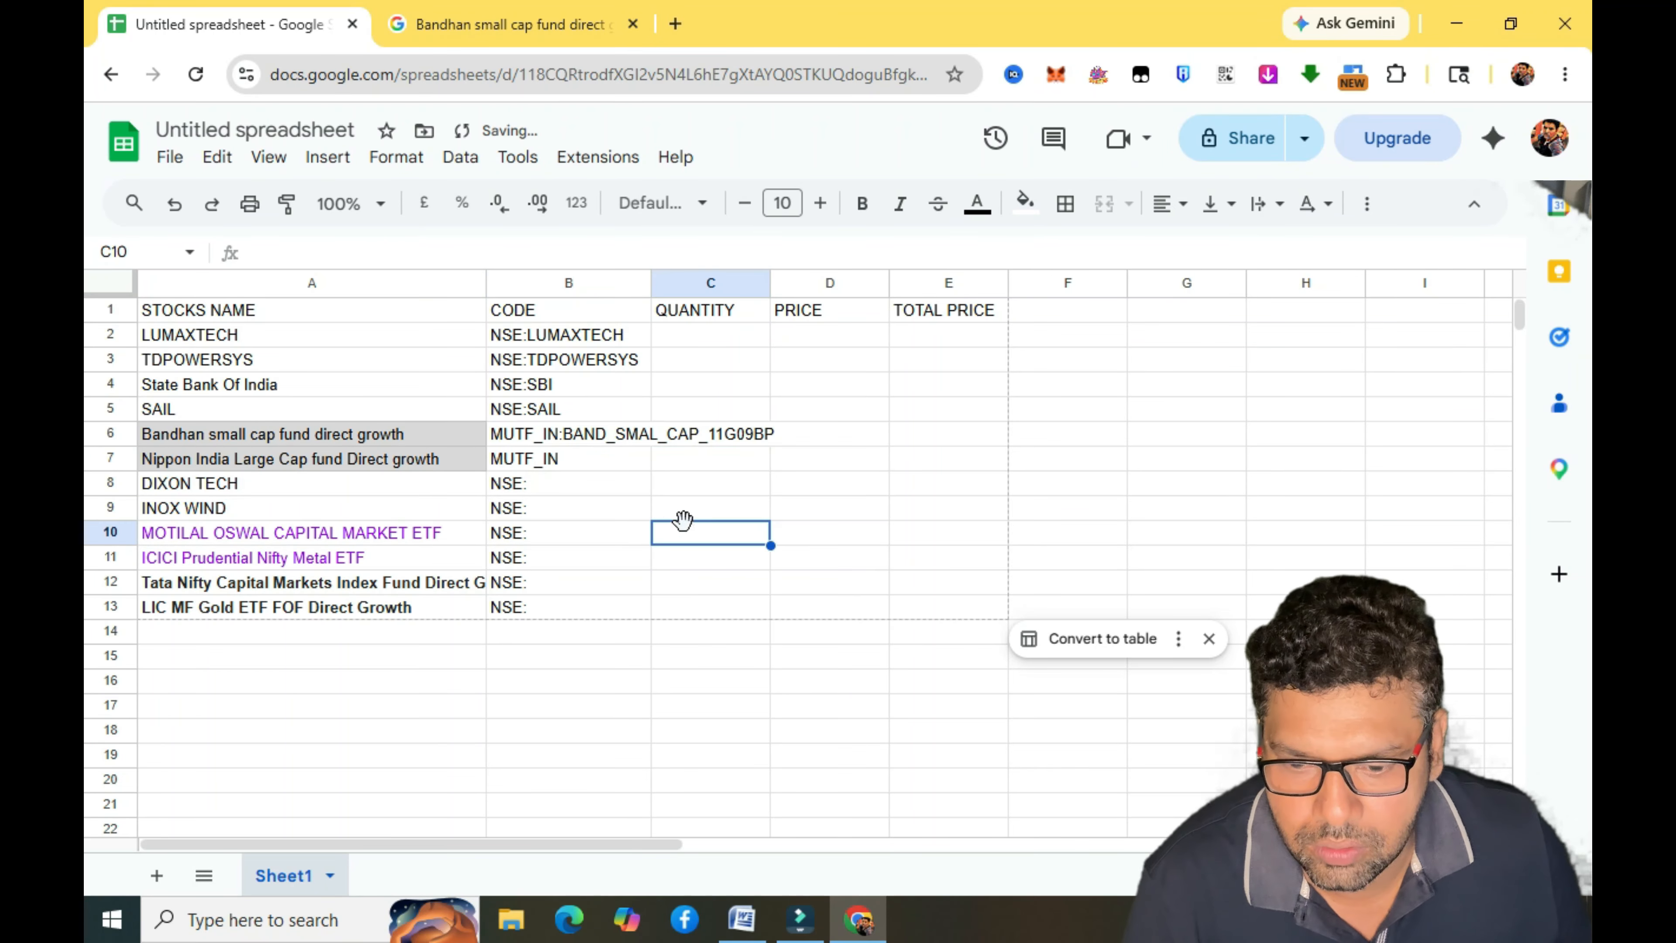
pyautogui.doubleClick(592, 461)
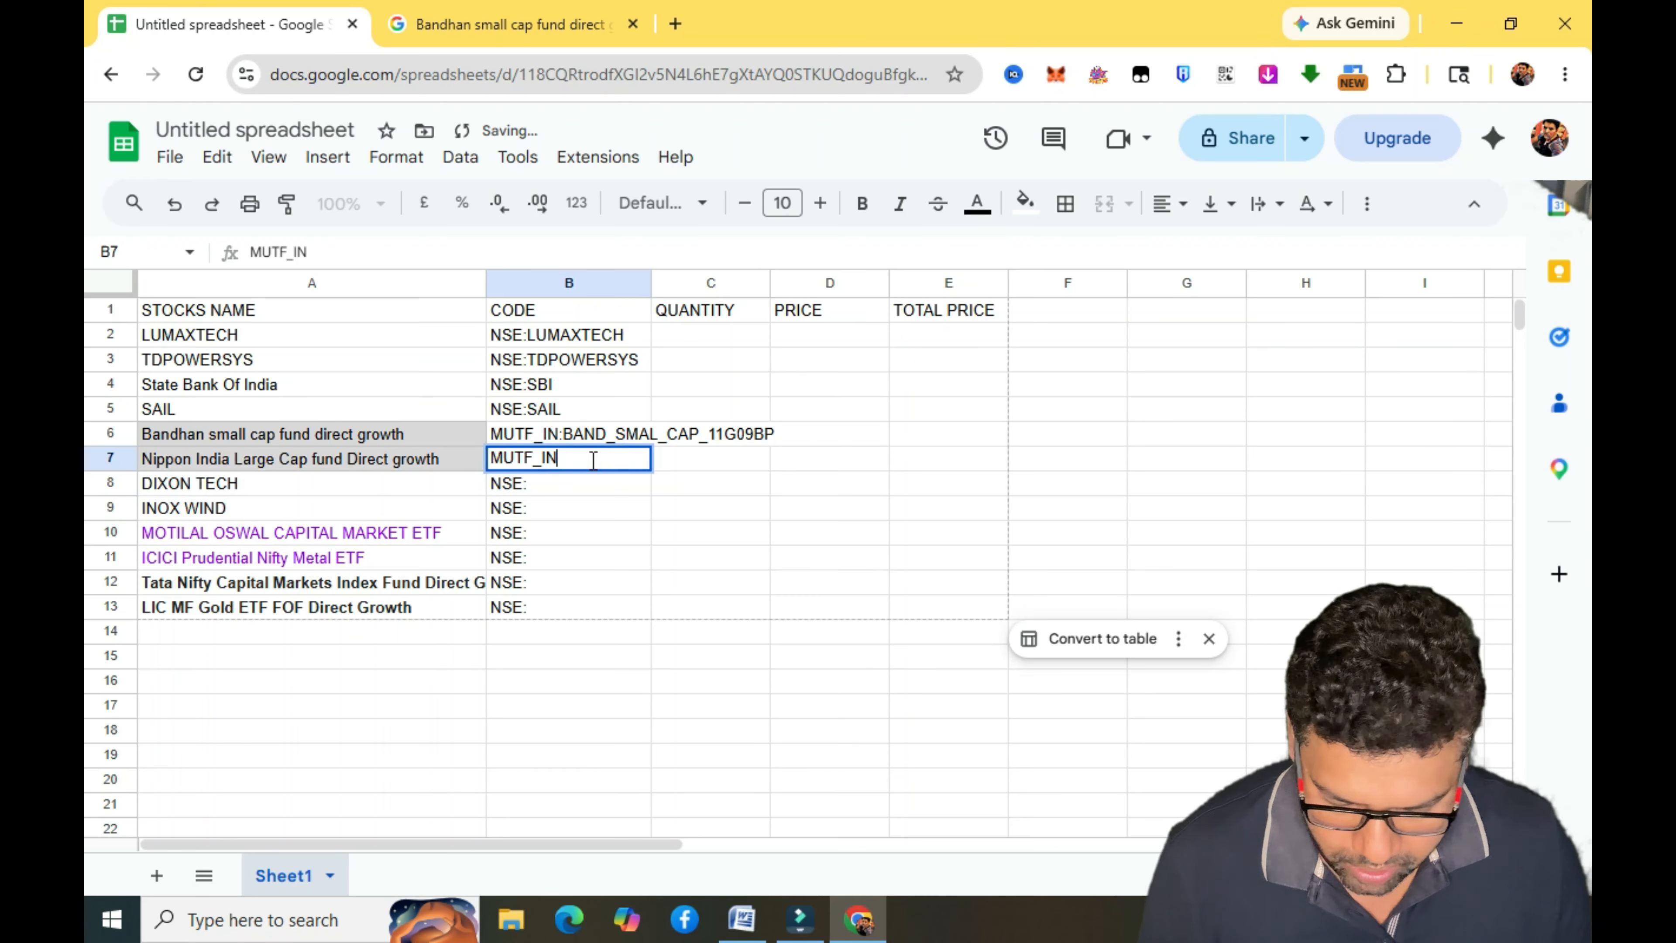
pyautogui.write(':')
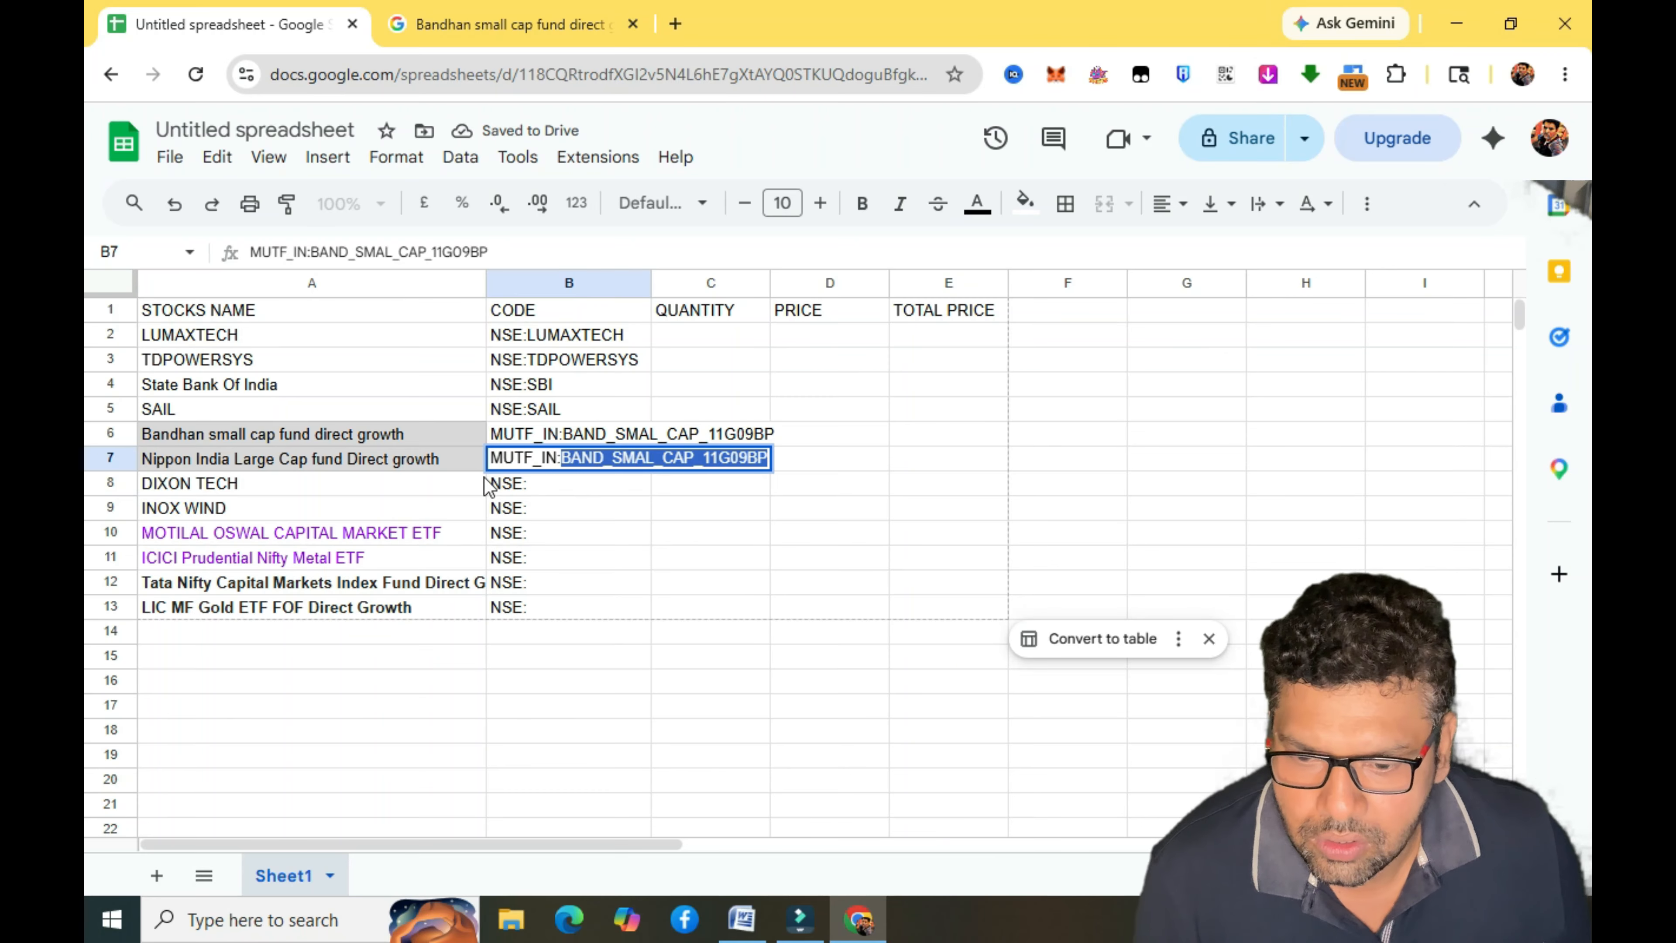
# Search Google for "Nippon India Large Cap fund Direct growth GOOGLE FINANCE CODE" using the fund name copied from cell A7.
pyautogui.click(356, 461)
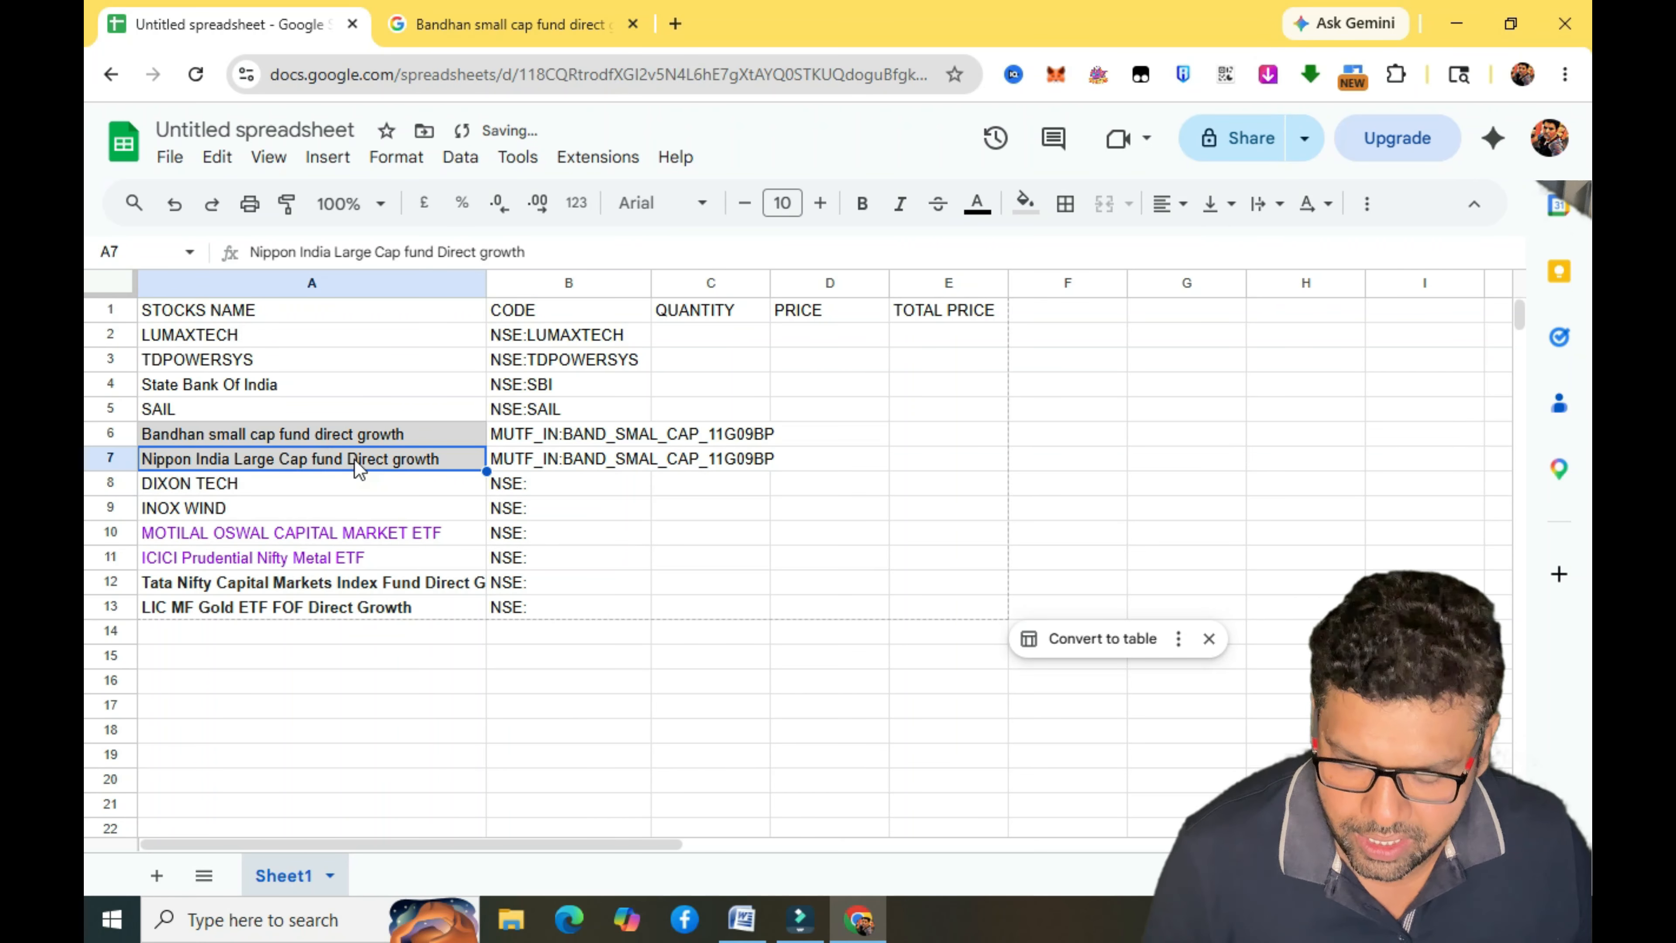
pyautogui.click(491, 41)
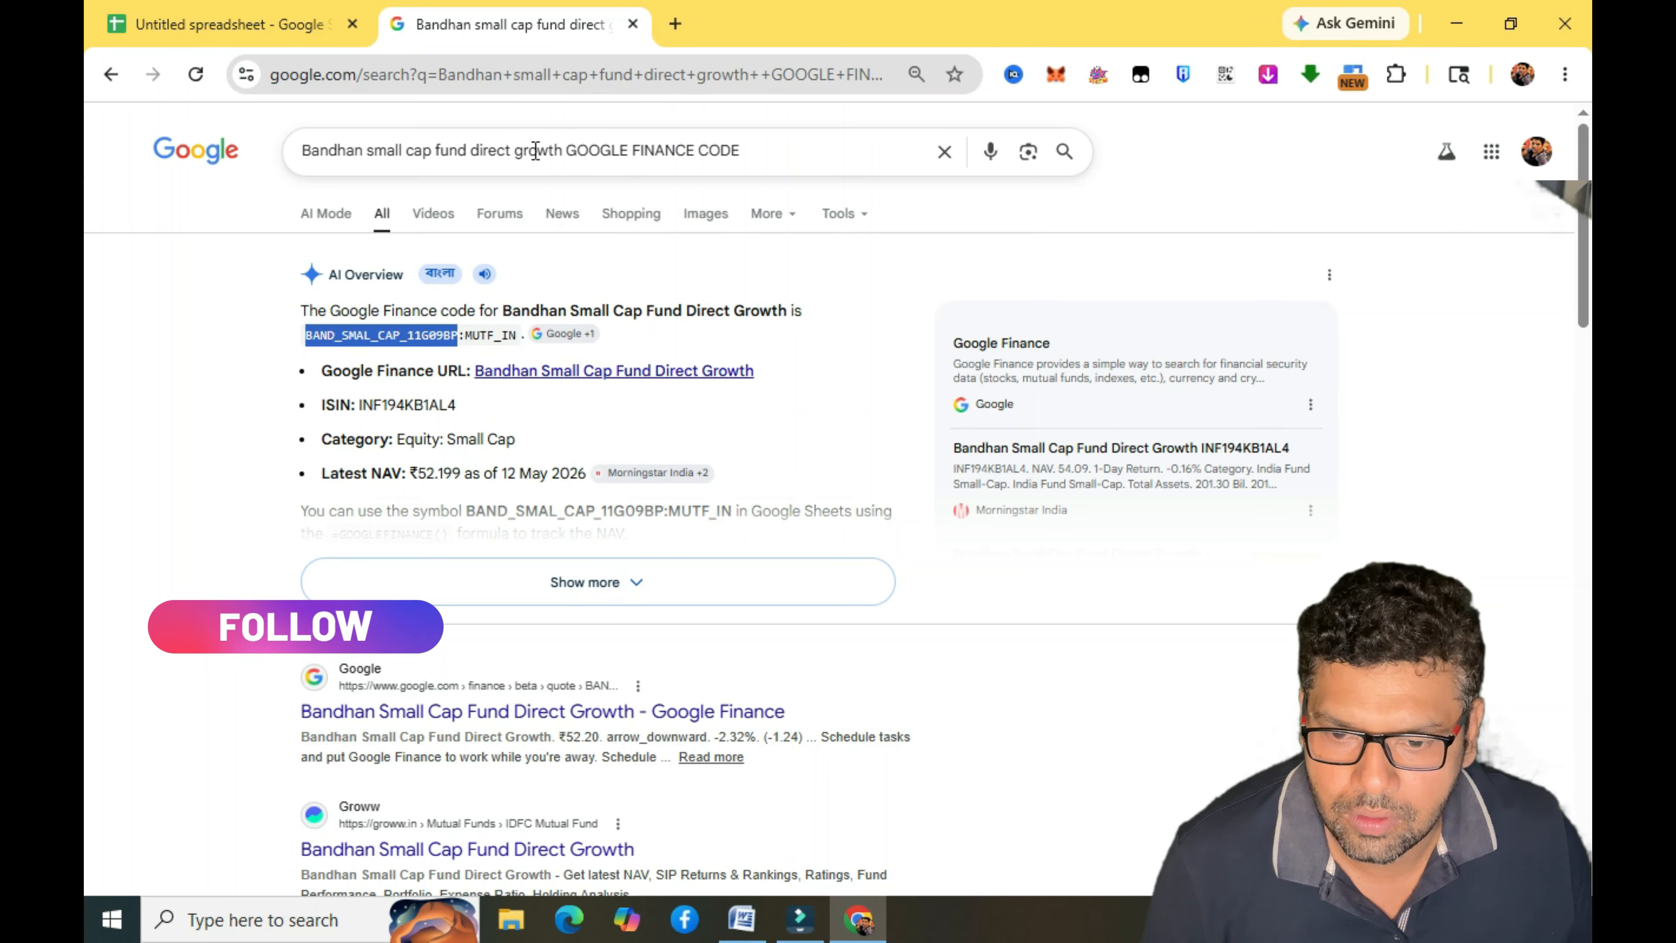
pyautogui.moveTo(561, 150); pyautogui.dragTo(288, 153)
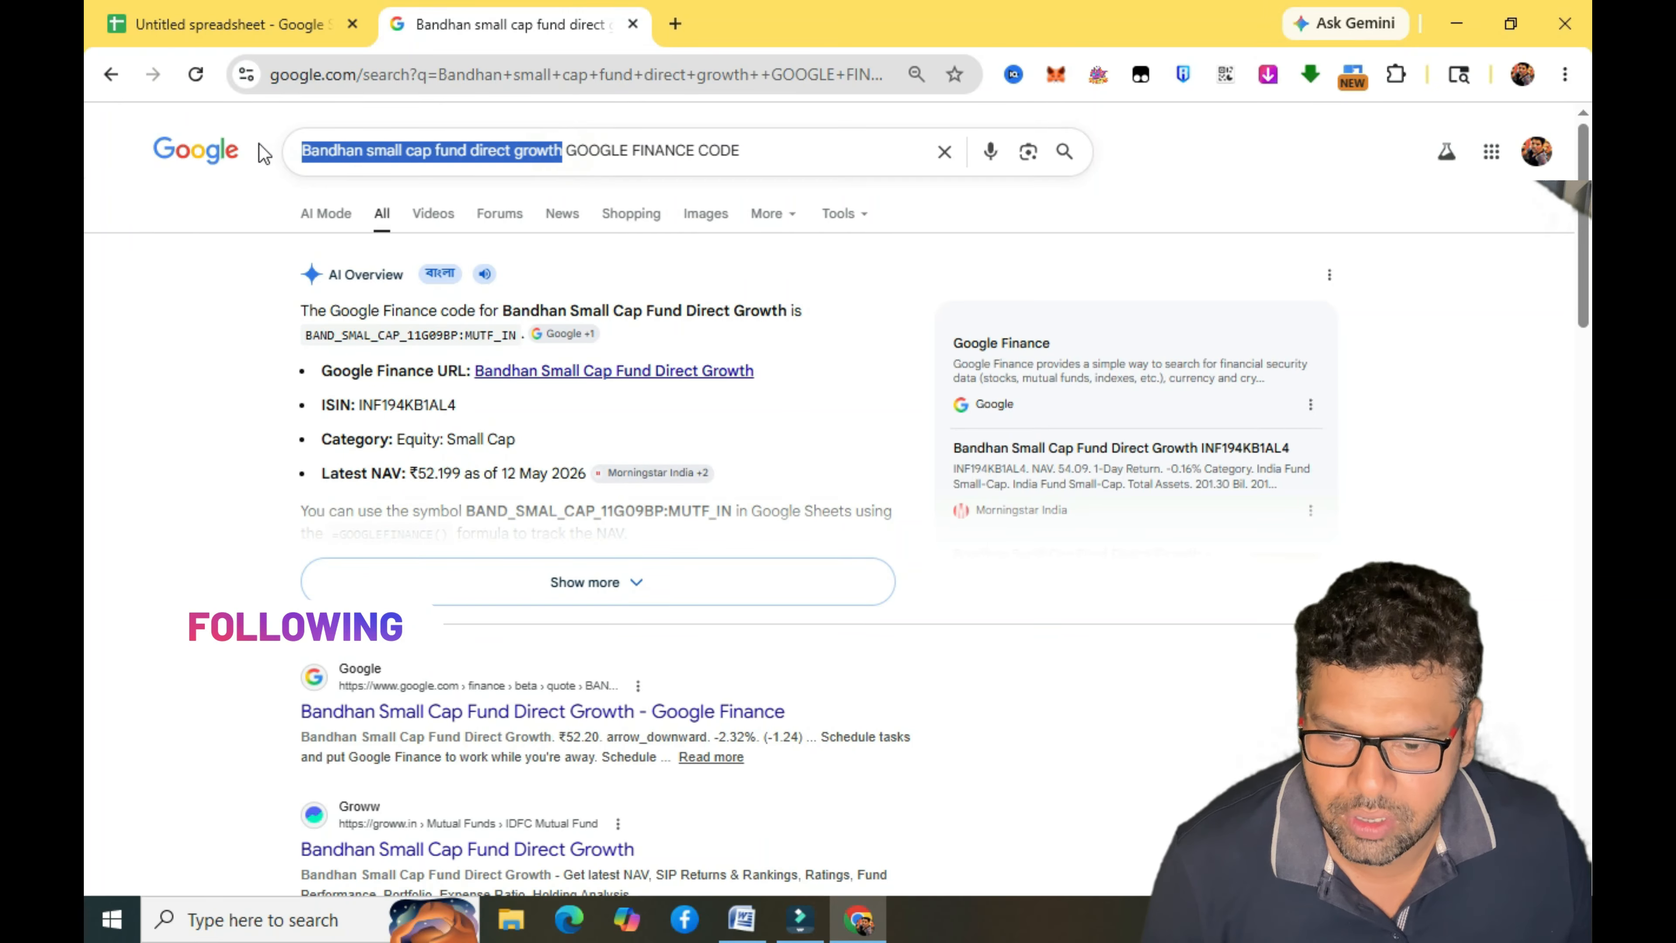
pyautogui.write('Nippon India Large Cap fund Direct growth')
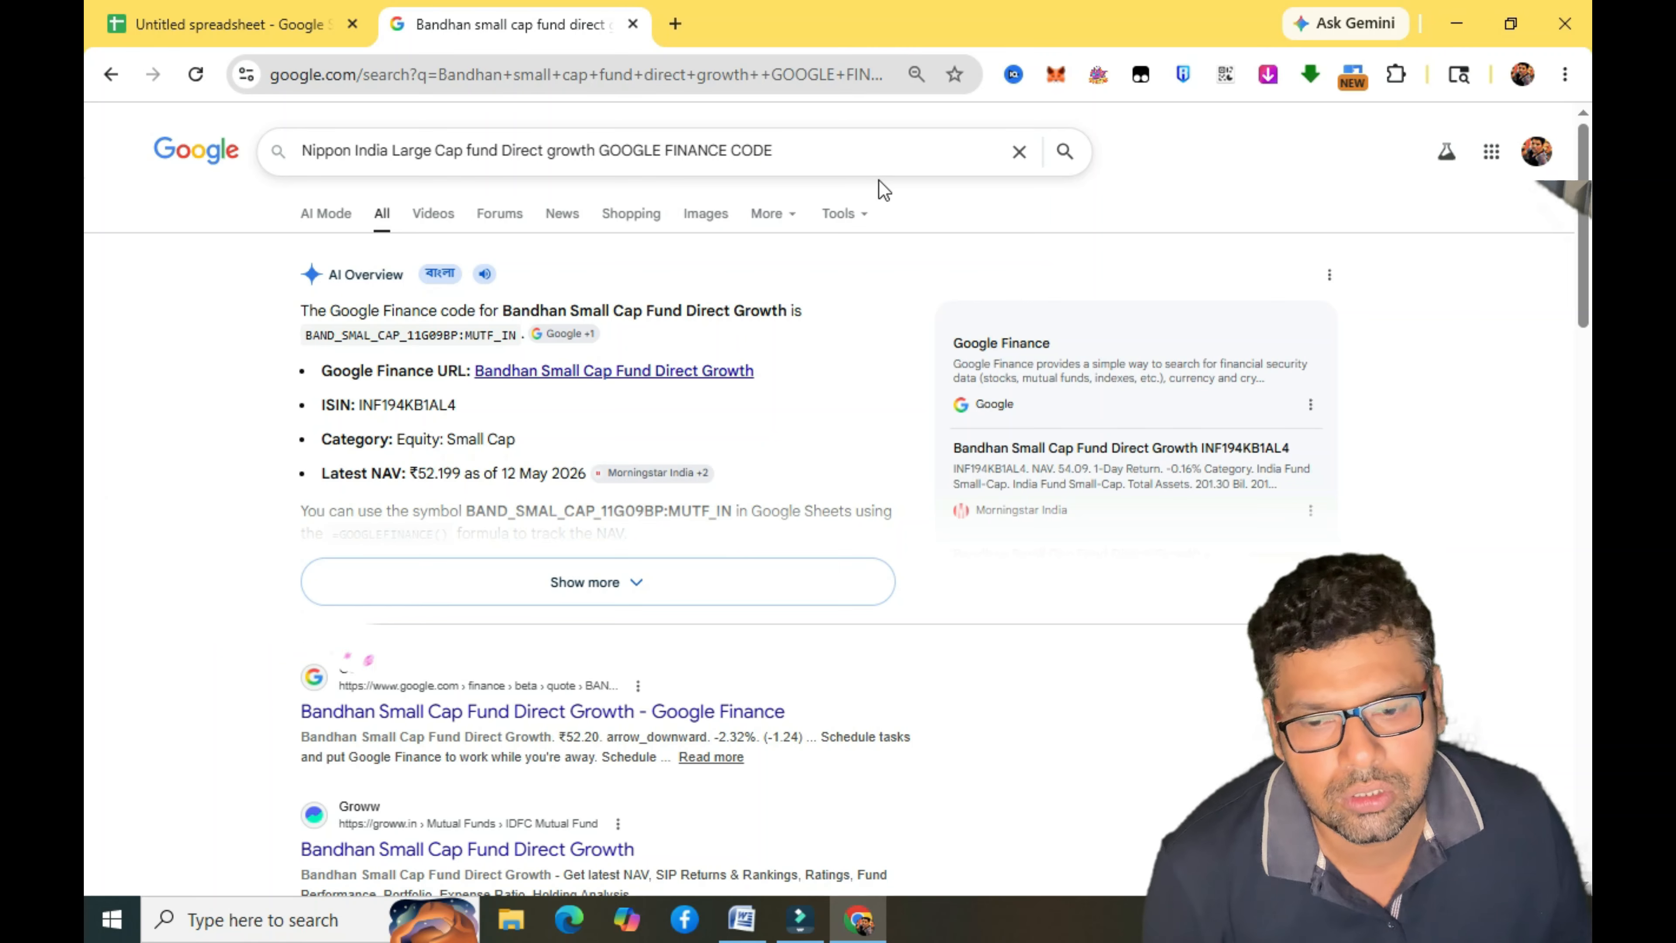
pyautogui.press('Return')
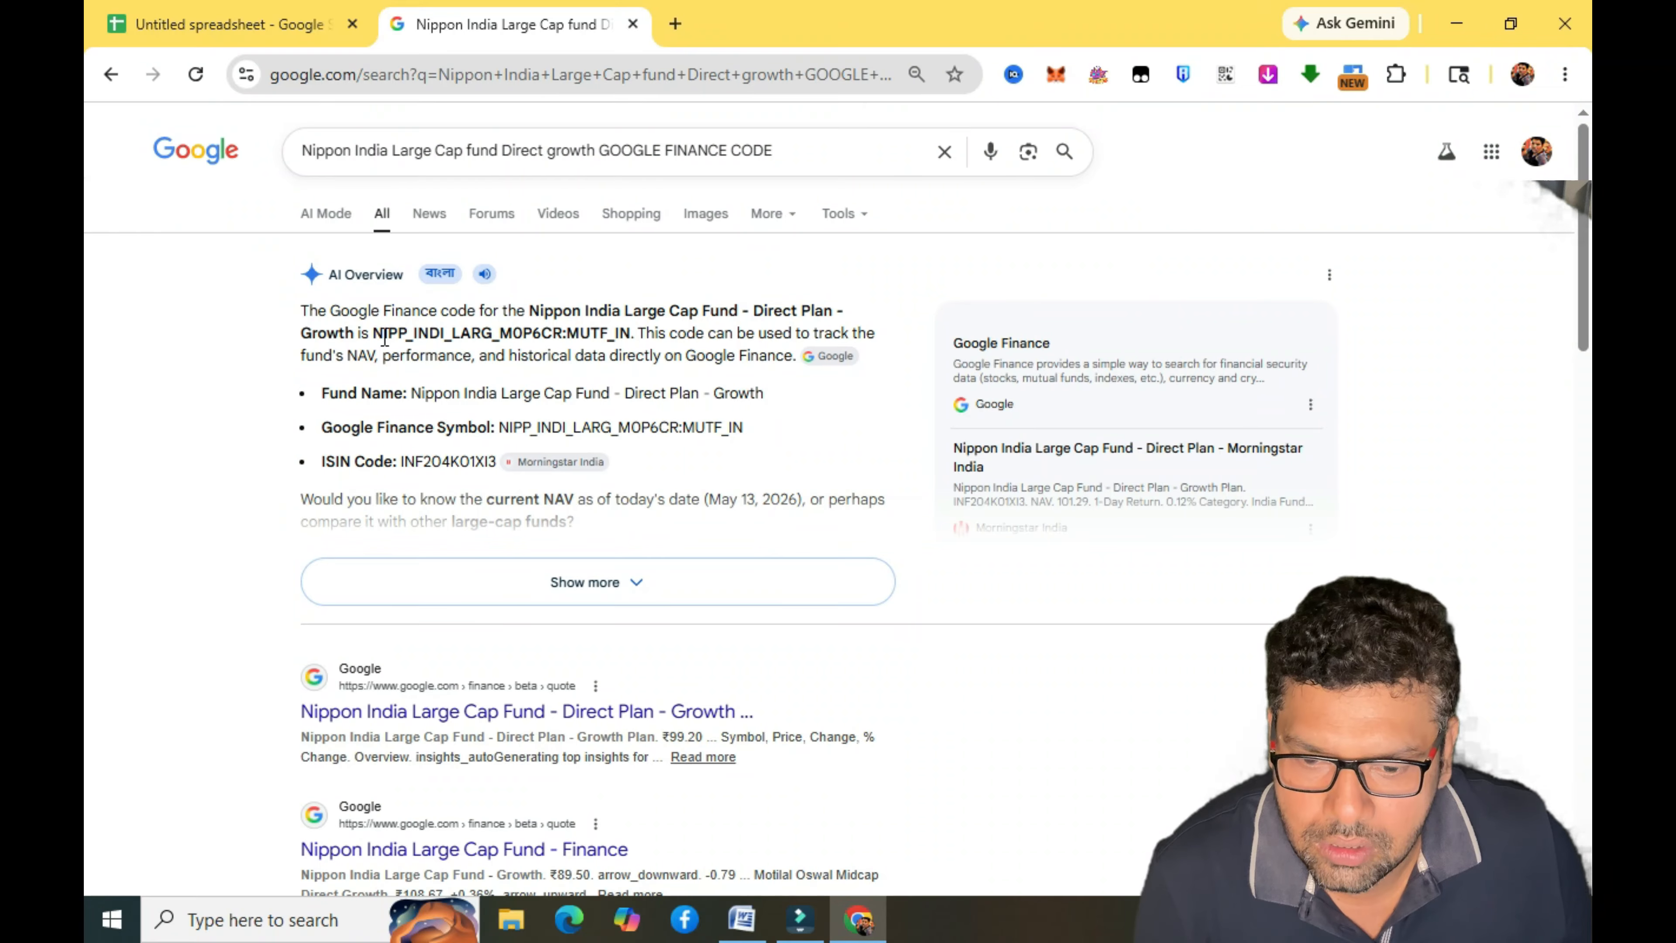
# Copy NIPP_INDI_LARG_M0P6CR from the AI Overview and use it to replace the code after MUTF_IN: in cell B7.
pyautogui.moveTo(376, 334); pyautogui.dragTo(563, 323)
pyautogui.hotkey('ctrl', 'c')
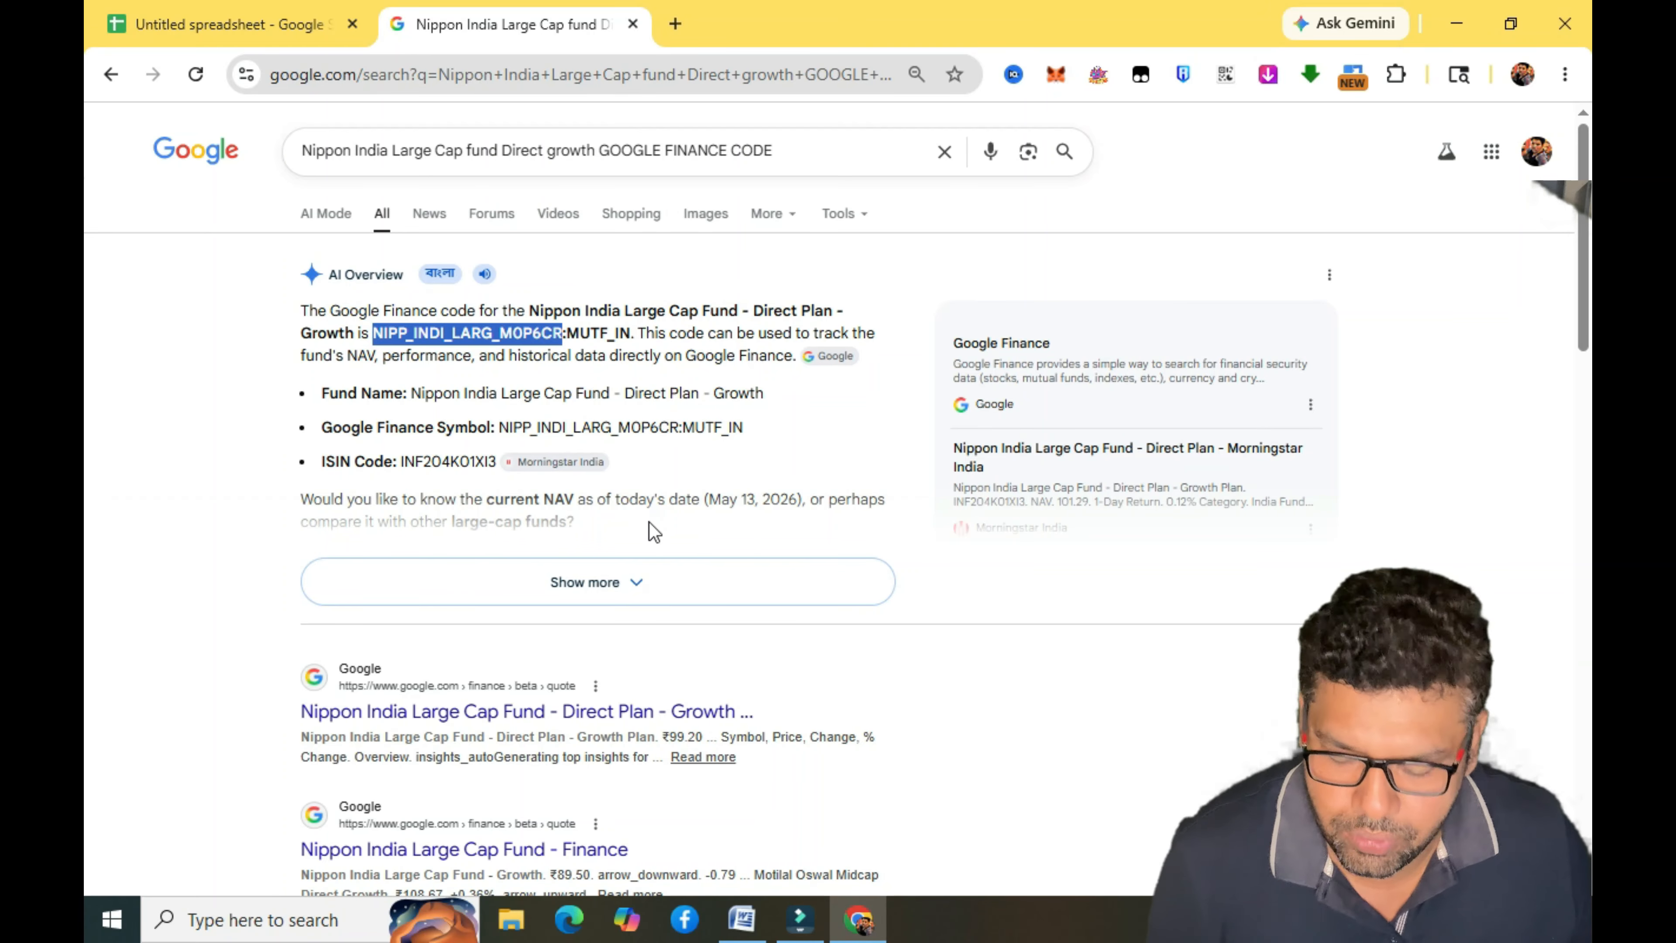
pyautogui.click(269, 27)
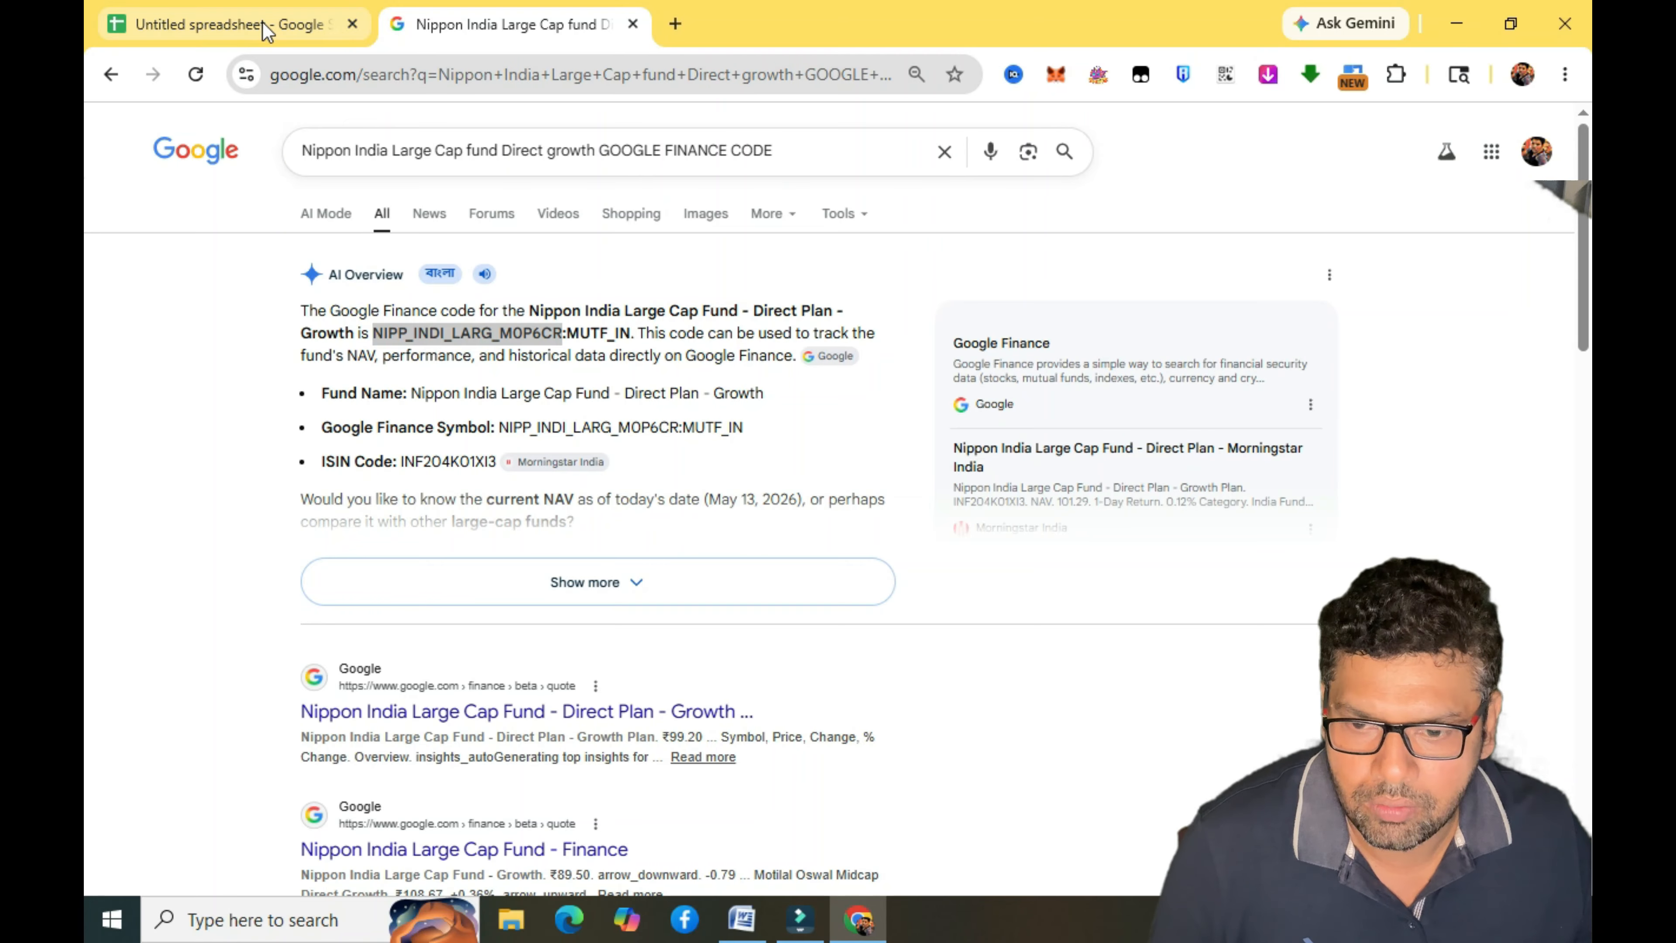
pyautogui.doubleClick(571, 461)
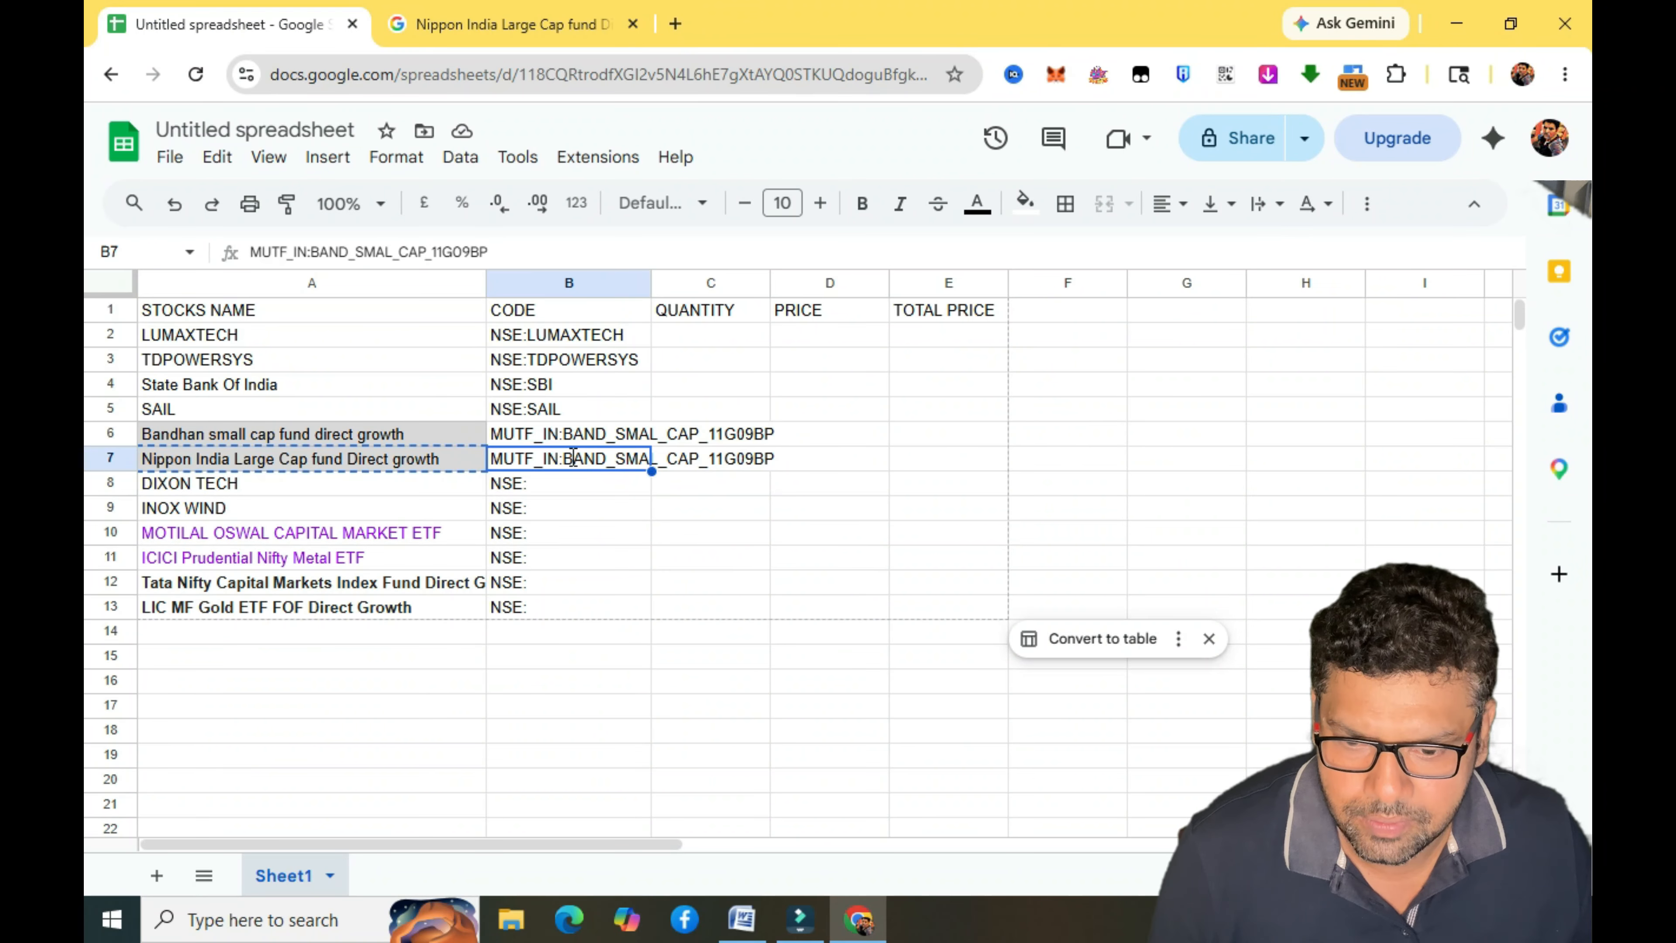
pyautogui.moveTo(571, 460); pyautogui.dragTo(887, 487)
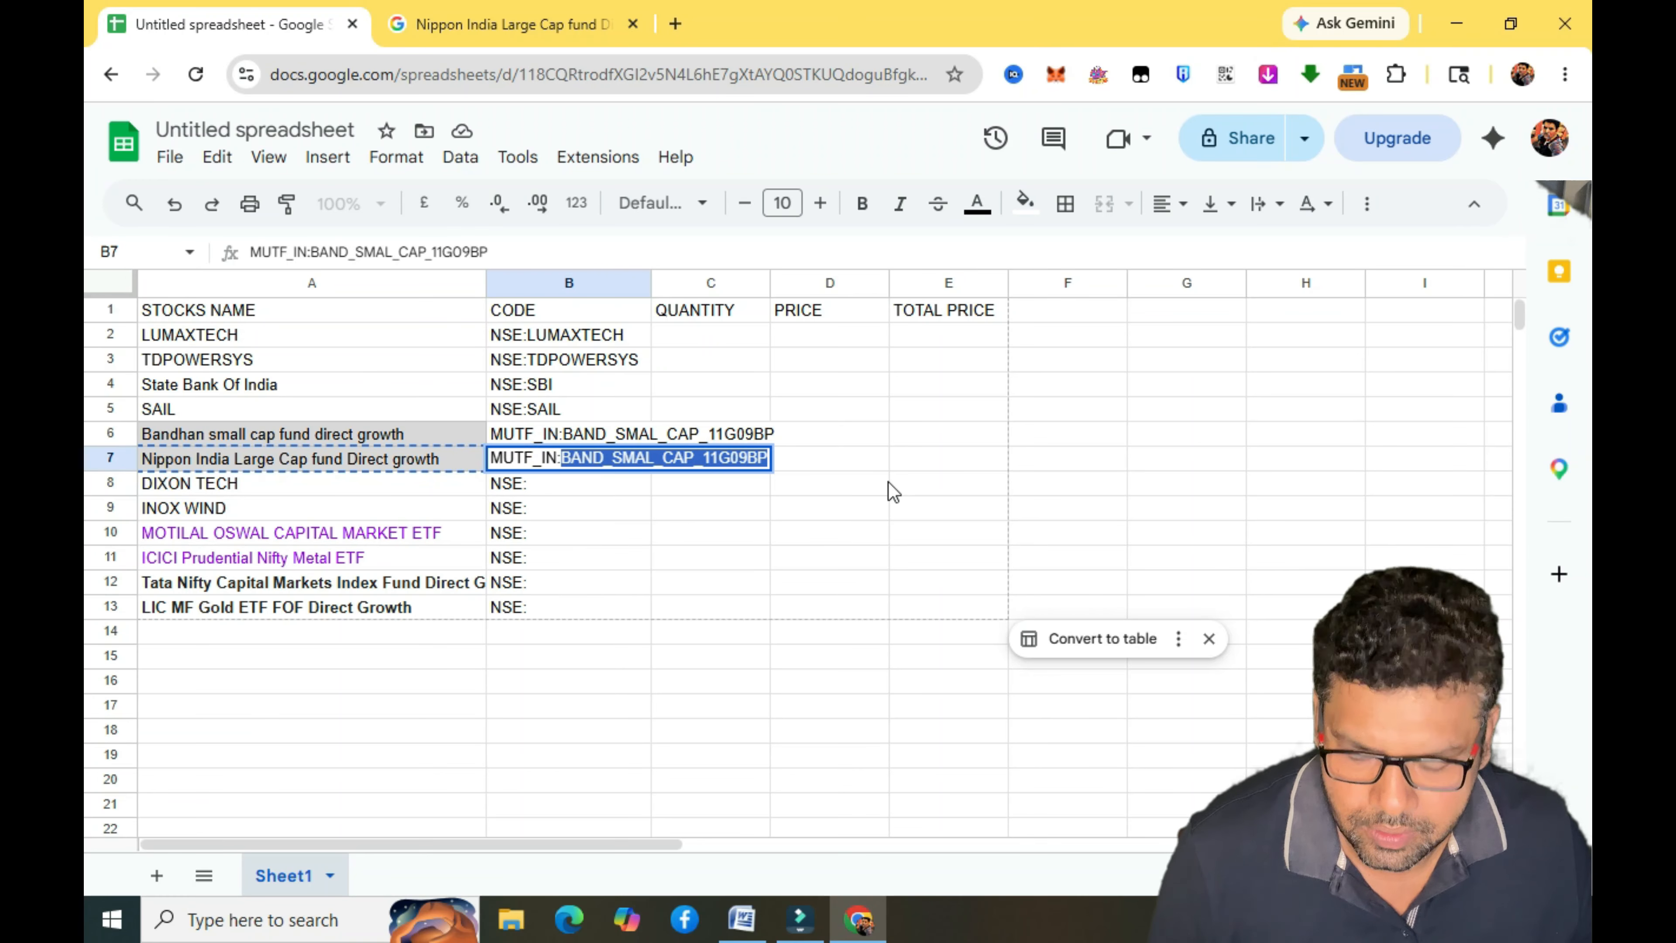
pyautogui.hotkey('ctrl', 'v')
pyautogui.click(856, 582)
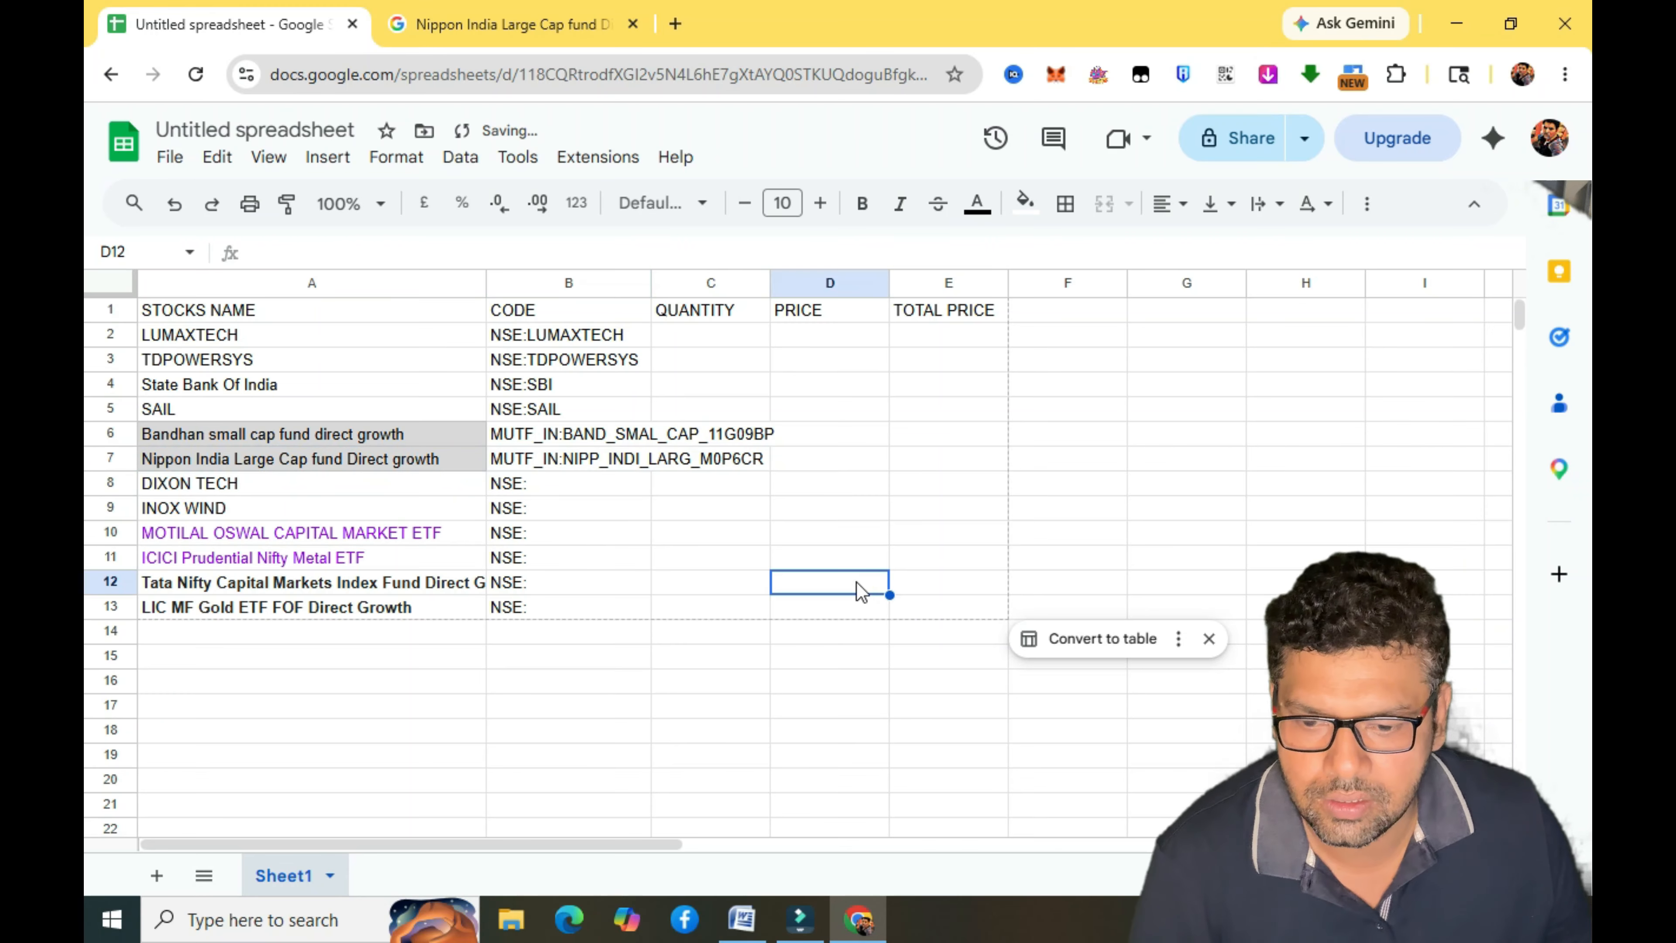
# Complete the codes in cells B8 and B9 as NSE:DIXON and NSE:INOXWIND.
pyautogui.click(580, 483)
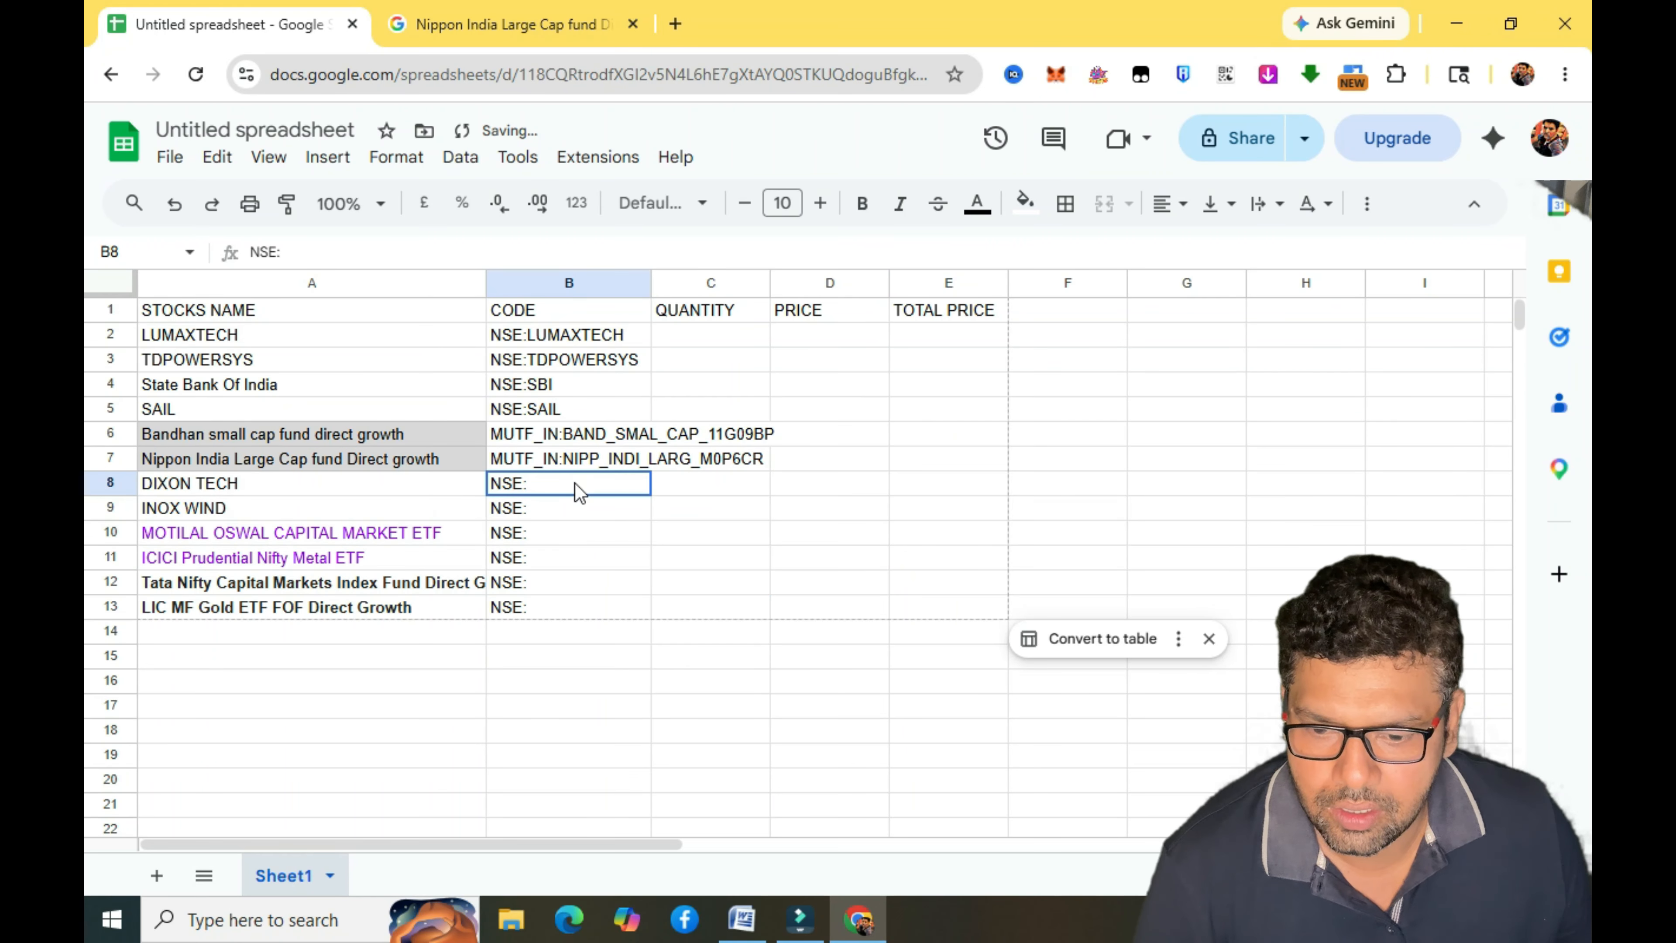
pyautogui.doubleClick(581, 484)
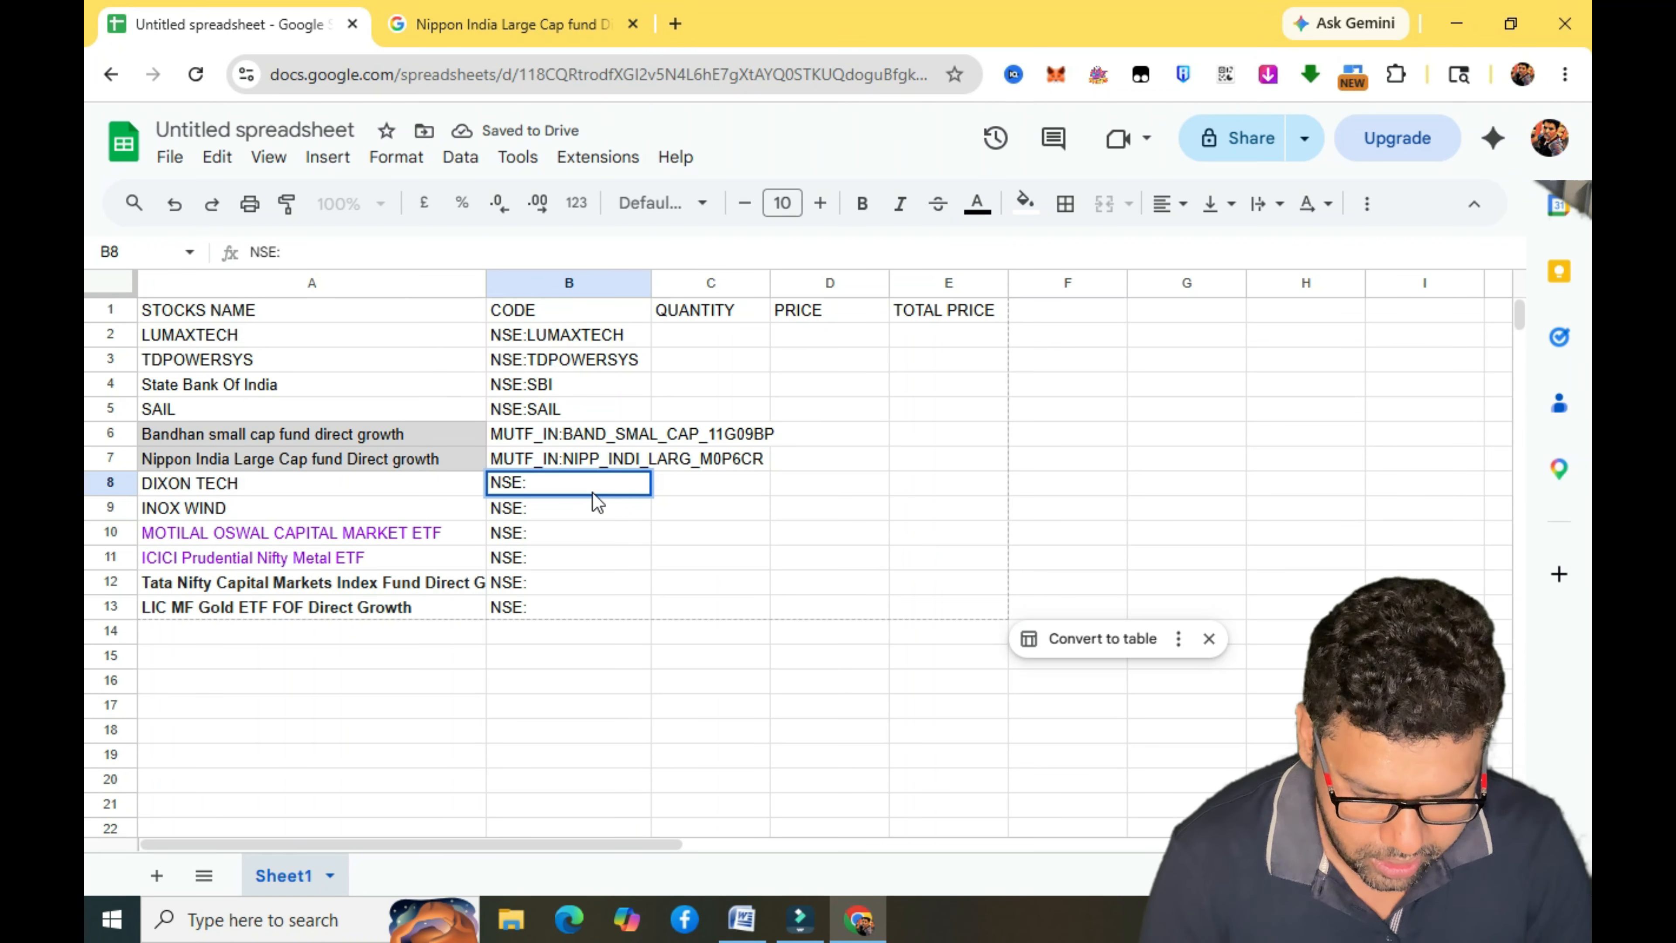
pyautogui.write('DIX')
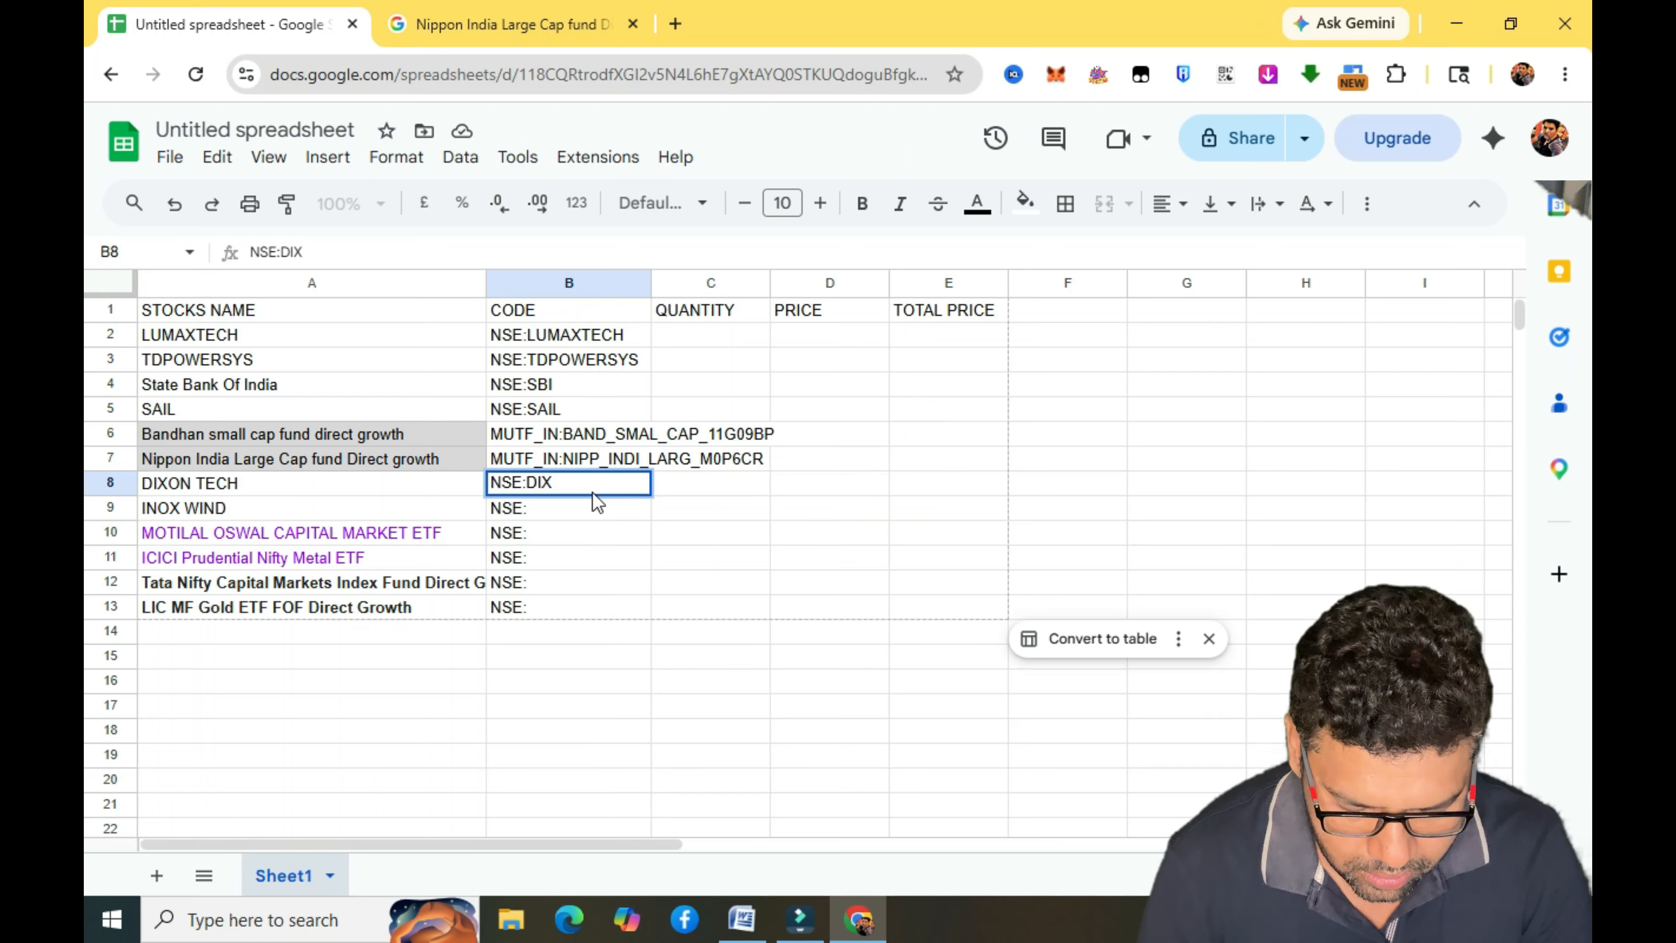
pyautogui.write('ON')
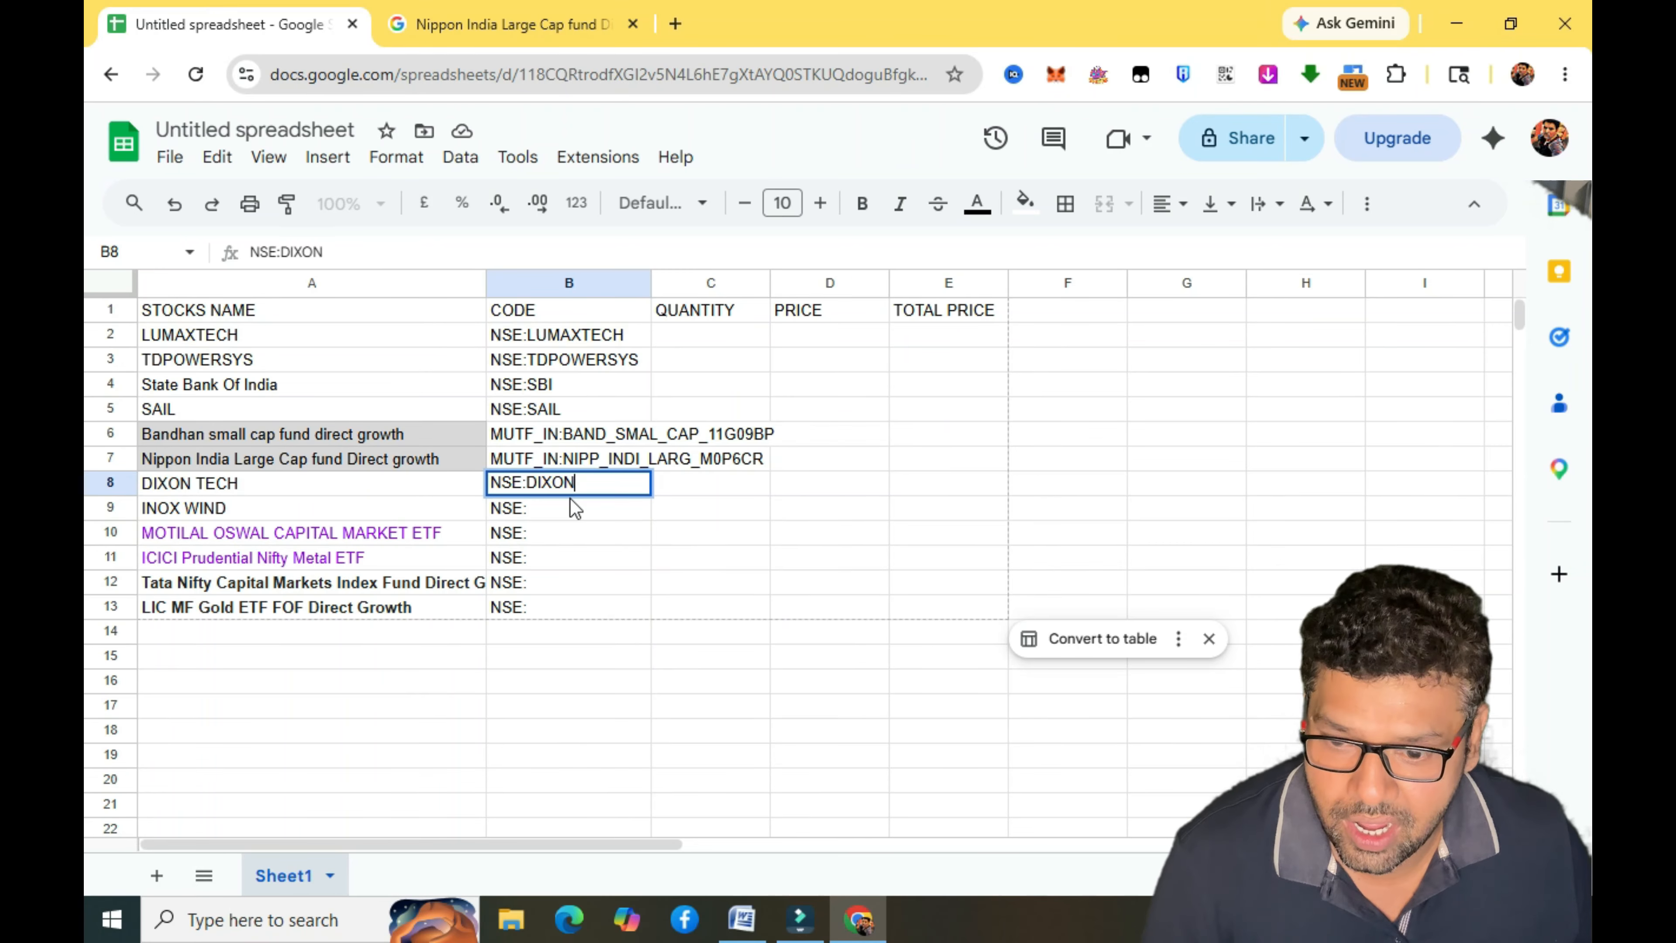
pyautogui.click(548, 510)
pyautogui.doubleClick(548, 509)
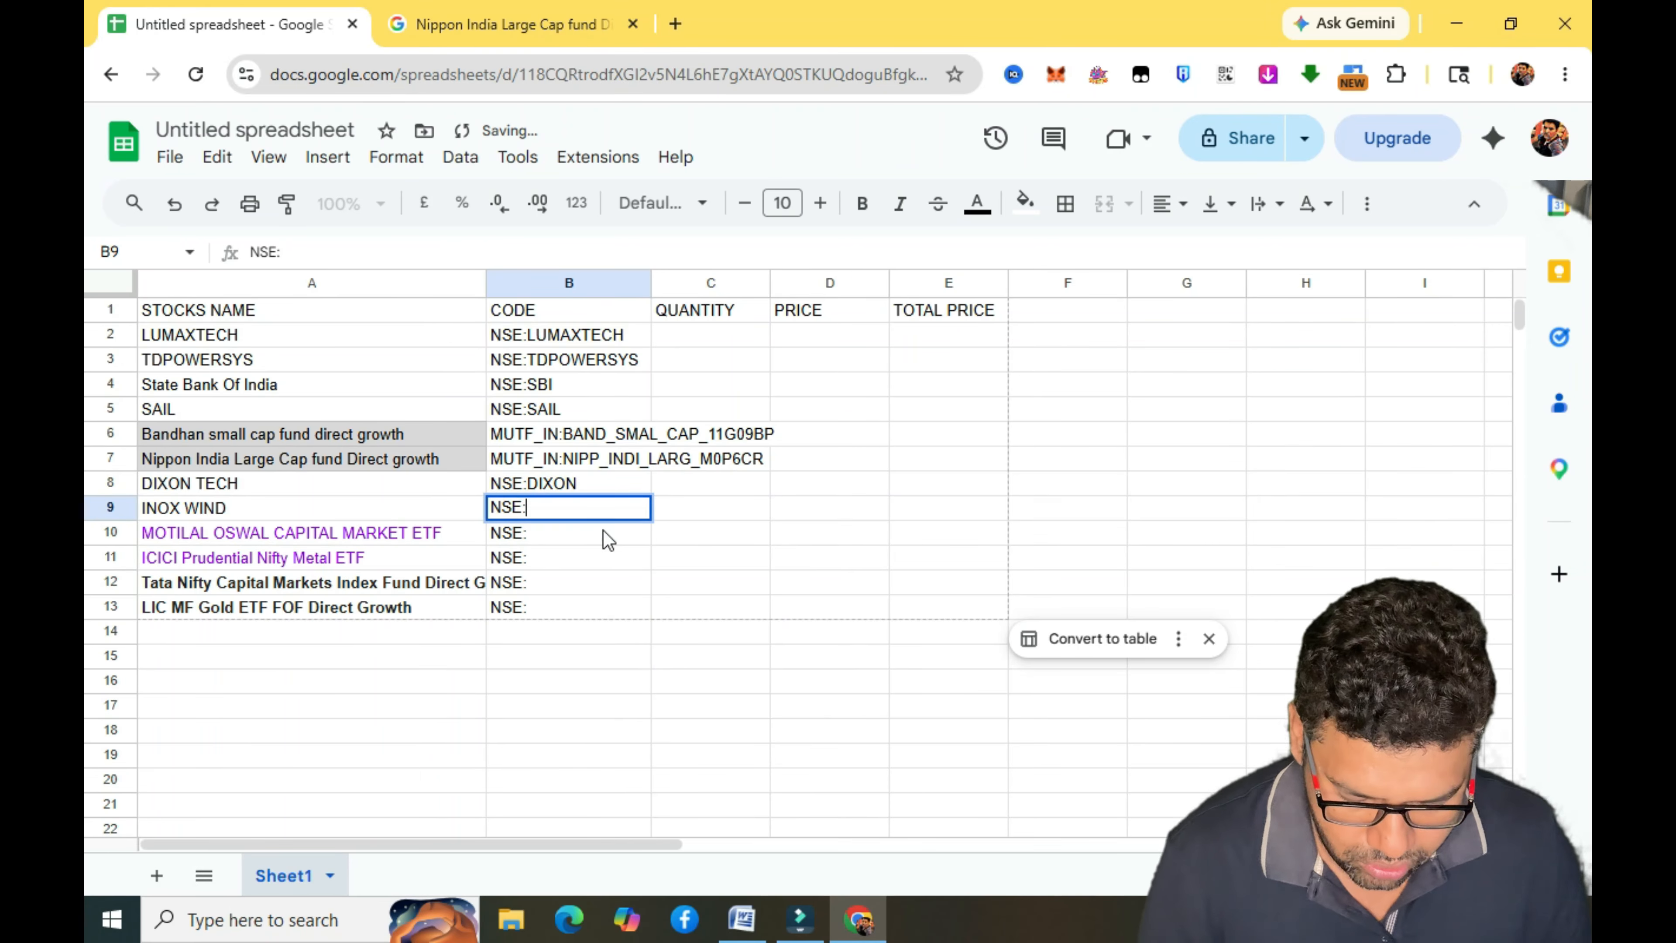
pyautogui.write('IN')
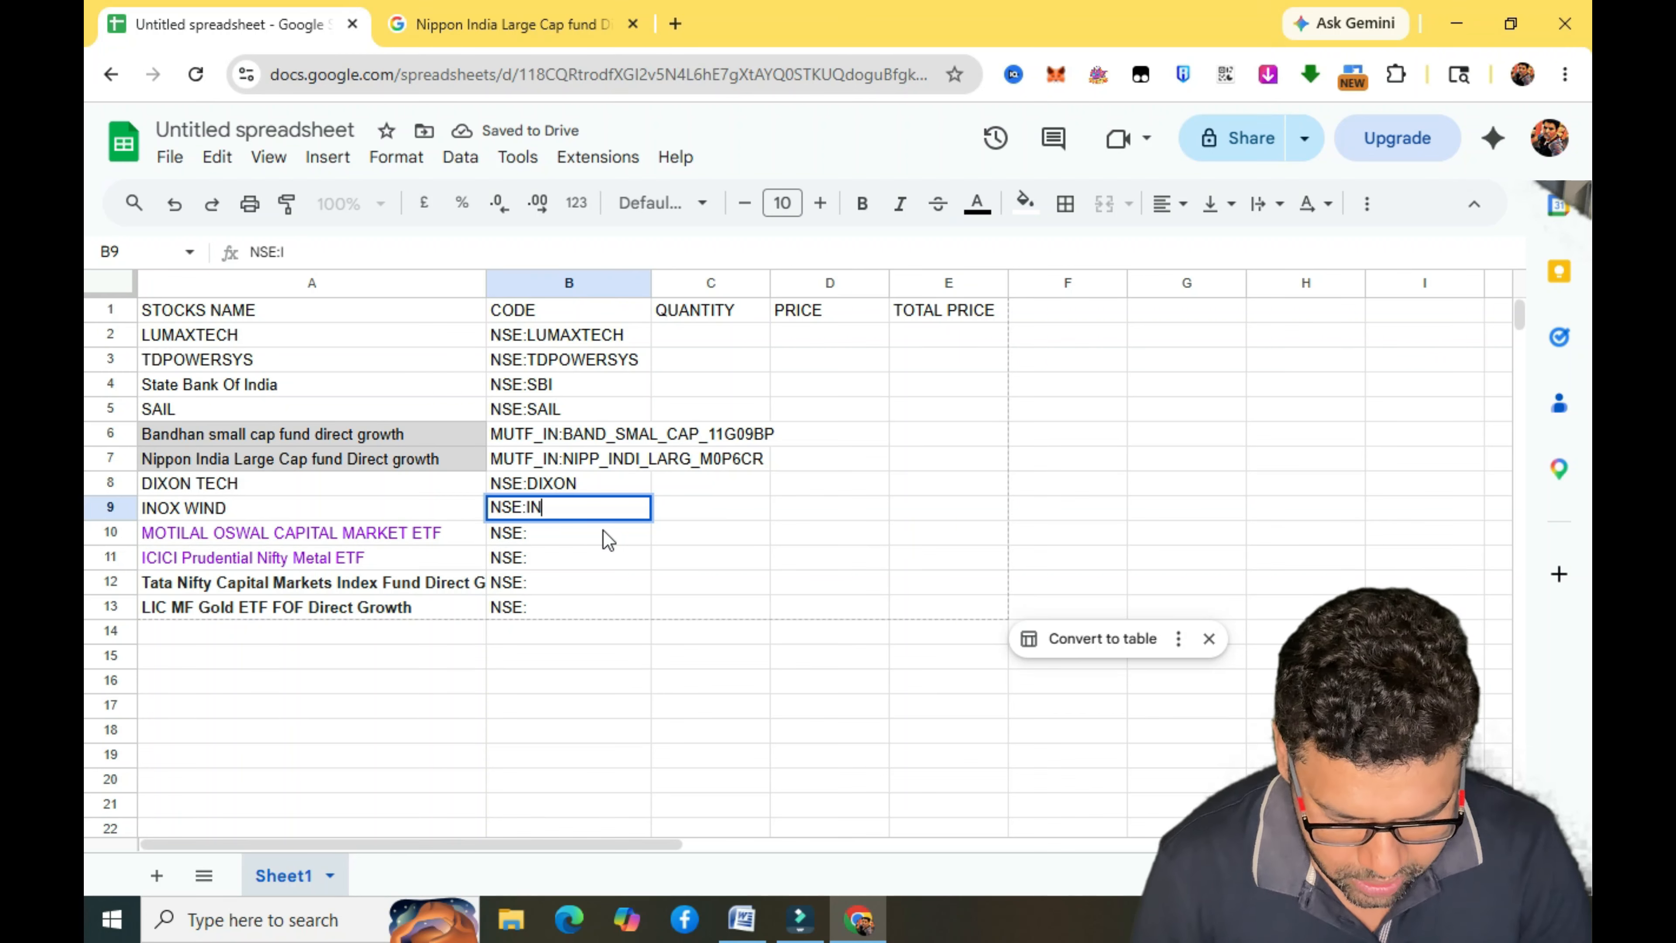
pyautogui.write('OXWIND')
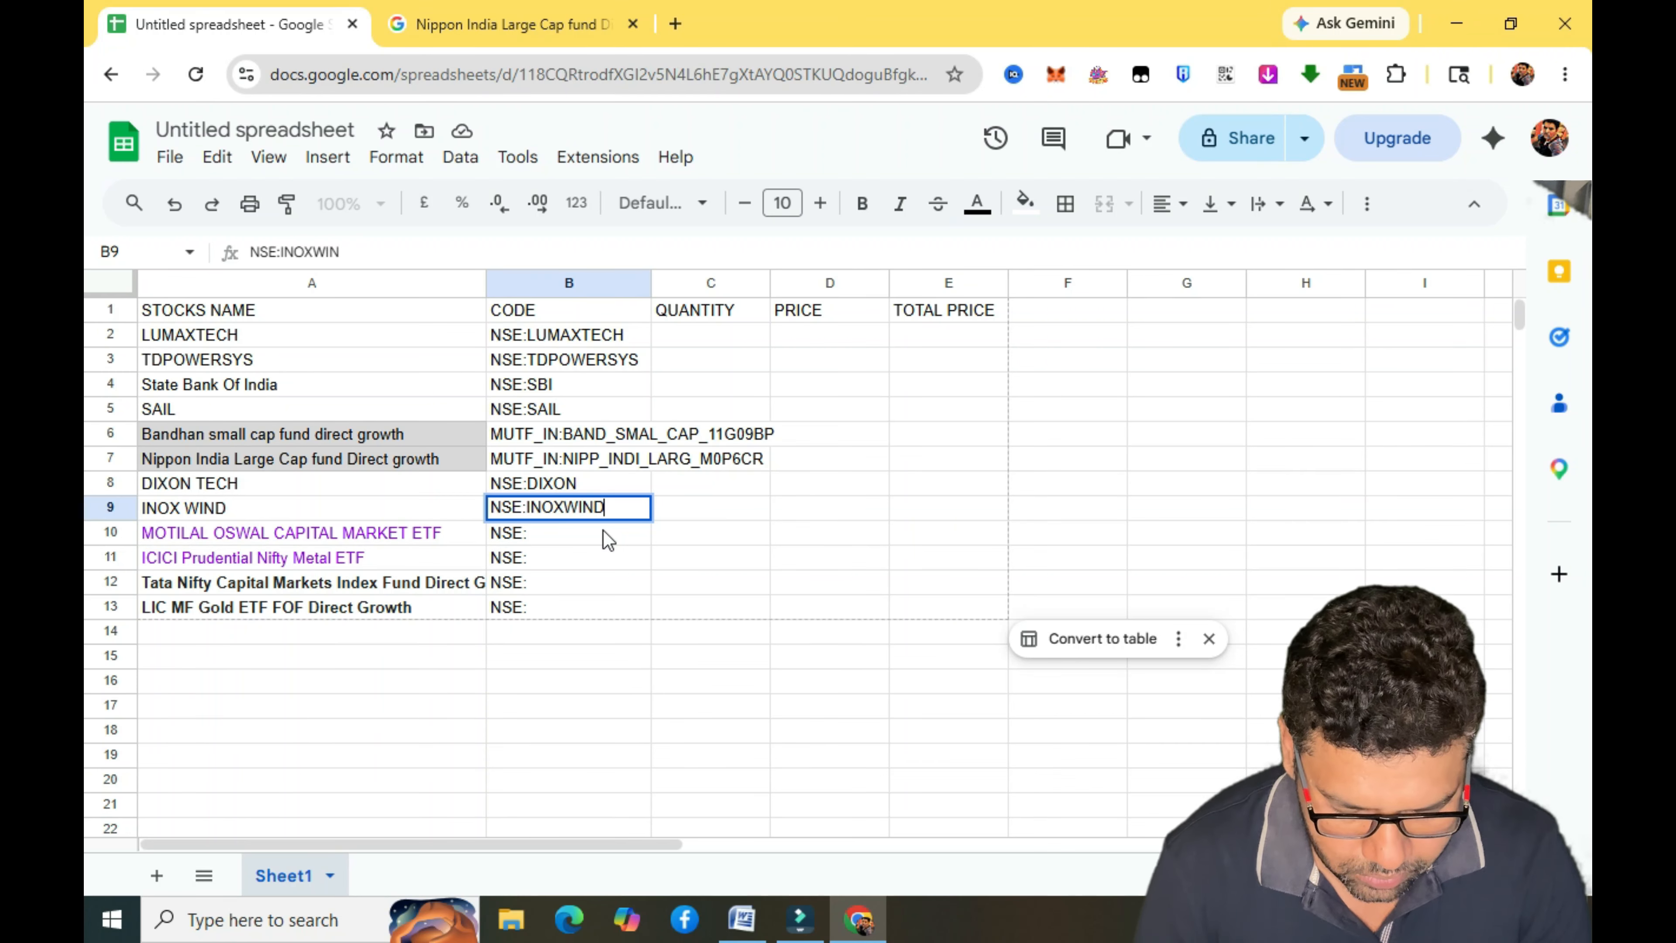
pyautogui.press('Return')
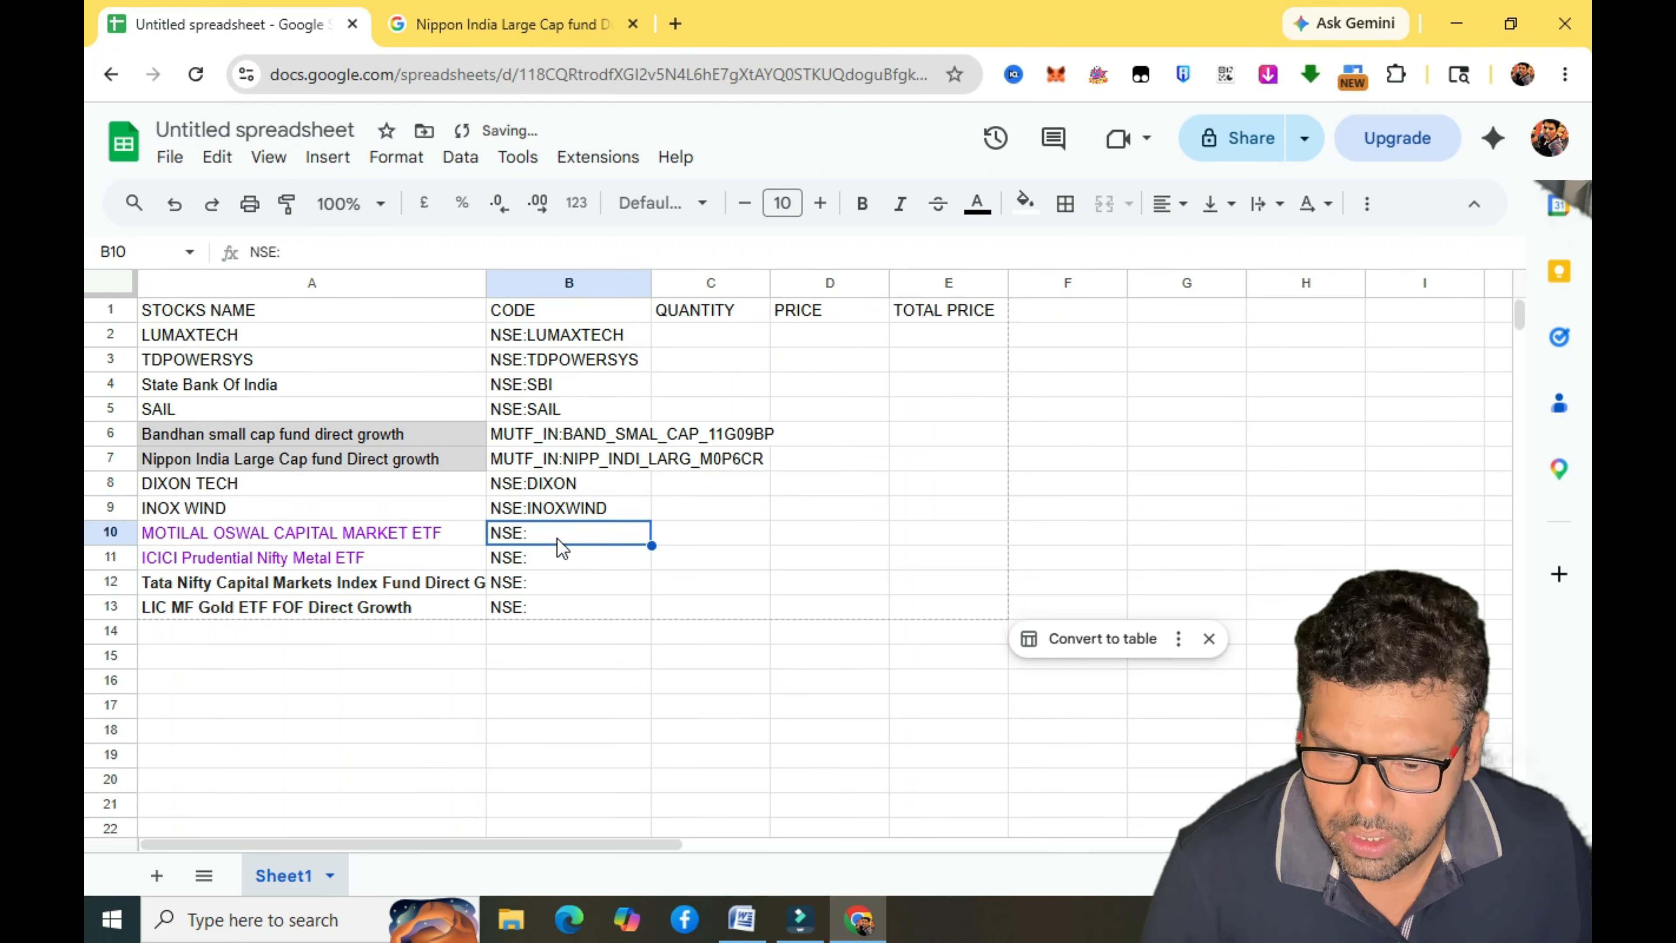
# Search Google for "MOTILAL OSWAL CAPITAL MARKET ETF GOOGLE FINANCE CODE" using the ETF name copied from cell A10.
pyautogui.click(555, 536)
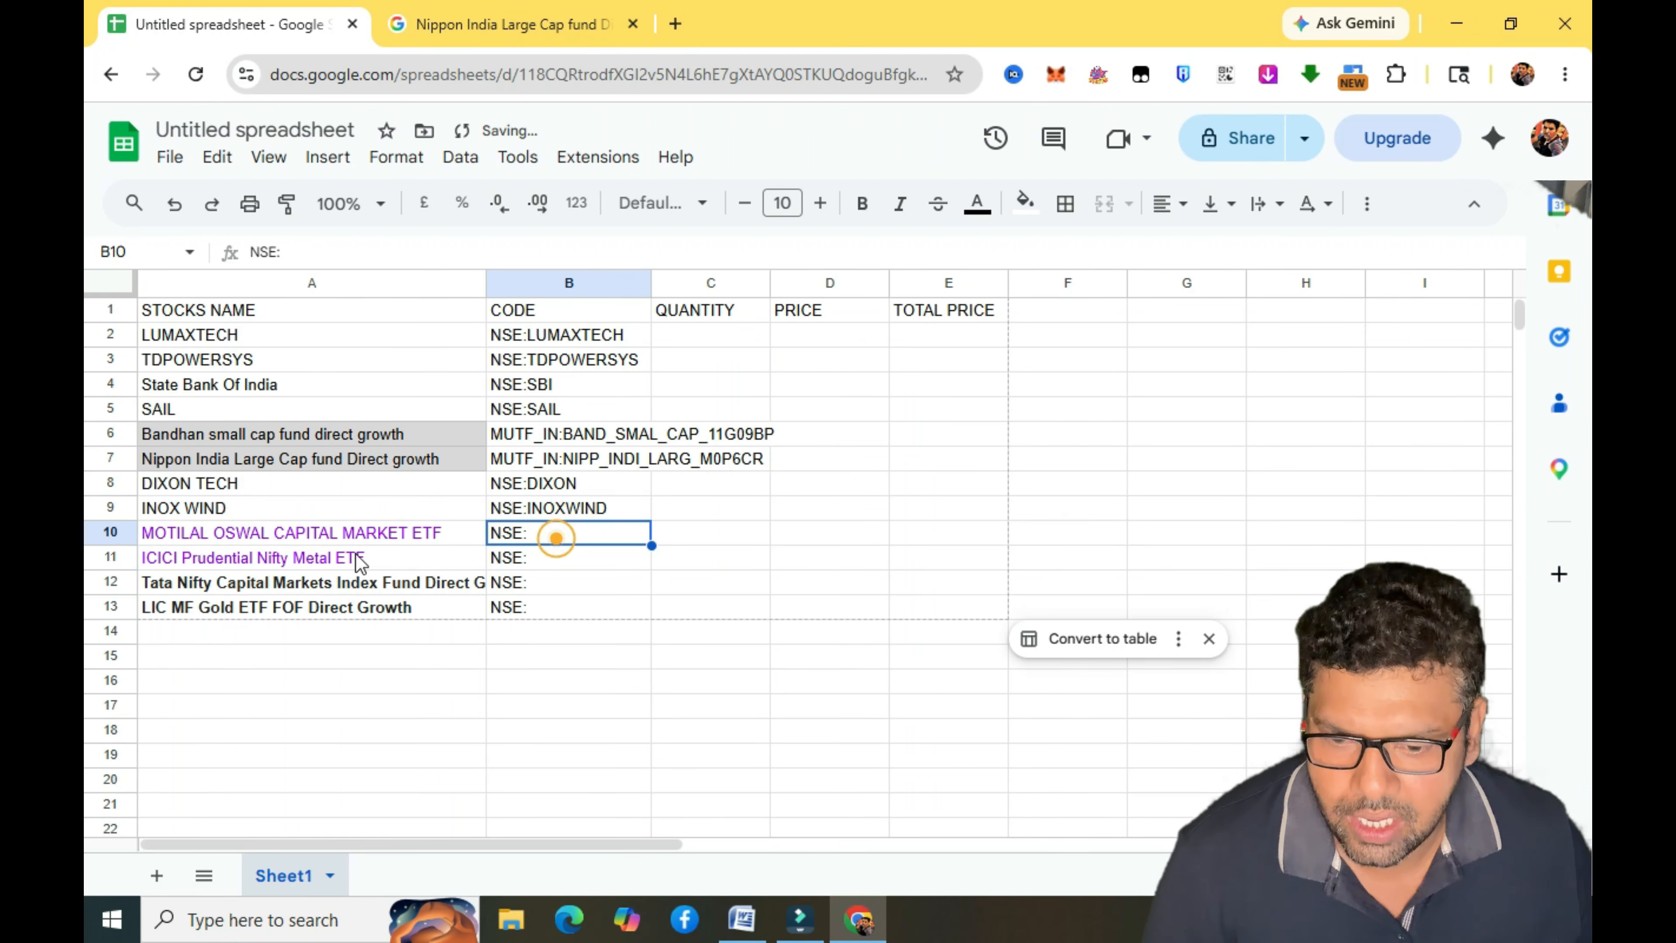
pyautogui.click(192, 536)
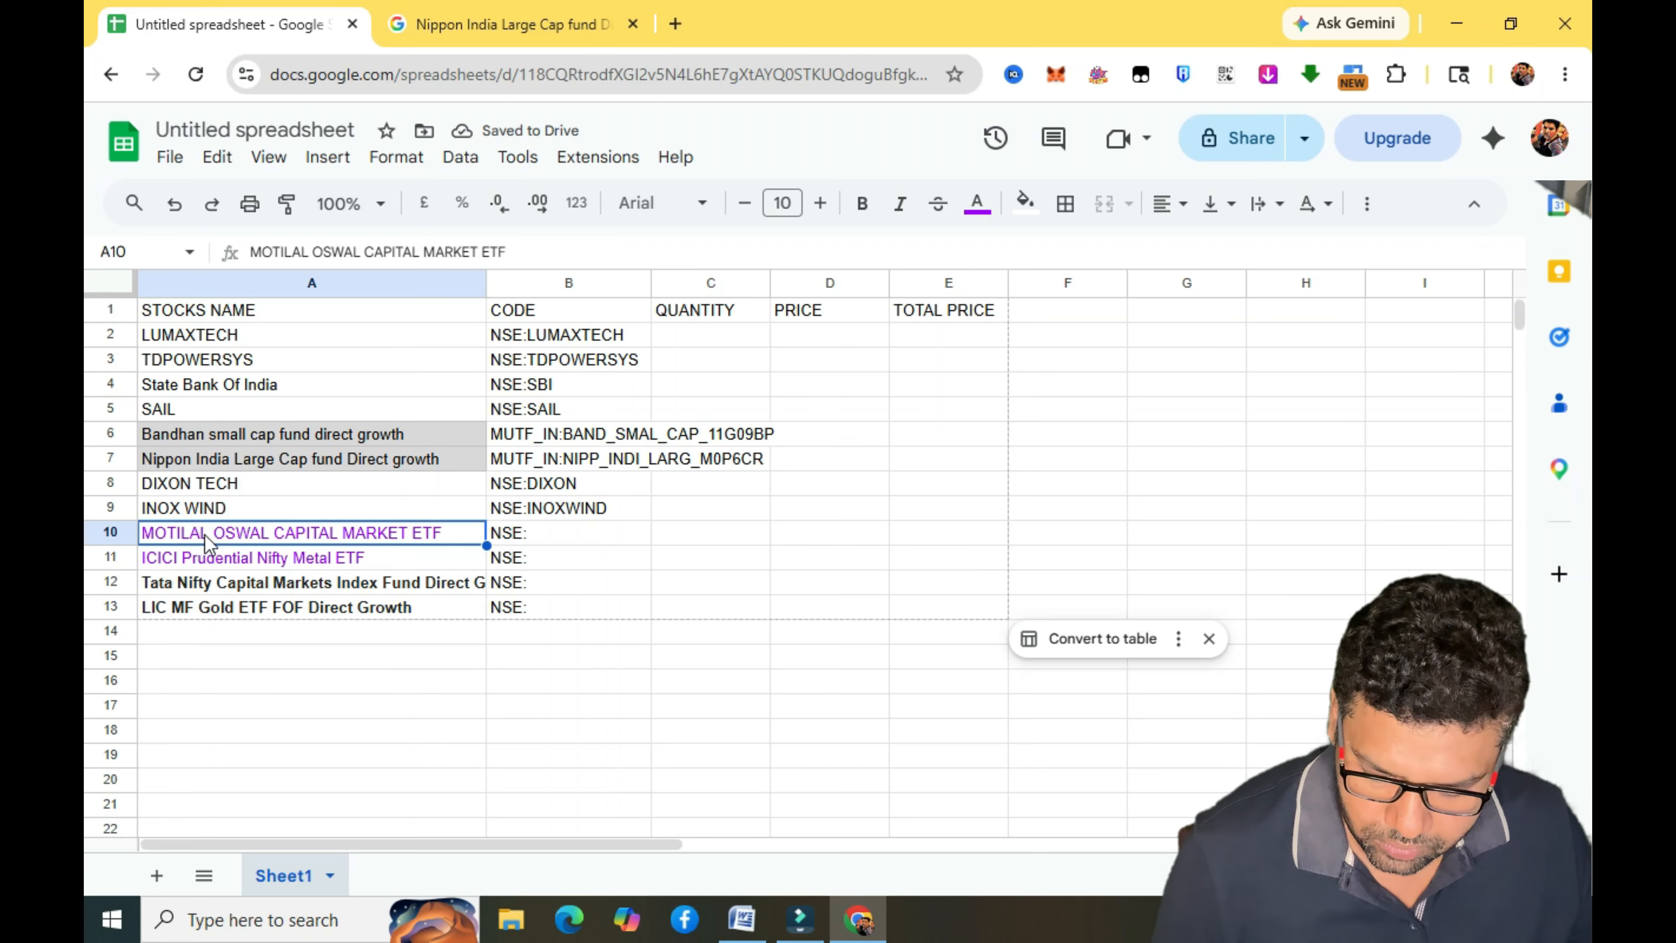
pyautogui.click(460, 39)
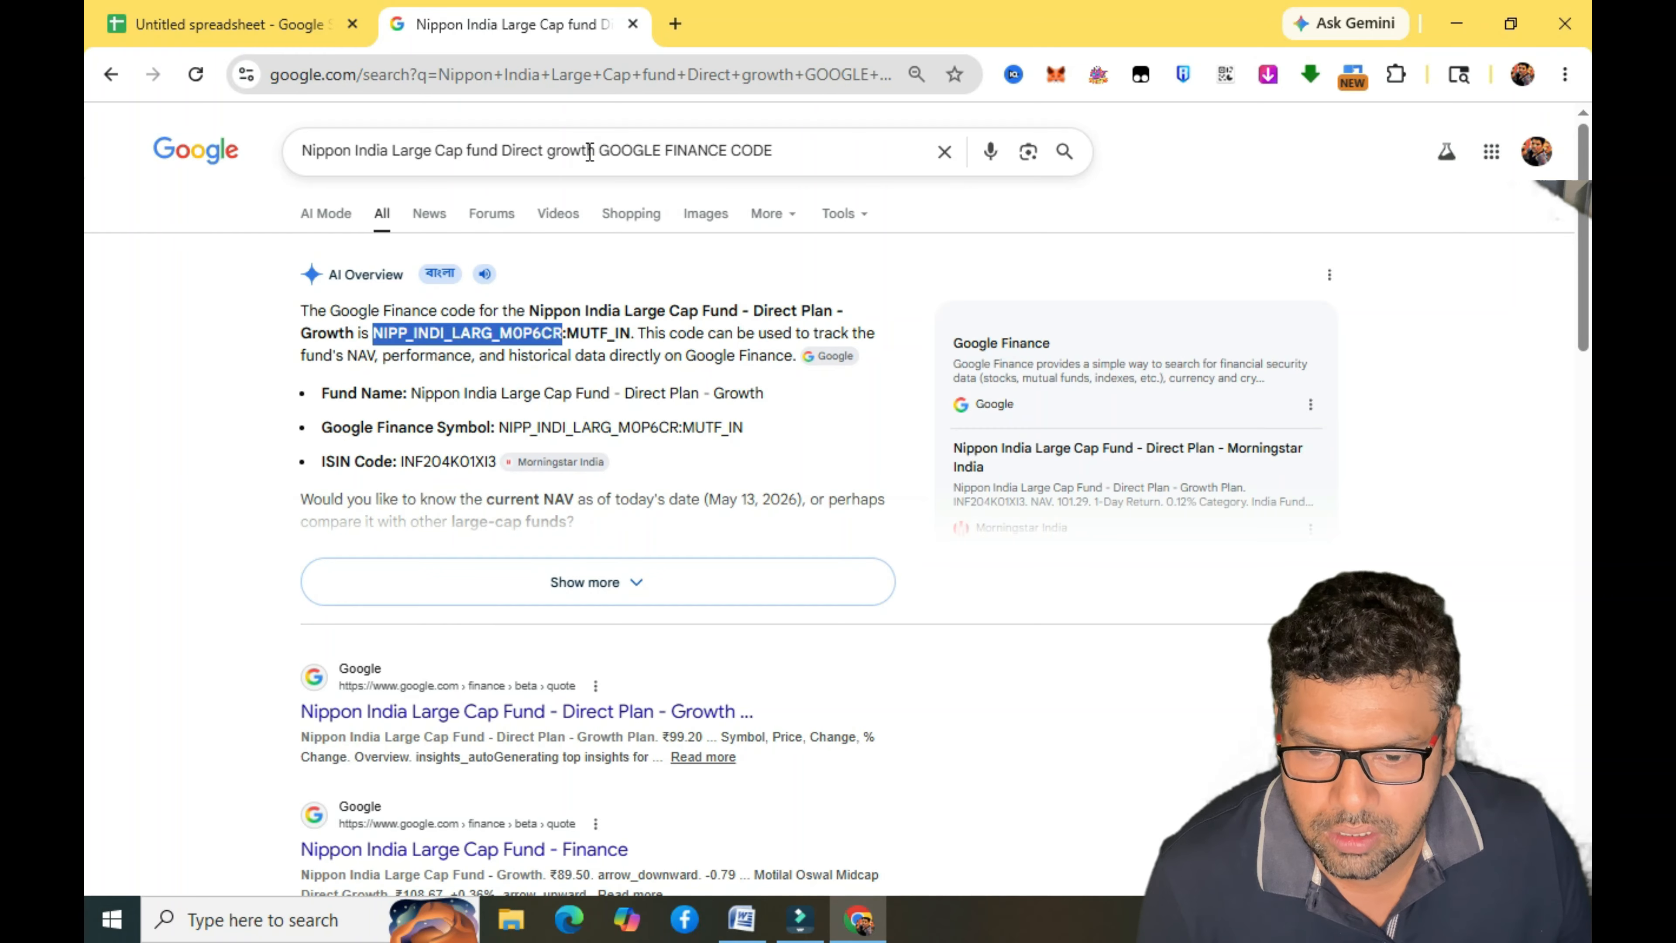
pyautogui.moveTo(590, 151); pyautogui.dragTo(214, 121)
pyautogui.write('MOTILAL OSWAL CAPITAL MARKET ETF')
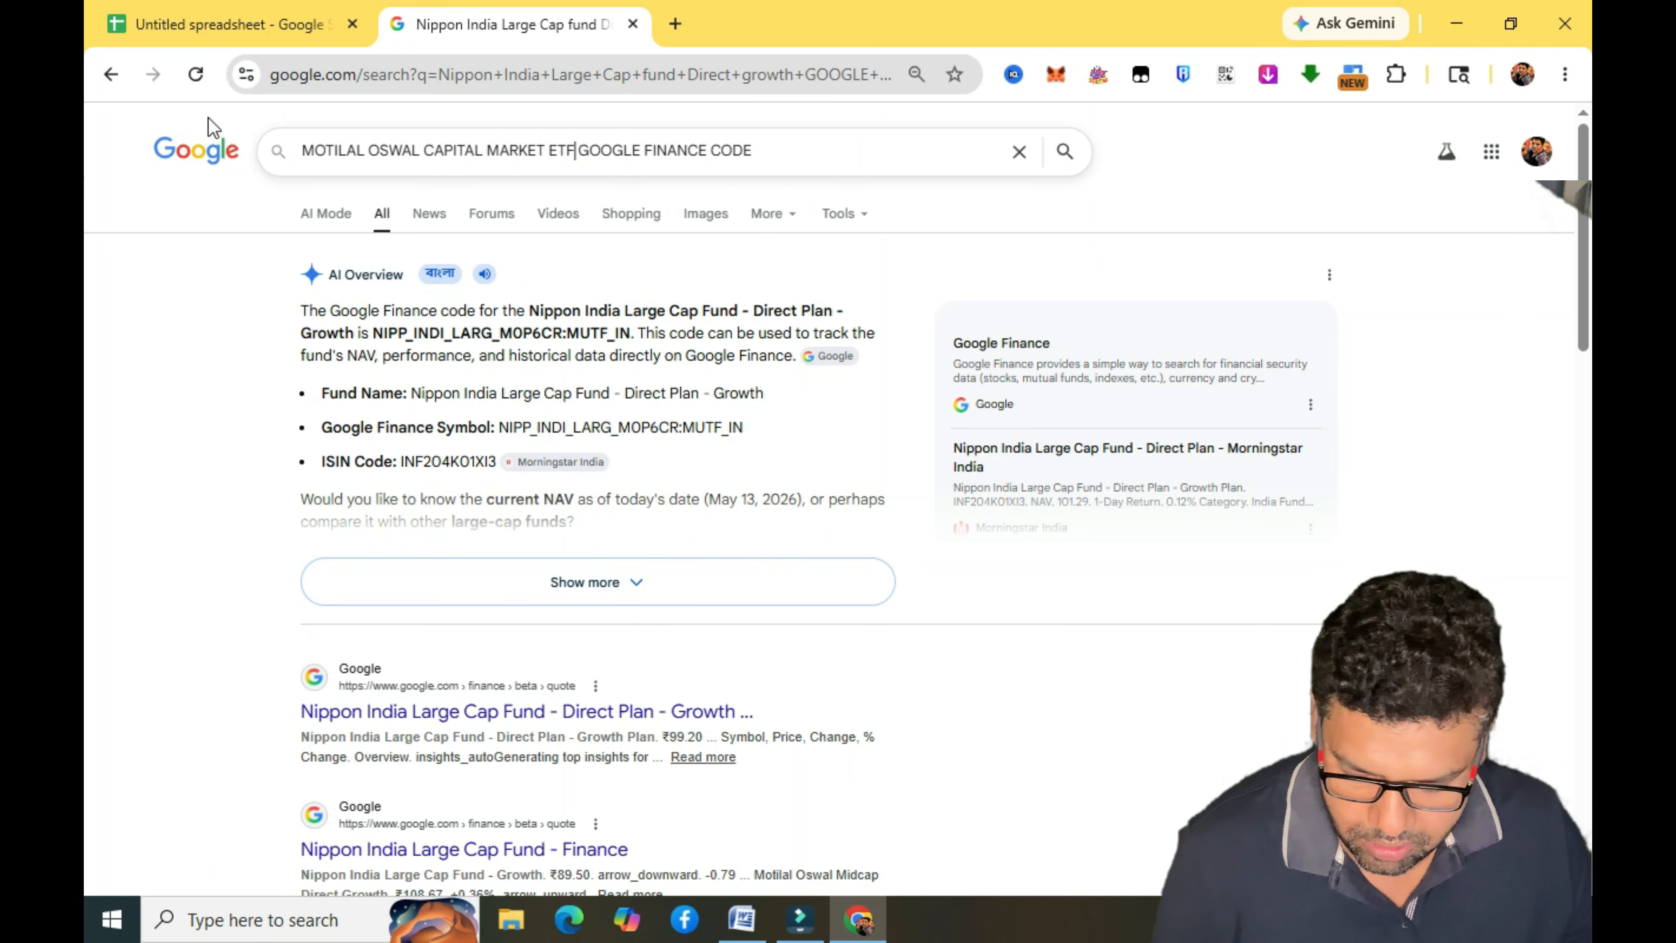
pyautogui.press('Return')
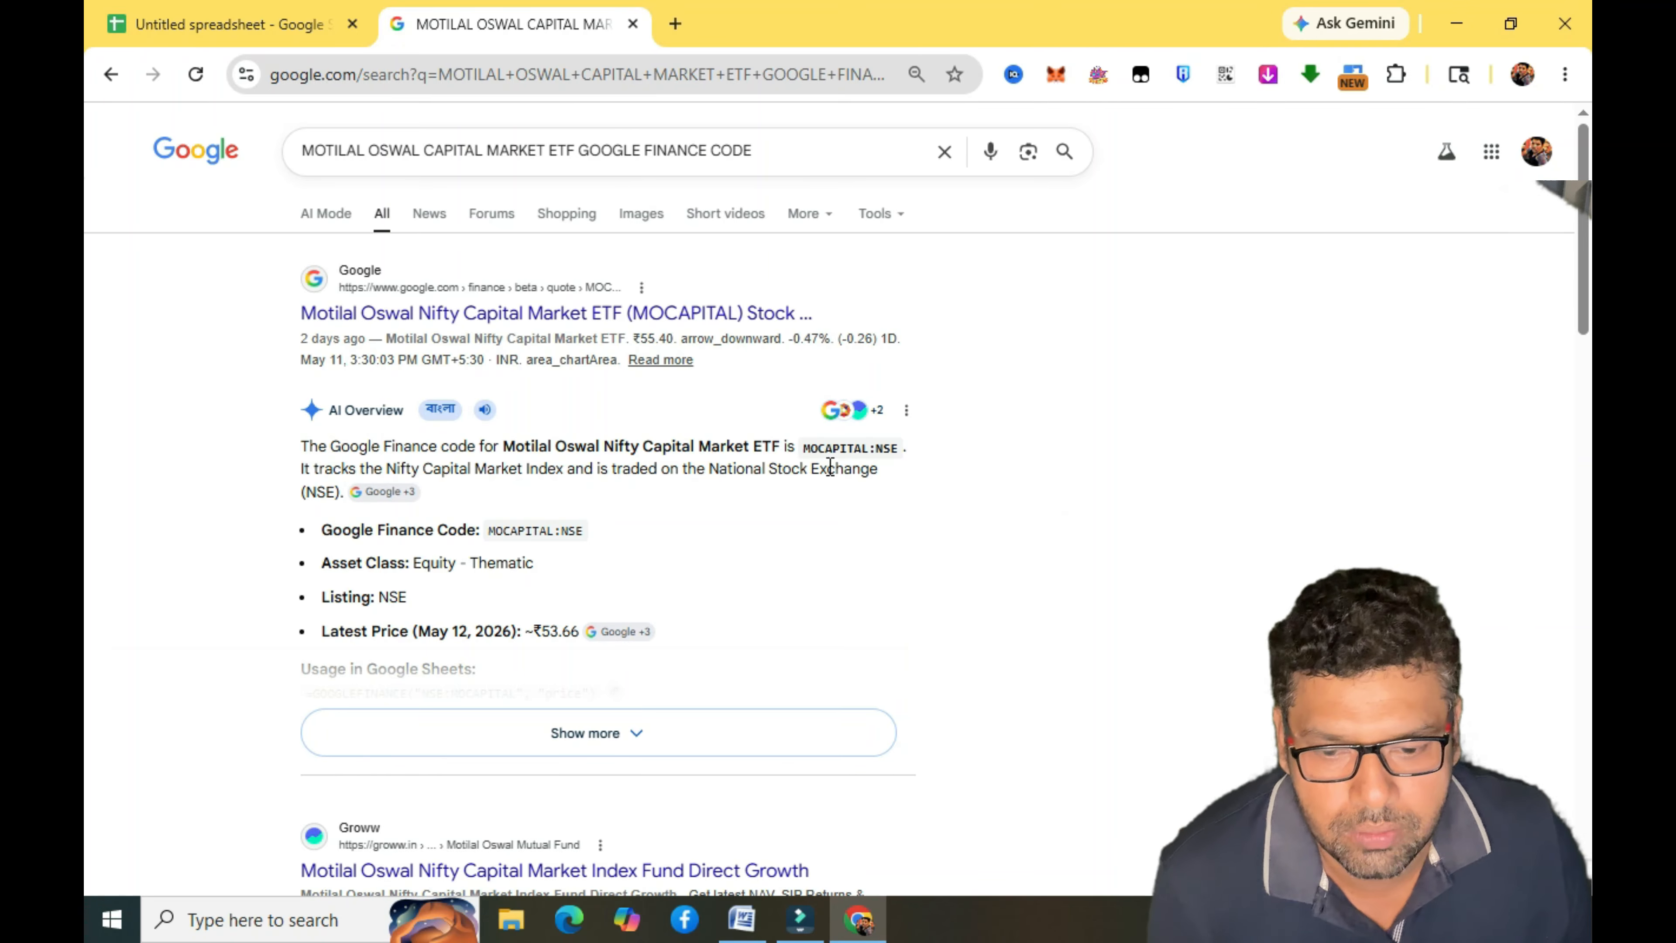
# Complete cell B10 as NSE:MOCAPITAL with the ticker copied from the AI Overview.
pyautogui.moveTo(806, 447); pyautogui.dragTo(867, 450)
pyautogui.hotkey('ctrl', 'c')
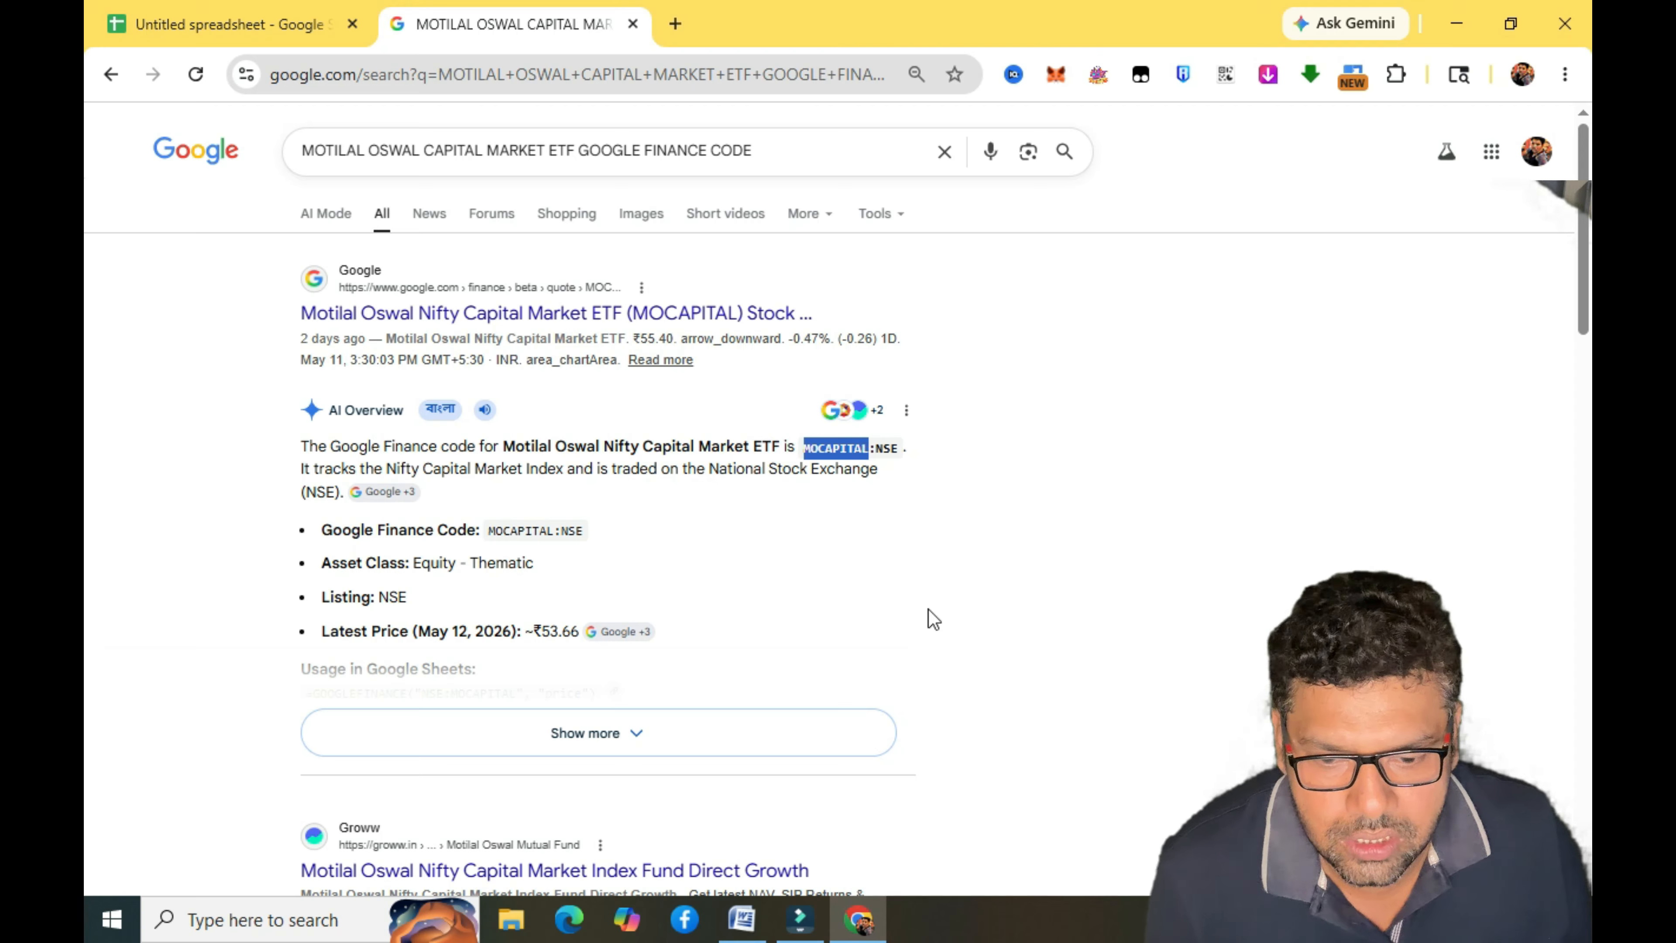
pyautogui.click(263, 9)
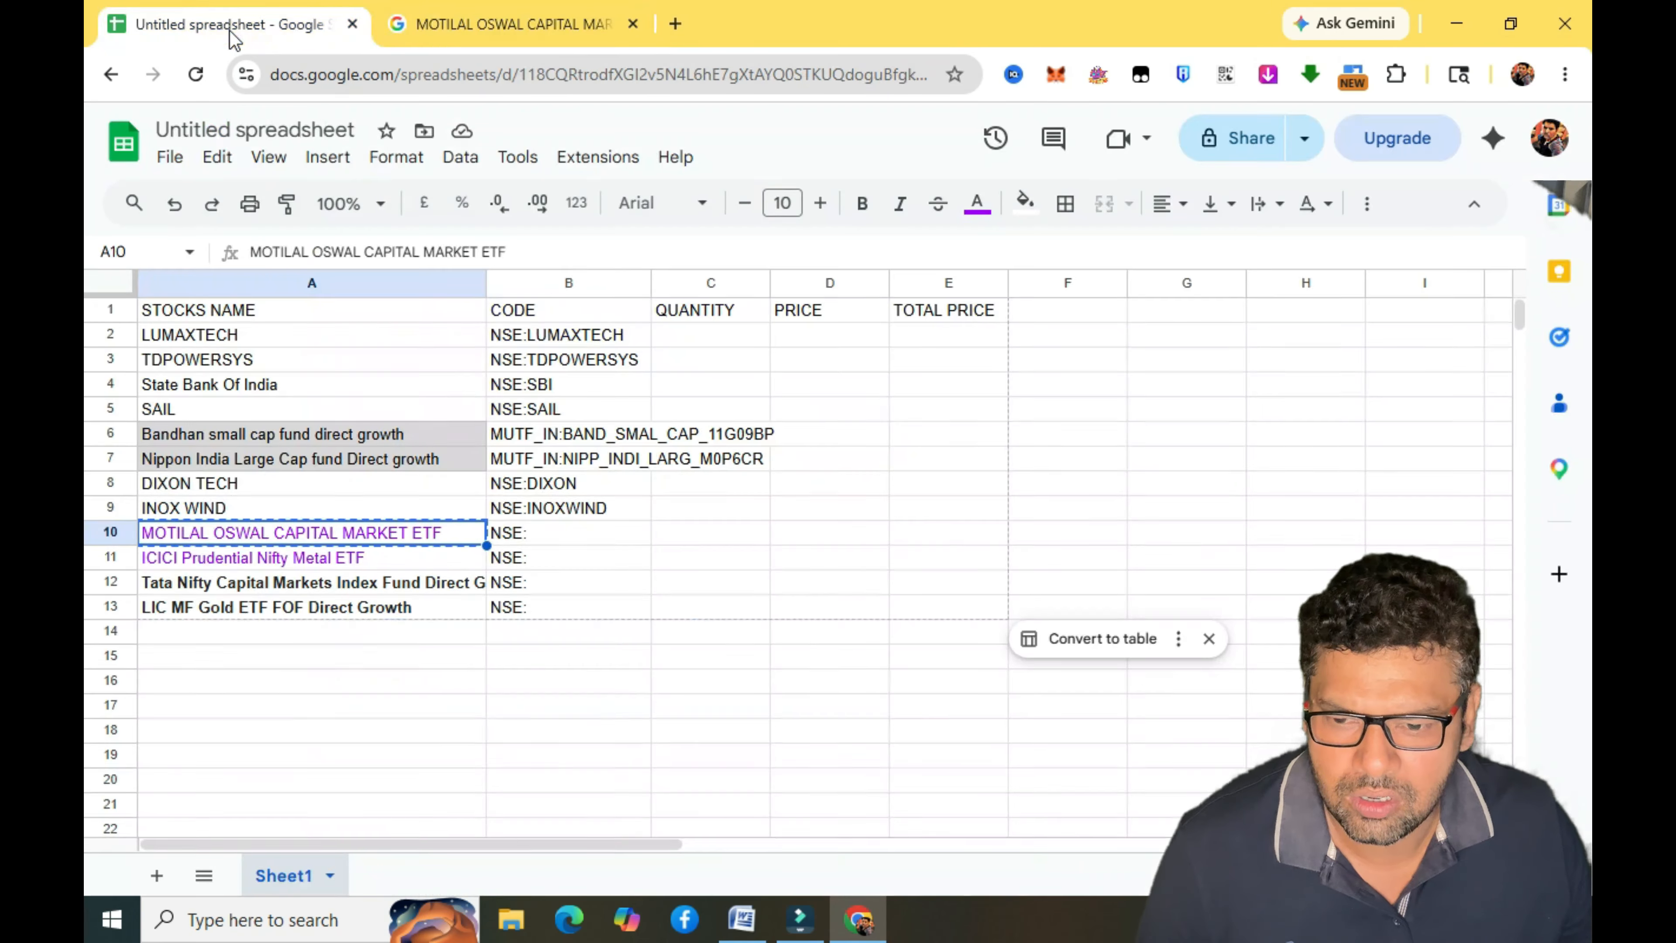
pyautogui.doubleClick(568, 533)
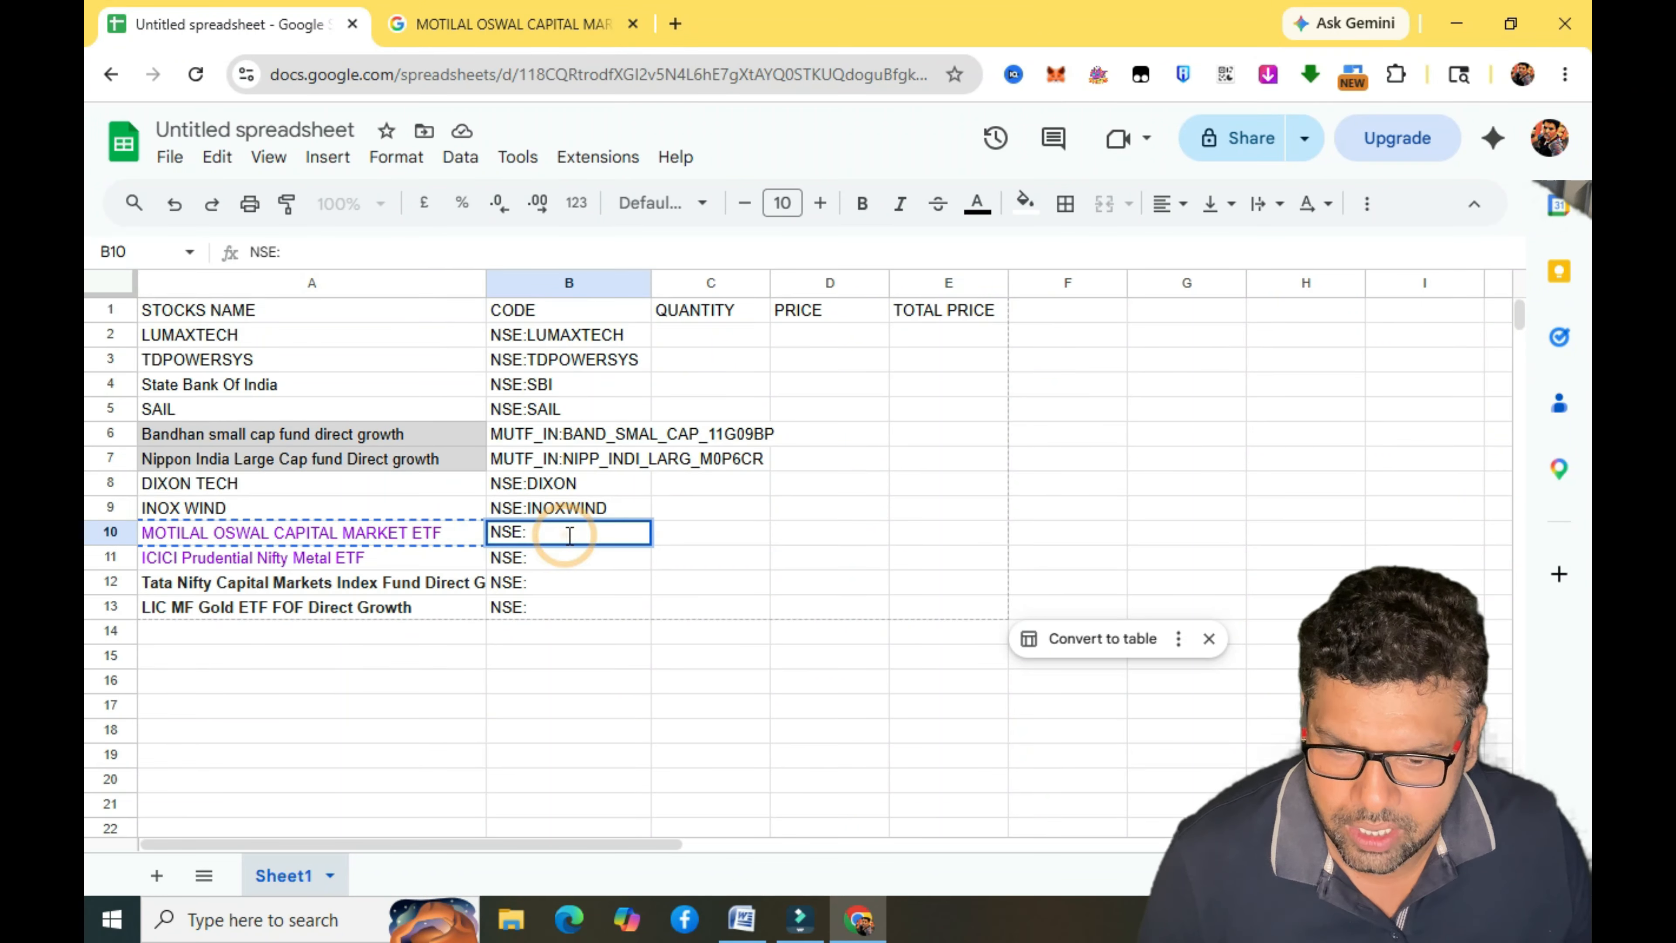
pyautogui.hotkey('ctrl', 'v')
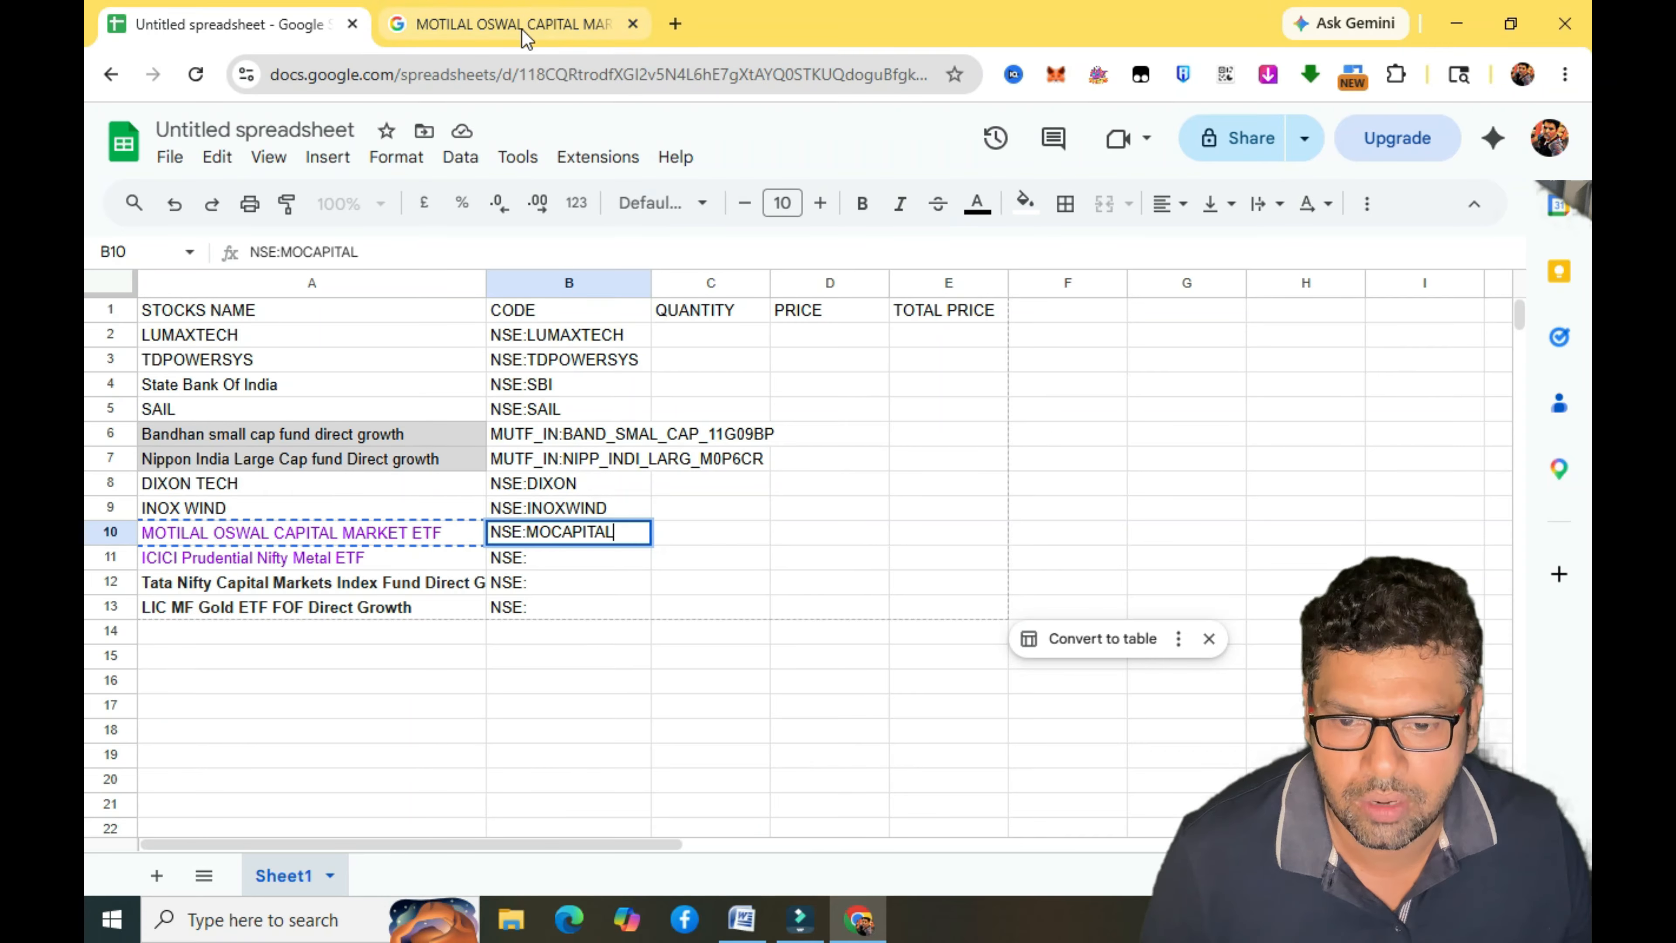
# Search Google for "ICICI Prudential Nifty Metal ETF GOOGLE FINANCE CODE" using the ETF name copied from cell A11.
pyautogui.click(302, 563)
pyautogui.hotkey('ctrl', 'c')
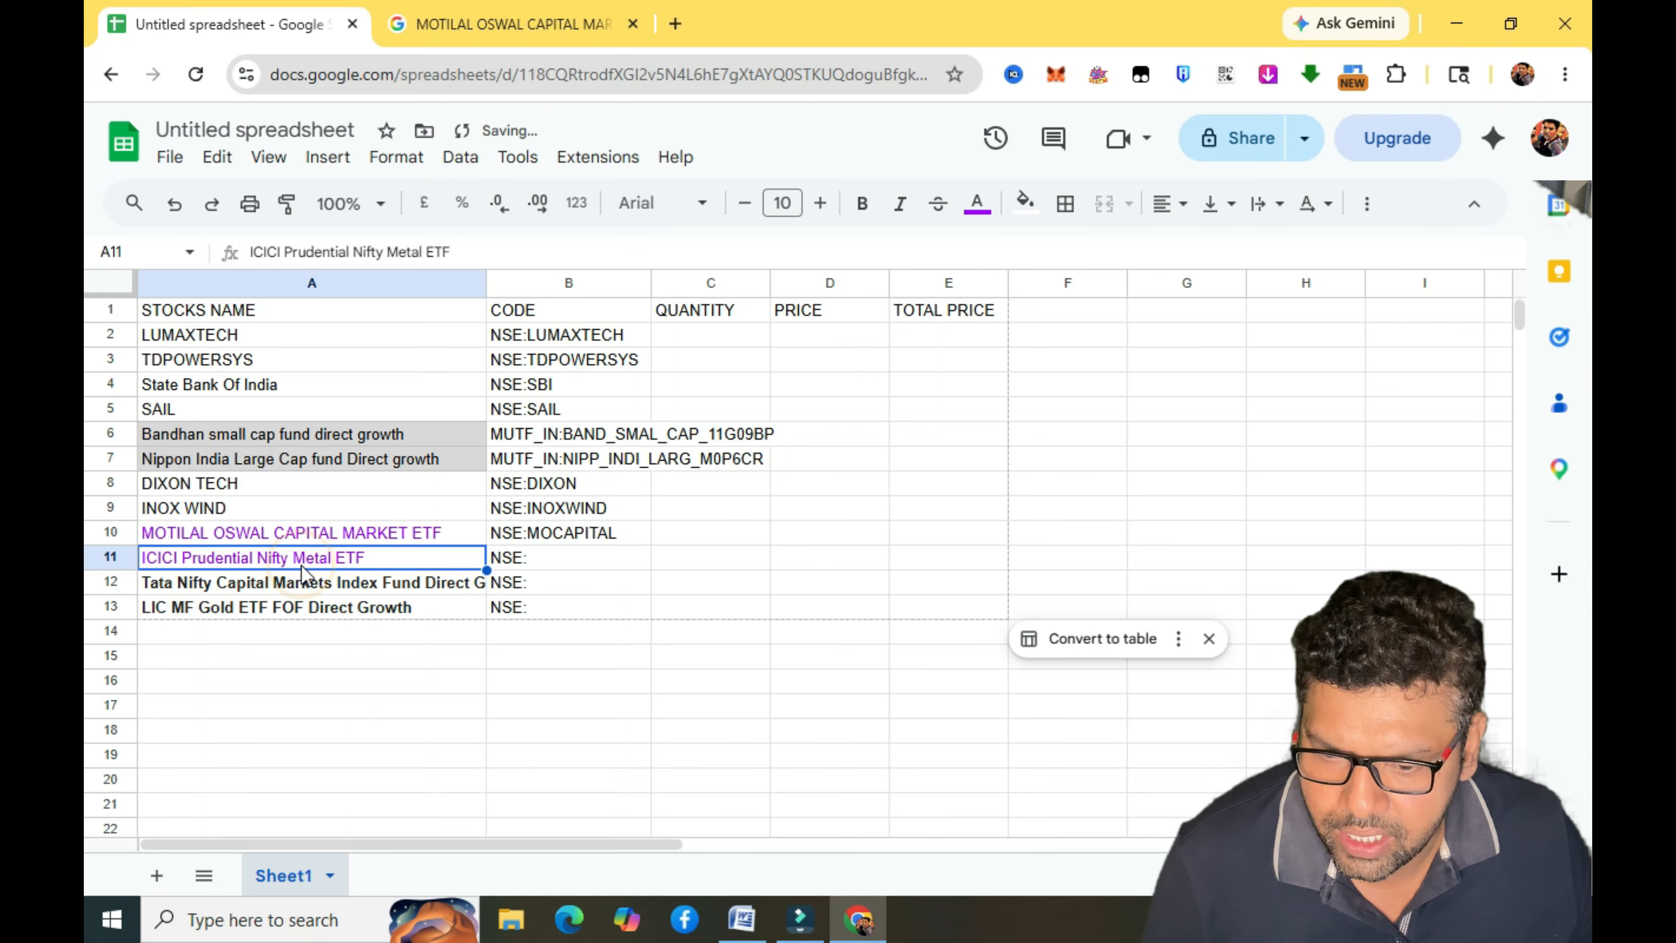
pyautogui.click(496, 27)
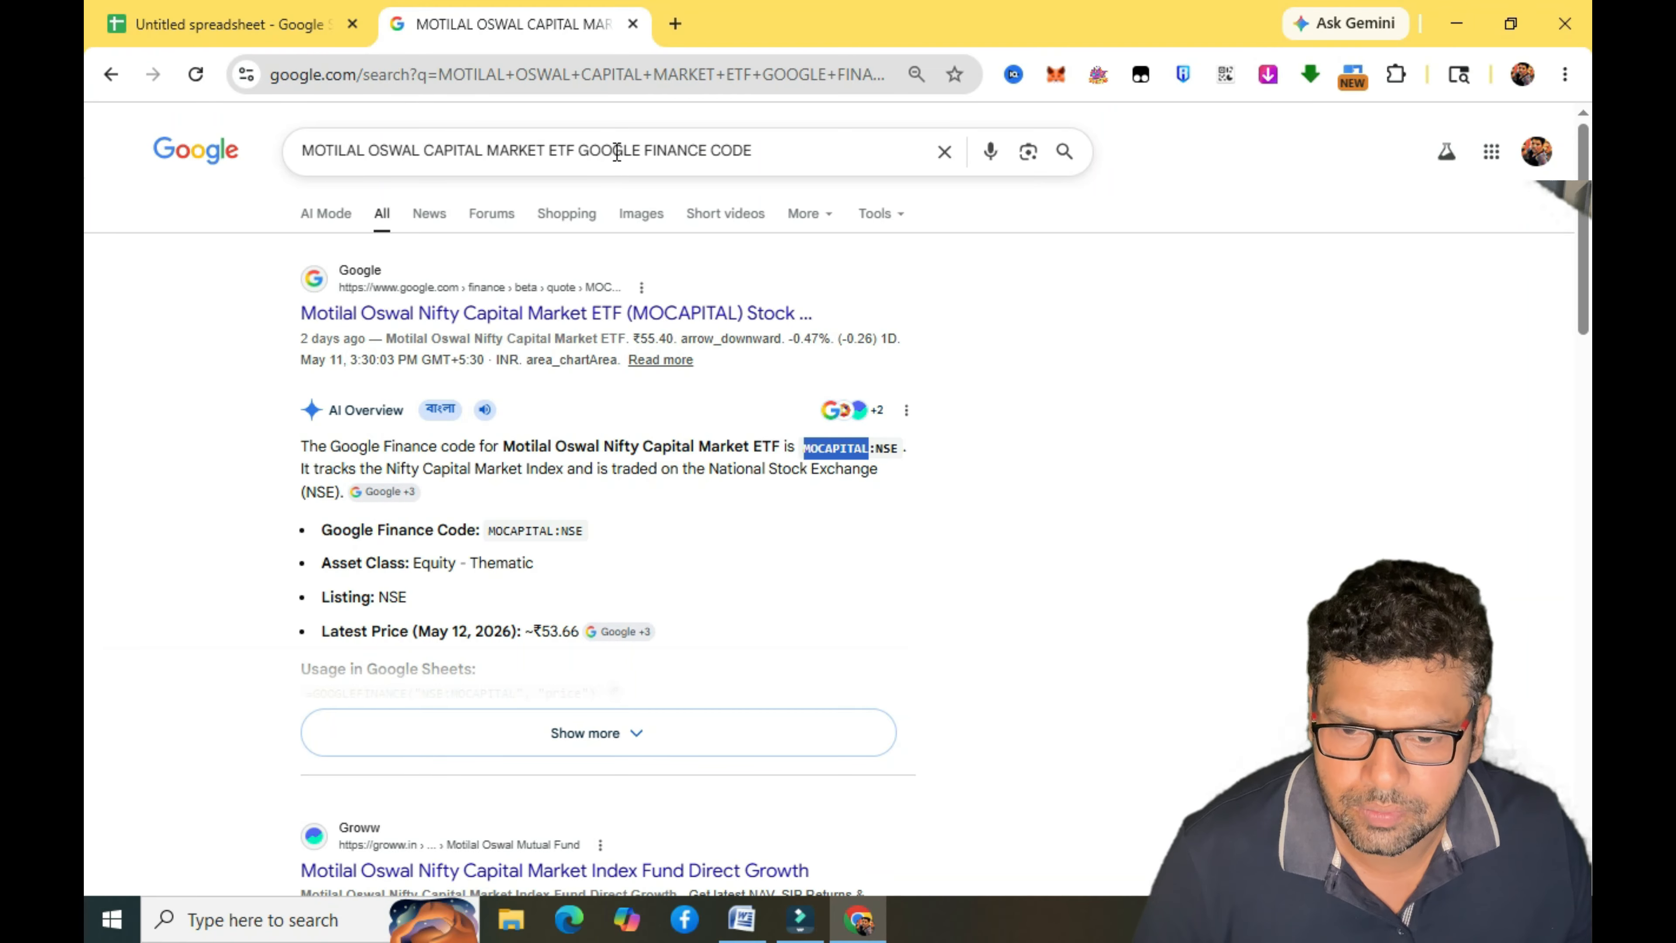
pyautogui.moveTo(576, 151); pyautogui.dragTo(231, 149)
pyautogui.hotkey('ctrl', 'v')
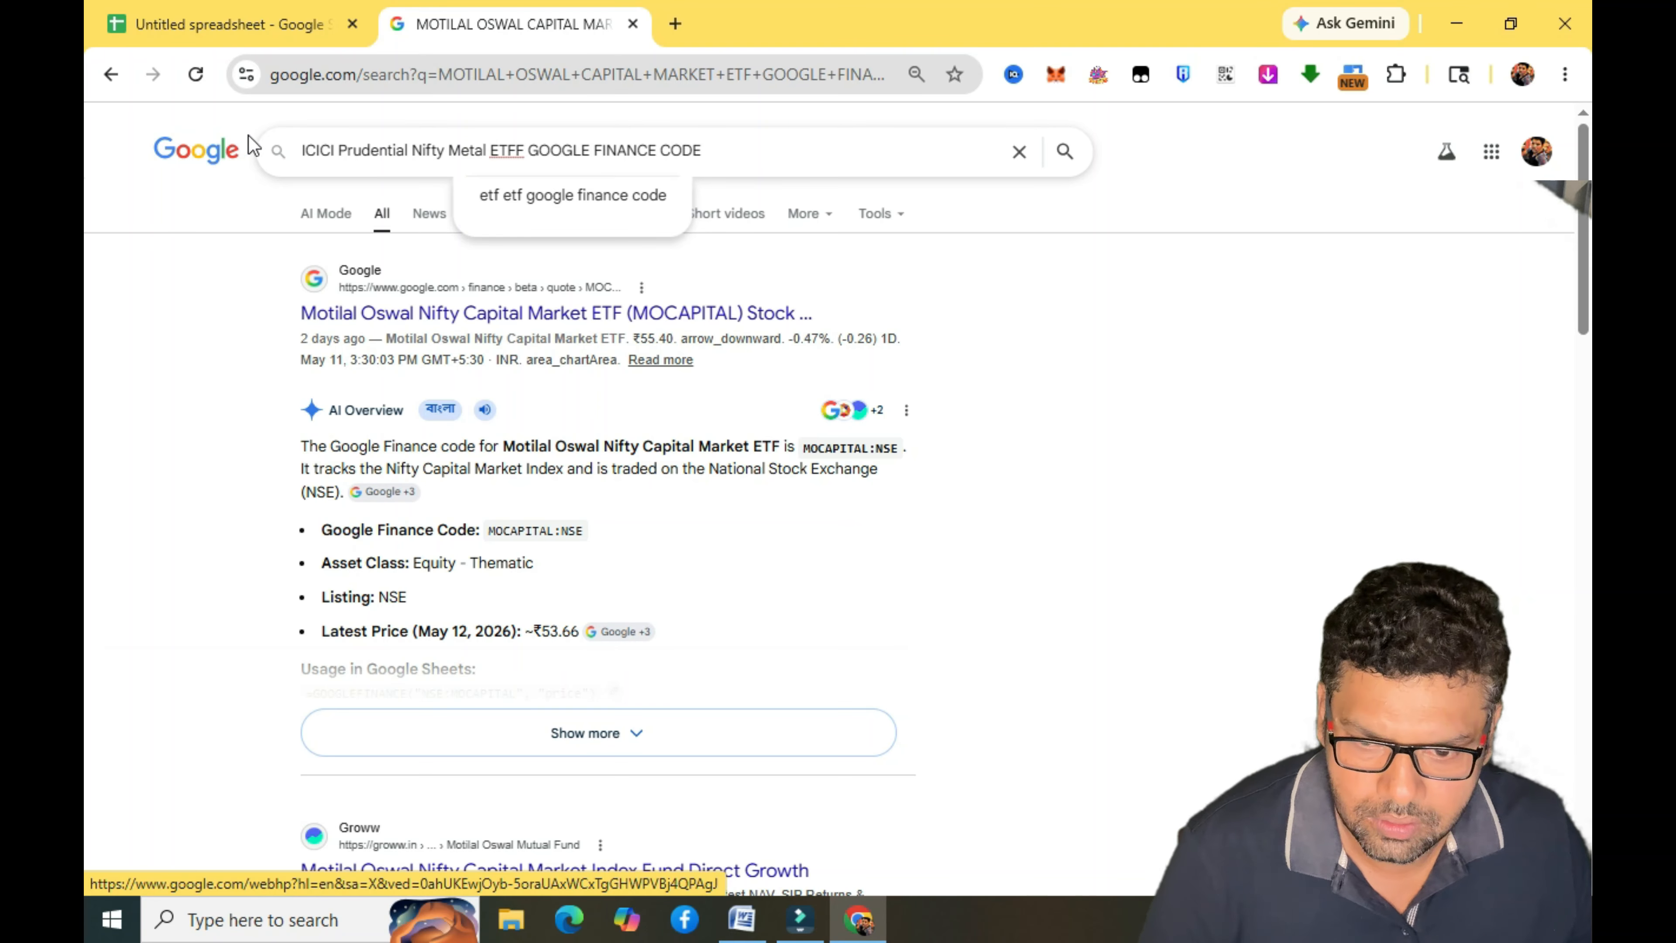
pyautogui.press('Delete')
pyautogui.press('Return')
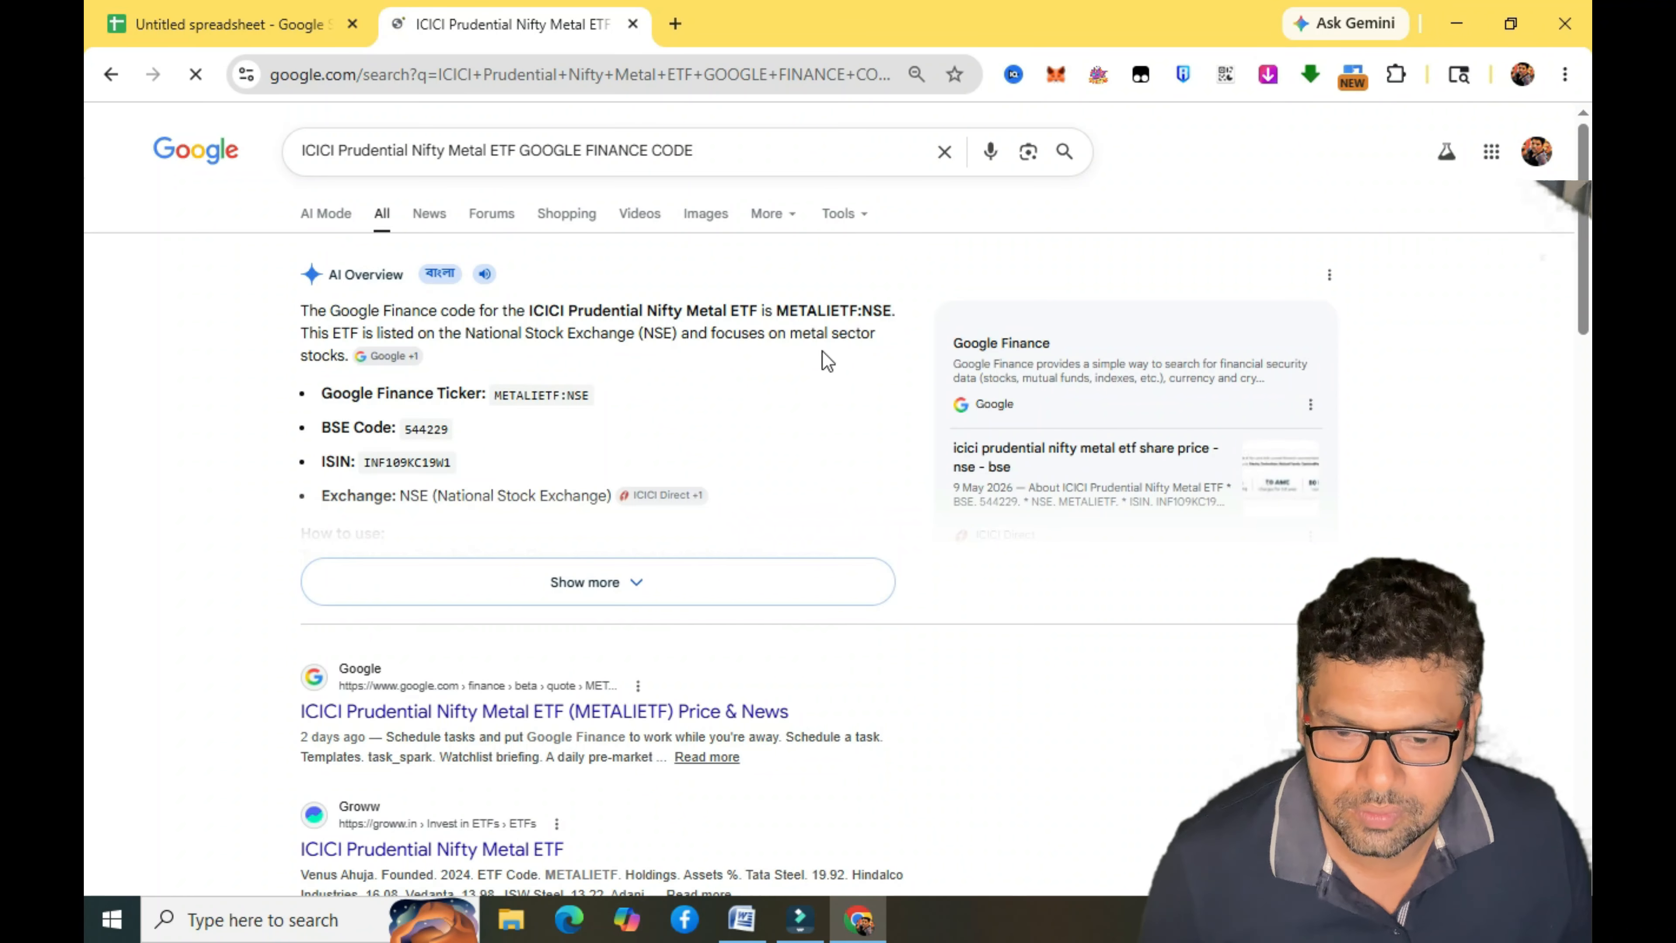
# Complete cell B11 as NSE:METALIETF with the ticker copied from the AI Overview.
pyautogui.moveTo(782, 309); pyautogui.dragTo(857, 310)
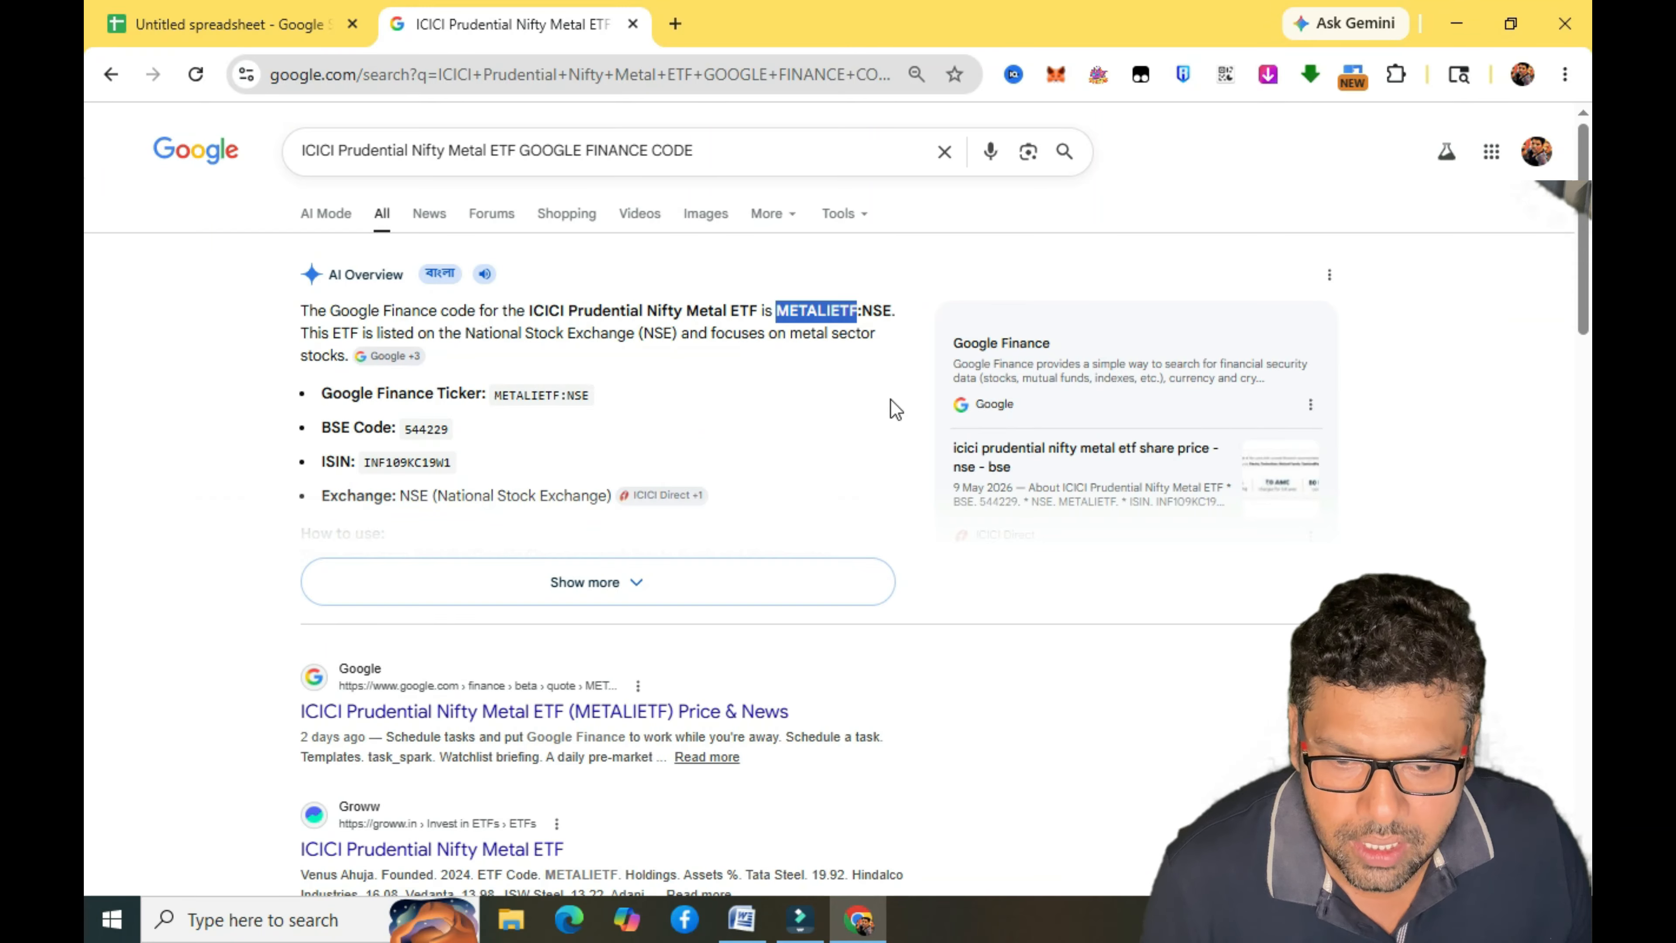
pyautogui.click(288, 30)
pyautogui.click(539, 555)
pyautogui.doubleClick(545, 558)
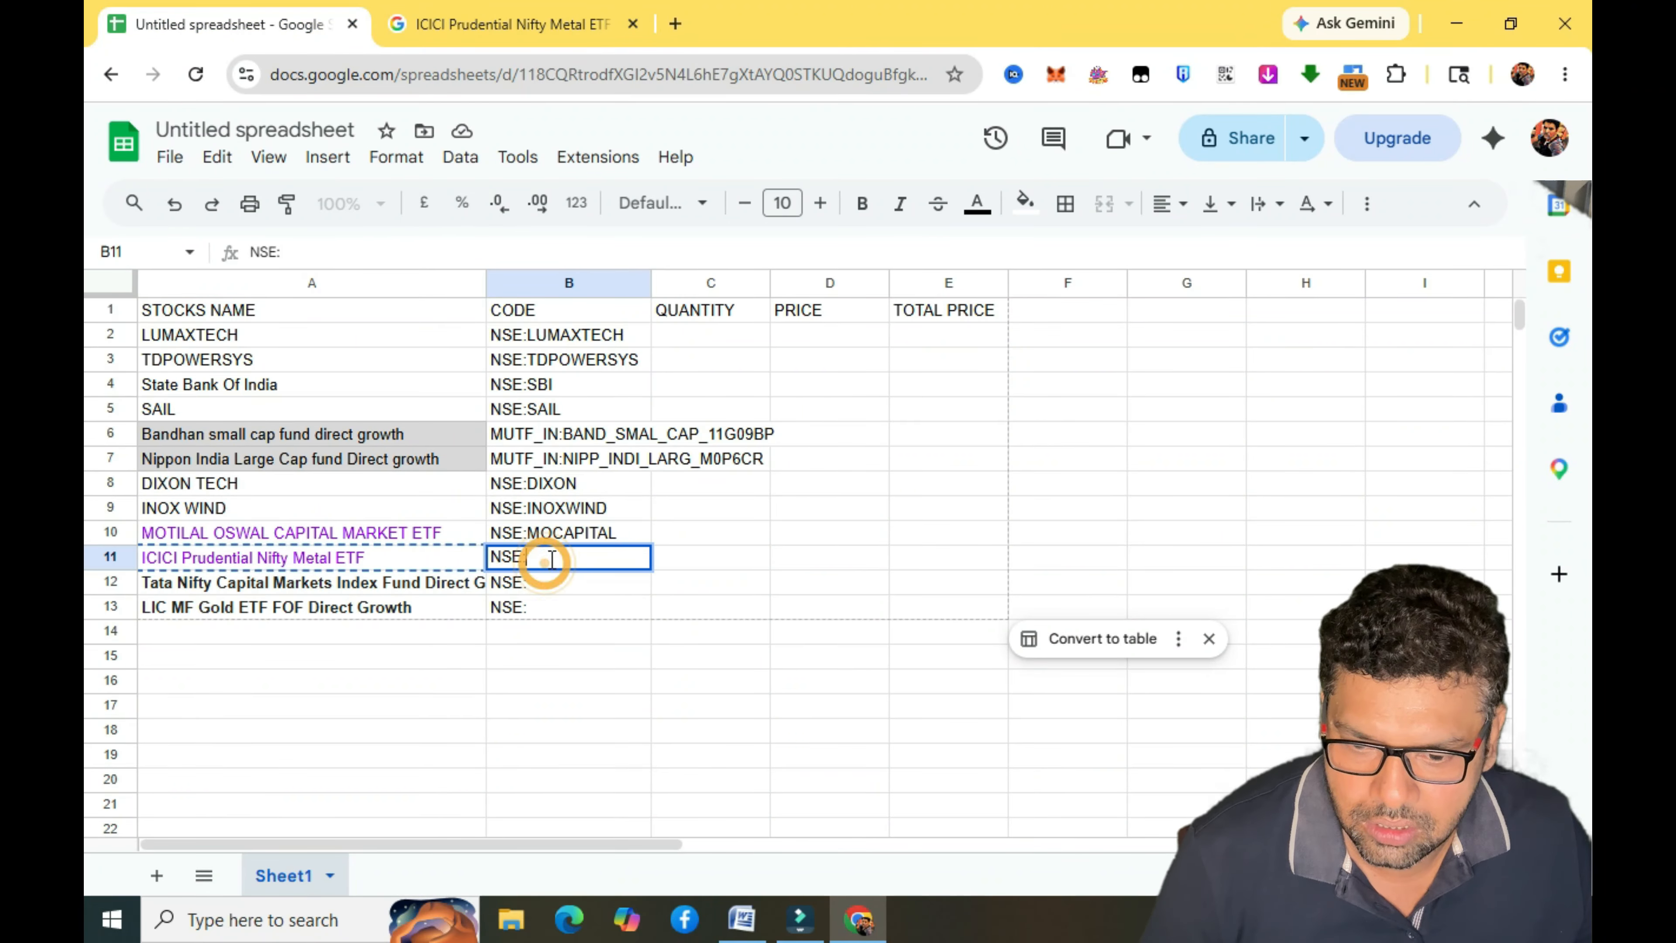
pyautogui.hotkey('ctrl', 'v')
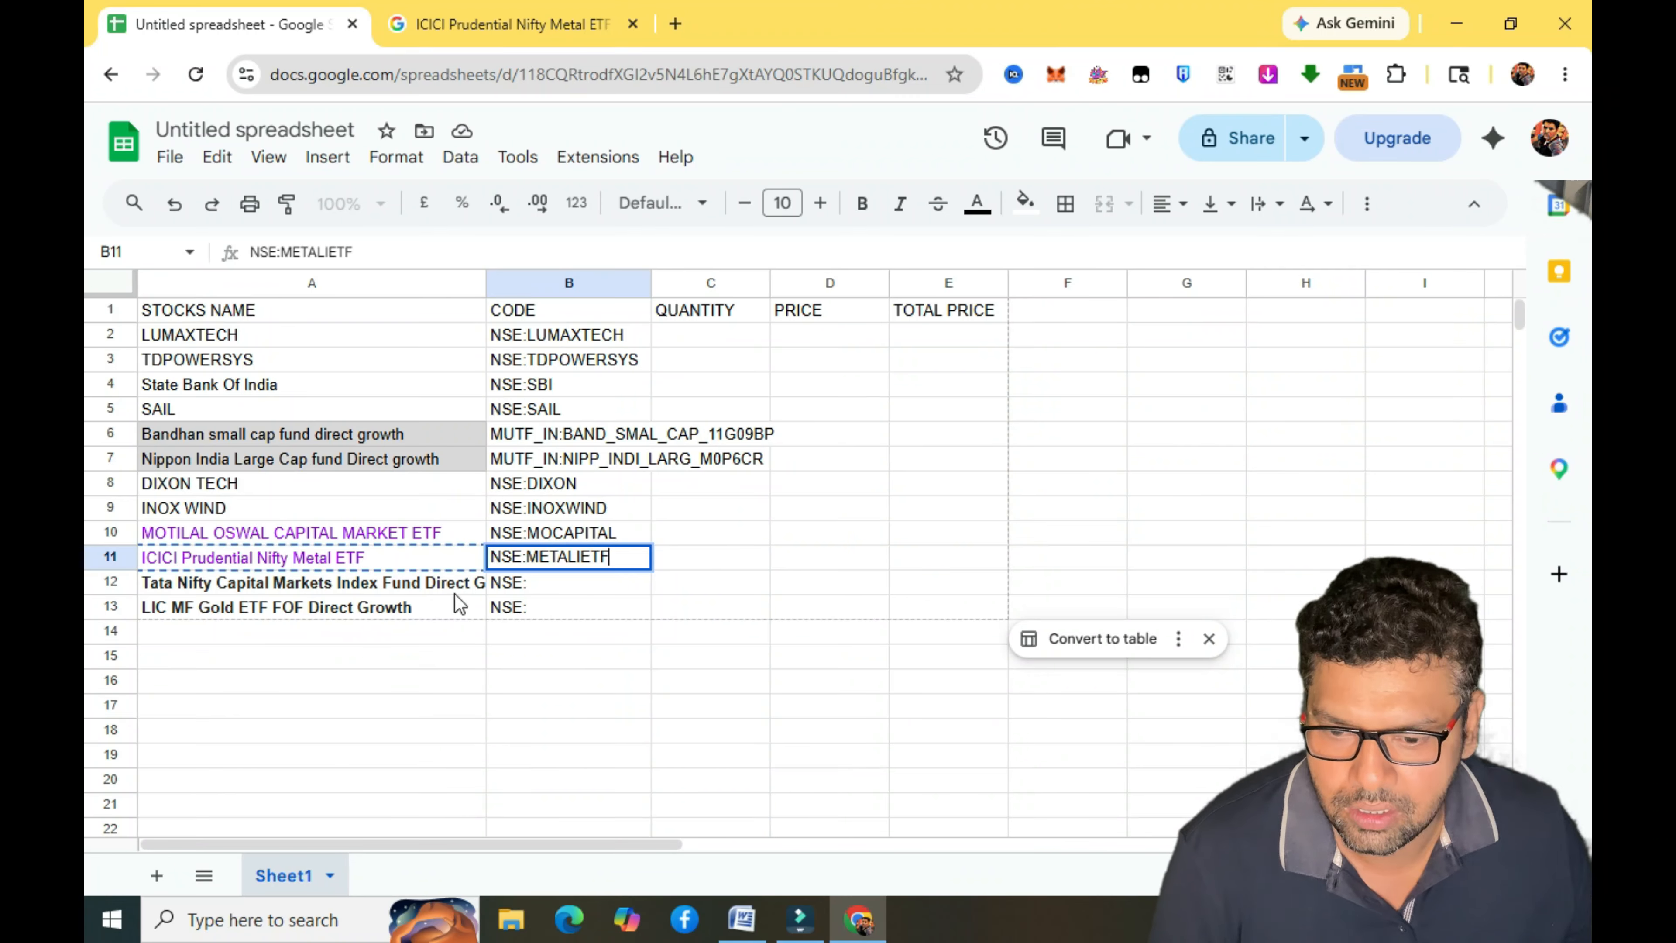
pyautogui.click(305, 591)
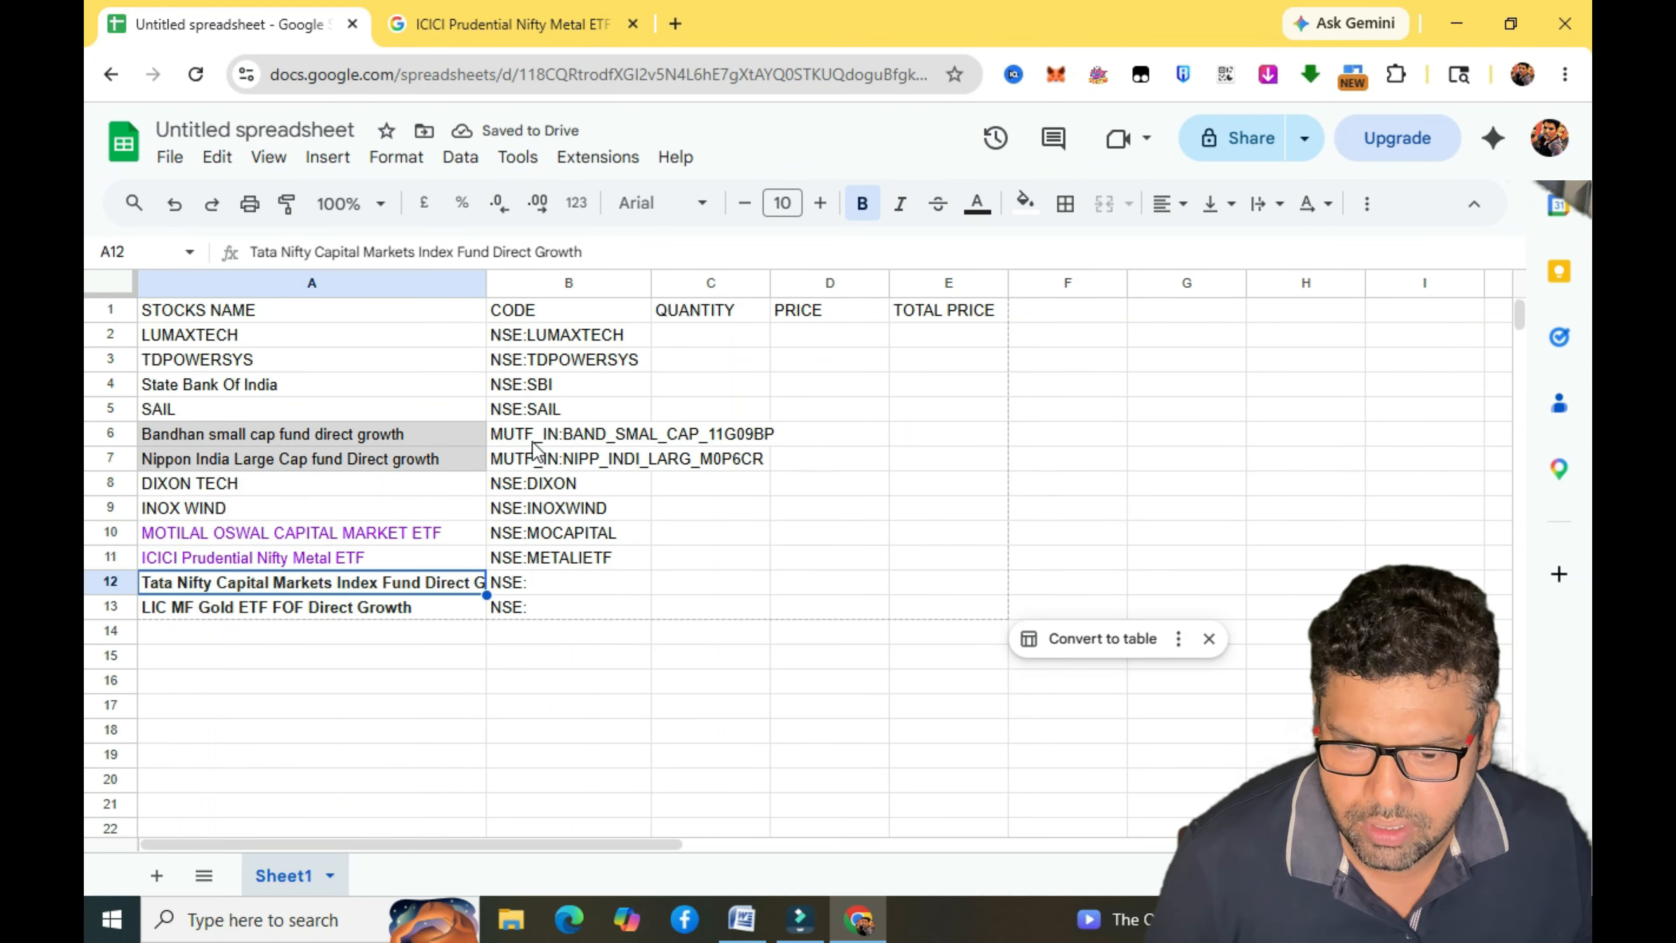
# Replace the prefix in cells B12 and B13 with MUTF_IN:, copied from the code in cell B6.
pyautogui.click(509, 437)
pyautogui.doubleClick(563, 434)
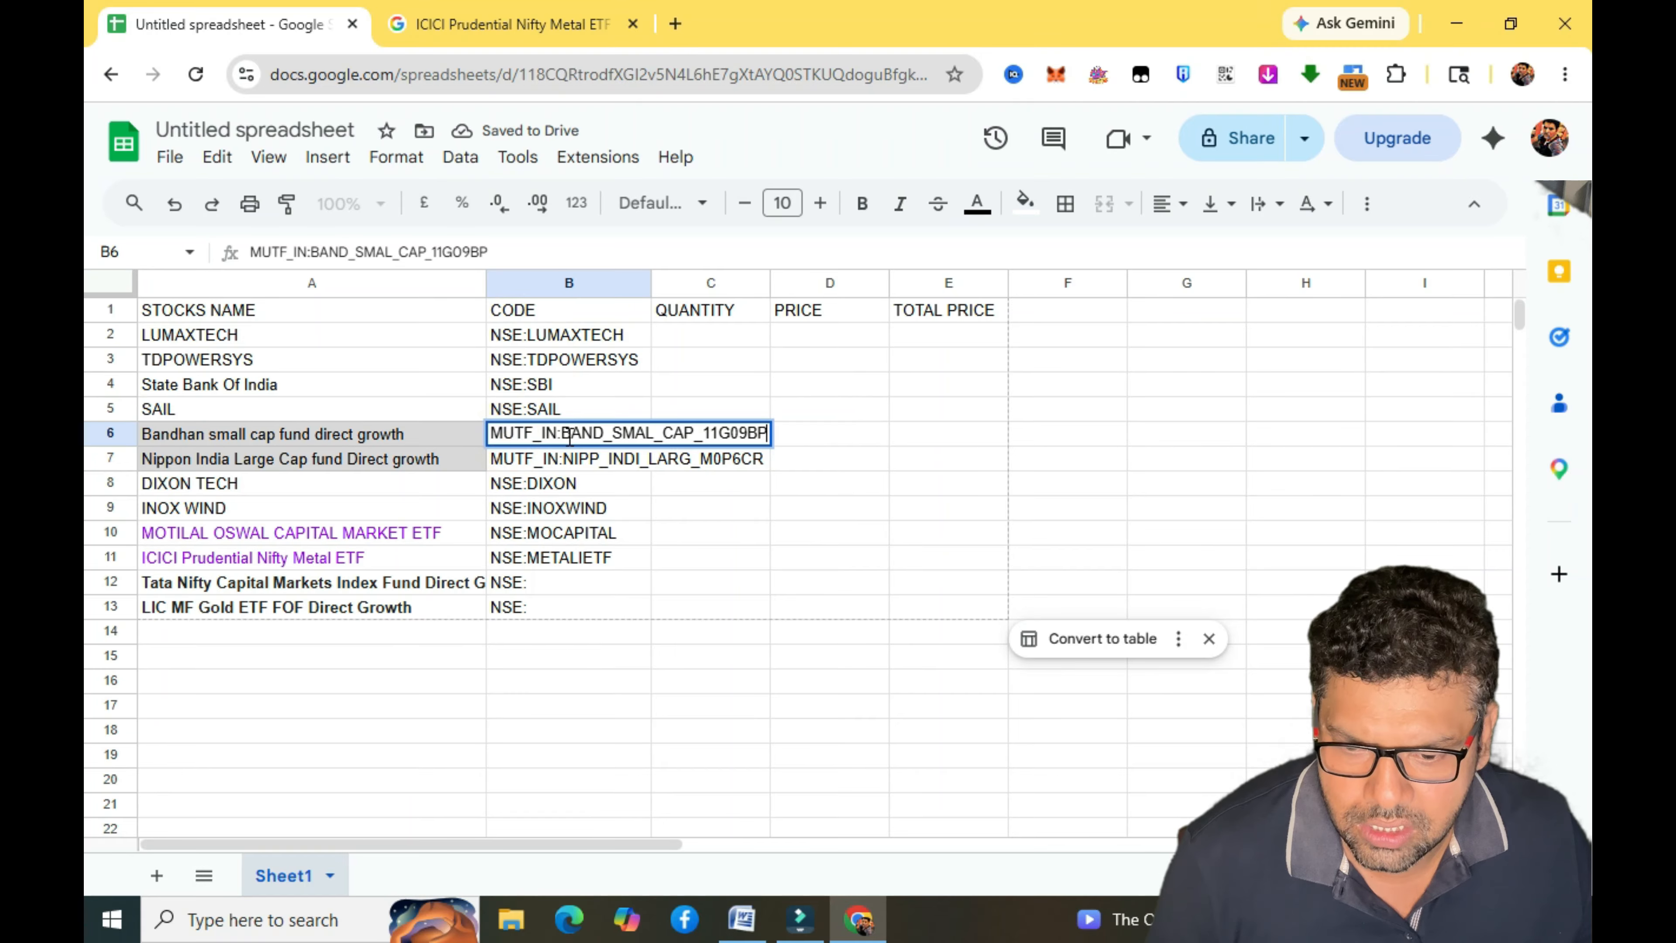
pyautogui.moveTo(563, 435); pyautogui.dragTo(480, 452)
pyautogui.hotkey('ctrl', 'c')
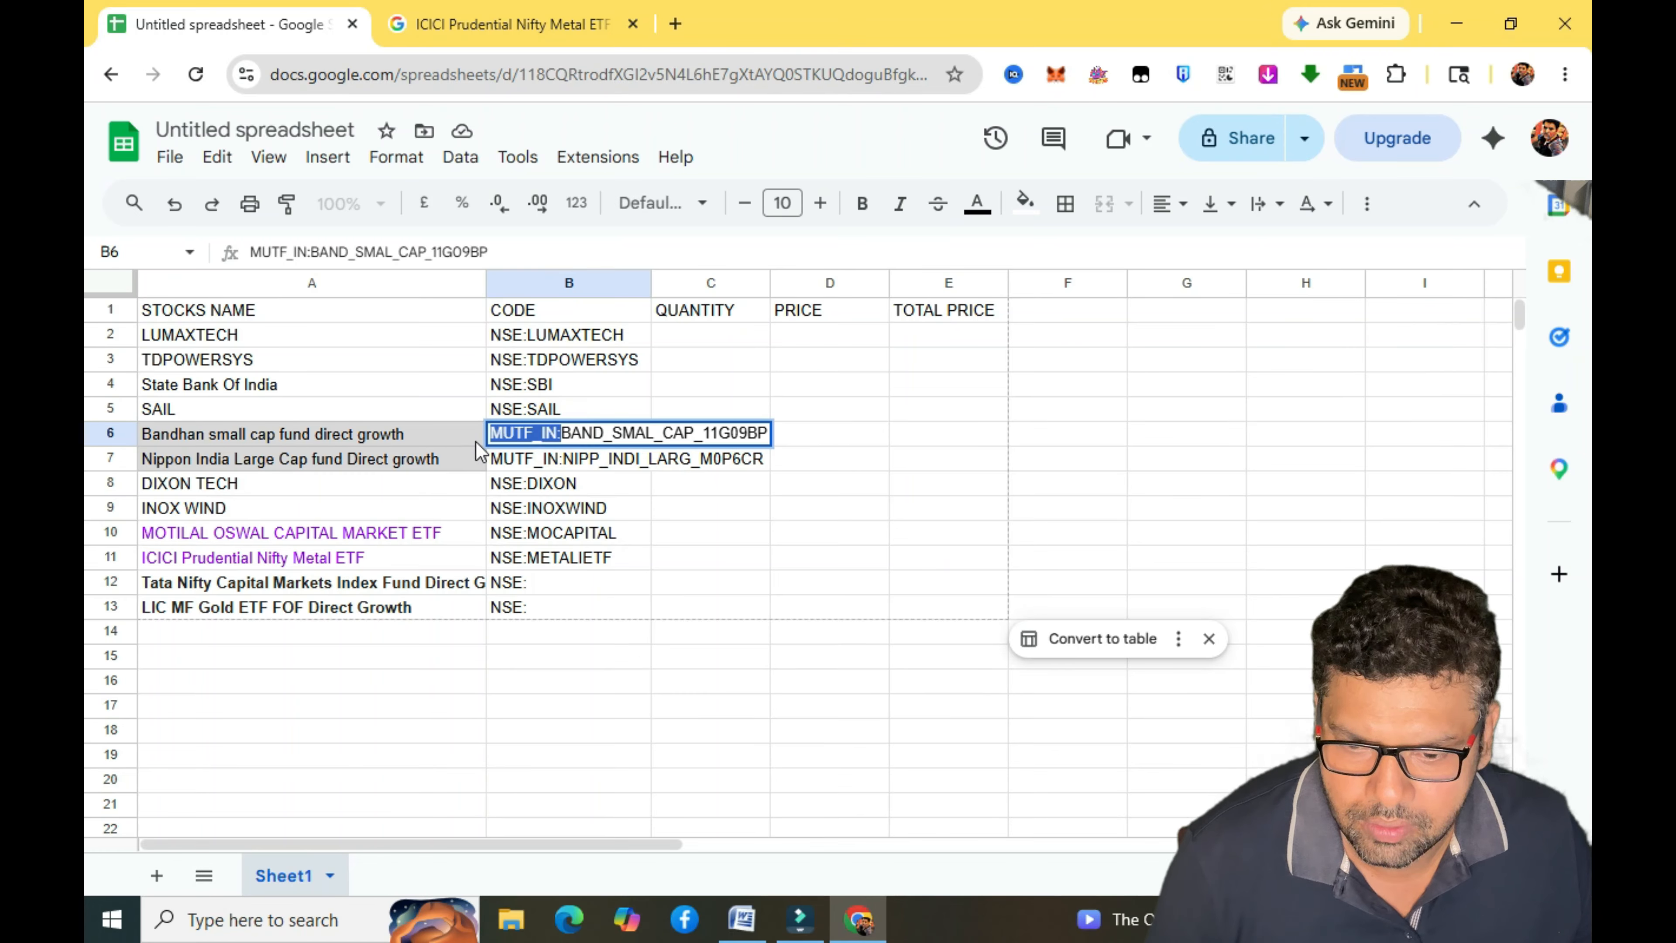
pyautogui.click(547, 582)
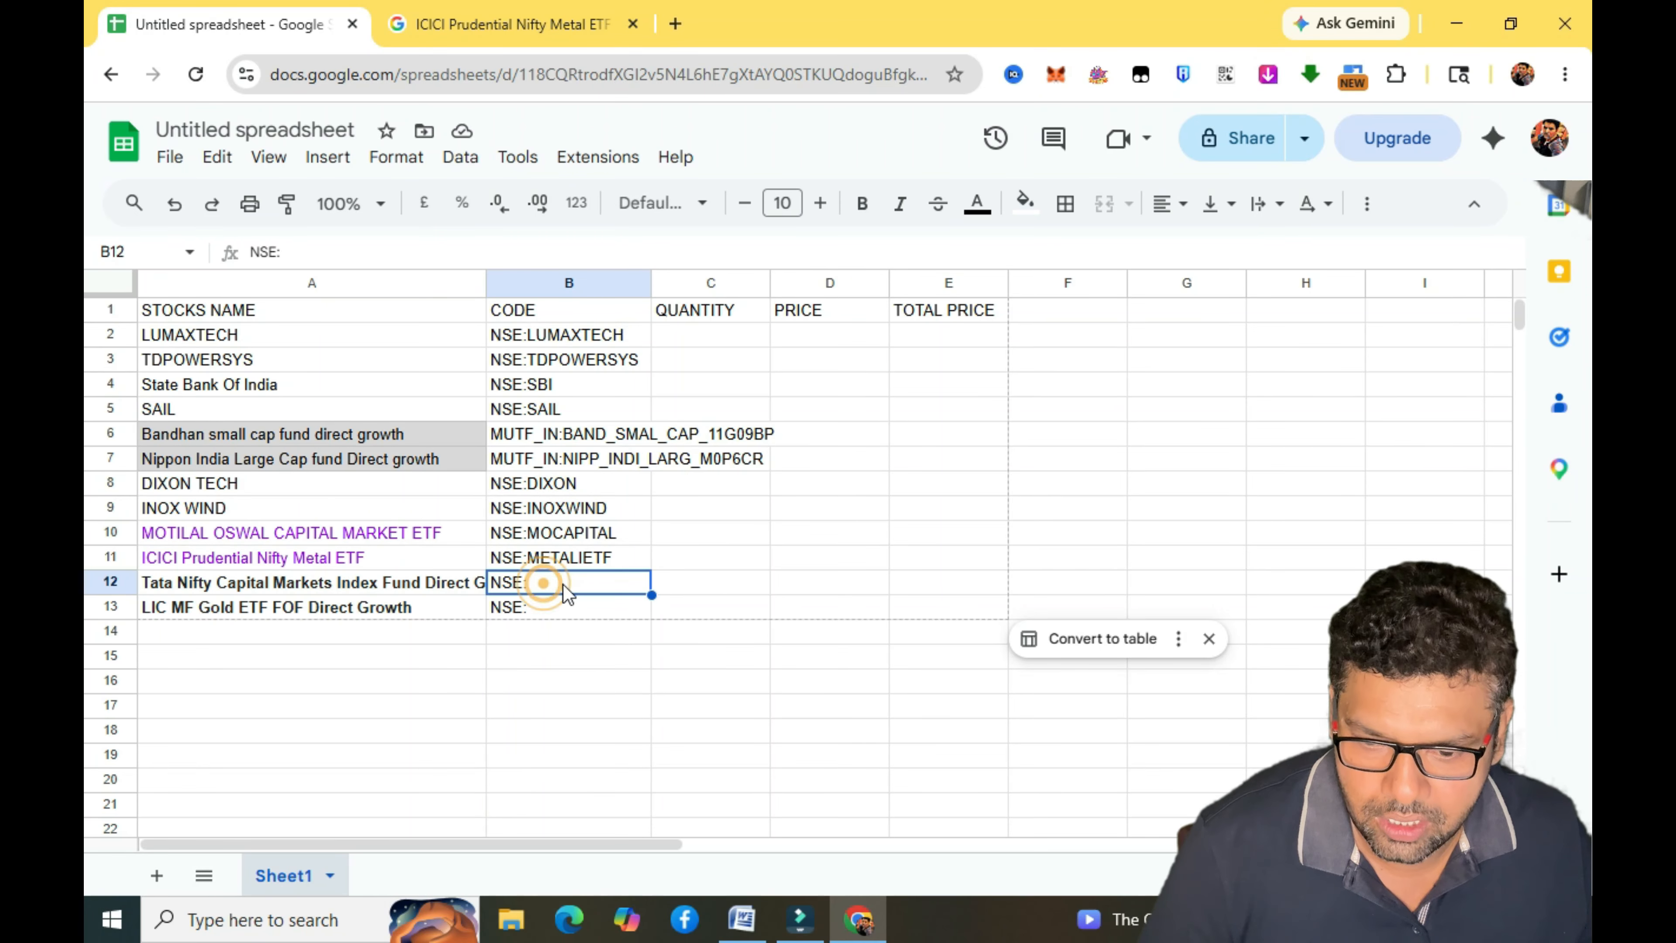
pyautogui.hotkey('ctrl', 'v')
pyautogui.click(545, 610)
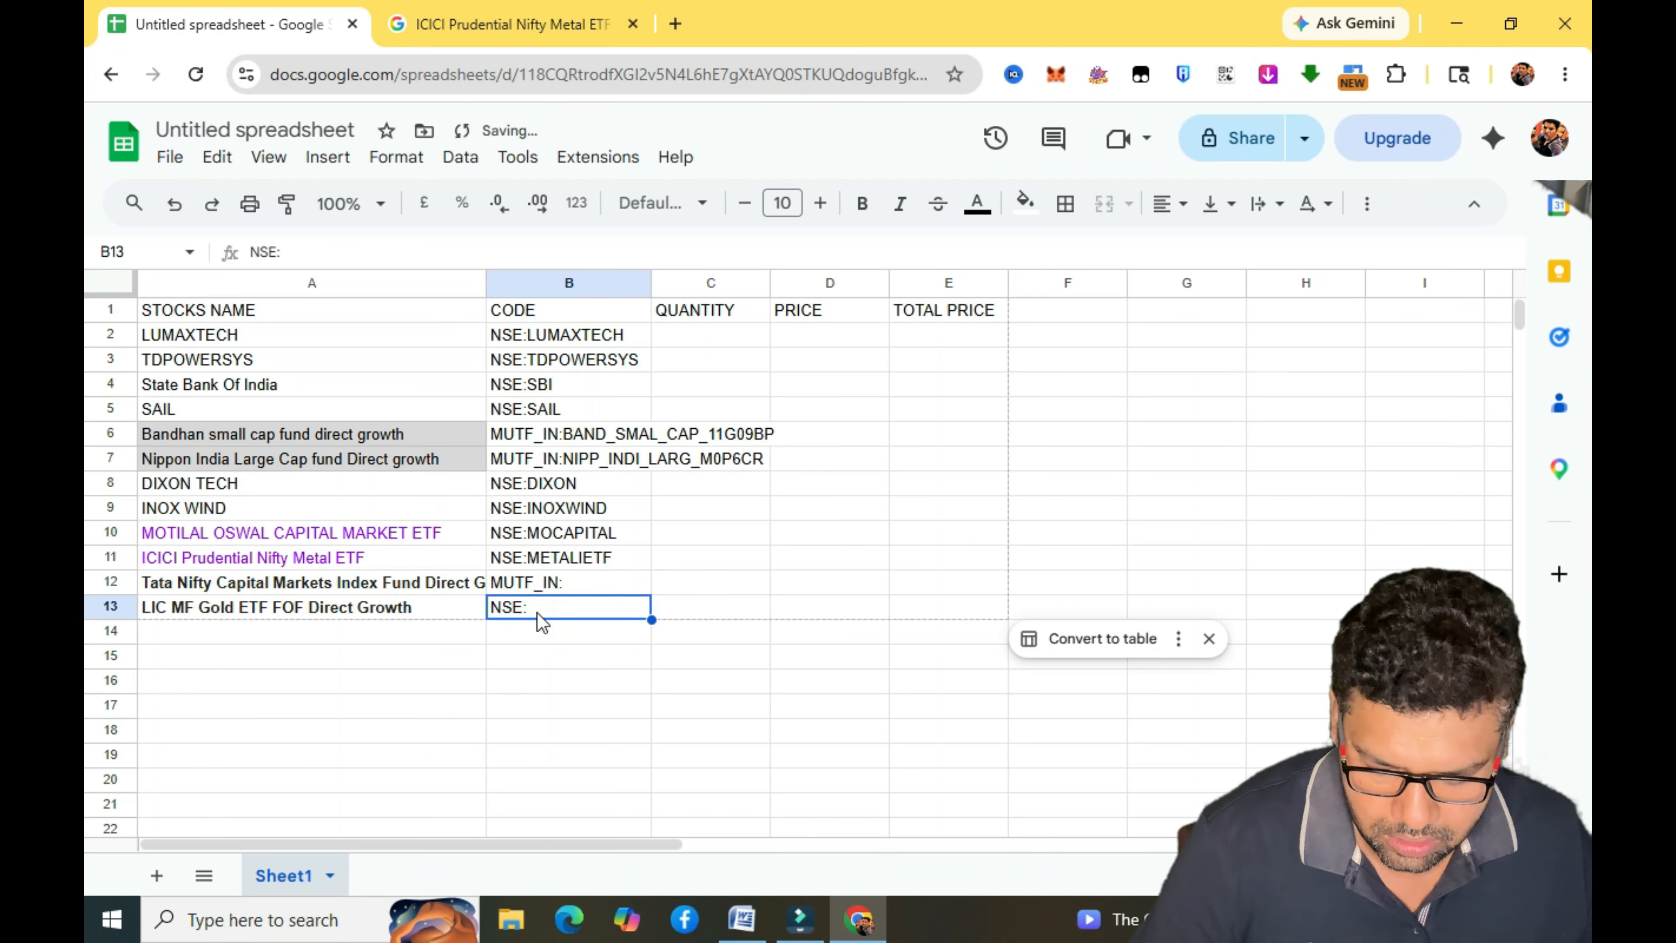
pyautogui.hotkey('ctrl', 'v')
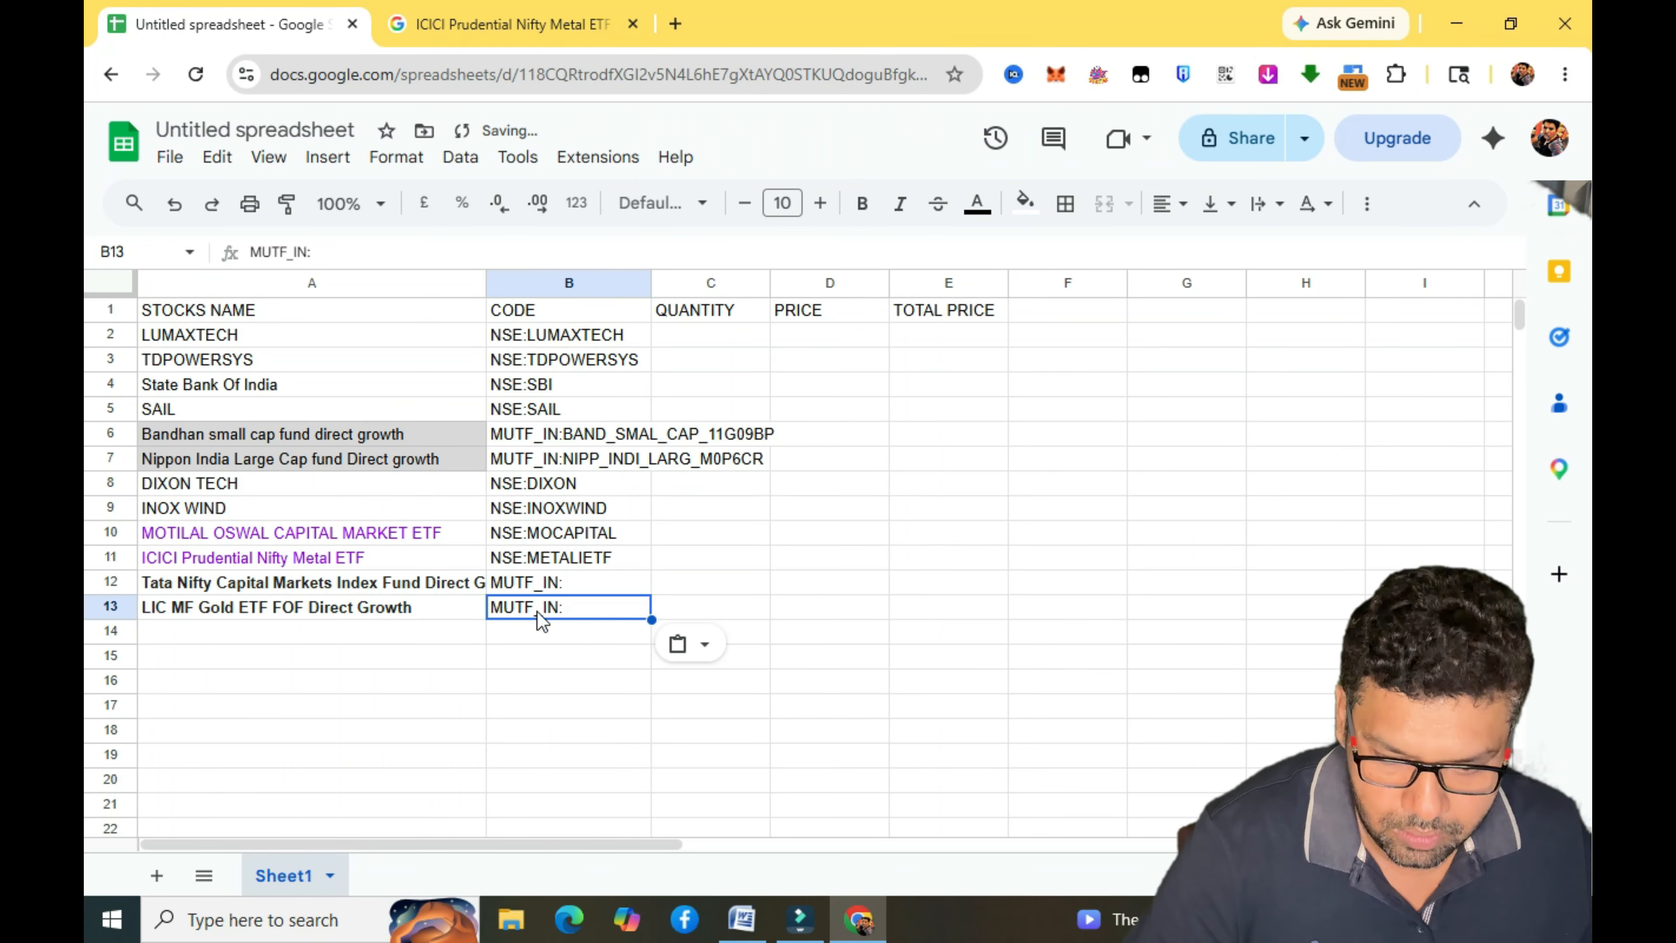
# Search Google for "Tata Nifty Capital Markets Index Fund Direct Growth GOOGLE FINANCE CODE" using the fund name copied from cell A12.
pyautogui.click(396, 583)
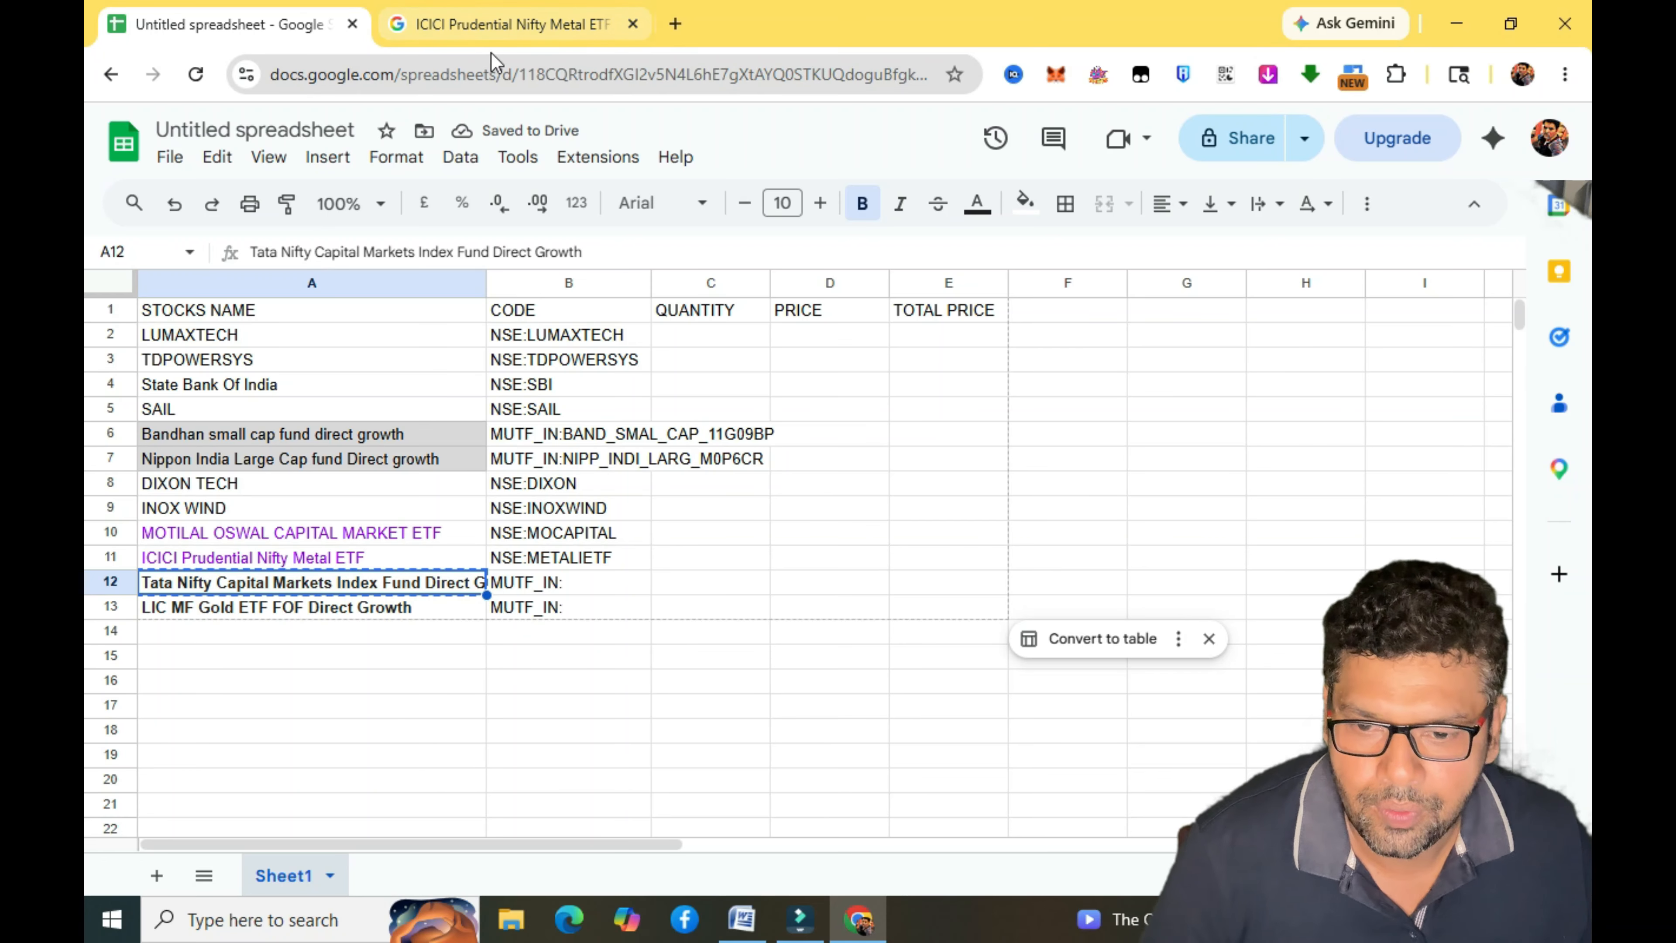
pyautogui.click(496, 30)
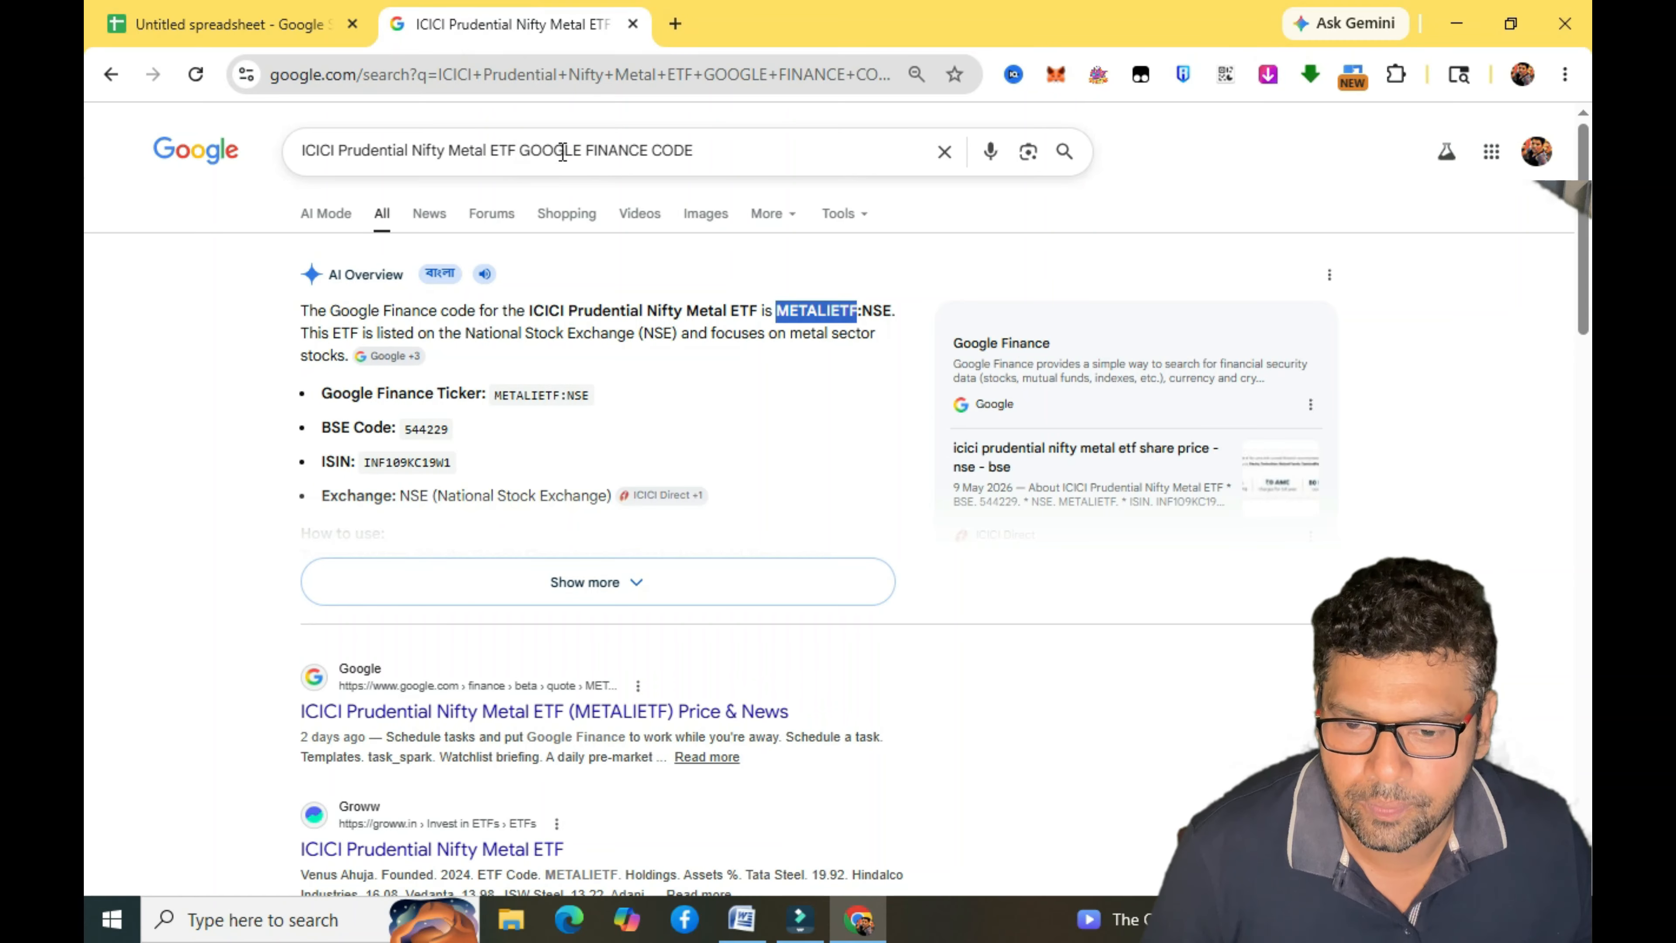
pyautogui.moveTo(522, 151); pyautogui.dragTo(279, 152)
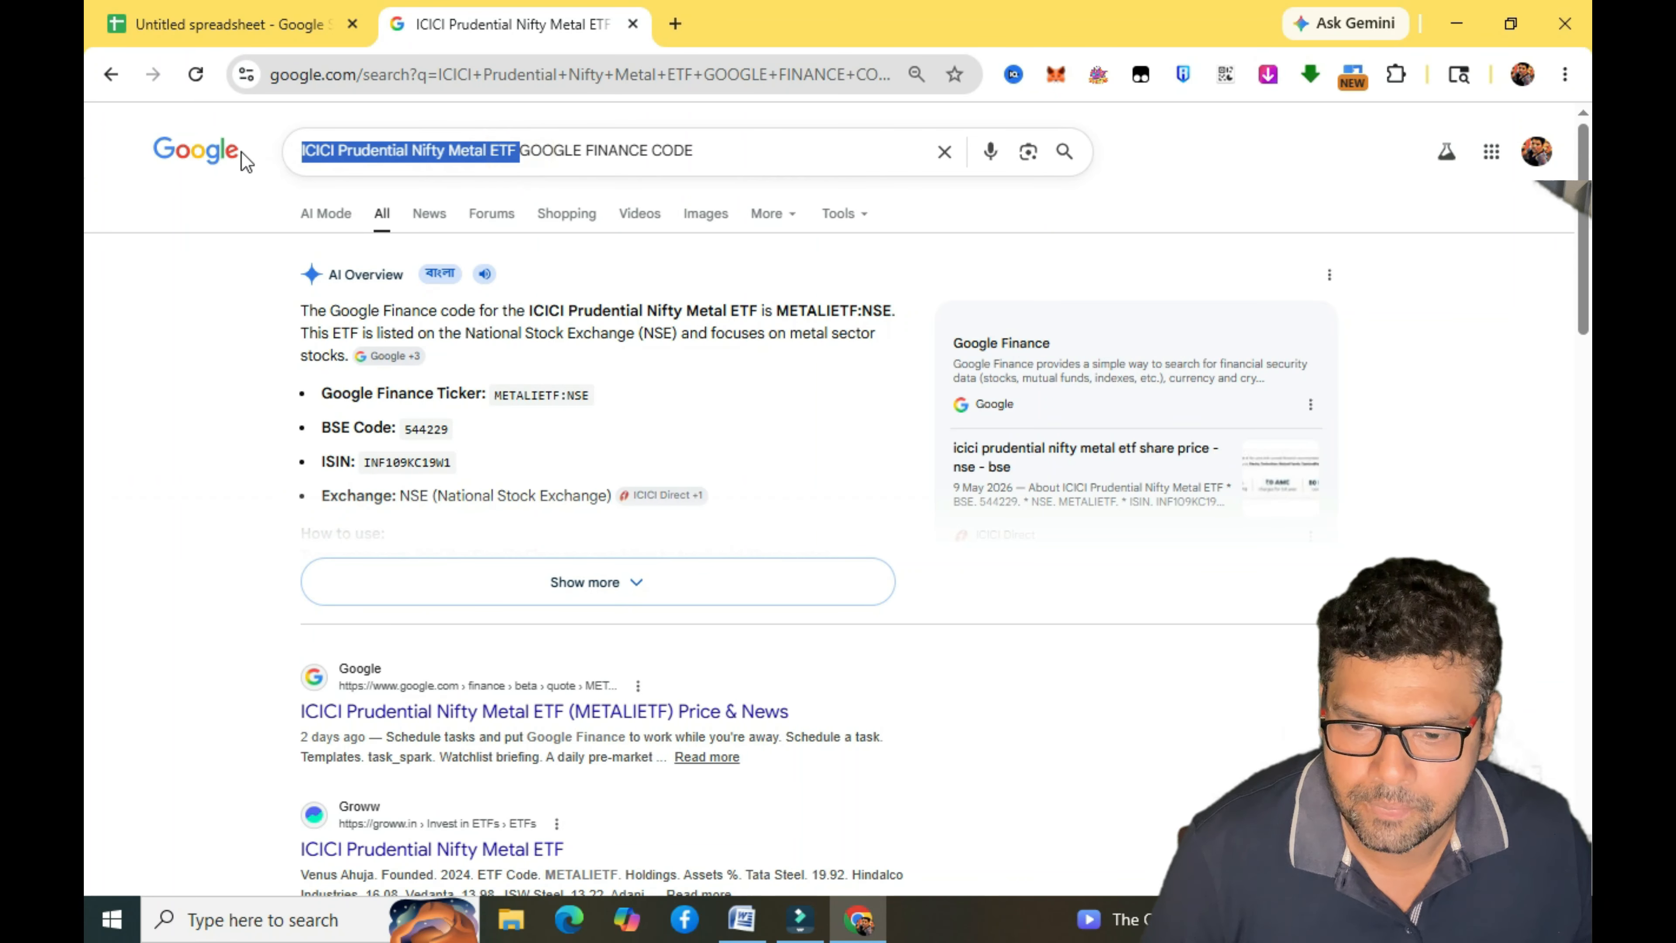
pyautogui.write('Tata Nifty Capital Markets Index Fund Direct Growth')
pyautogui.press('Return')
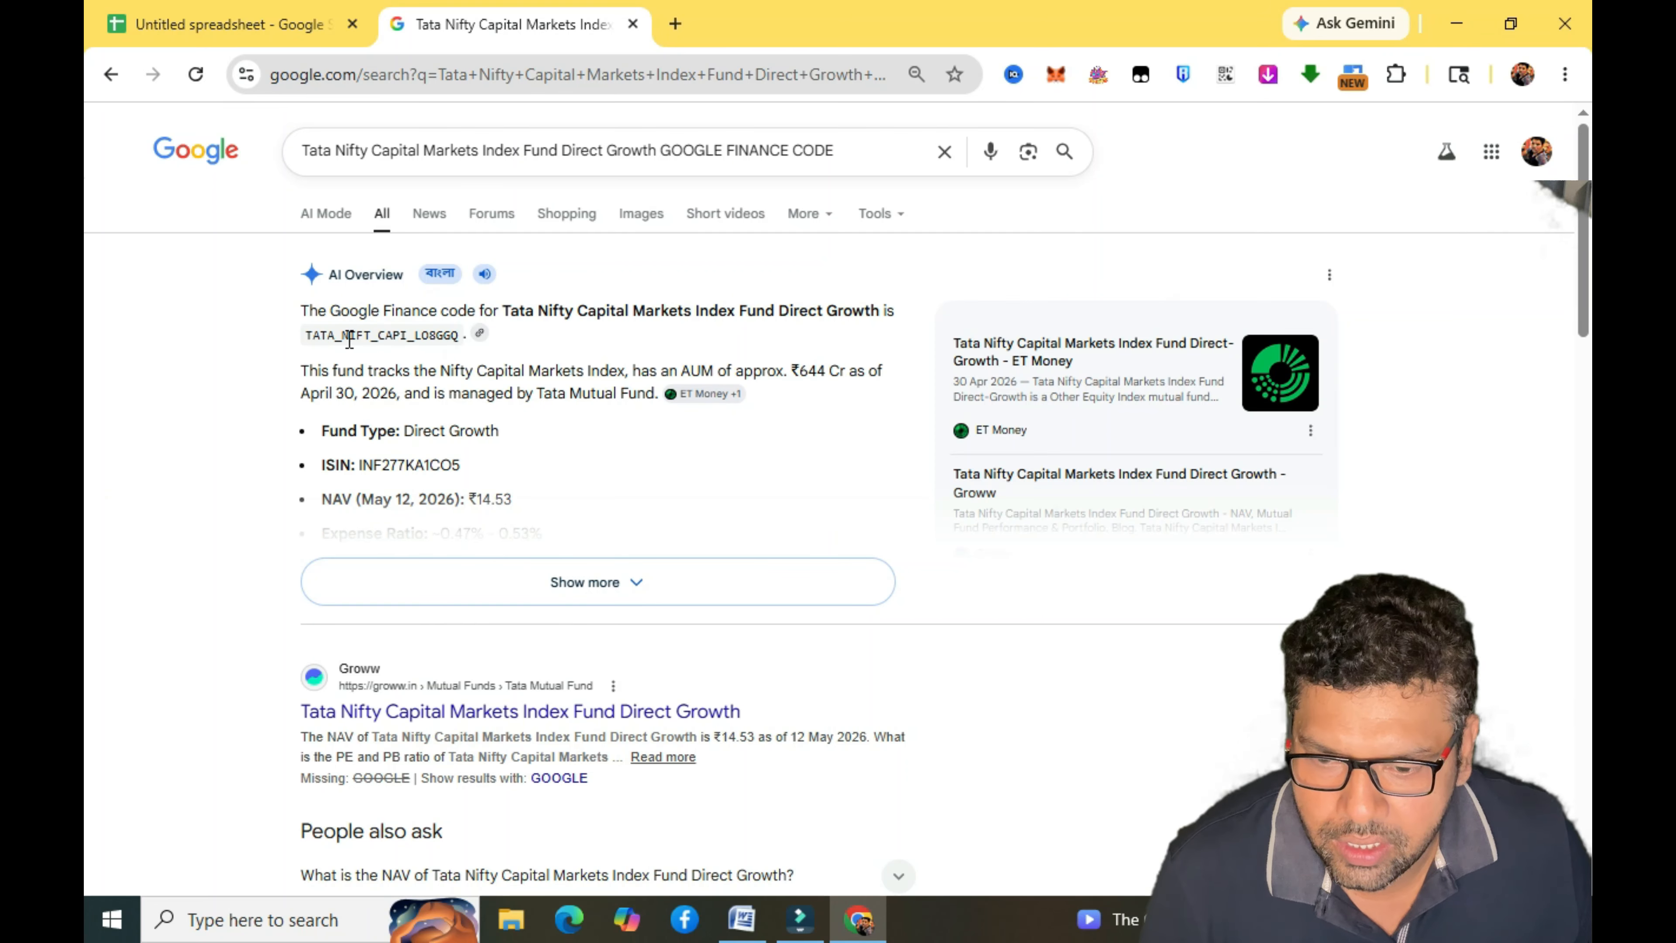
# Complete cell B12 as MUTF_IN:TATA_NIFT_CAPI_LO8GGQ with the code copied from the AI Overview.
pyautogui.moveTo(311, 330); pyautogui.dragTo(462, 340)
pyautogui.hotkey('ctrl', 'c')
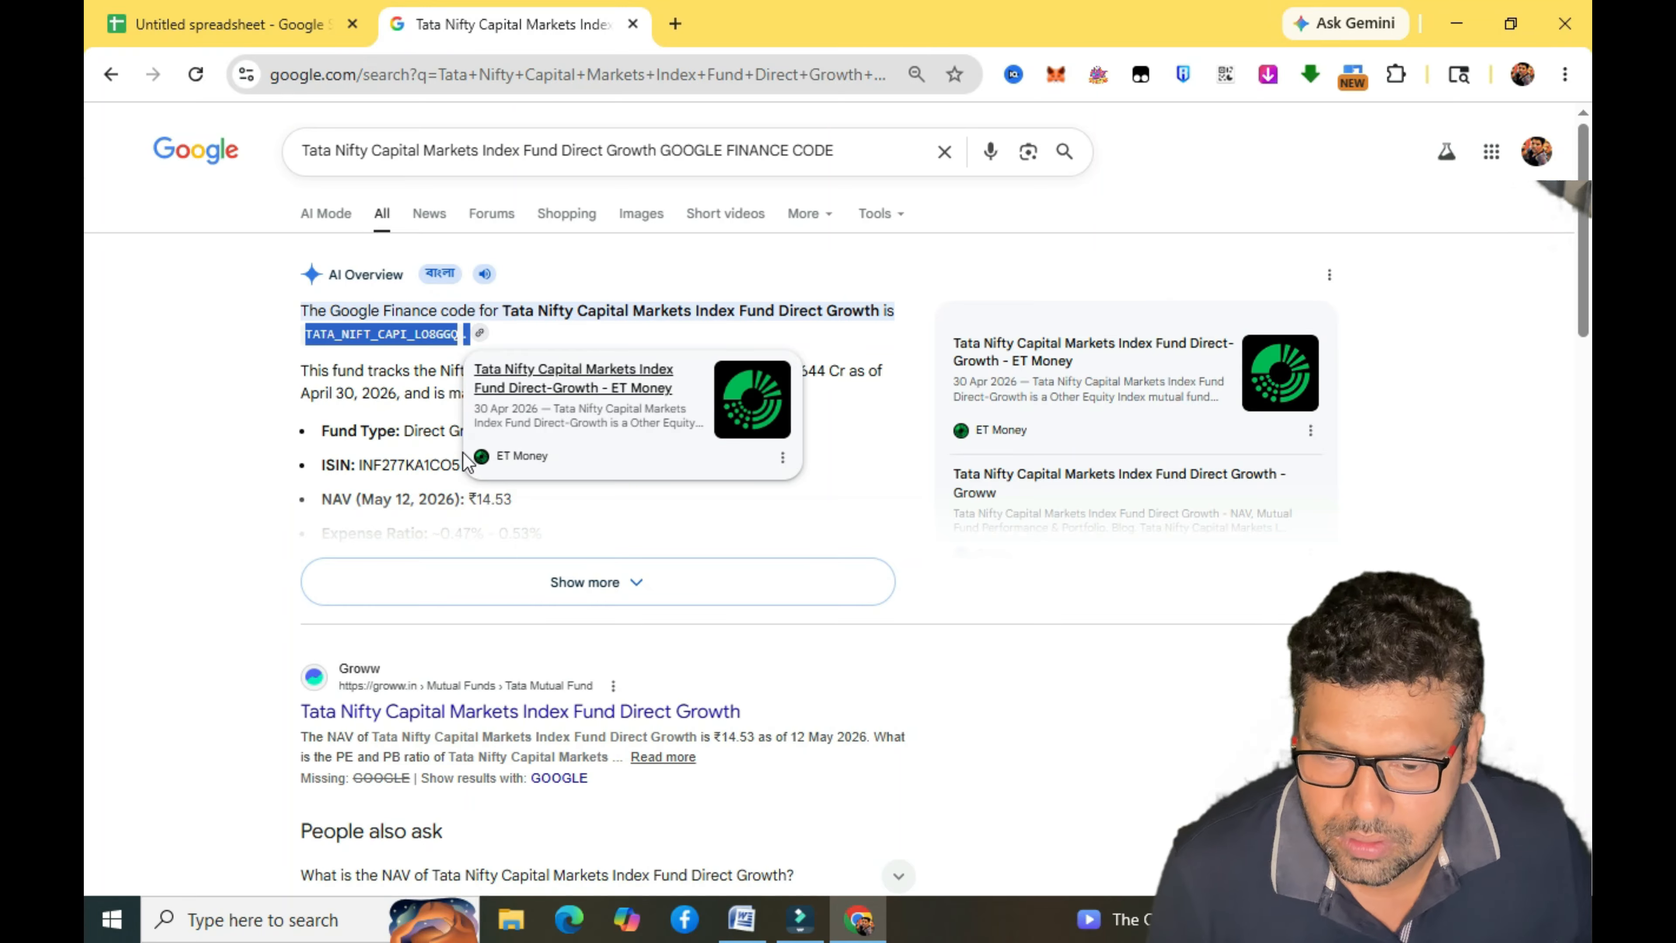
pyautogui.click(436, 339)
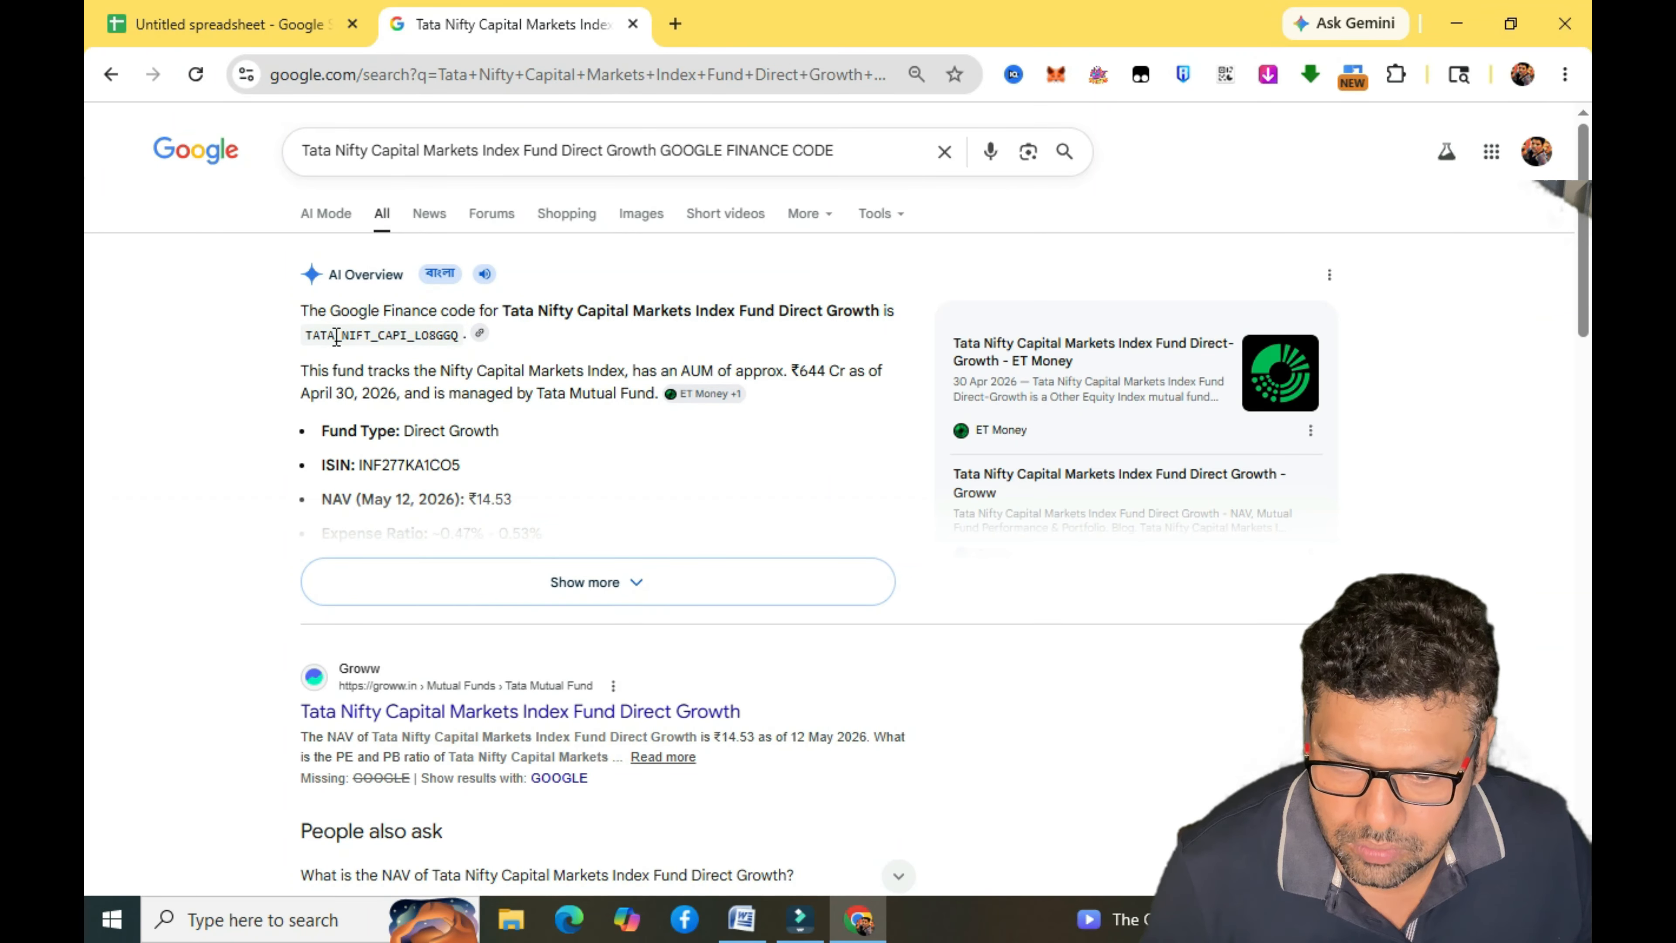
pyautogui.moveTo(315, 337); pyautogui.dragTo(455, 330)
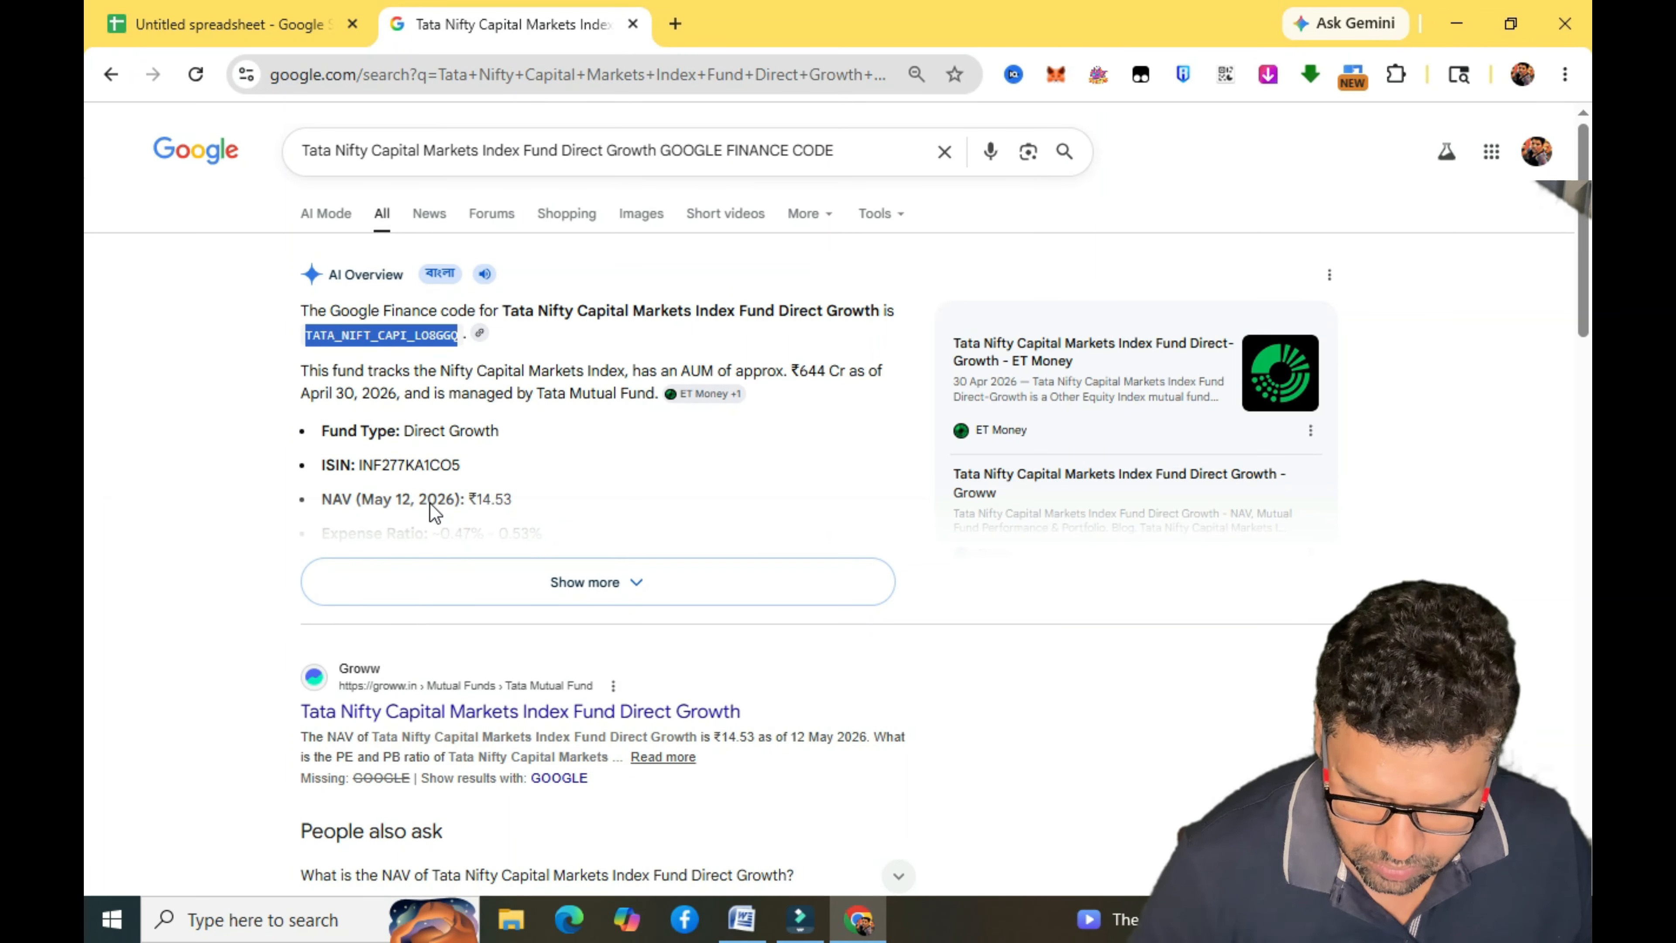
pyautogui.click(235, 37)
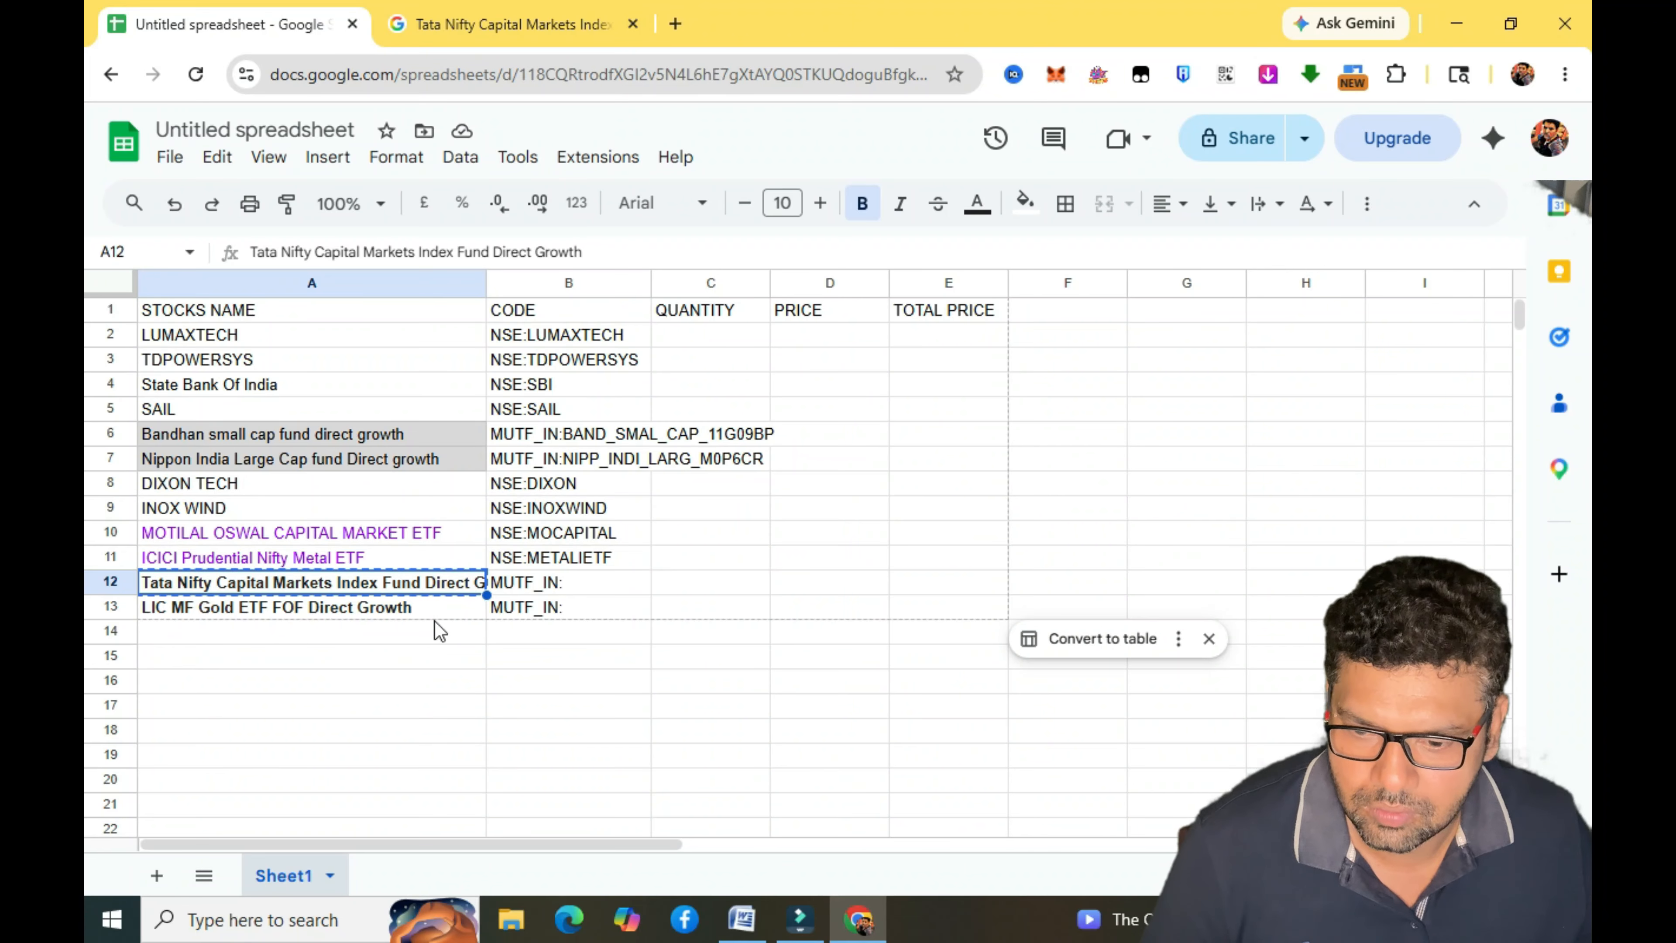
pyautogui.doubleClick(585, 582)
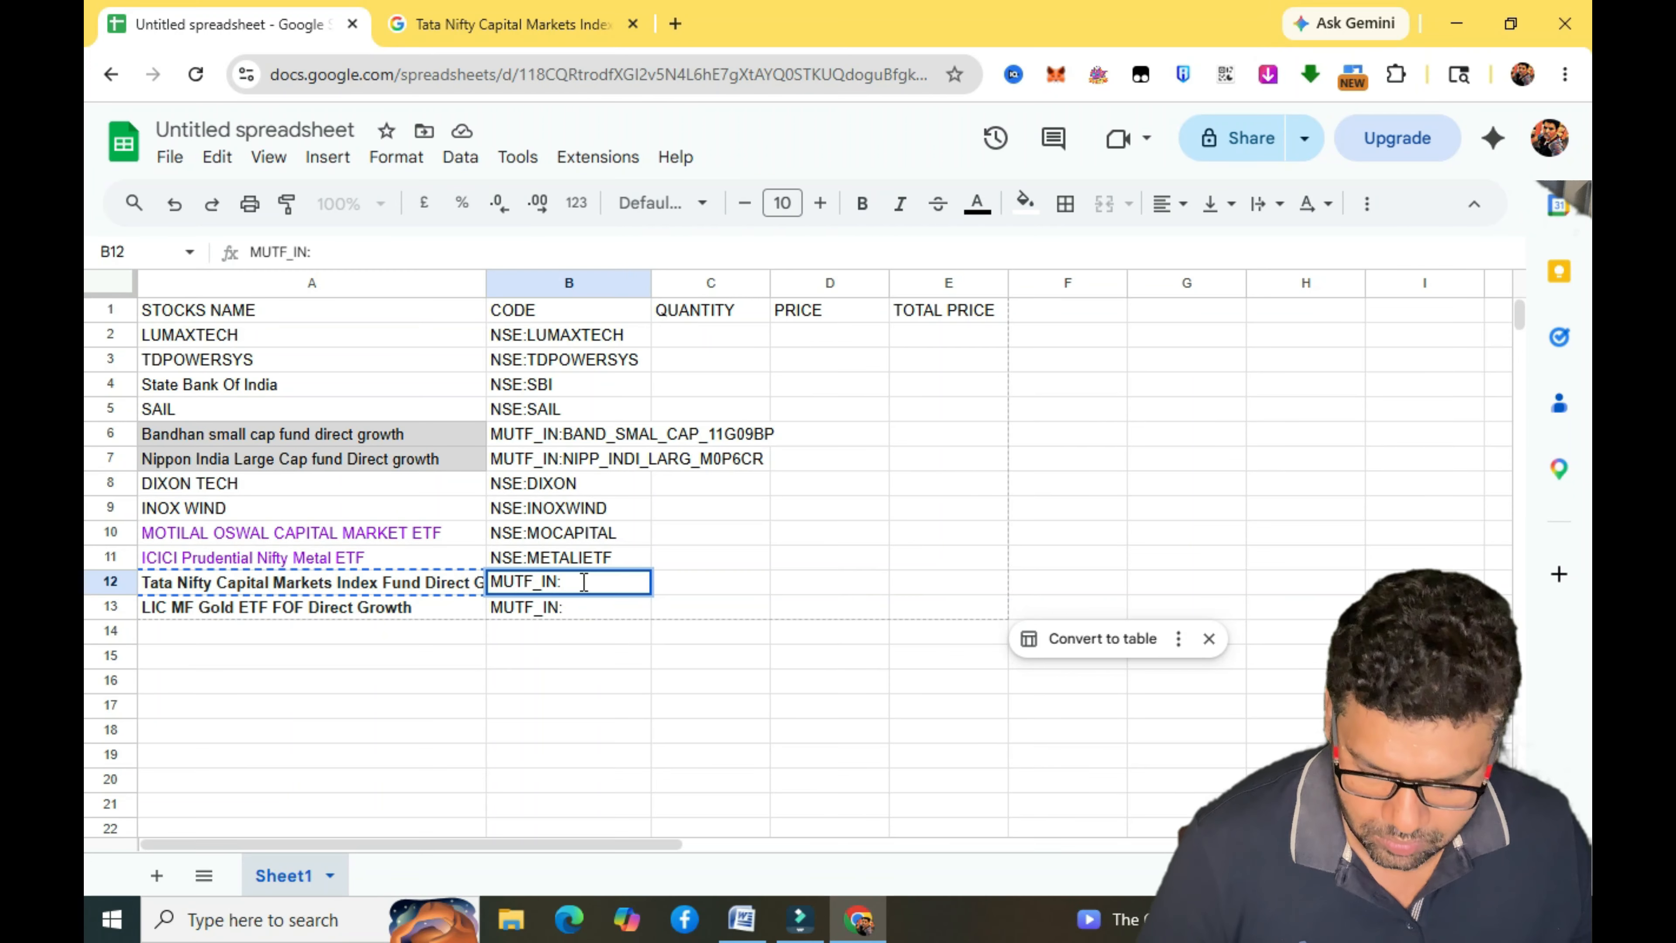
pyautogui.hotkey('ctrl', 'v')
# Search Google for "LIC MF Gold ETF FOF Direct Growth GOOGLE FINANCE CODE" using the fund name copied from cell A13.
pyautogui.click(368, 613)
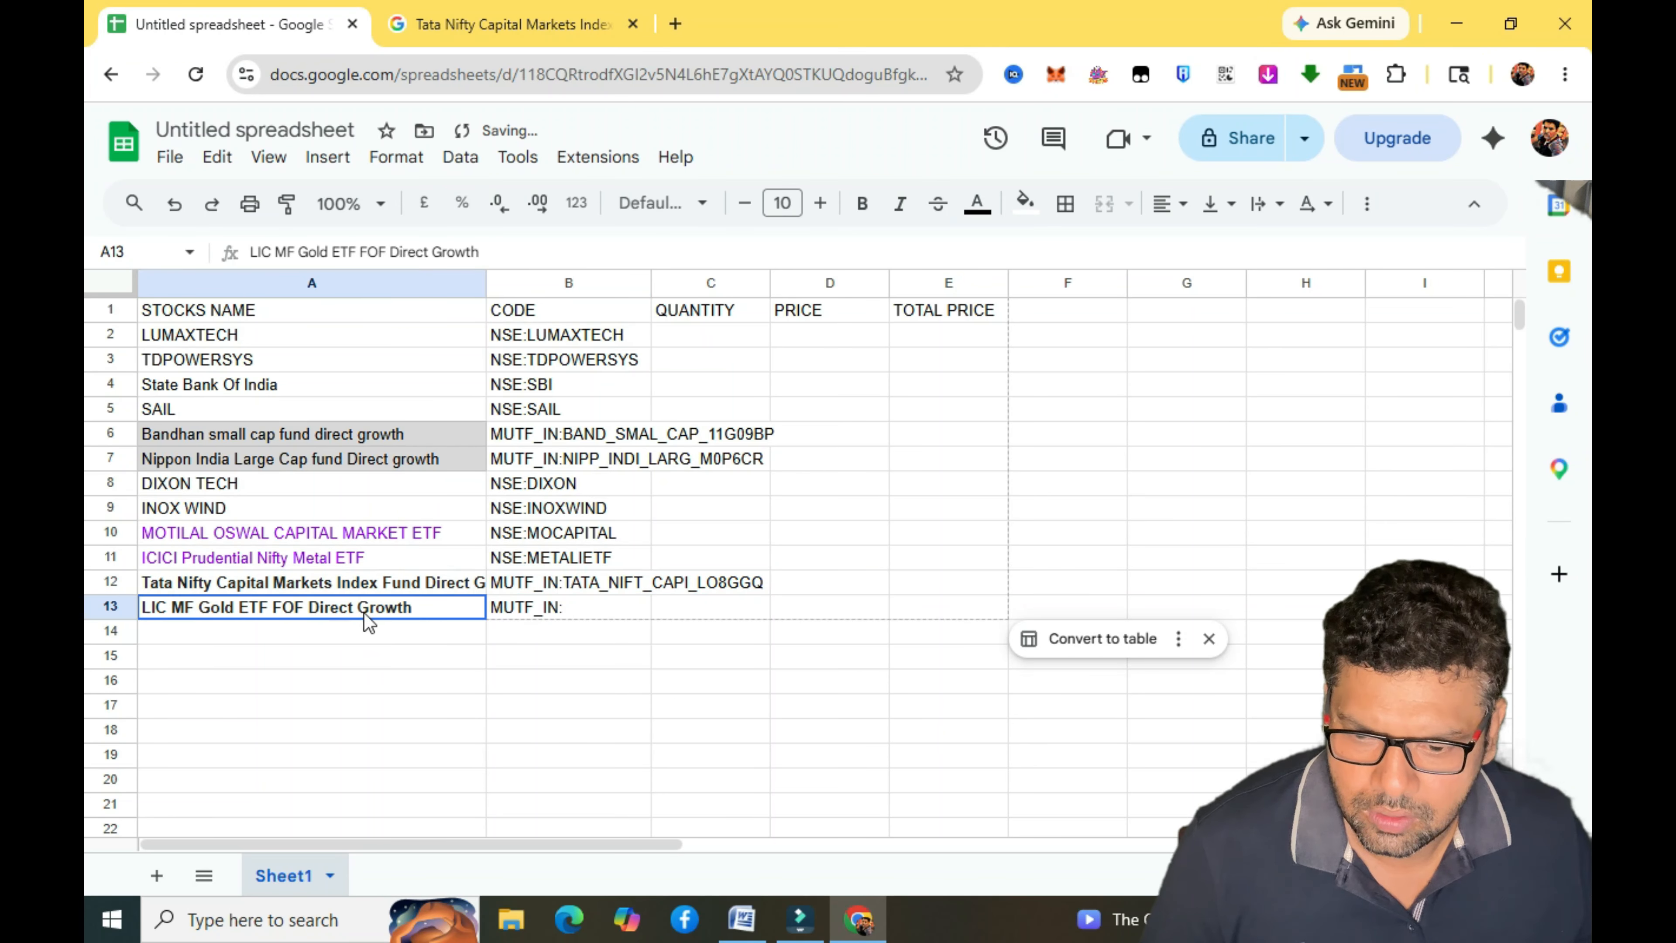
pyautogui.click(491, 29)
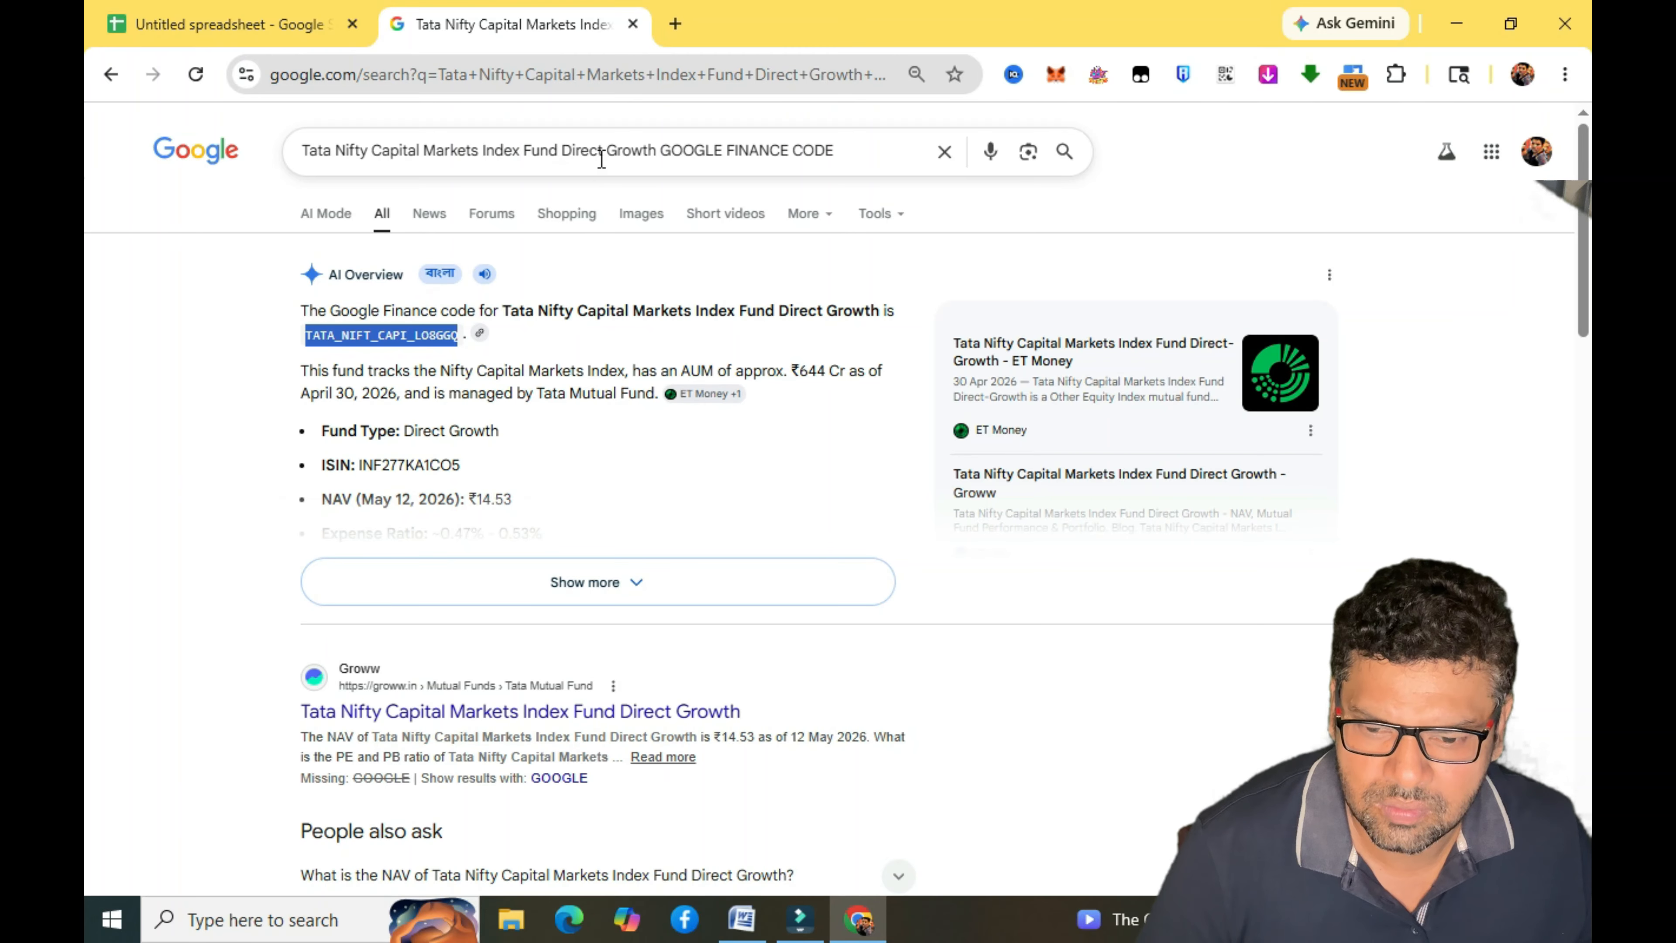
pyautogui.moveTo(650, 151); pyautogui.dragTo(261, 155)
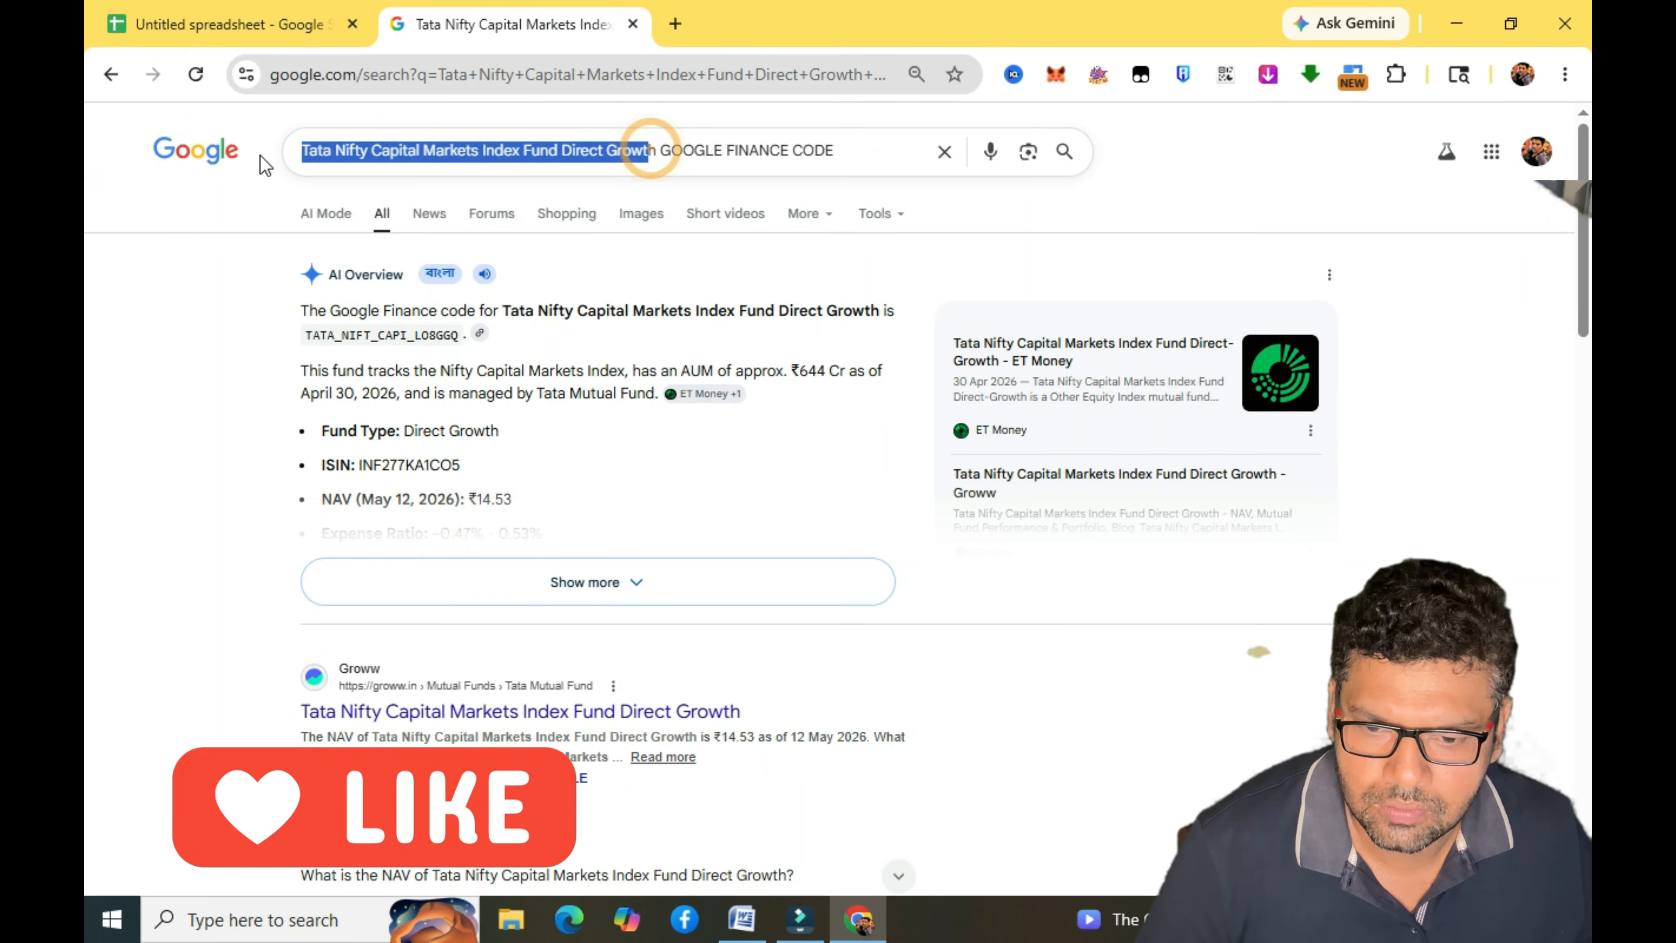
pyautogui.write('LIC MF Gold ETF FOF Direct Growth')
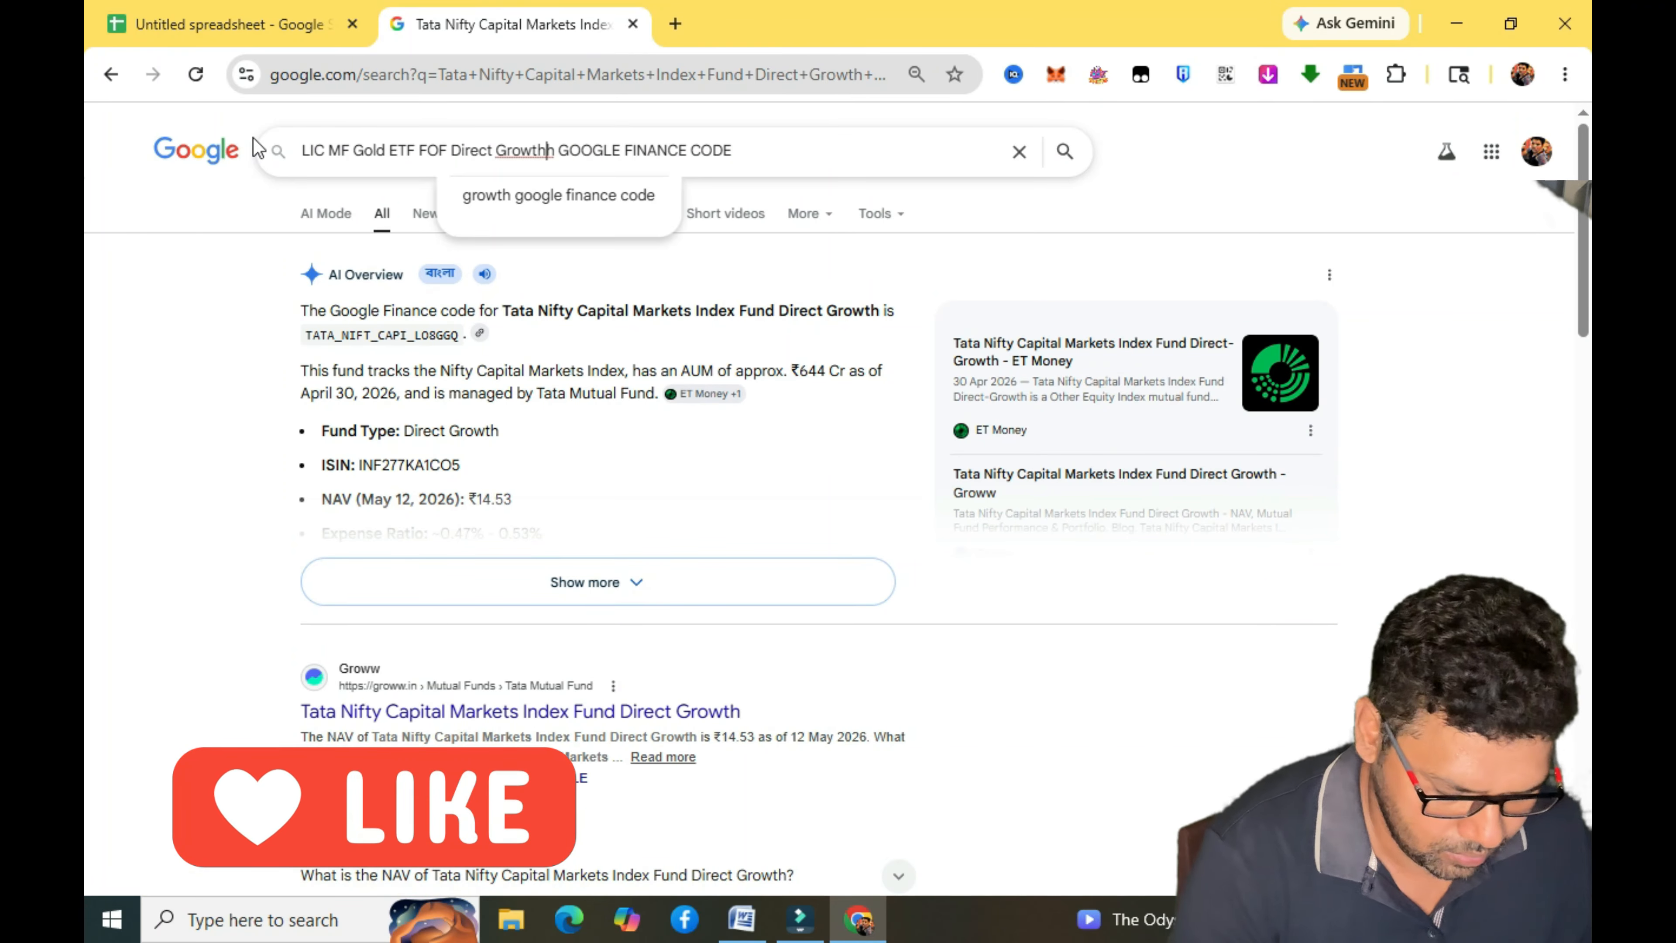
pyautogui.press('Delete')
pyautogui.press('Return')
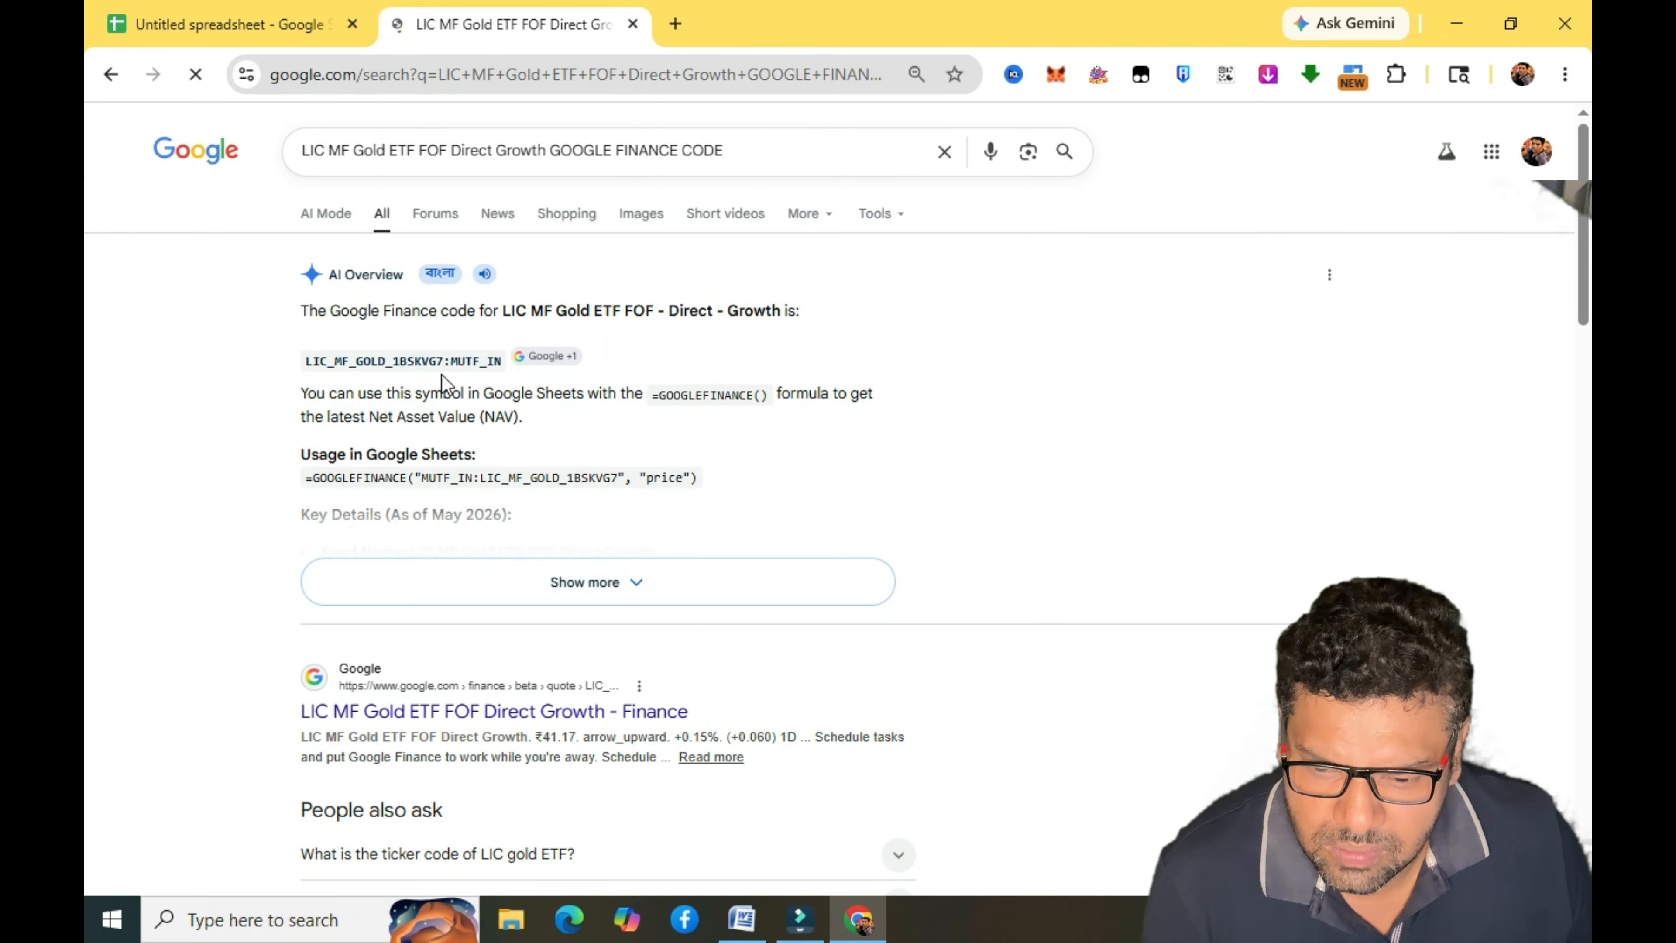
# Complete cell B13 as MUTF_IN:LIC_MF_GOLD_1BSKVG7 with the code copied from the AI Overview, and widen column B to fit the codes.
pyautogui.moveTo(445, 359); pyautogui.dragTo(289, 345)
pyautogui.hotkey('ctrl', 'c')
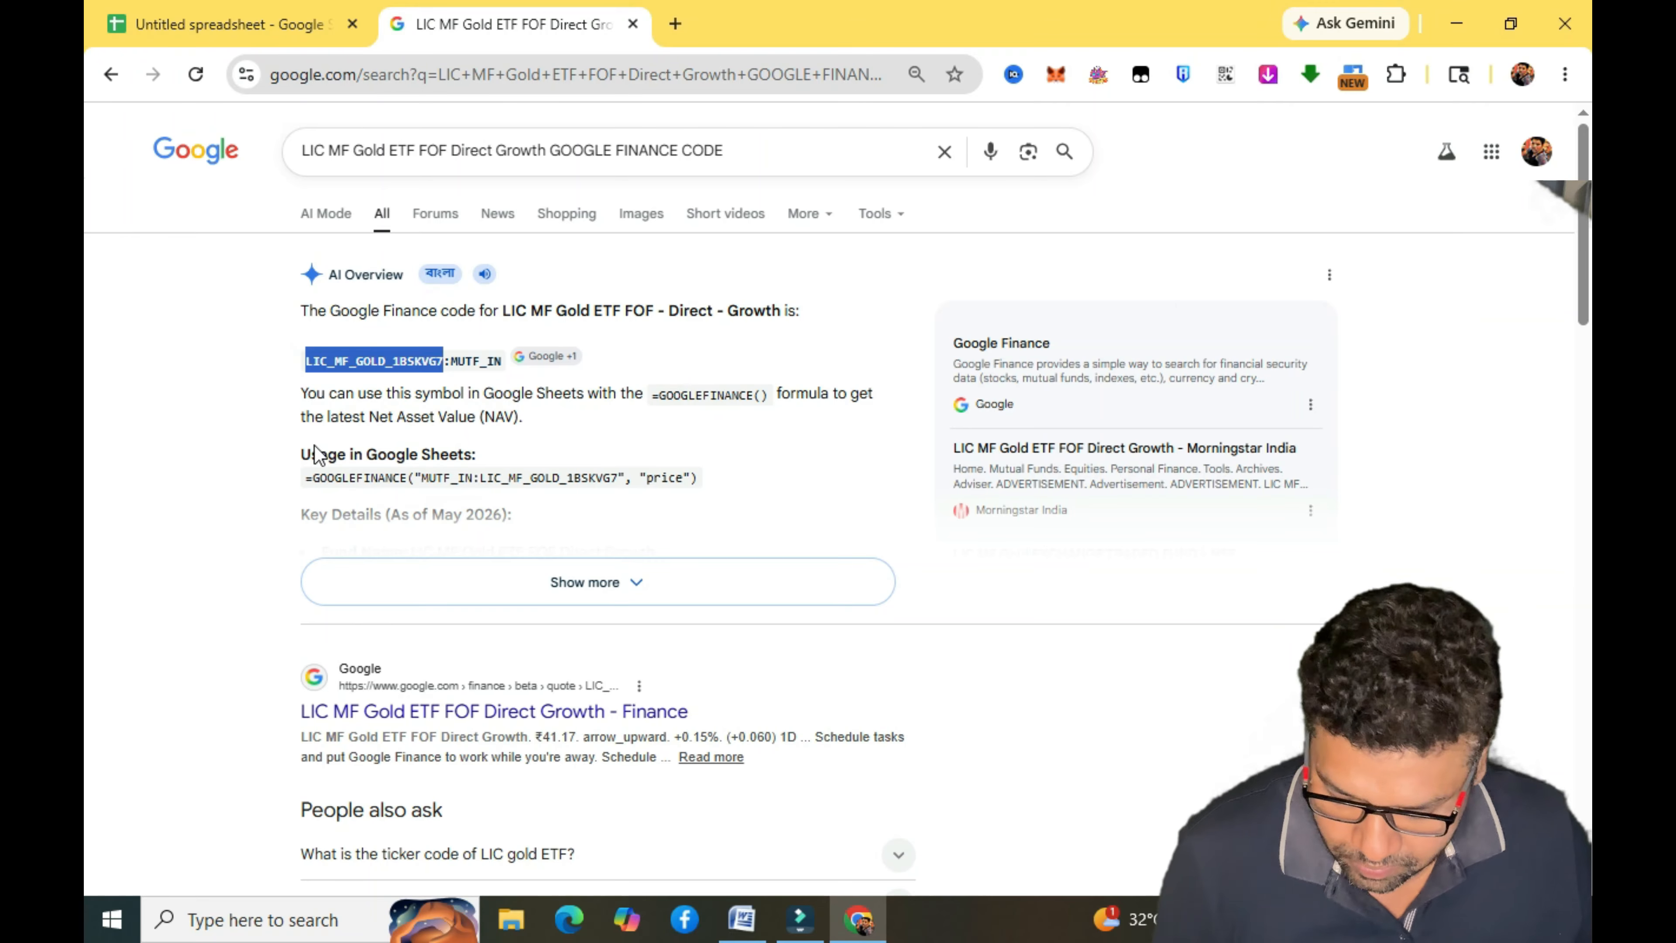
pyautogui.click(273, 25)
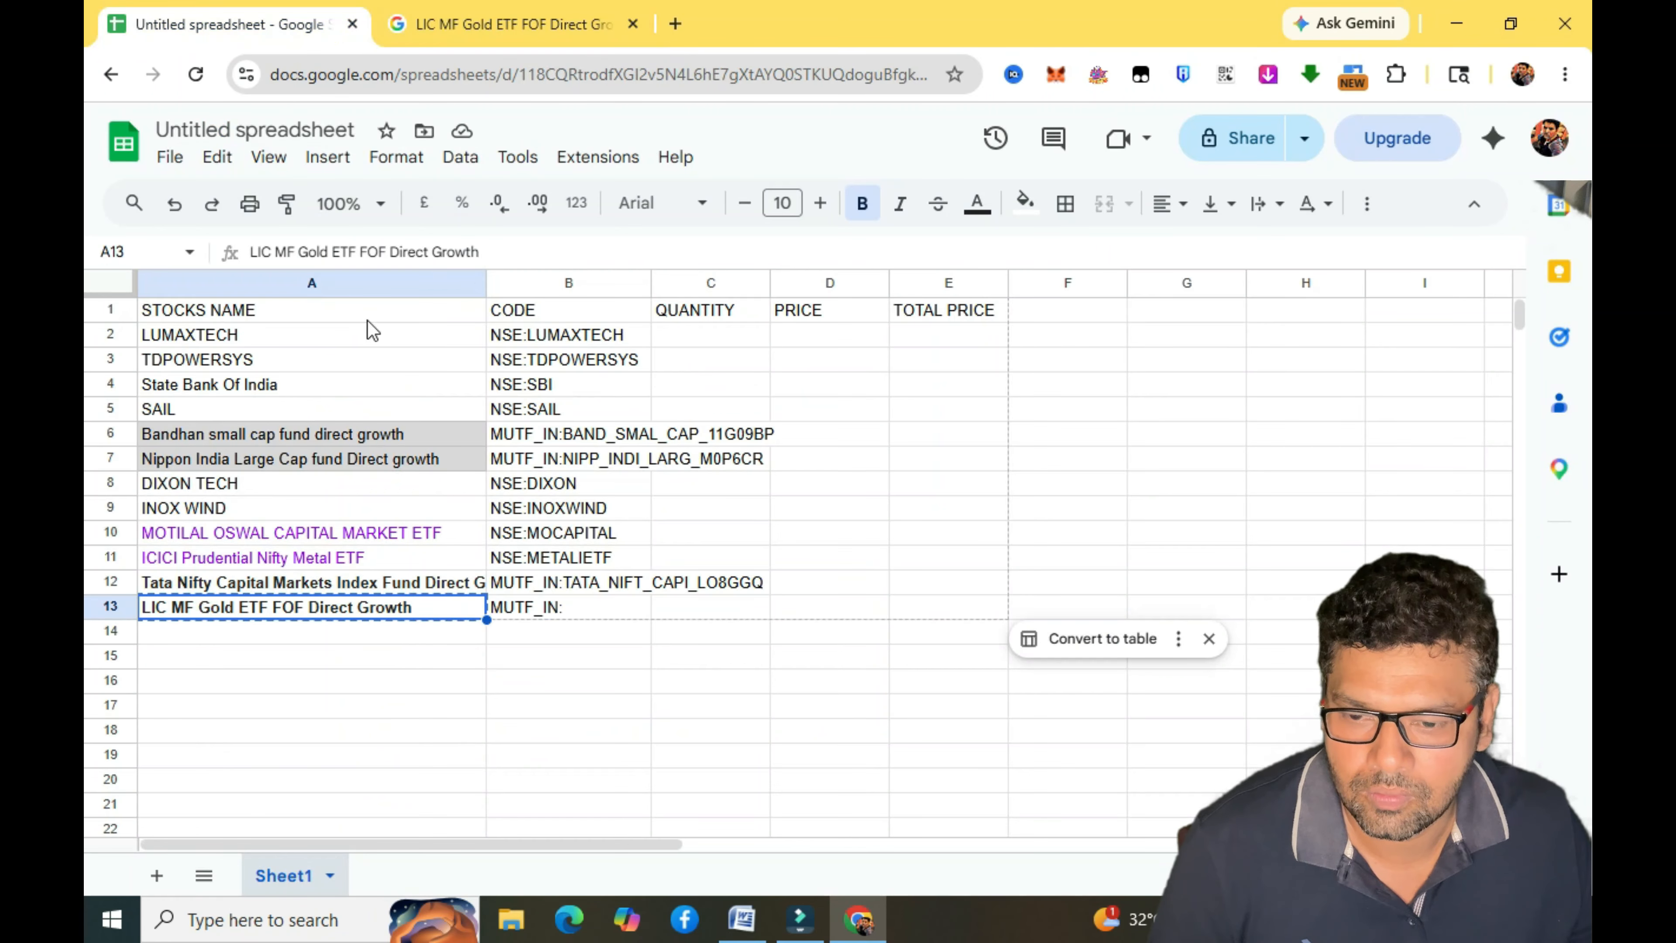
pyautogui.doubleClick(586, 615)
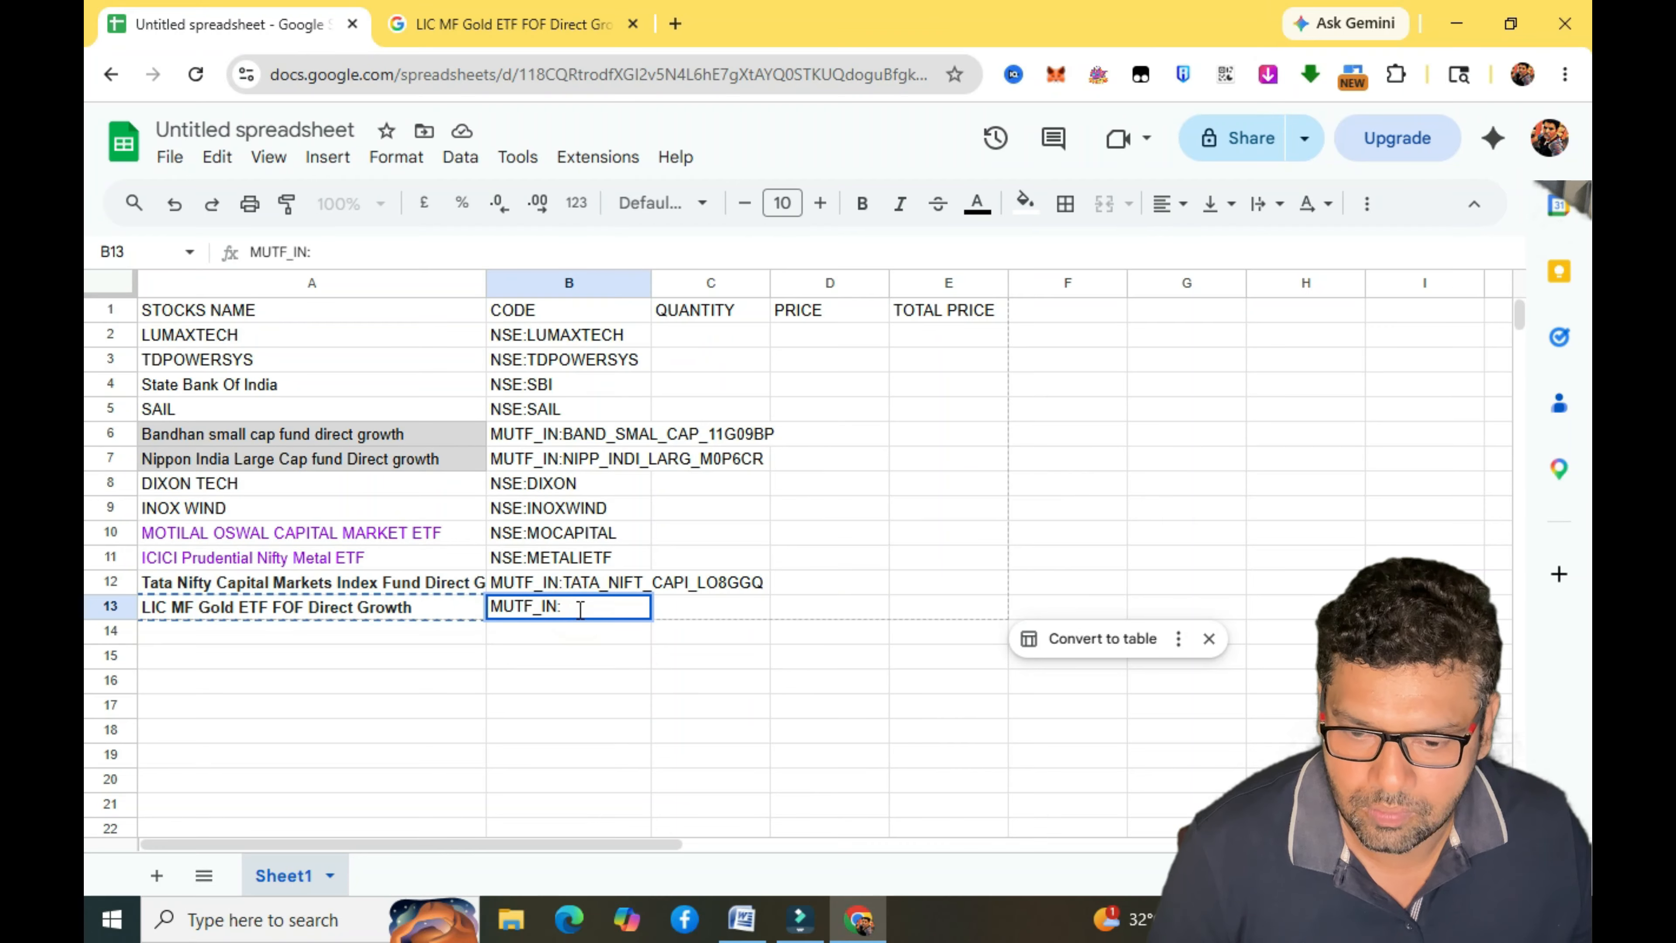
pyautogui.hotkey('ctrl', 'v')
pyautogui.click(883, 759)
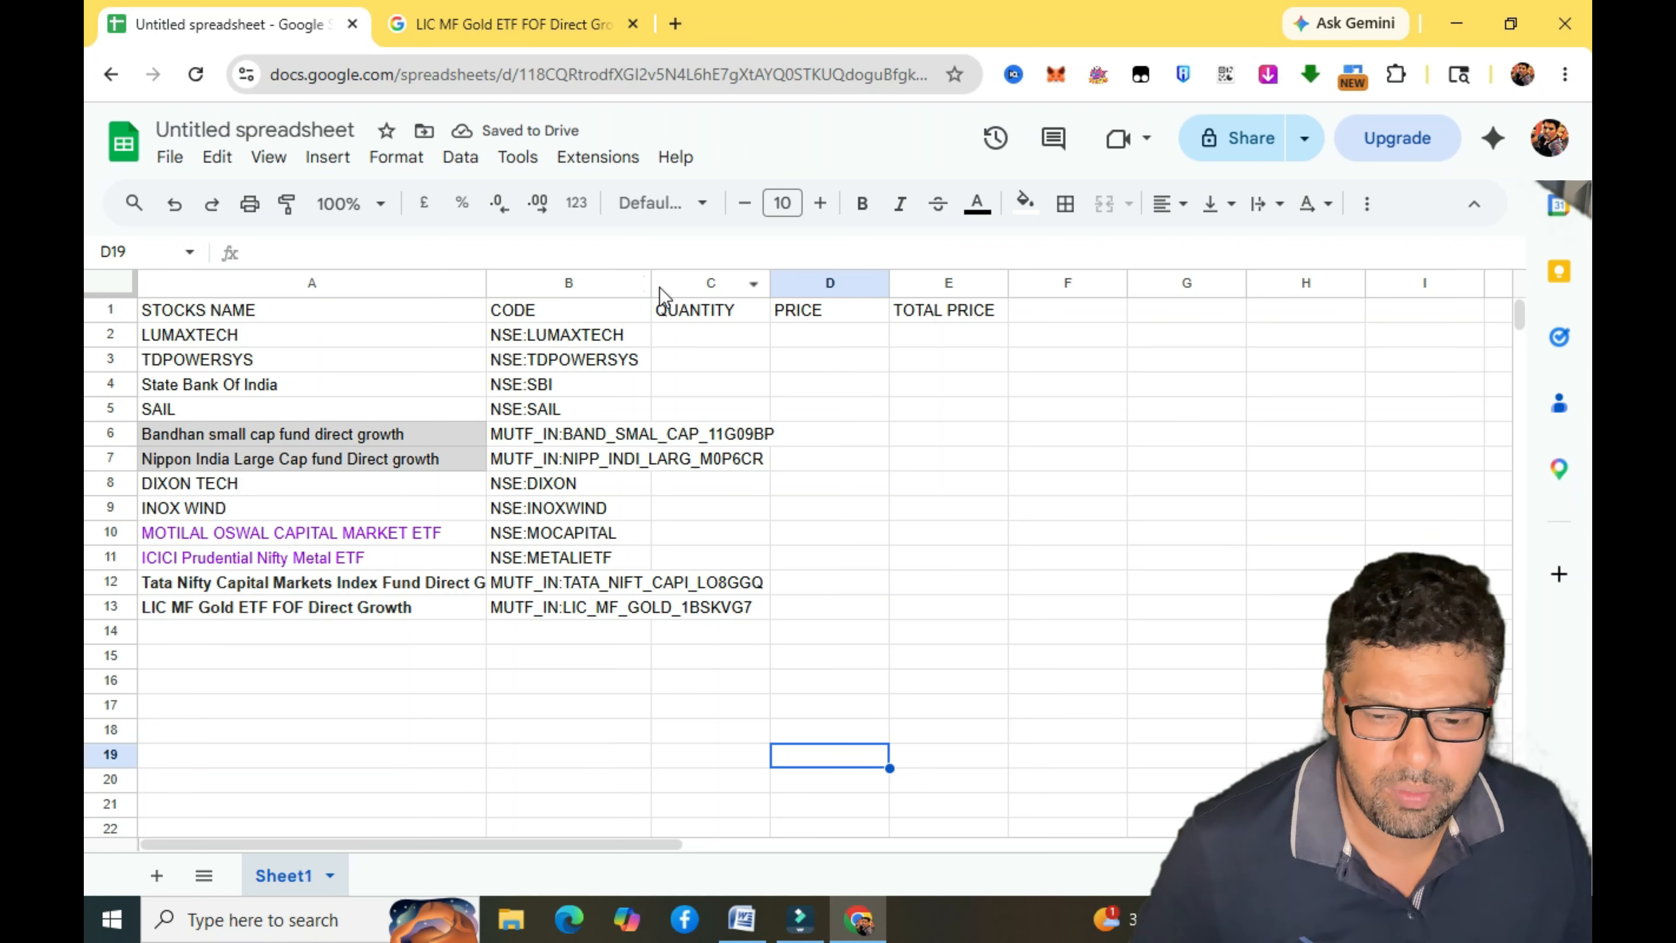
pyautogui.moveTo(651, 282); pyautogui.dragTo(791, 284)
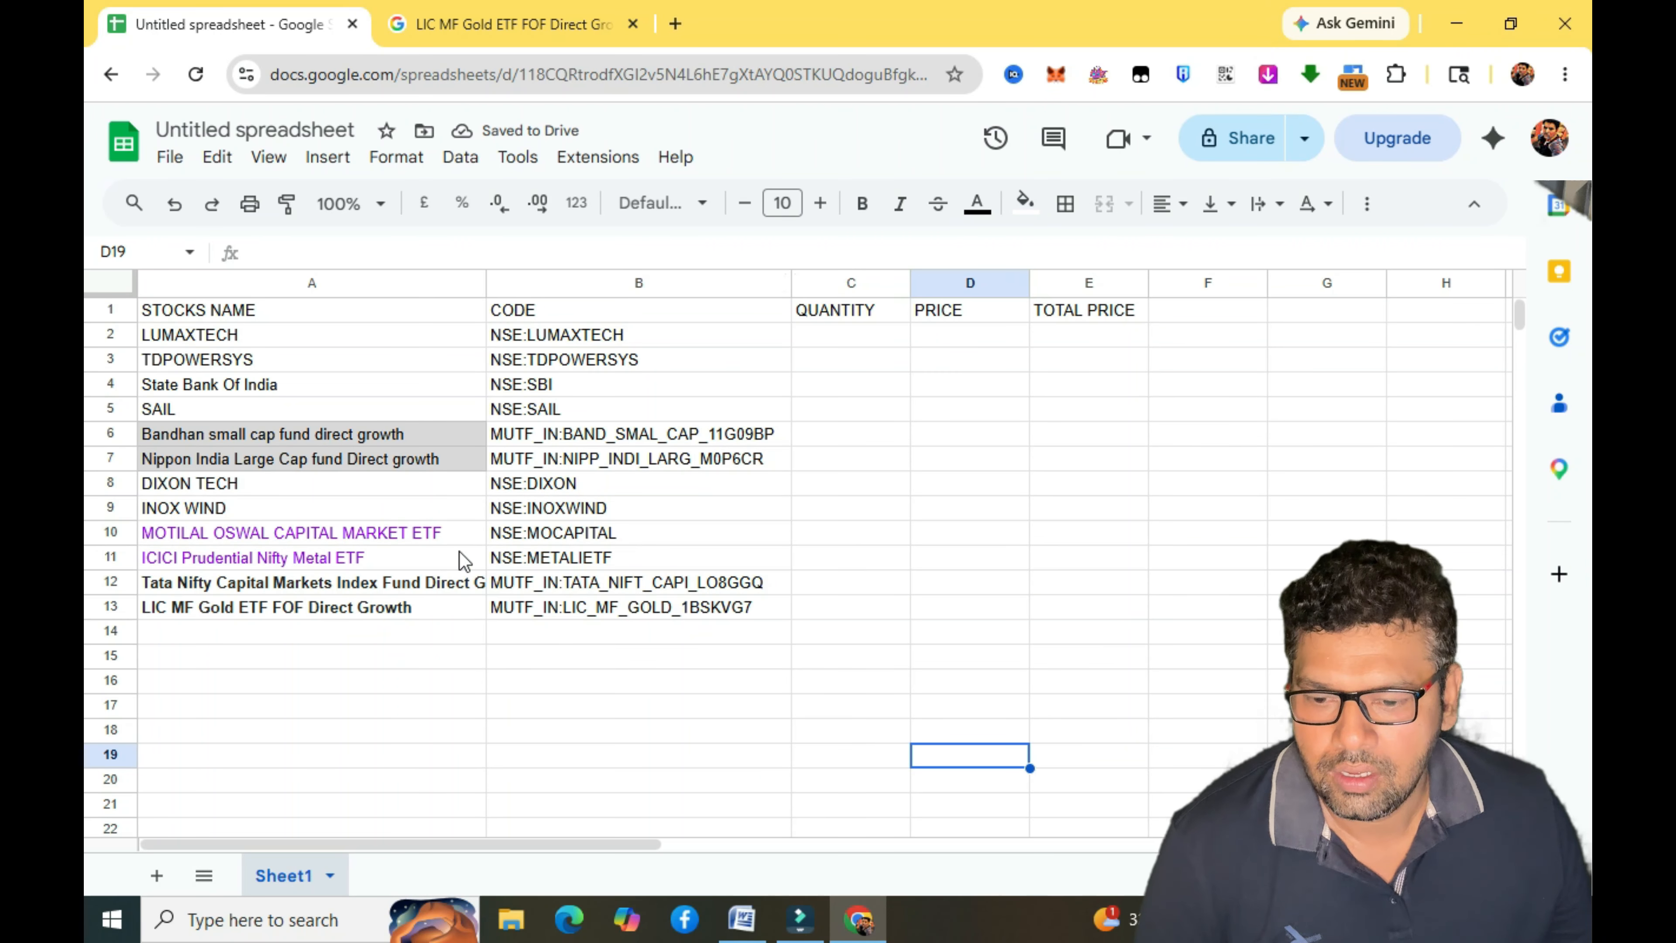
# Copy the LUMAXTECH and TDPOWERSYS quantities, 6 and 11, from the Word portfolio document into cells C2:C3 of the spreadsheet.
pyautogui.click(835, 337)
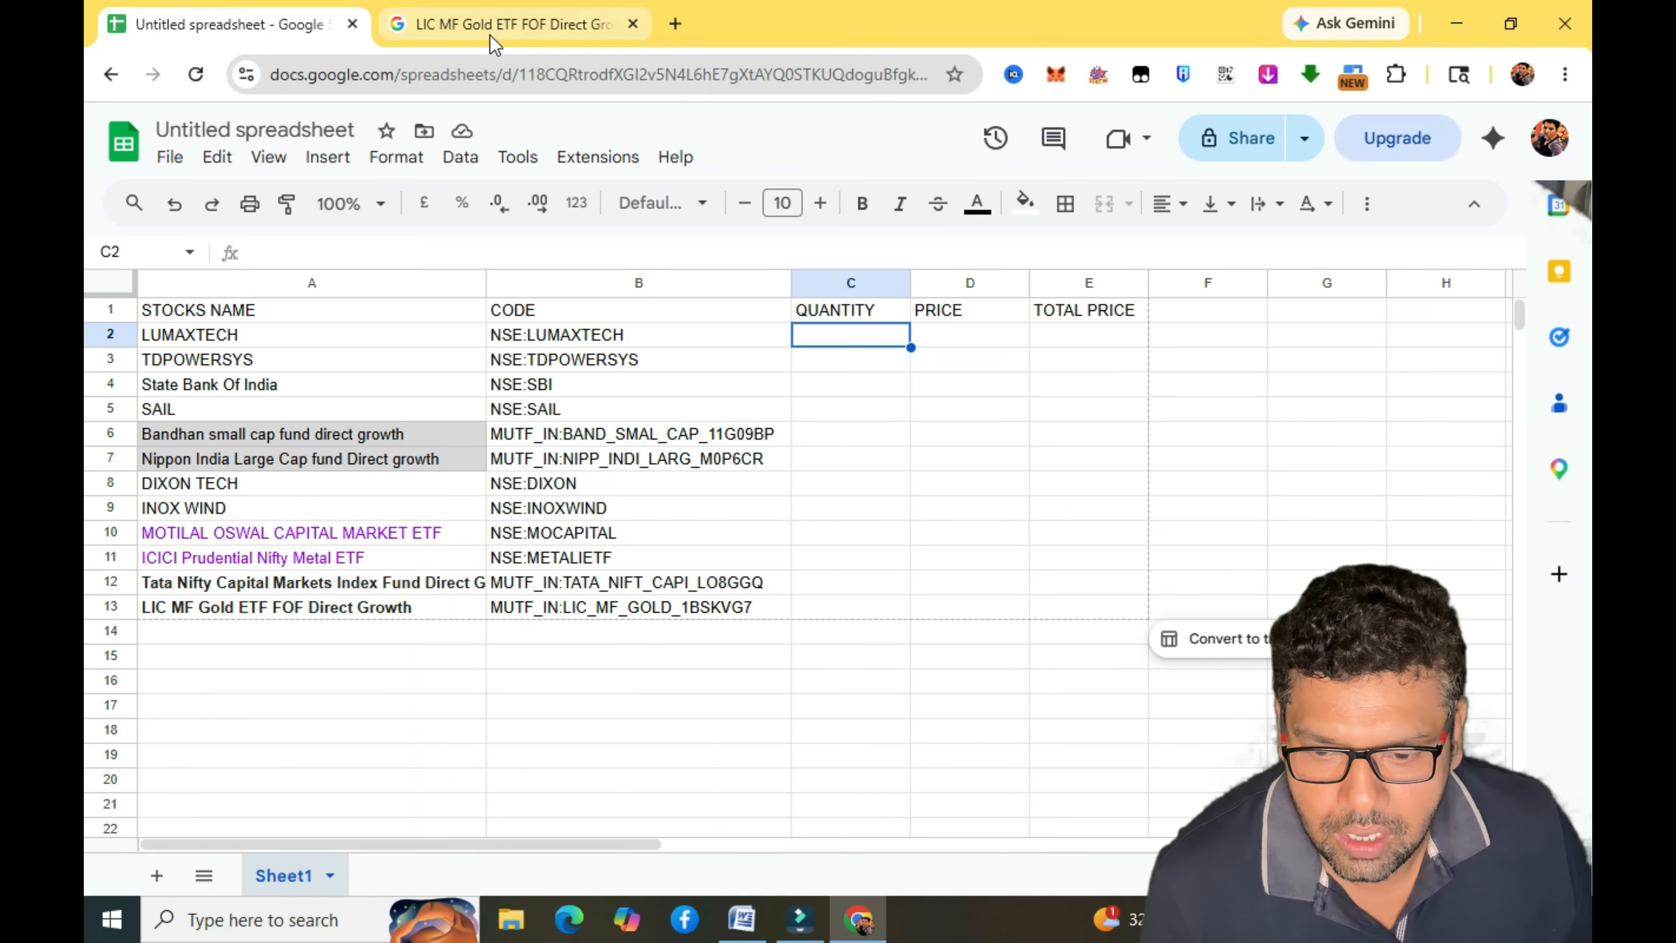
pyautogui.click(740, 921)
pyautogui.scroll(8, 745, 521)
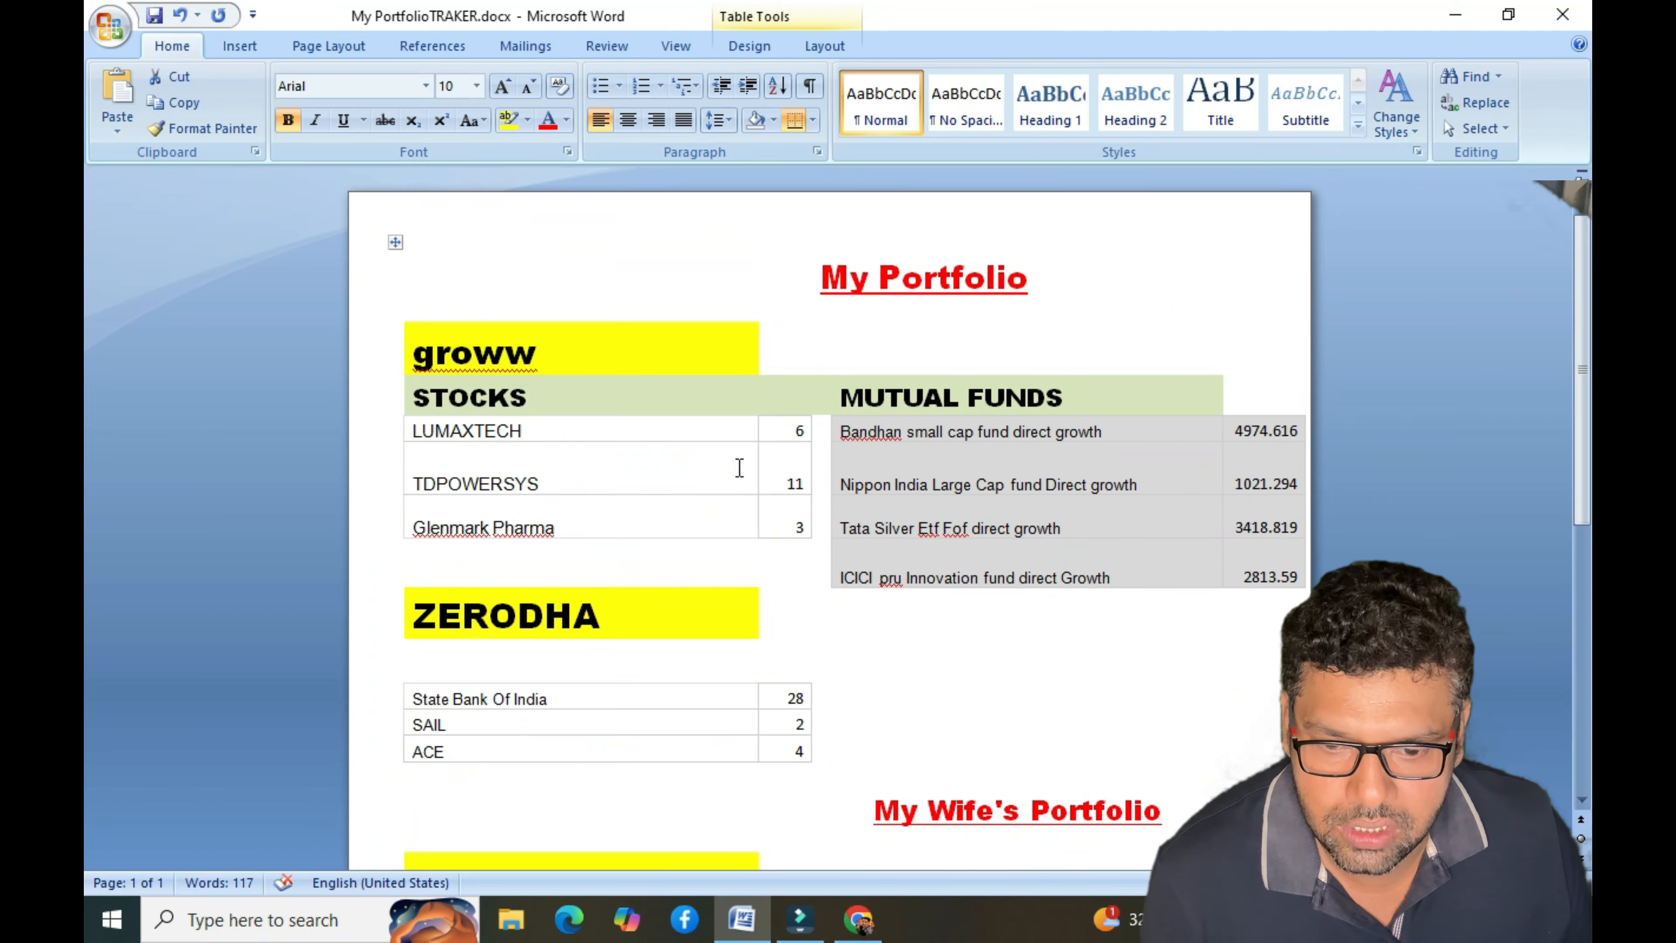
pyautogui.click(725, 461)
pyautogui.moveTo(786, 430); pyautogui.dragTo(809, 494)
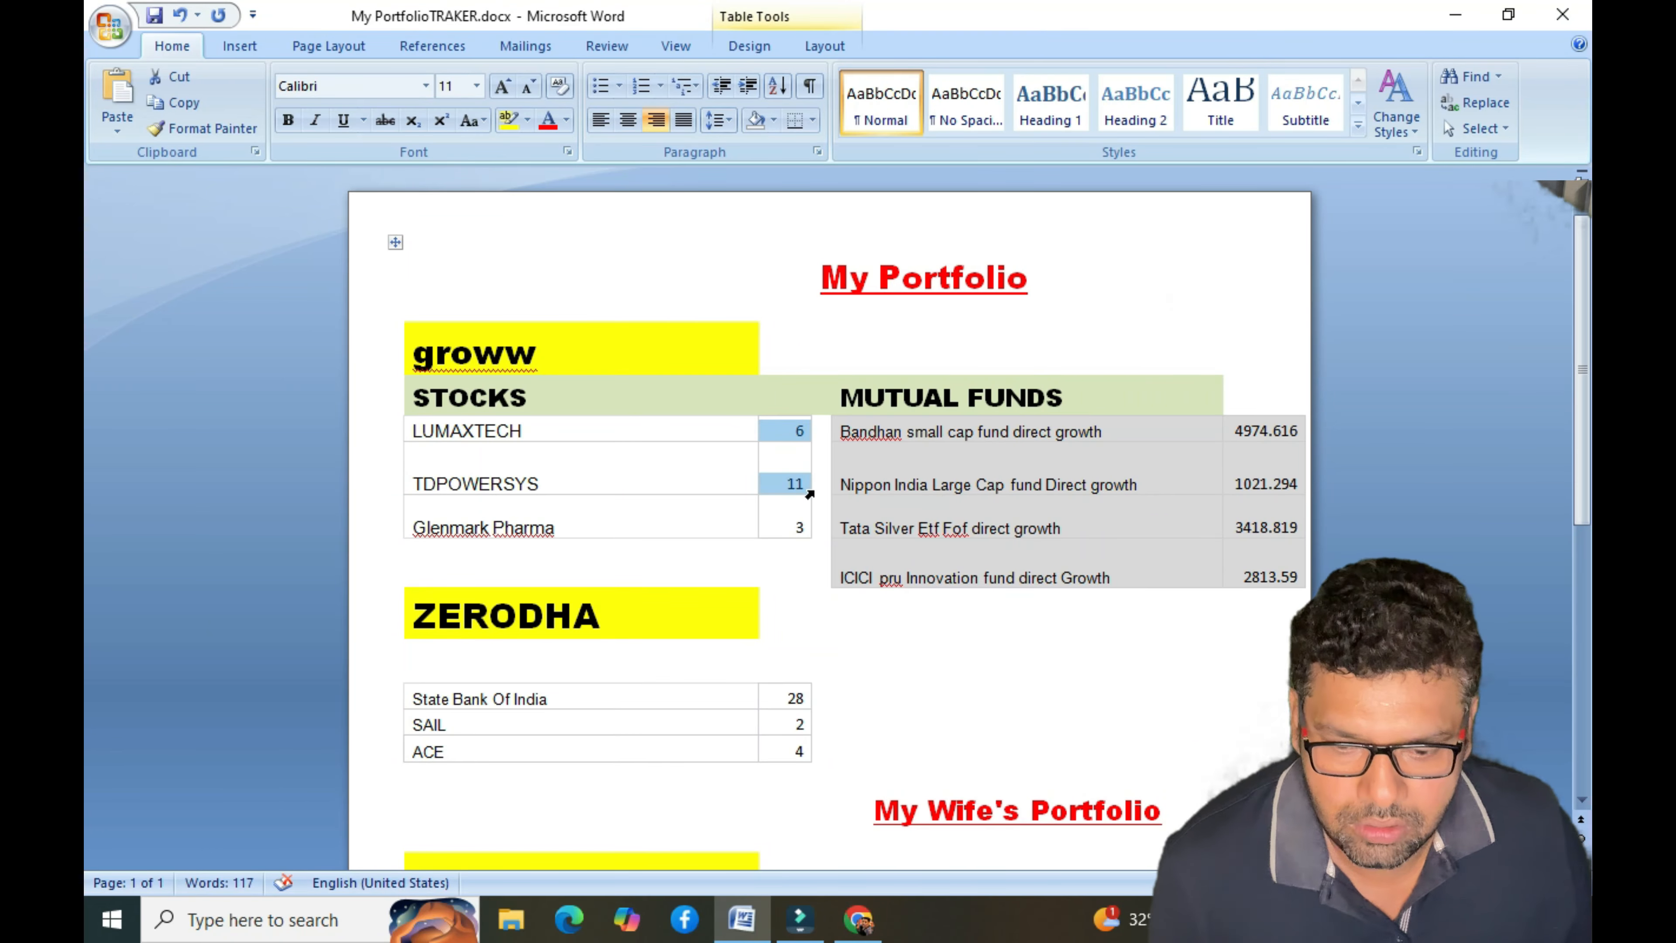
pyautogui.click(861, 937)
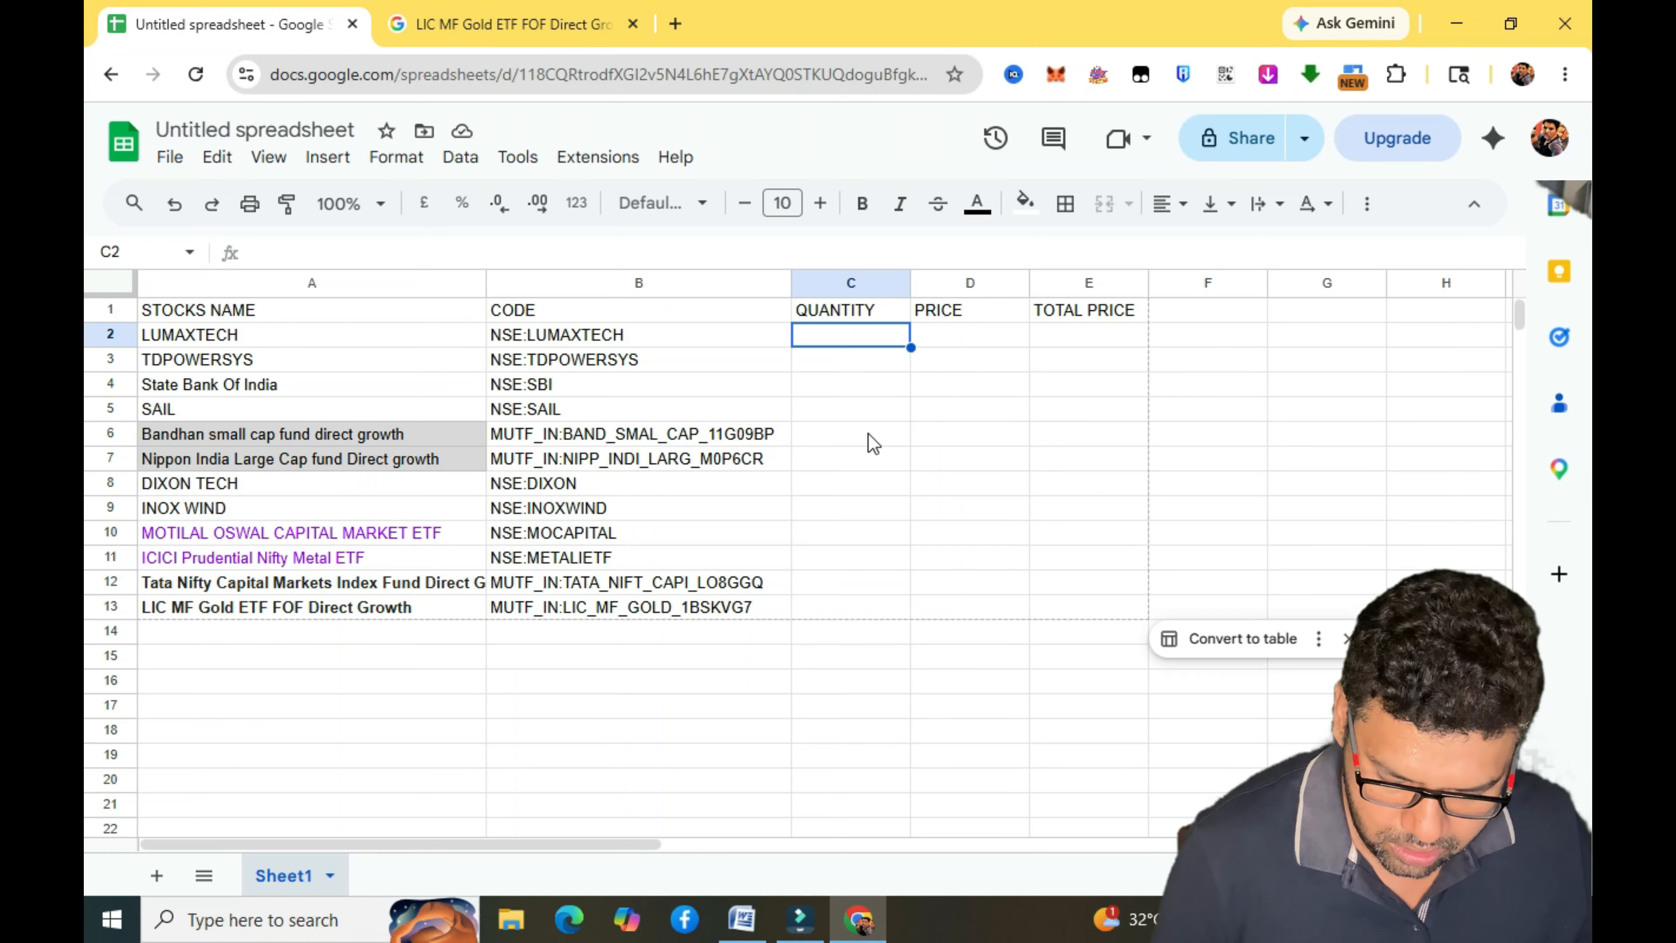
pyautogui.write('6 11')
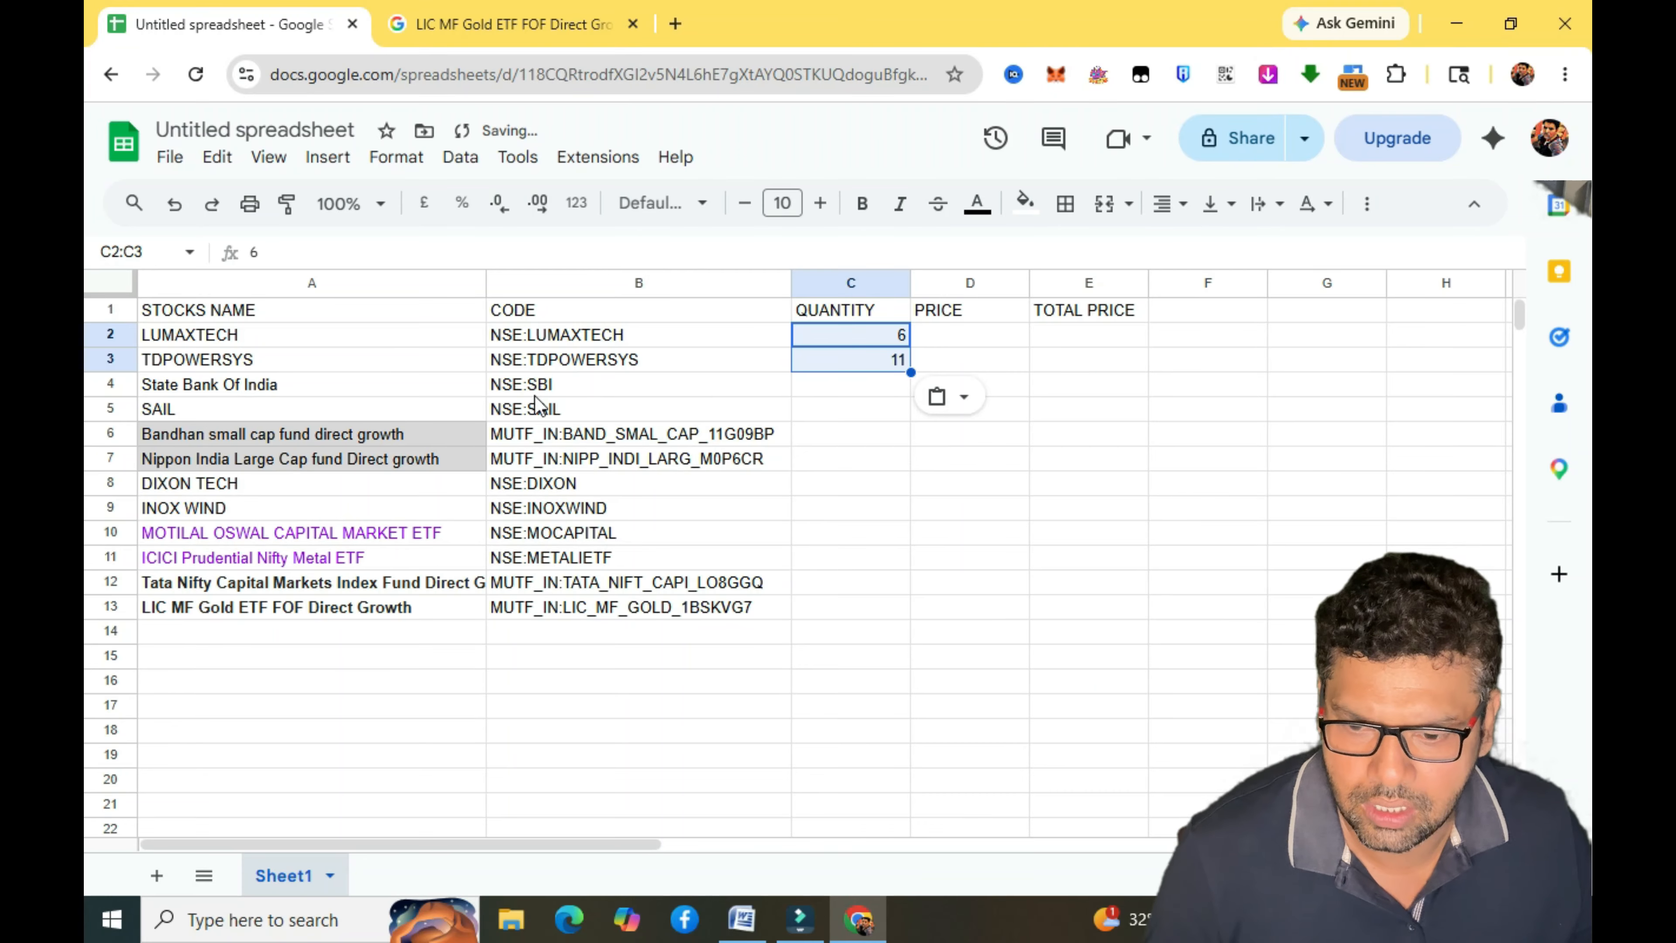
# Enter the quantities 30 for State Bank Of India in C4 and 40 for SAIL in C5.
pyautogui.click(860, 389)
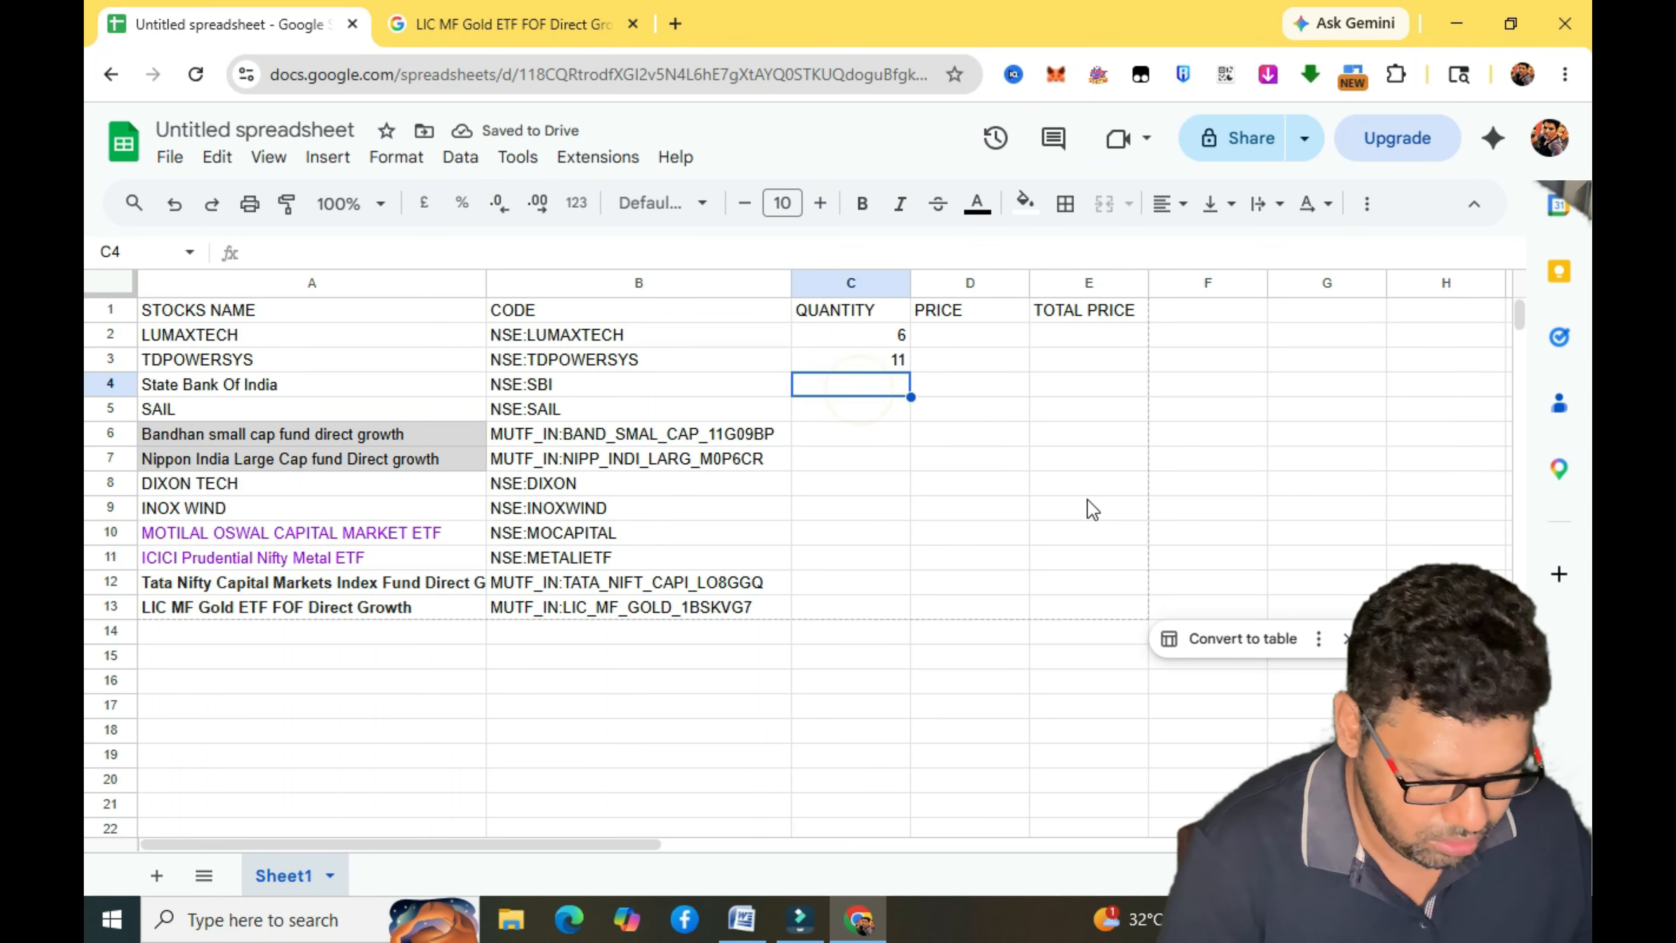
pyautogui.write('30')
pyautogui.click(847, 411)
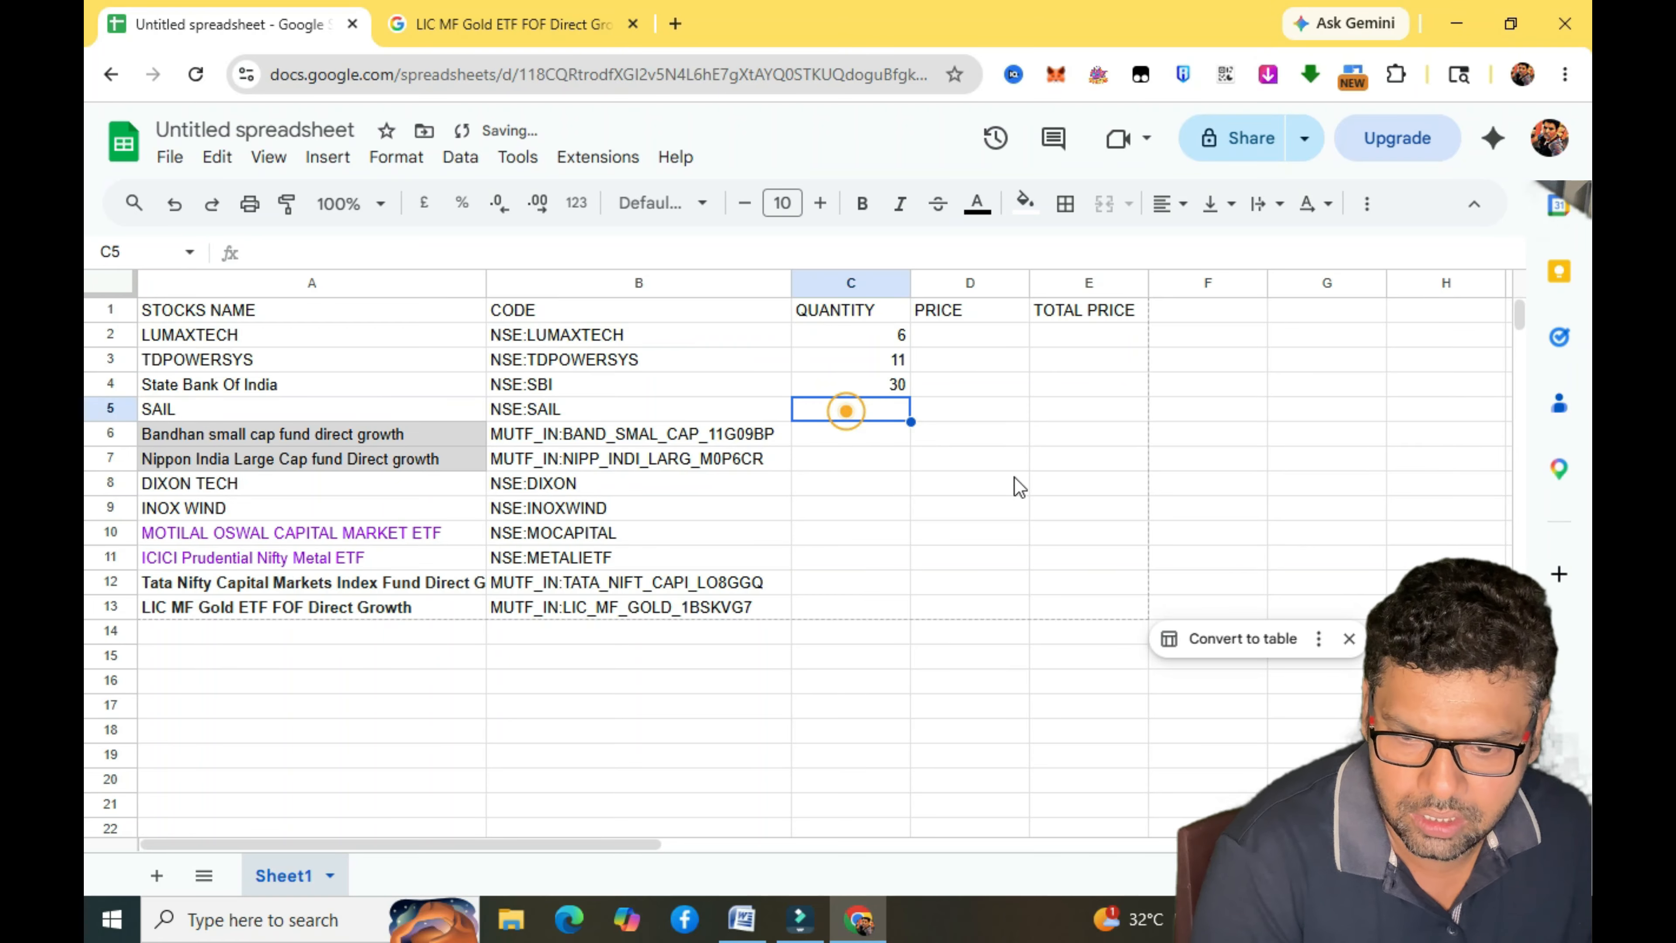
pyautogui.write('40')
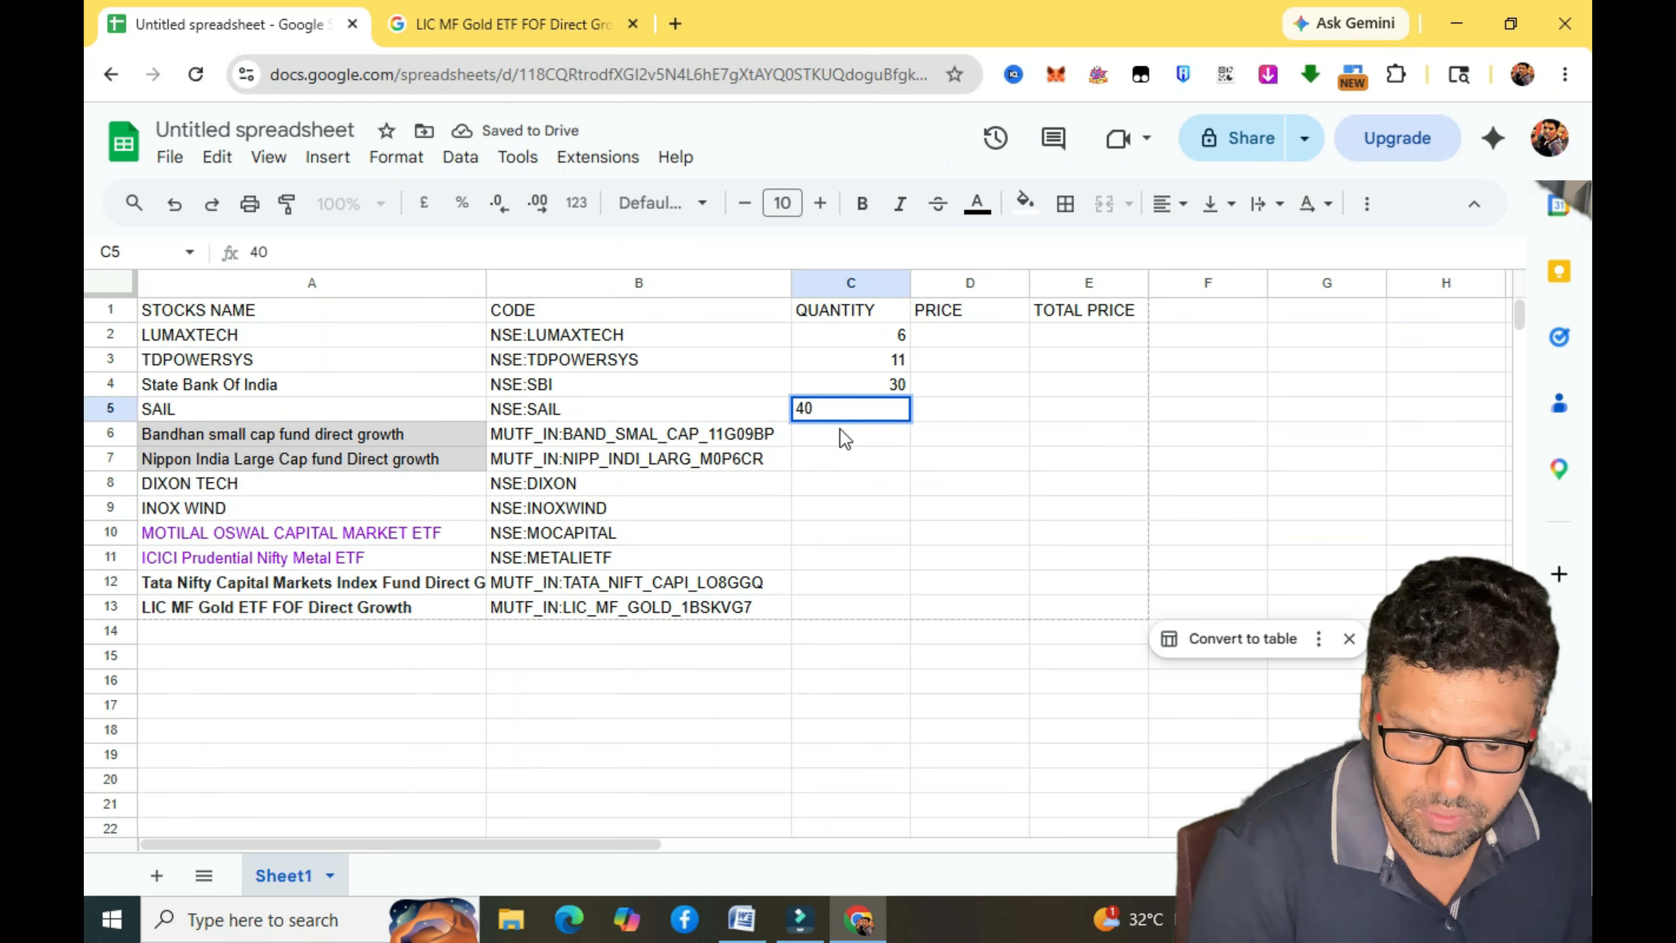
pyautogui.click(832, 433)
# Copy the Bandhan small cap and Nippon India Large Cap quantities, 4974.616 and 1021.294, from the Word portfolio document into cells C6:C7 of the spreadsheet.
pyautogui.click(508, 24)
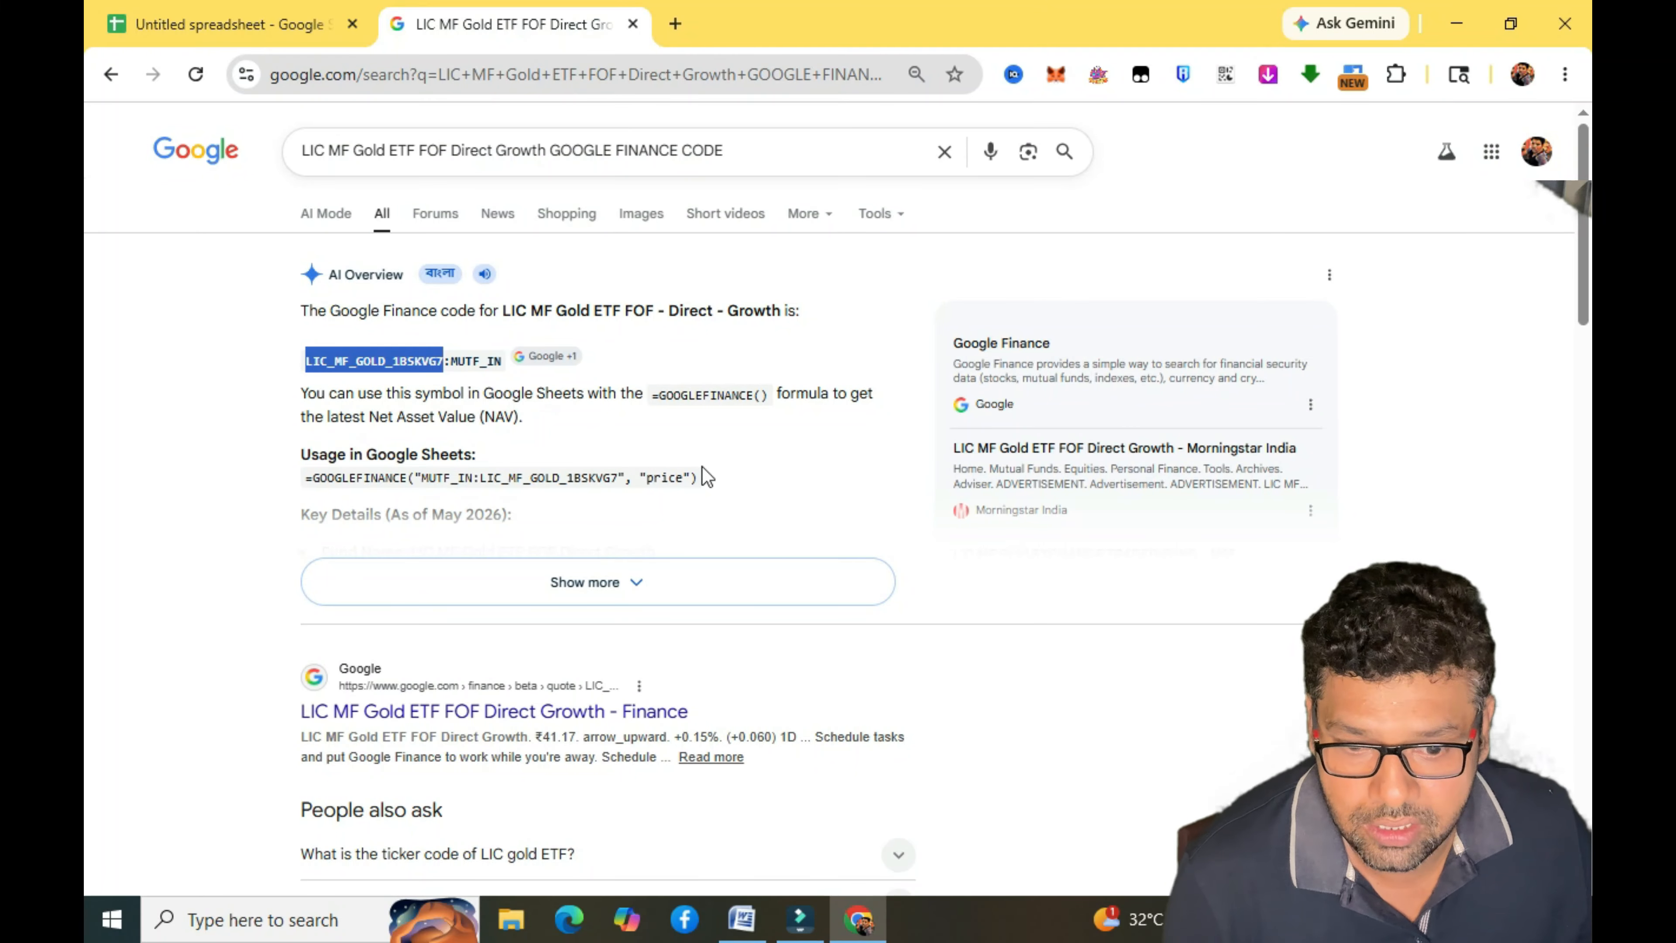
pyautogui.click(271, 26)
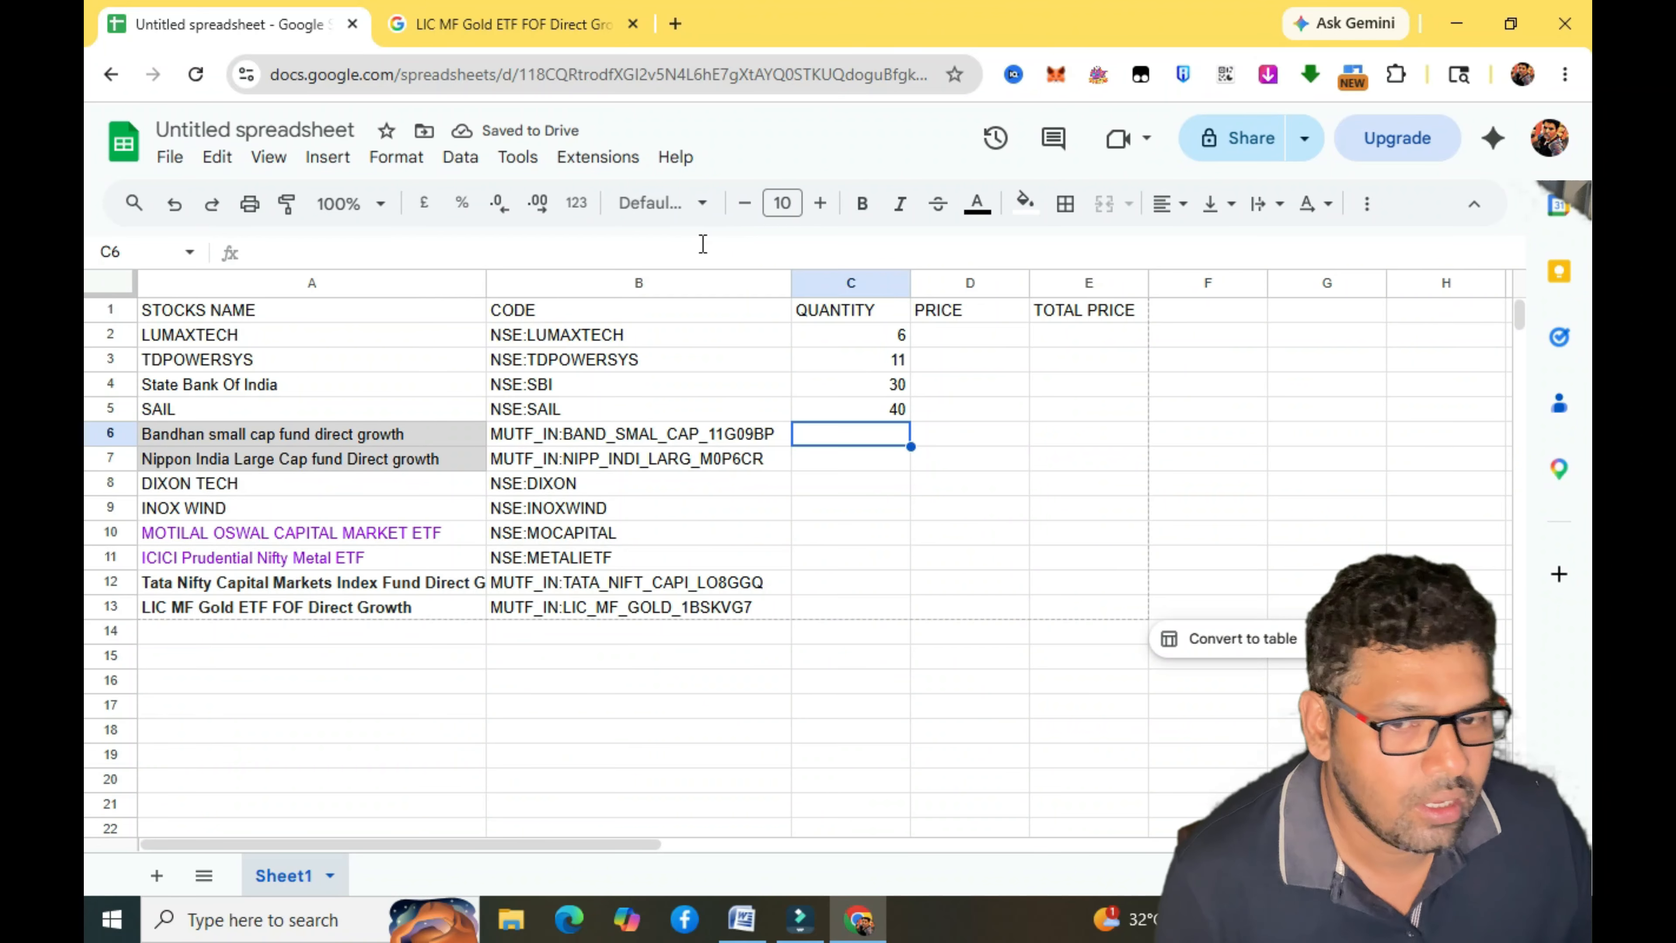
pyautogui.click(759, 914)
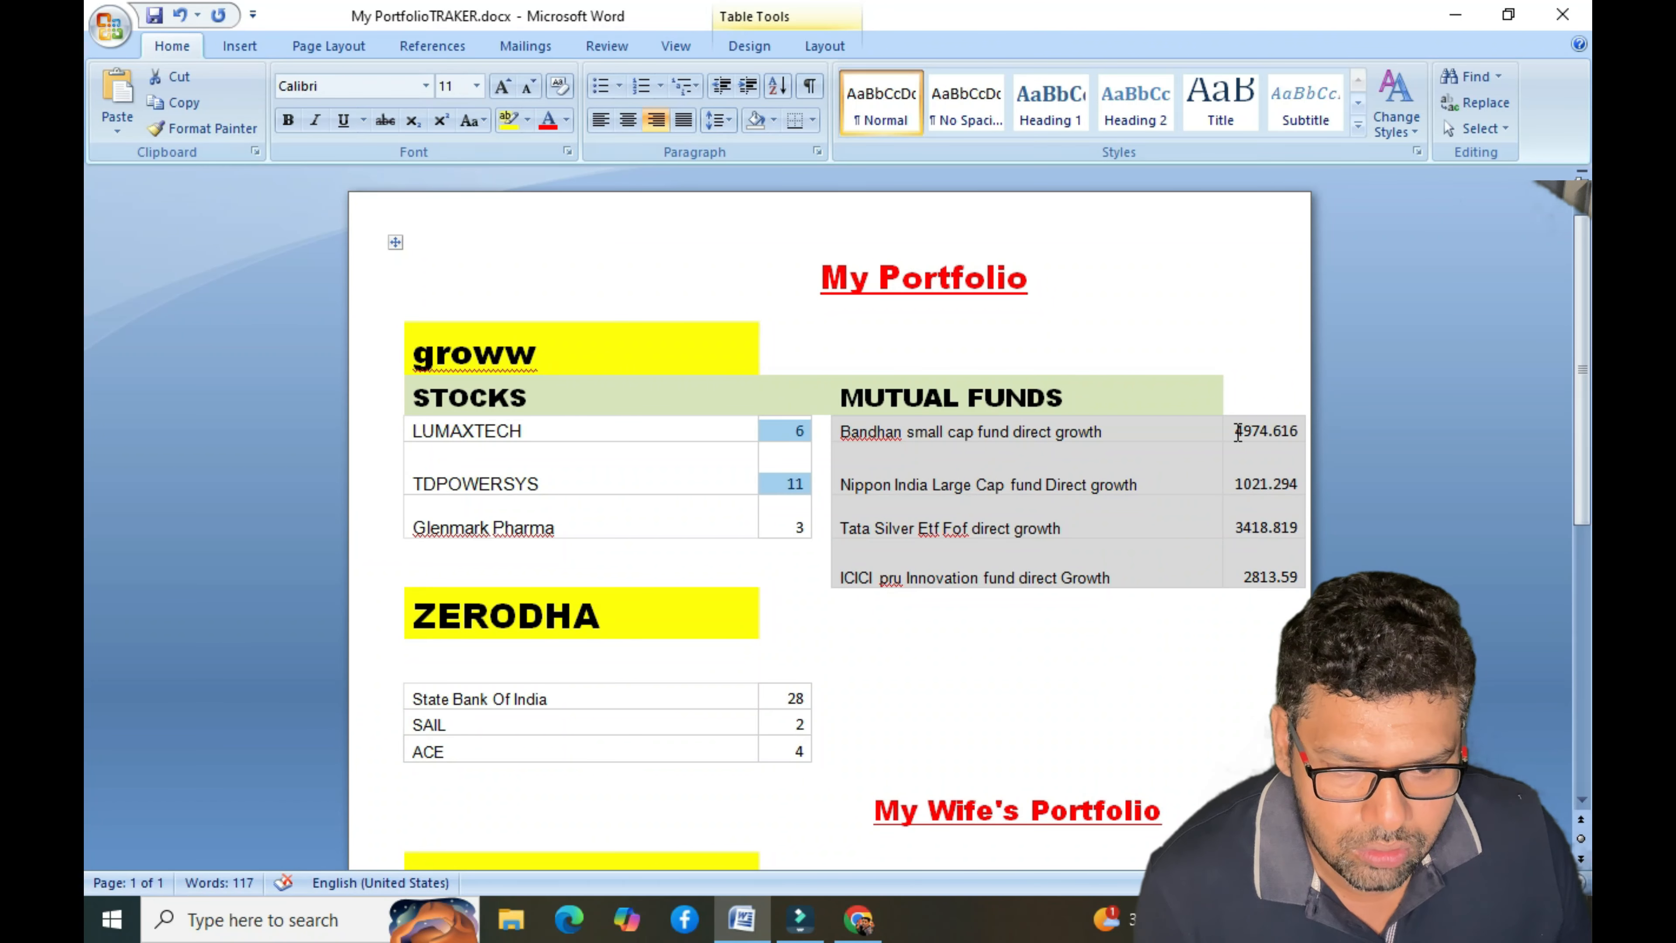
pyautogui.moveTo(1232, 431); pyautogui.dragTo(1308, 482)
pyautogui.hotkey('ctrl', 'c')
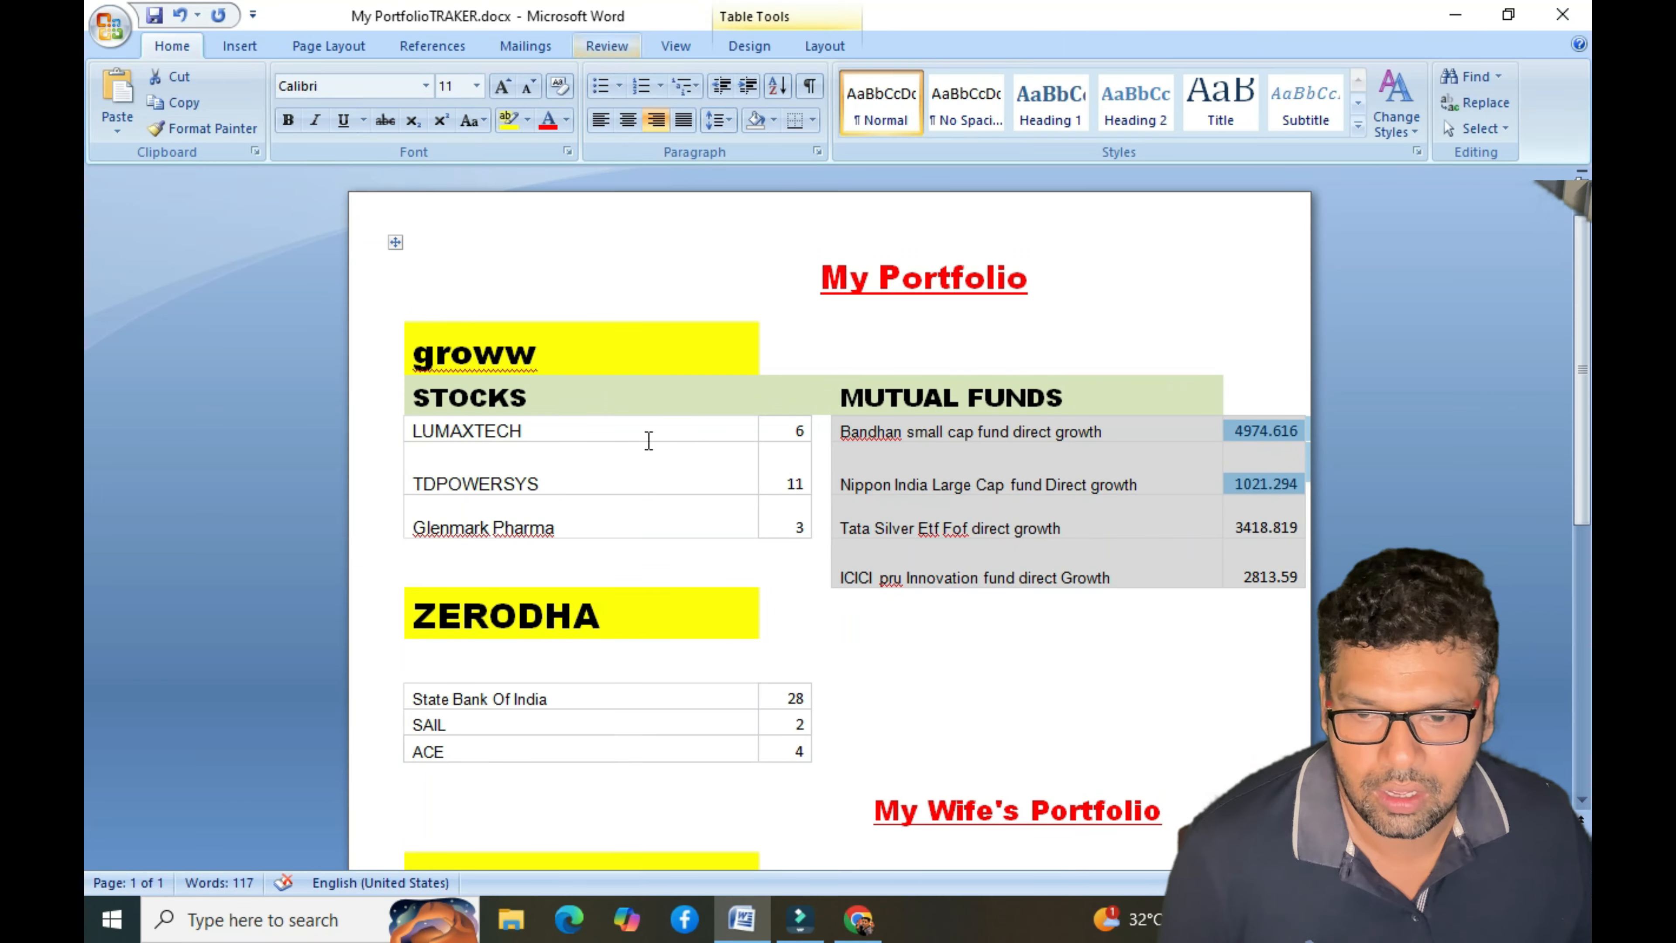
pyautogui.click(851, 921)
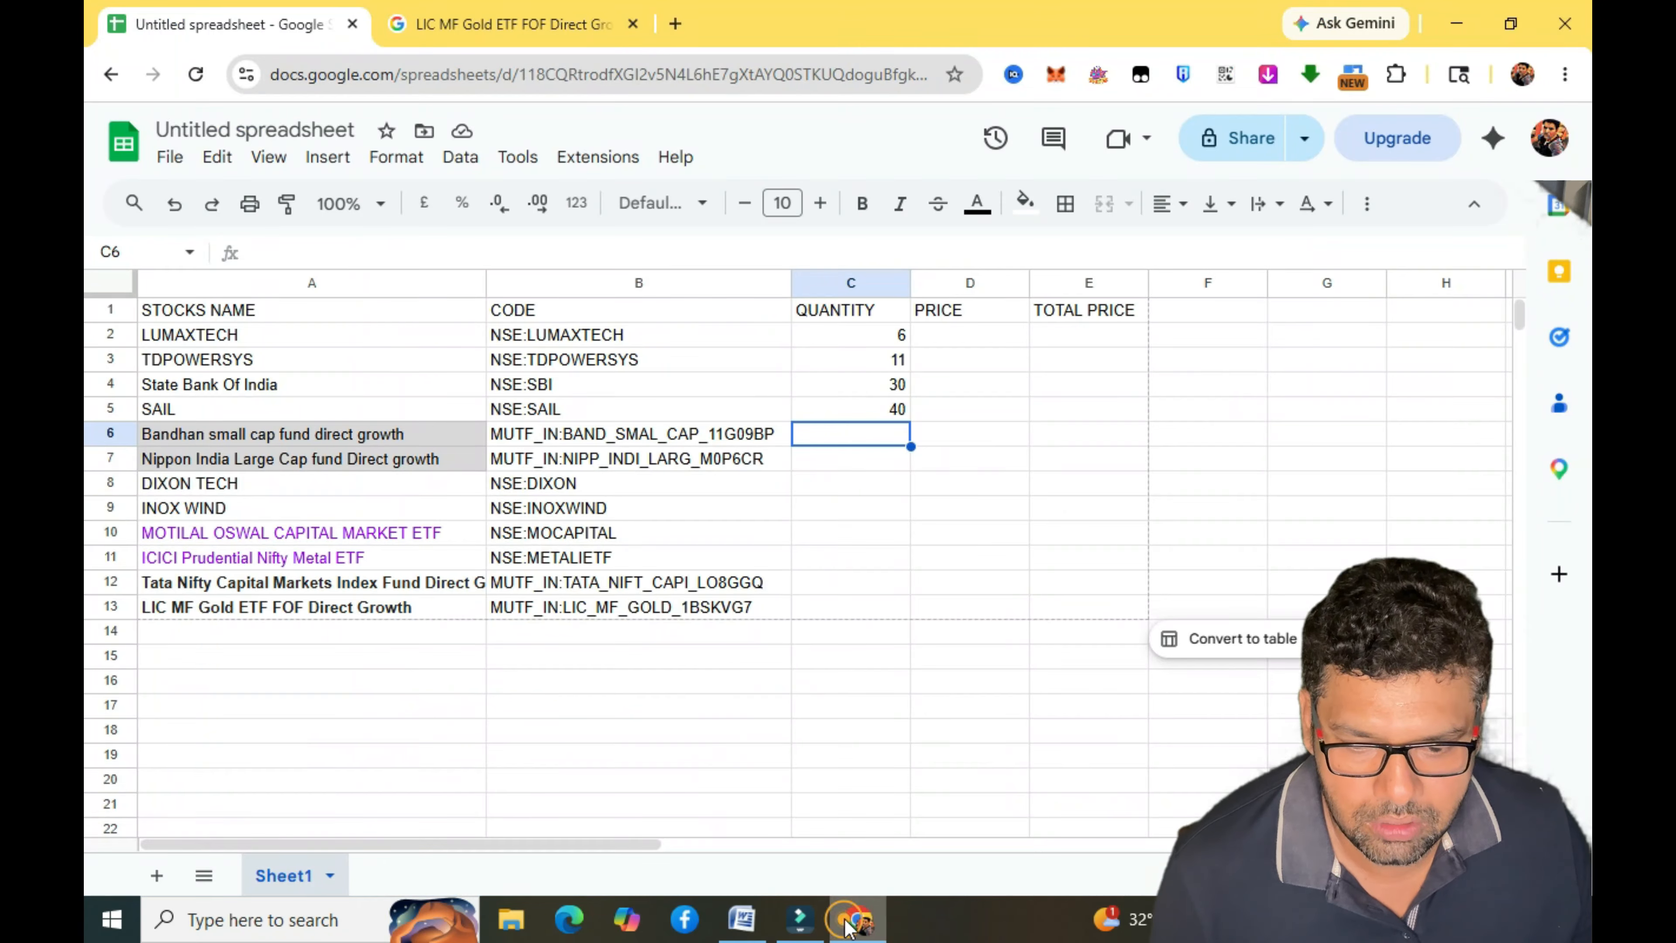
pyautogui.hotkey('ctrl', 'v')
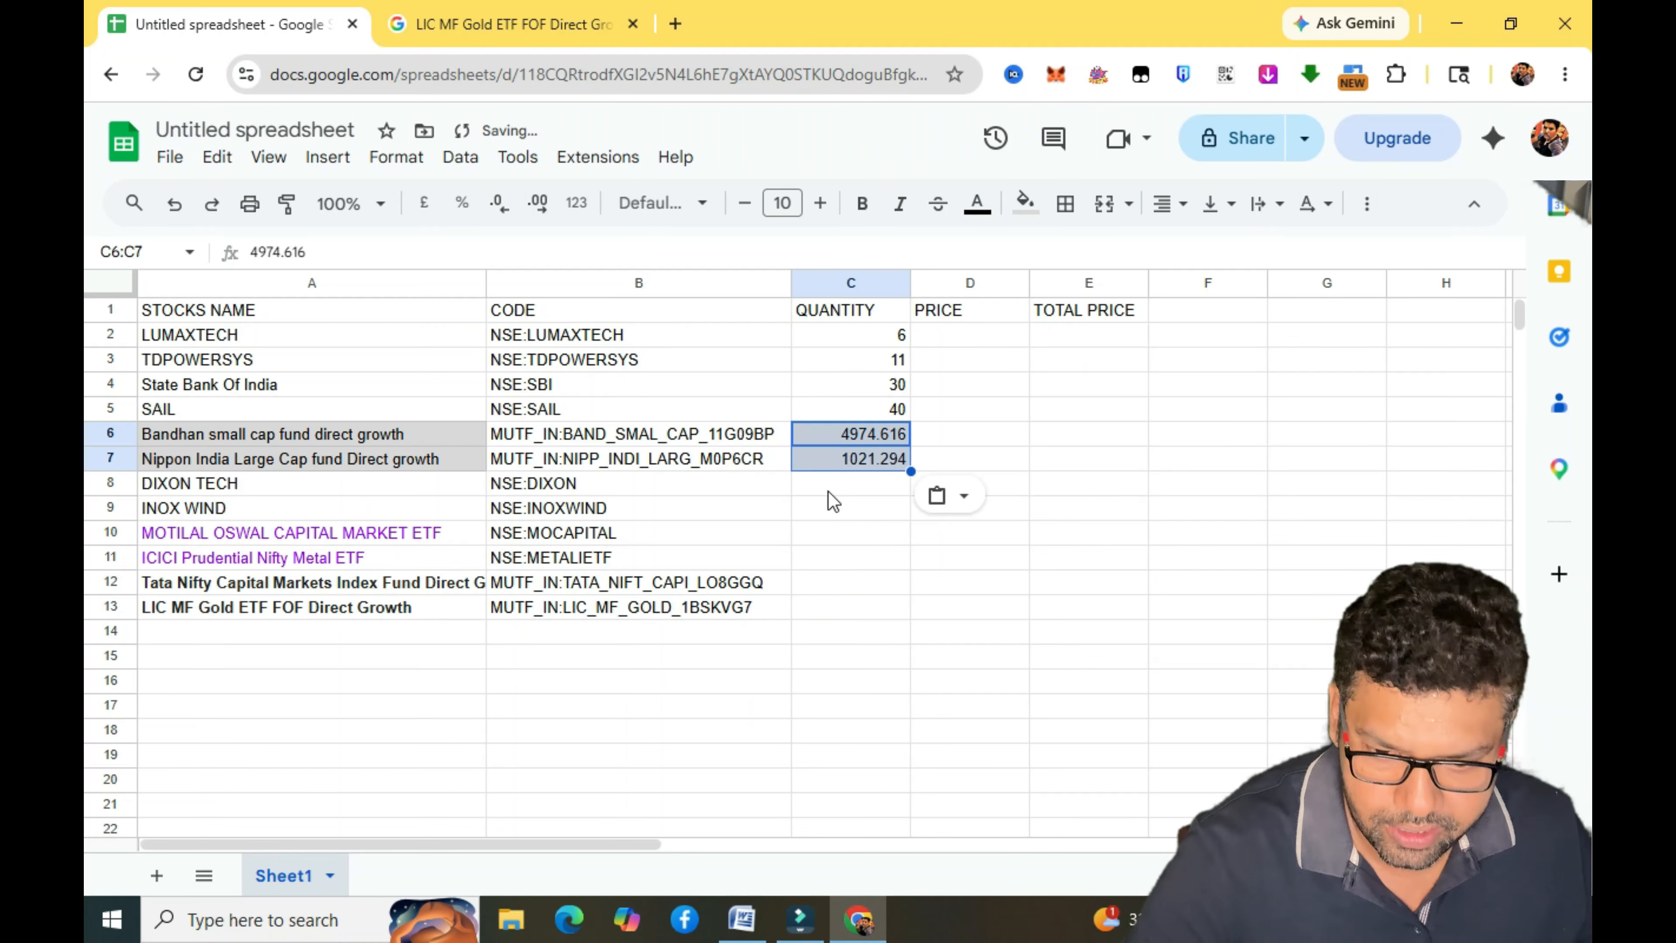
# Enter the quantities 20 for DIXON TECH, 30 for INOX WIND, and 100 each for the Motilal Oswal and ICICI Prudential ETFs in C8:C11.
pyautogui.click(857, 487)
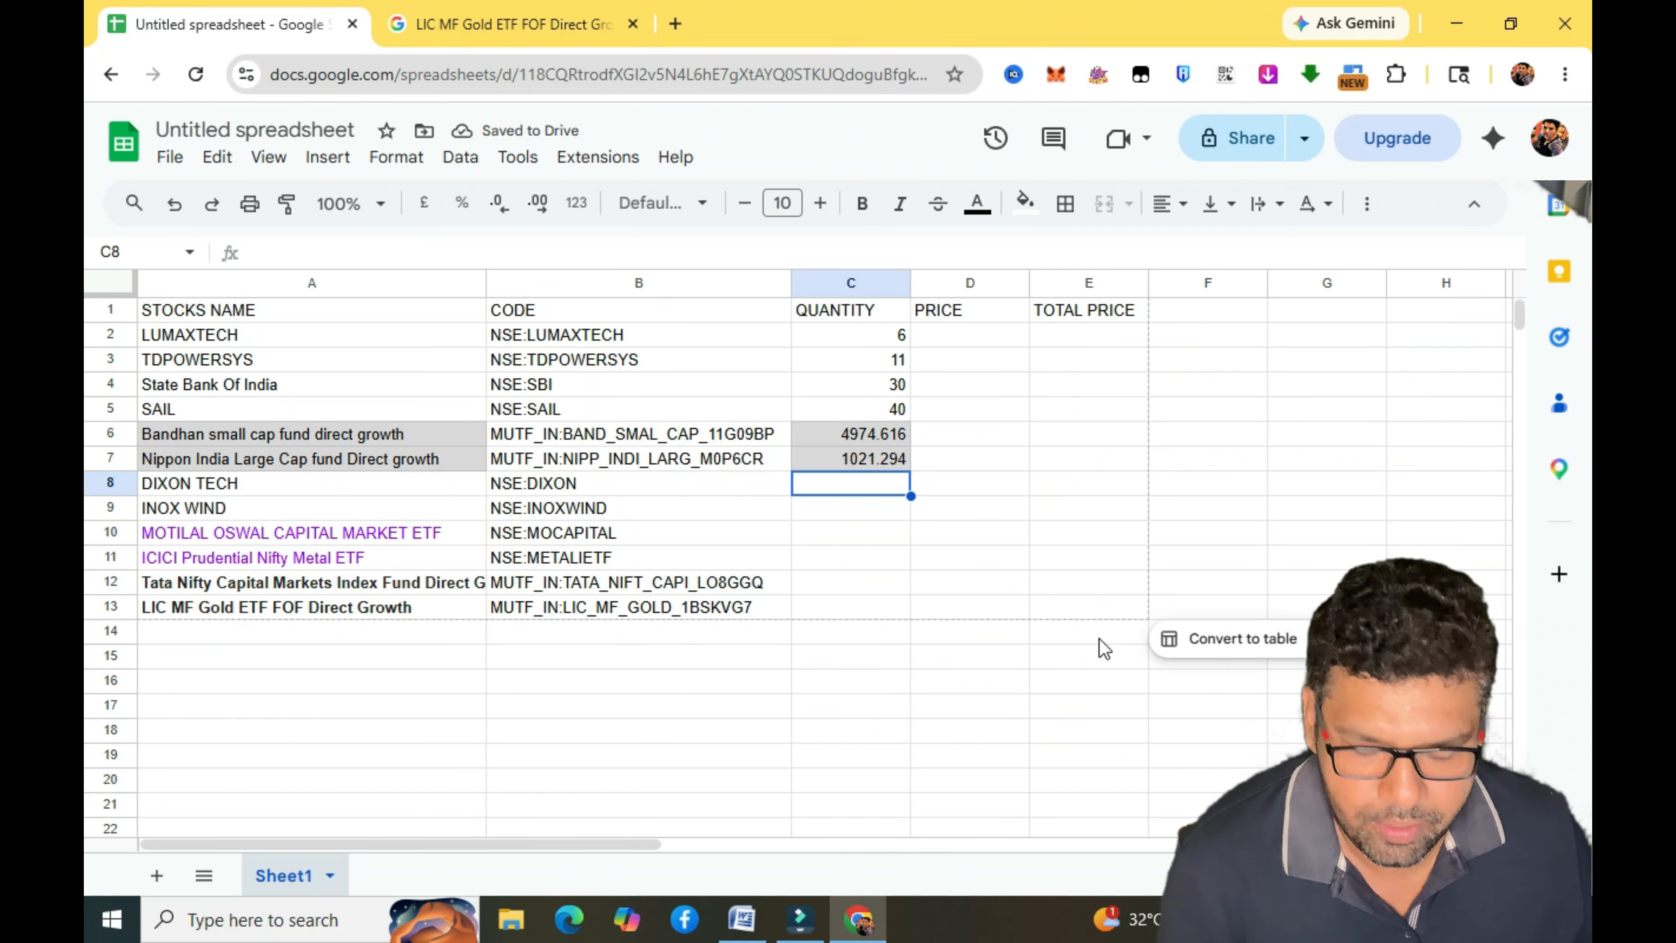
pyautogui.write('20')
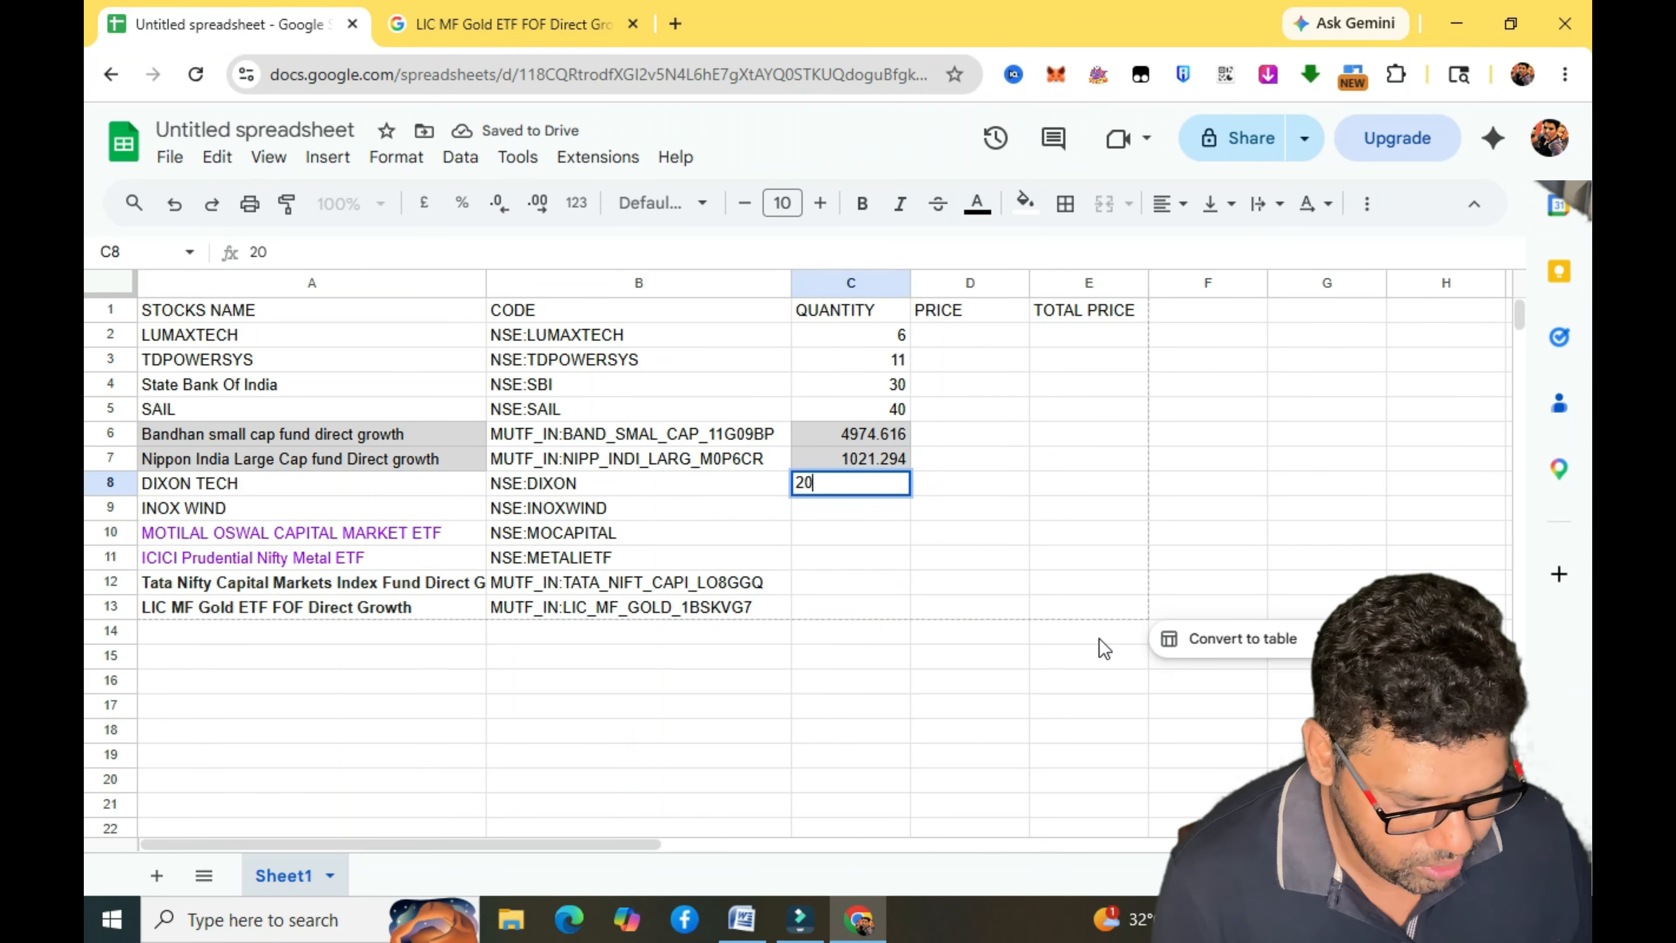
pyautogui.press('Return')
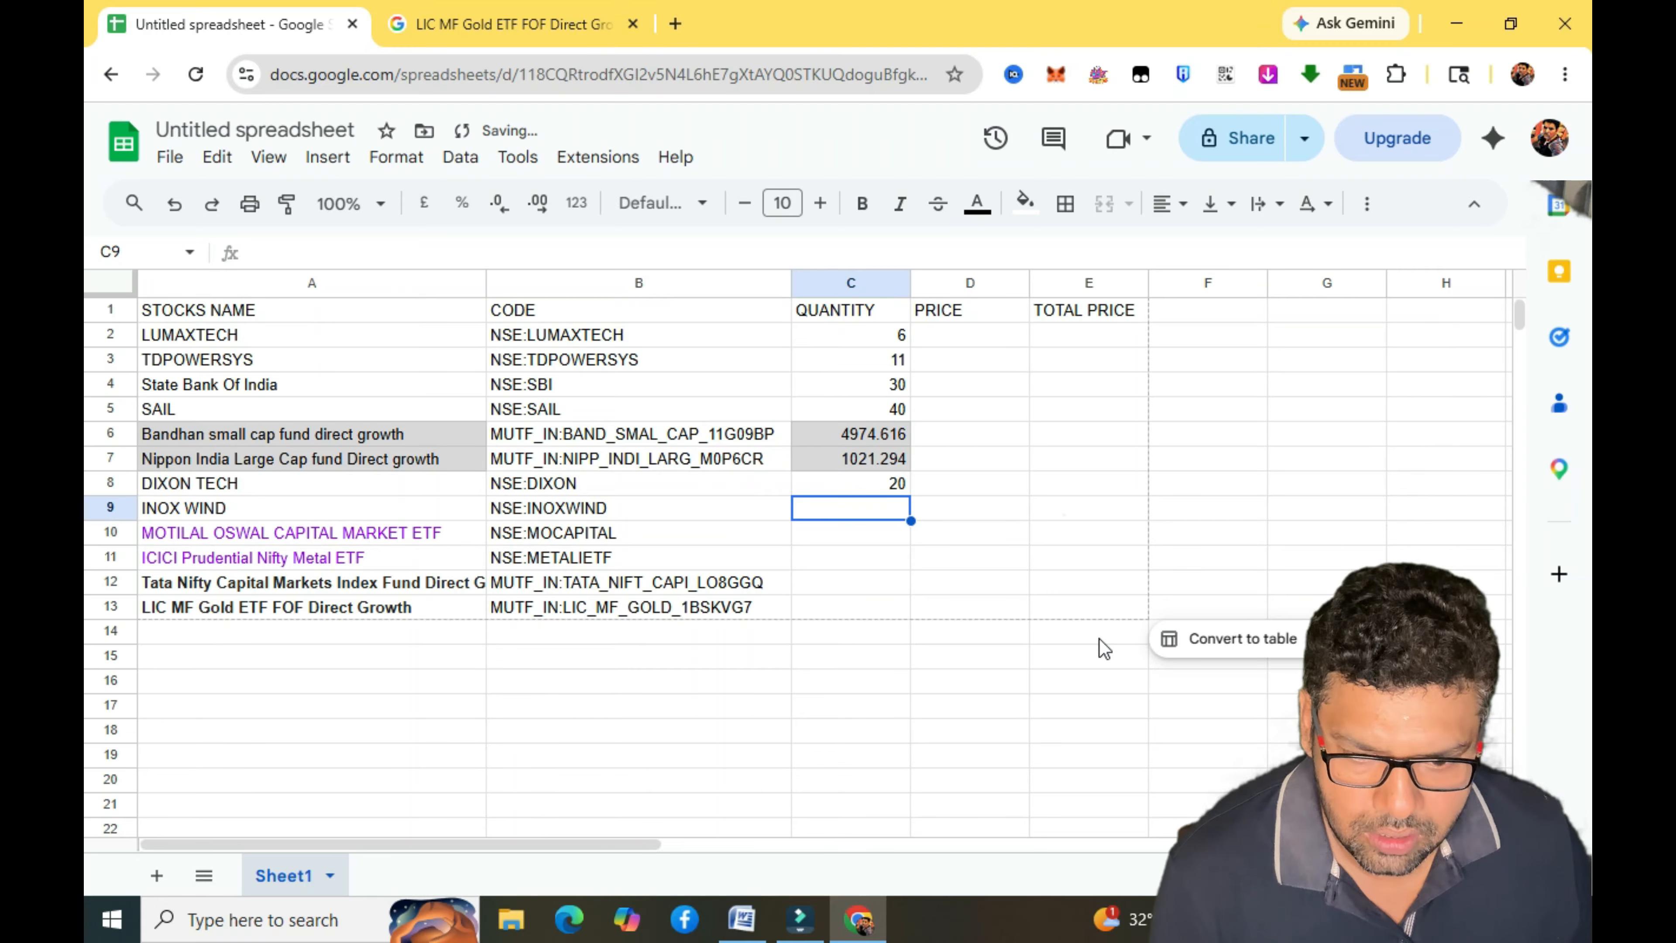
pyautogui.write('30')
pyautogui.press('Return')
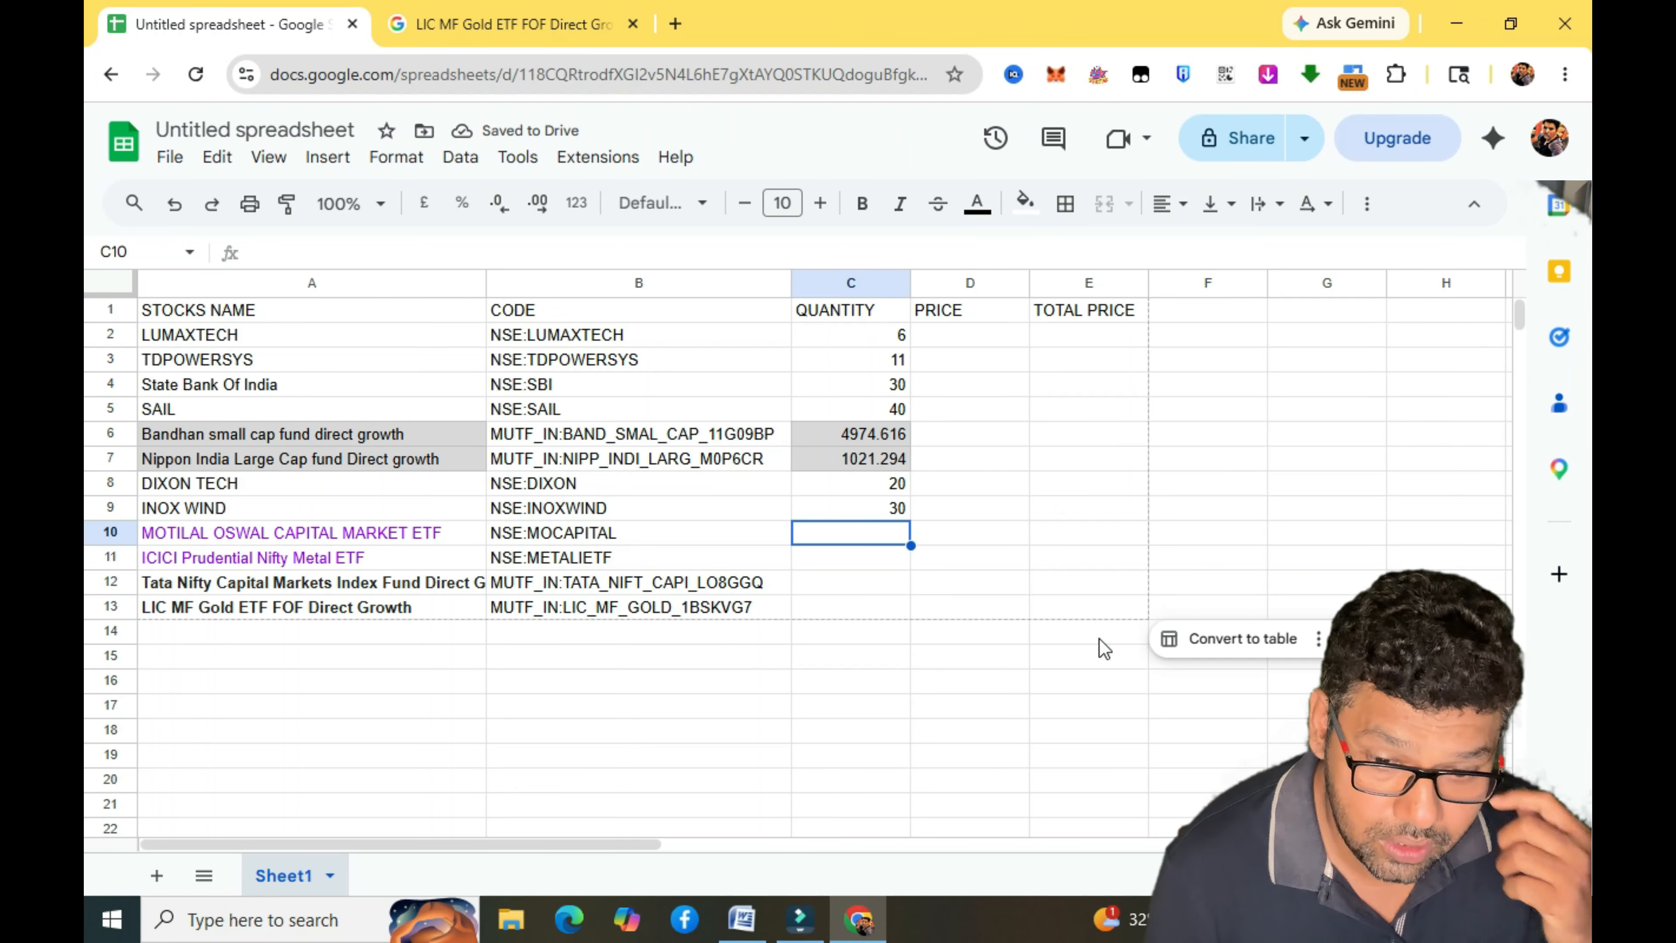
pyautogui.write('100')
pyautogui.press('Return')
pyautogui.write('1')
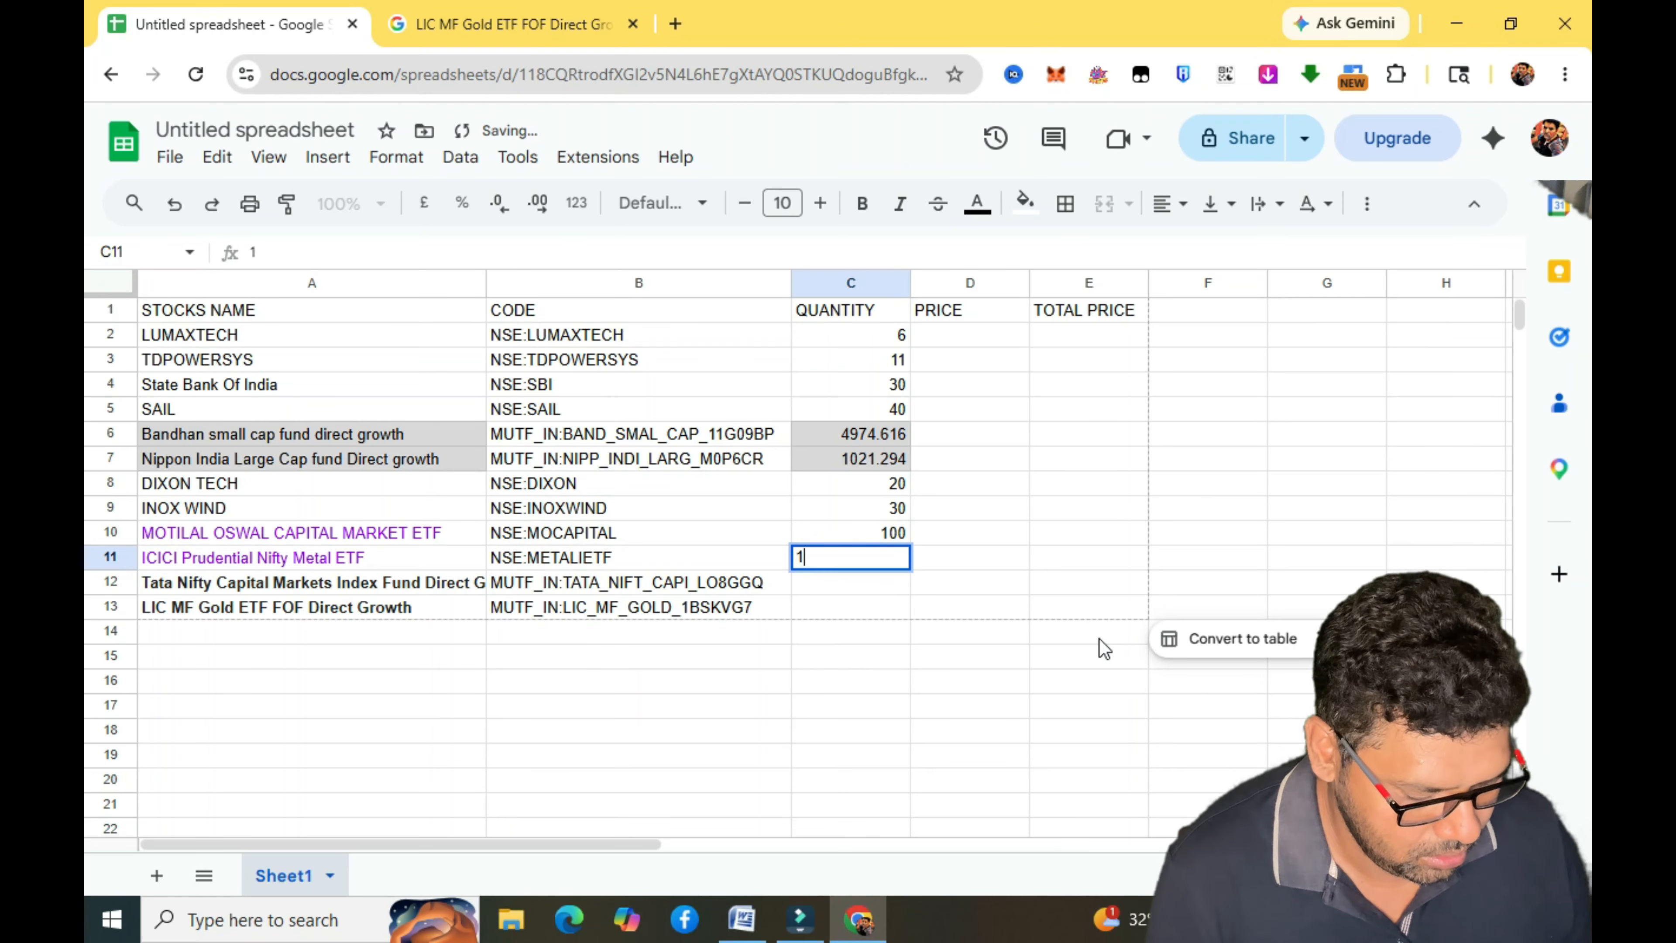
pyautogui.press('Return')
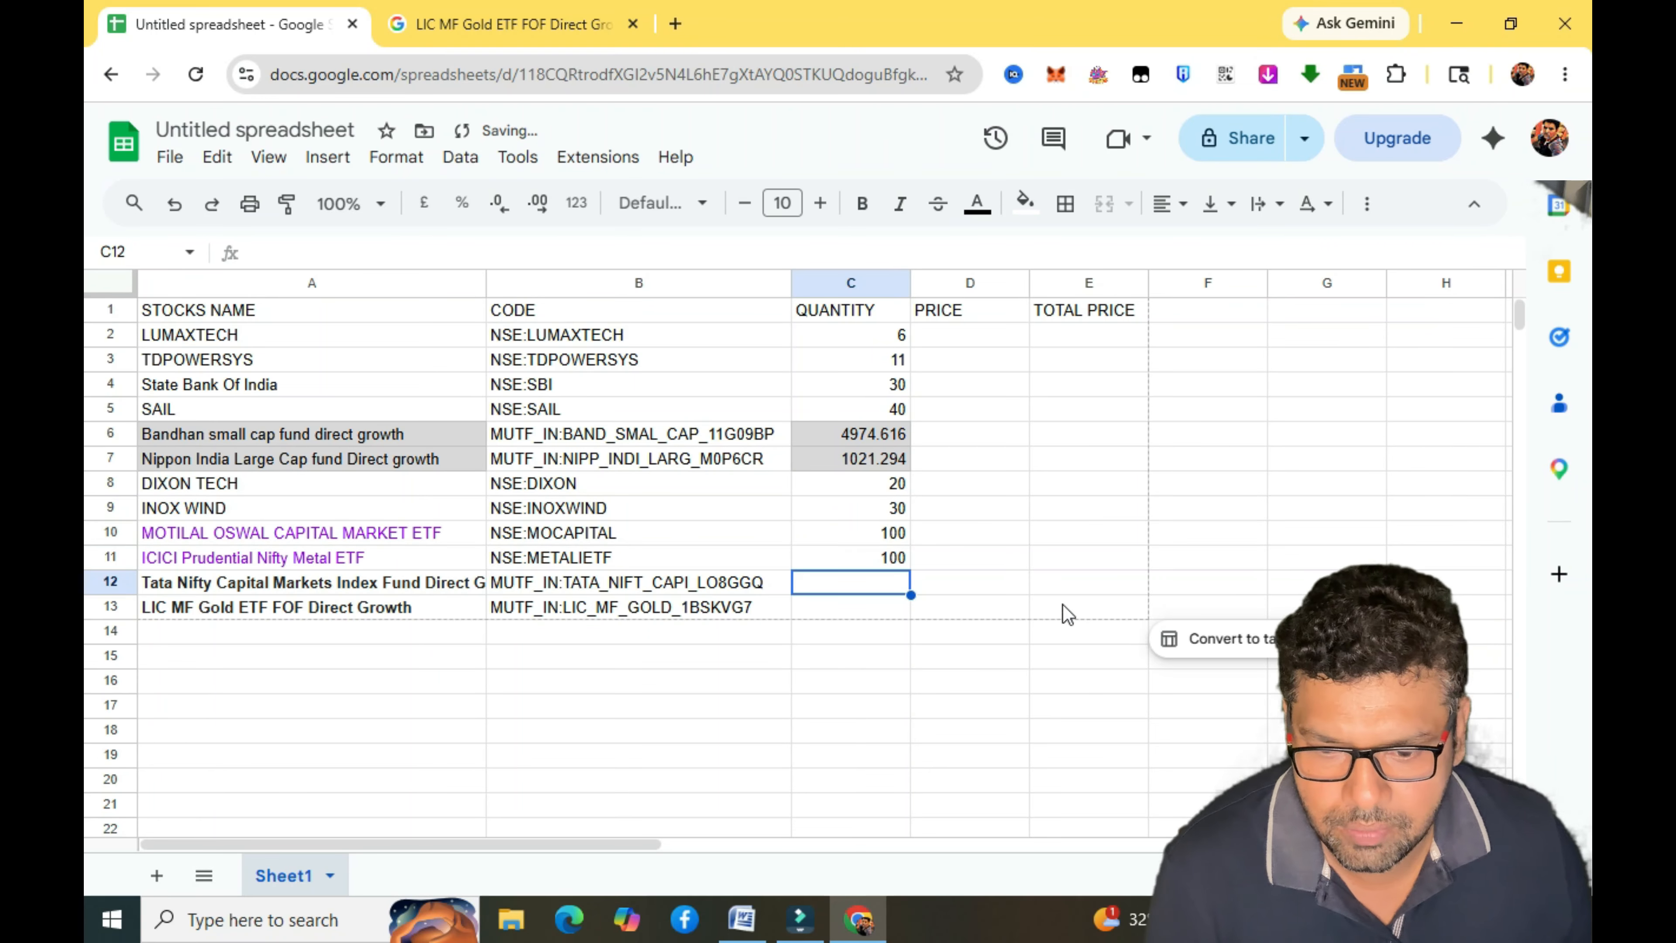
# Copy the Tata Nifty Capital Markets and LIC MF Gold quantities, 357.672 and 1936.792, from the Word document into cells C12:C13 of the spreadsheet.
pyautogui.click(741, 919)
pyautogui.scroll(-6, 1072, 745)
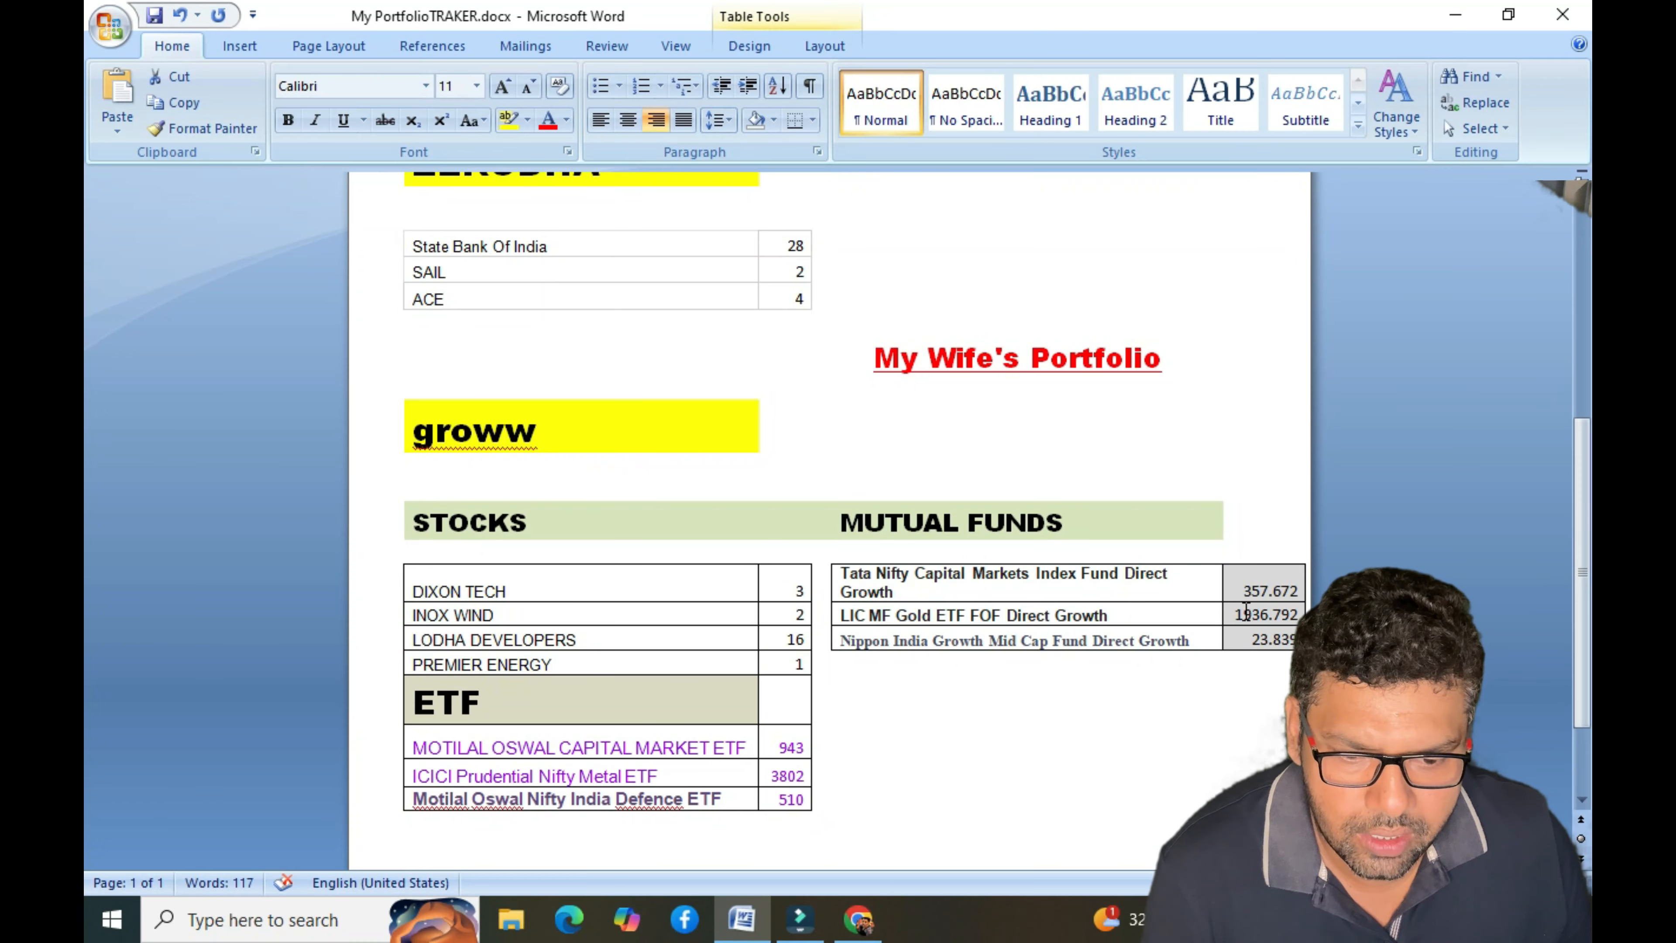
pyautogui.moveTo(1246, 589); pyautogui.dragTo(1251, 614)
pyautogui.hotkey('ctrl', 'c')
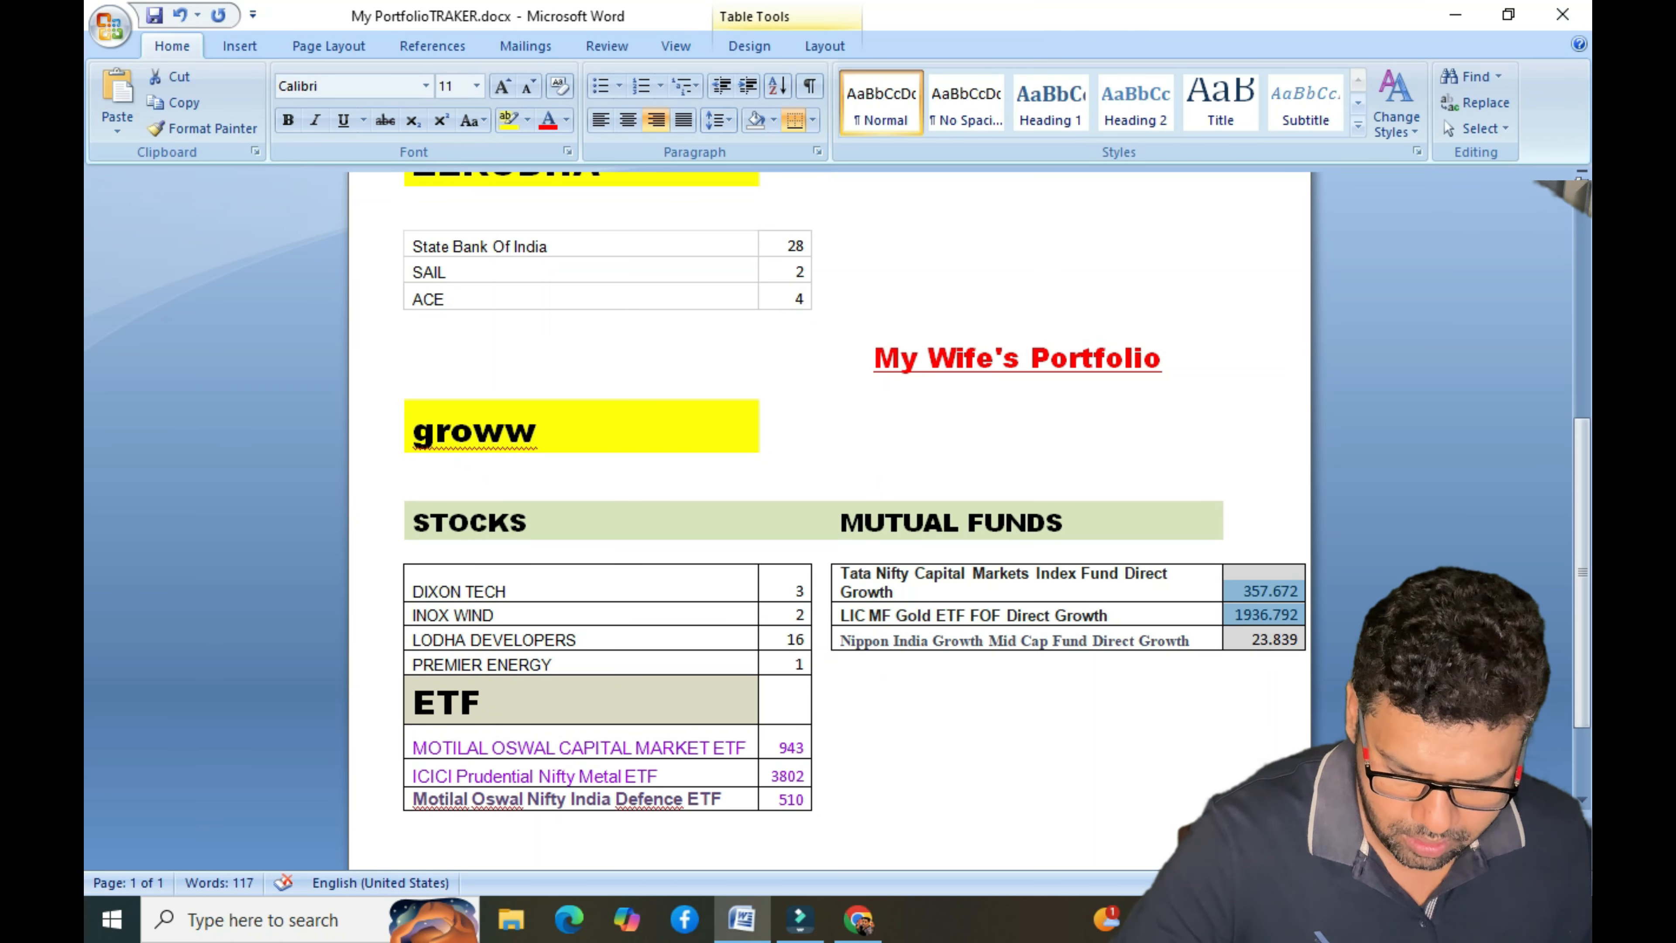
pyautogui.click(858, 919)
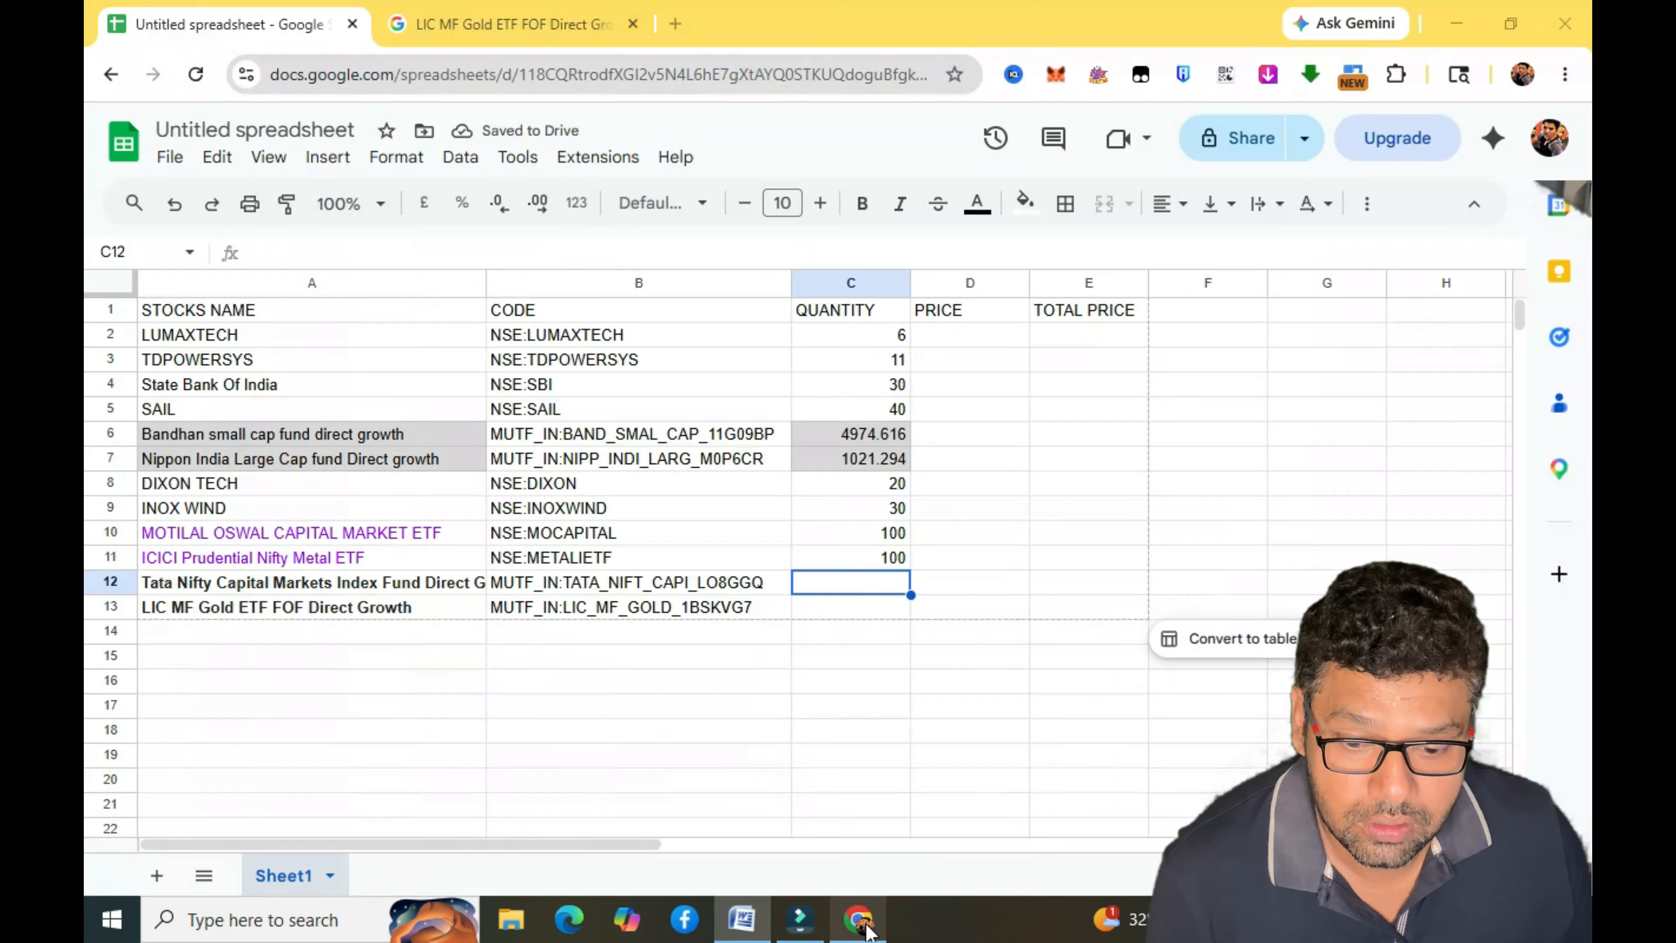
pyautogui.hotkey('ctrl', 'v')
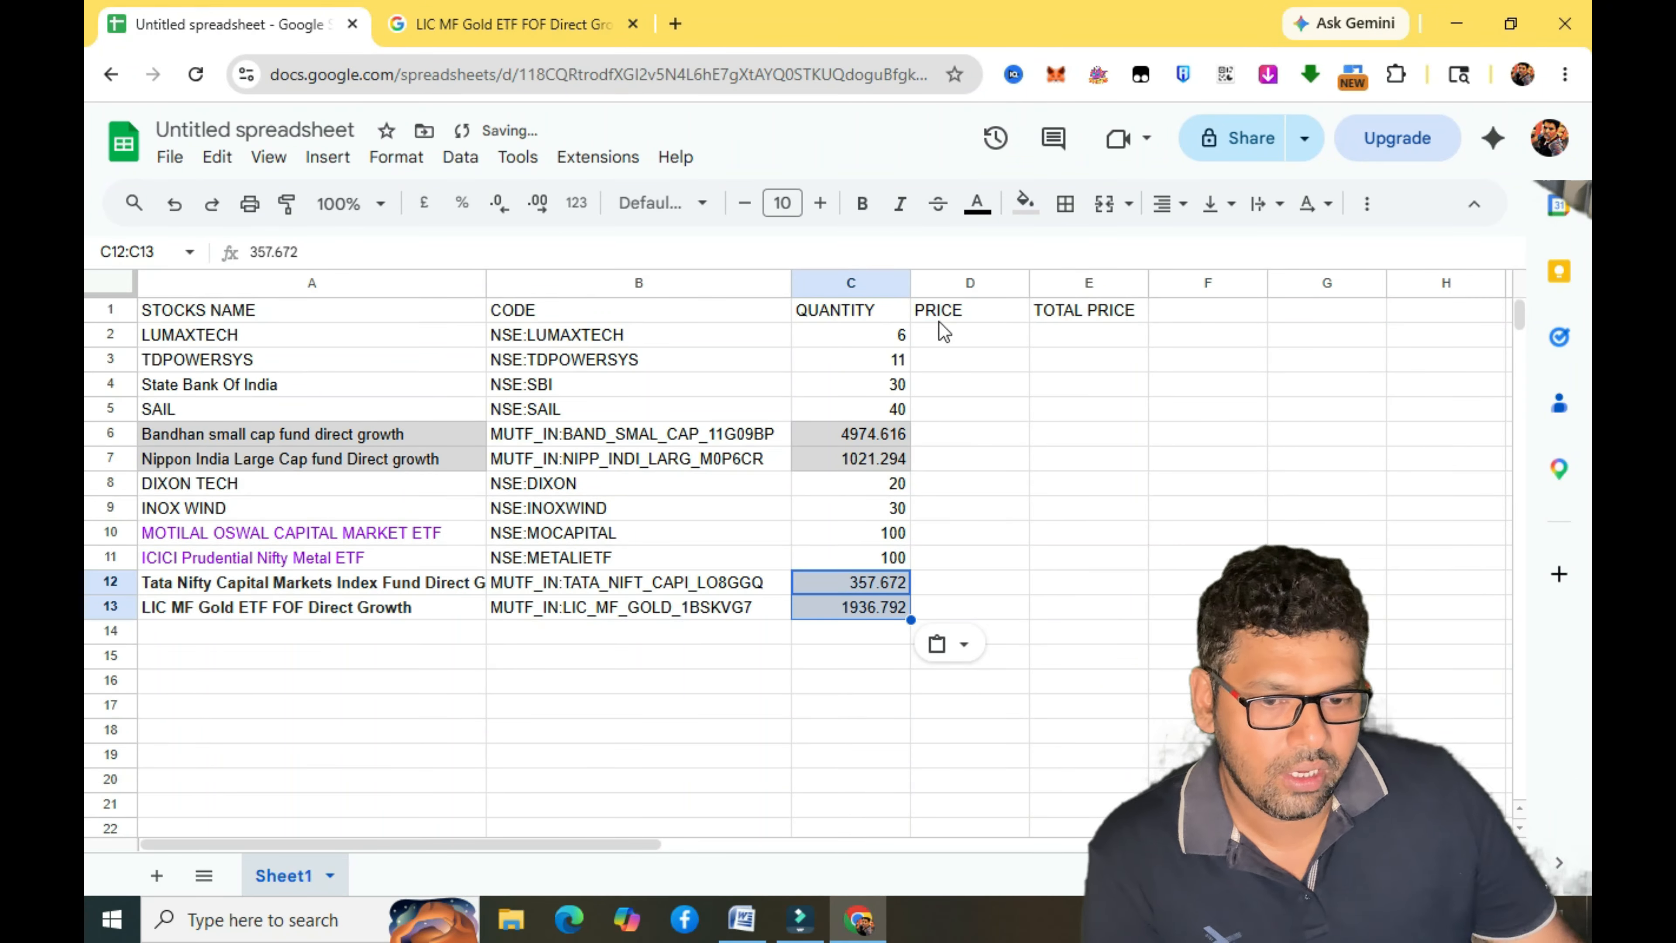
# Enter the formula =GOOGLEFINANCE(B2,"PRICE") in cell D2 and fill it down through D13.
pyautogui.click(951, 335)
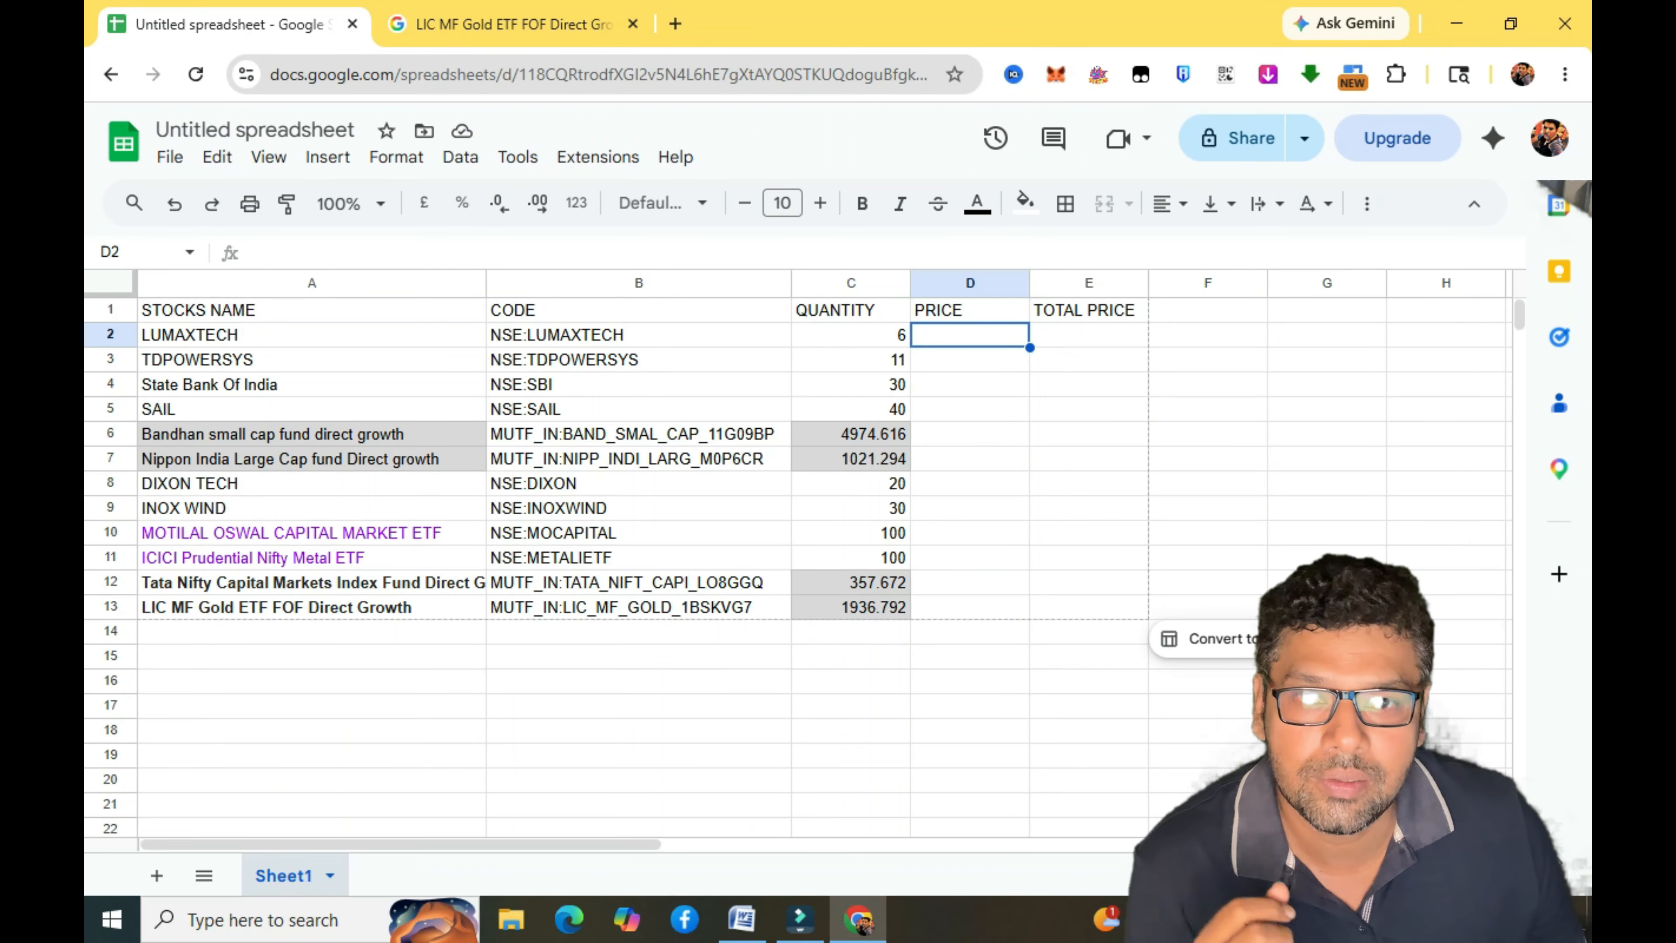
pyautogui.write('=')
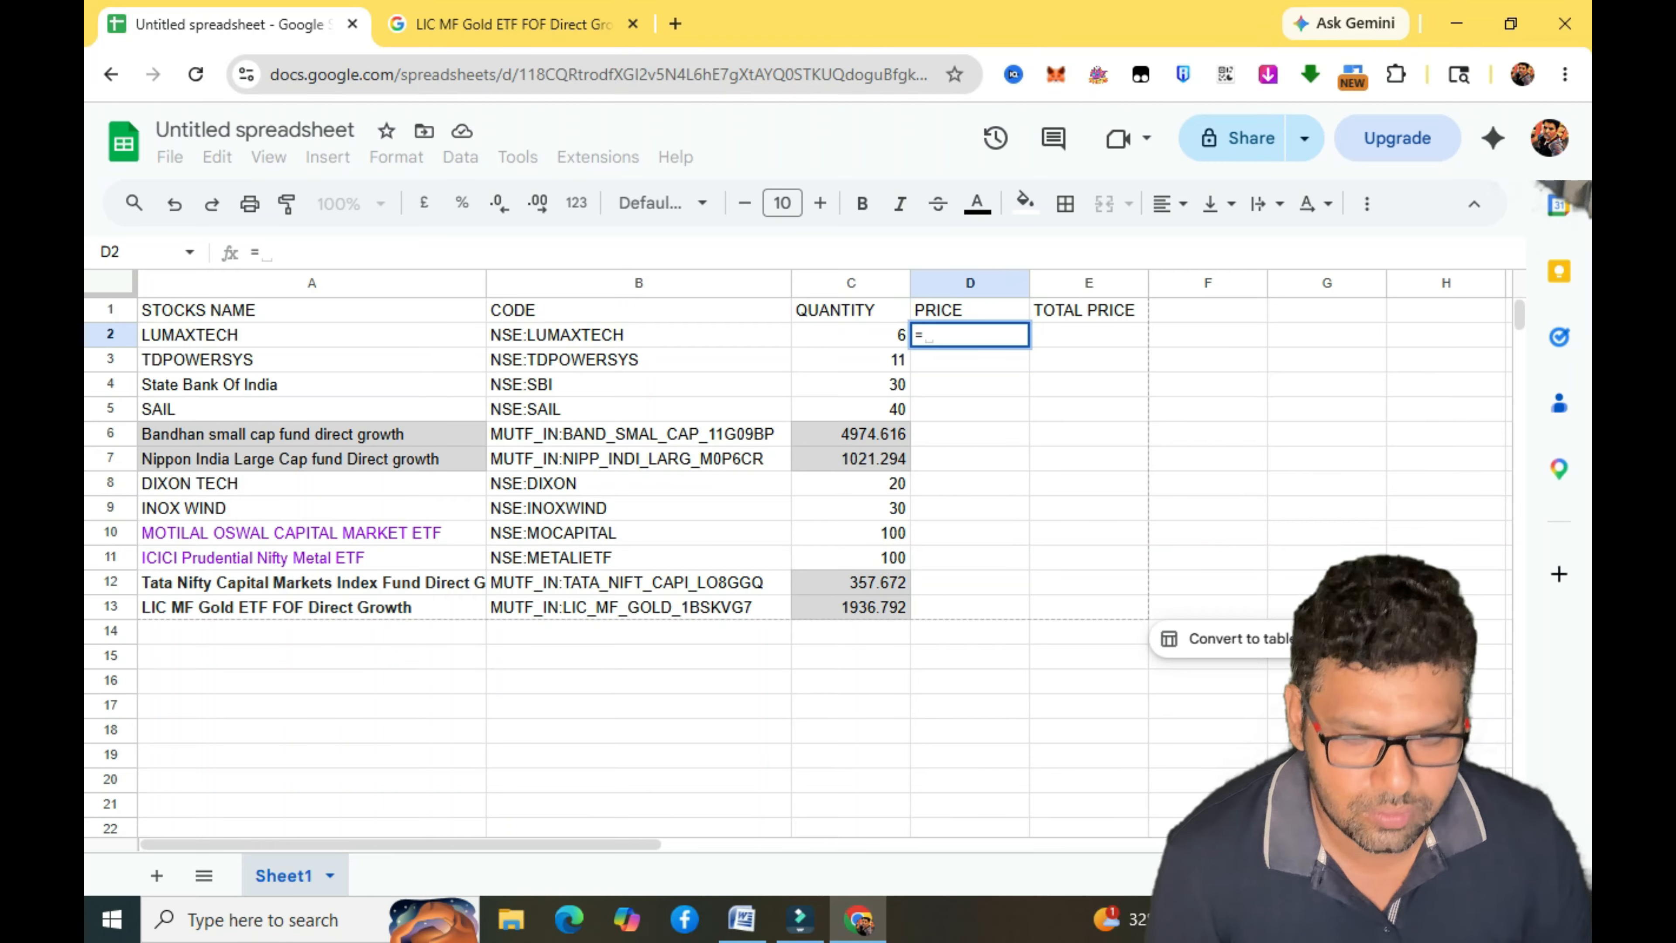
pyautogui.write('GOOGL')
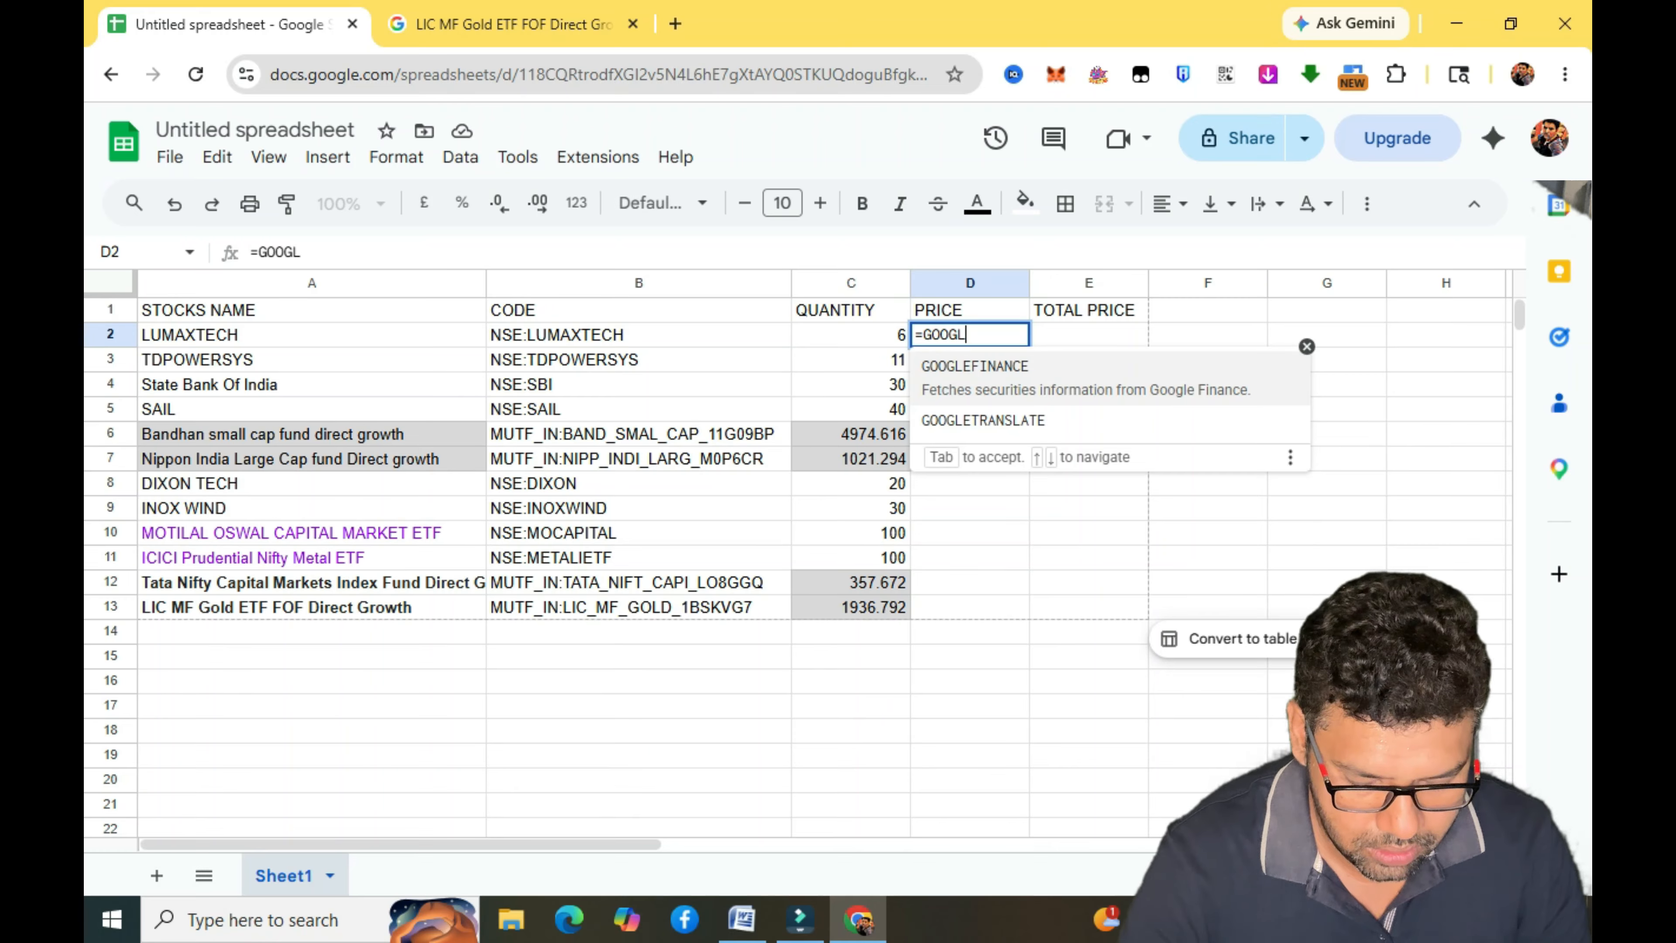
pyautogui.write('EFINANC')
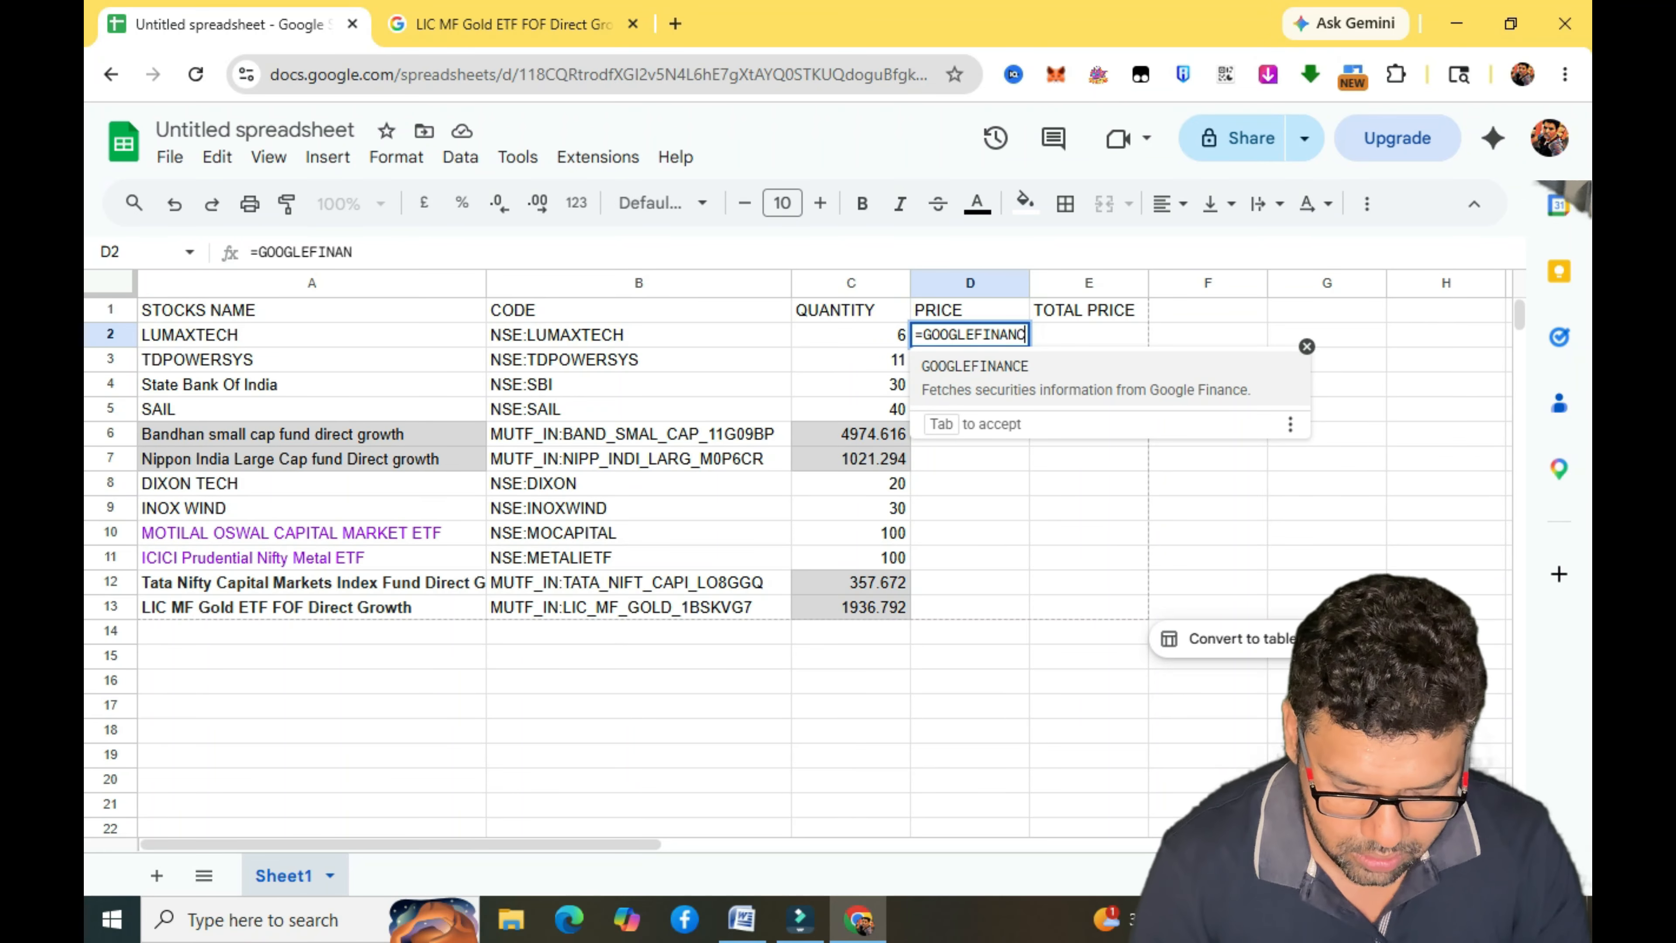
pyautogui.write('E')
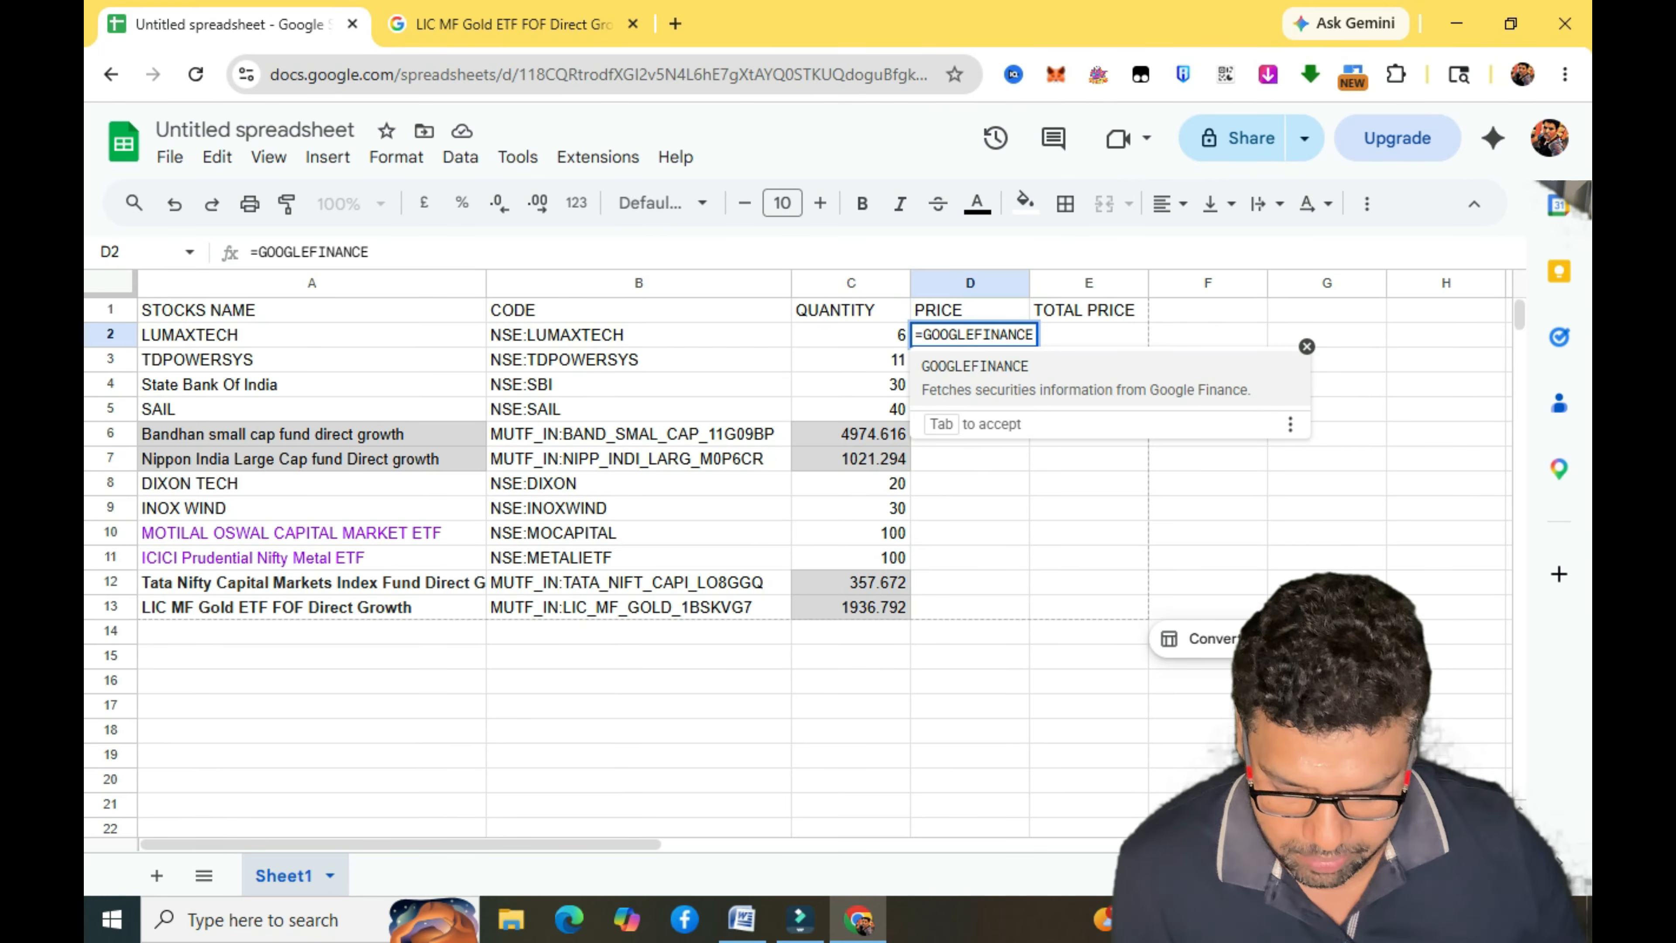
pyautogui.write('(')
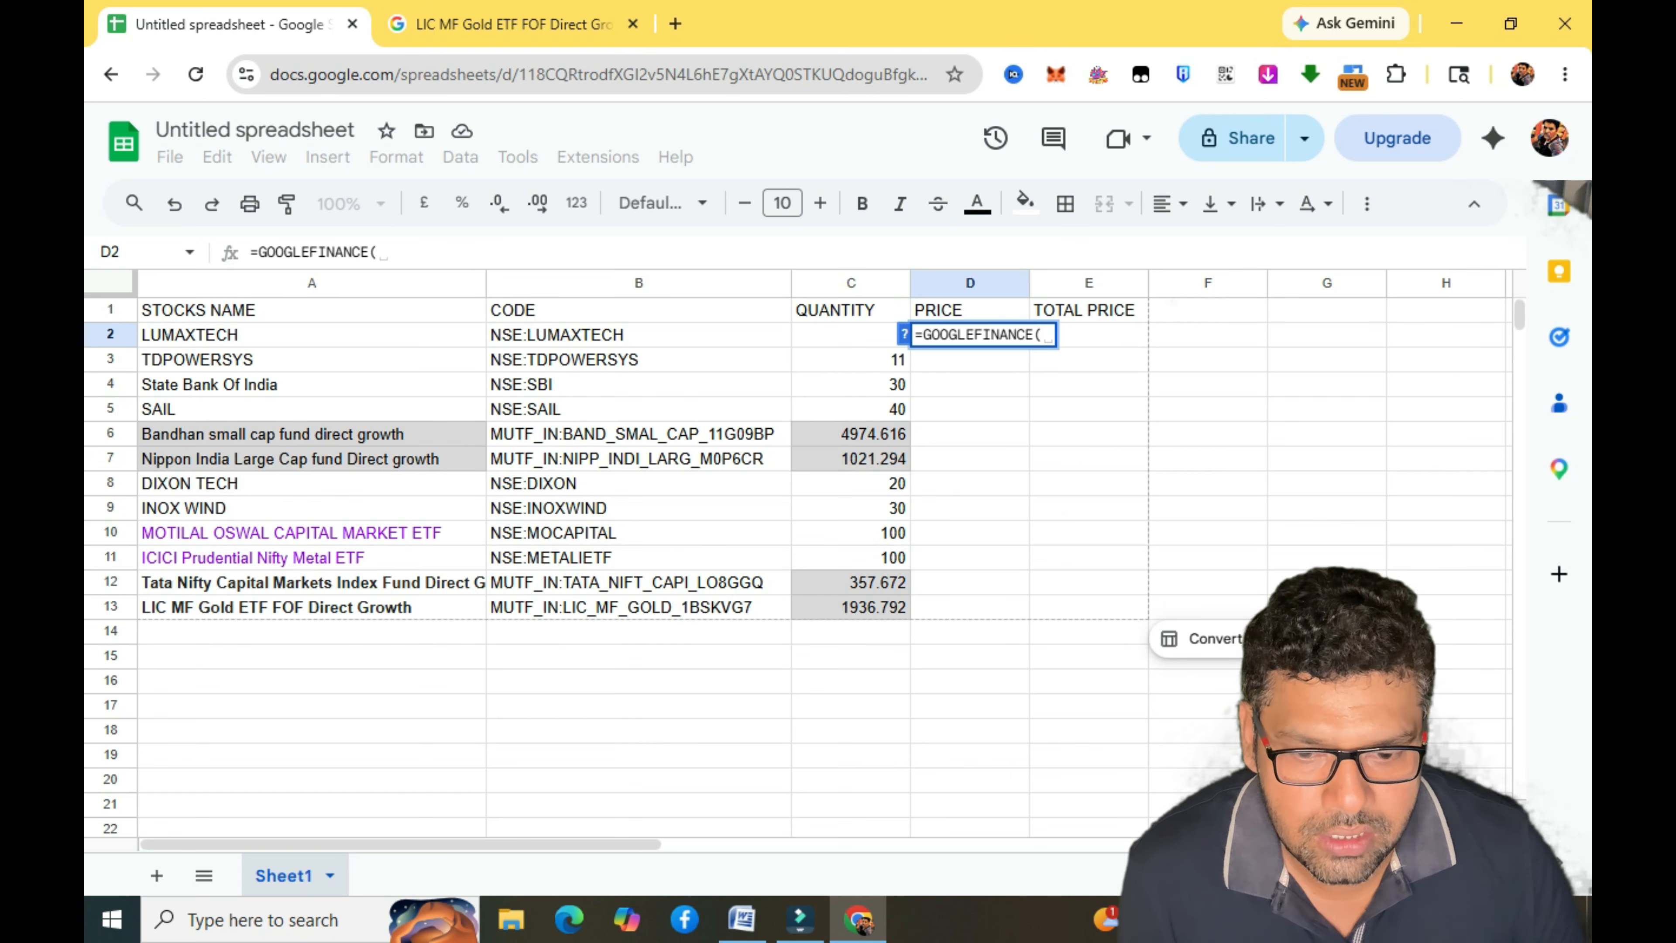
pyautogui.click(590, 339)
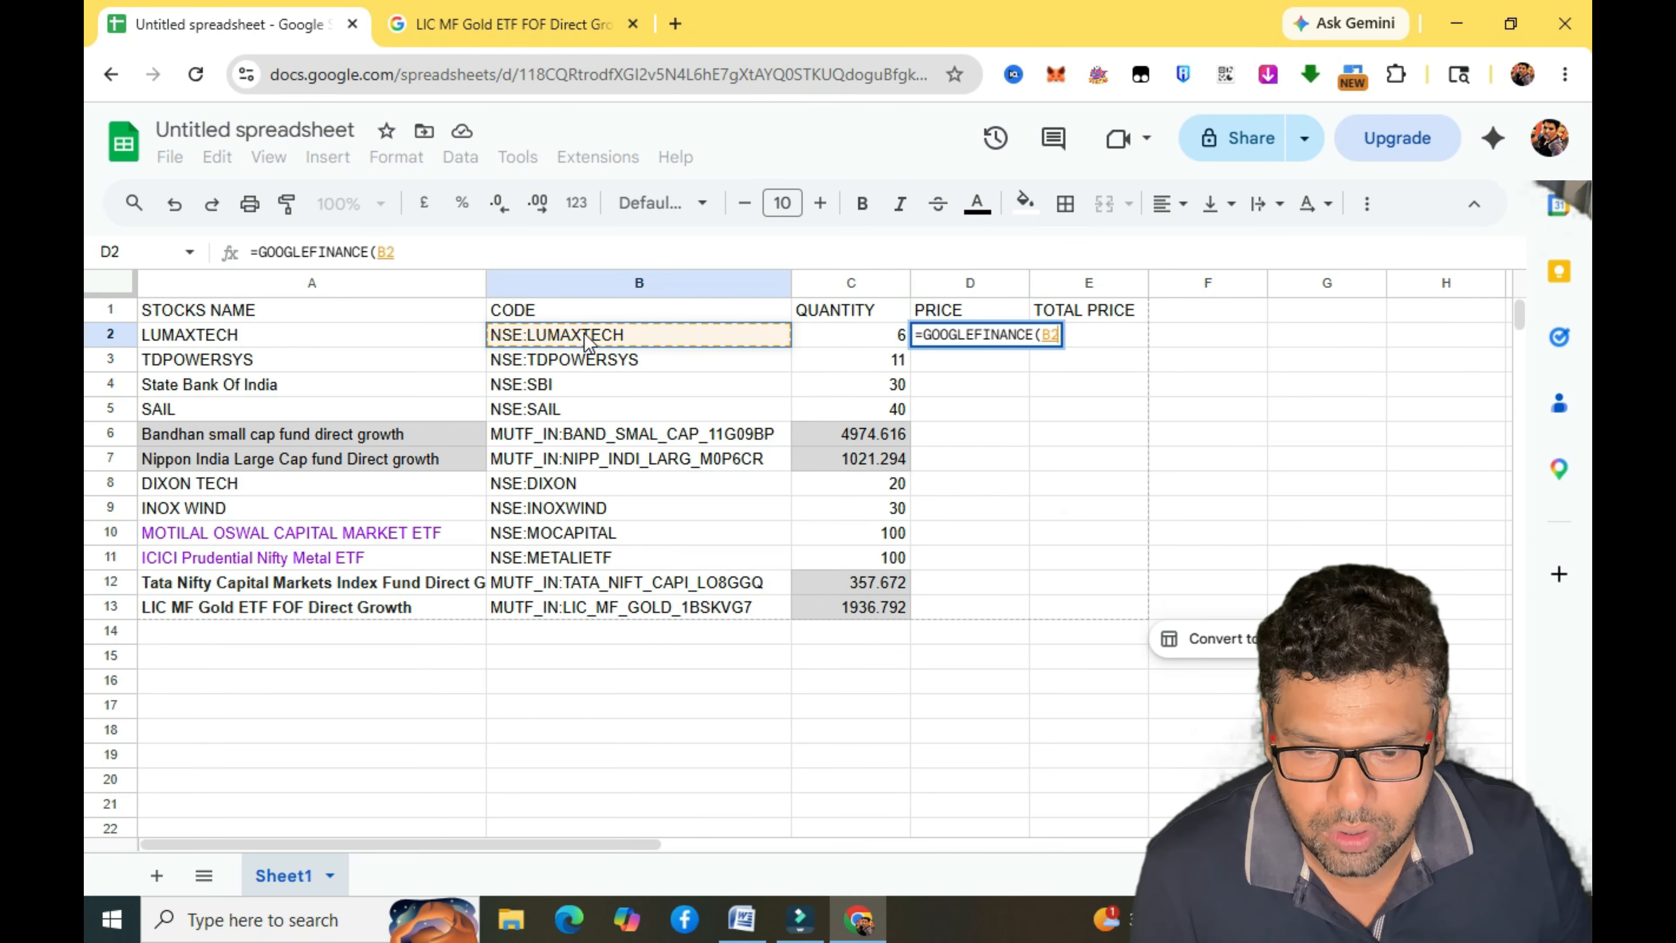
pyautogui.write(',')
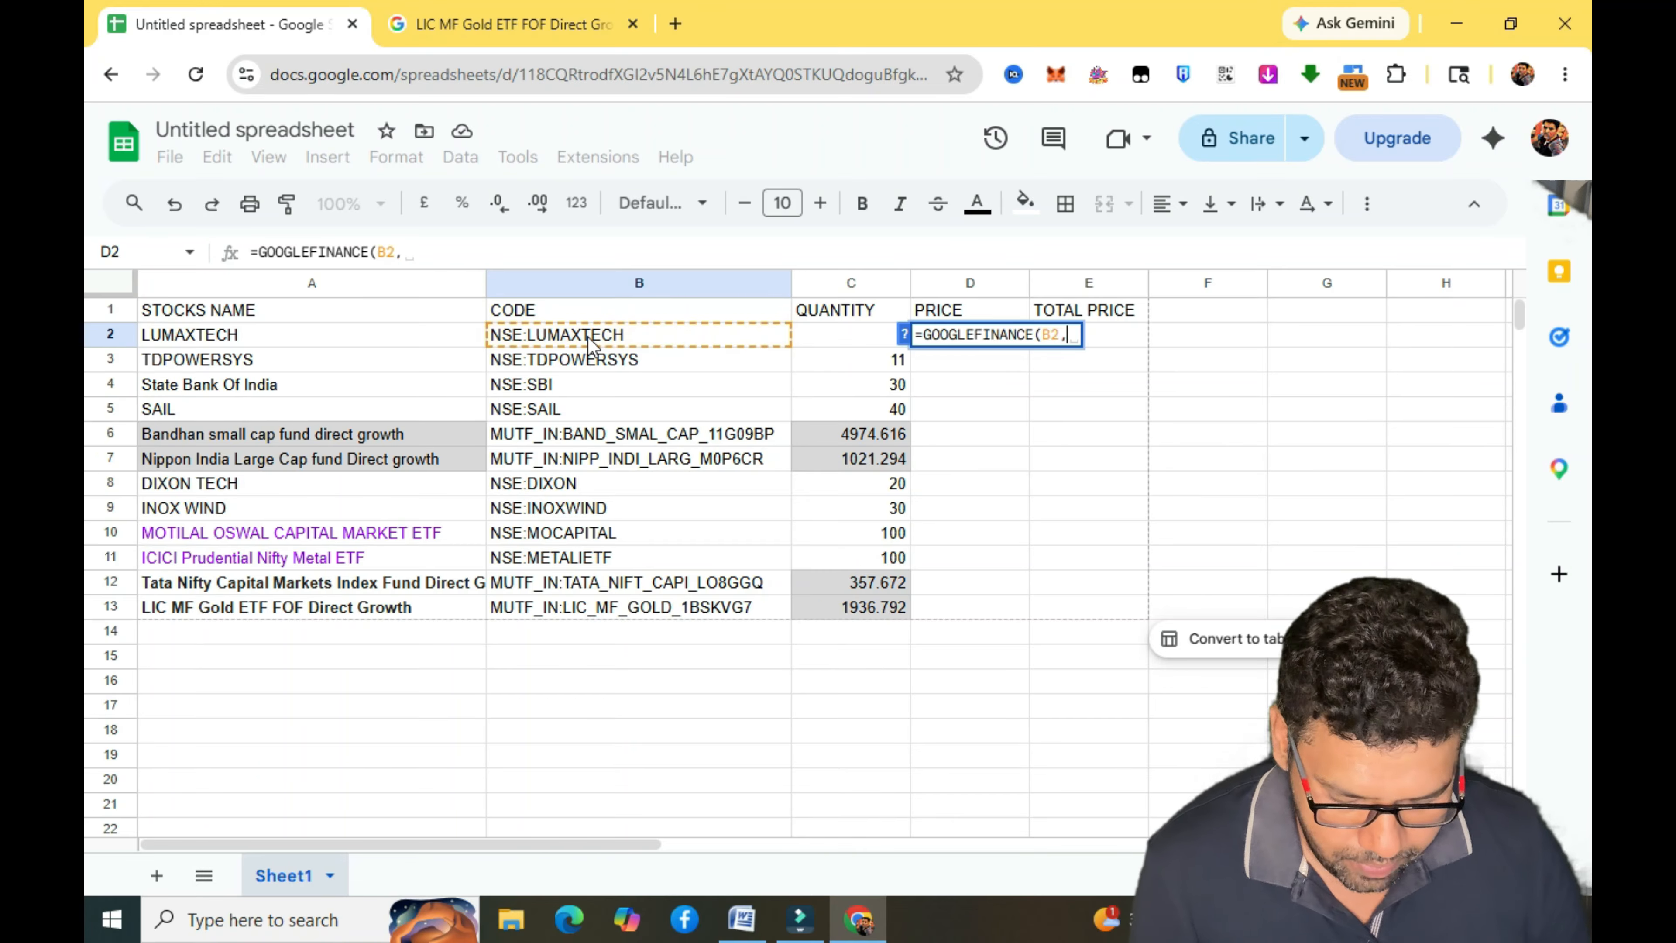
pyautogui.write('"P')
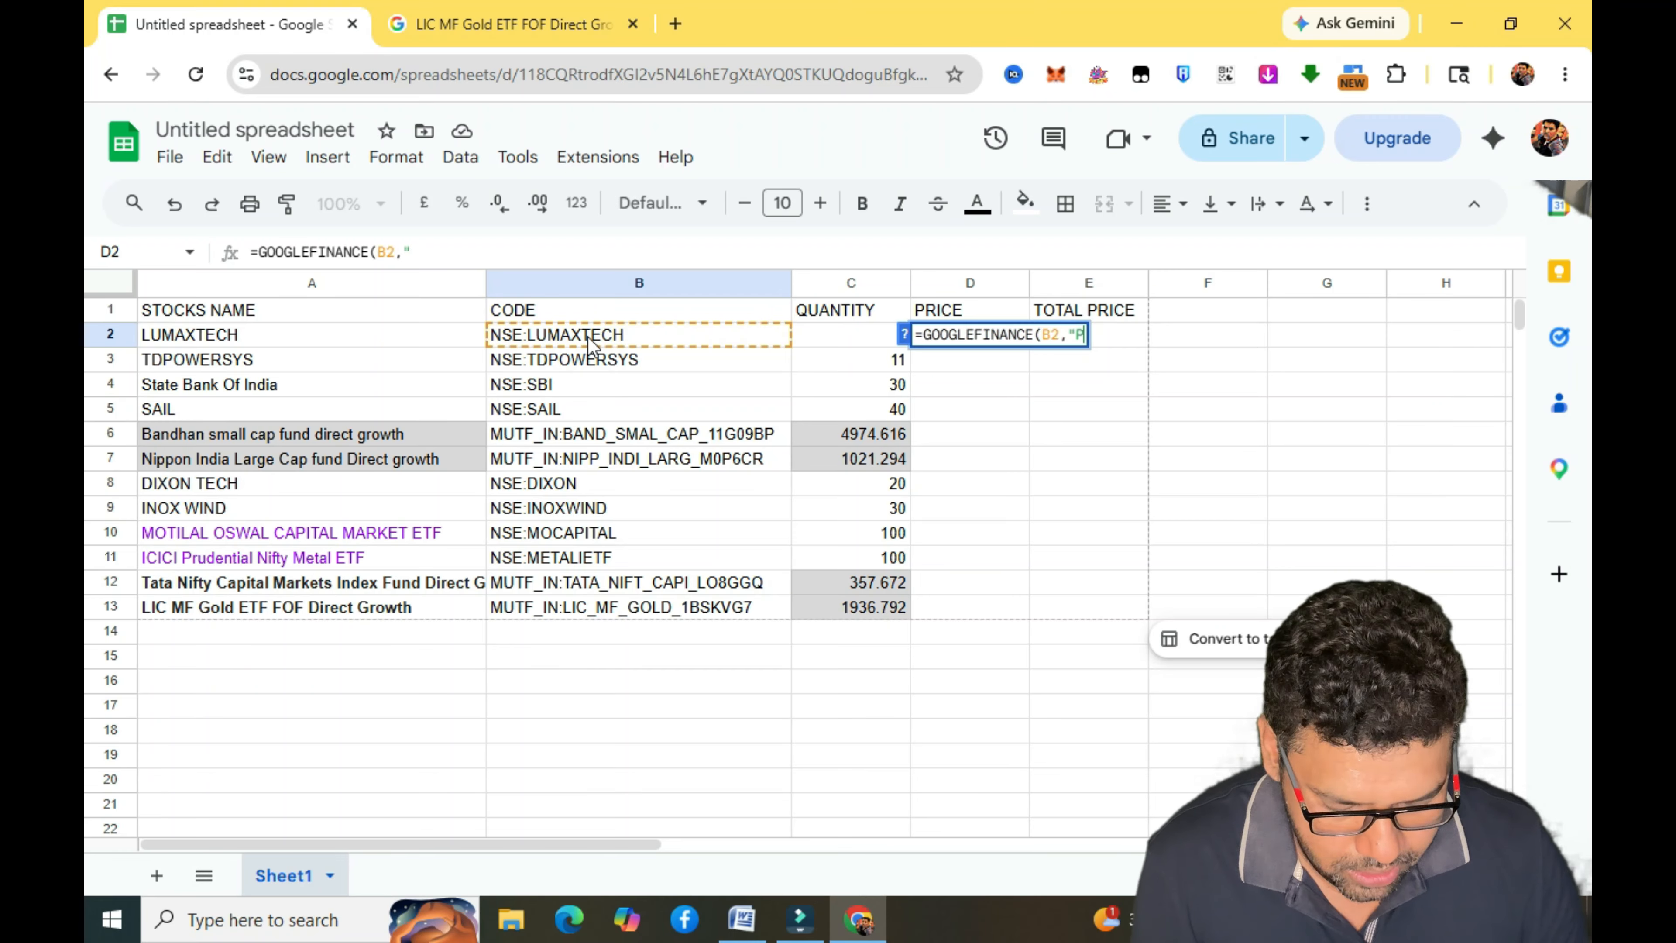
pyautogui.write('RICE')
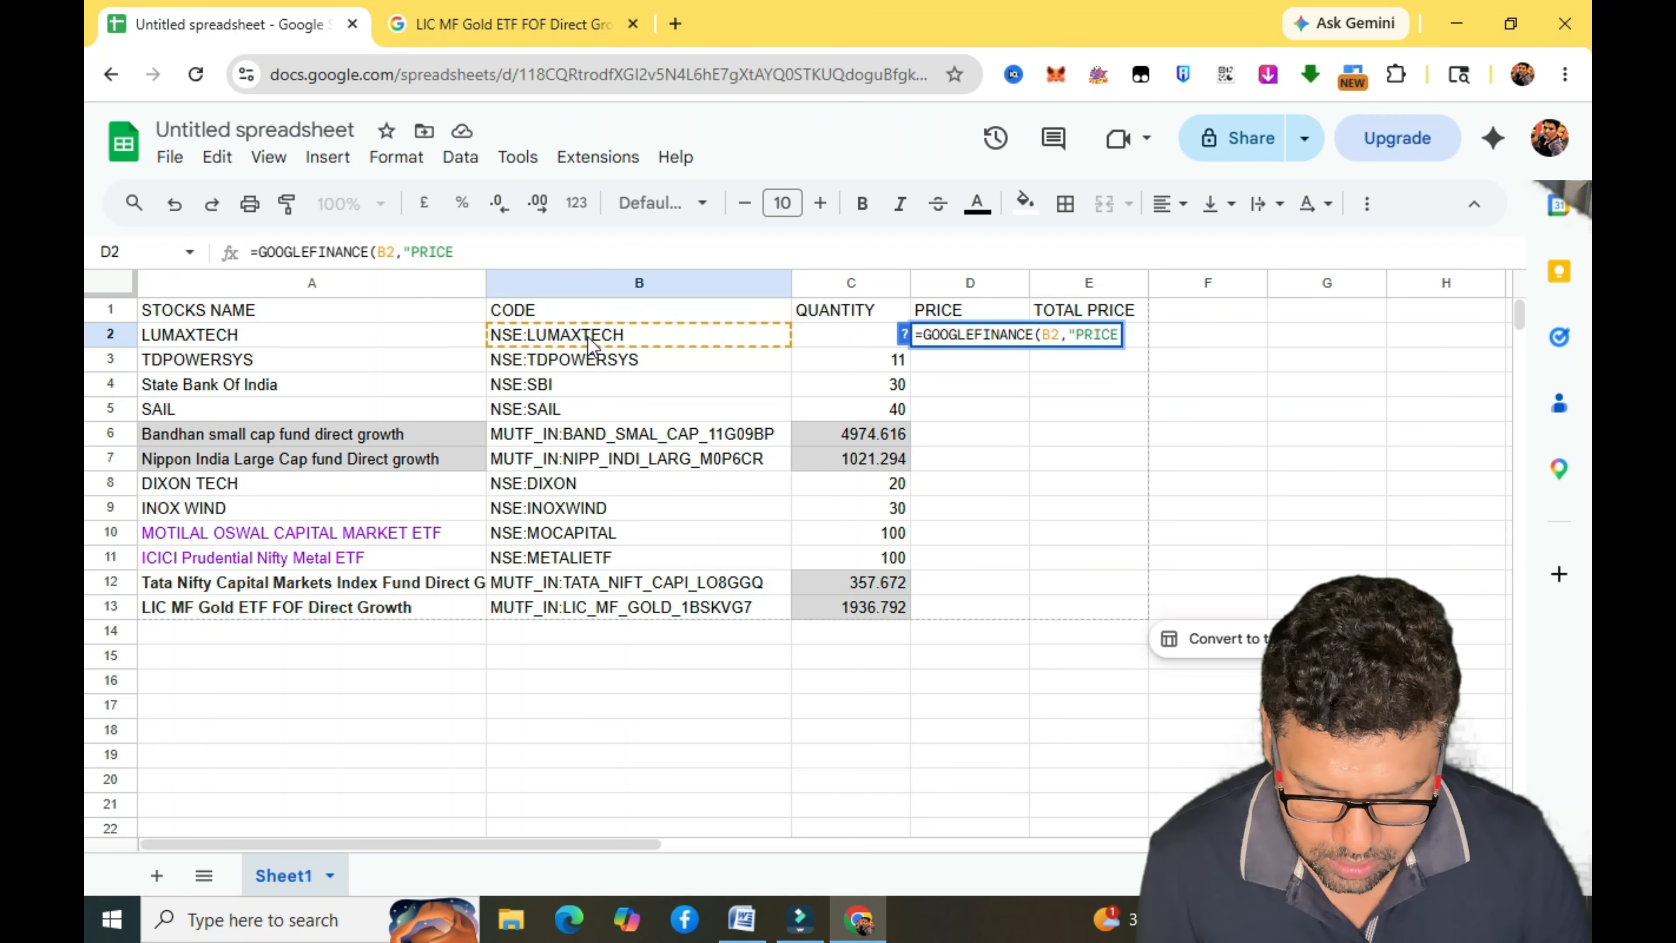
pyautogui.write('"')
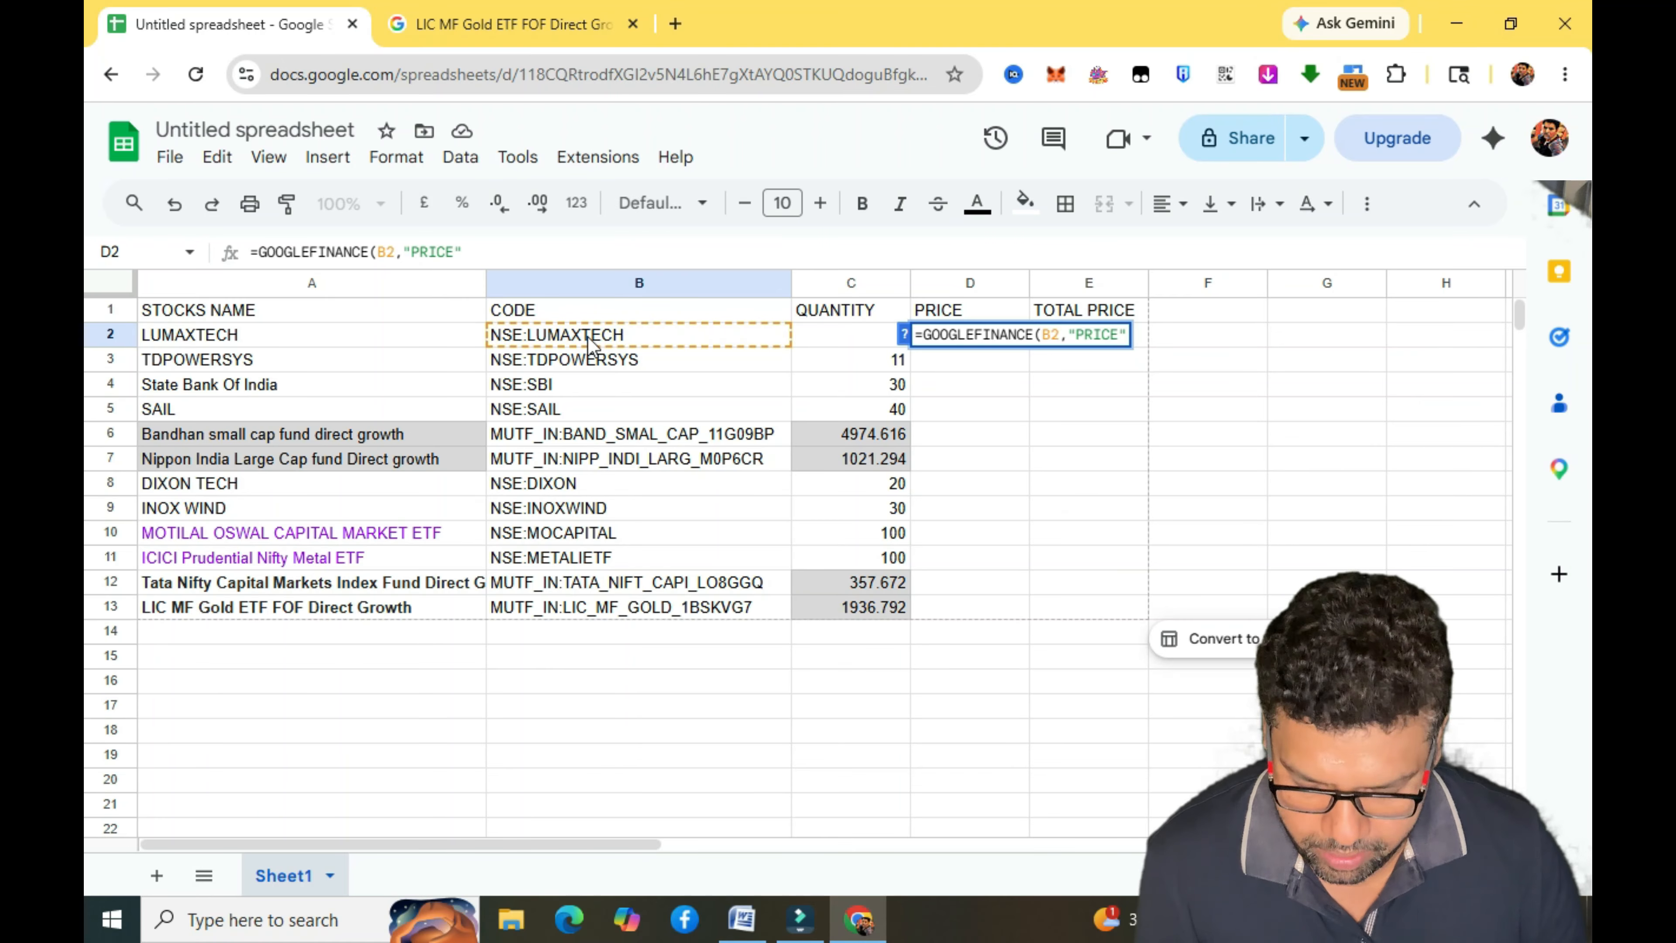
pyautogui.write(')')
pyautogui.press('Return')
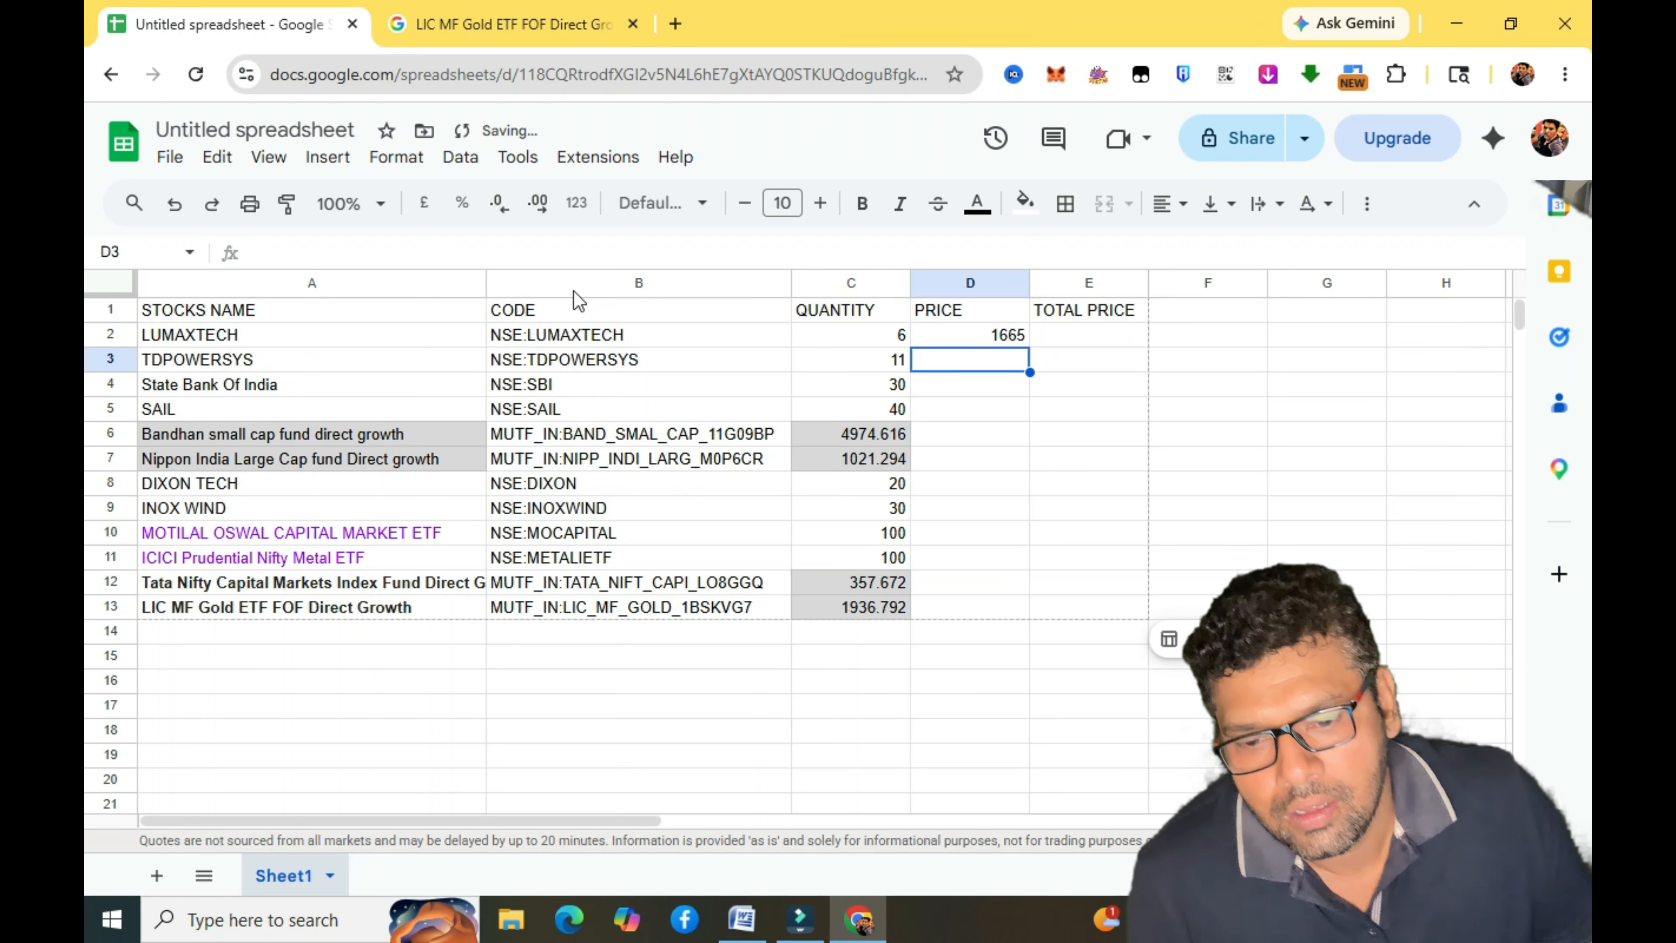
pyautogui.click(961, 336)
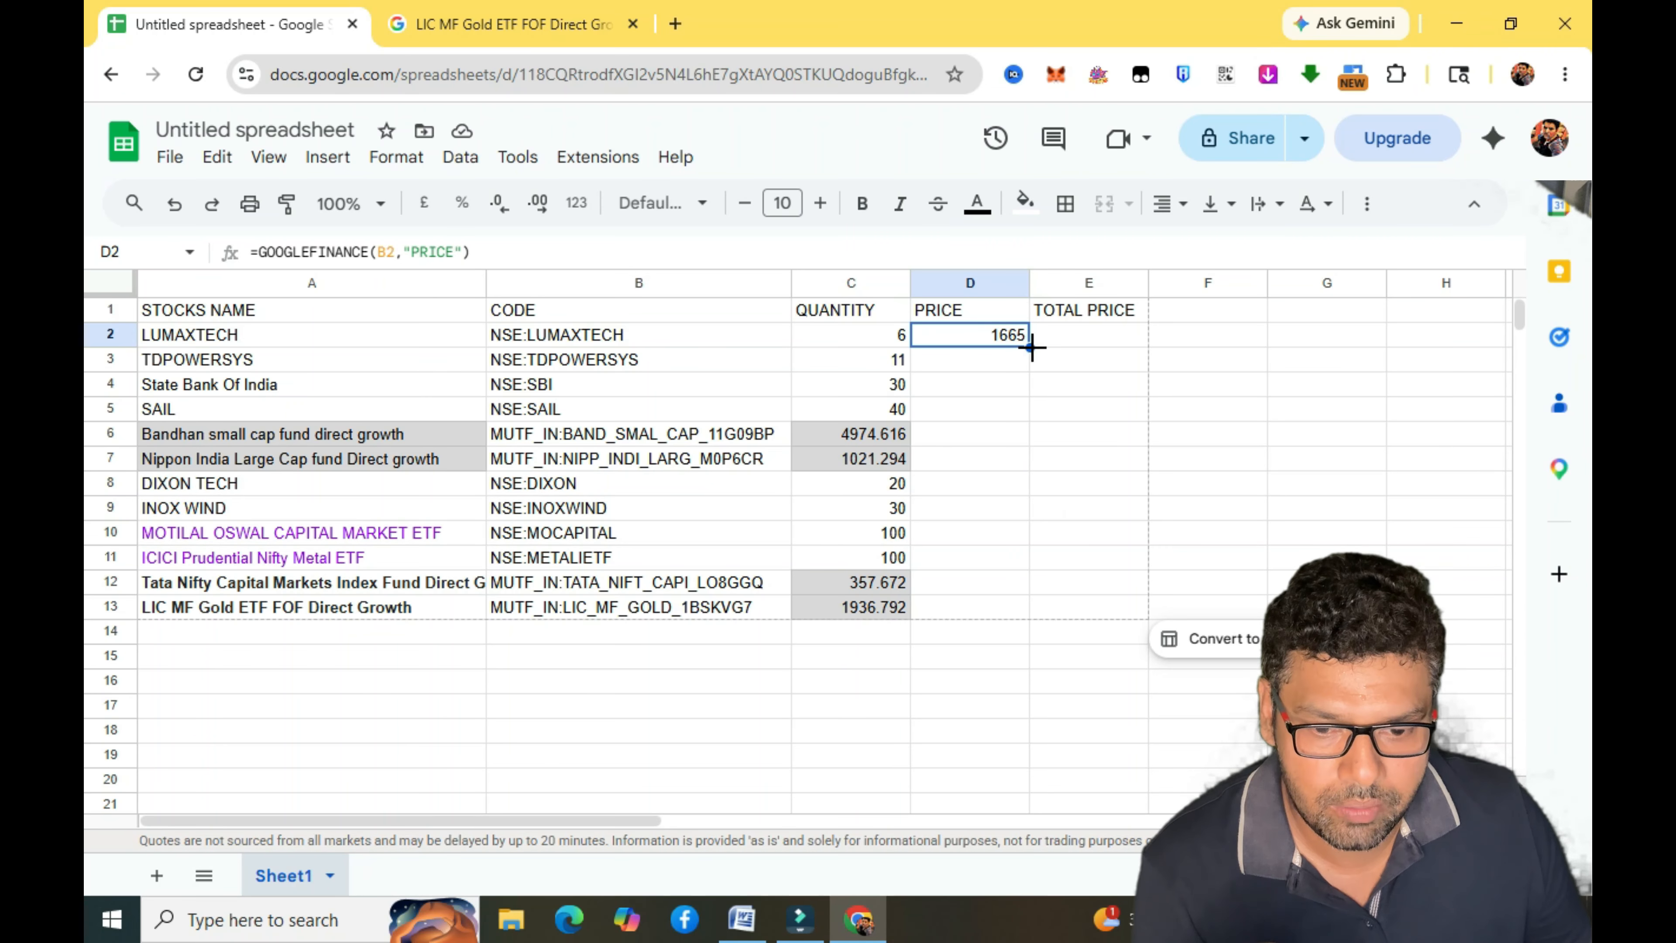
pyautogui.moveTo(1031, 603); pyautogui.dragTo(1030, 606)
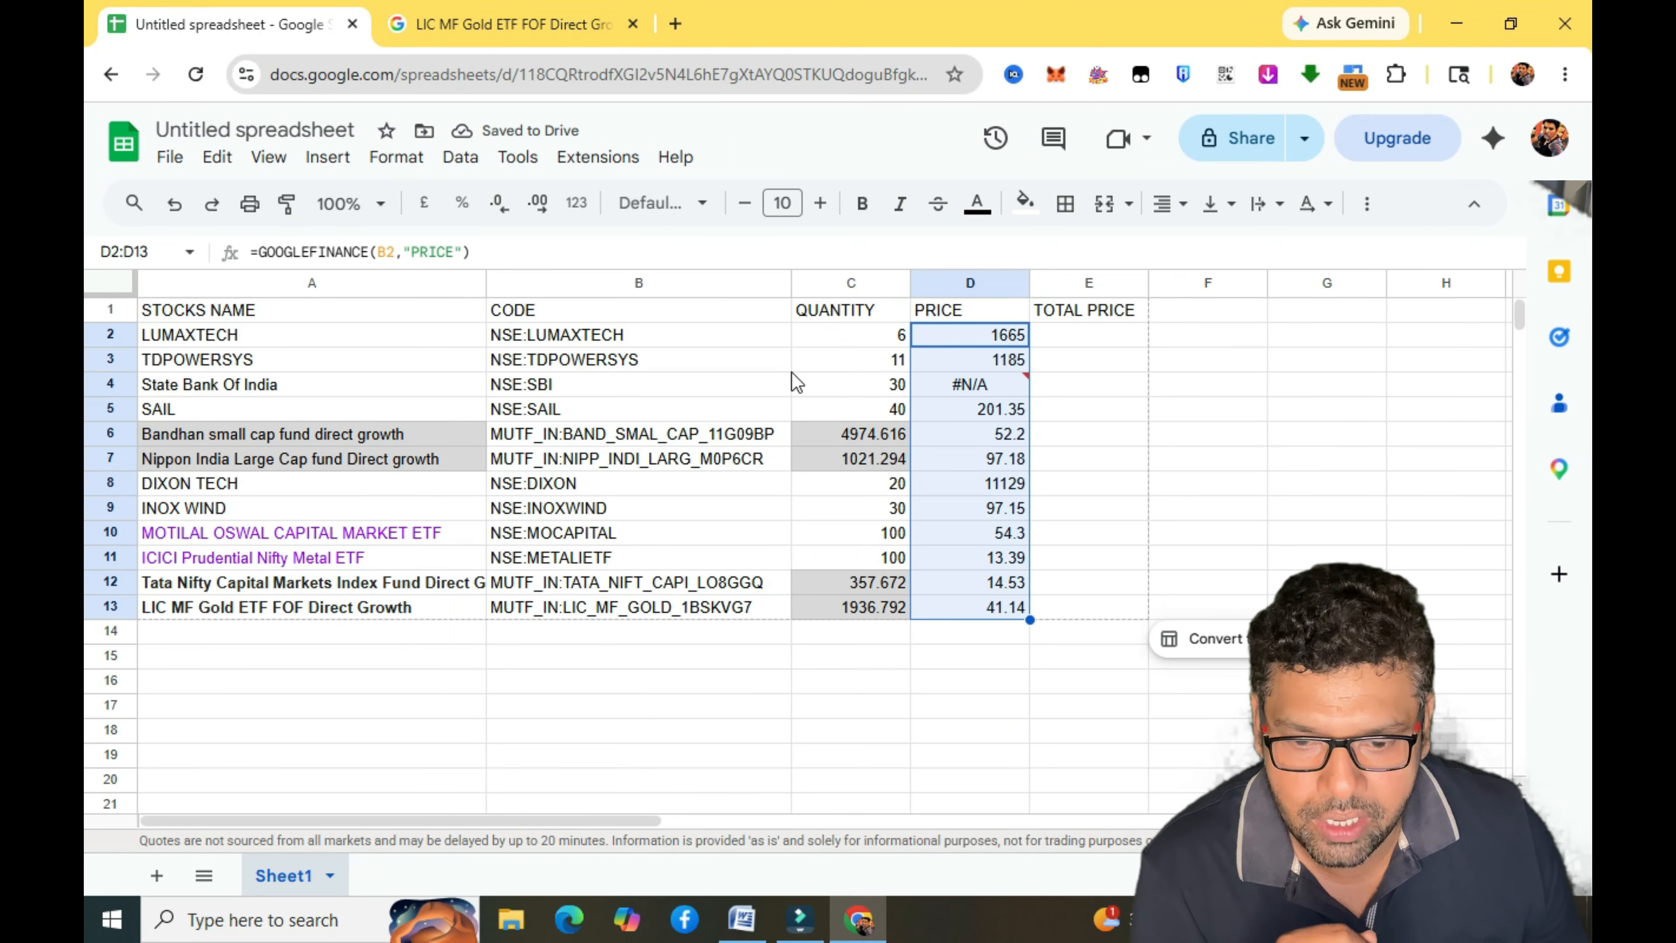
# Search Google for "SBI GOOGLE FINANCE CODE" to check the code in B4, and select the ticker SBIN in the AI Overview.
pyautogui.moveTo(924, 396)
pyautogui.click(617, 388)
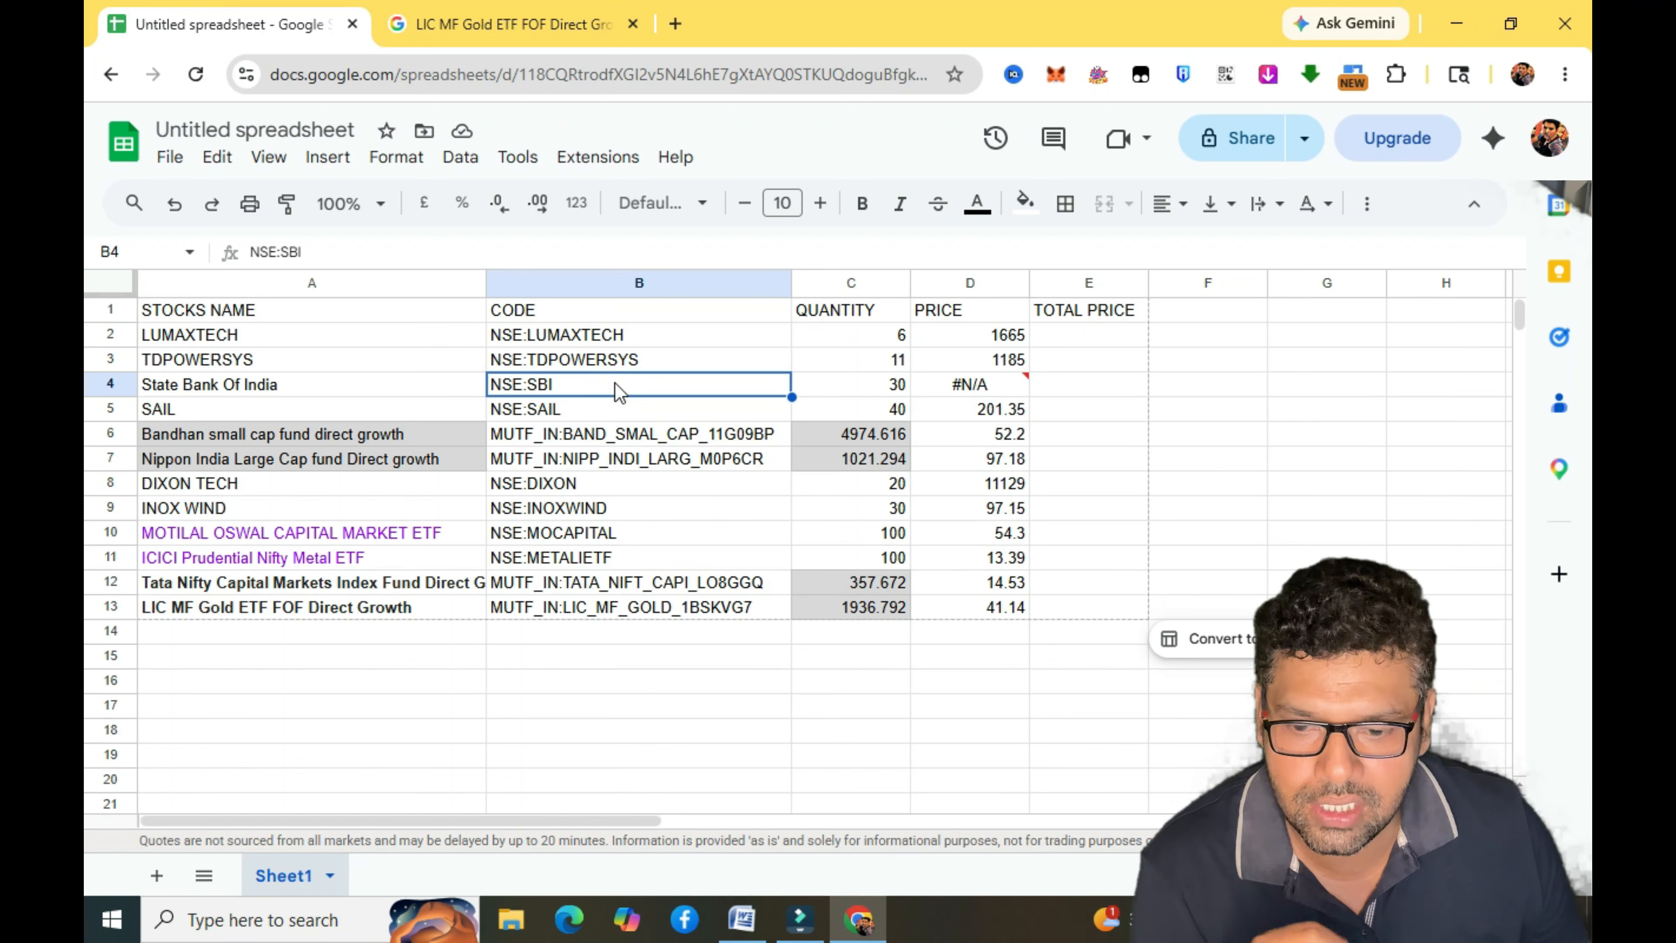
pyautogui.click(453, 25)
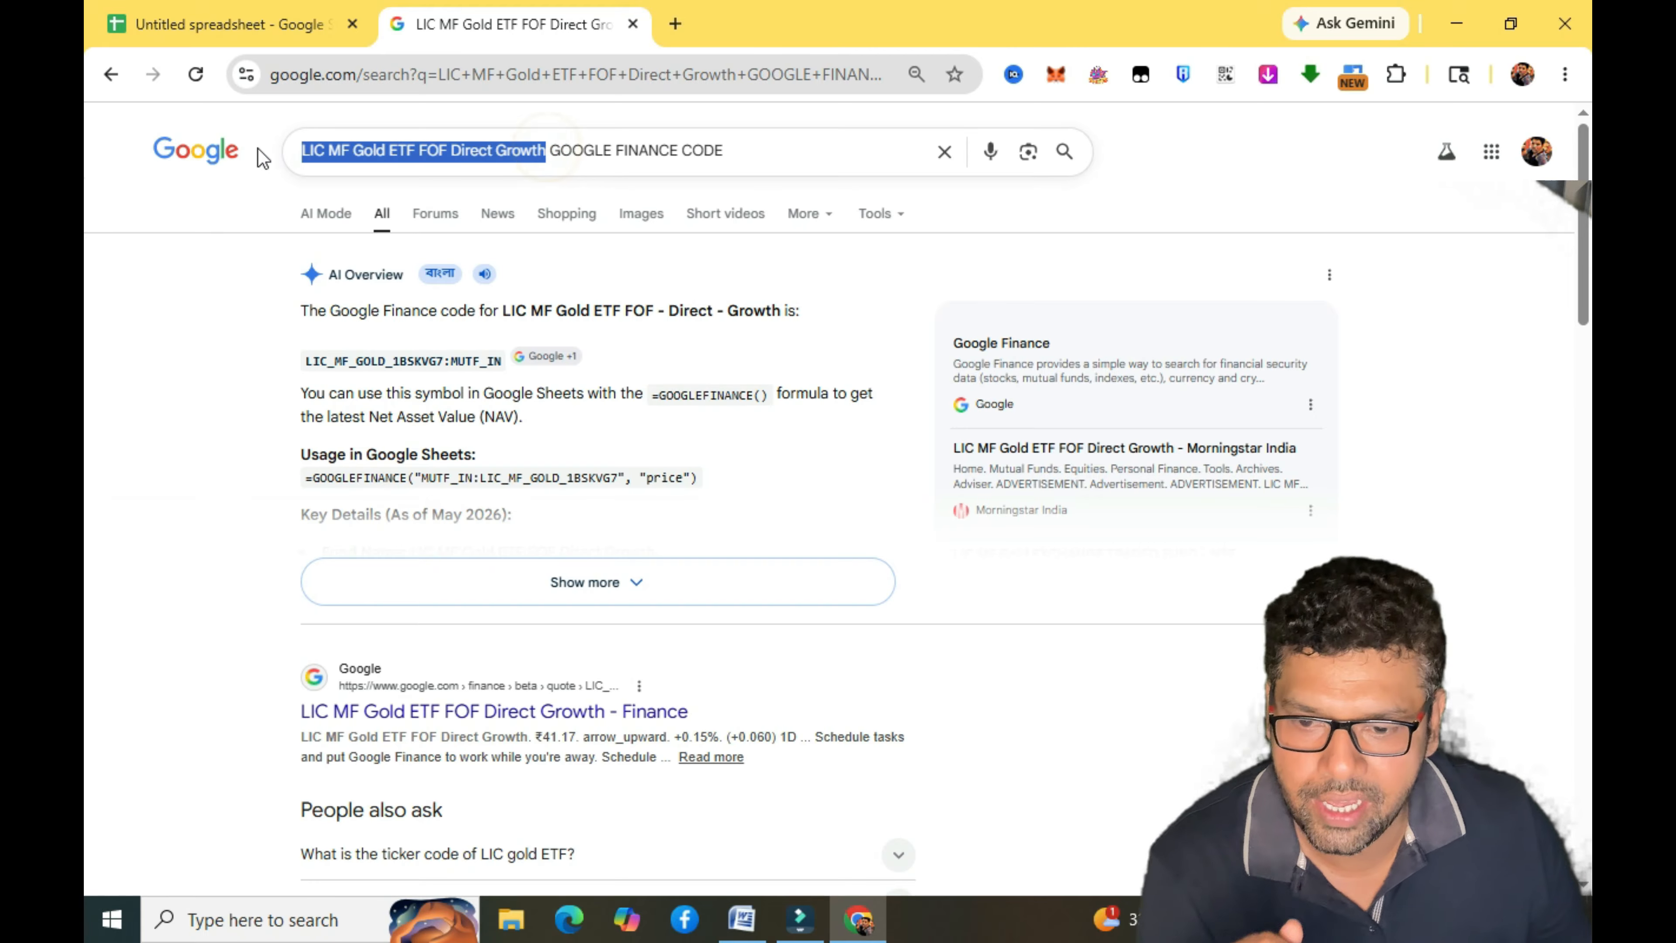
pyautogui.write('SBI')
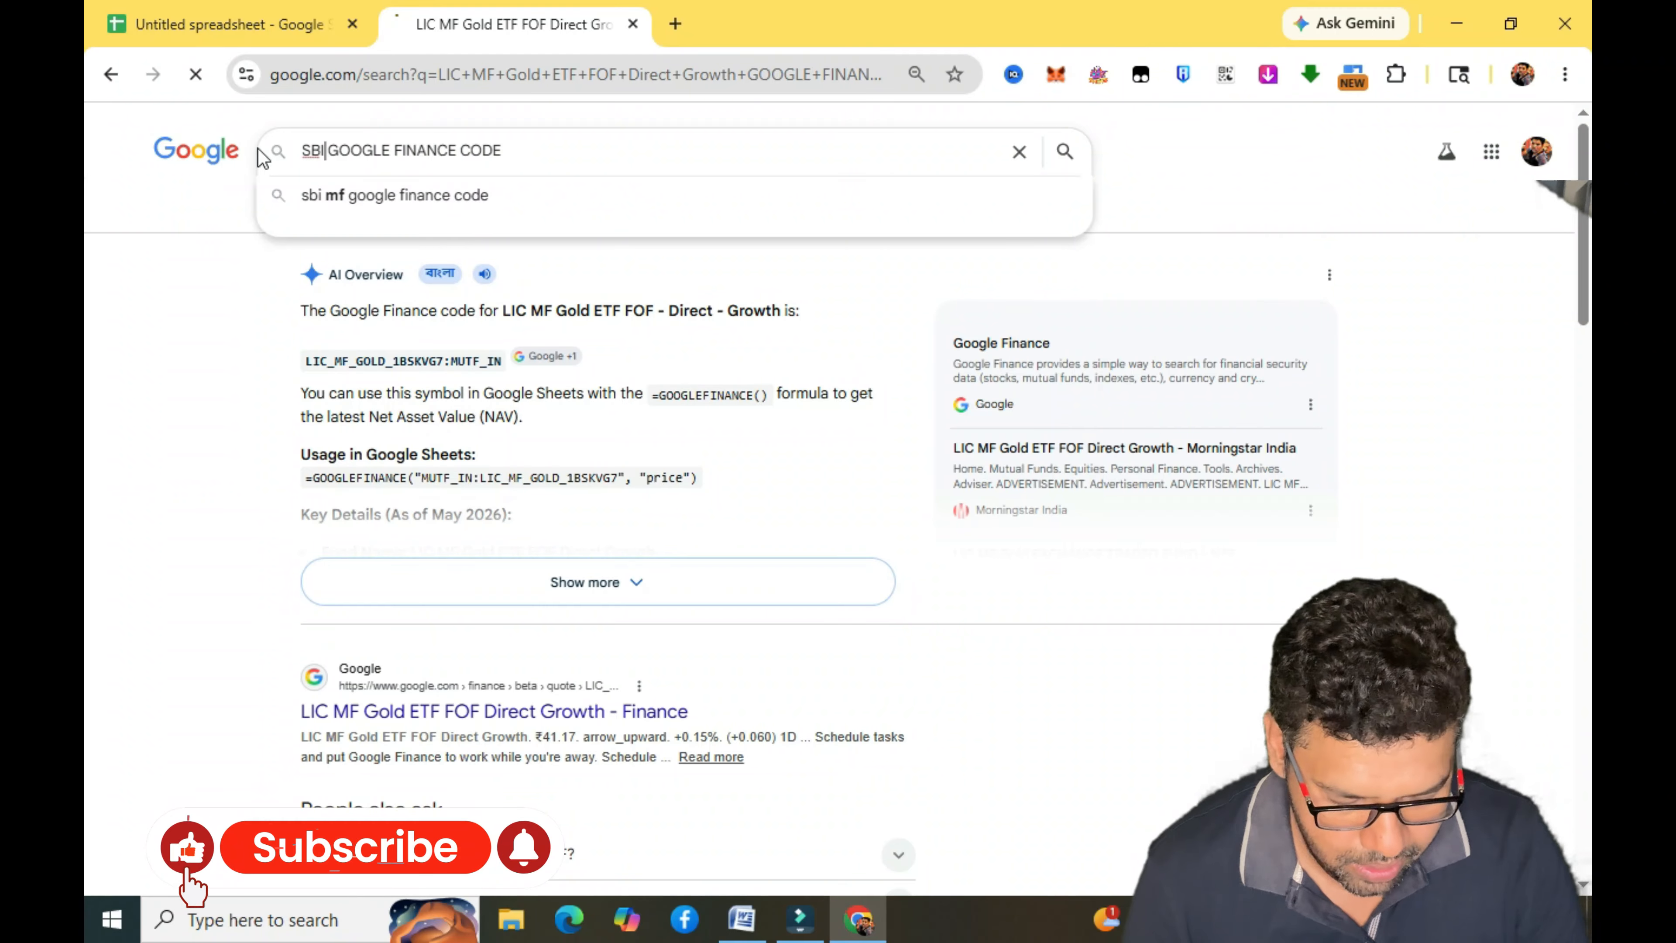
pyautogui.press('Return')
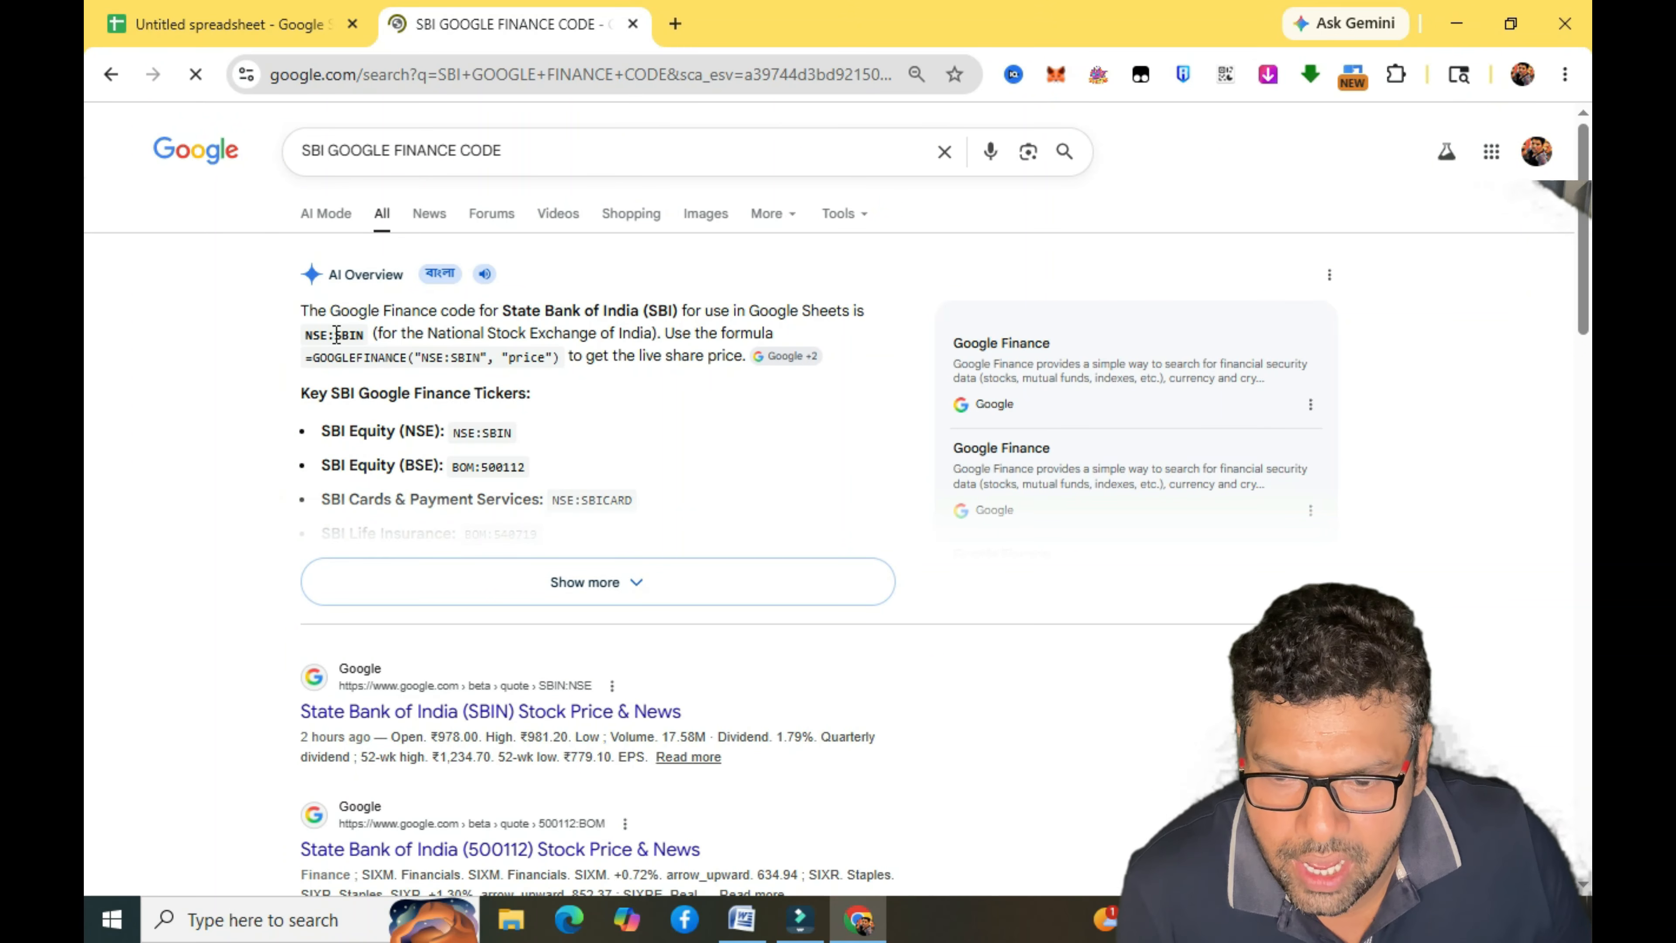
pyautogui.moveTo(371, 334); pyautogui.dragTo(362, 346)
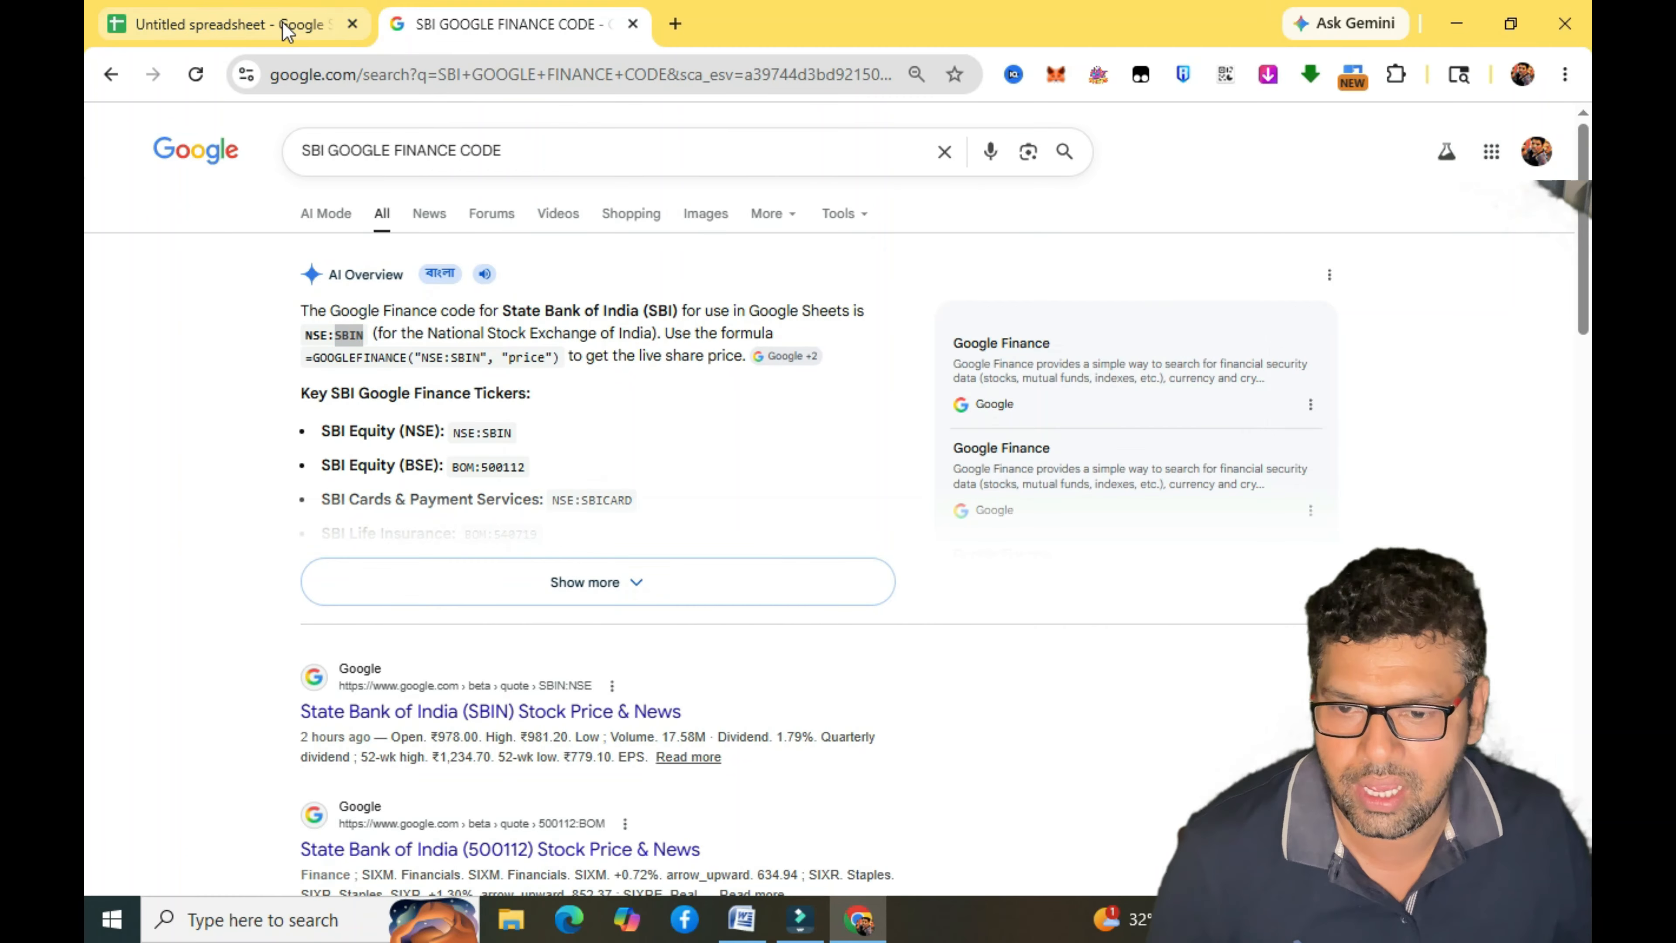
# Return to the spreadsheet and correct the State Bank Of India code in B4 to NSE:SBIN.
pyautogui.click(228, 25)
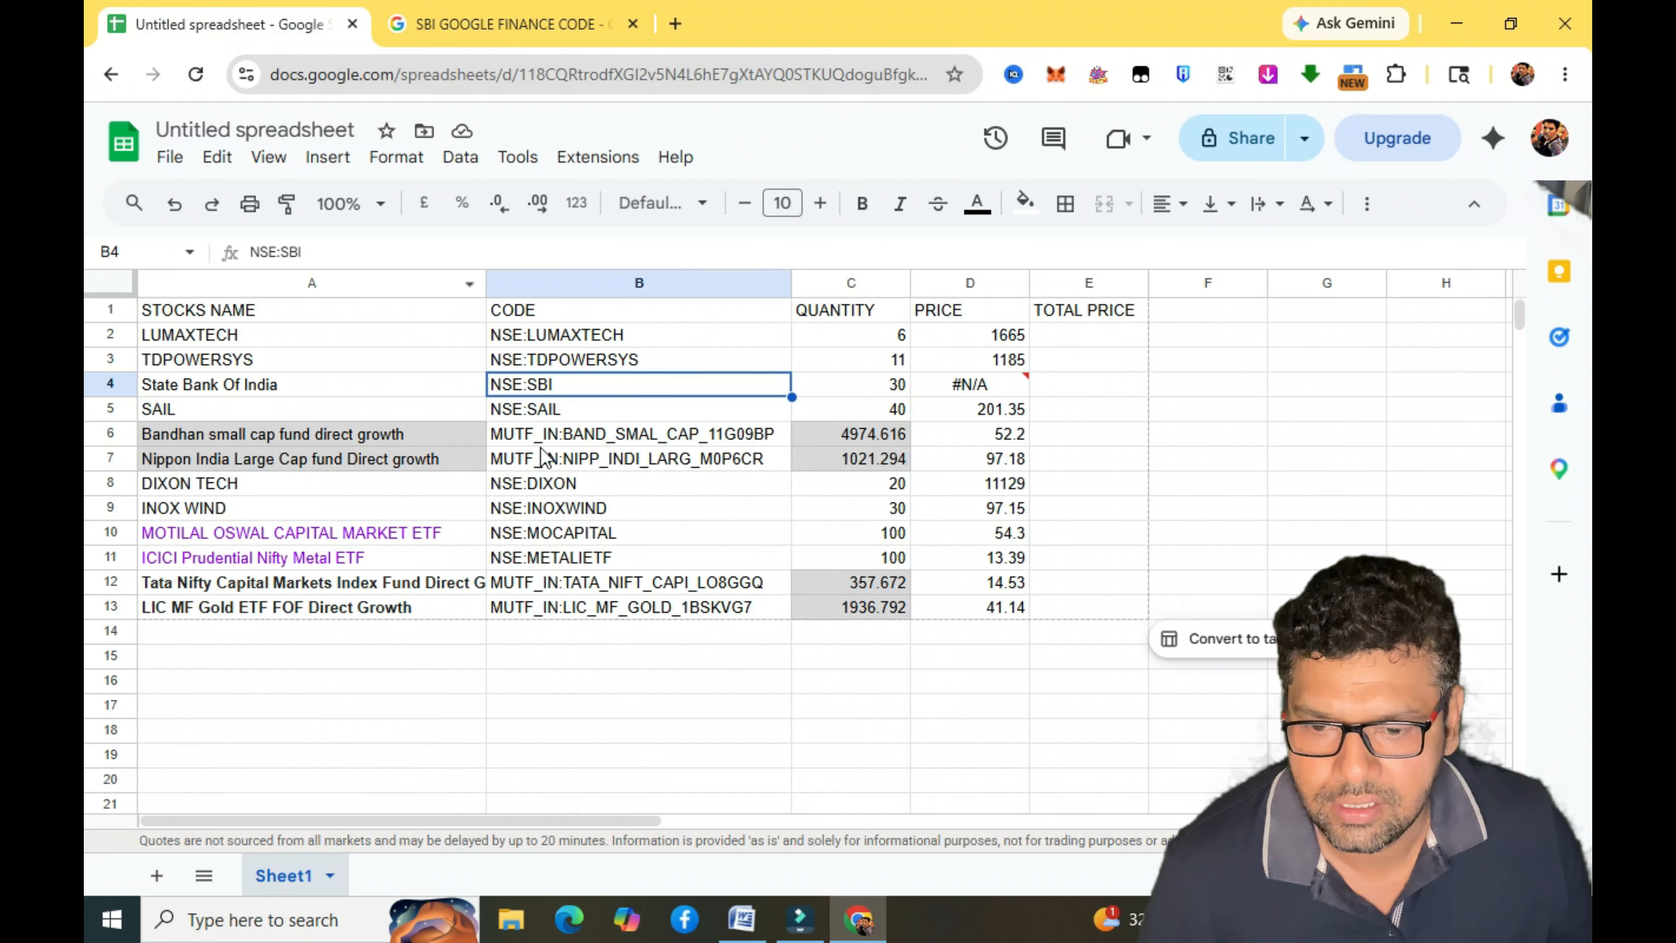
pyautogui.doubleClick(573, 383)
pyautogui.write('N')
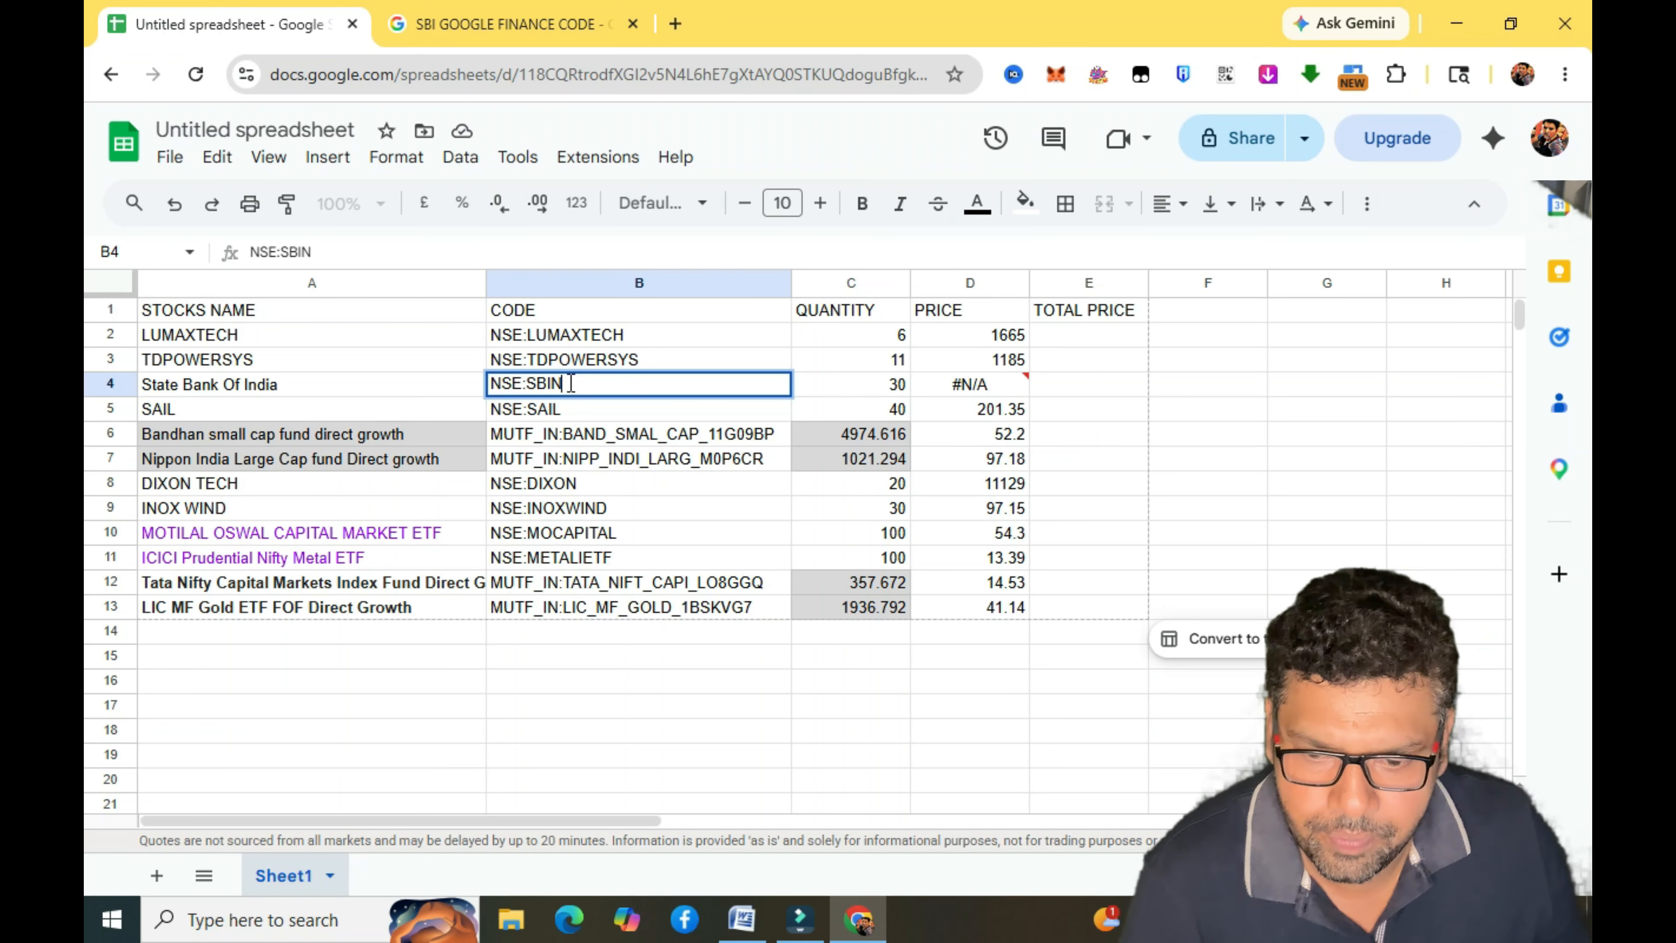
pyautogui.press('Return')
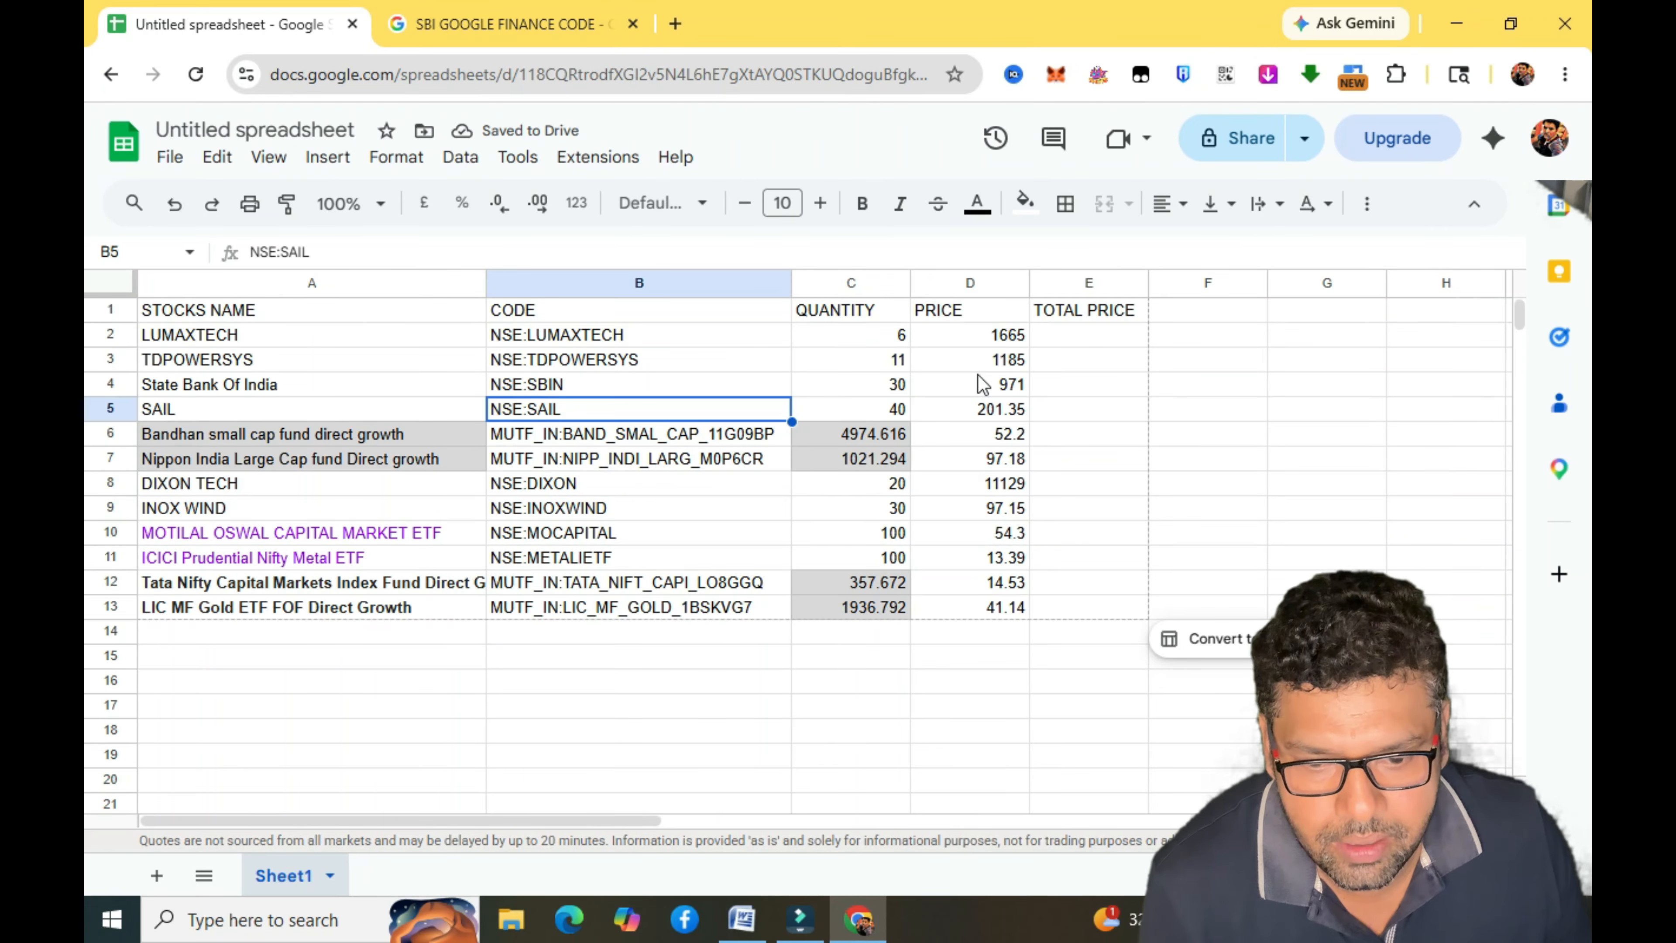
pyautogui.click(1077, 338)
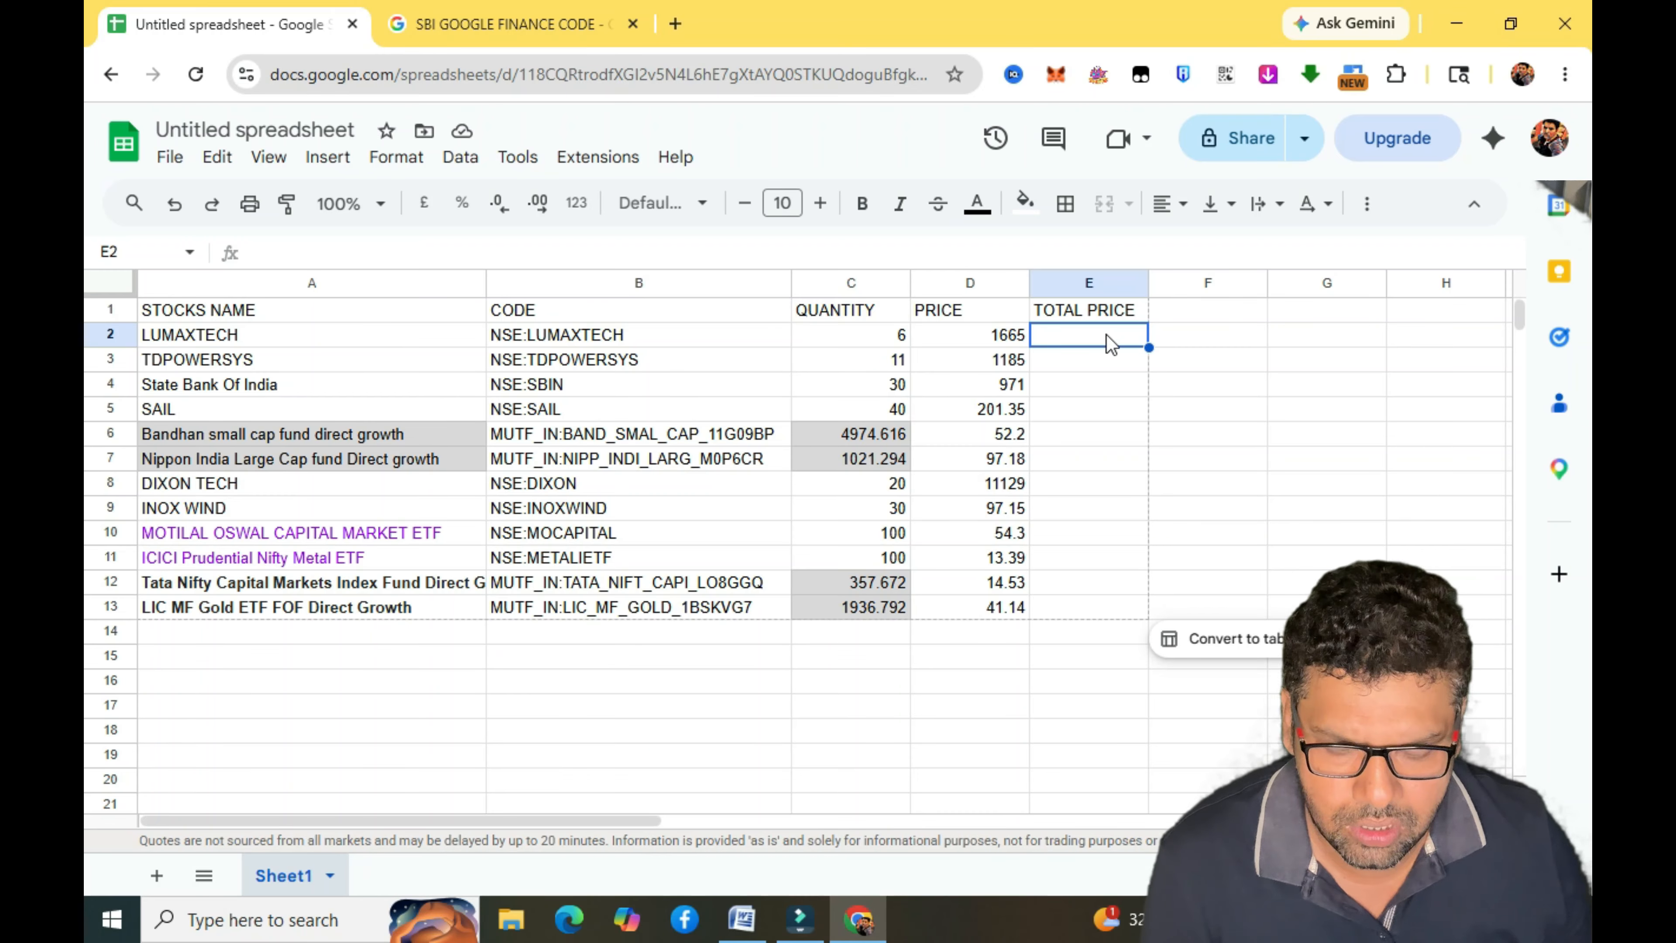
pyautogui.write('=')
pyautogui.click(894, 347)
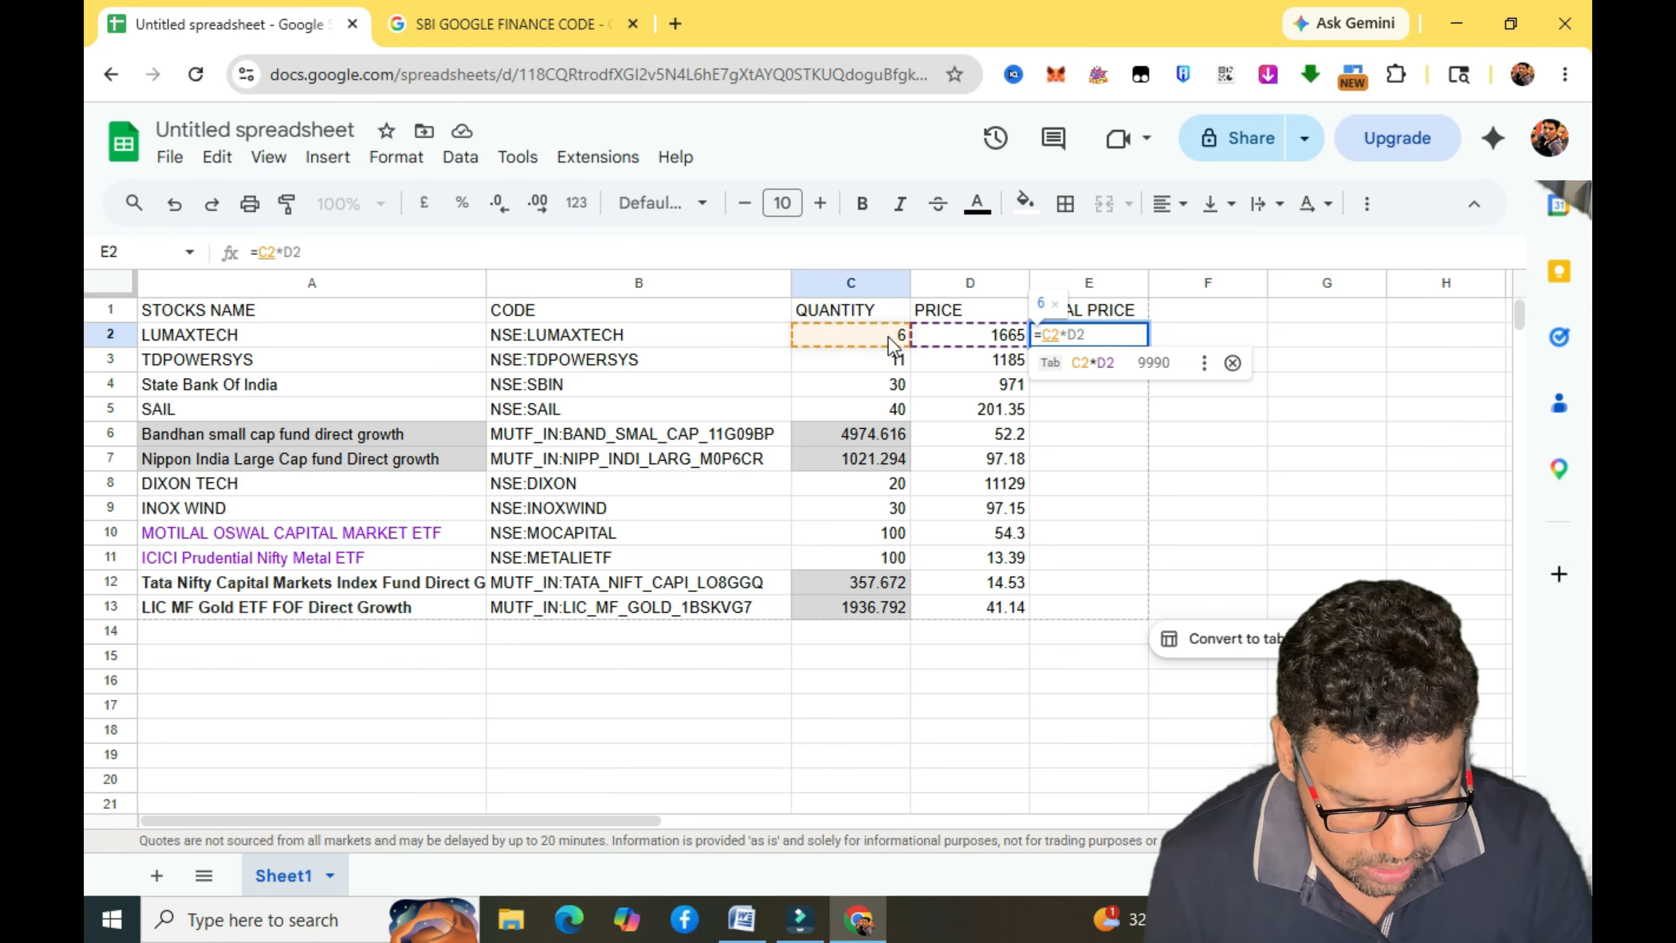
pyautogui.click(999, 338)
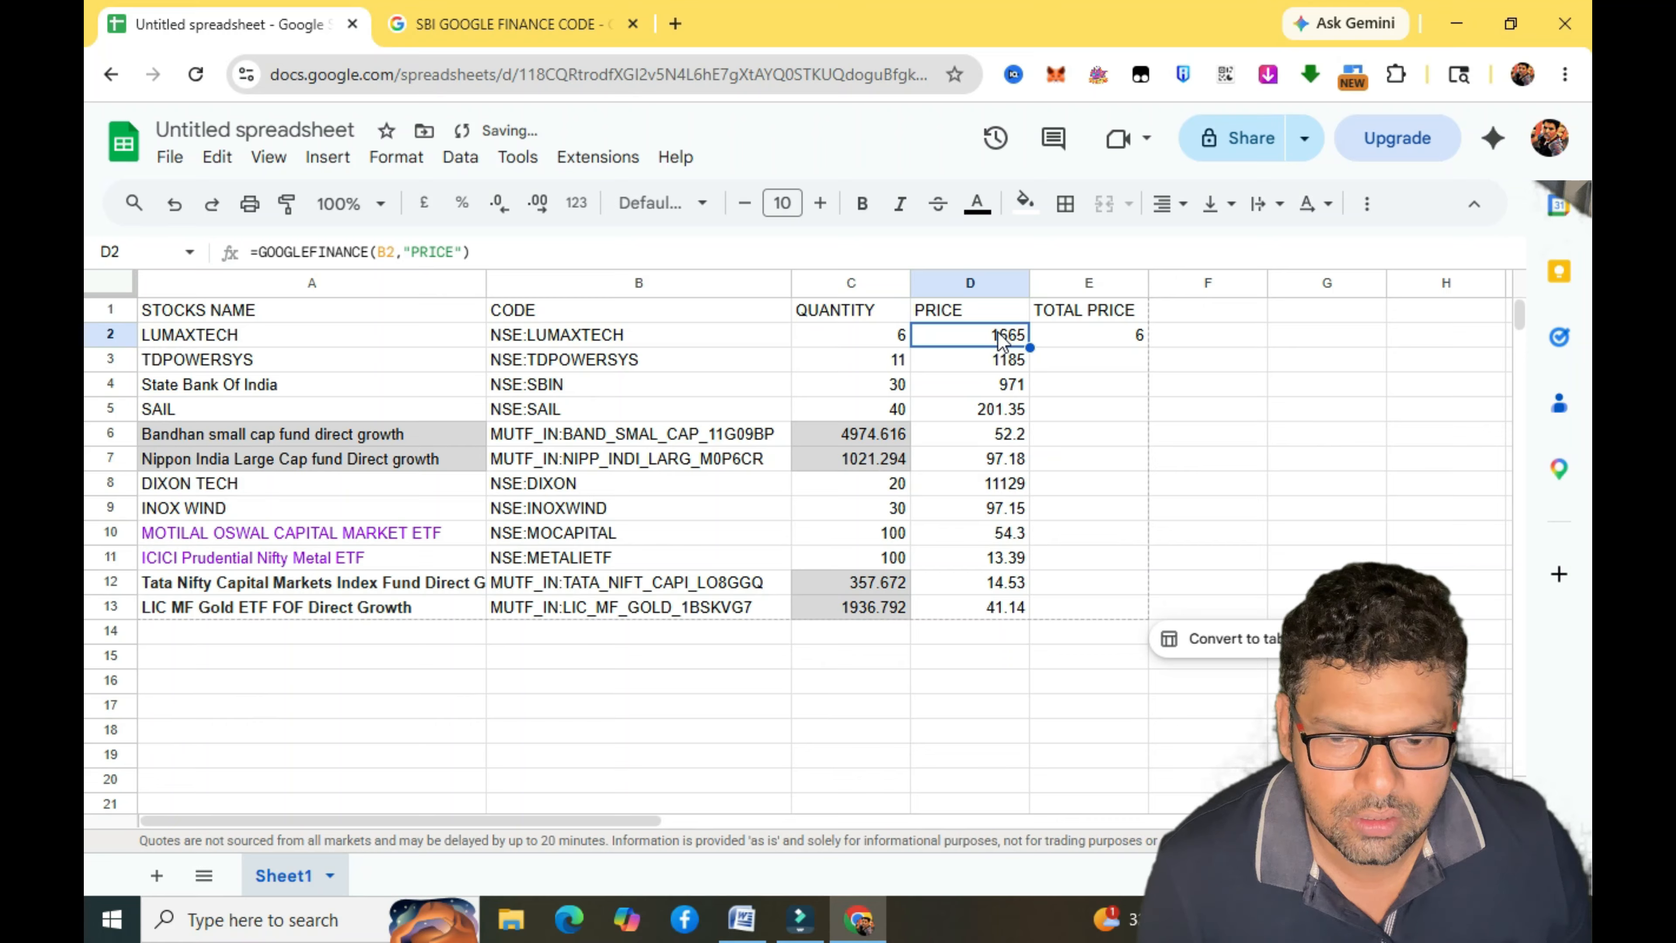
# Enter the formula =C2*D2 in the TOTAL PRICE cell E2 and fill it down through E13.
pyautogui.click(1099, 343)
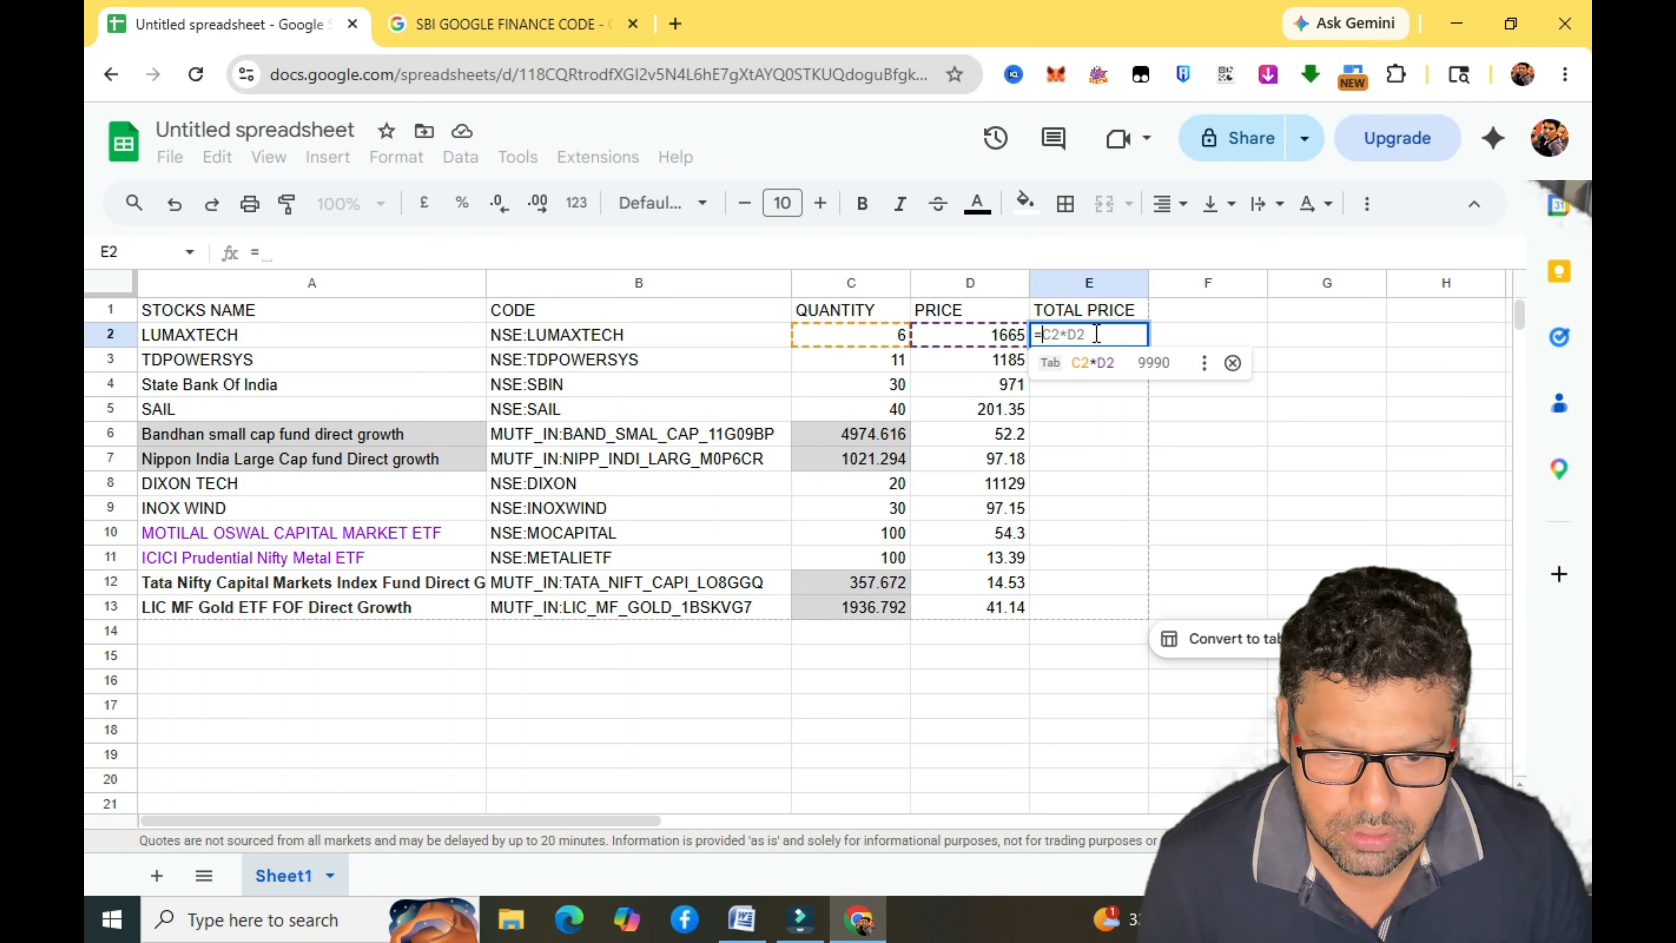
pyautogui.write('=C2')
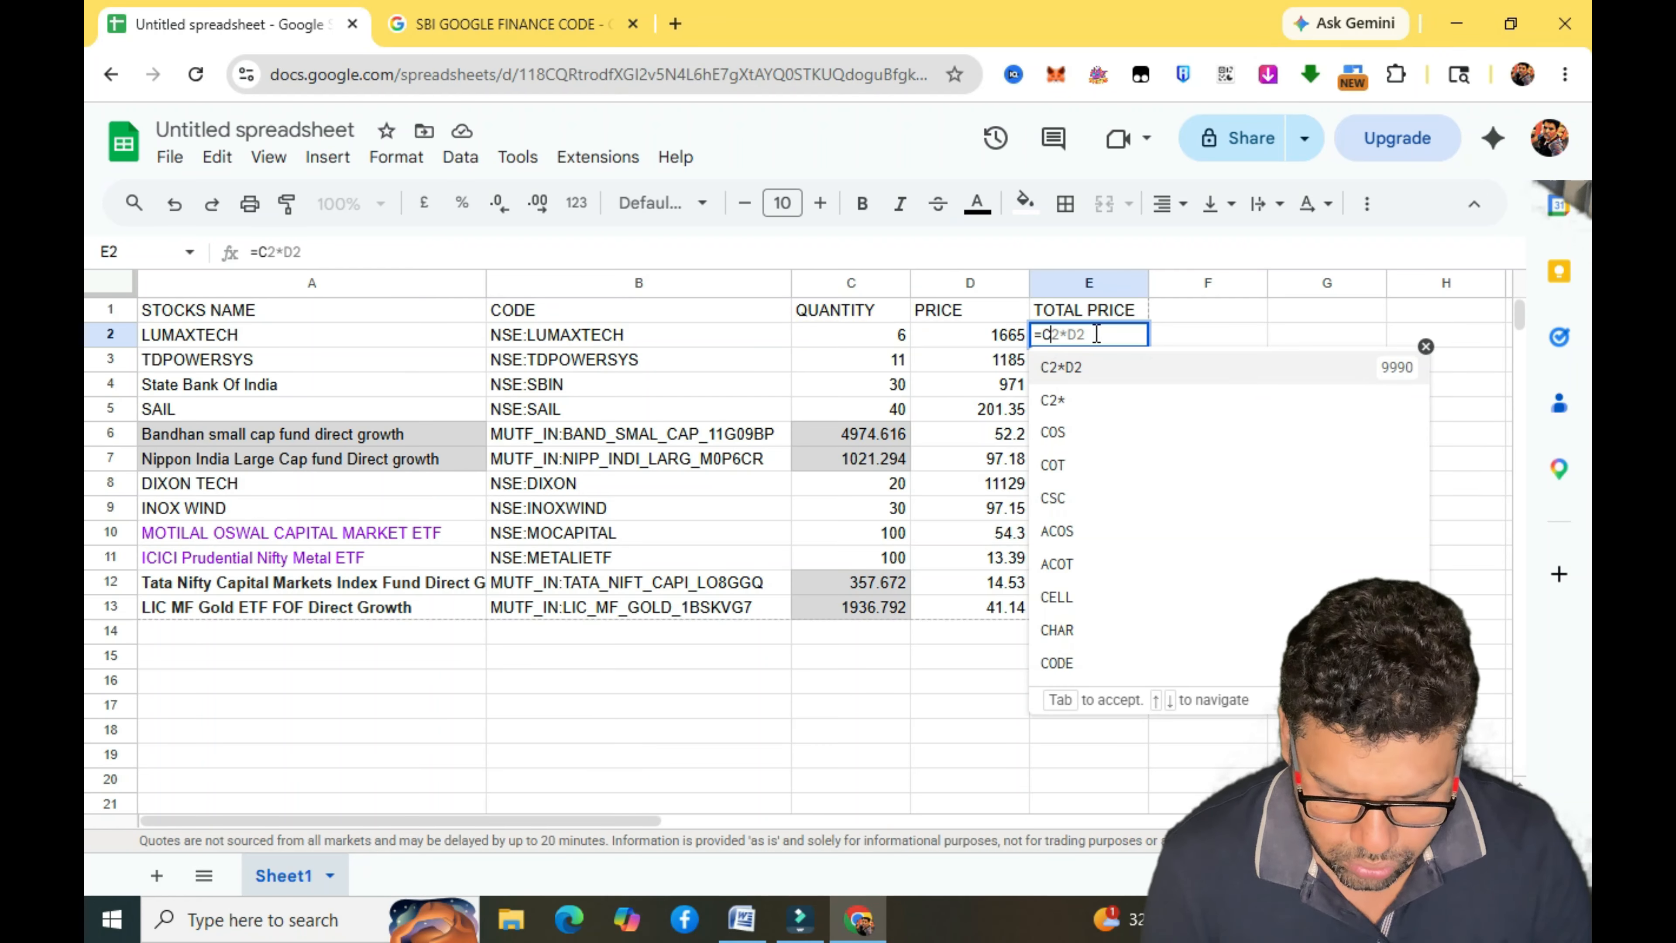
pyautogui.write('+')
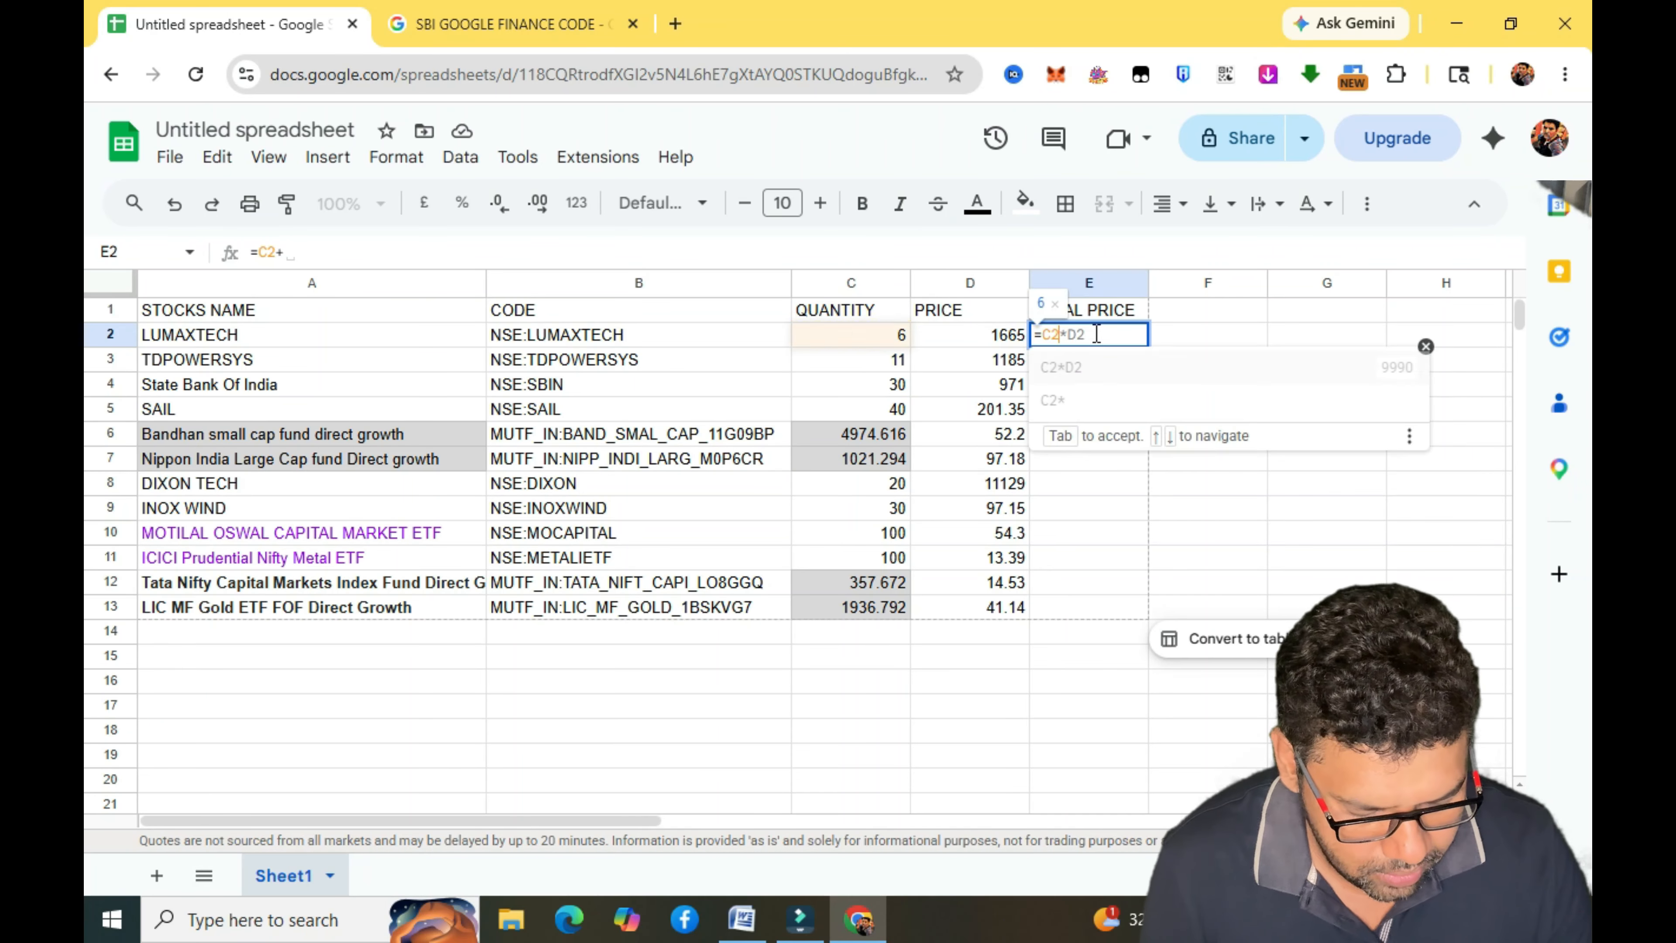
pyautogui.write('D2')
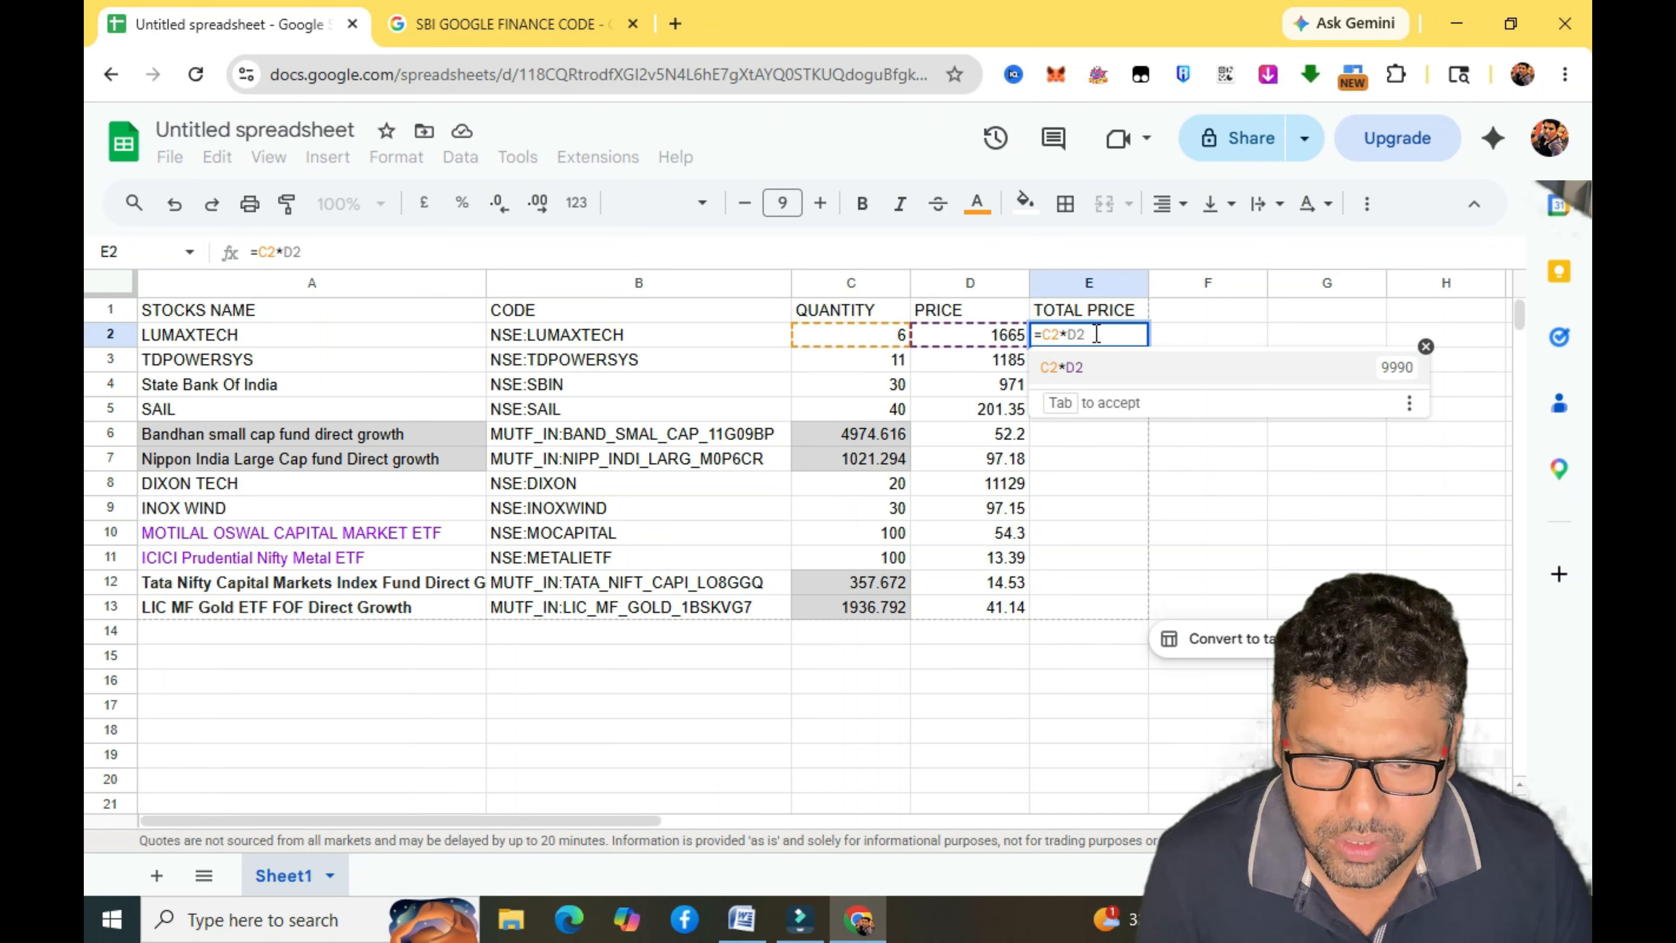
pyautogui.write('D2')
pyautogui.press('Return')
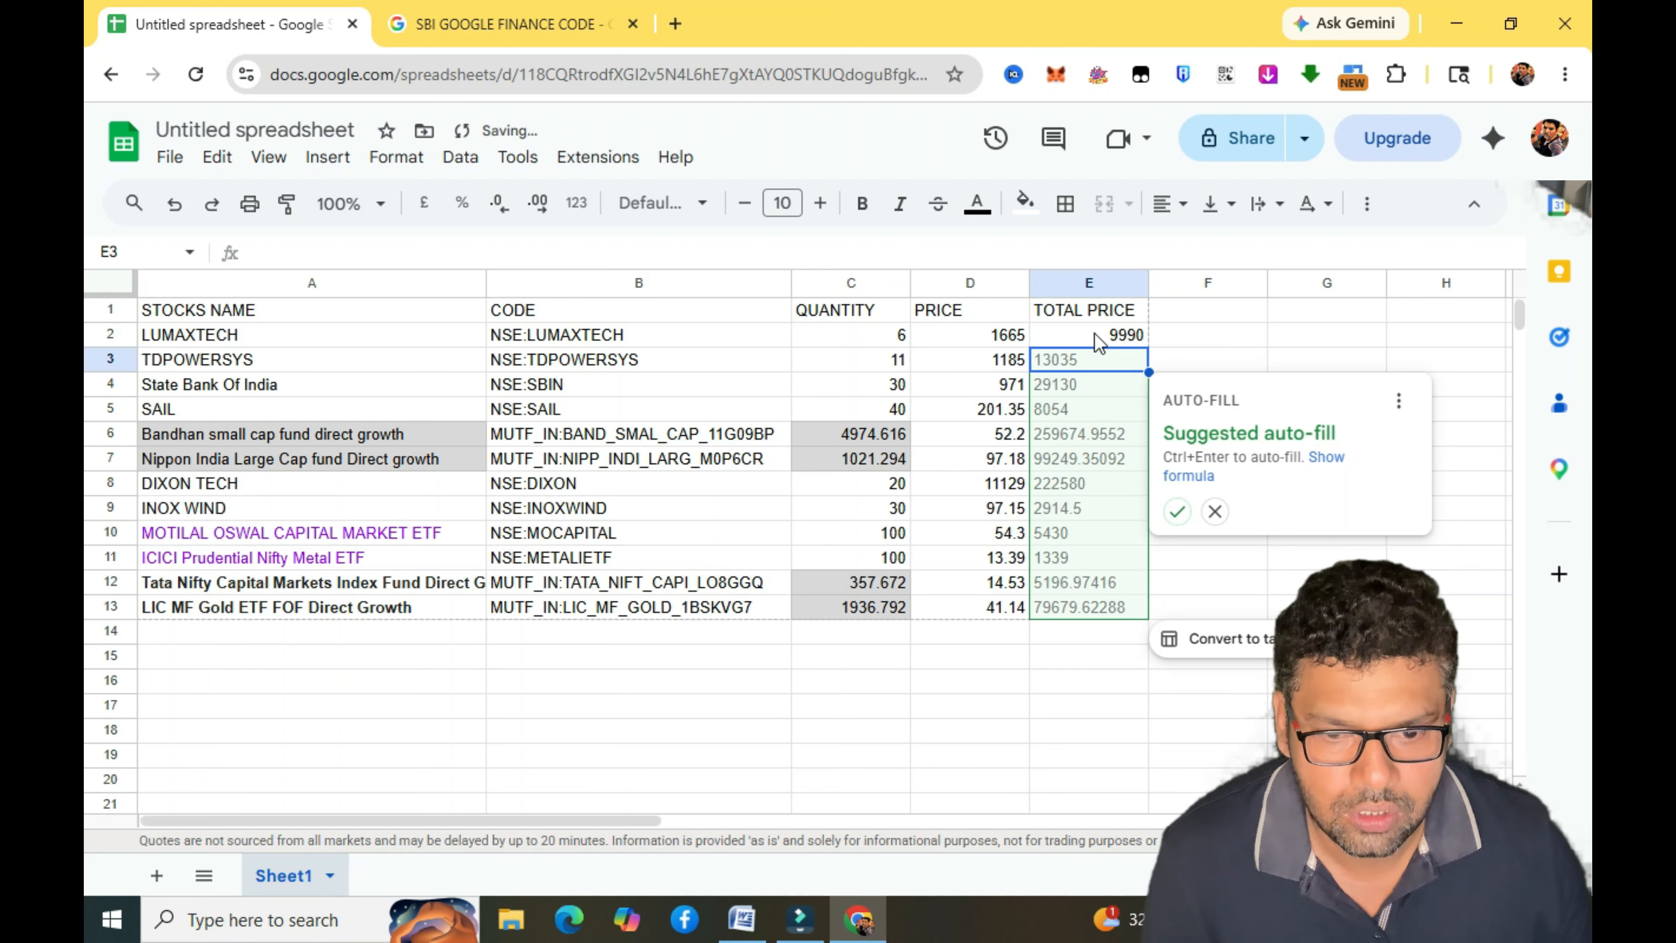
pyautogui.click(1087, 333)
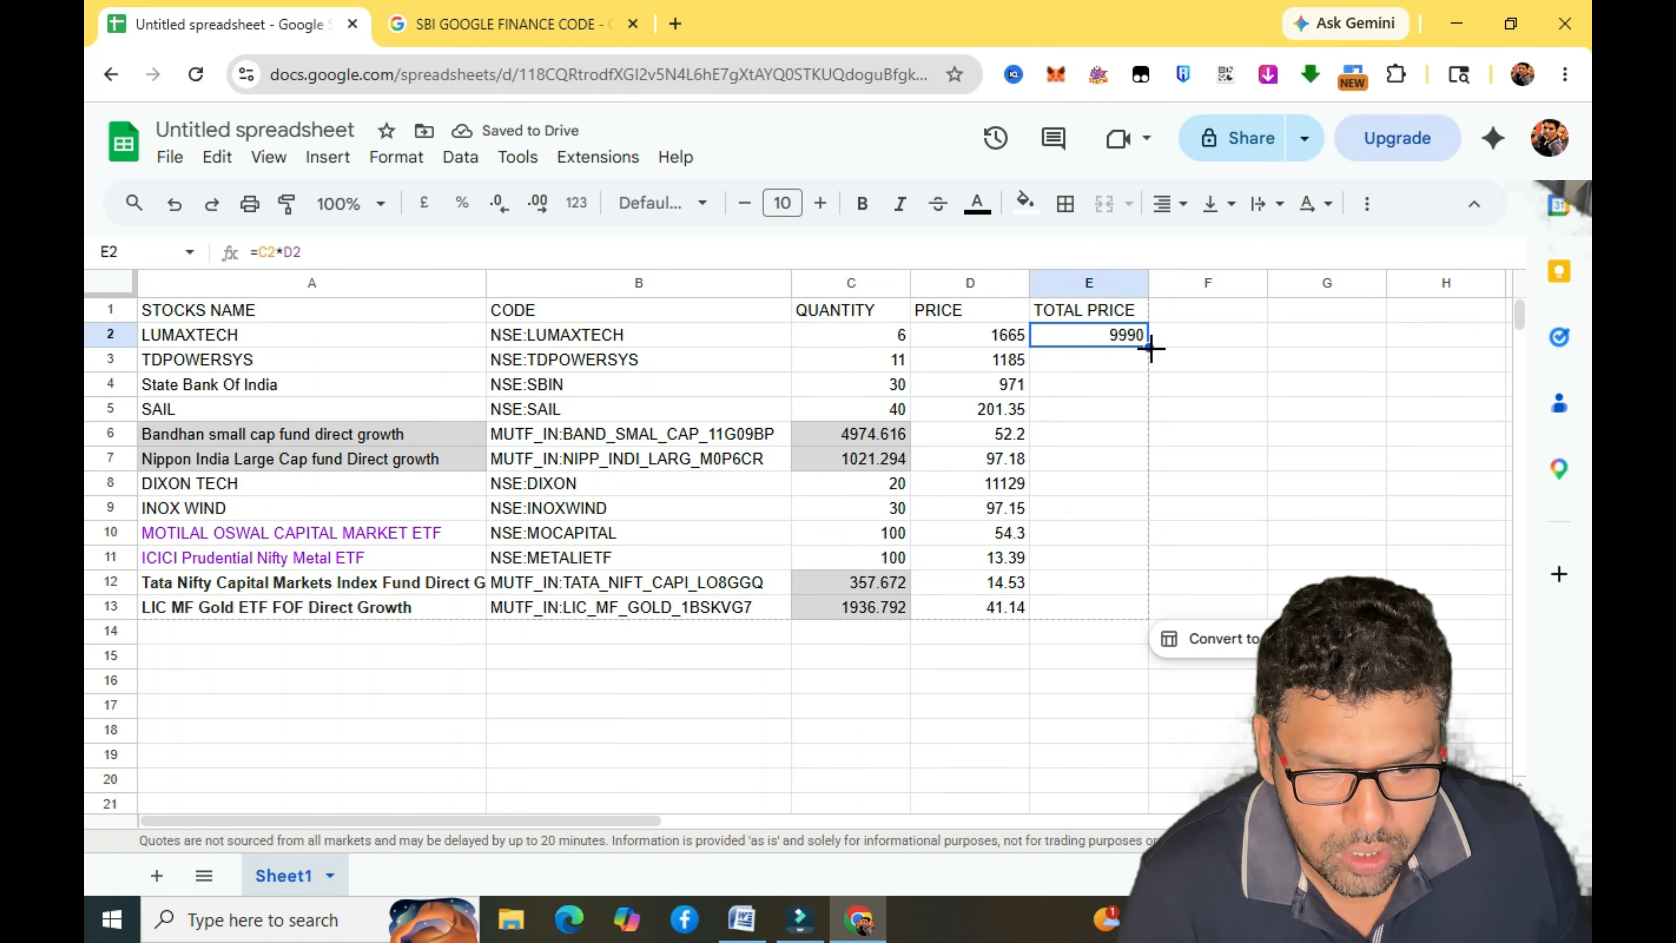
pyautogui.moveTo(1135, 607); pyautogui.dragTo(1136, 612)
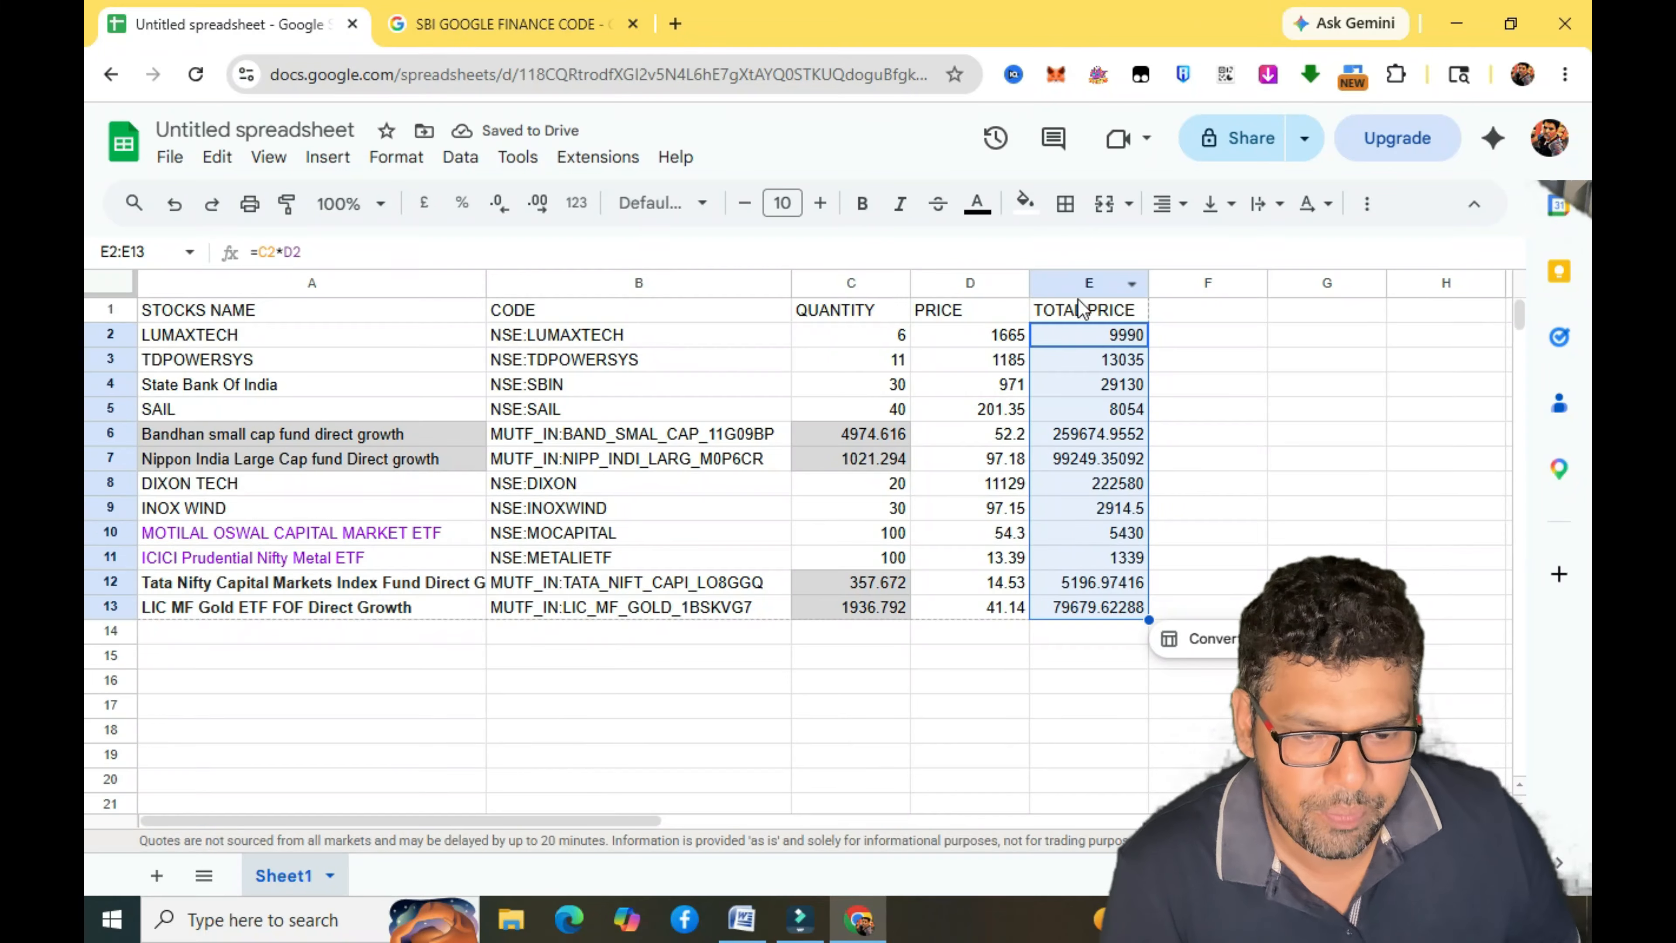
# Total the TOTAL PRICE column with the formula =SUM(E2:E13) in cell E14.
pyautogui.click(1094, 644)
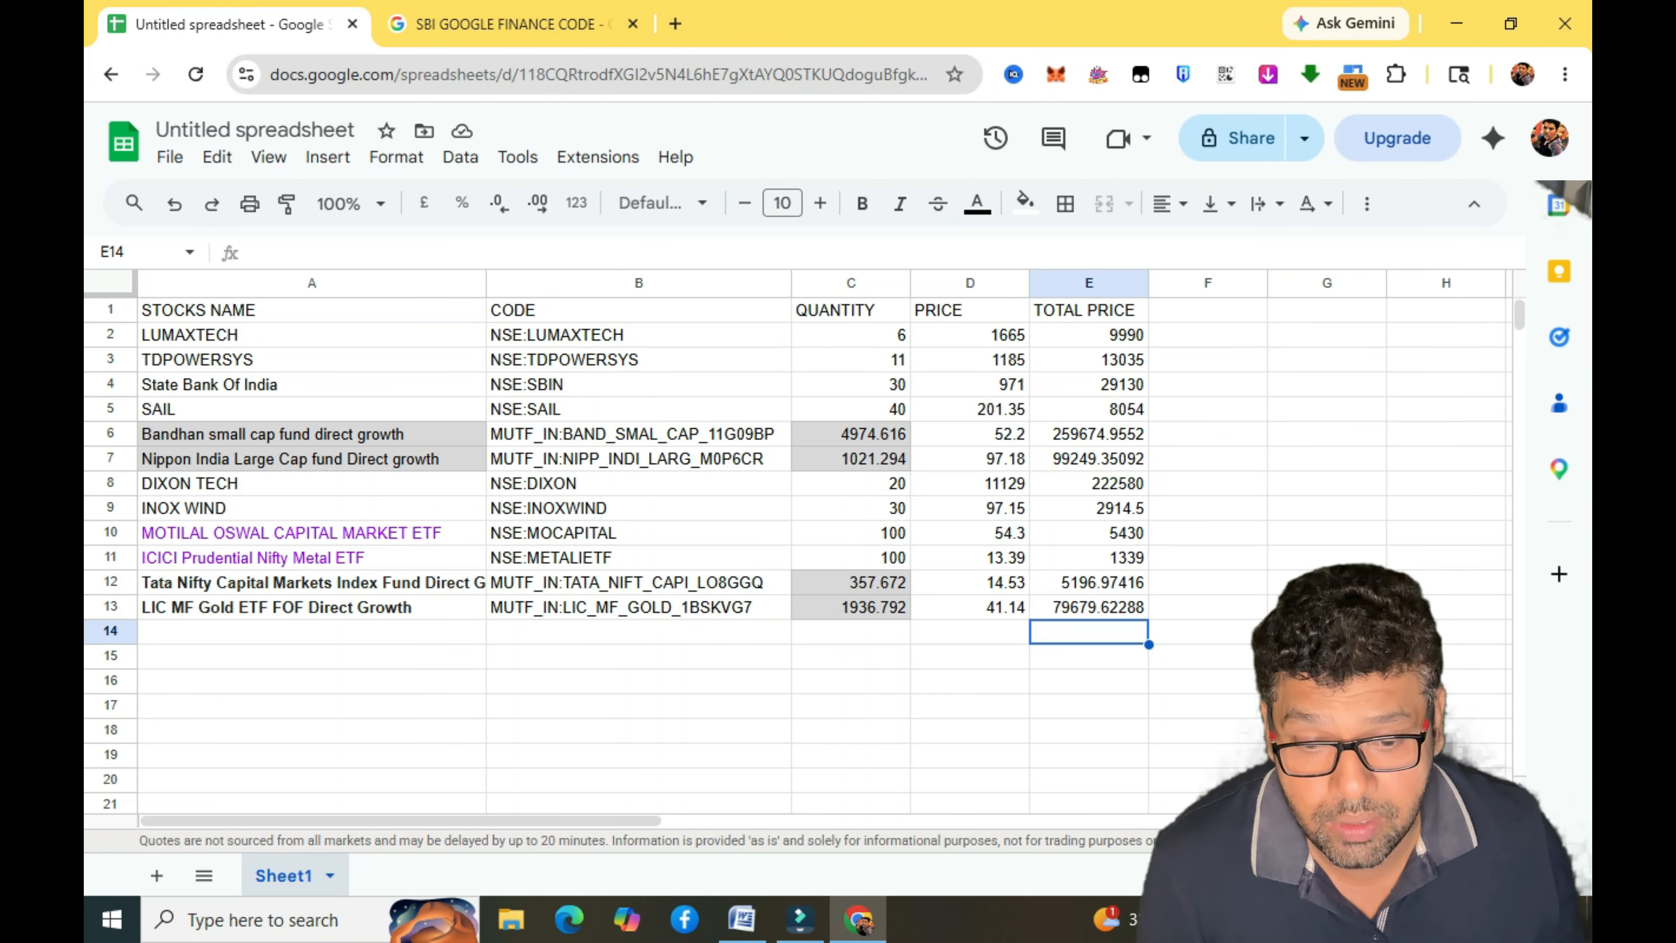
pyautogui.write('=')
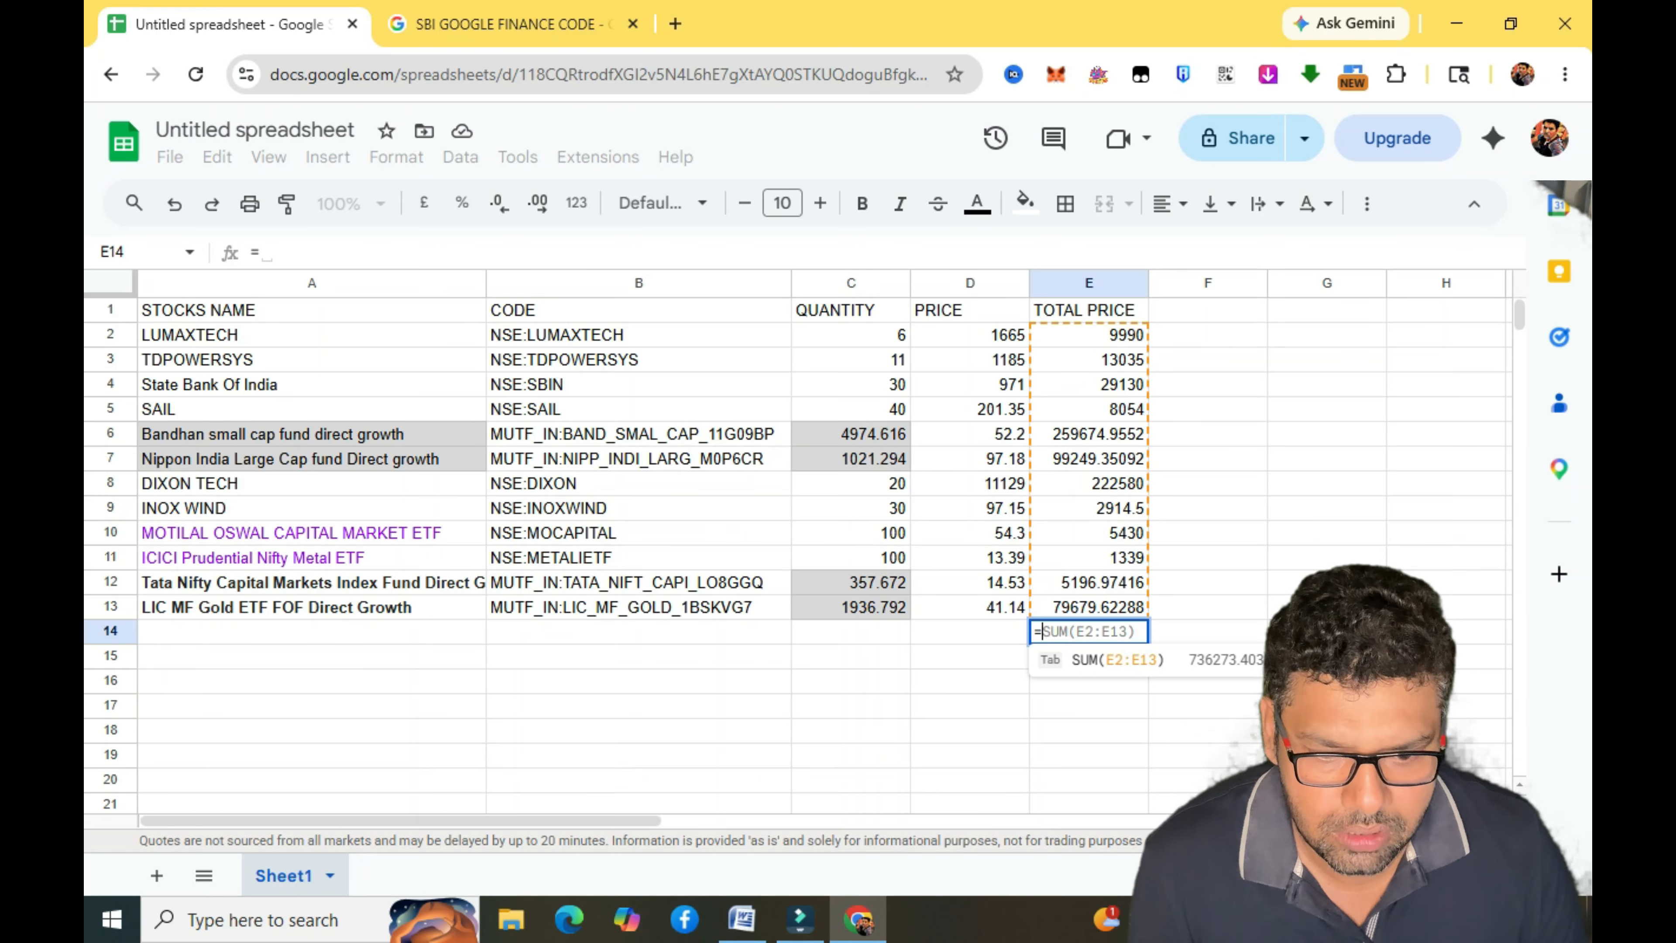
pyautogui.write('SUM(')
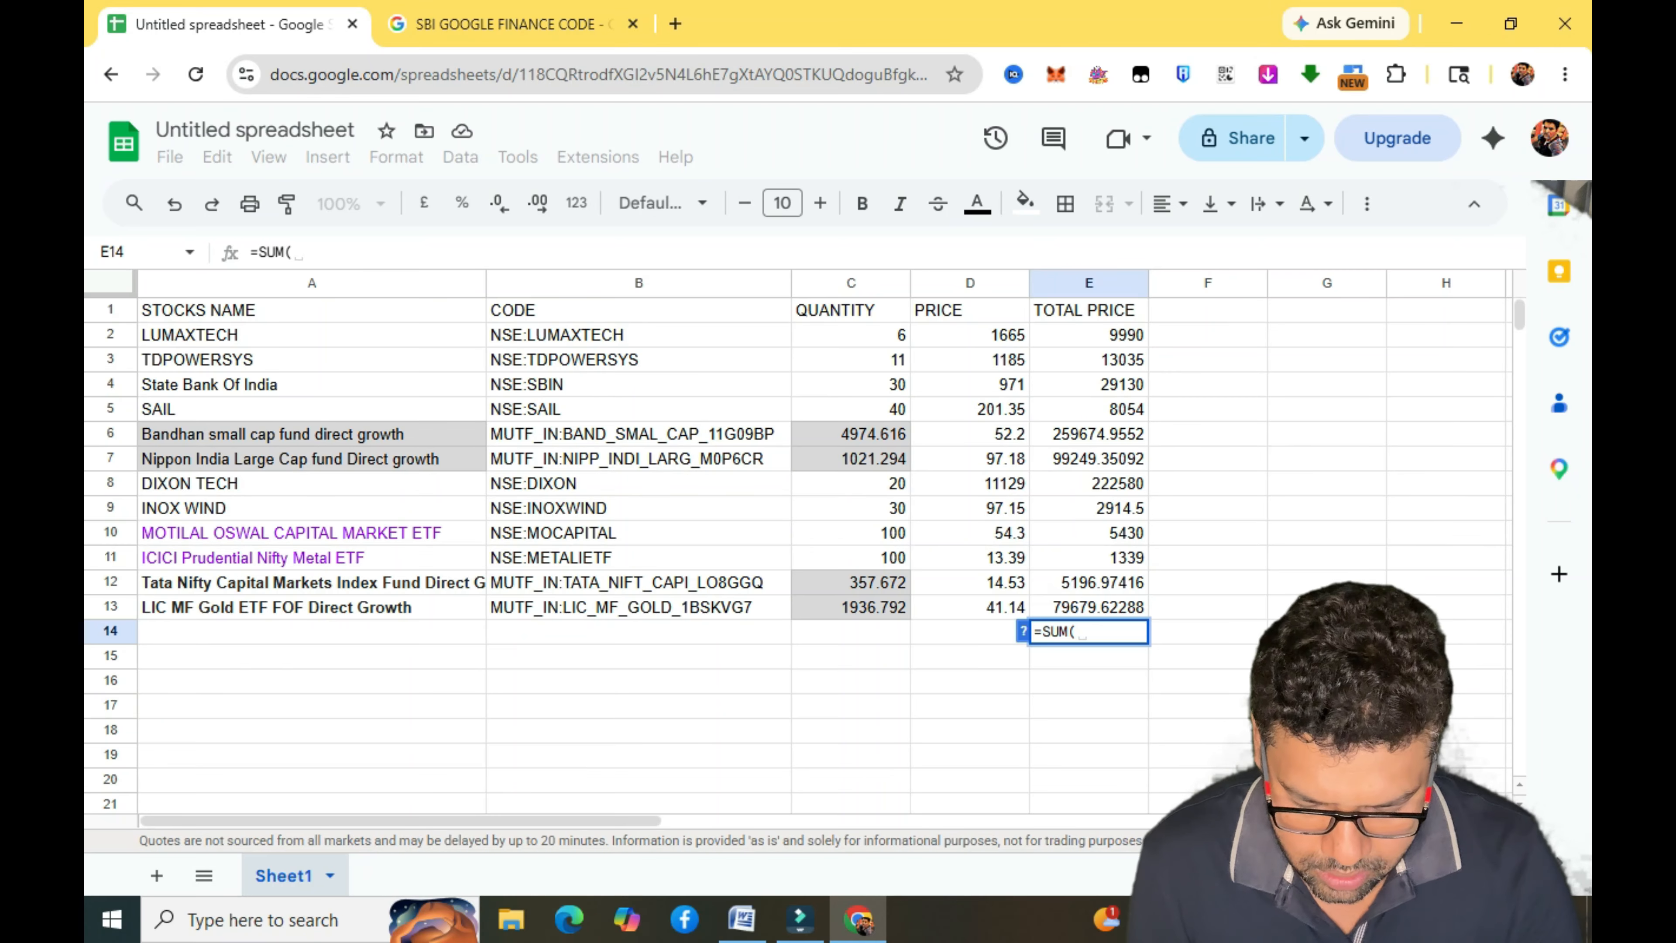
pyautogui.write('E2')
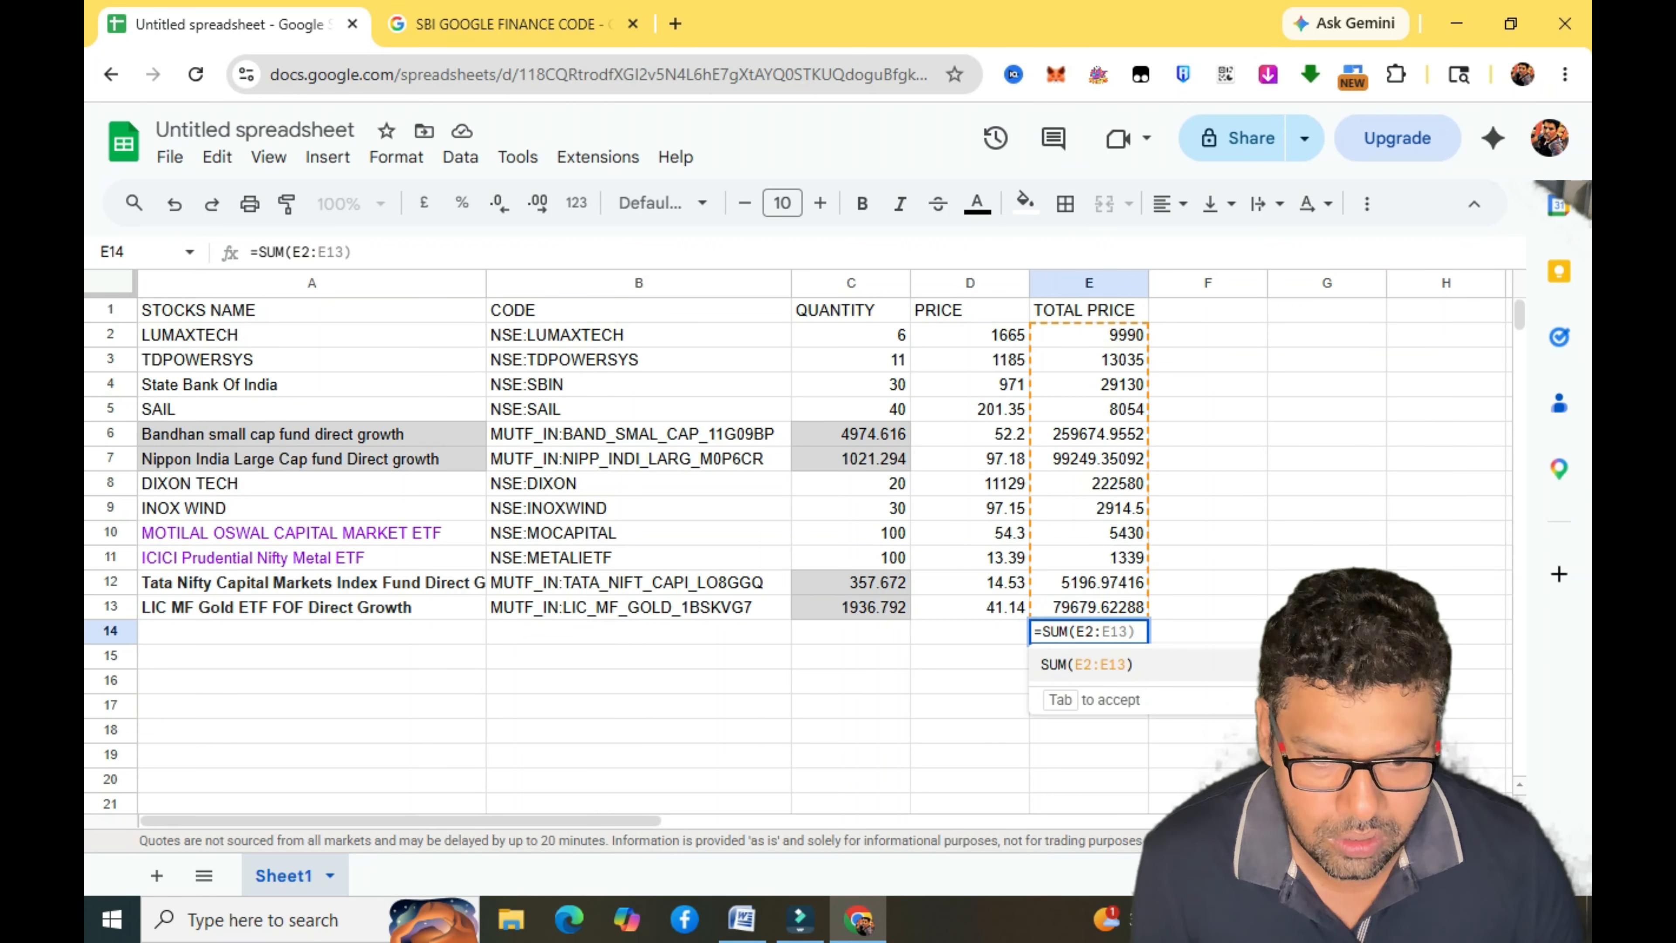
pyautogui.write(':')
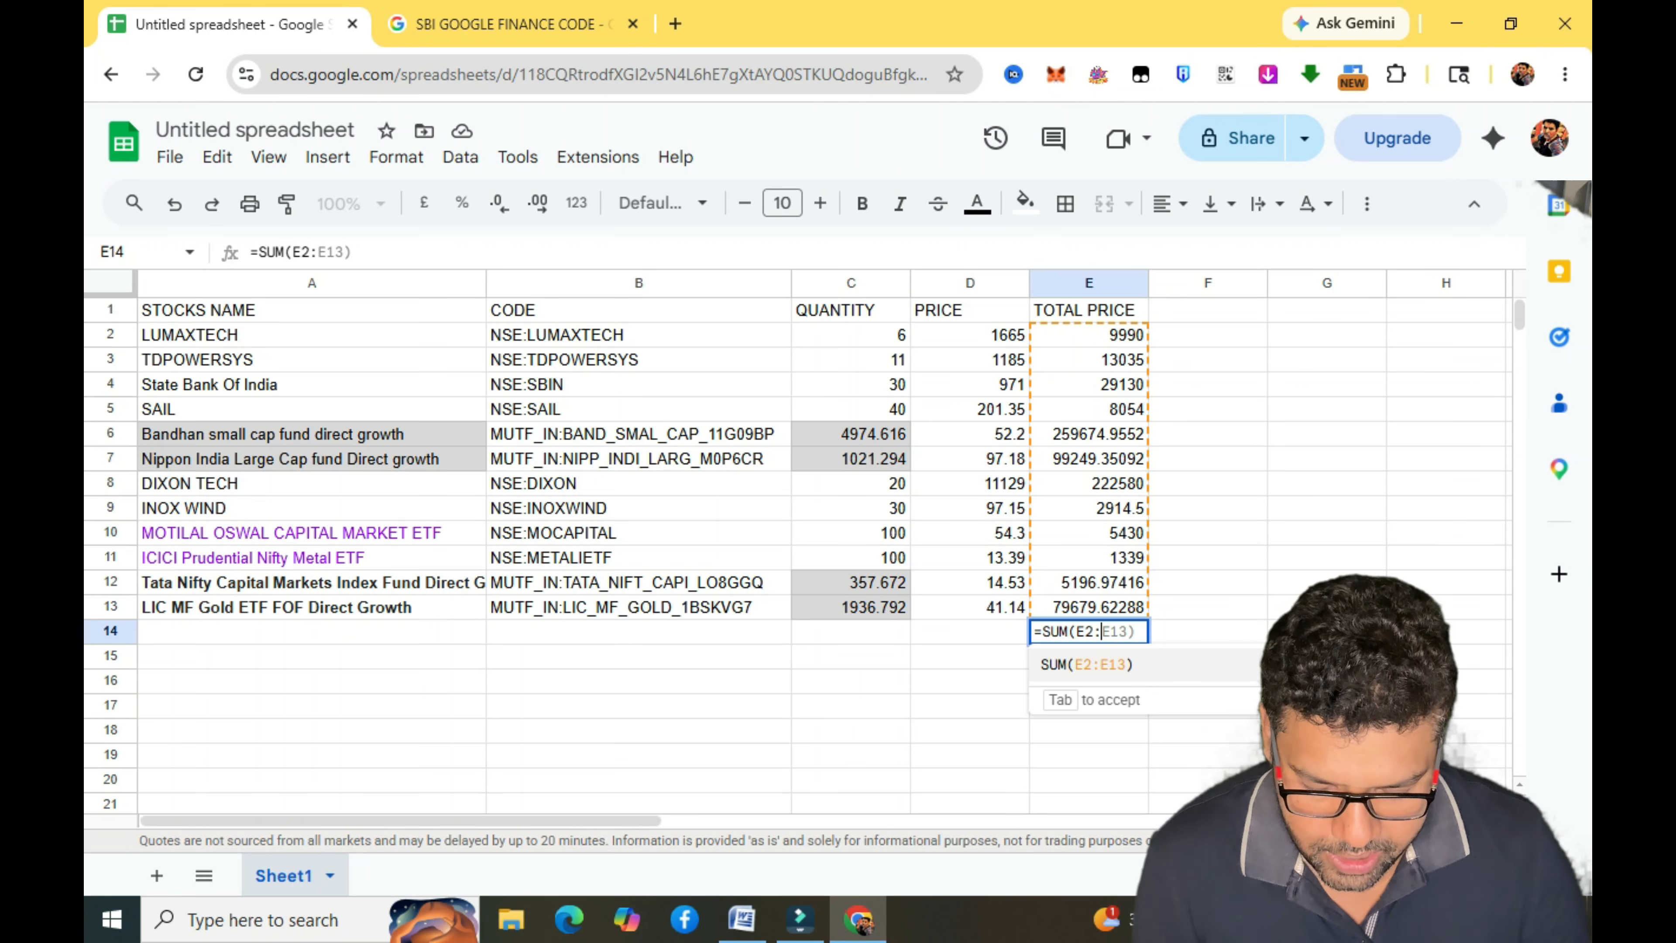
pyautogui.write('E13')
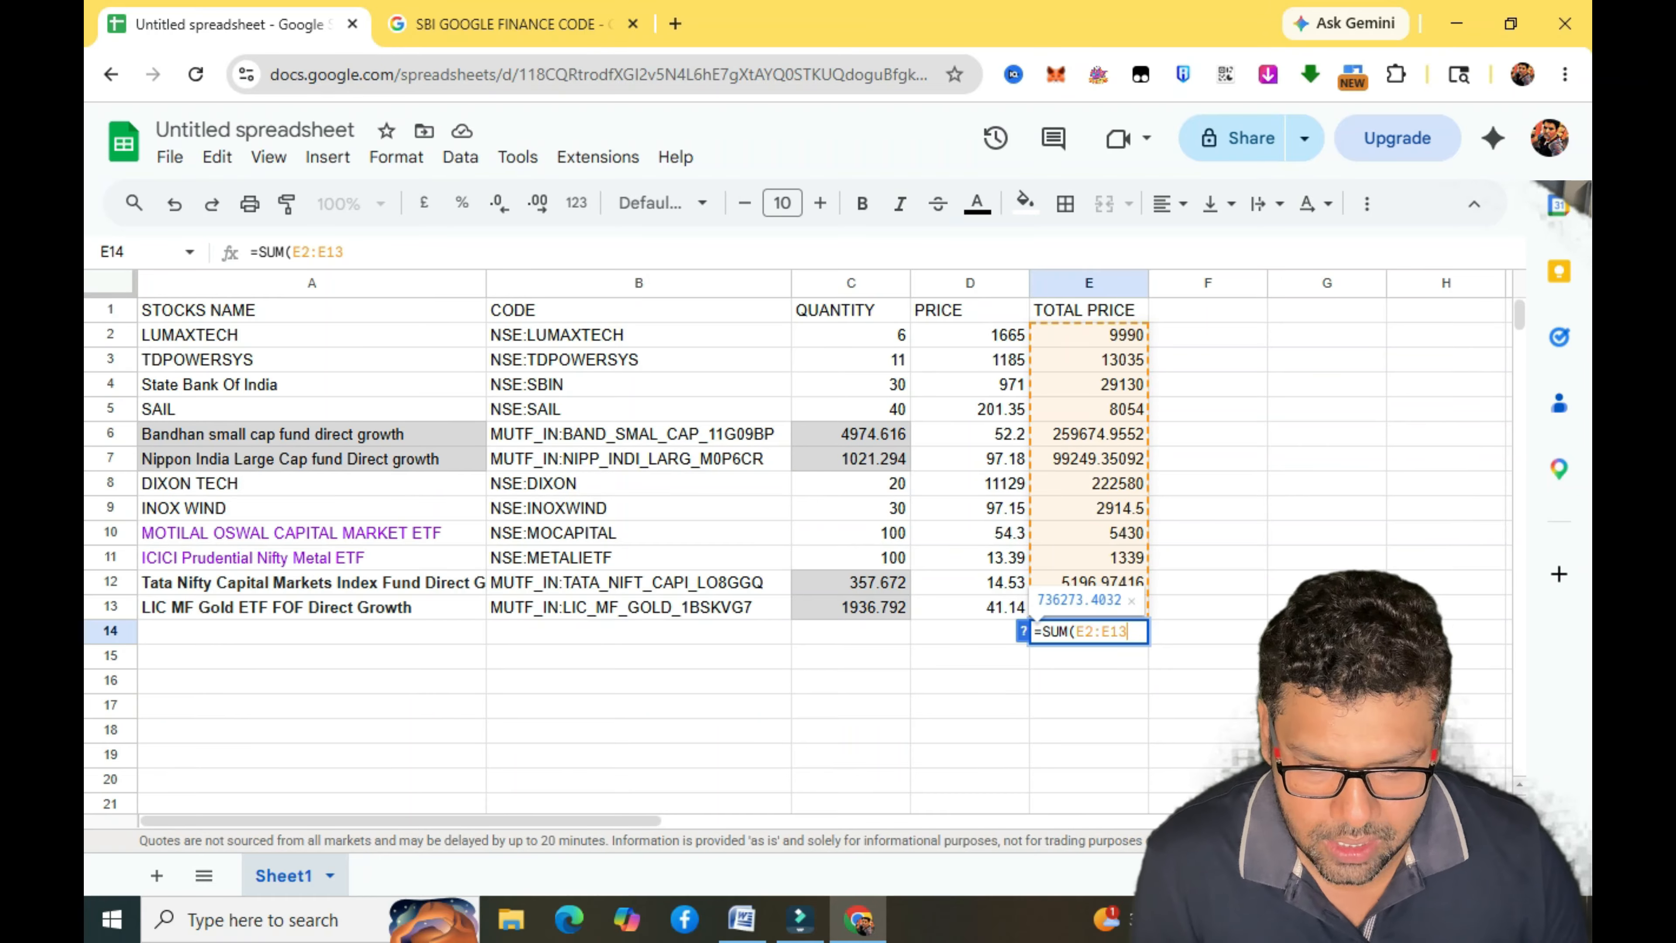
pyautogui.write(')')
pyautogui.press('Return')
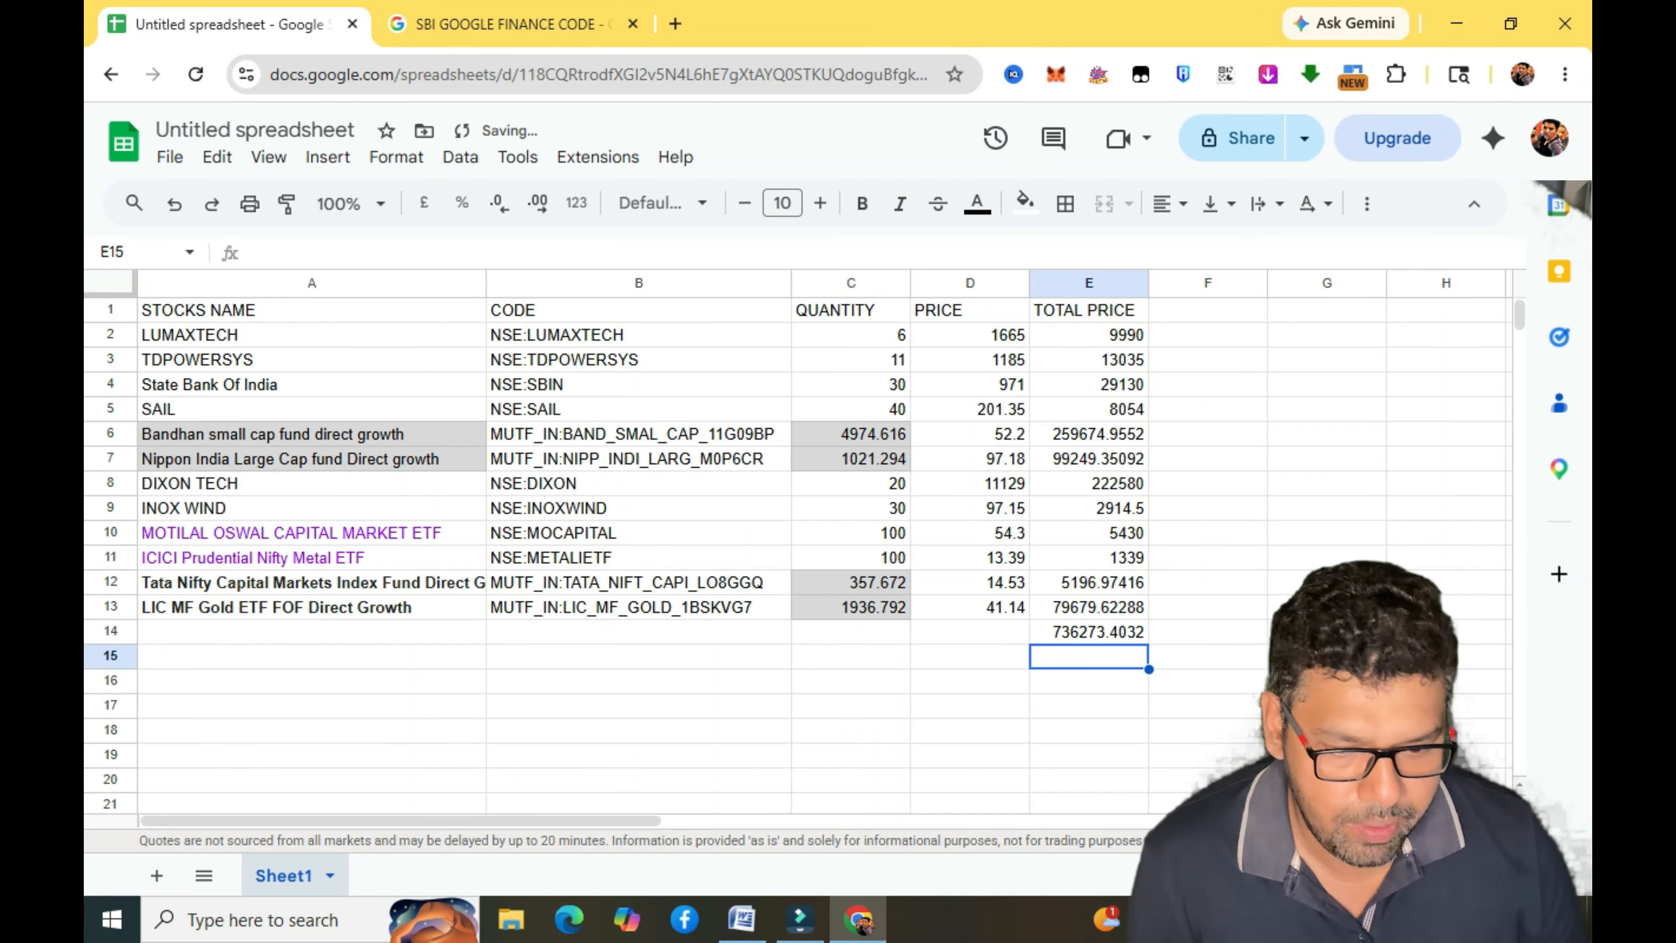
# Apply a light grey fill to the total in cell E14.
pyautogui.click(1089, 635)
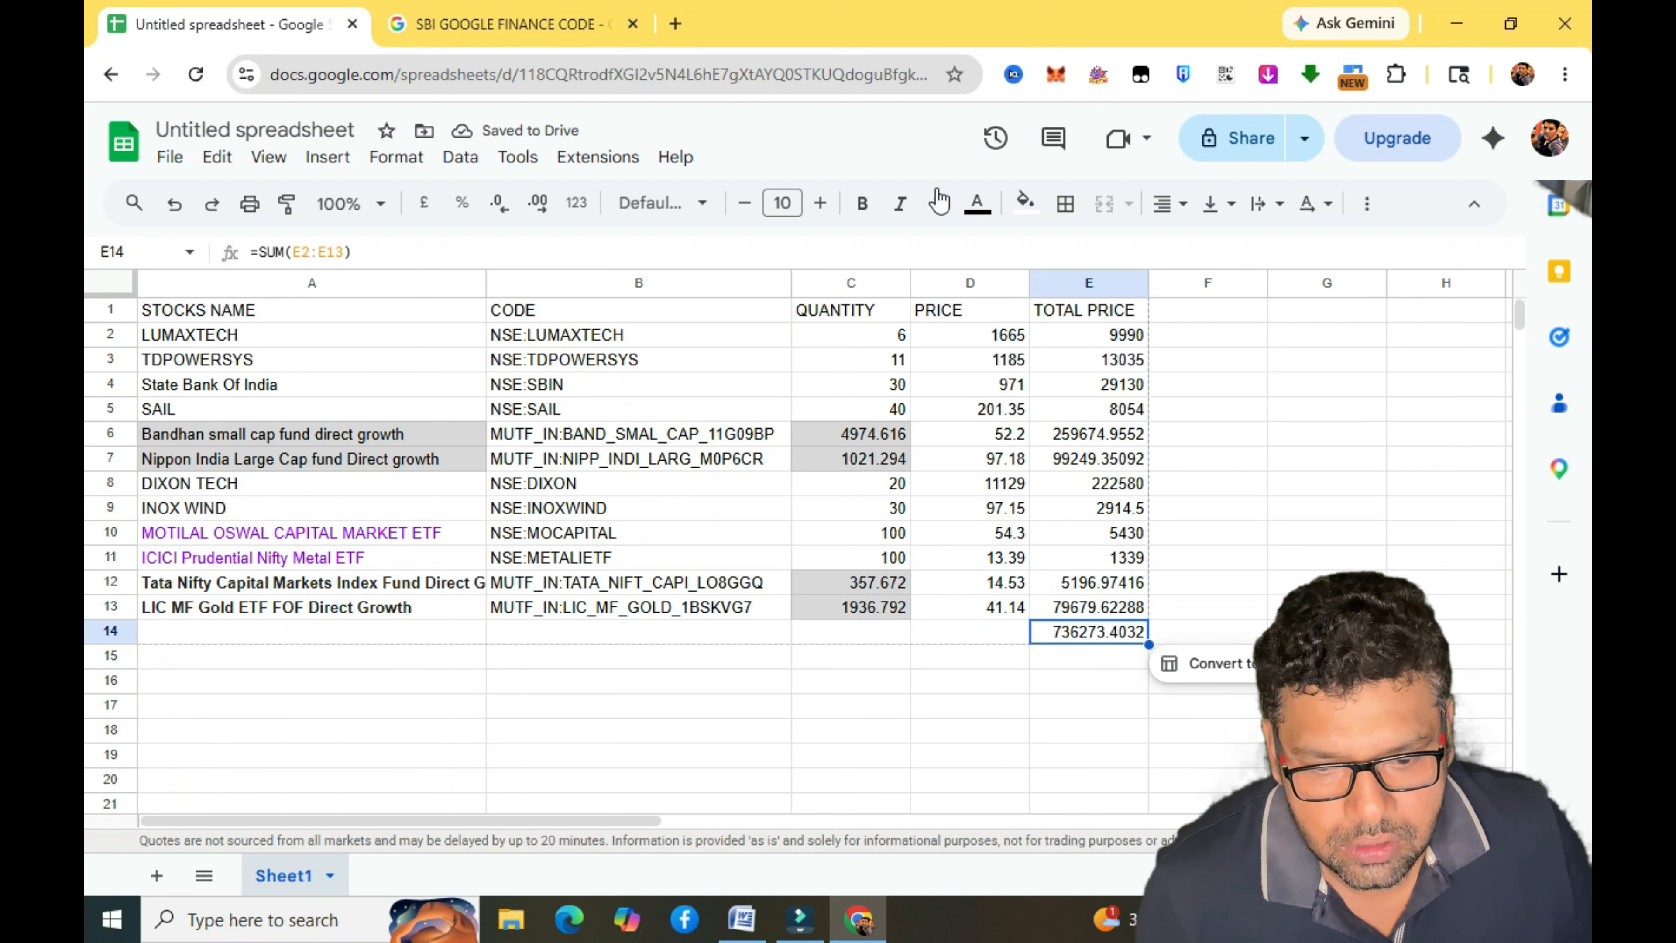
pyautogui.click(1025, 203)
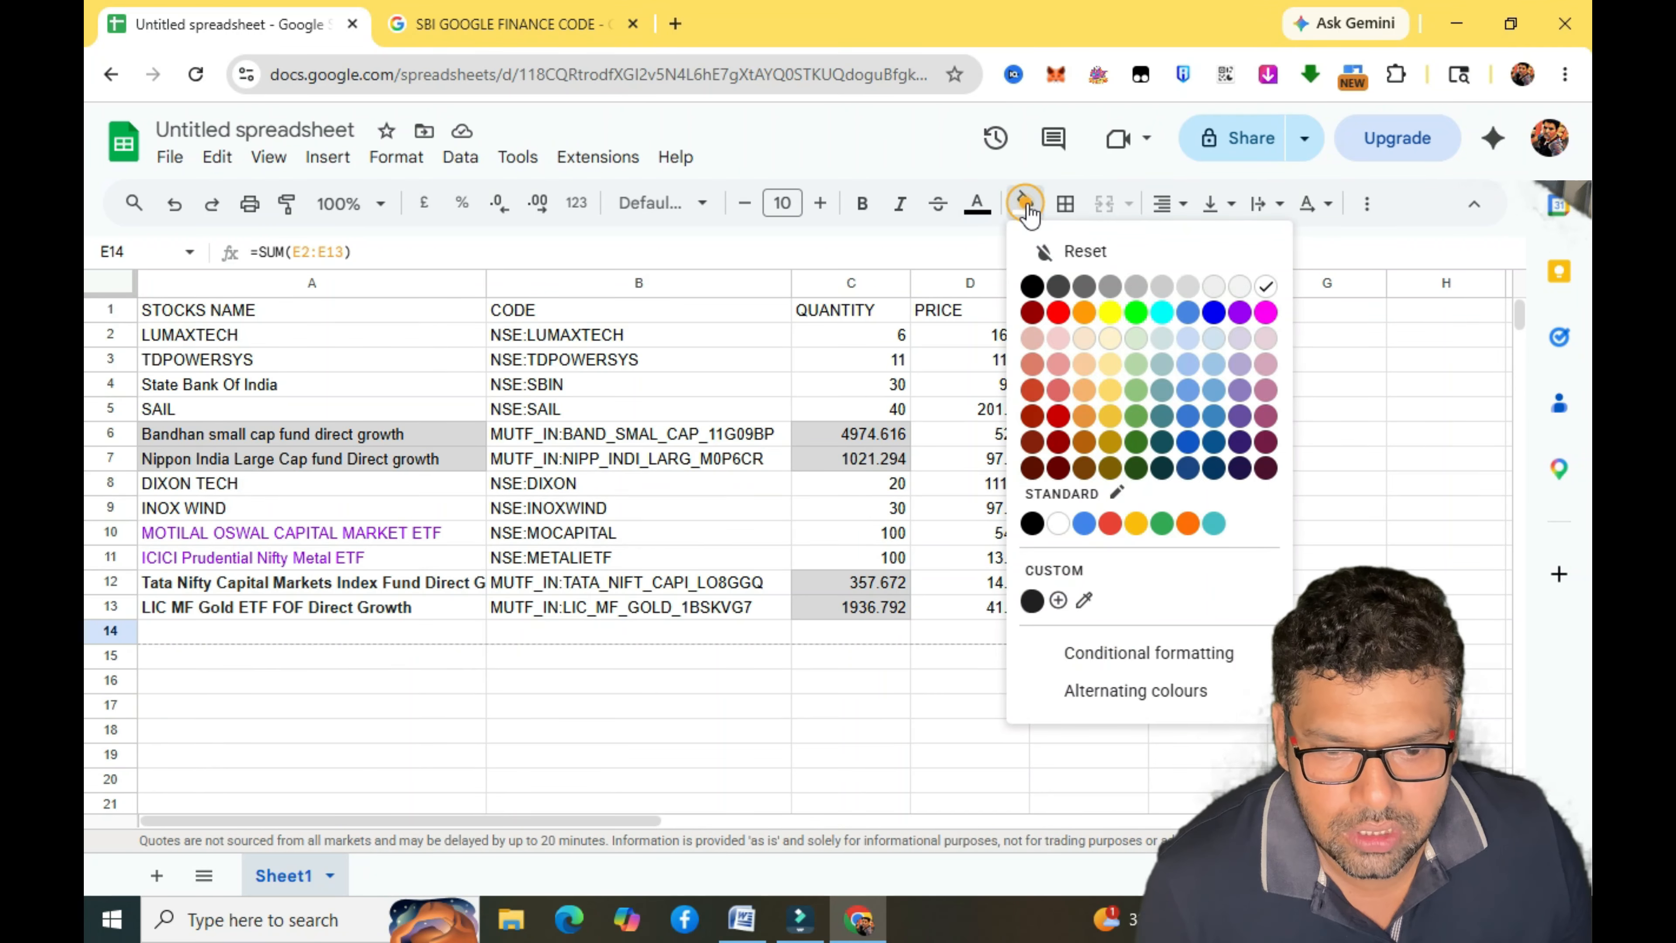
pyautogui.click(1195, 287)
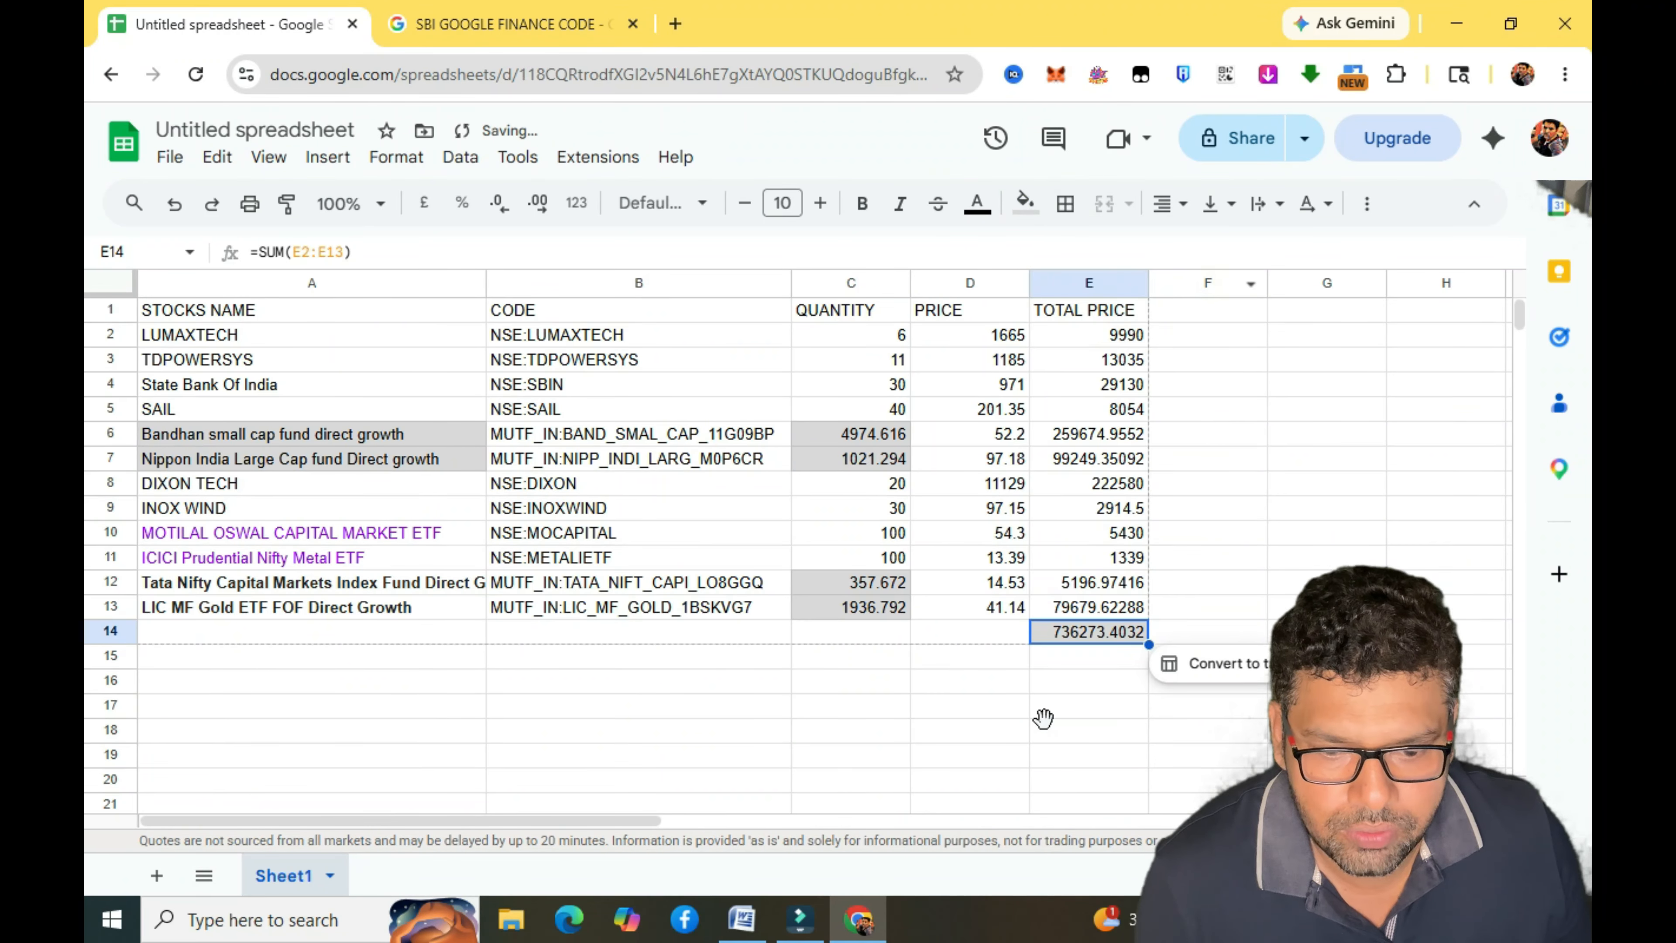
pyautogui.click(1142, 729)
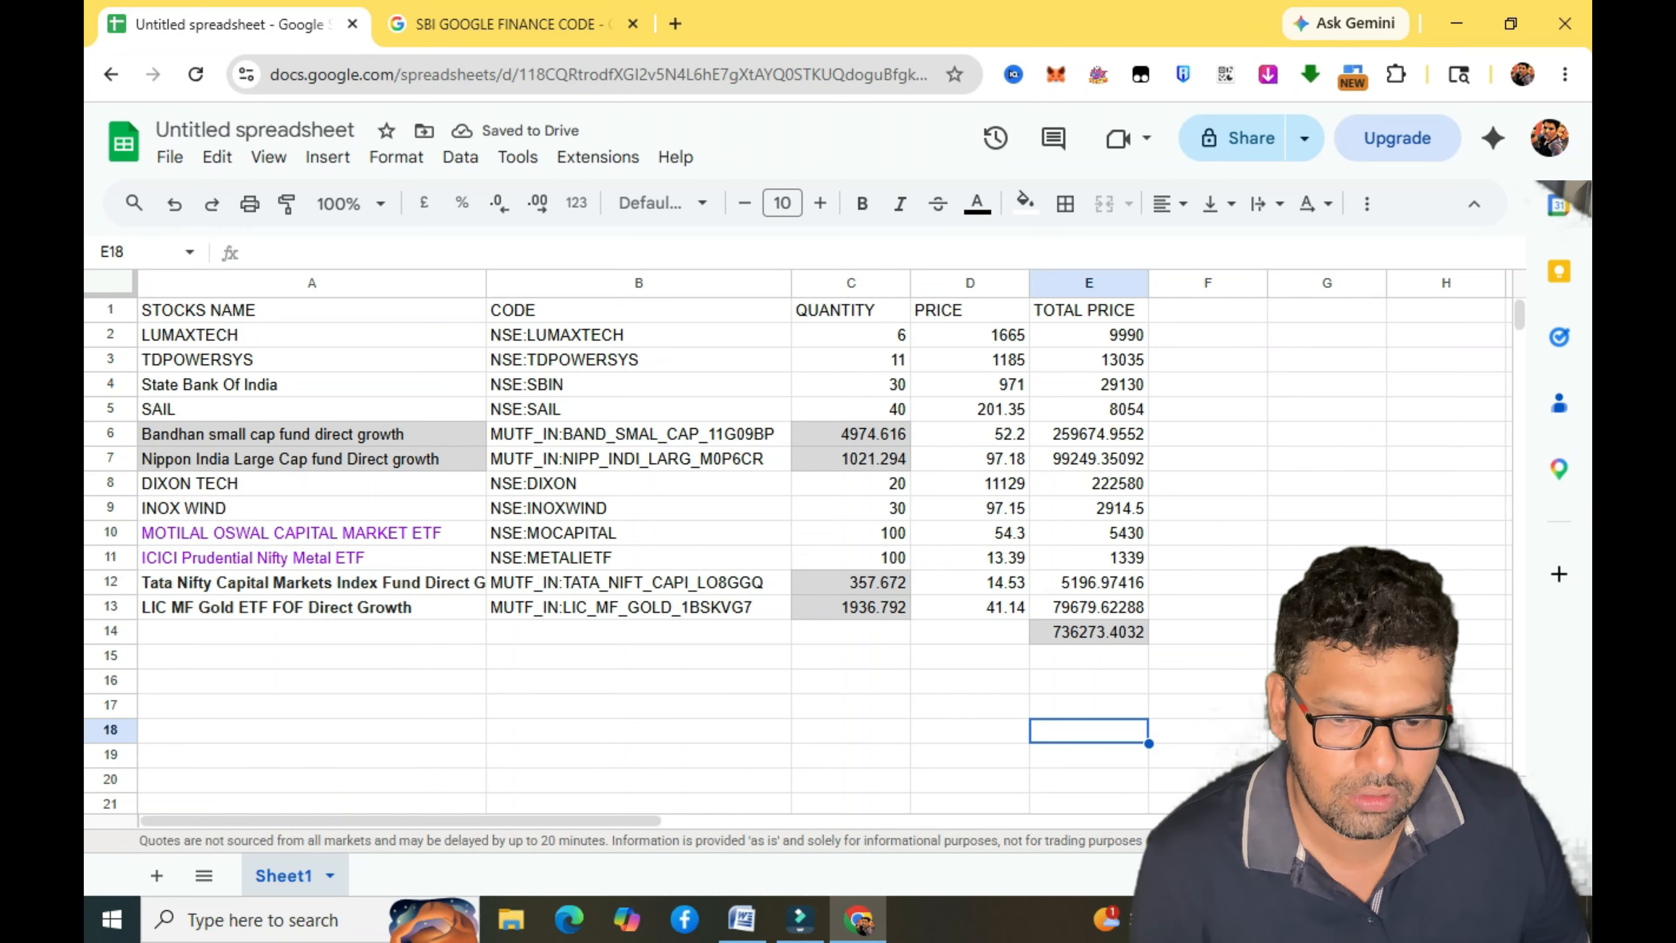
pyautogui.click(1249, 740)
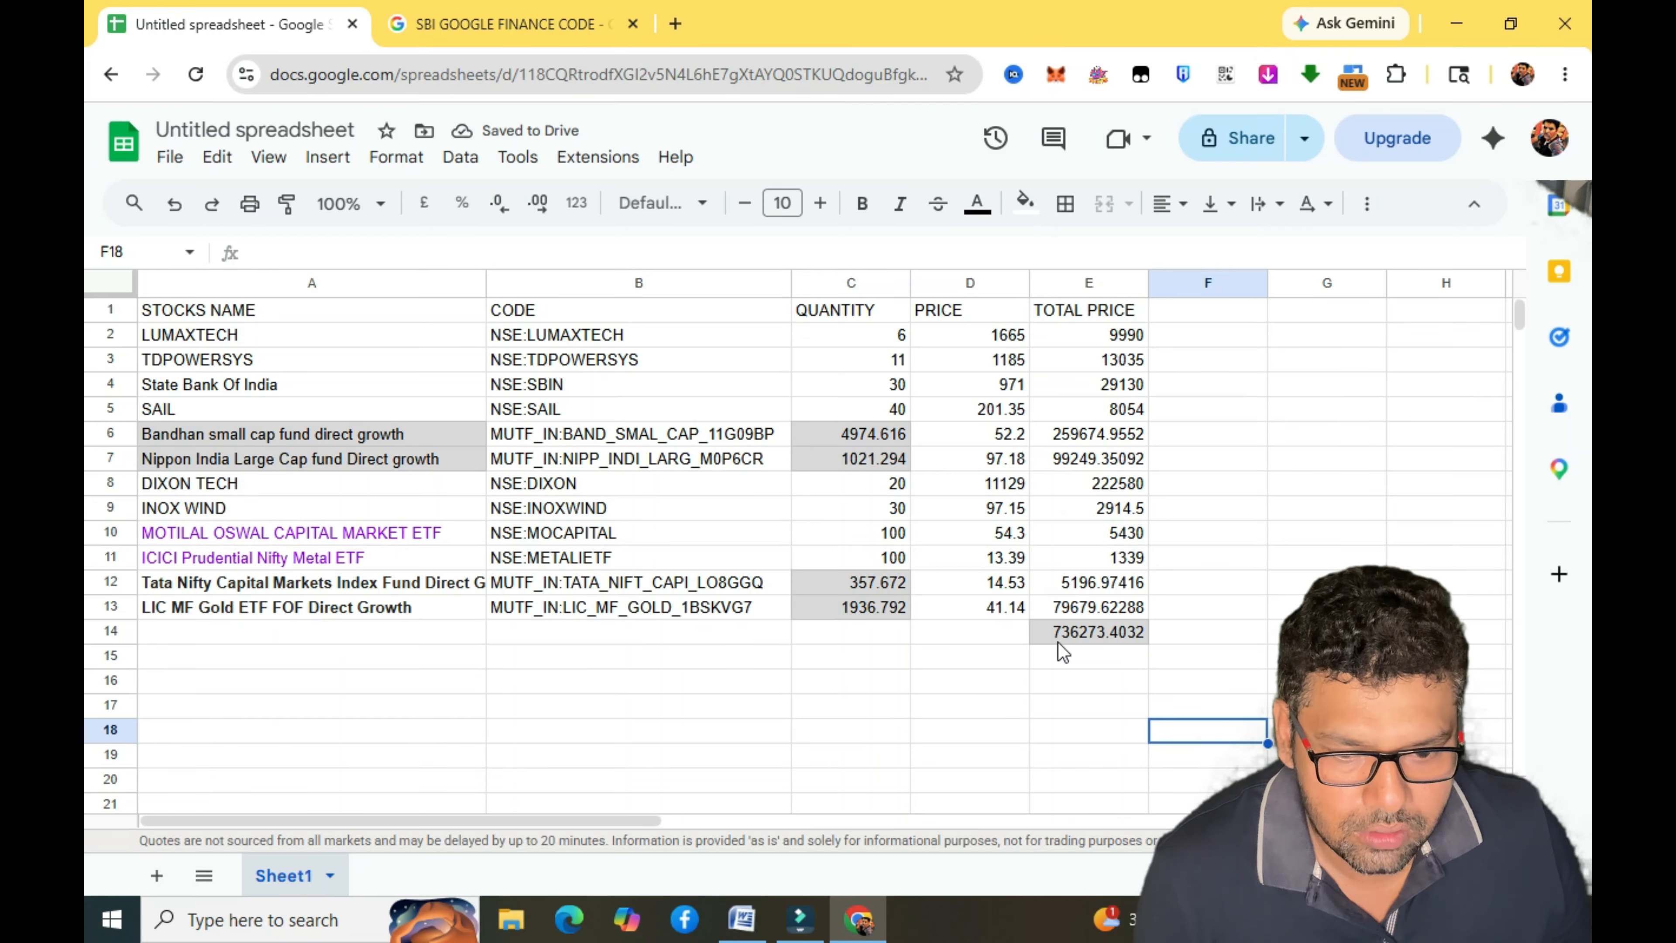
# Add the column header CHANGE in cell F1.
pyautogui.click(1179, 308)
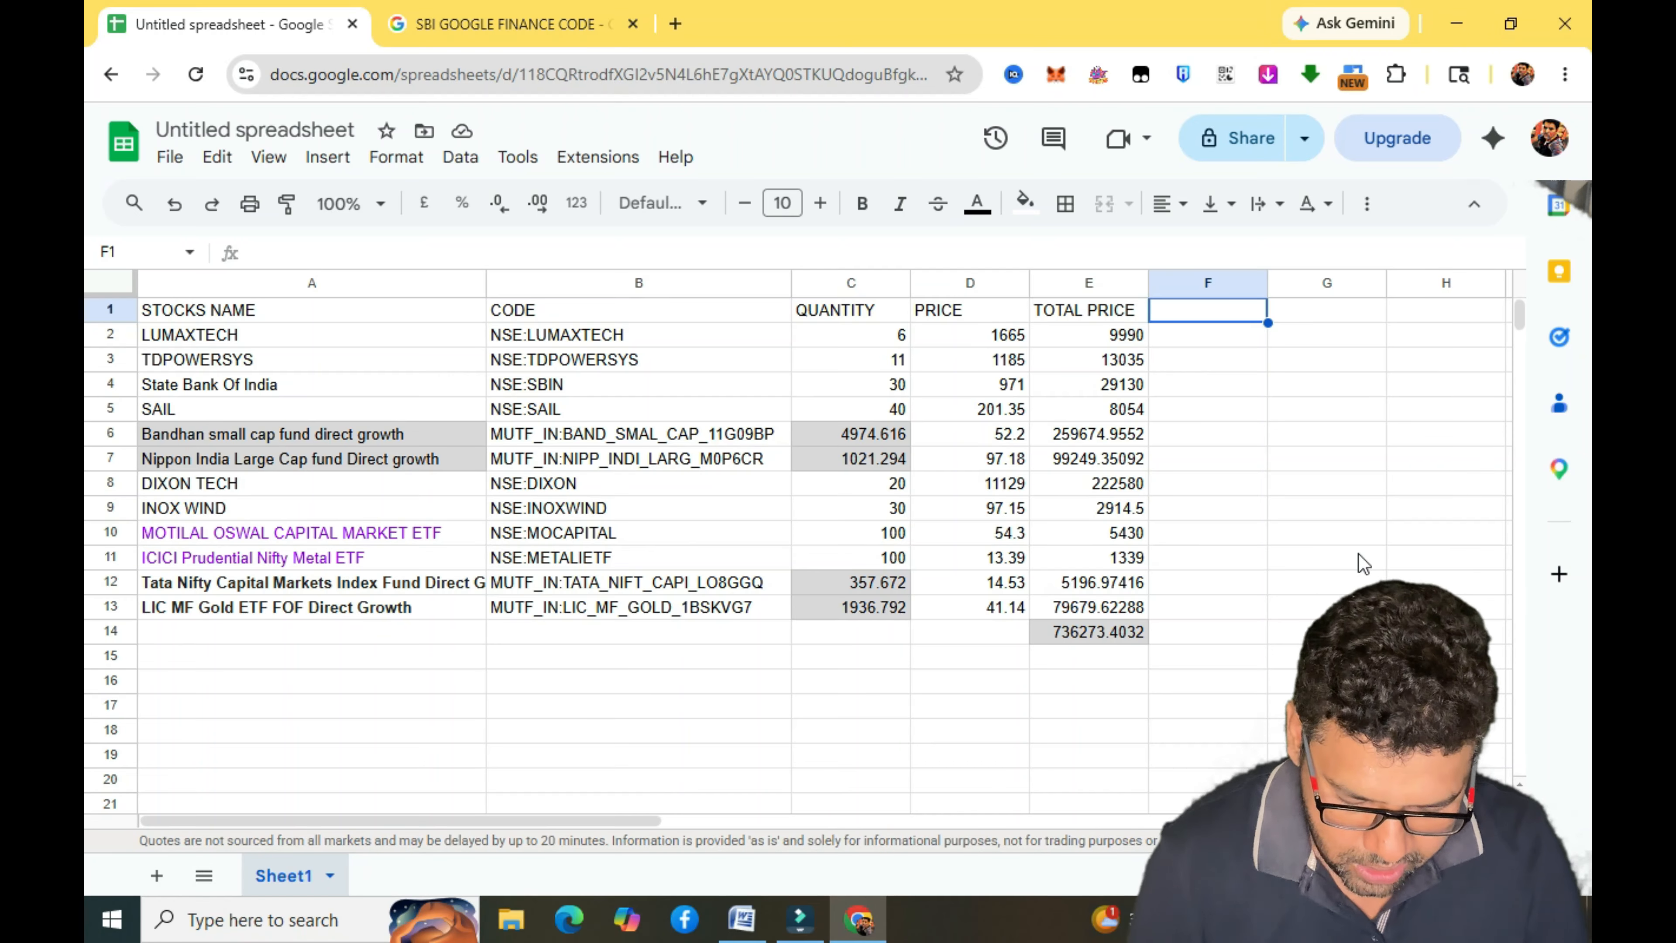
pyautogui.write('CHANGE')
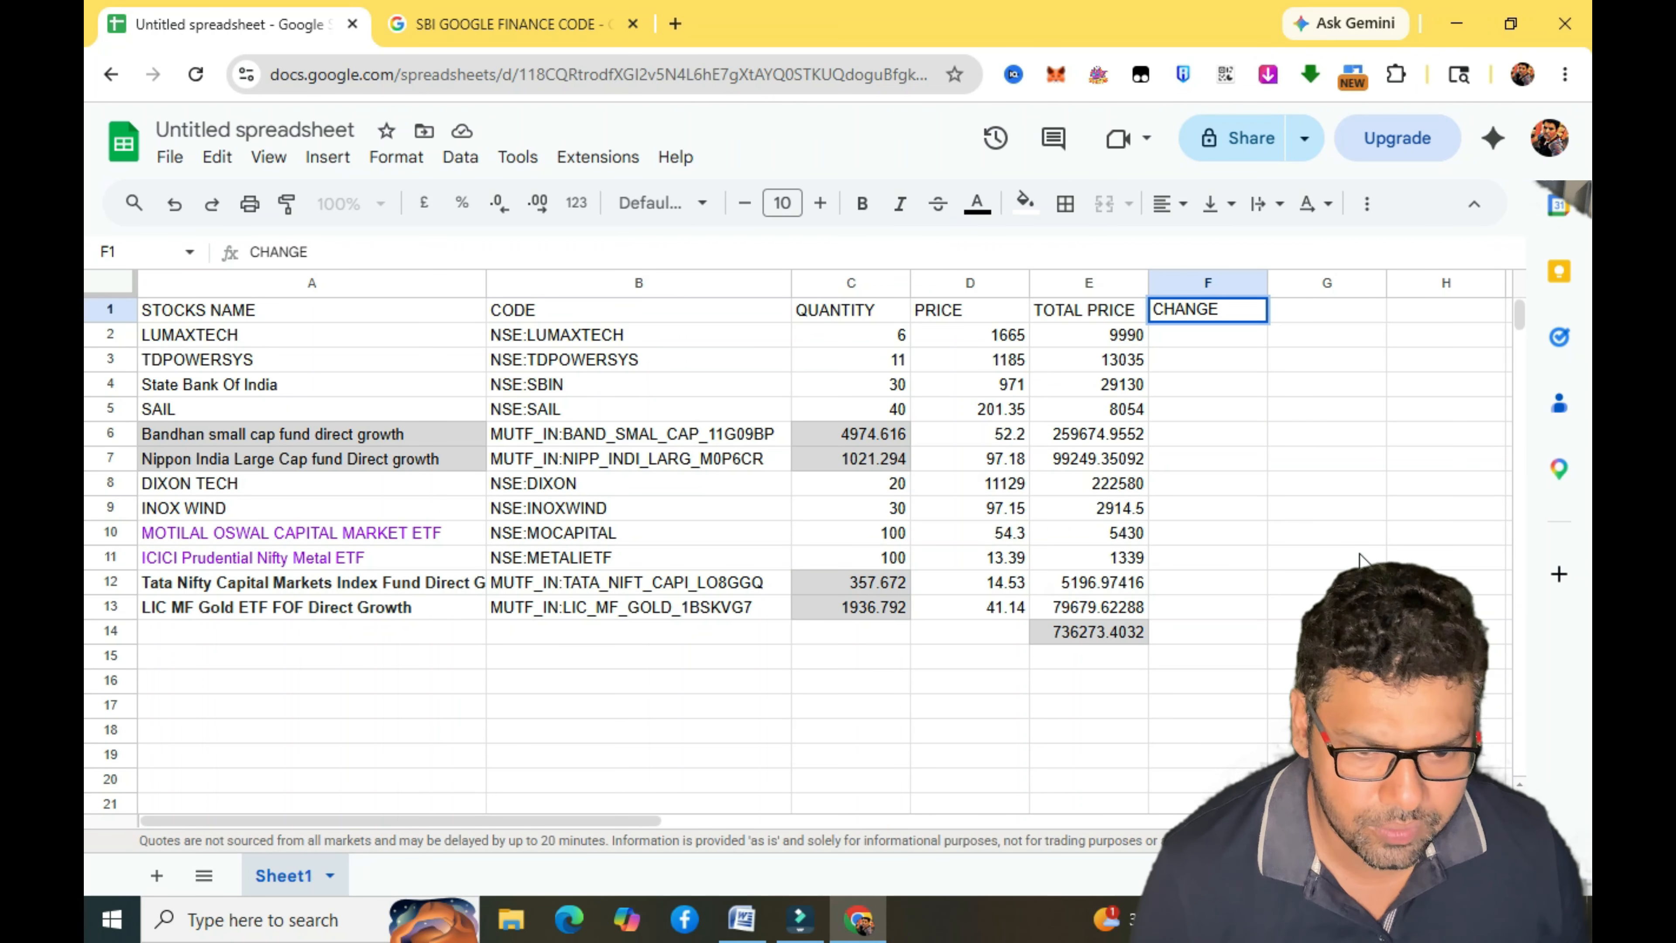
pyautogui.click(1215, 341)
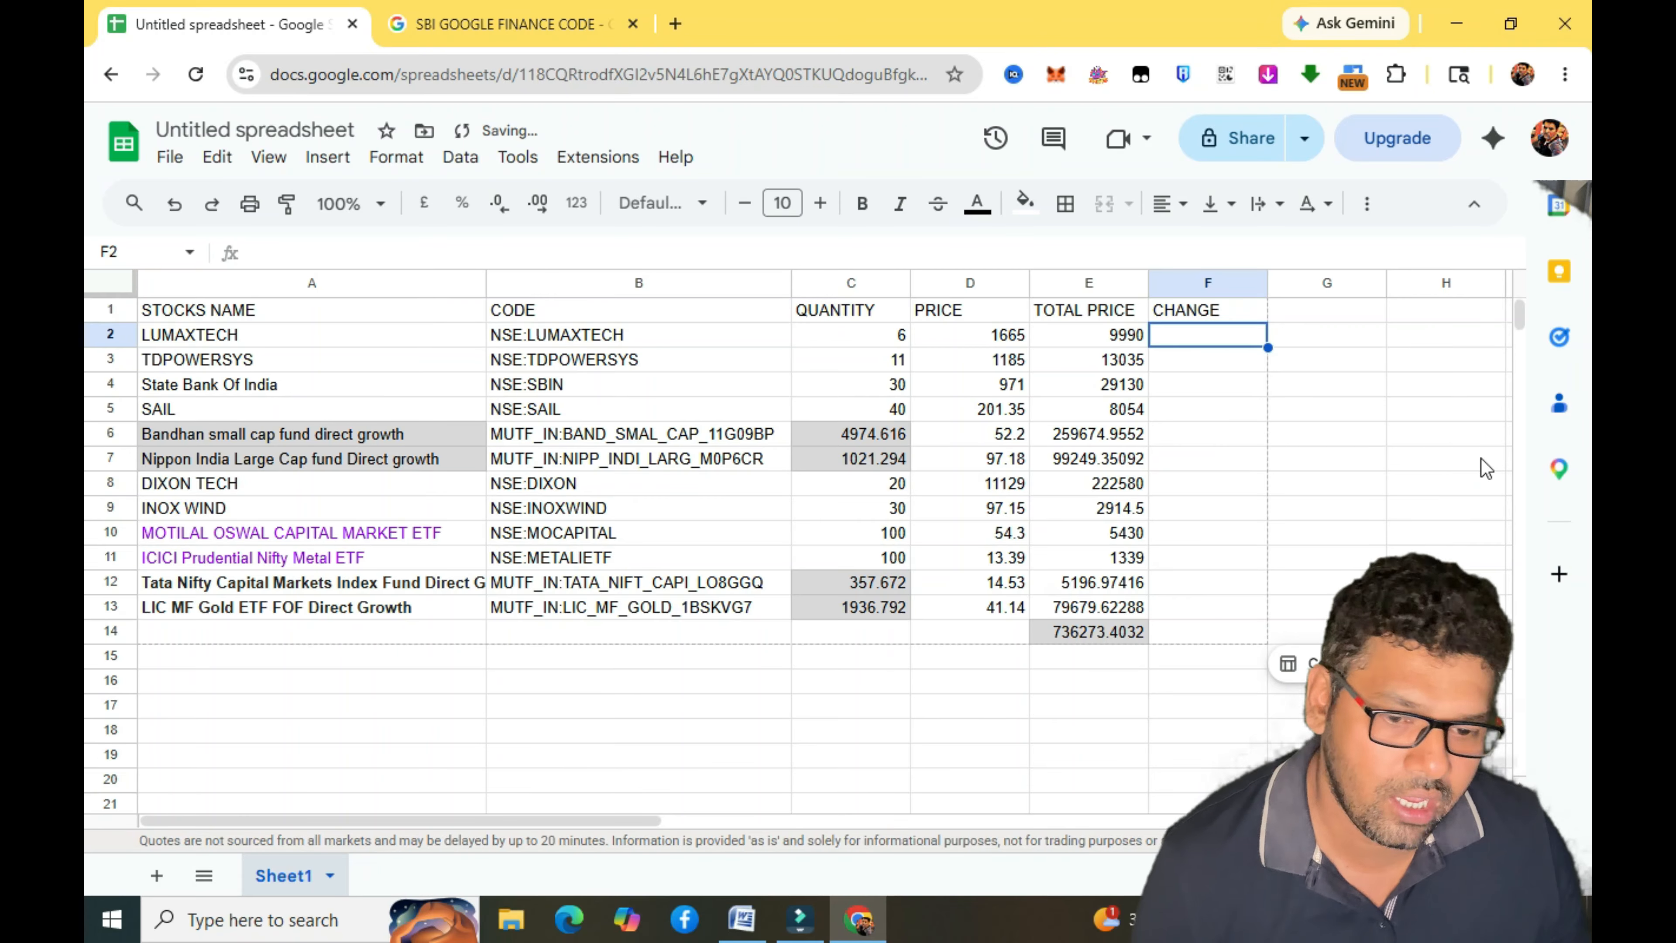
# Enter the formula =GOOGLEFINANCE(B2,"CHANGE") in the CHANGE cell F2 and fill it down through F13.
pyautogui.write('=GO')
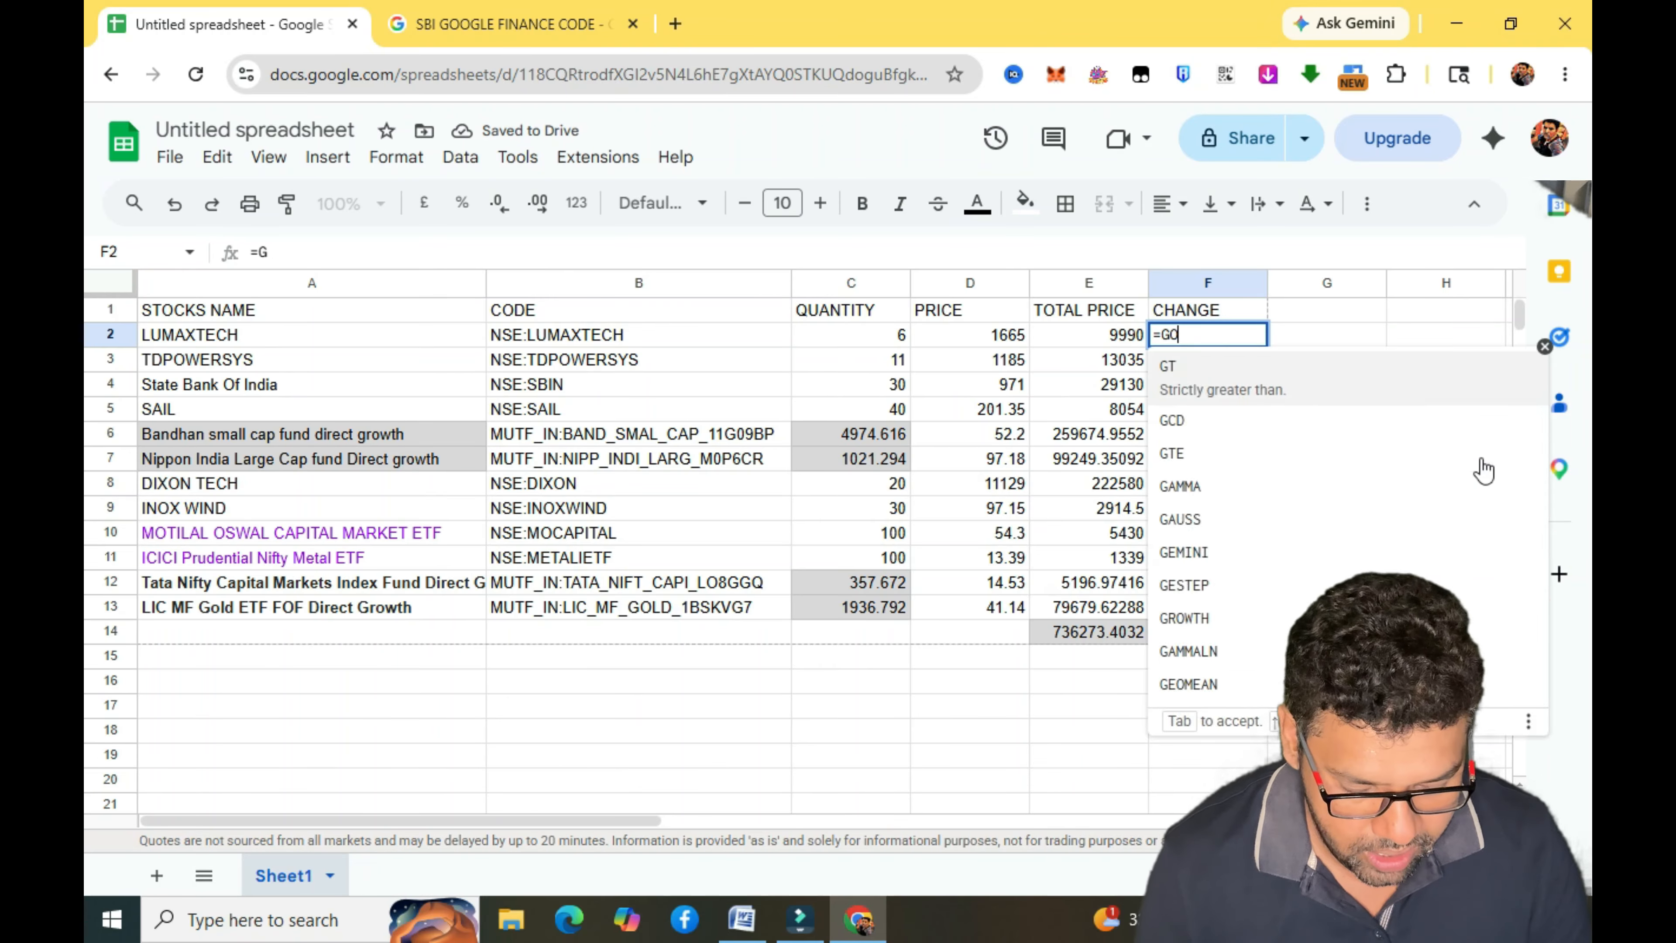
pyautogui.write('OGLEFI')
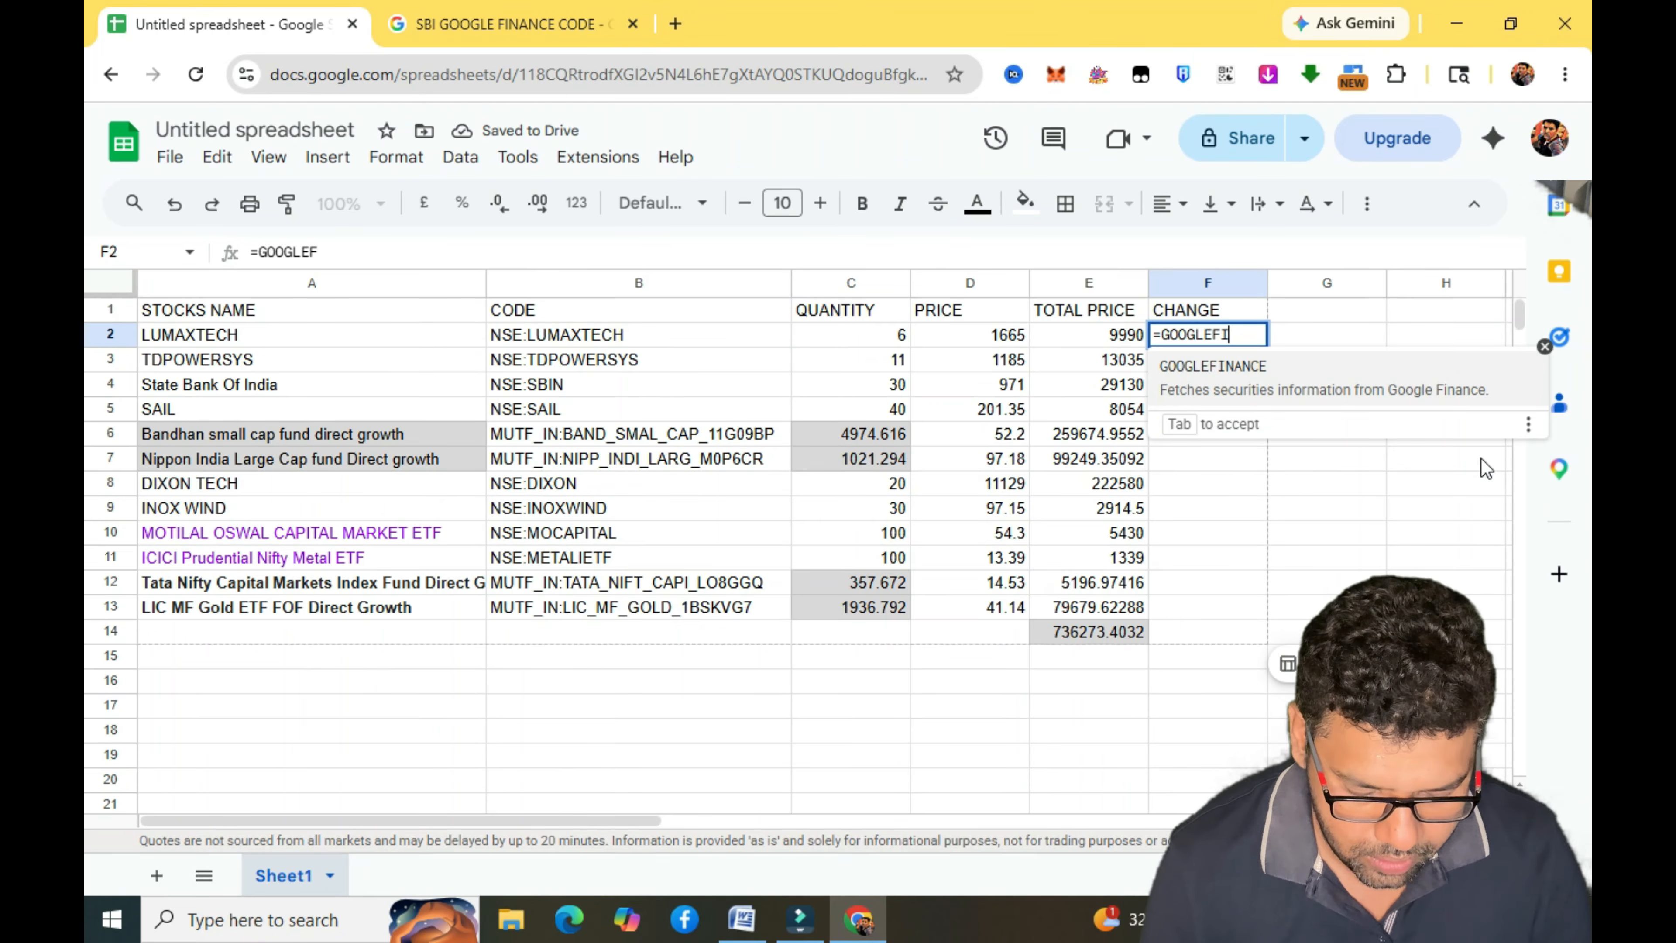
pyautogui.write('NANCE(')
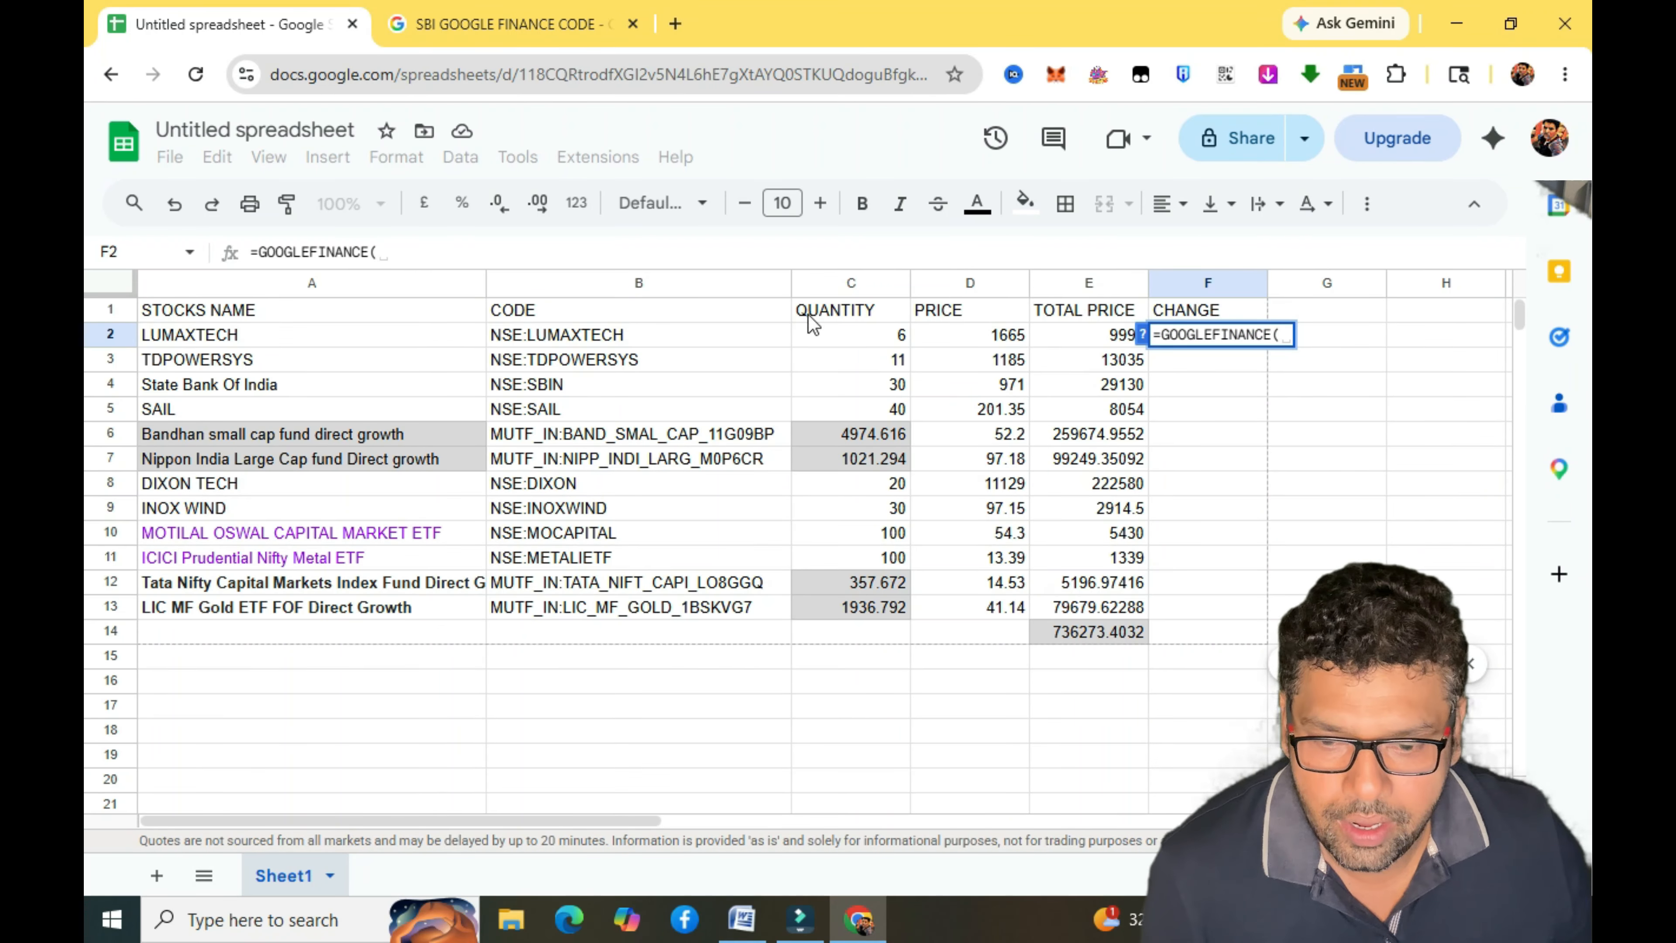
pyautogui.click(578, 333)
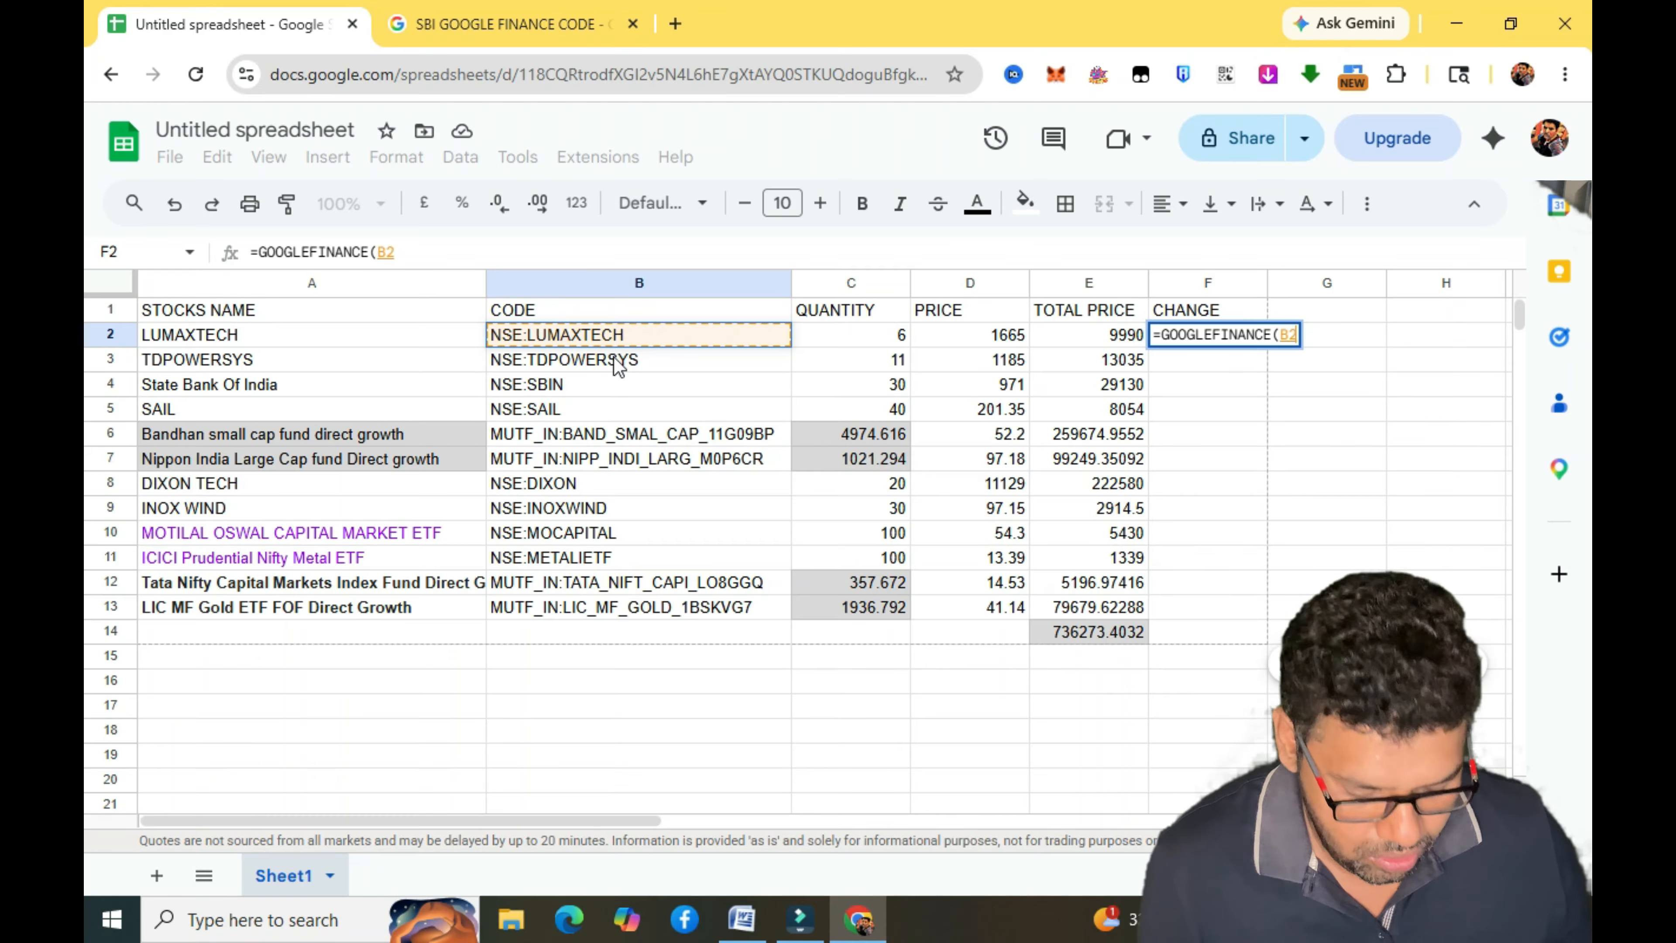
pyautogui.write(',"')
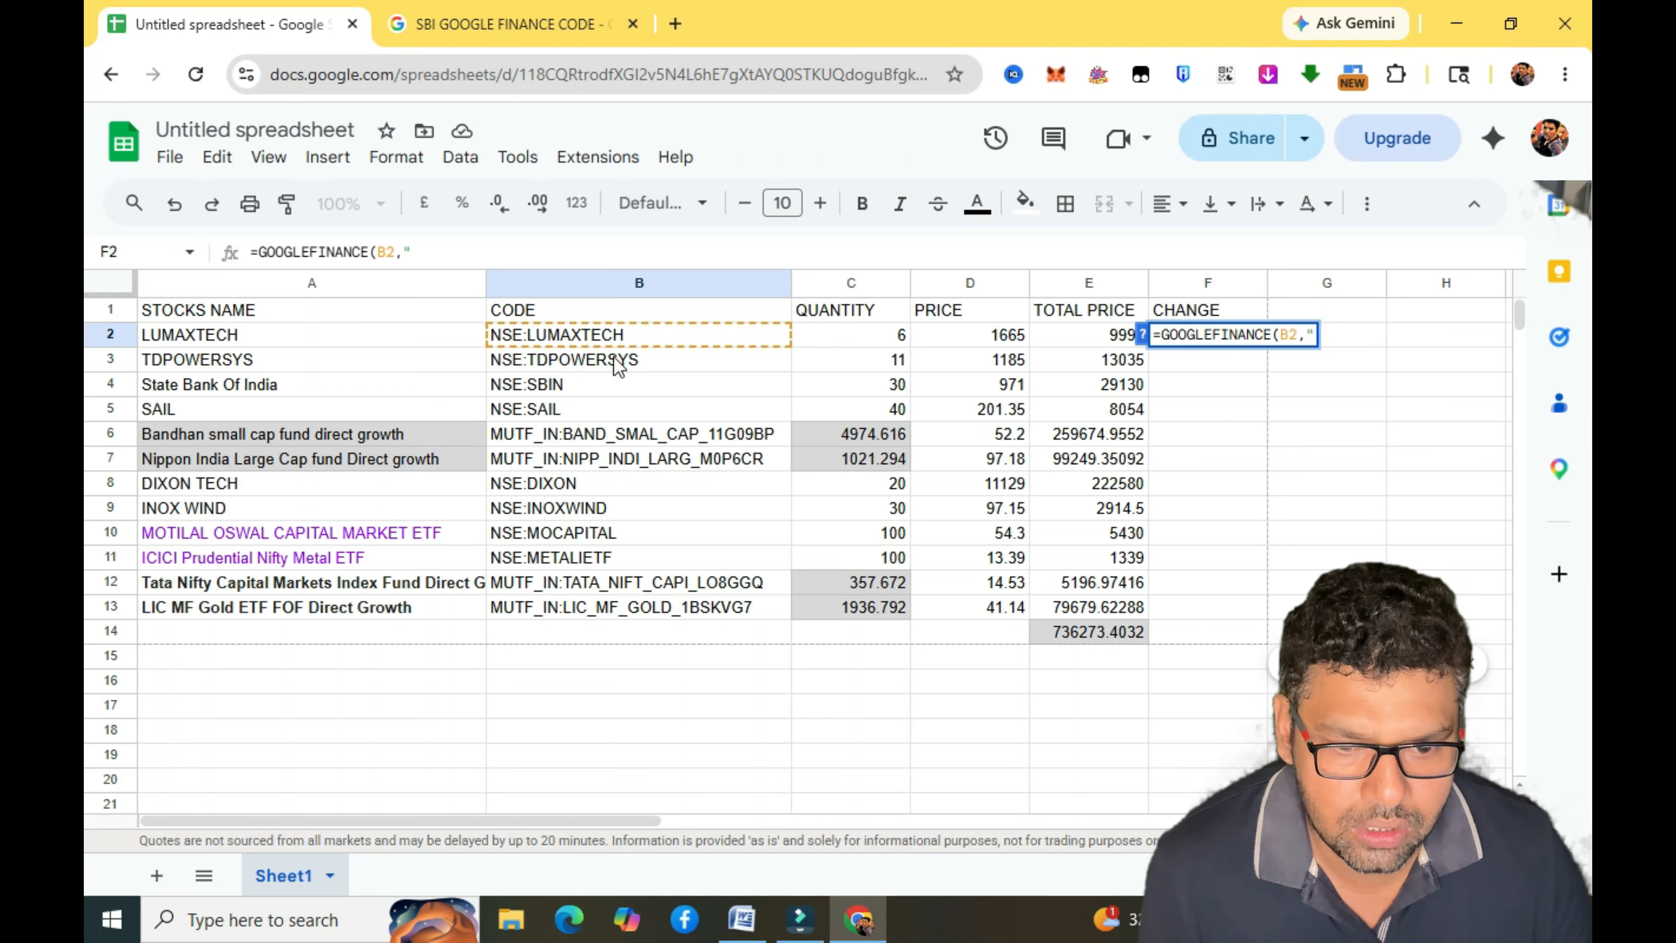
pyautogui.write('CHANGE')
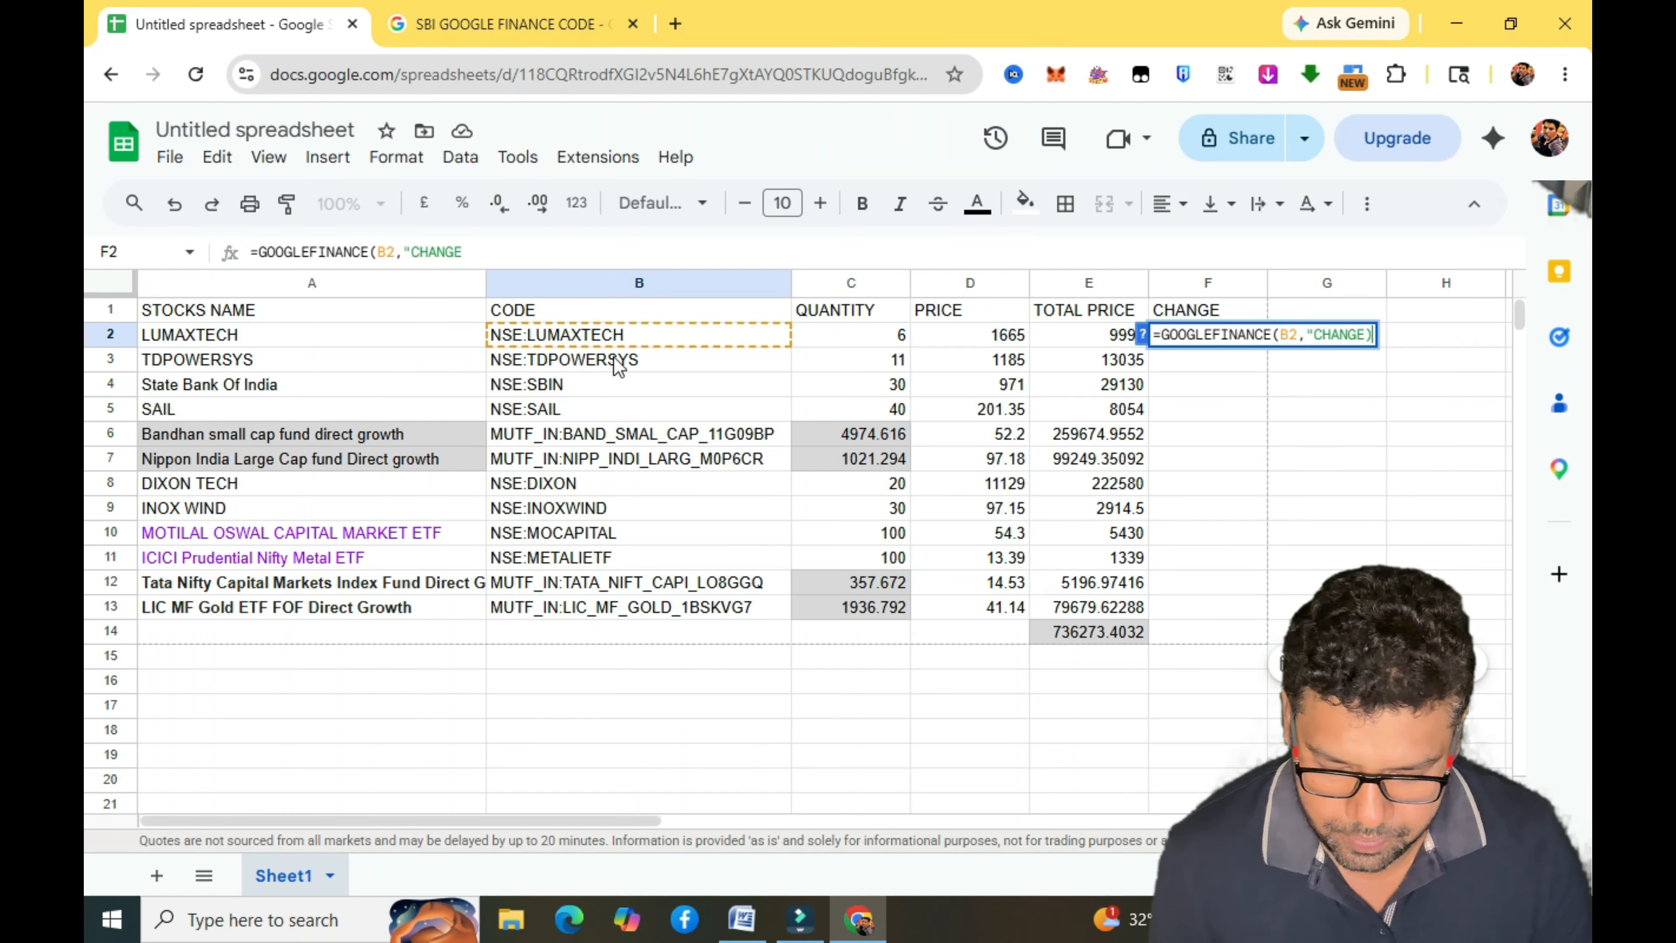
pyautogui.write(')')
pyautogui.press('BackSpace')
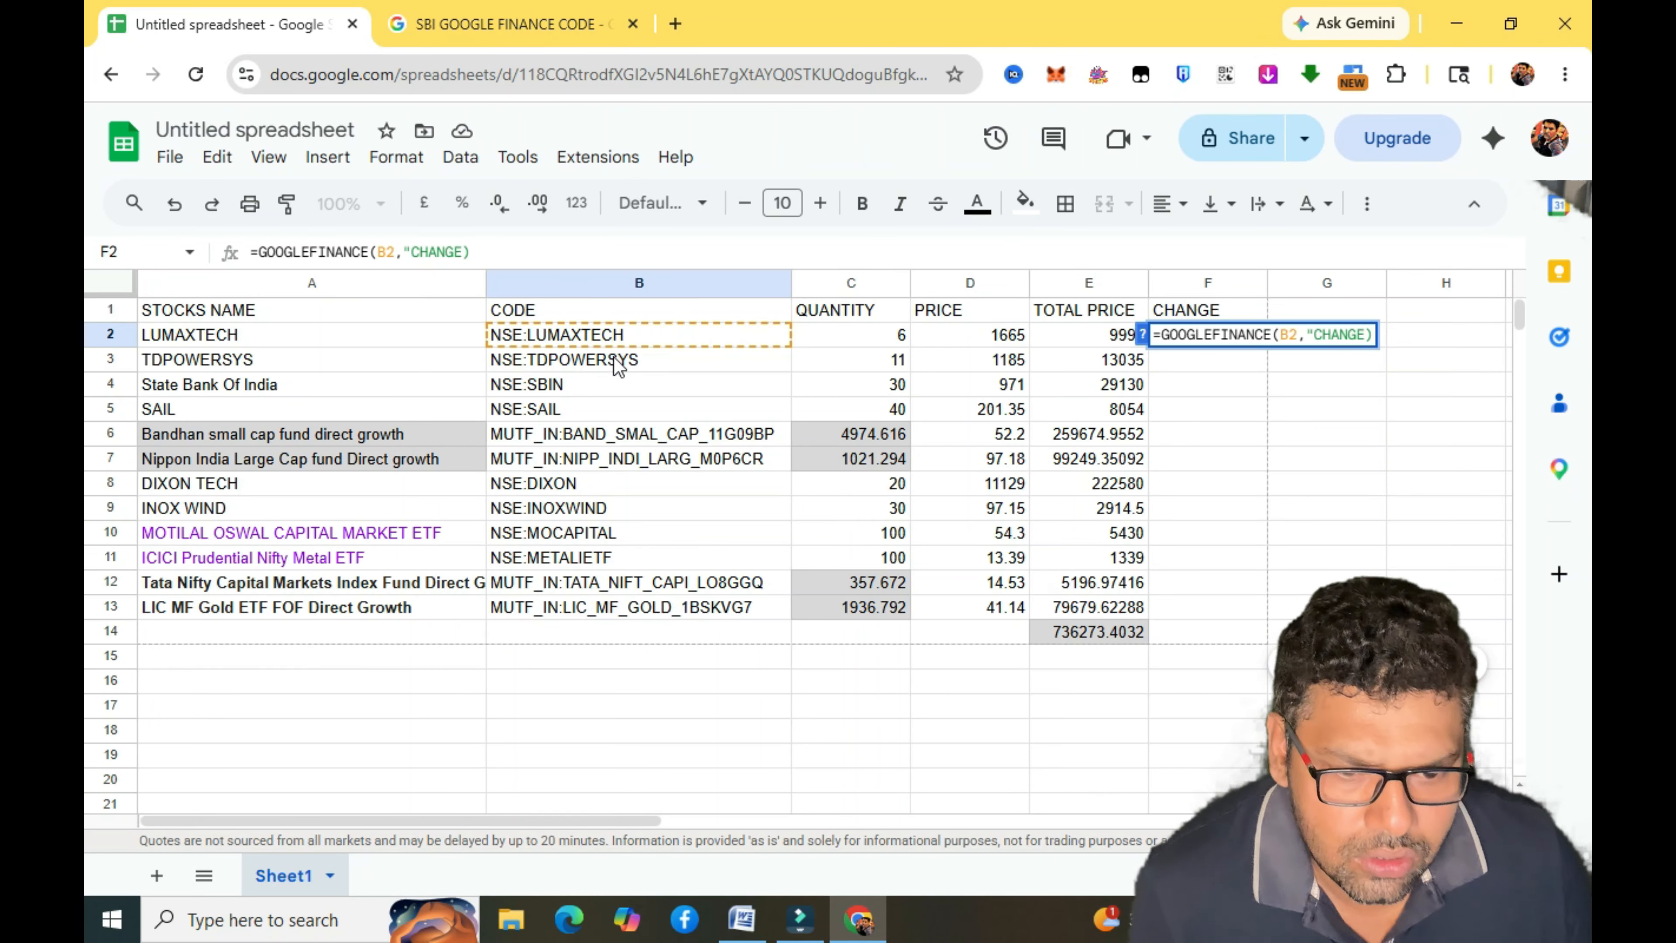
pyautogui.write('")')
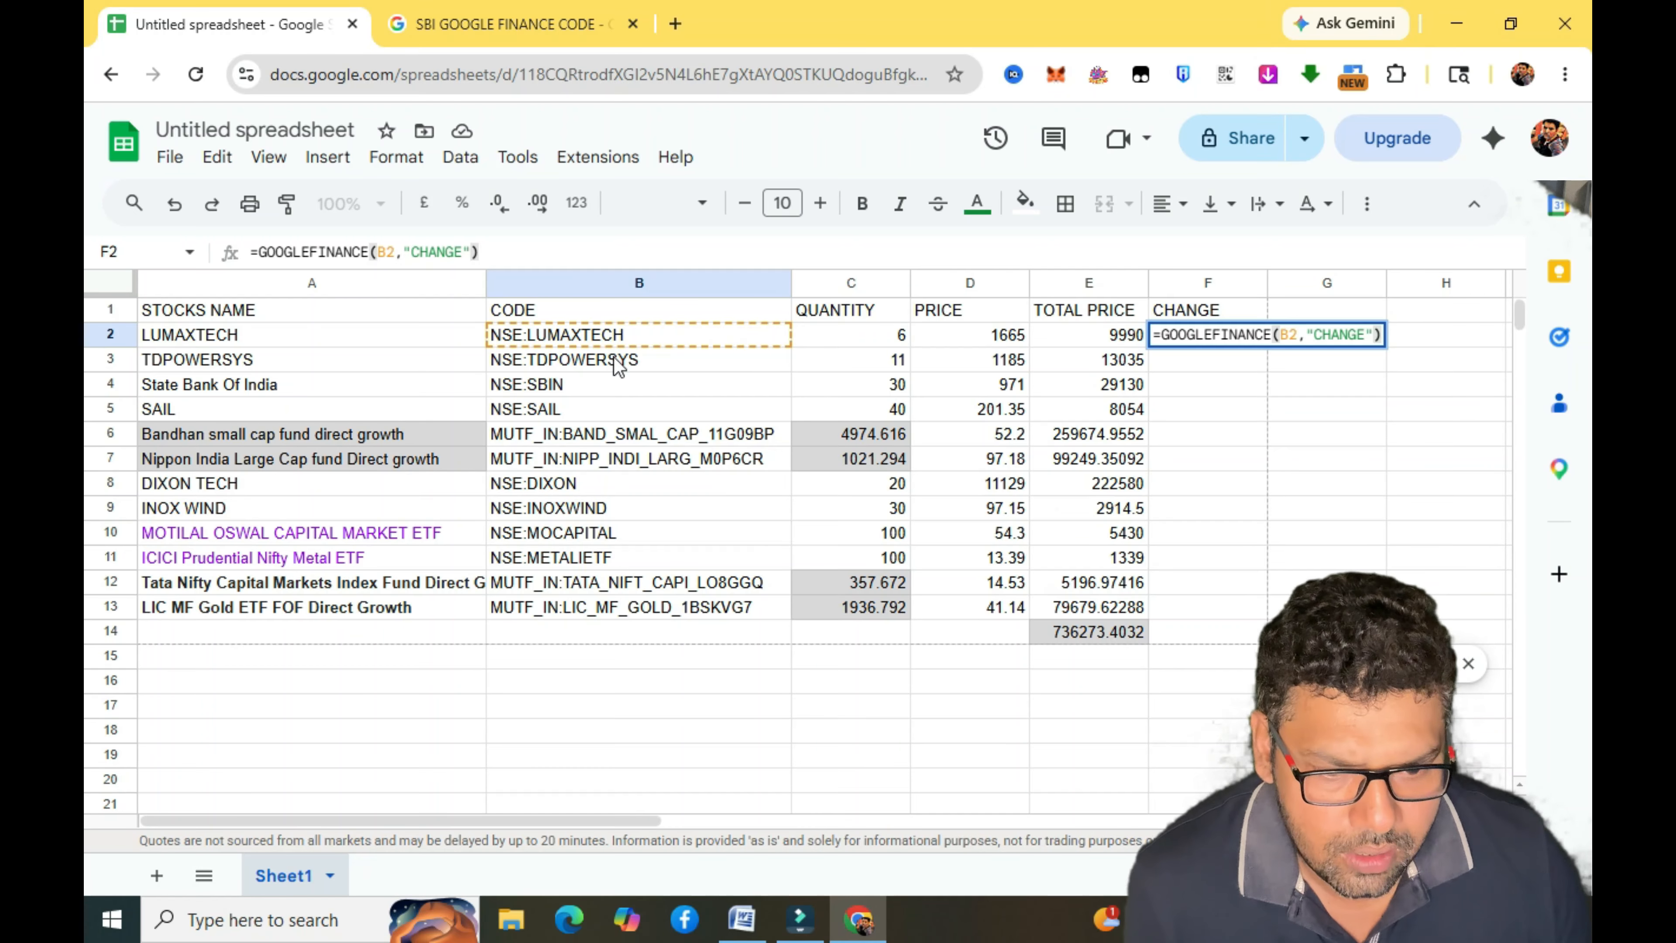
pyautogui.press('Return')
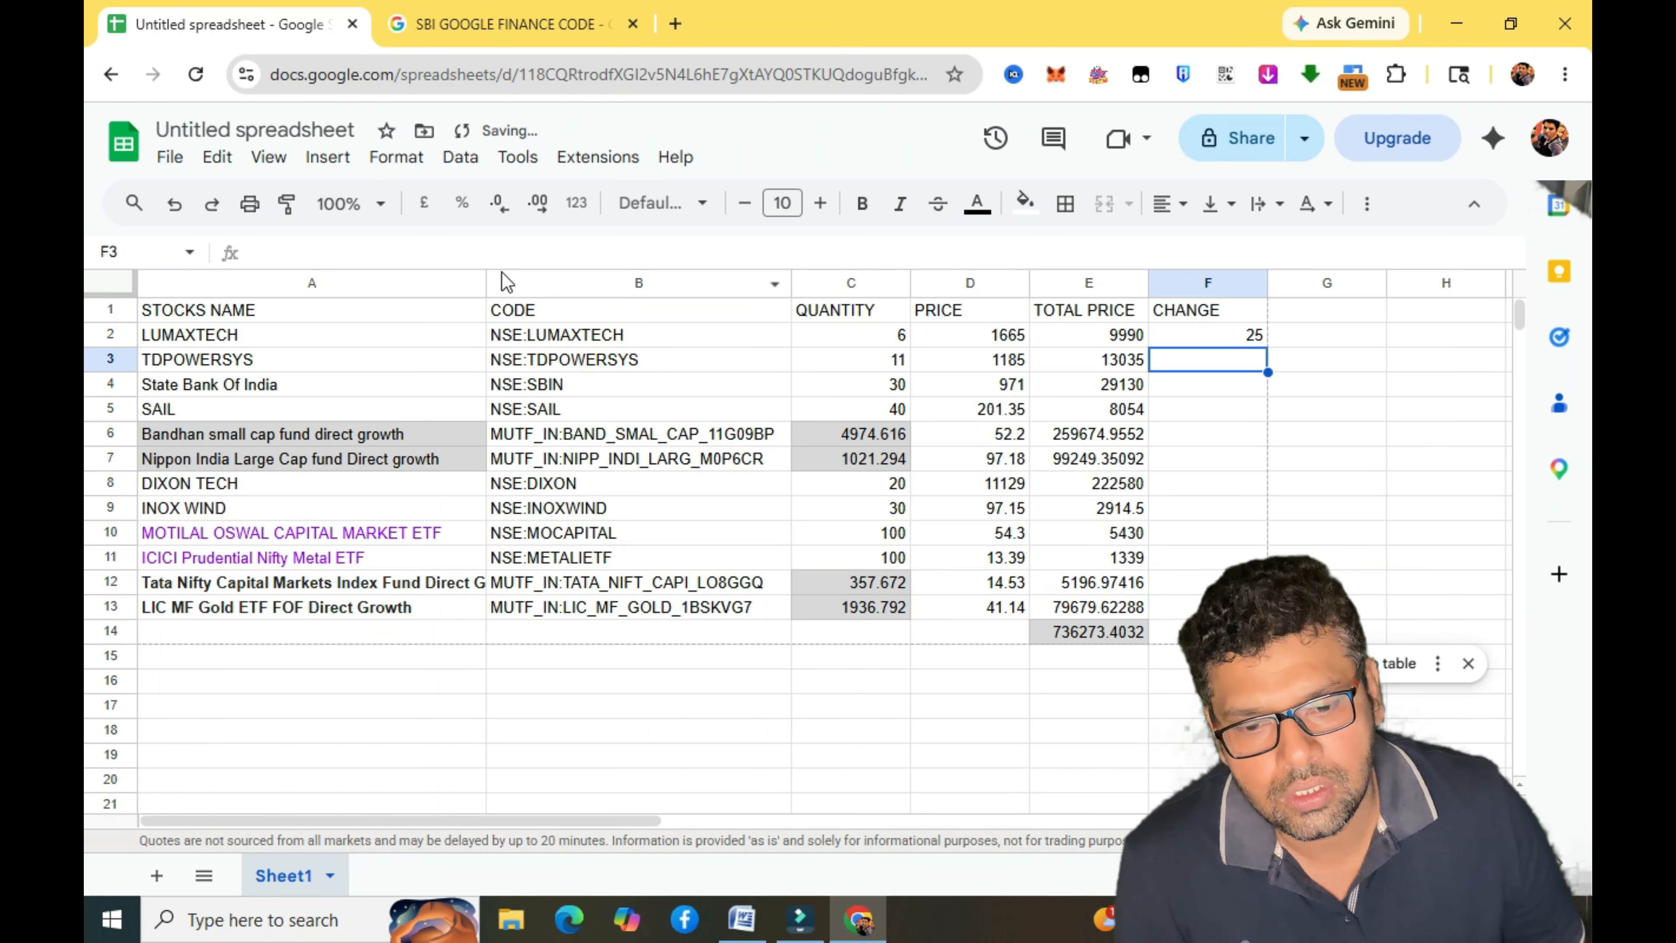
pyautogui.click(1213, 326)
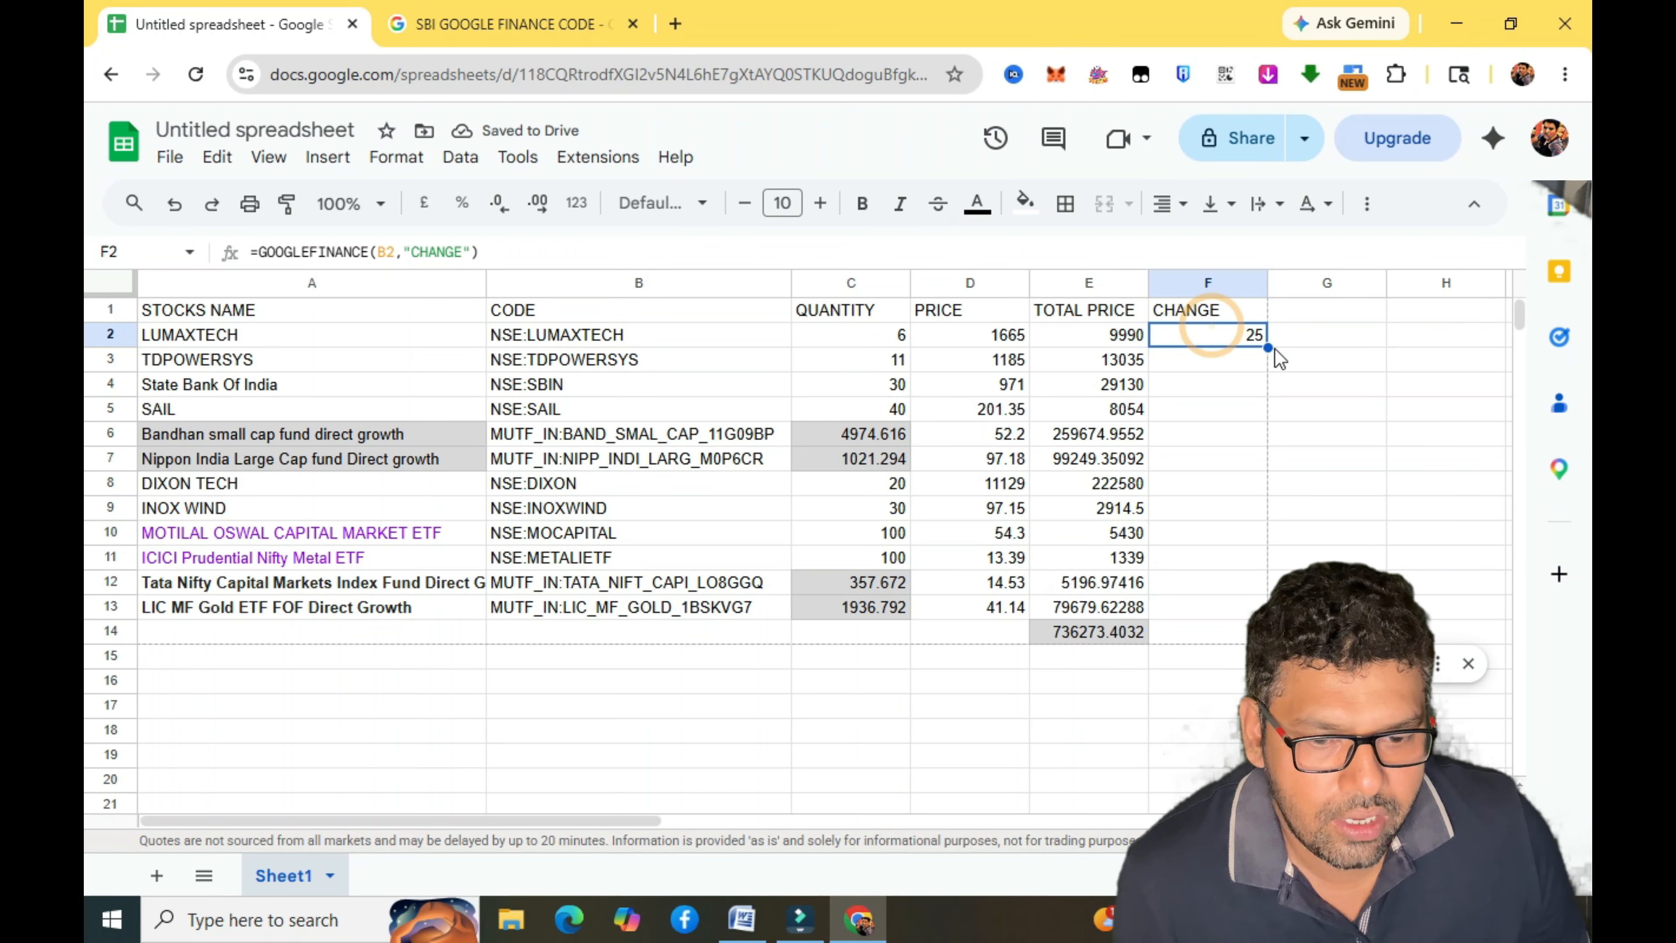
pyautogui.moveTo(1270, 347); pyautogui.dragTo(1254, 613)
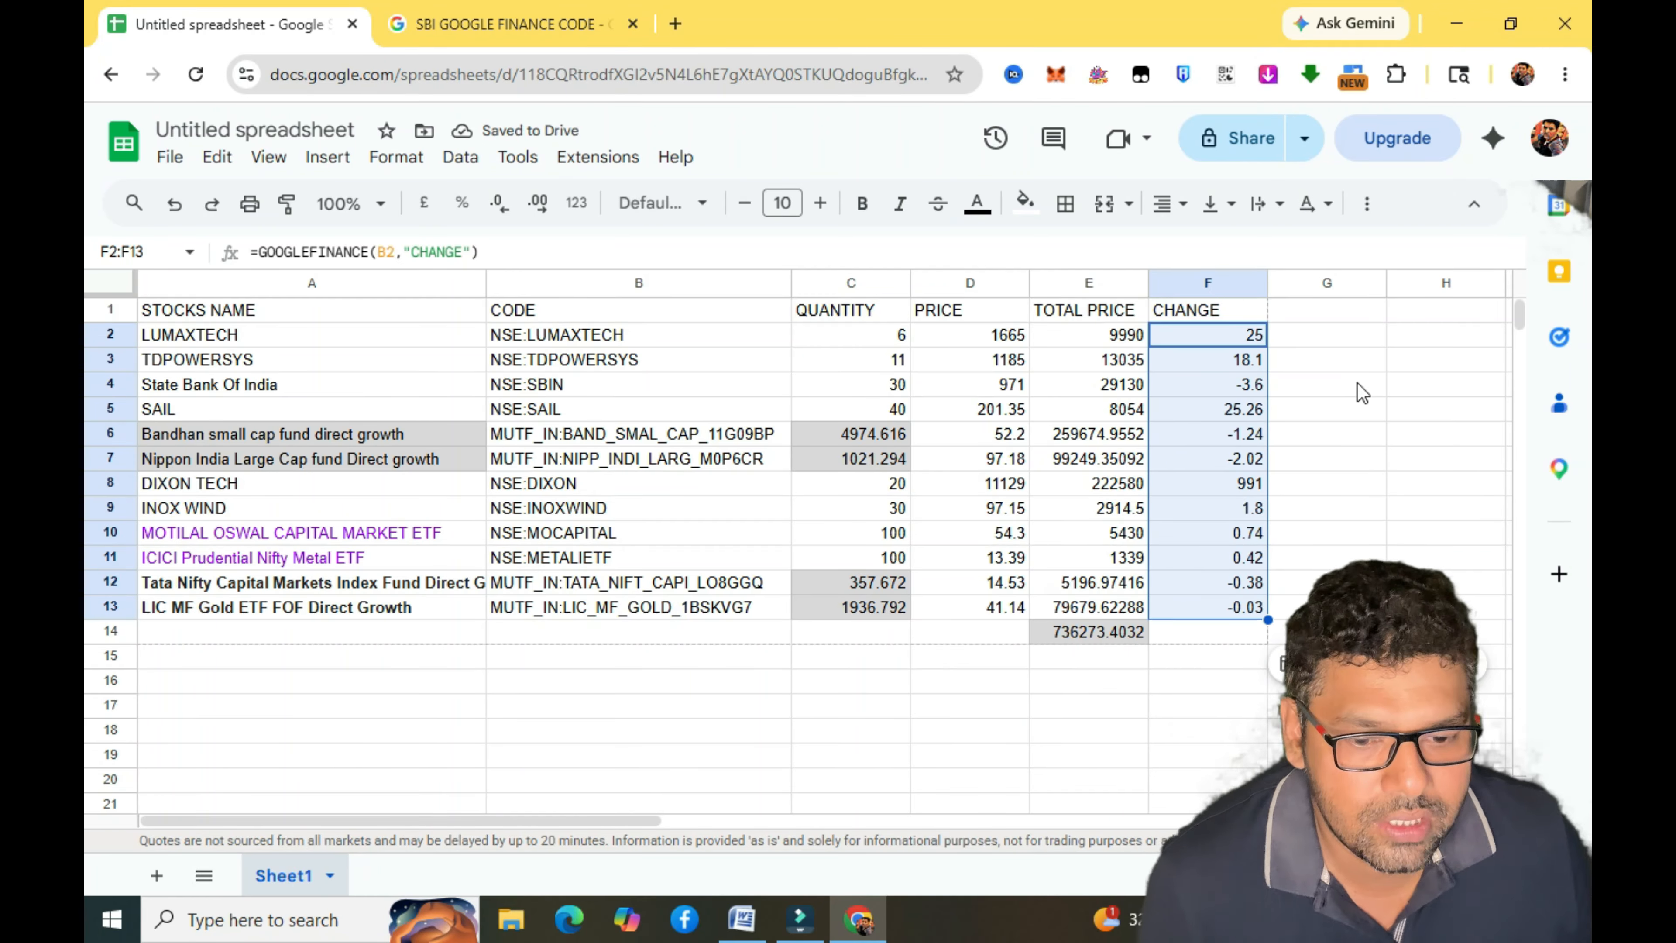
# Add the column header PERCENTAGE in cell G1.
pyautogui.click(1326, 311)
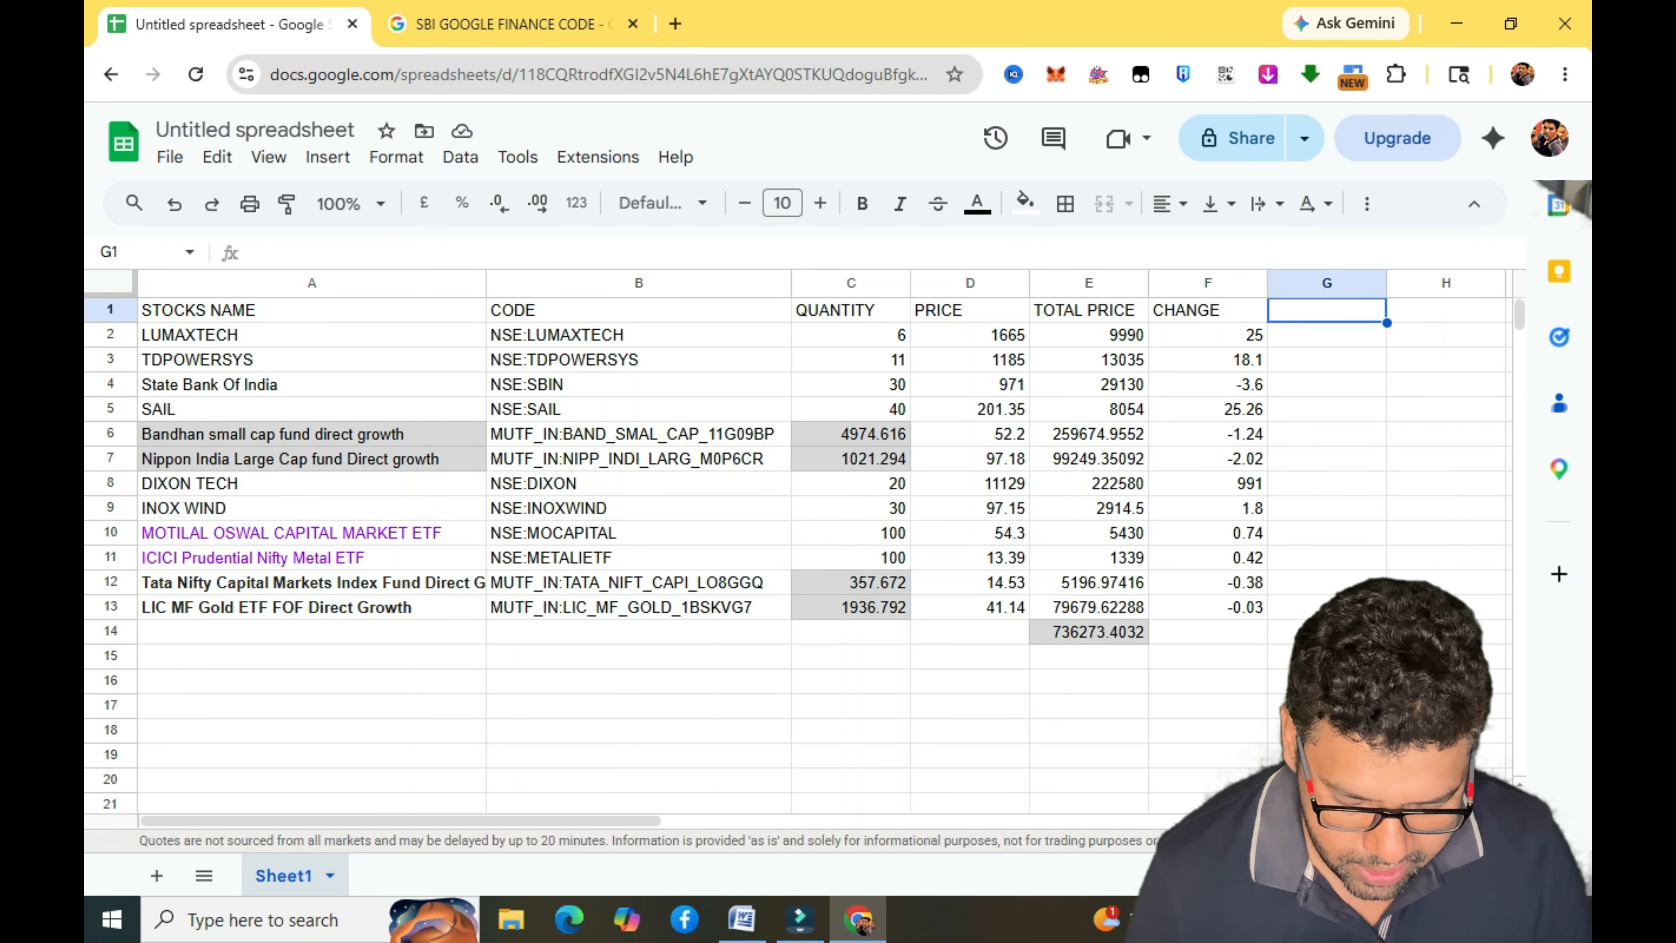
pyautogui.write('PER')
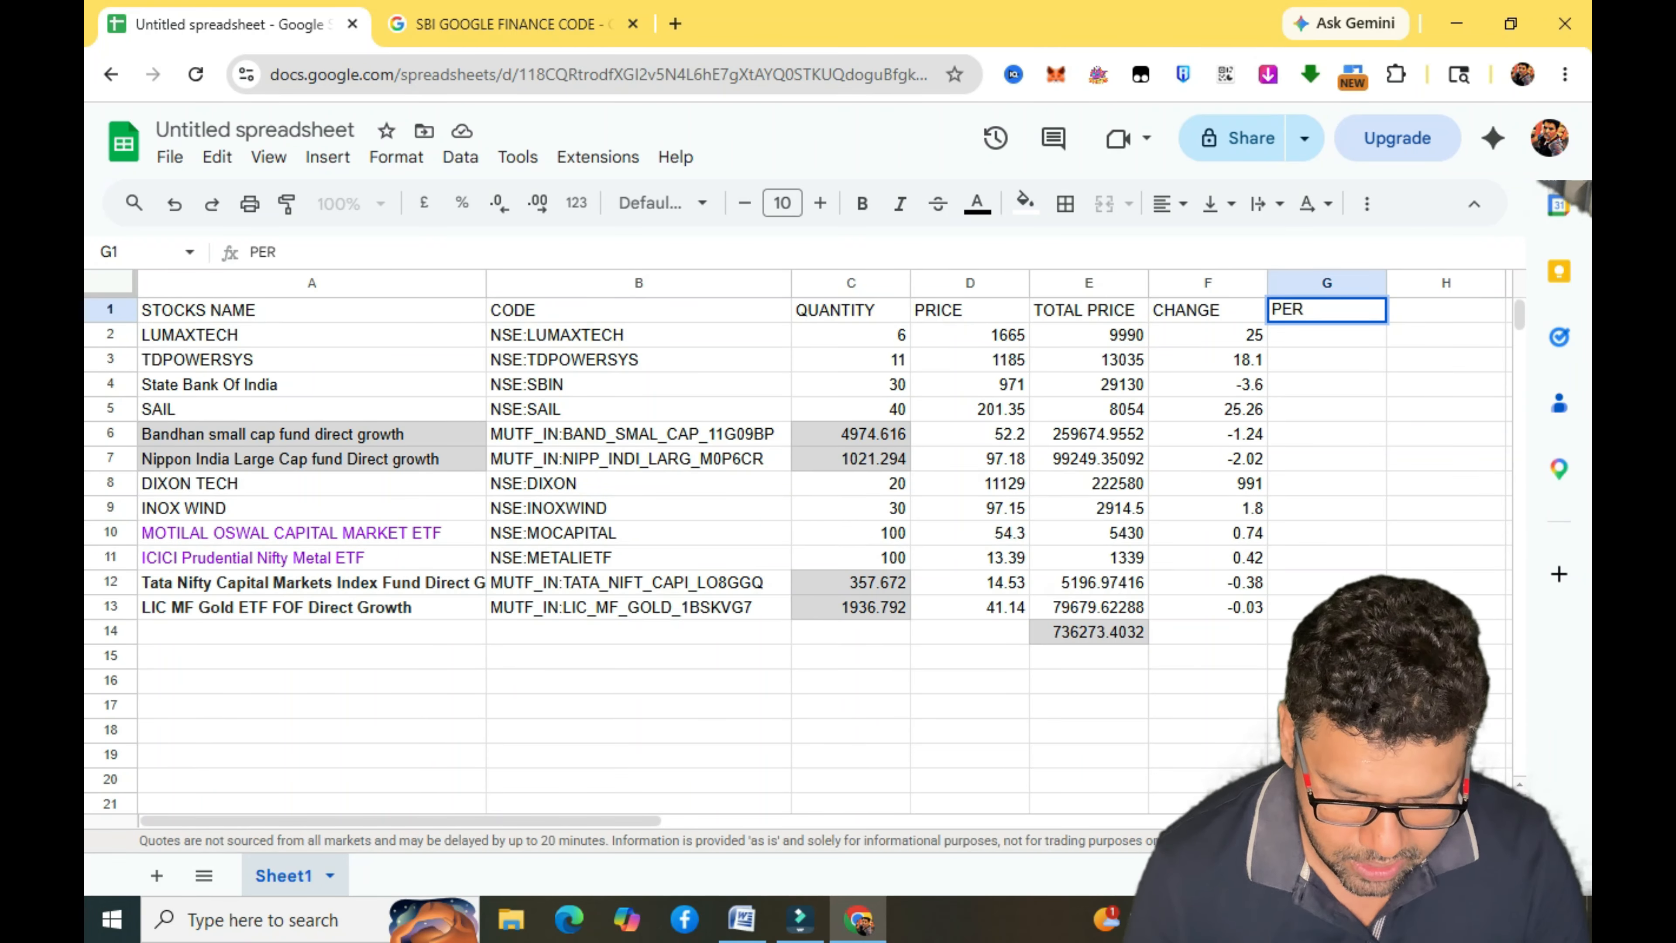
pyautogui.write('CENTAGE')
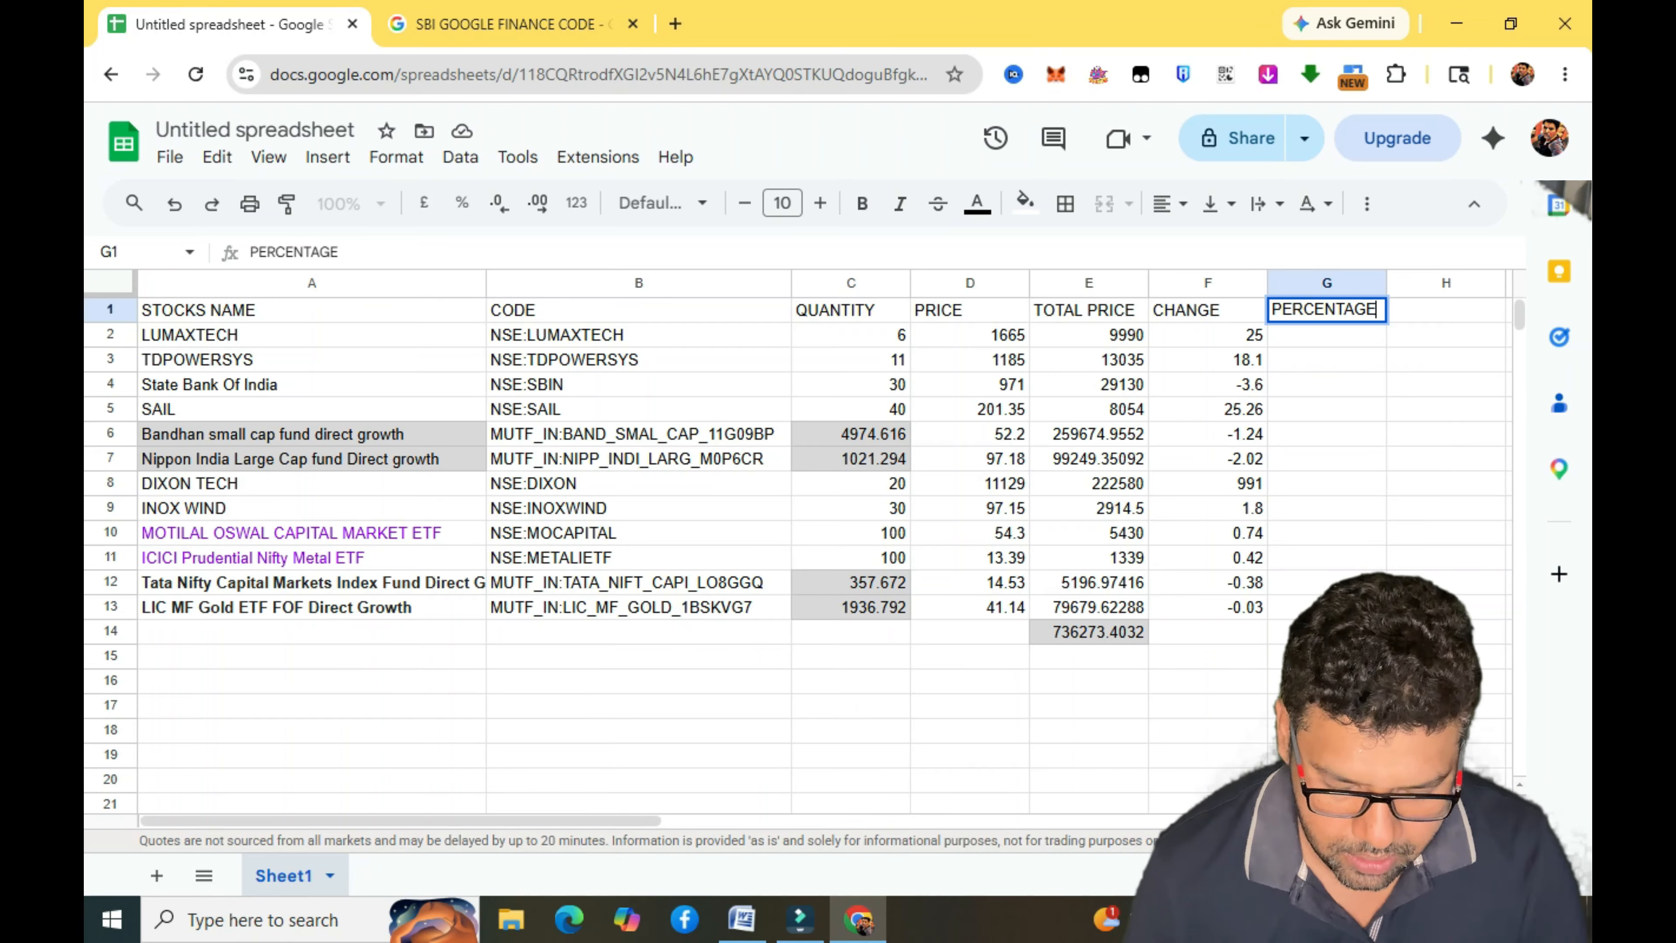
pyautogui.press('Return')
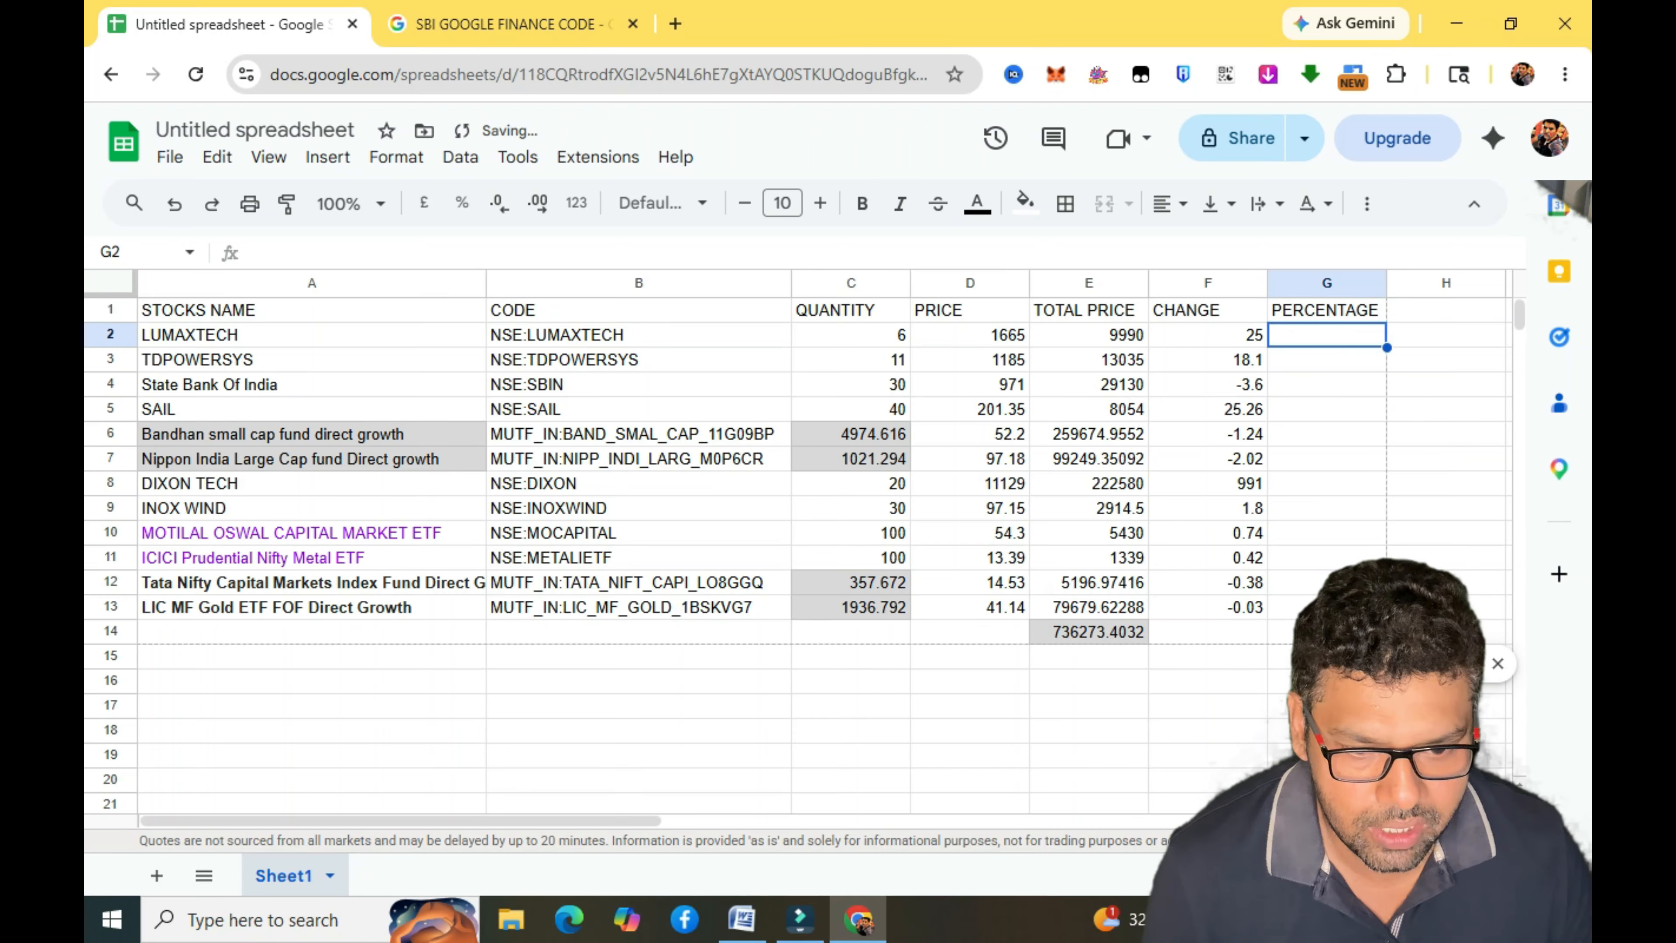
# Enter the formula =GOOGLEFINANCE(B2,"CHANGEPCT") in the PERCENTAGE cell G2 and fill it down through G13.
pyautogui.write('=G')
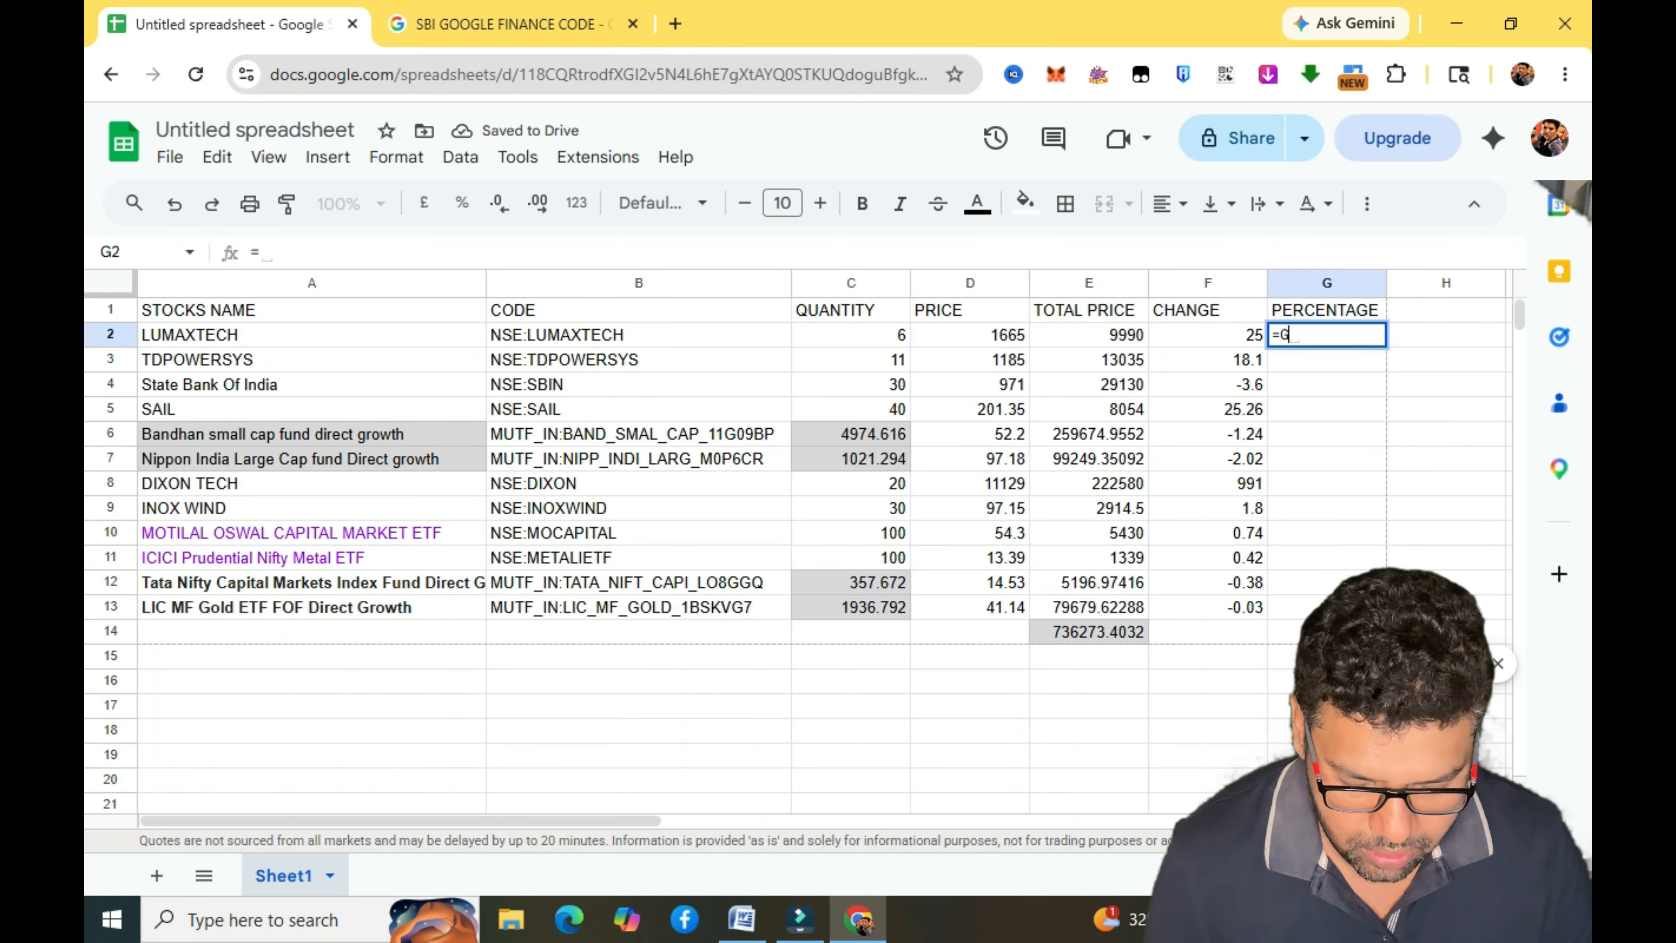
pyautogui.write('OOGLE')
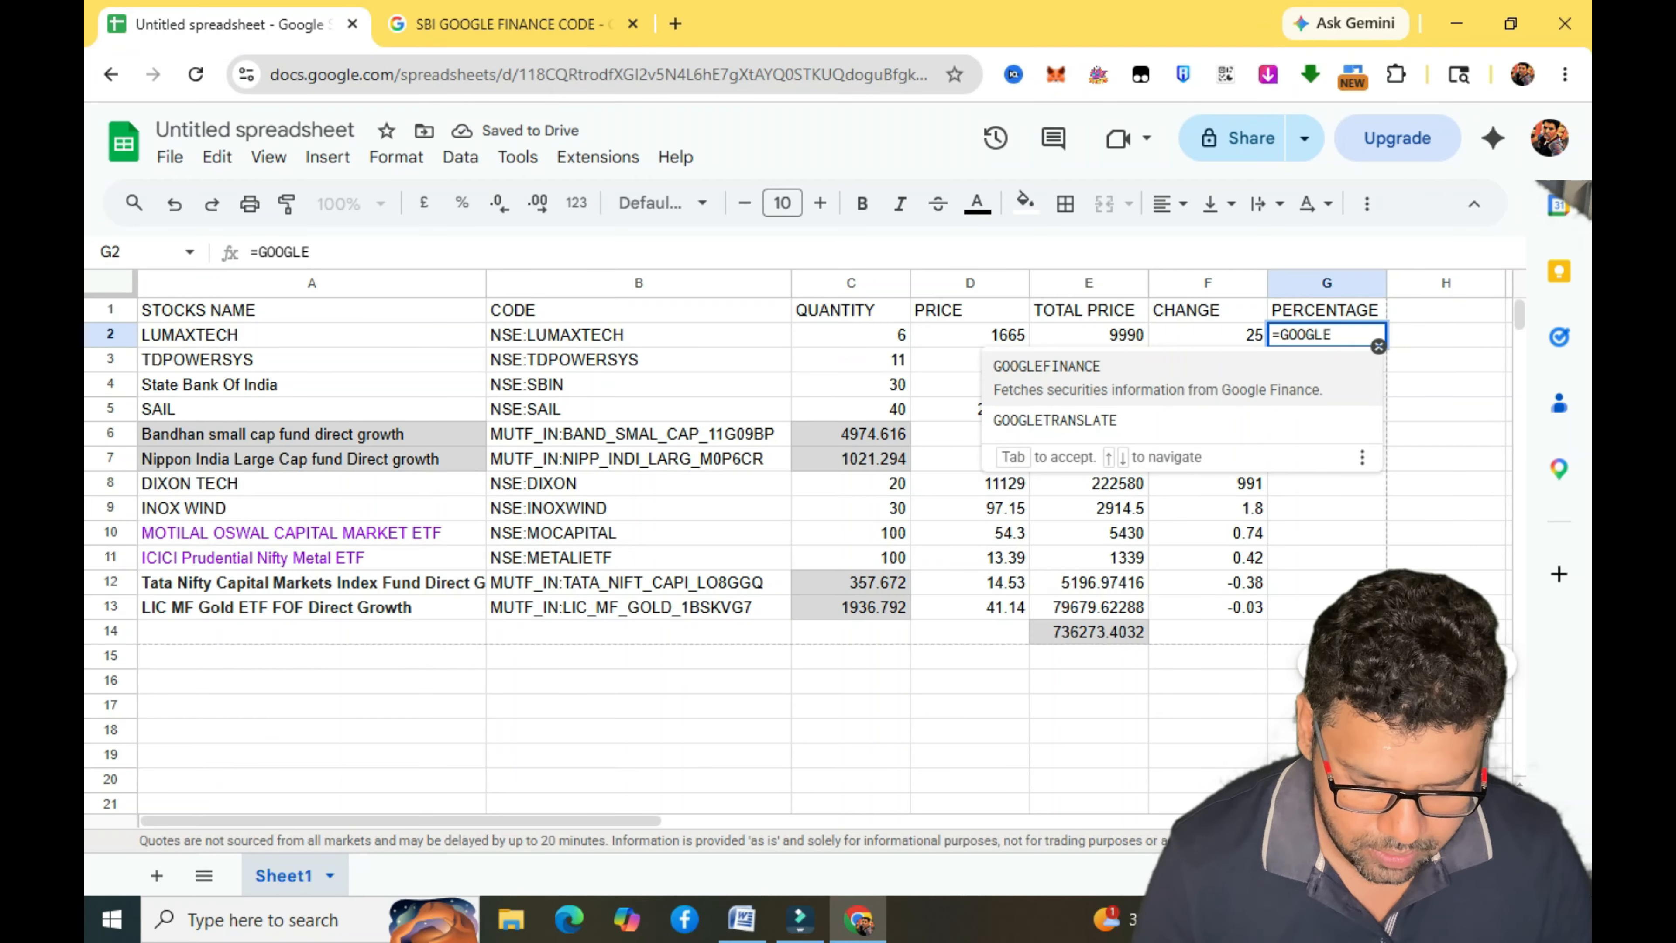
pyautogui.write('FINAN')
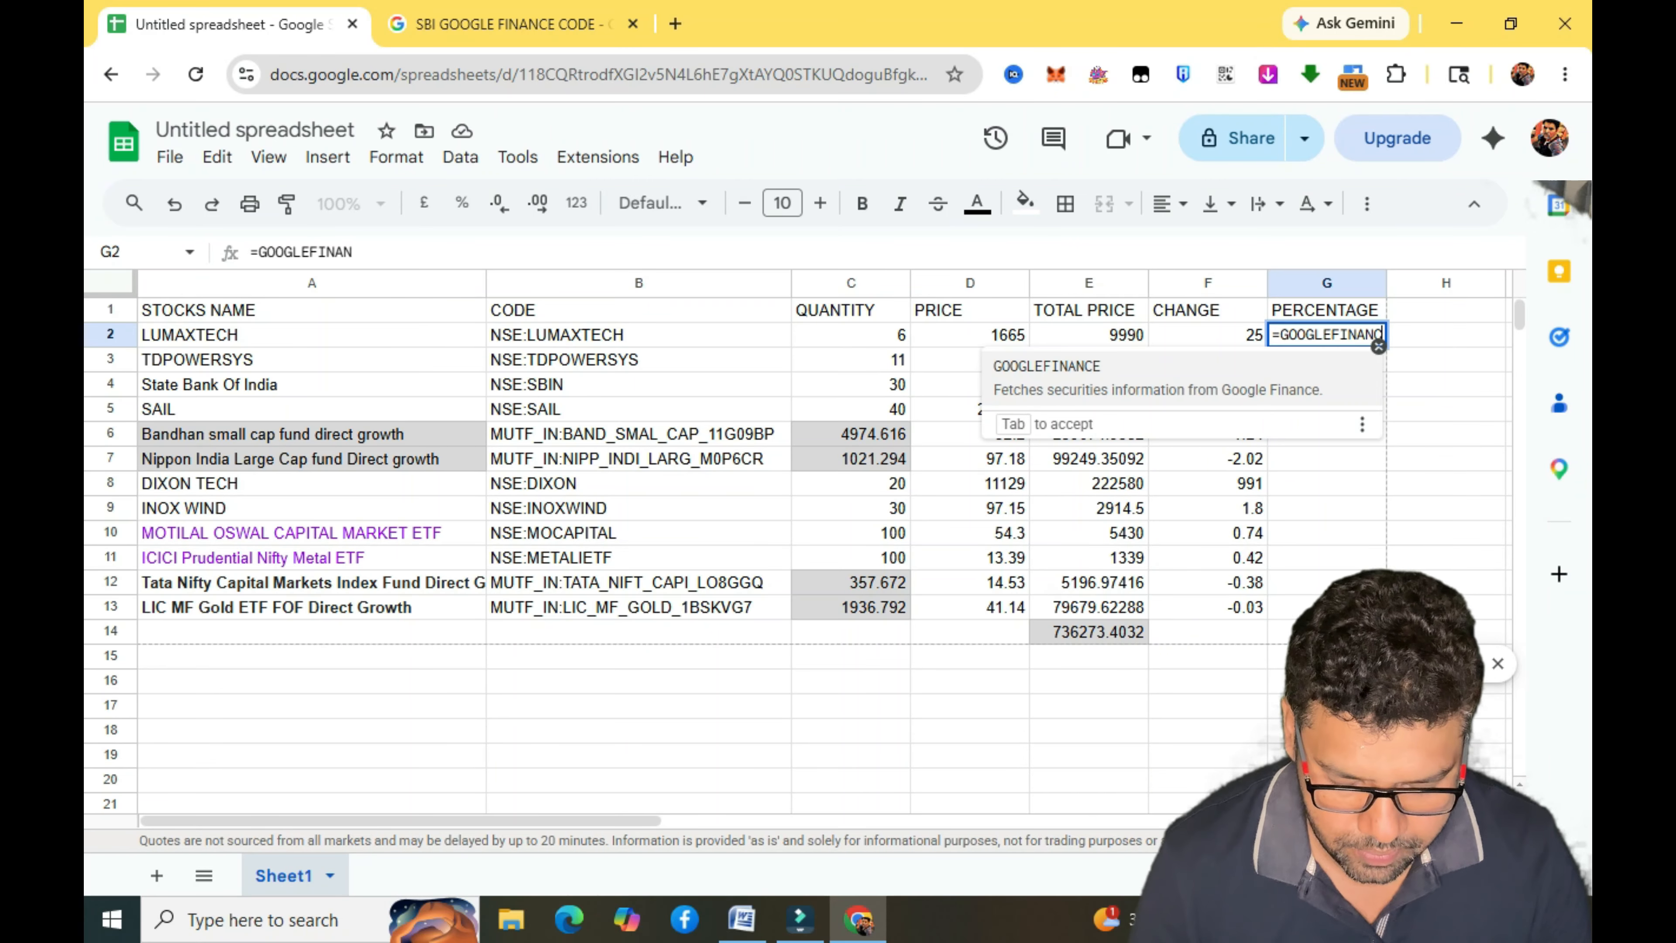
pyautogui.write('CE(')
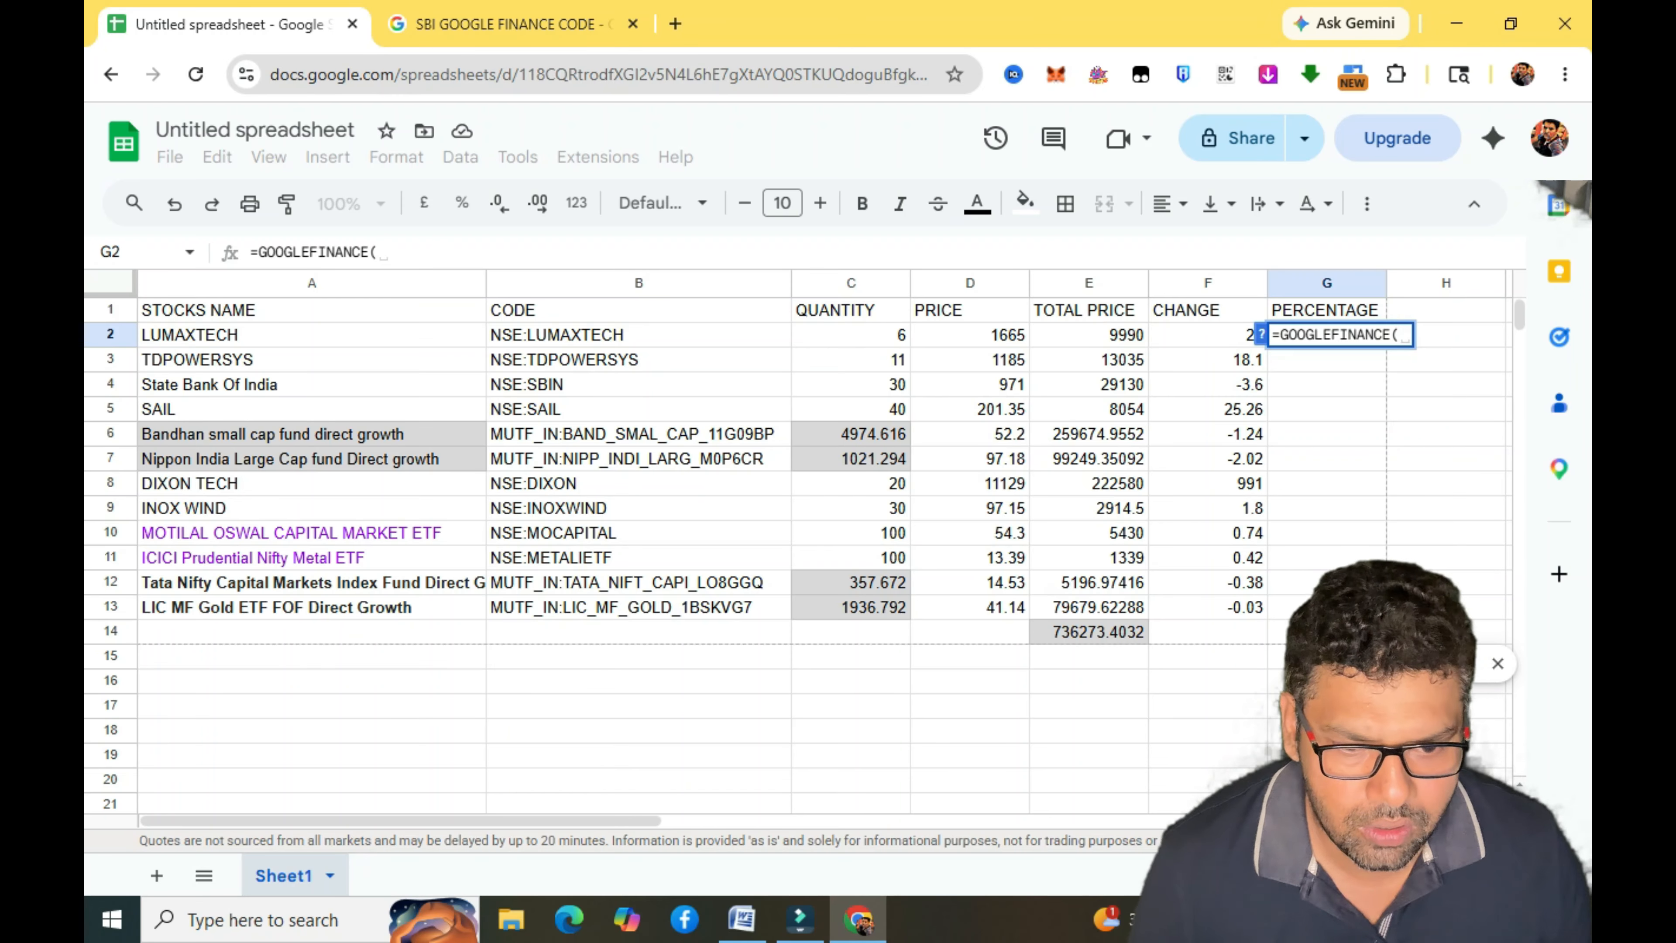
pyautogui.click(568, 336)
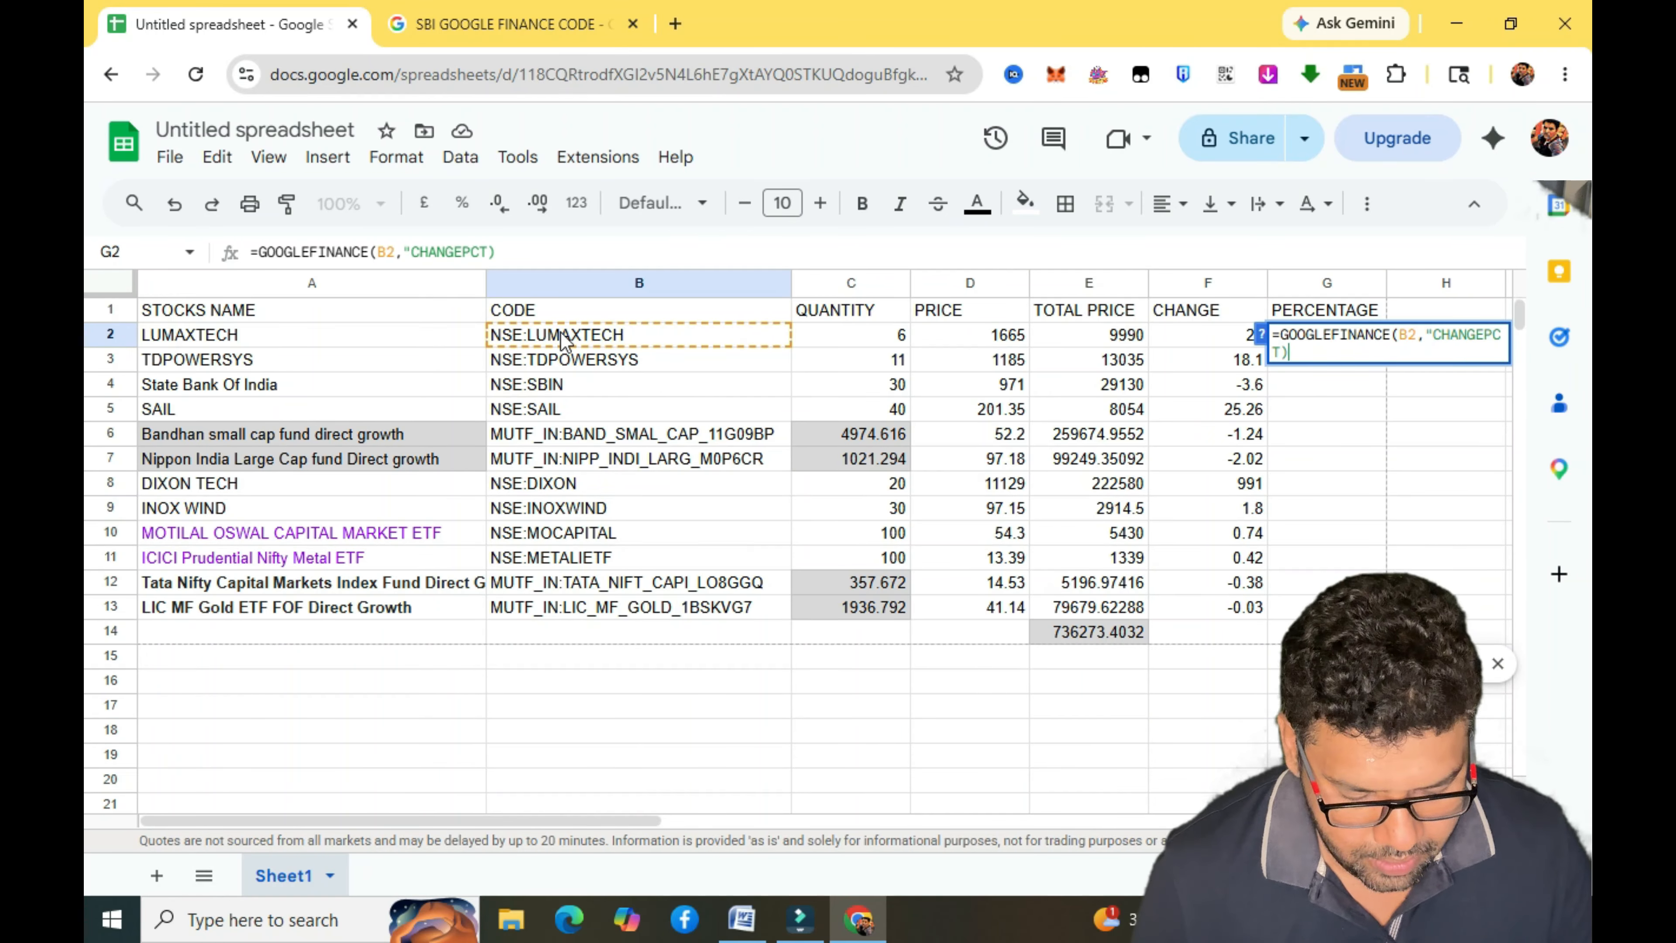
pyautogui.press('BackSpace')
pyautogui.write('"')
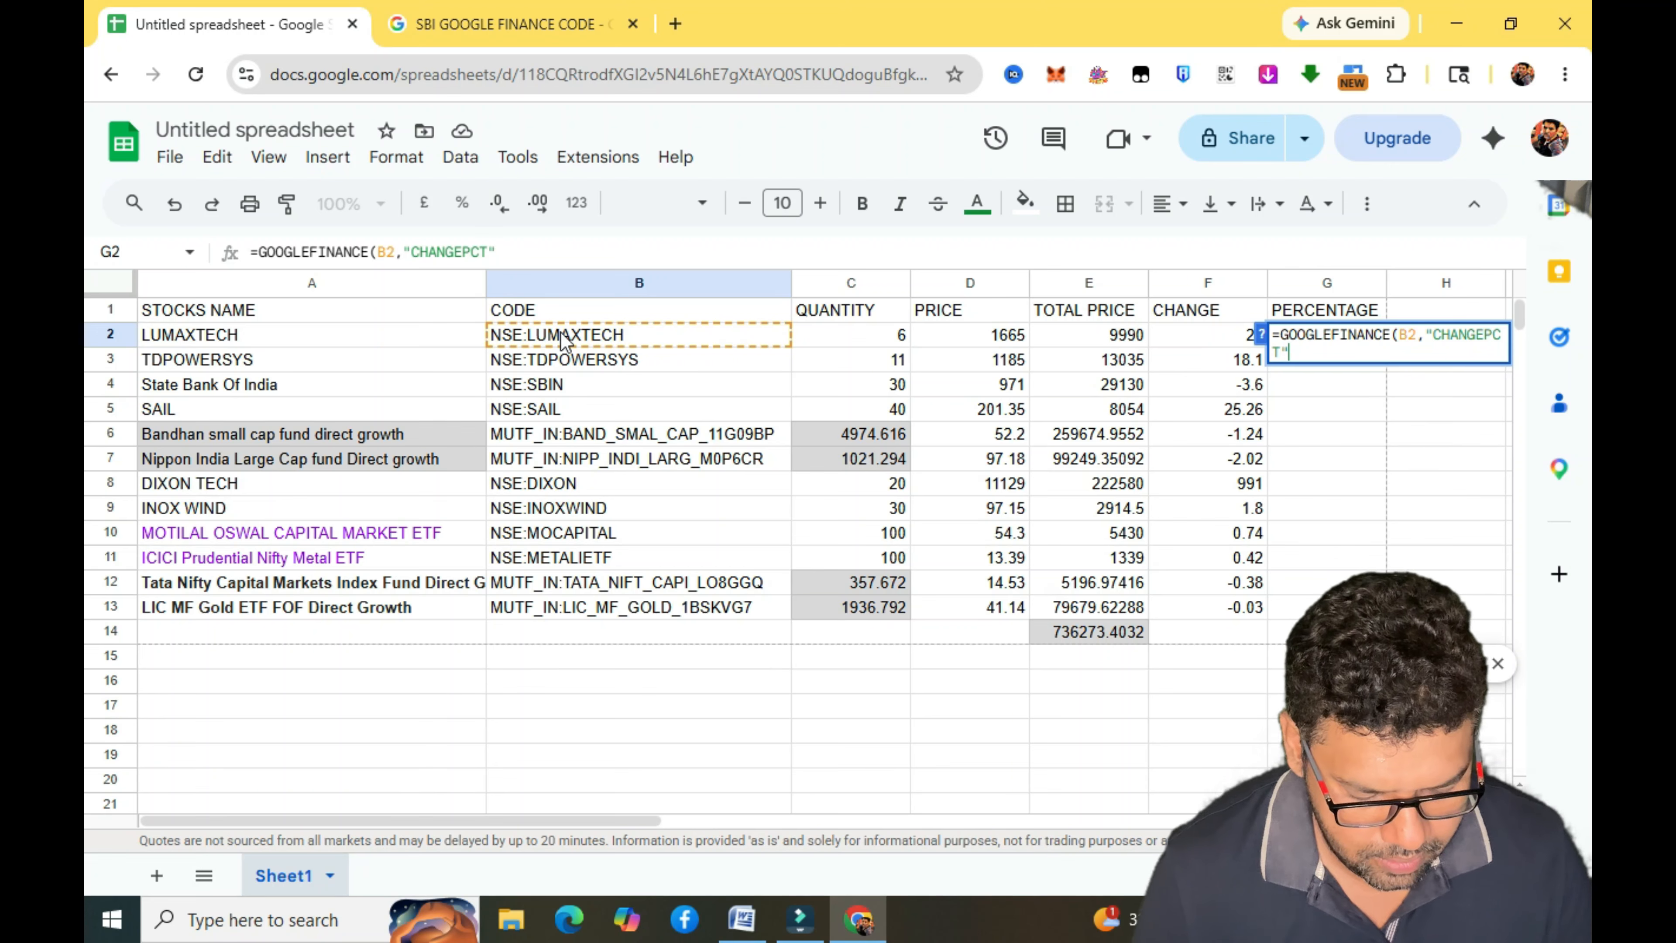
pyautogui.press('Return')
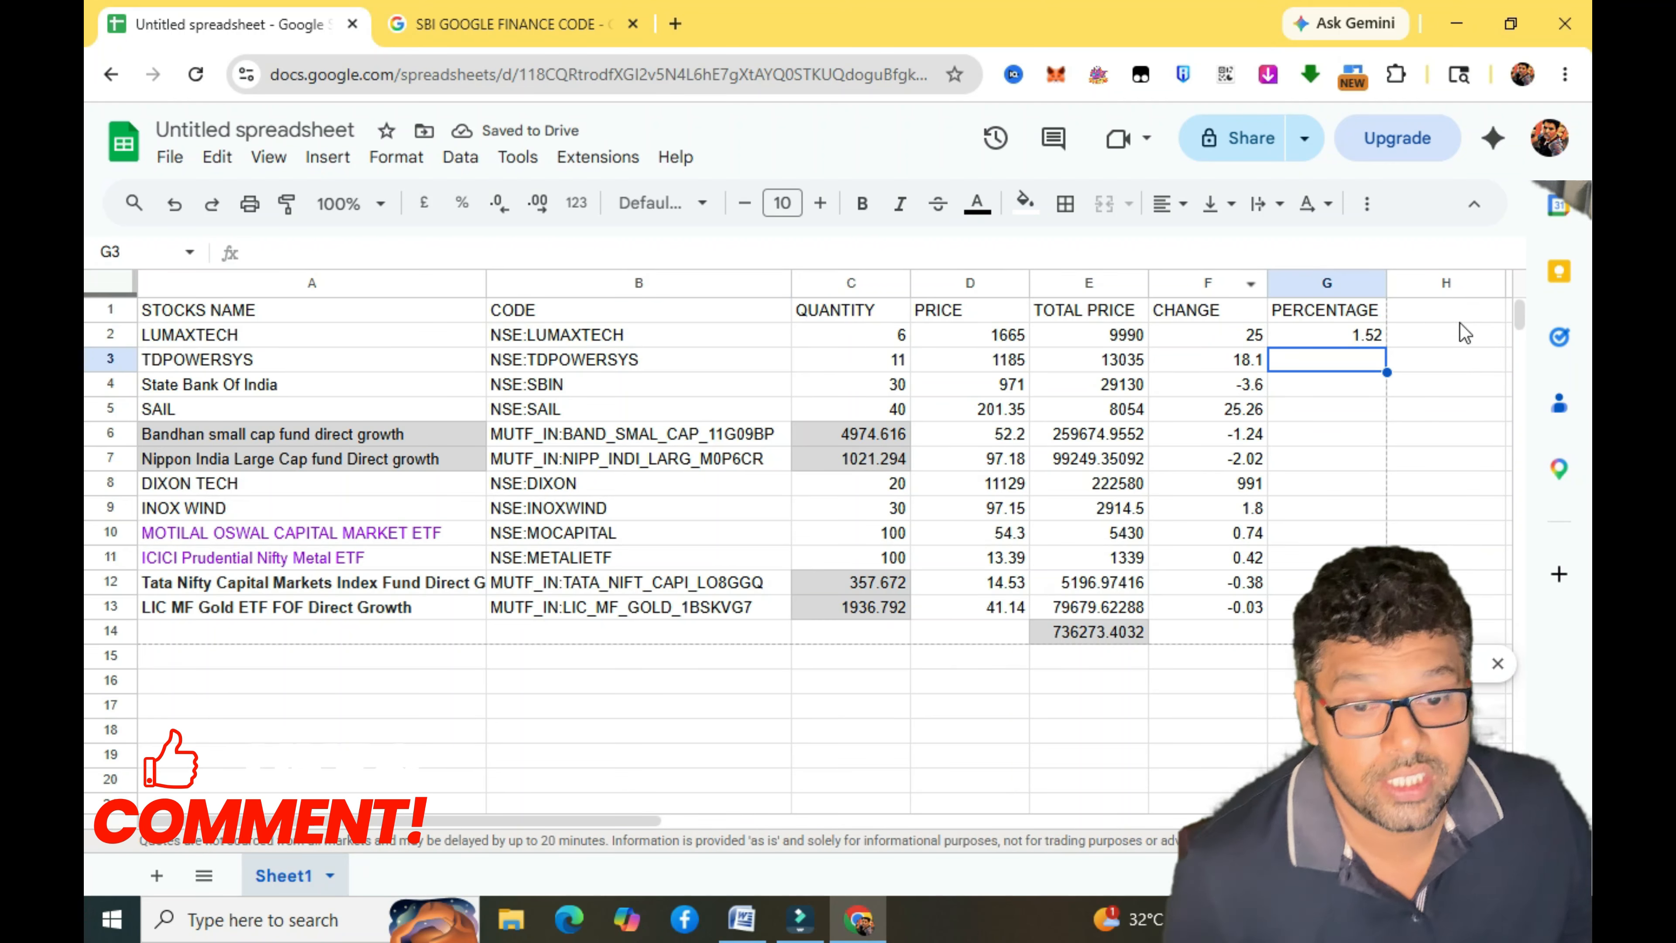
pyautogui.click(1363, 337)
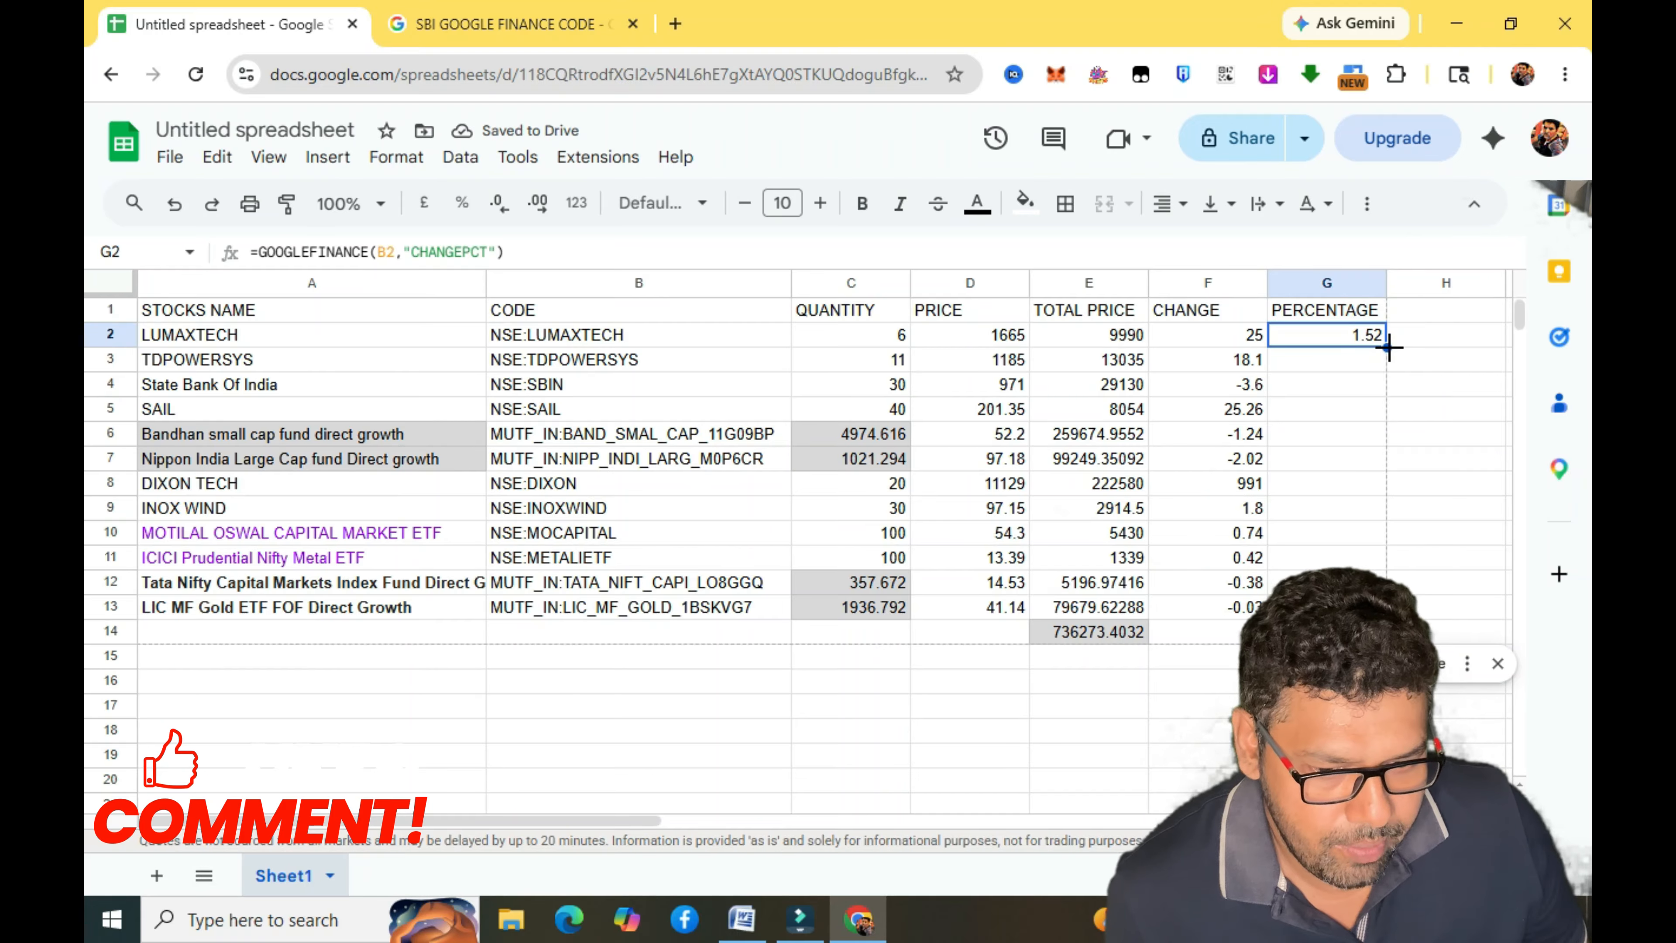
pyautogui.moveTo(1396, 452); pyautogui.dragTo(1386, 606)
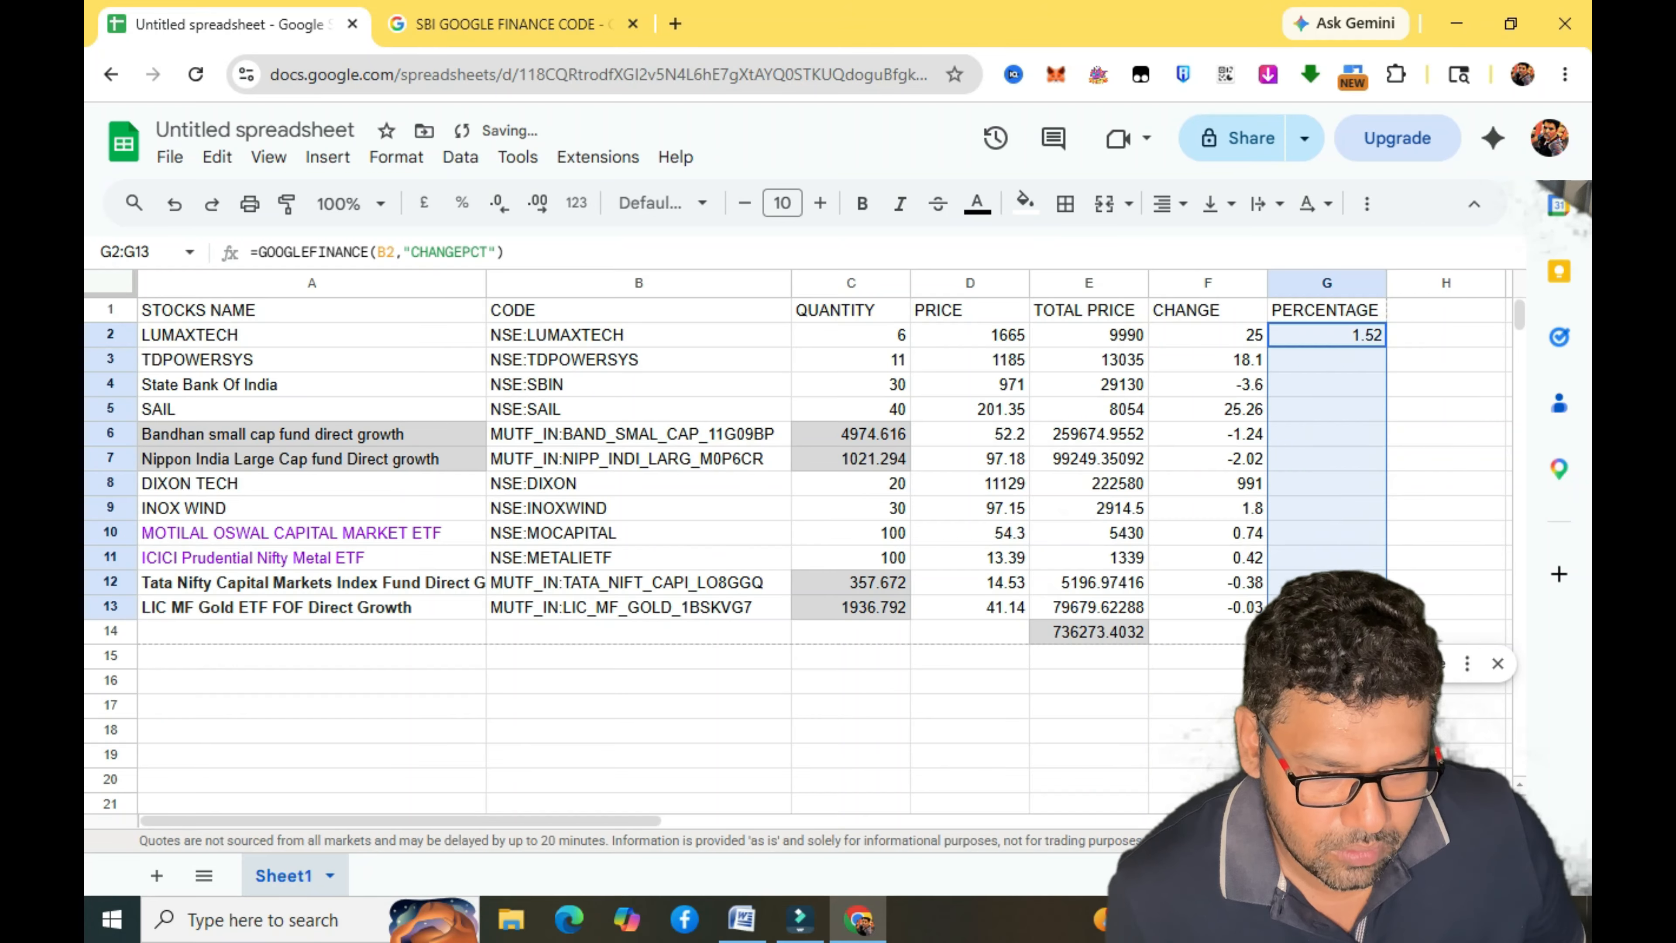
# Fill the total in E14 across to G14 and change the G14 formula to =AVERAGE(G2:G13).
pyautogui.click(1117, 635)
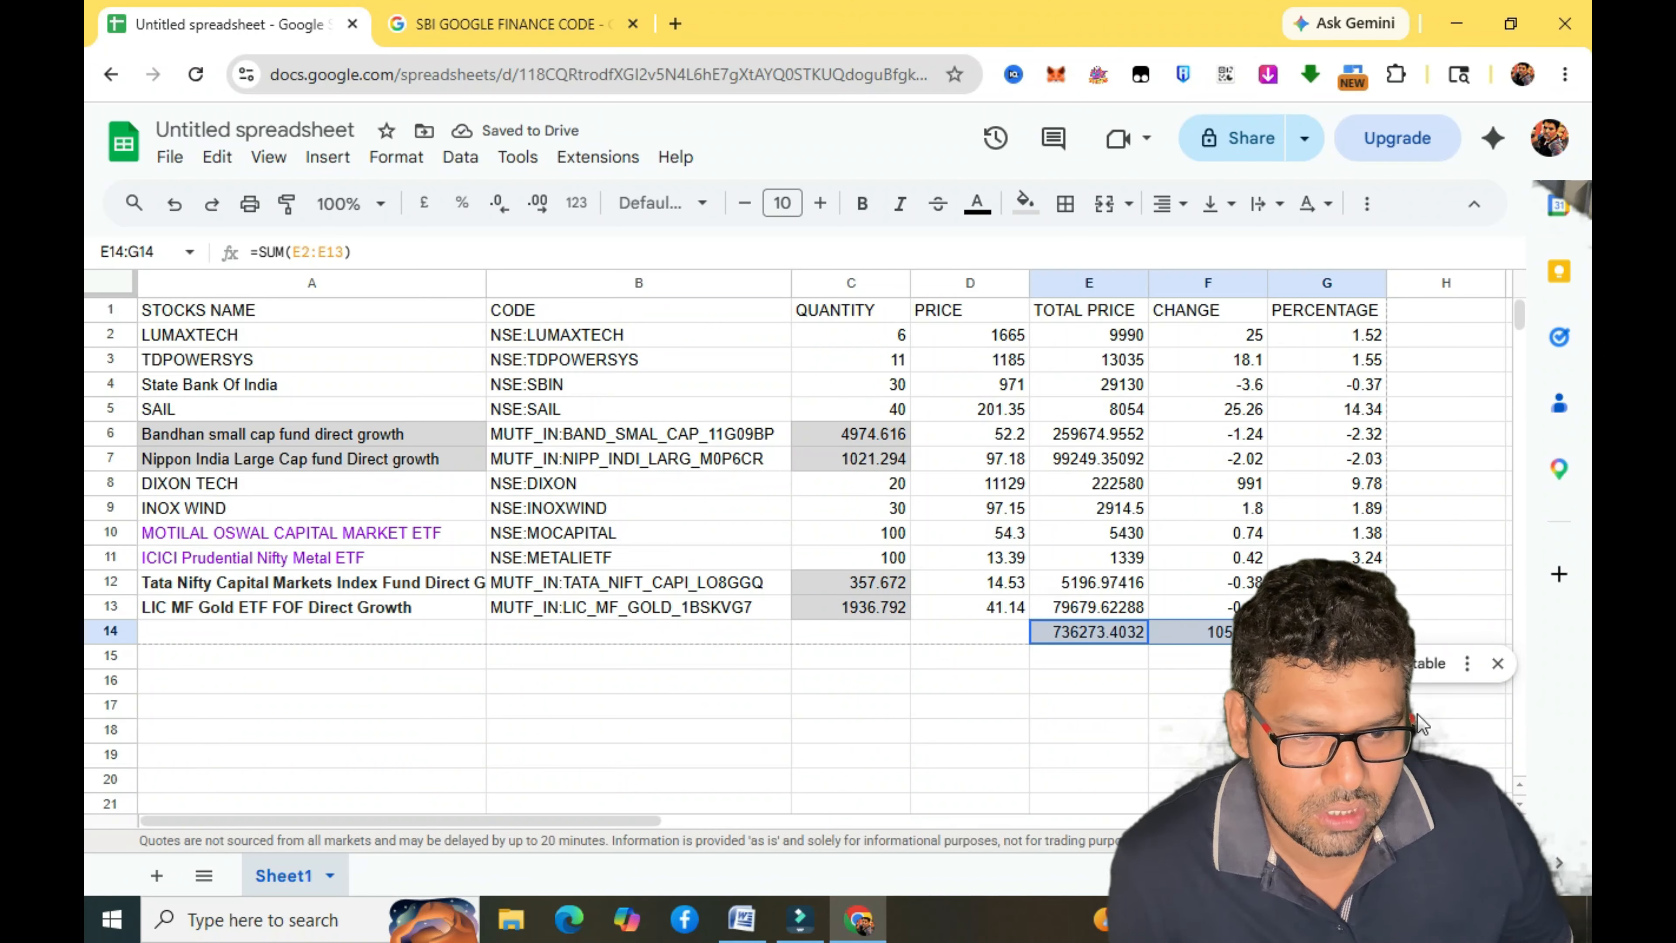
pyautogui.click(1326, 632)
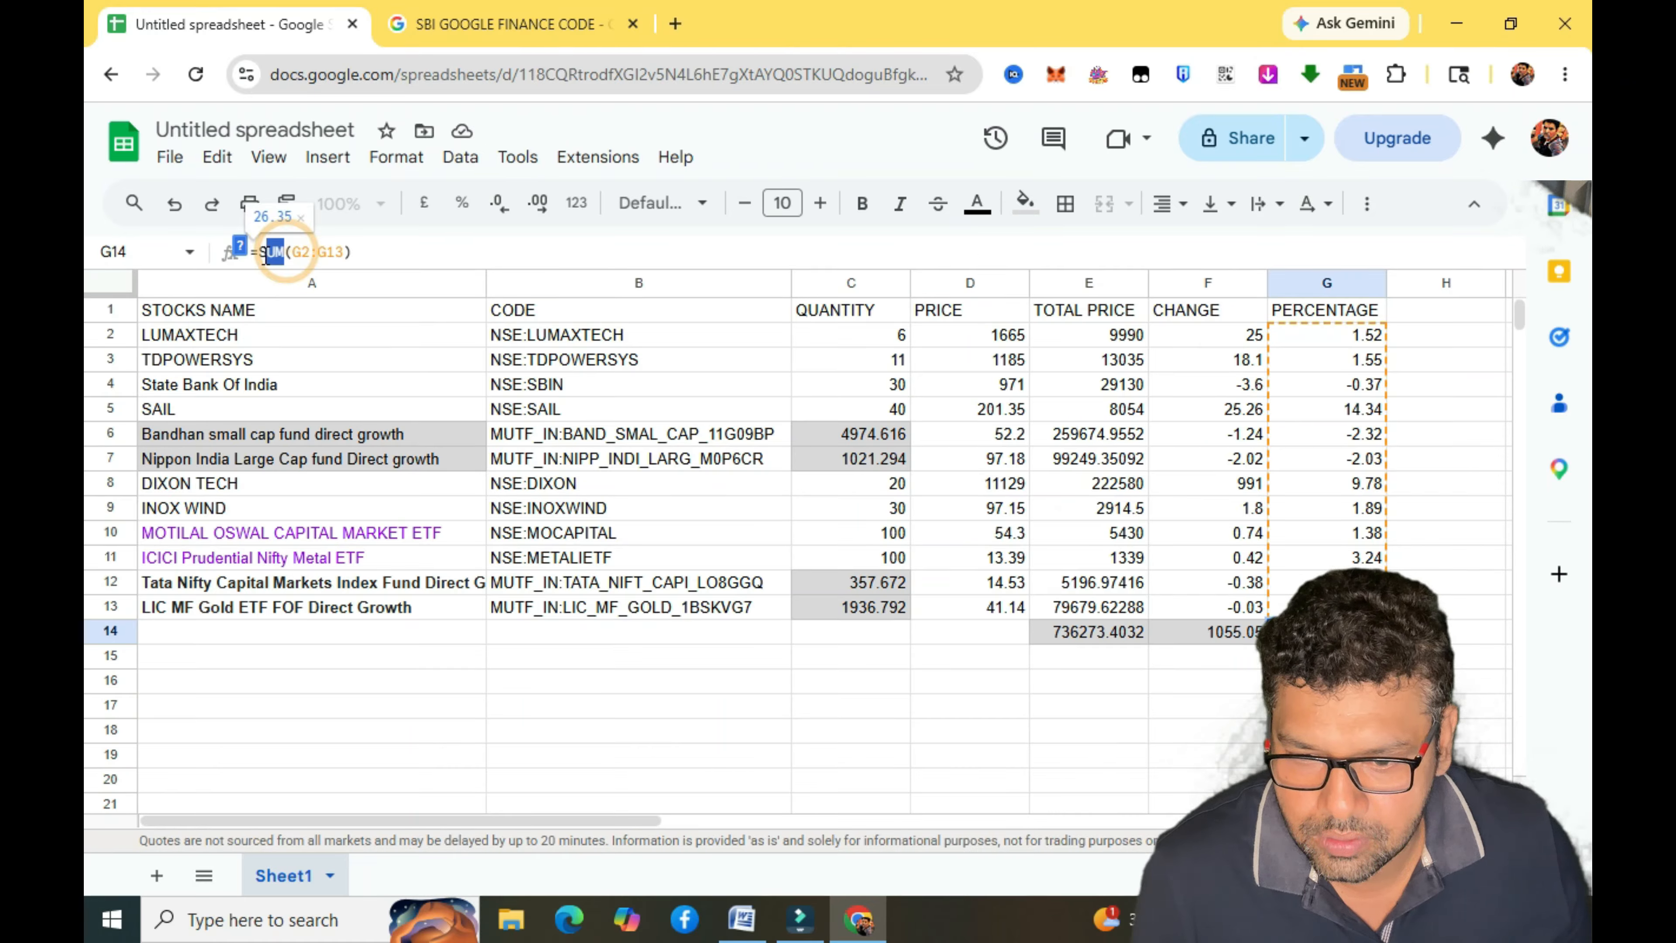
pyautogui.write('AVERAG')
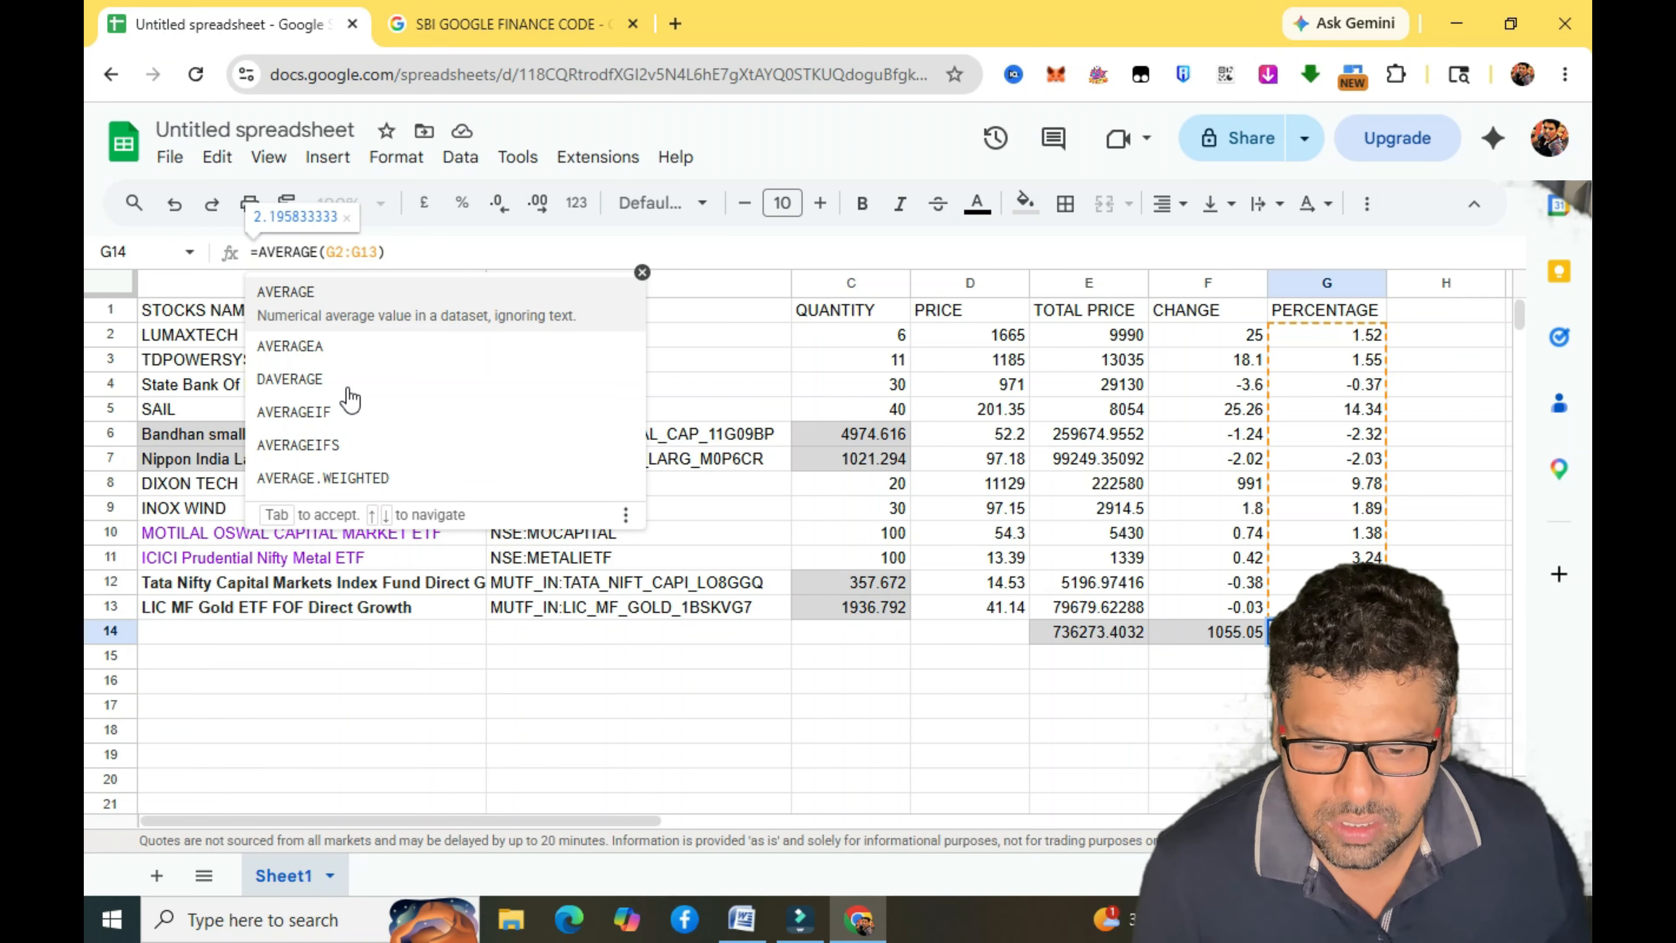
pyautogui.write('E')
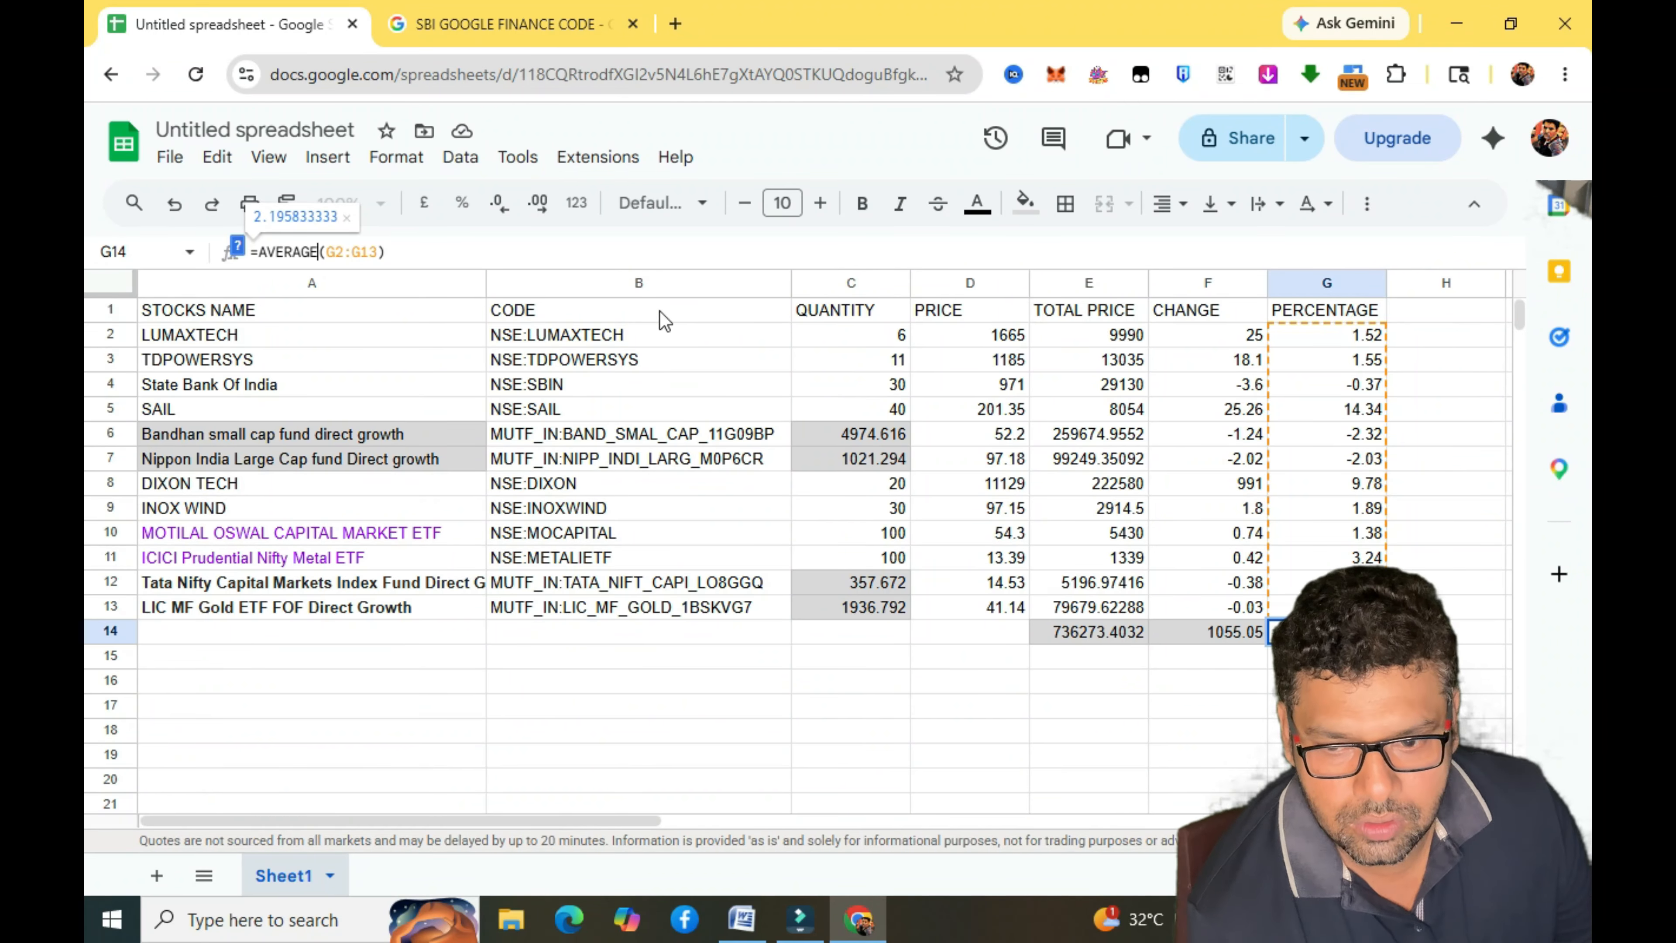
pyautogui.press('Return')
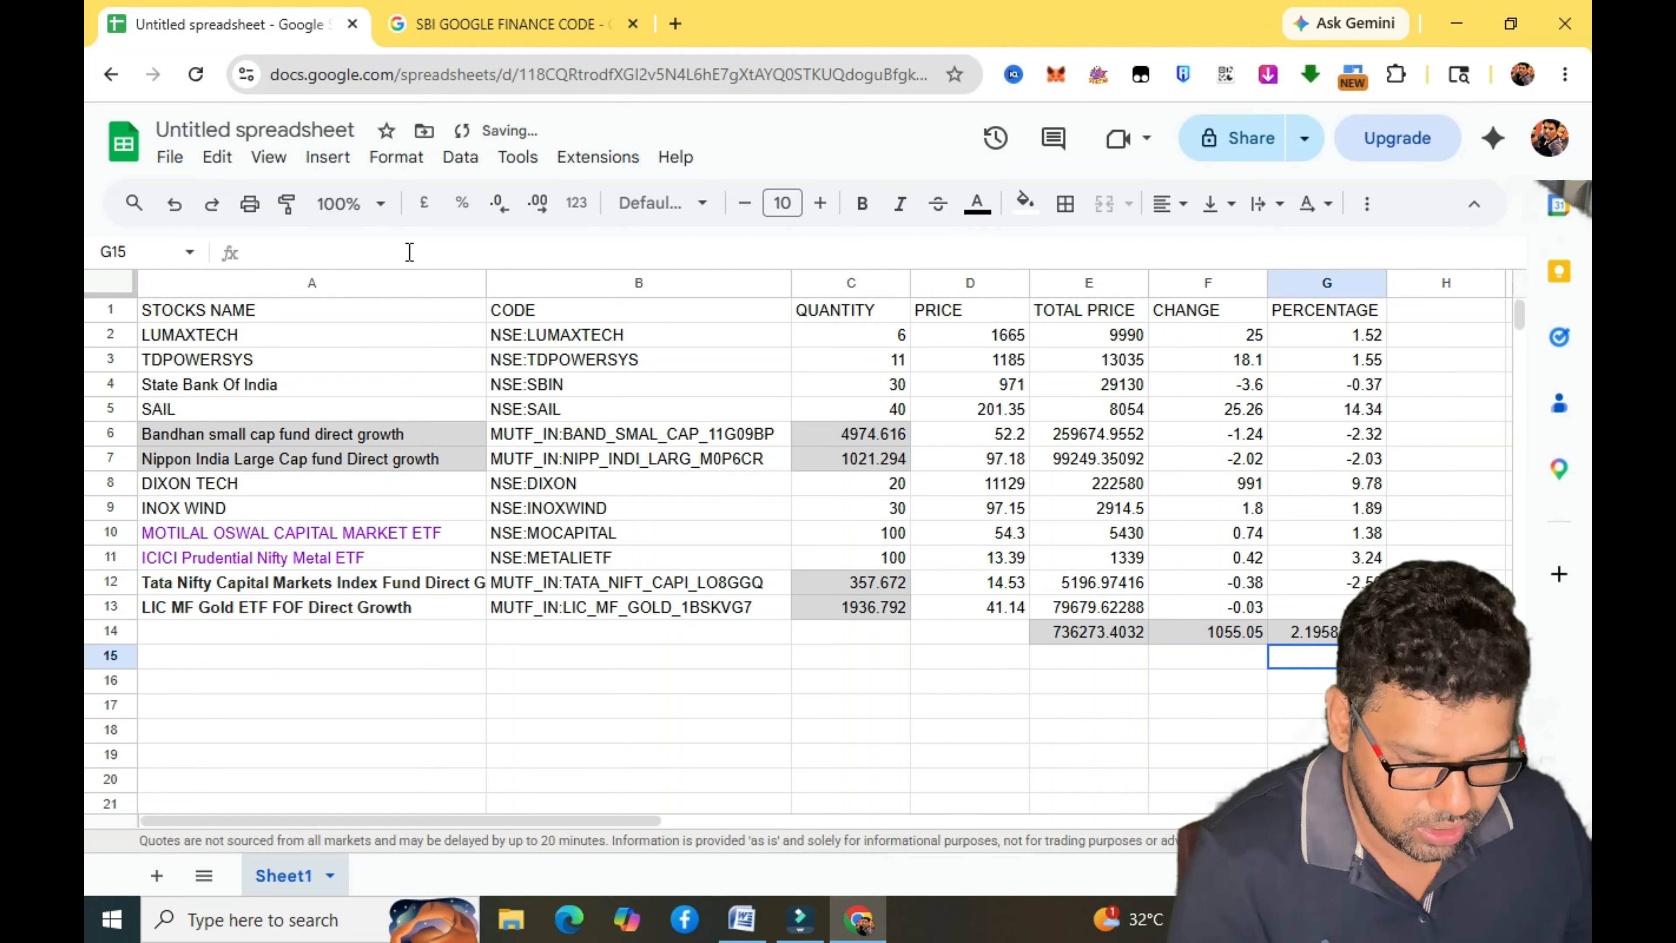
pyautogui.click(1326, 730)
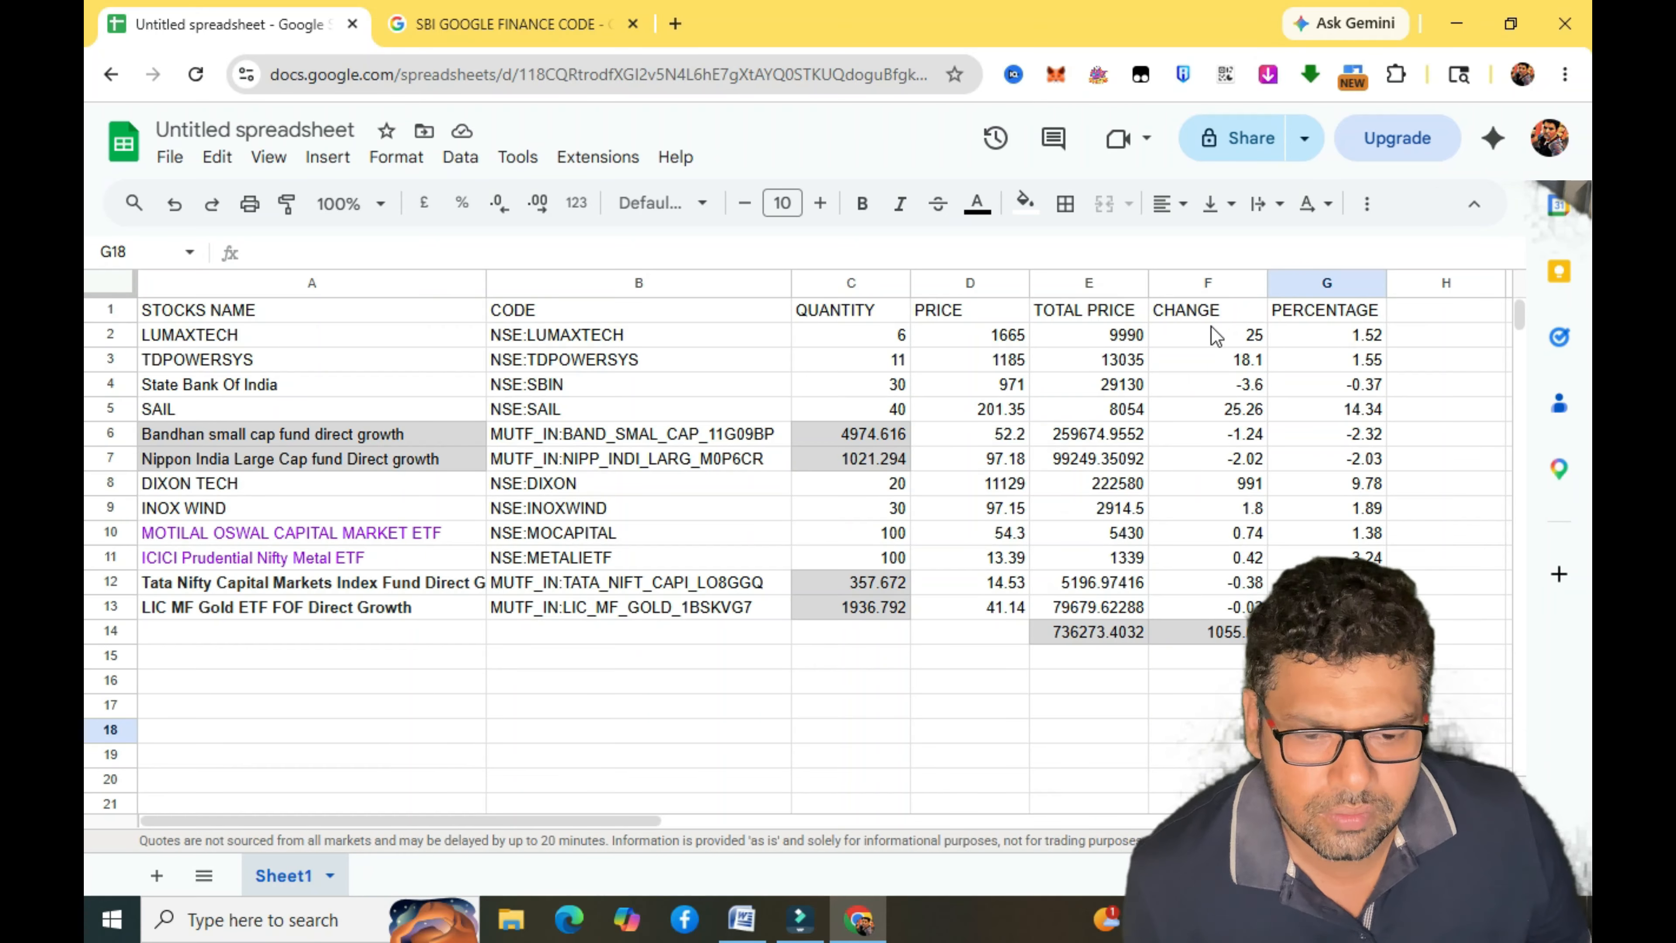
# Start a conditional format rule for the range F2:G14 with the condition greater than 0.
pyautogui.click(1222, 335)
pyautogui.moveTo(1222, 334); pyautogui.dragTo(1326, 607)
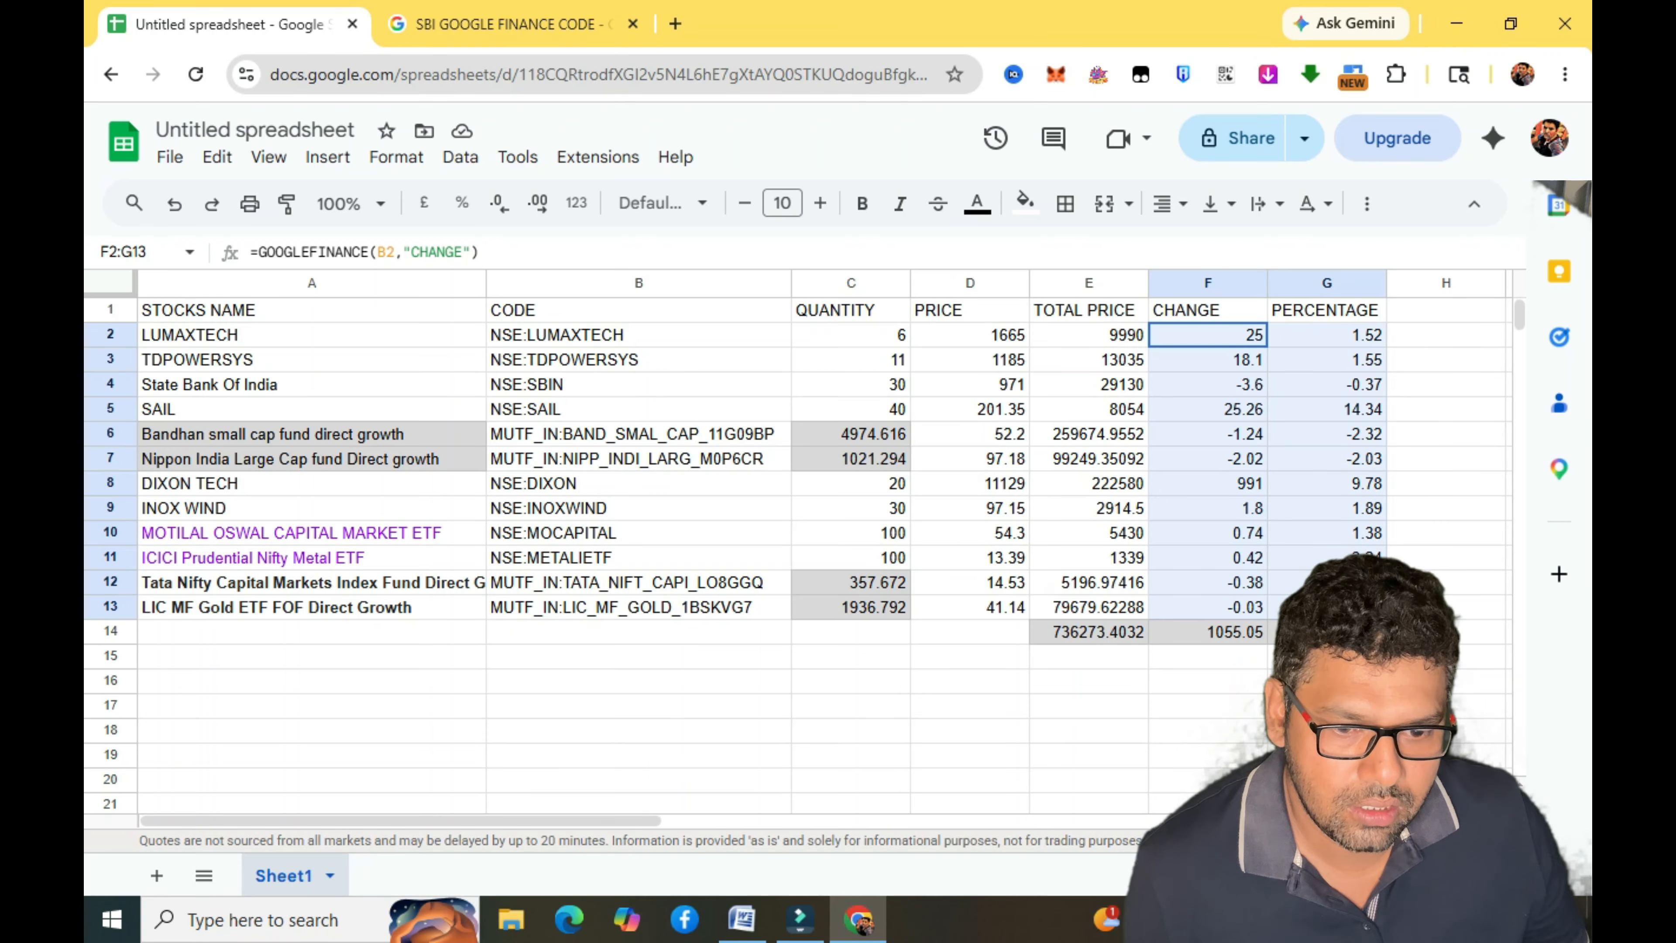
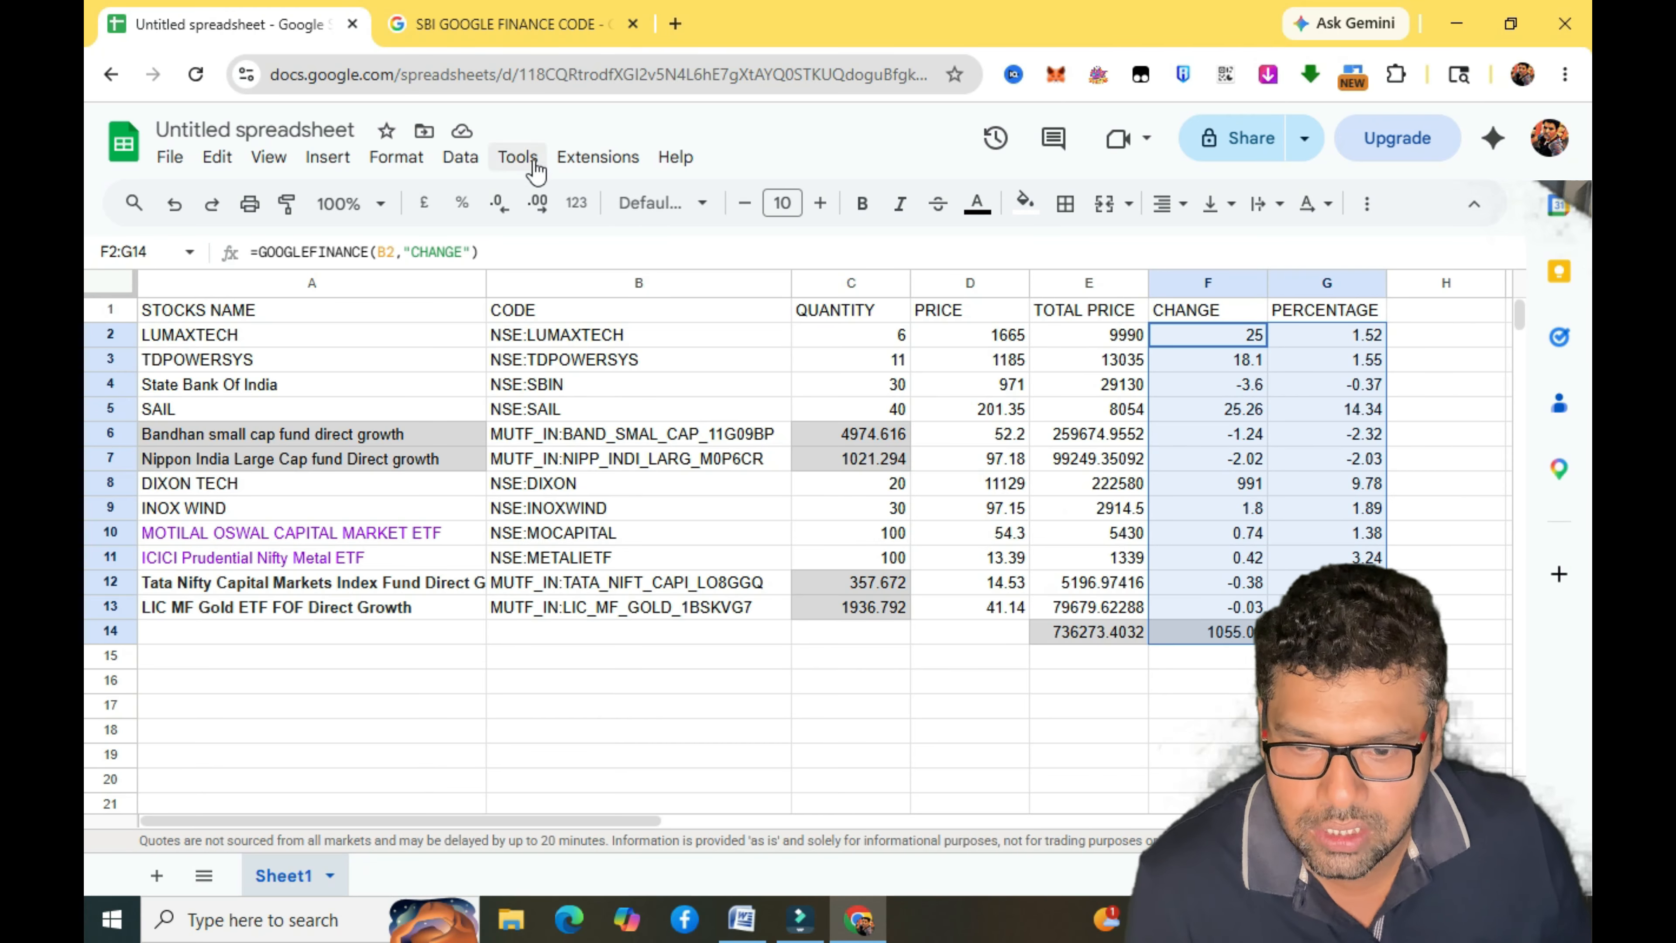
pyautogui.click(398, 159)
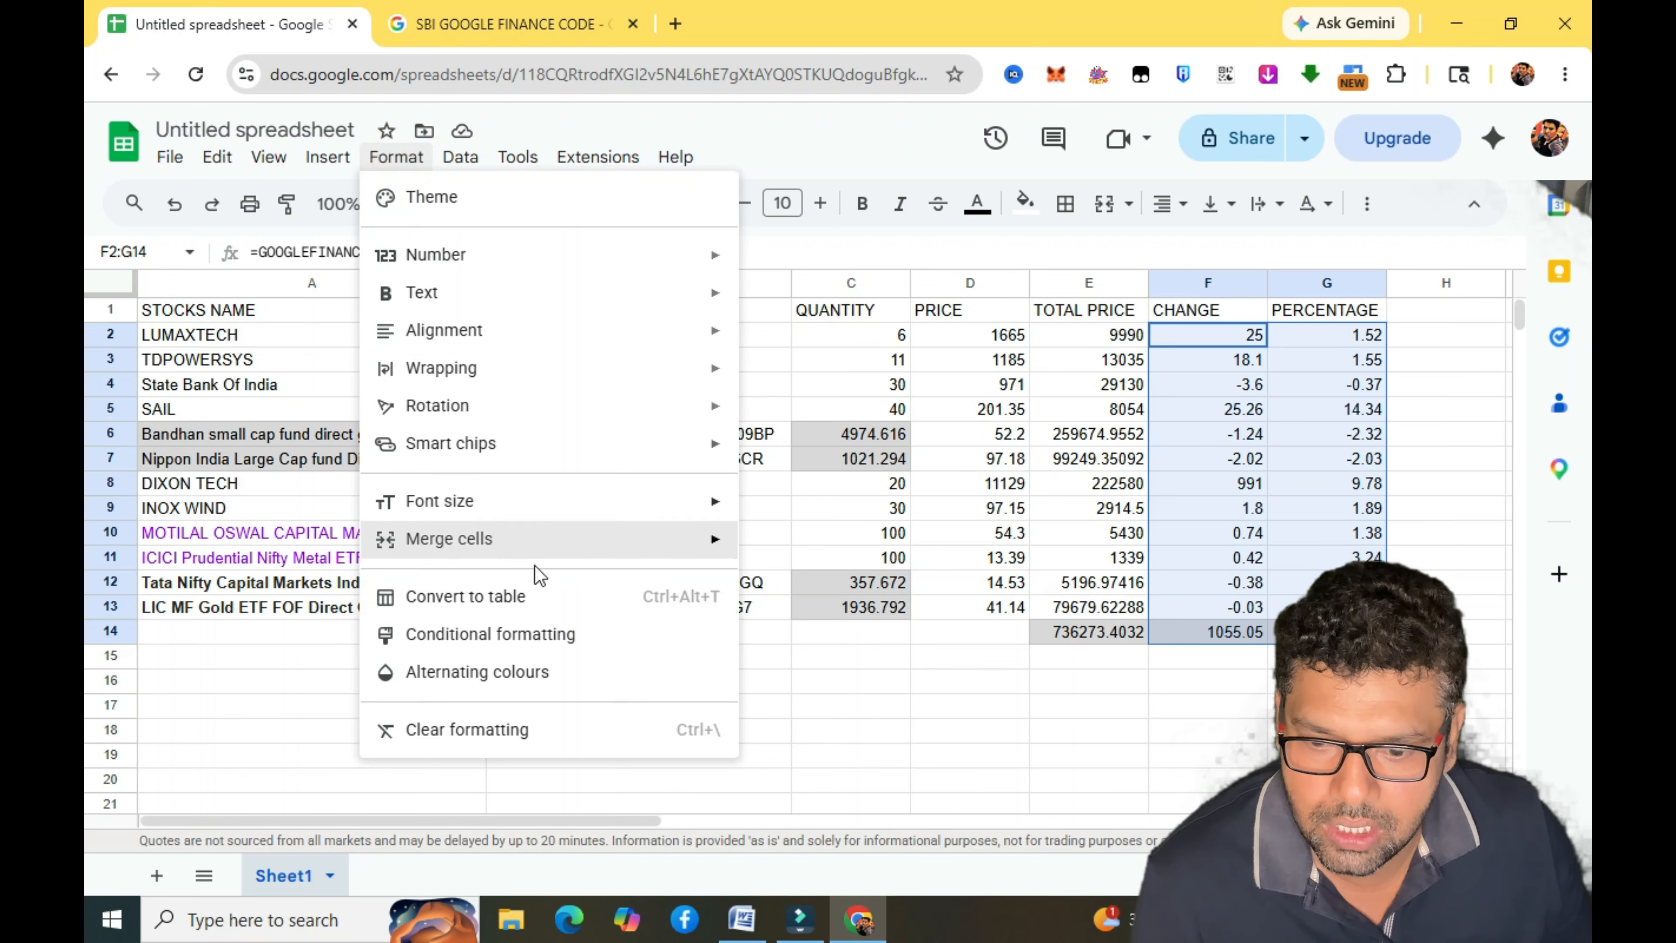
pyautogui.click(489, 634)
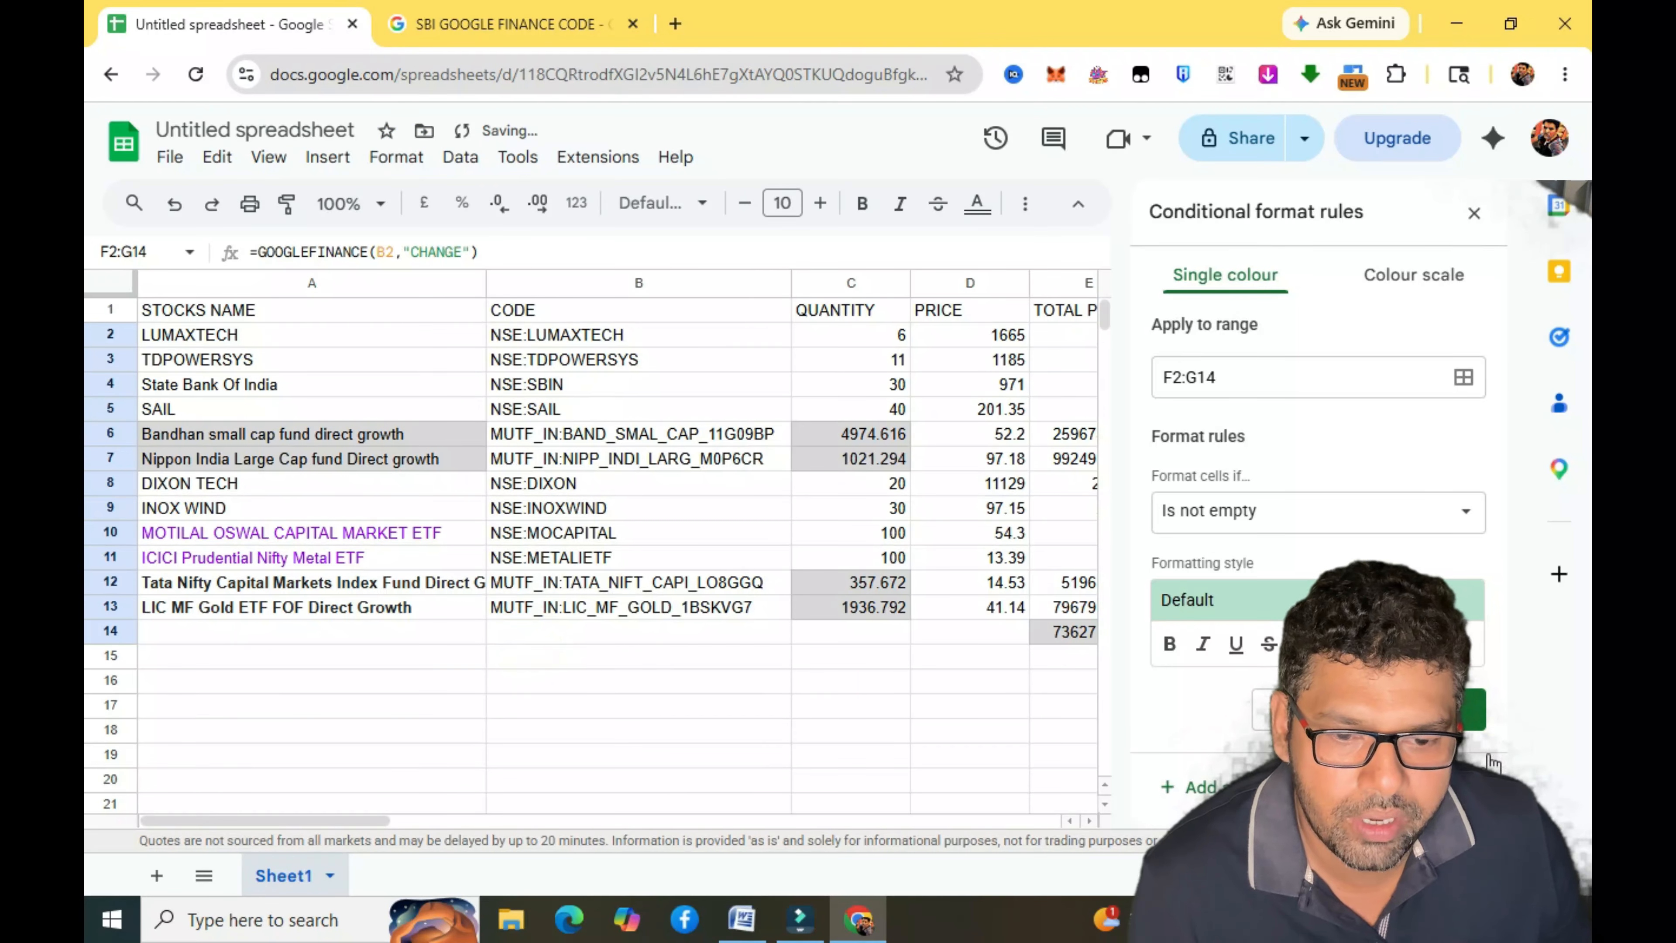
pyautogui.click(1315, 522)
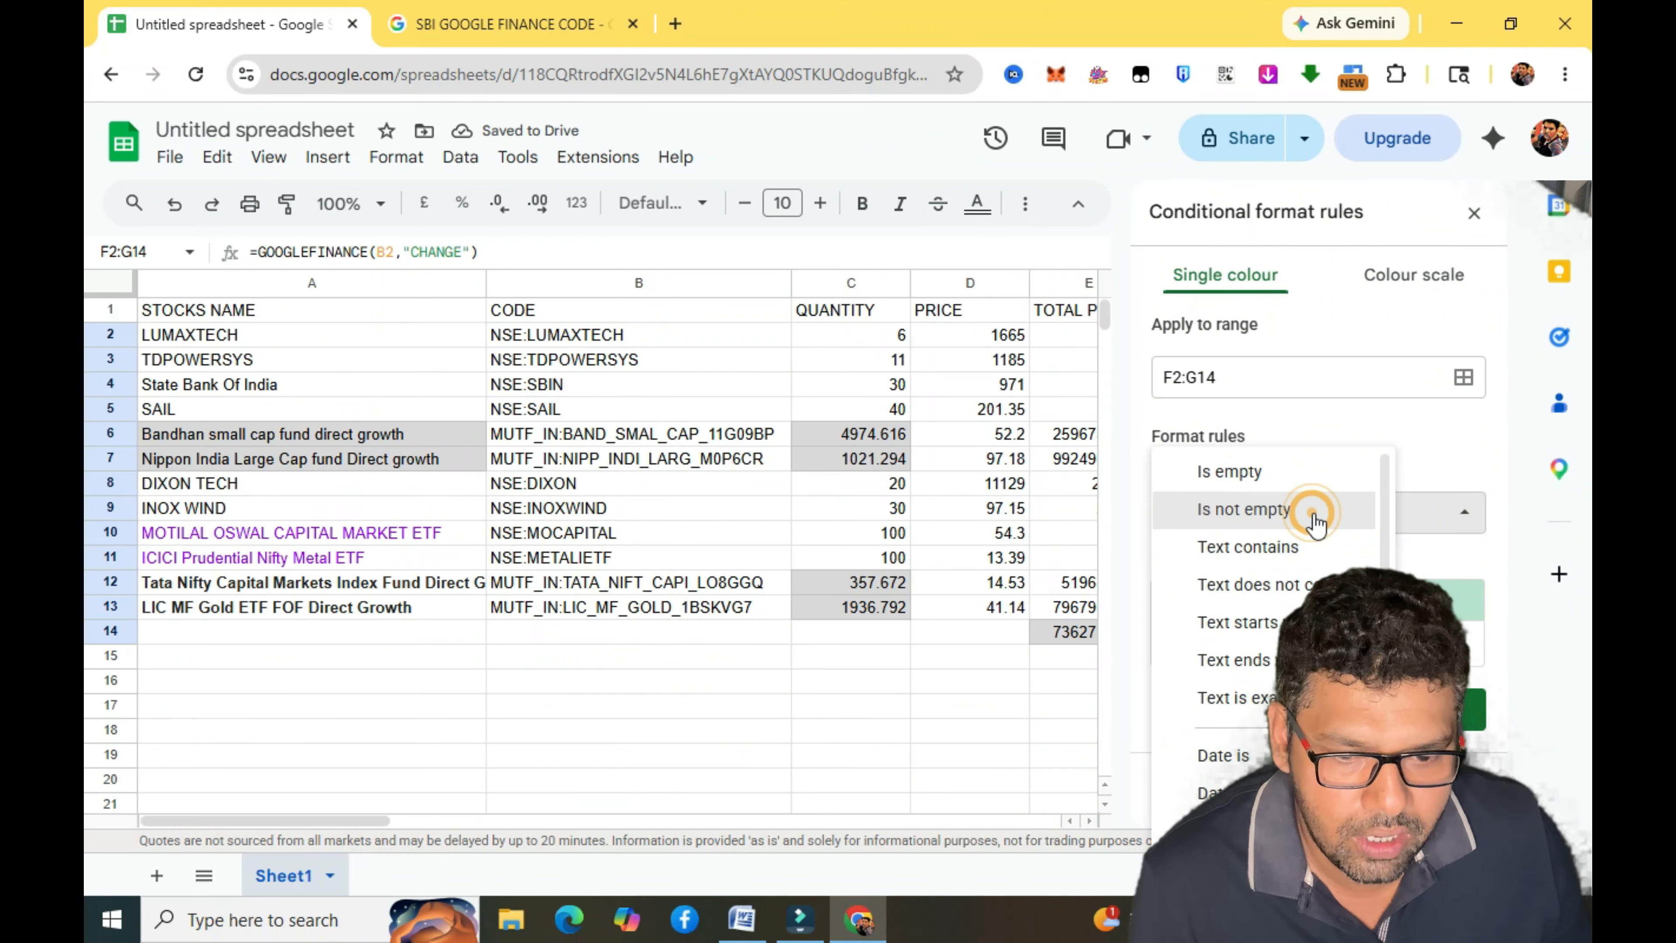
pyautogui.scroll(-4, 1383, 492)
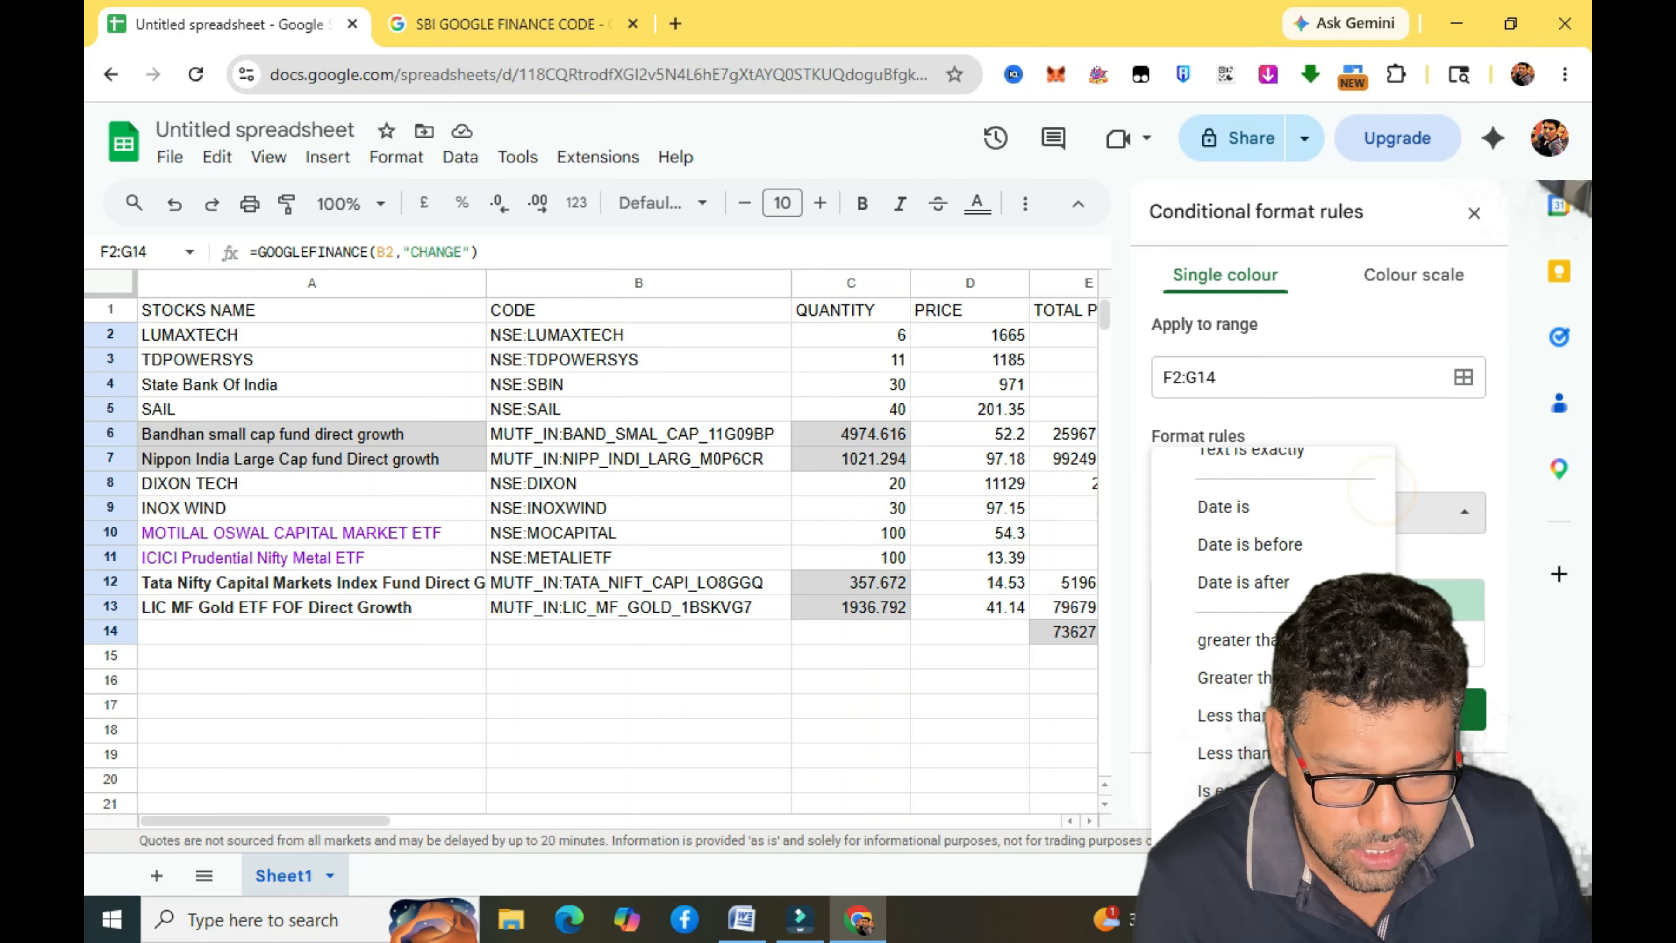
pyautogui.click(1264, 637)
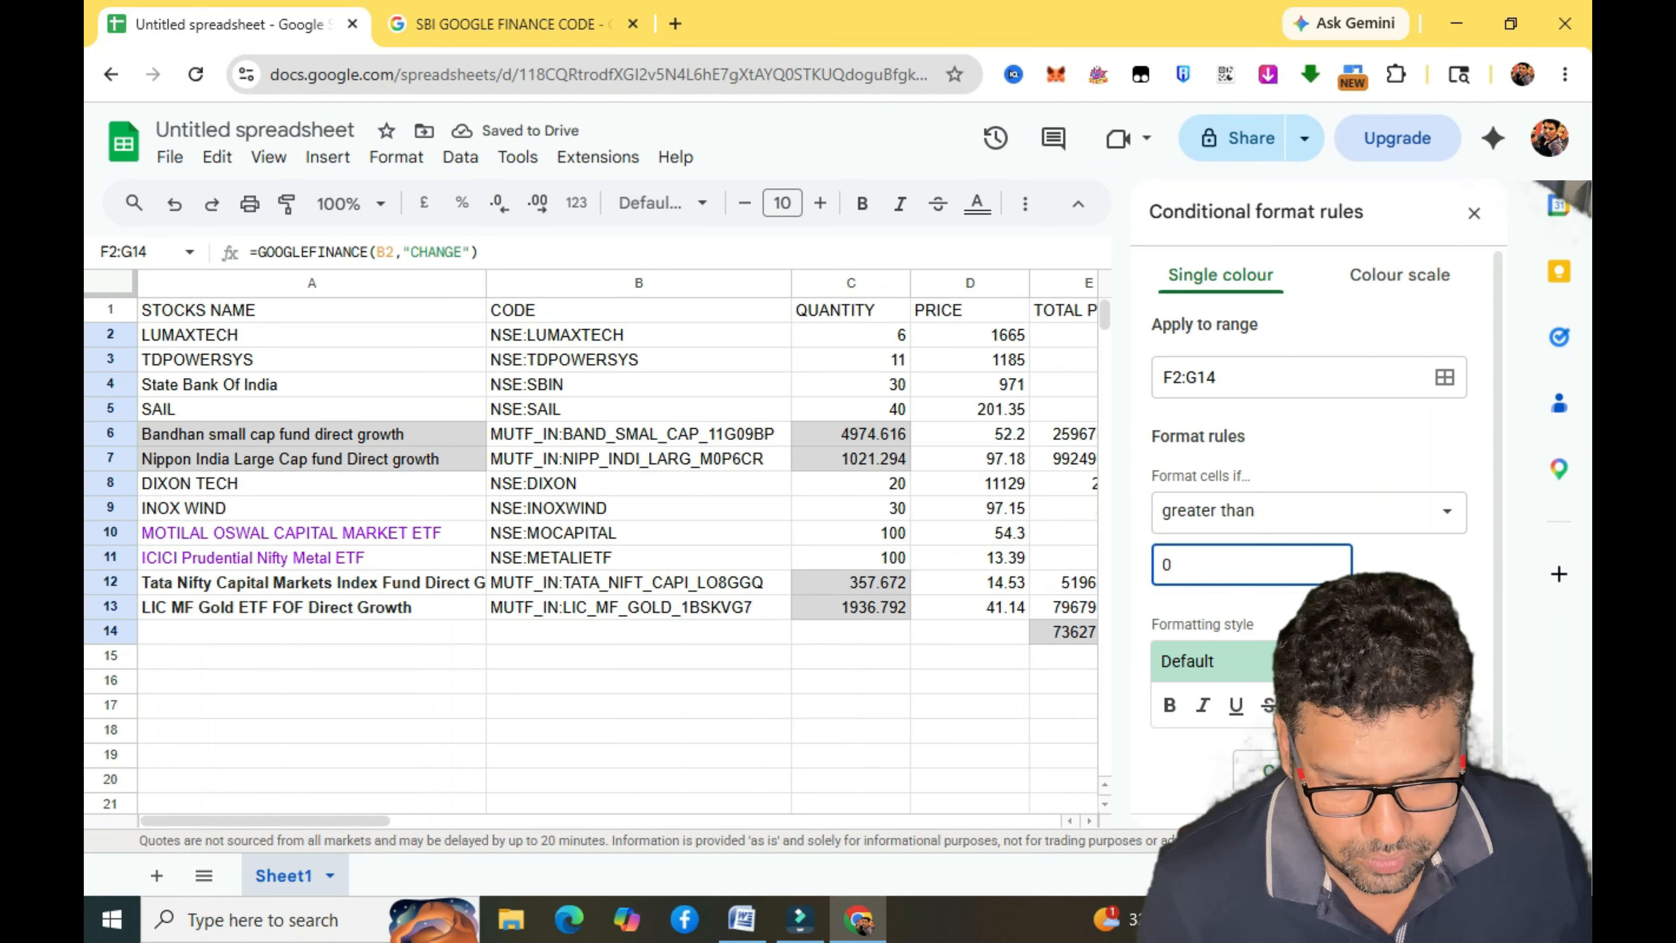
pyautogui.scroll(-1, 1326, 503)
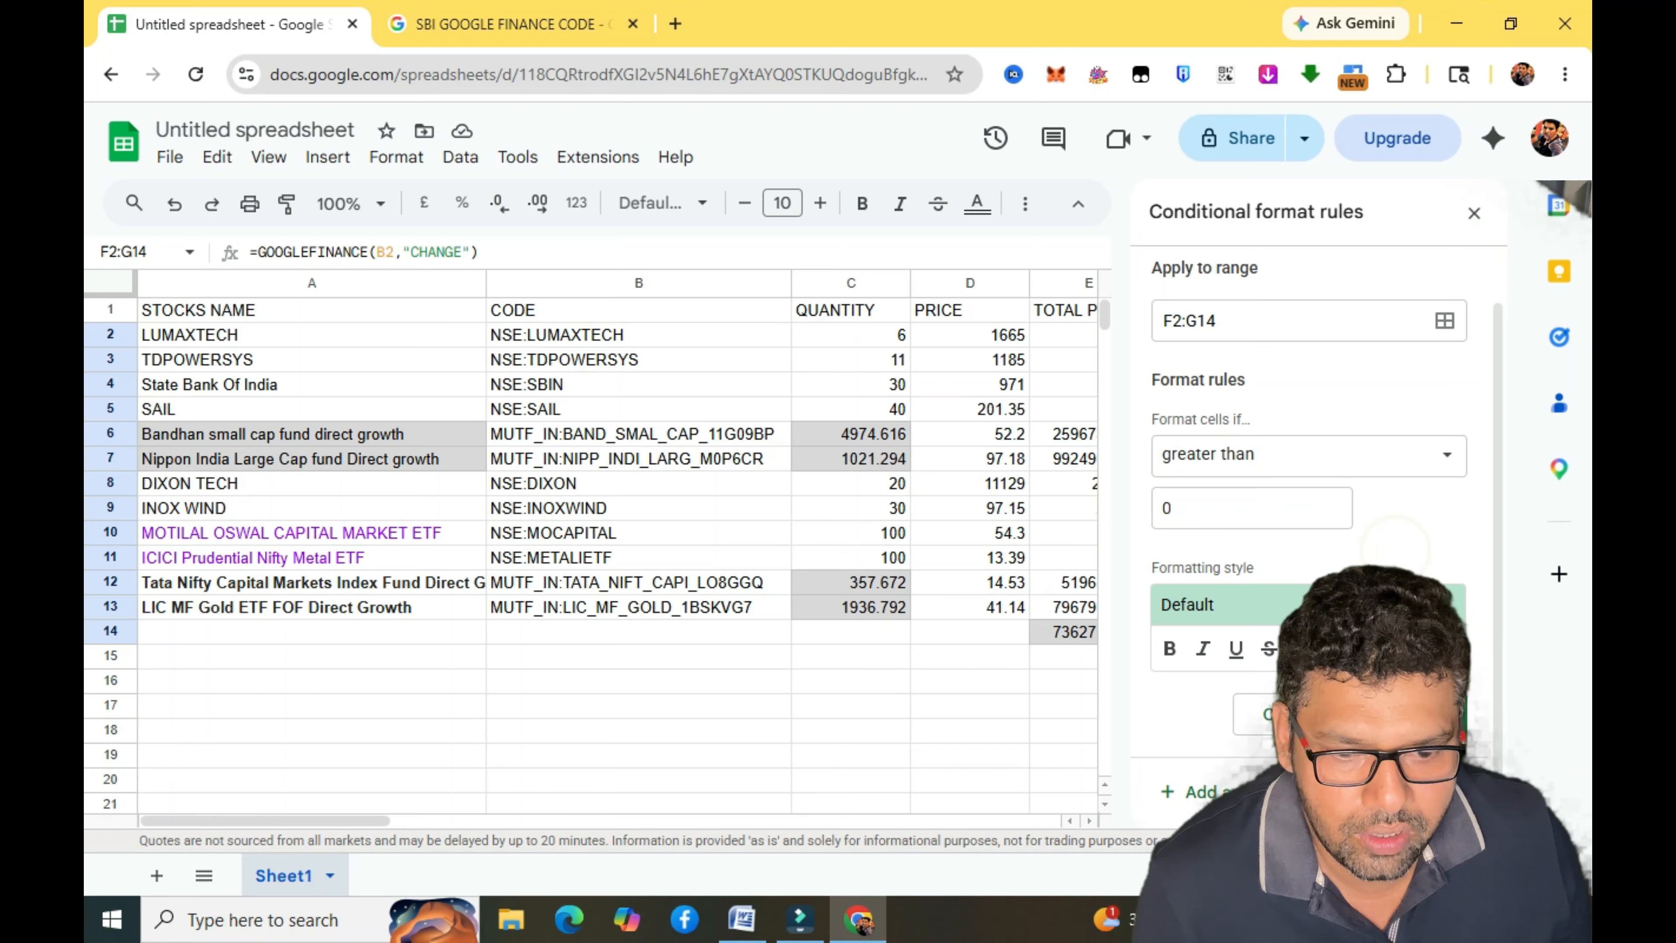
# Give the greater-than-0 rule a bright green fill, save it and close the conditional format rules.
pyautogui.click(1361, 650)
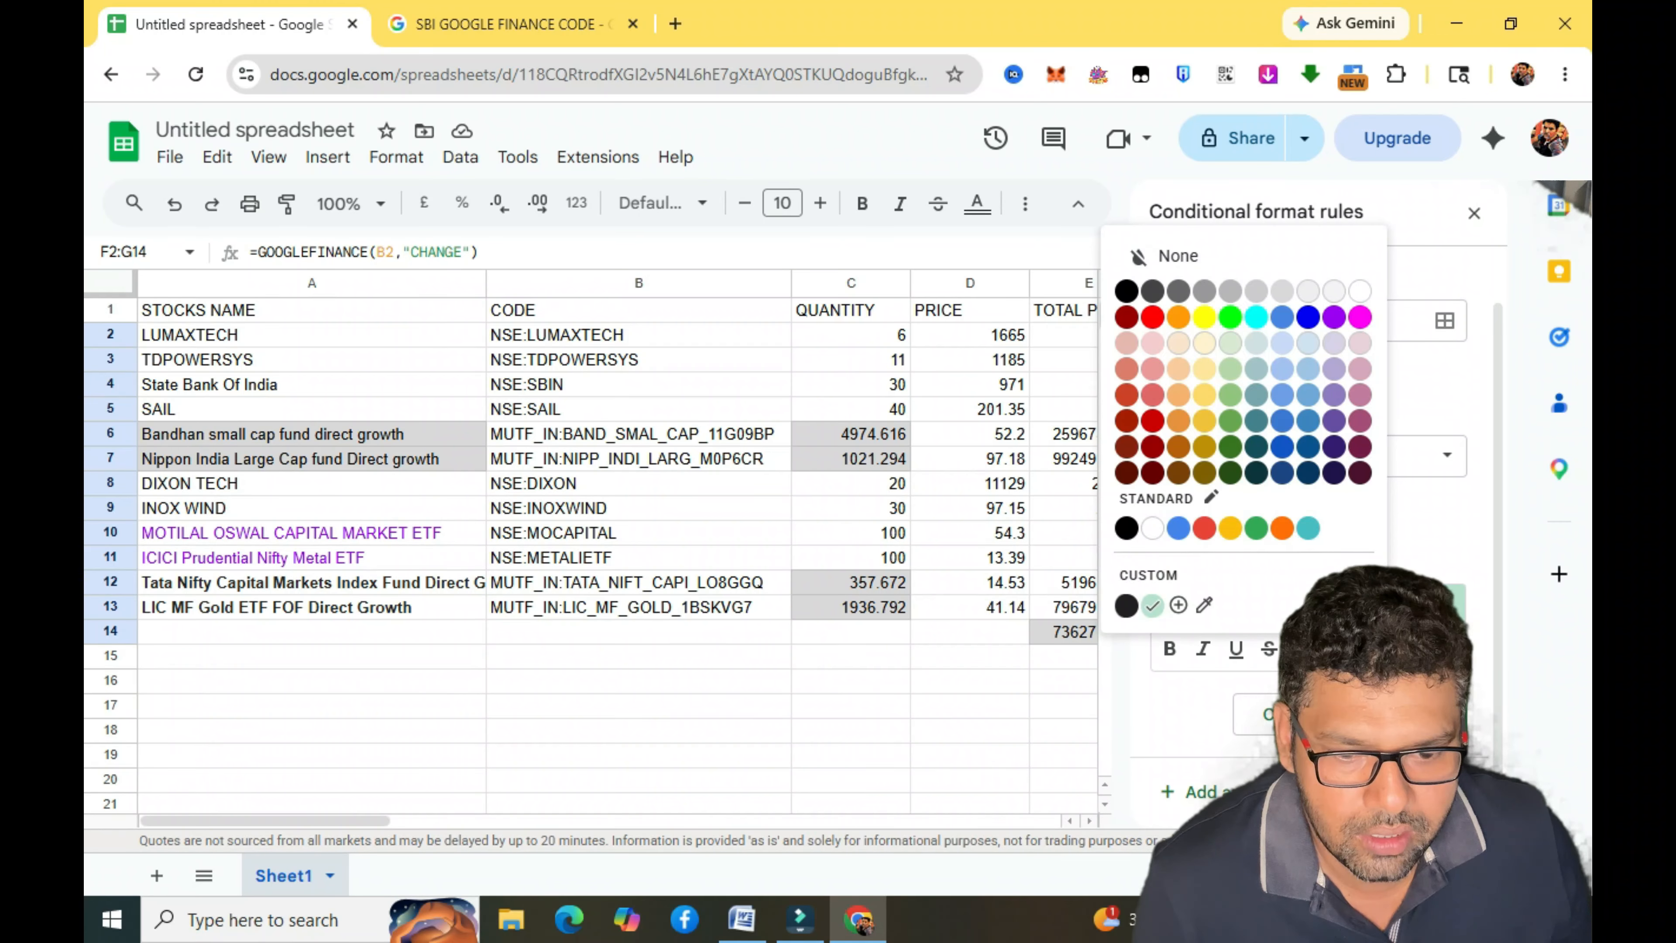
pyautogui.click(1231, 318)
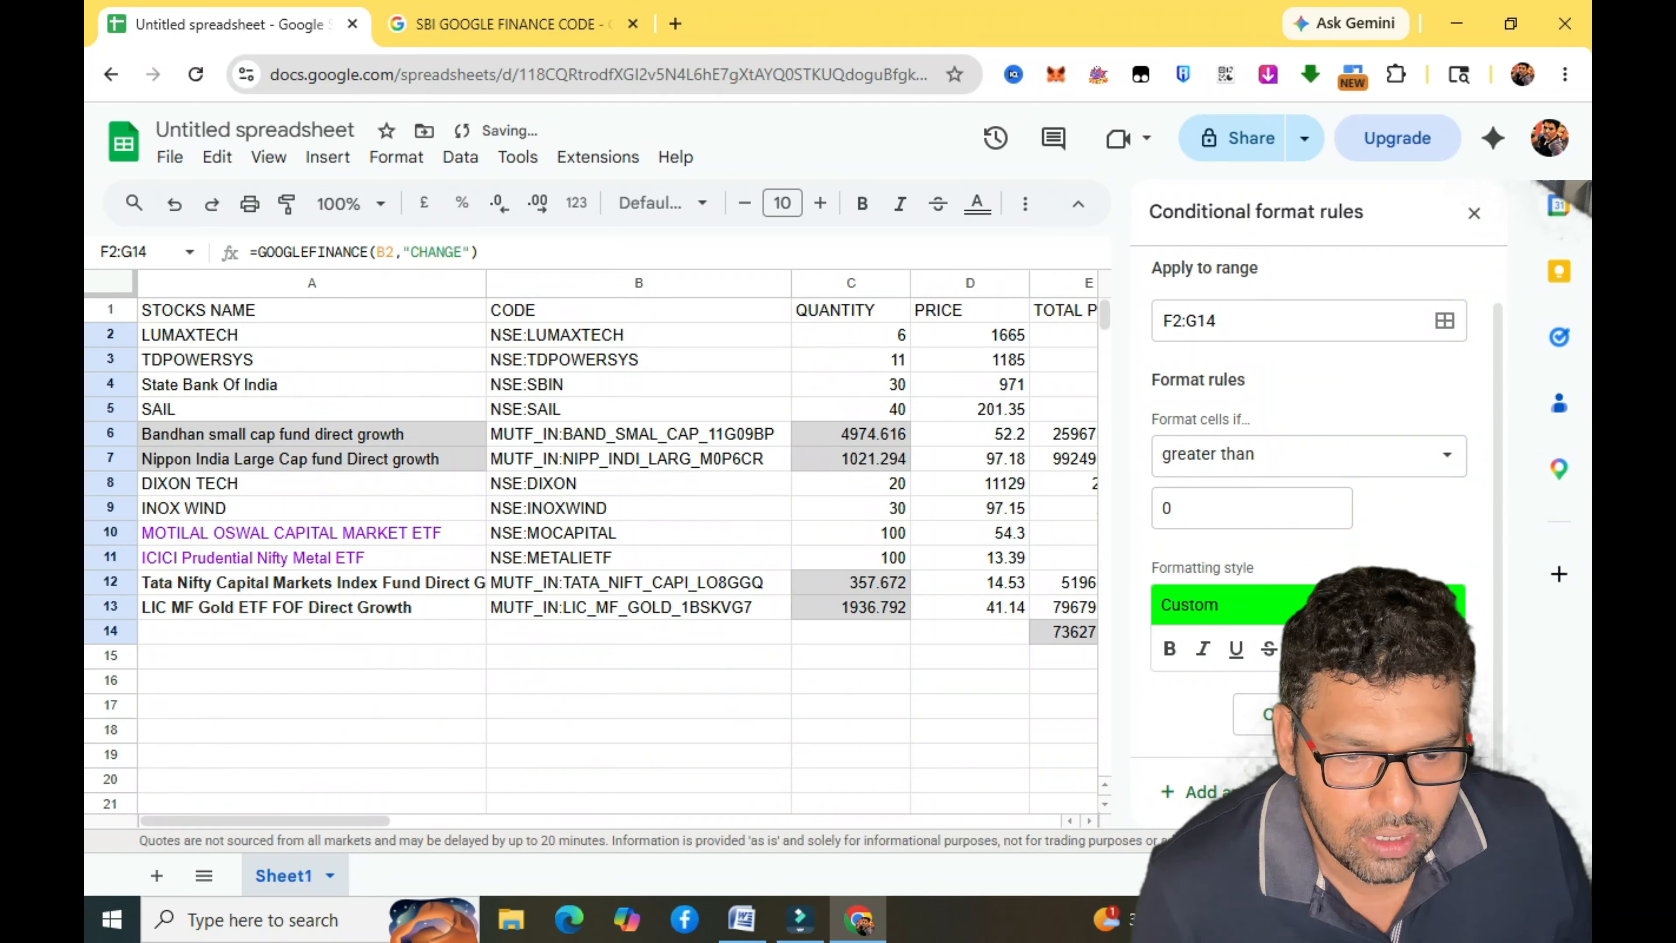
pyautogui.click(1277, 714)
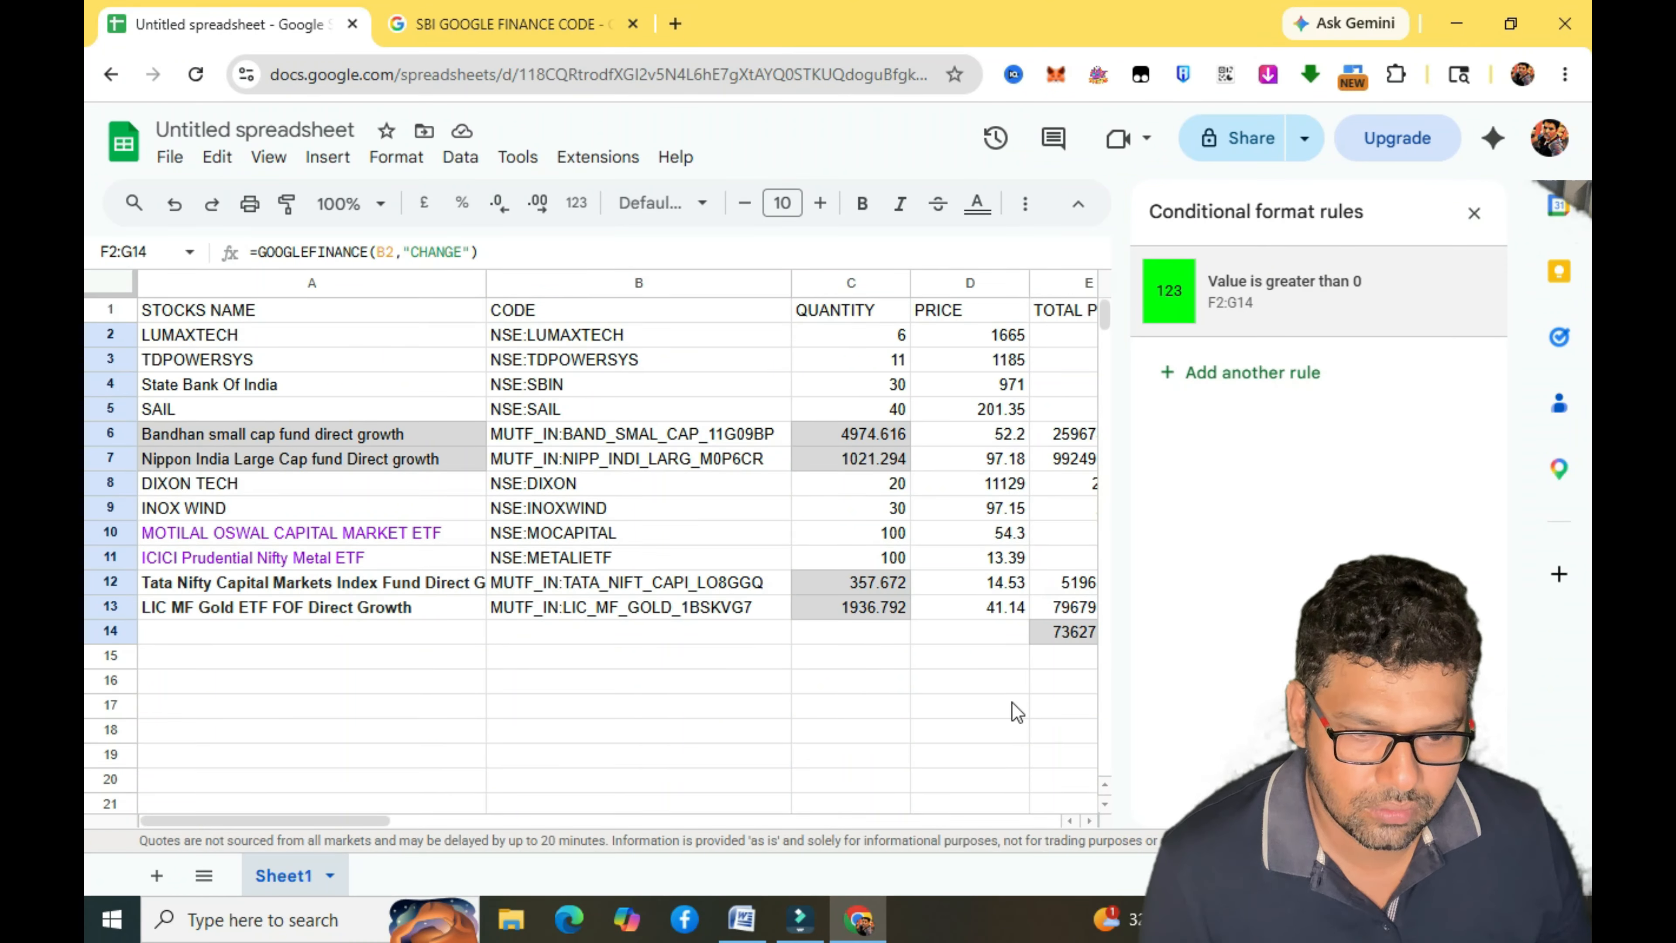
pyautogui.click(1003, 691)
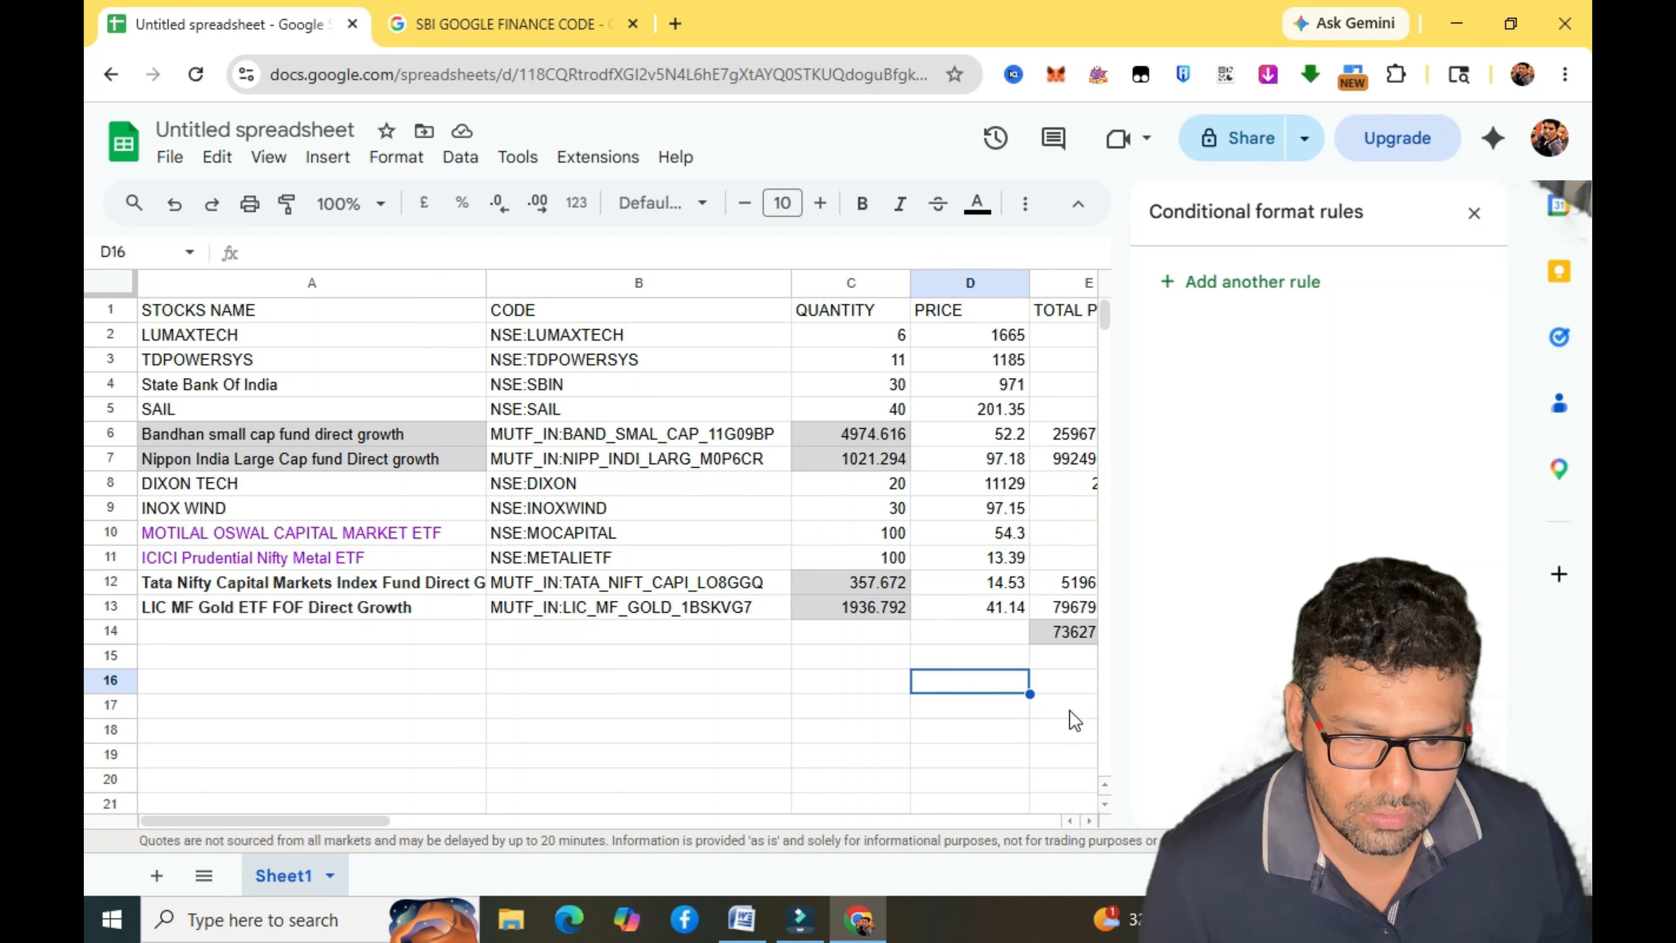
pyautogui.click(1474, 213)
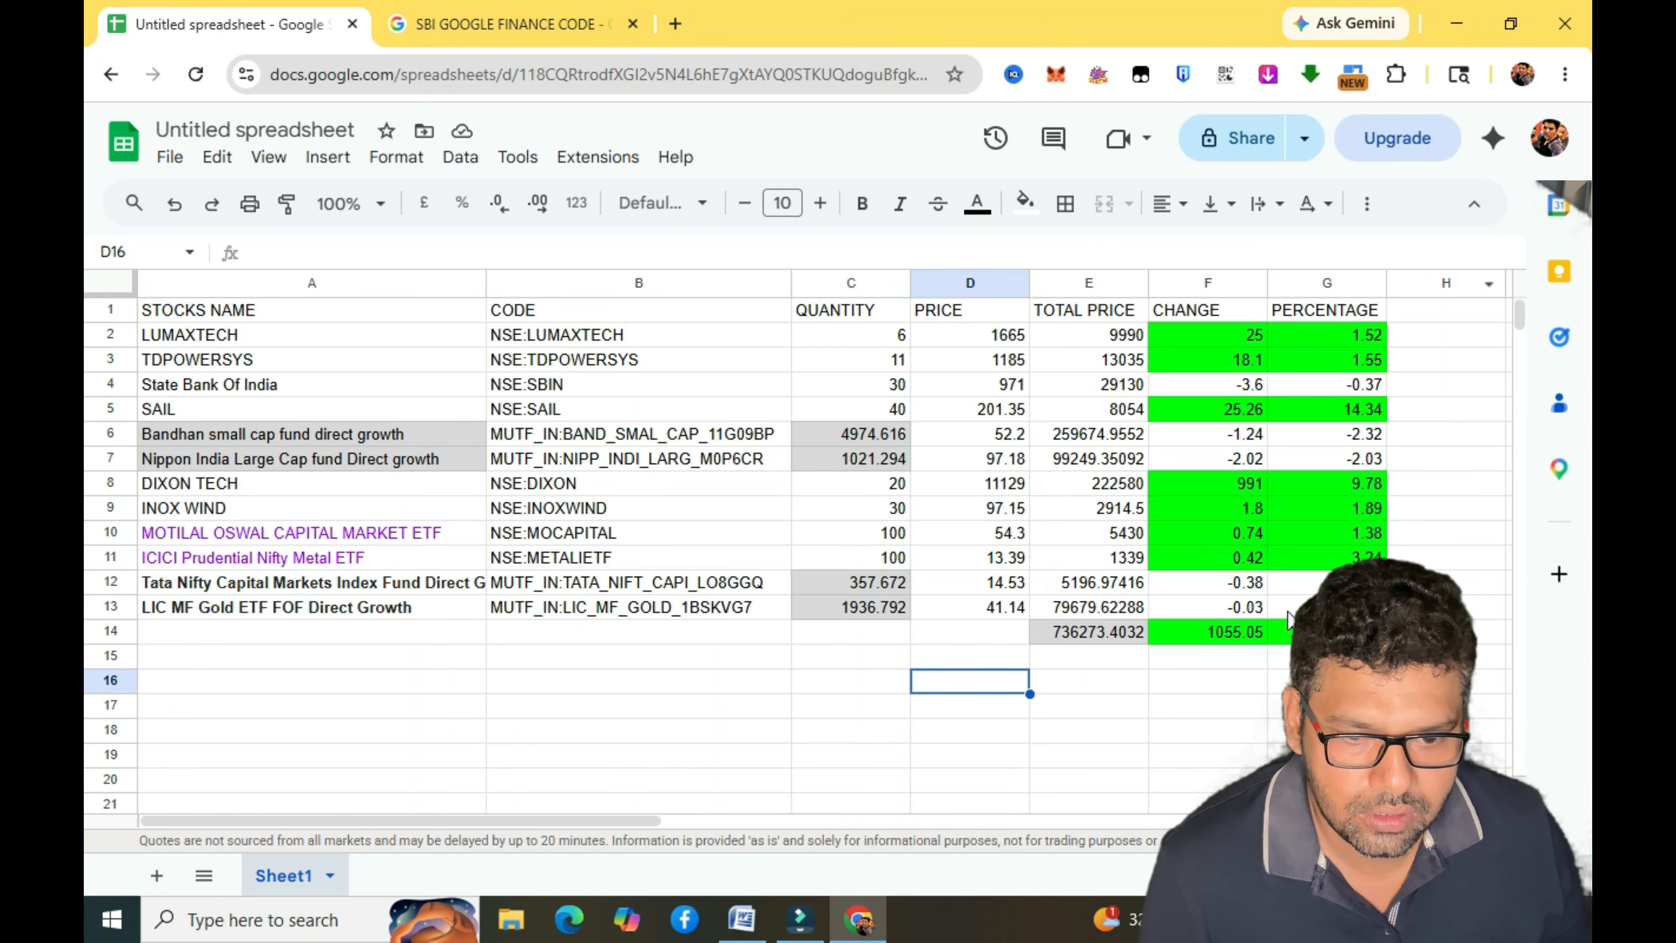
# Start a second conditional format rule for the range F2:G14 with the condition Less than 0.
pyautogui.scroll(-4, 1503, 597)
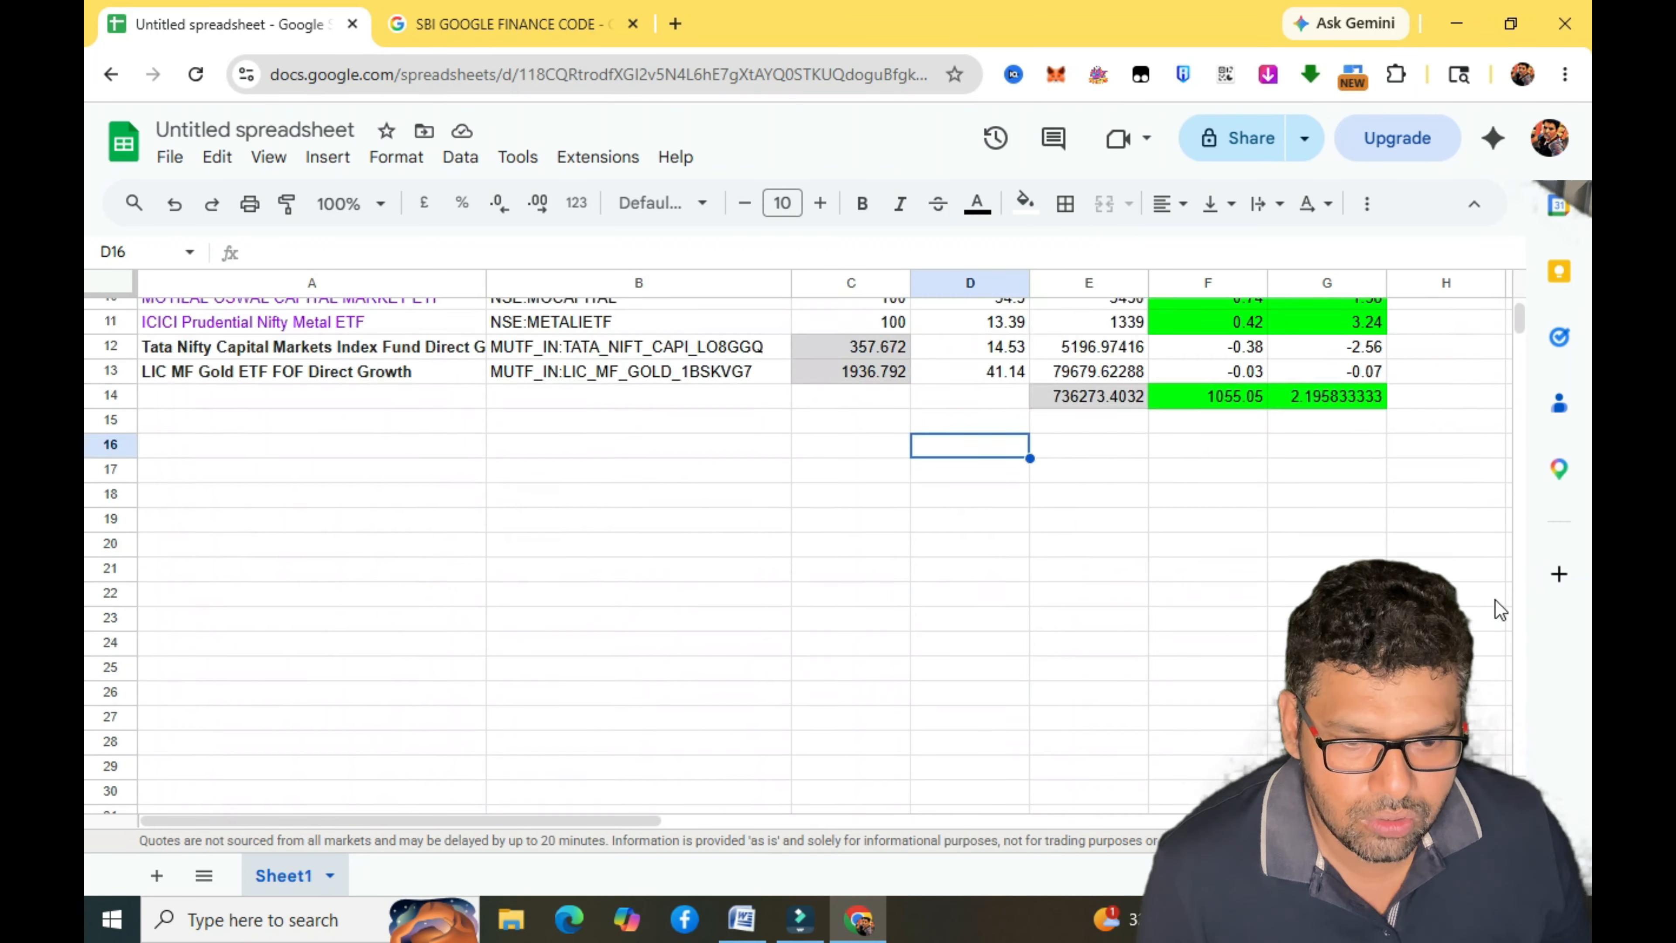
pyautogui.scroll(4, 1496, 600)
pyautogui.click(1180, 339)
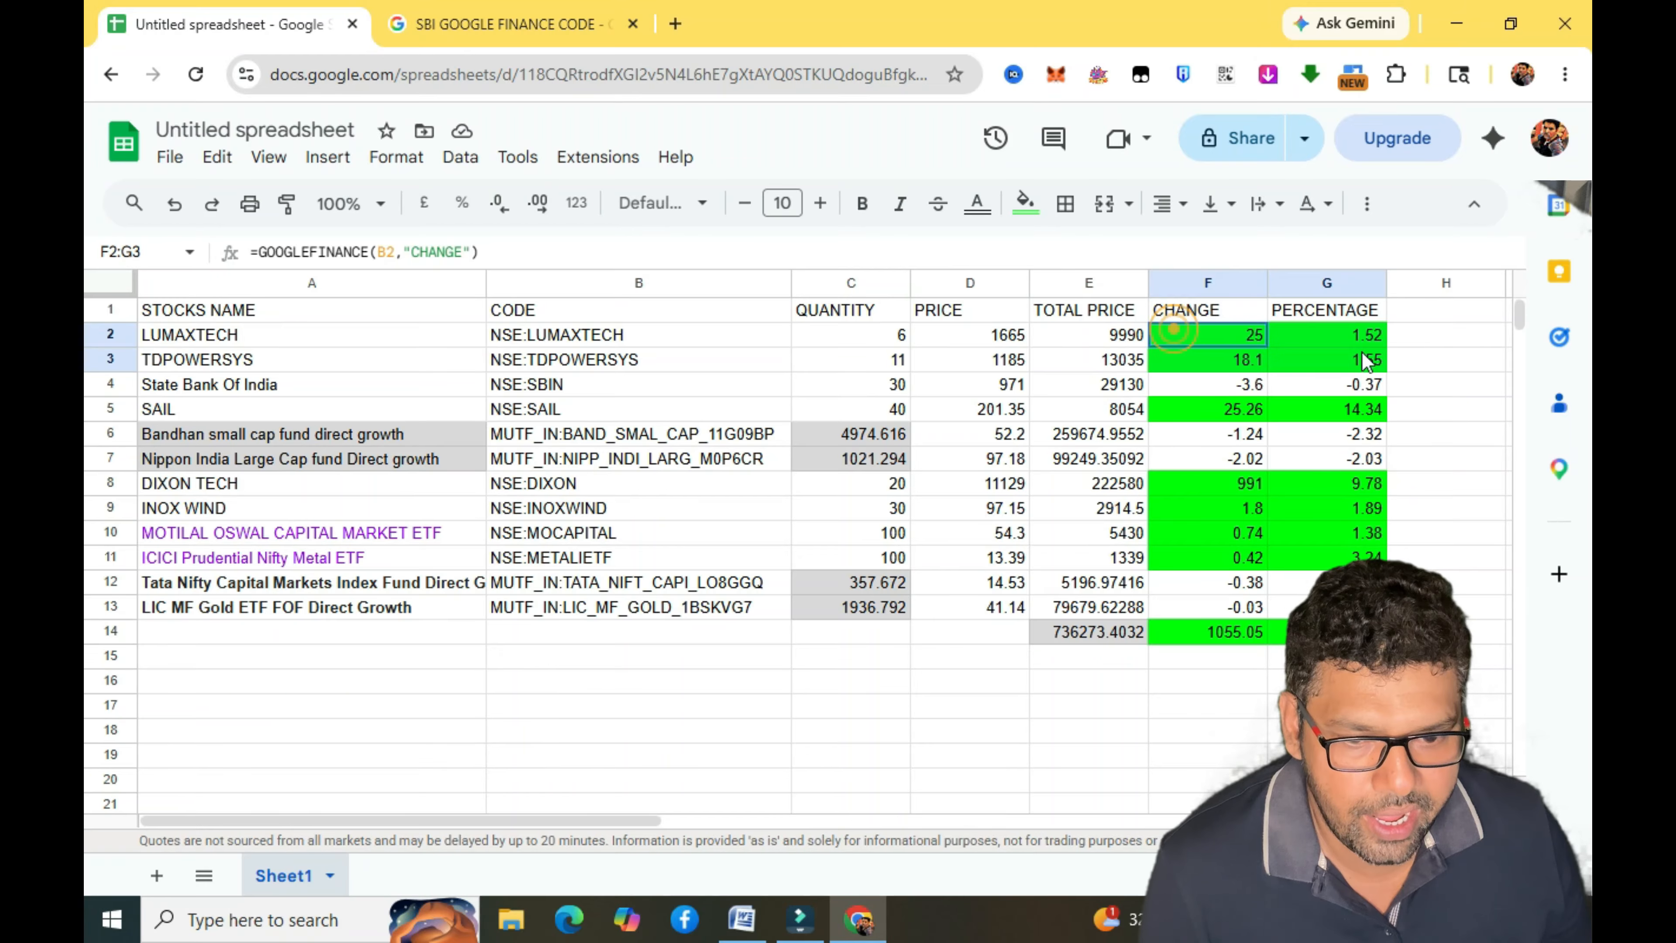
pyautogui.moveTo(1364, 360); pyautogui.dragTo(1353, 556)
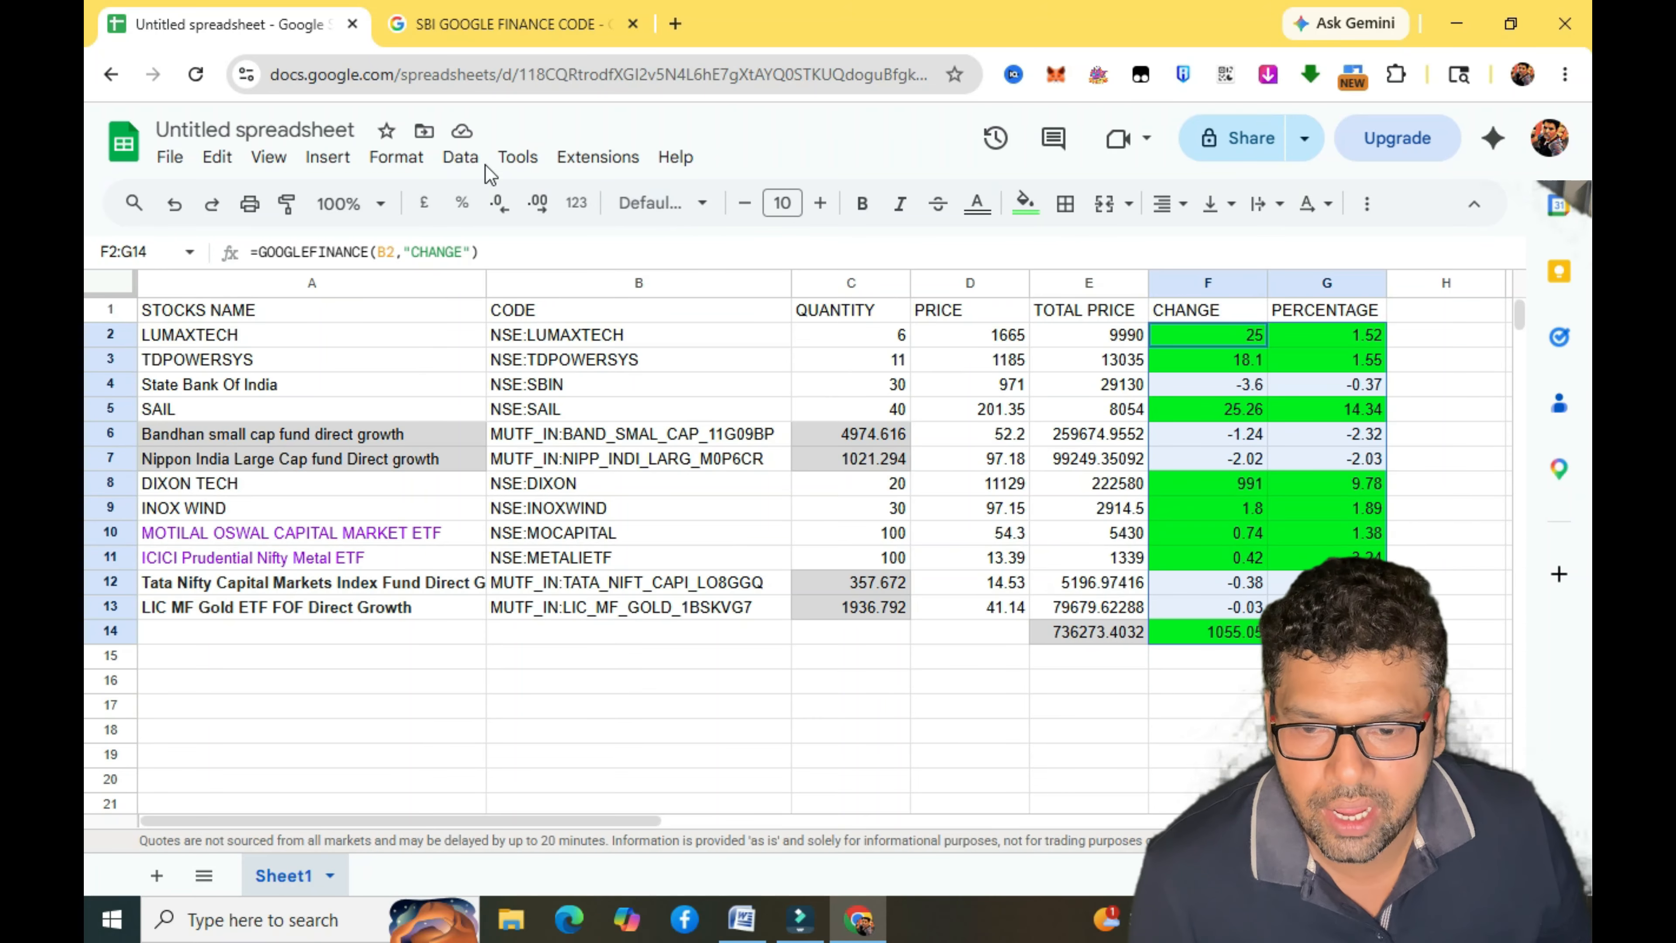
pyautogui.click(396, 157)
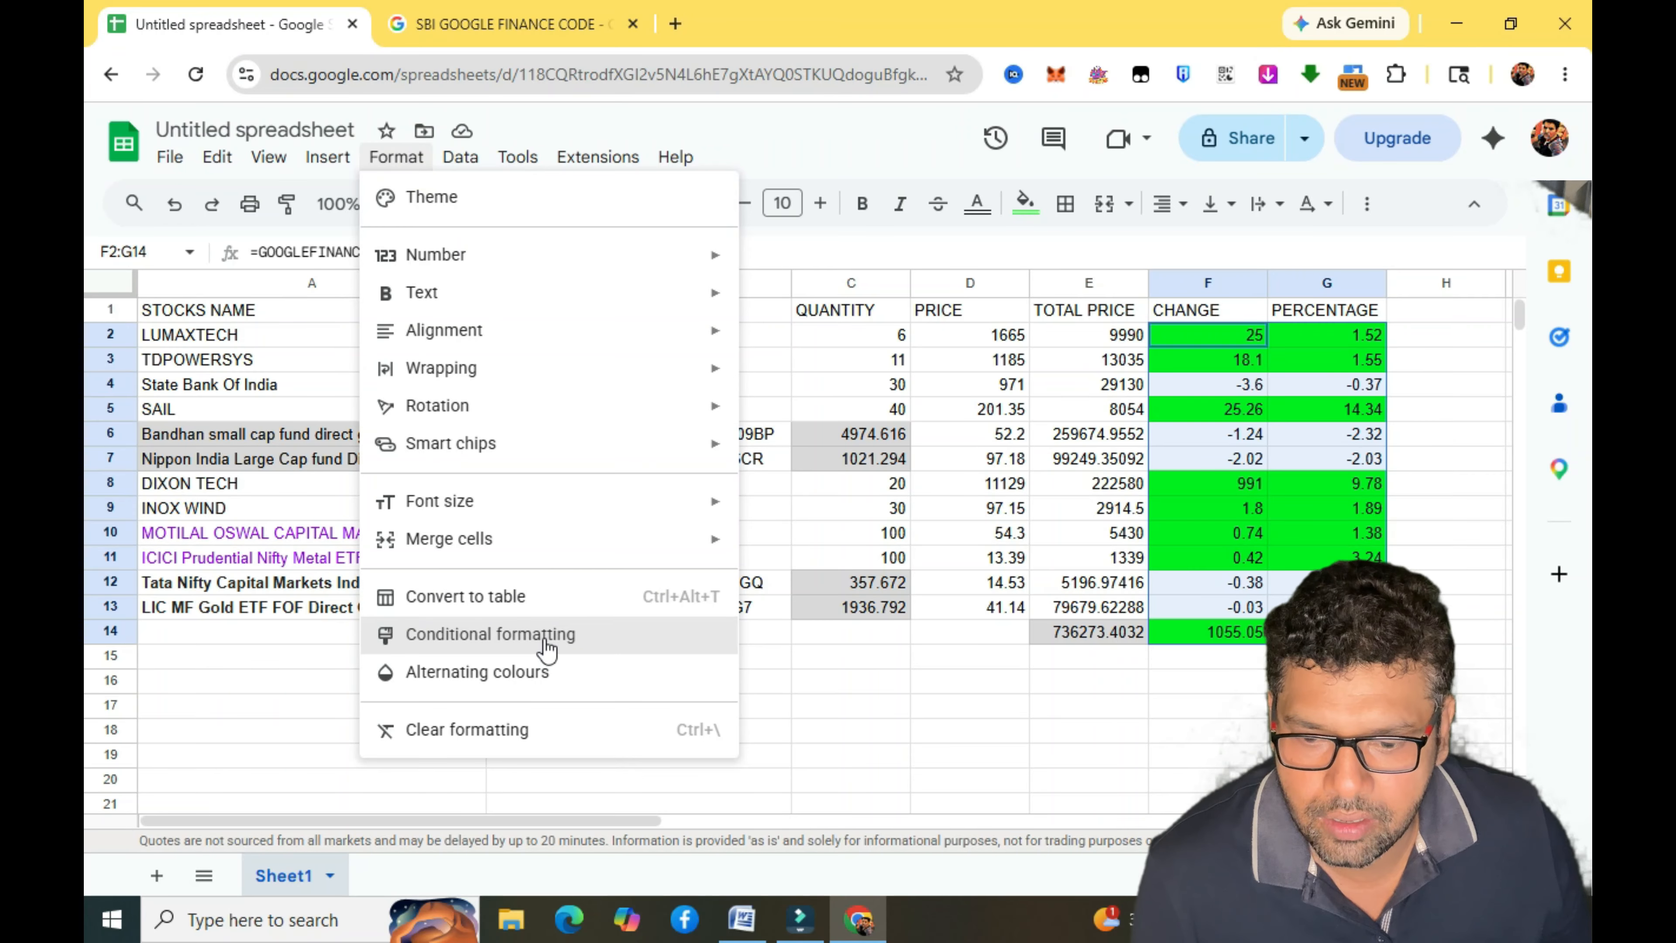
pyautogui.click(515, 634)
pyautogui.click(1268, 374)
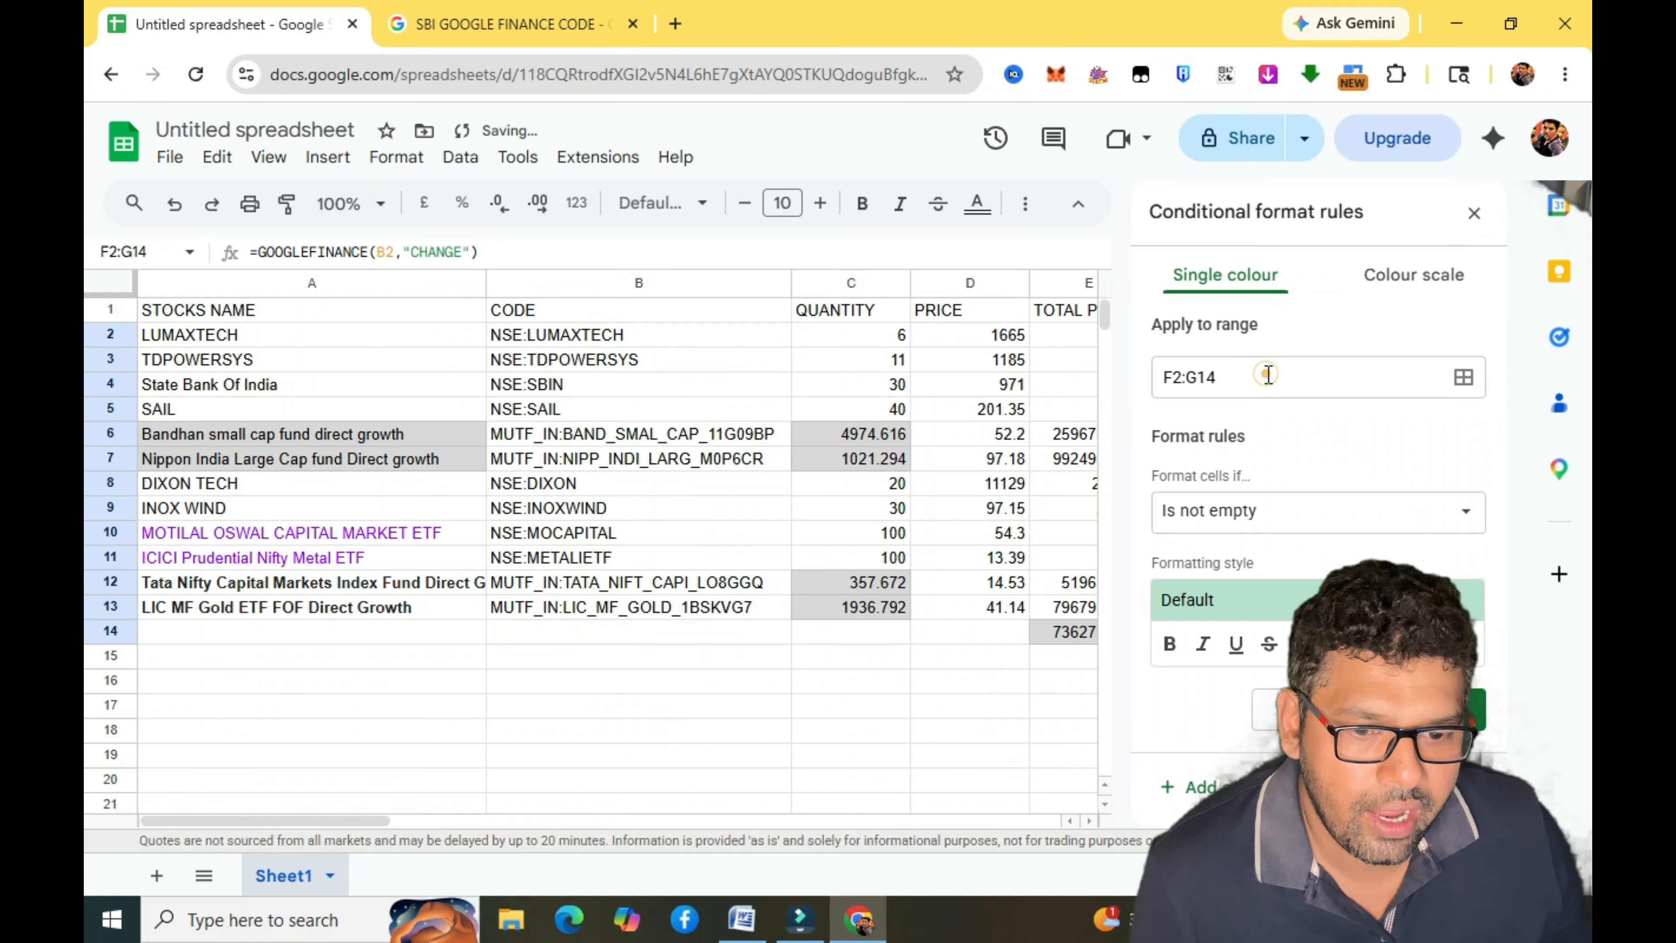
pyautogui.click(1294, 522)
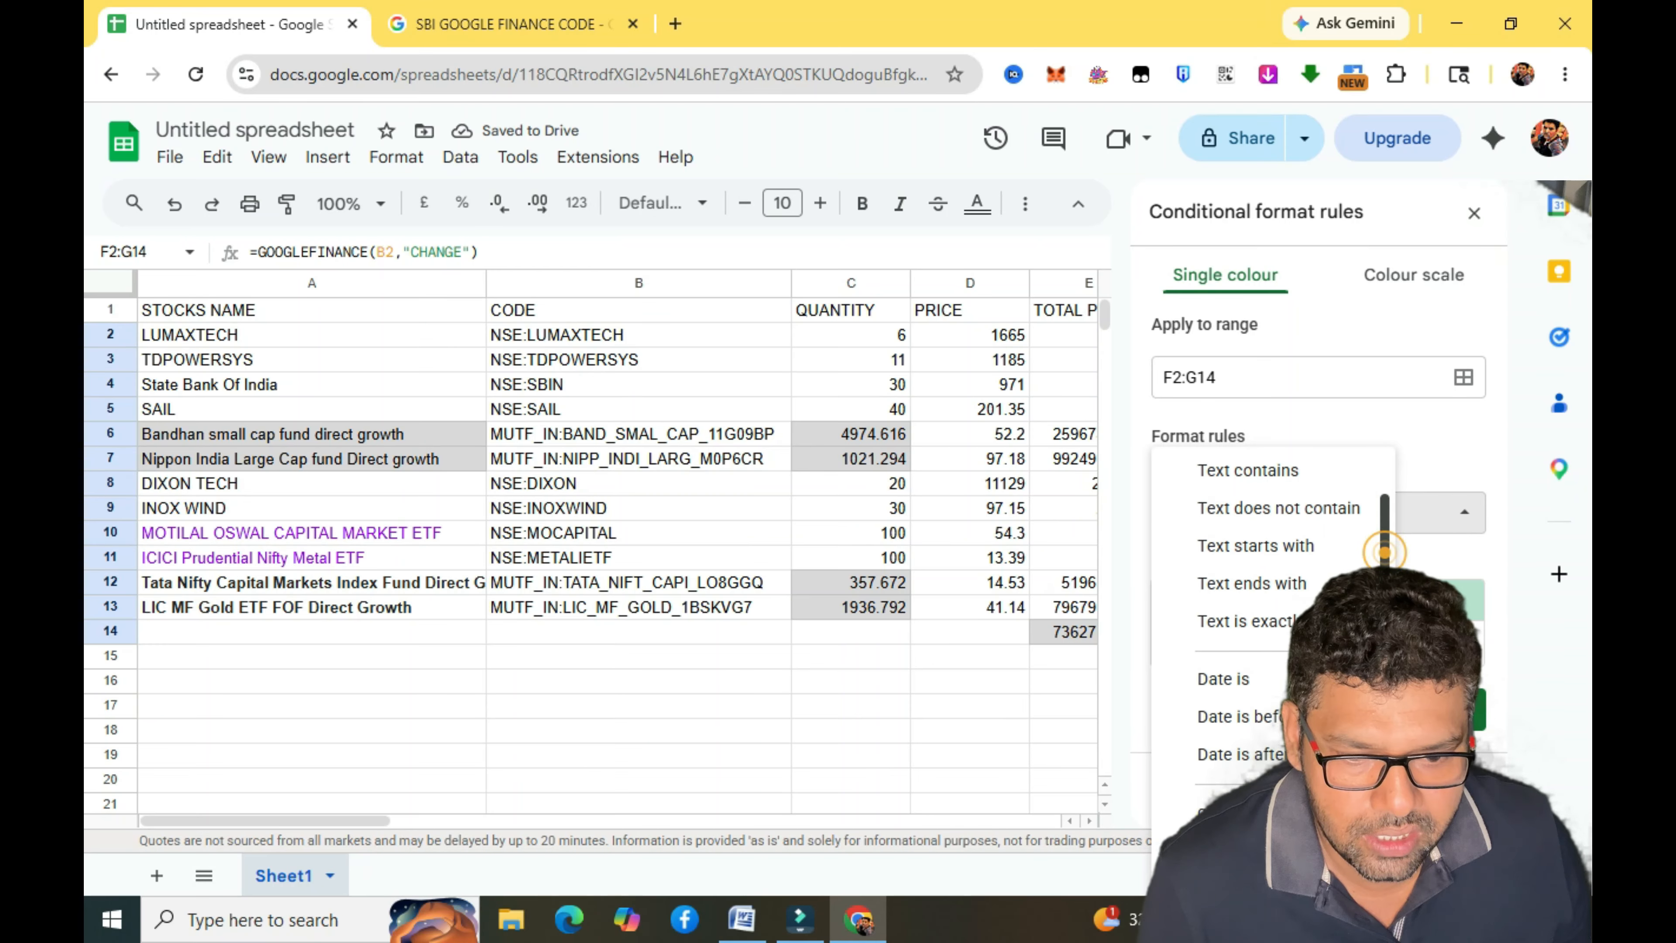
pyautogui.moveTo(1383, 552); pyautogui.dragTo(1384, 594)
pyautogui.click(1266, 690)
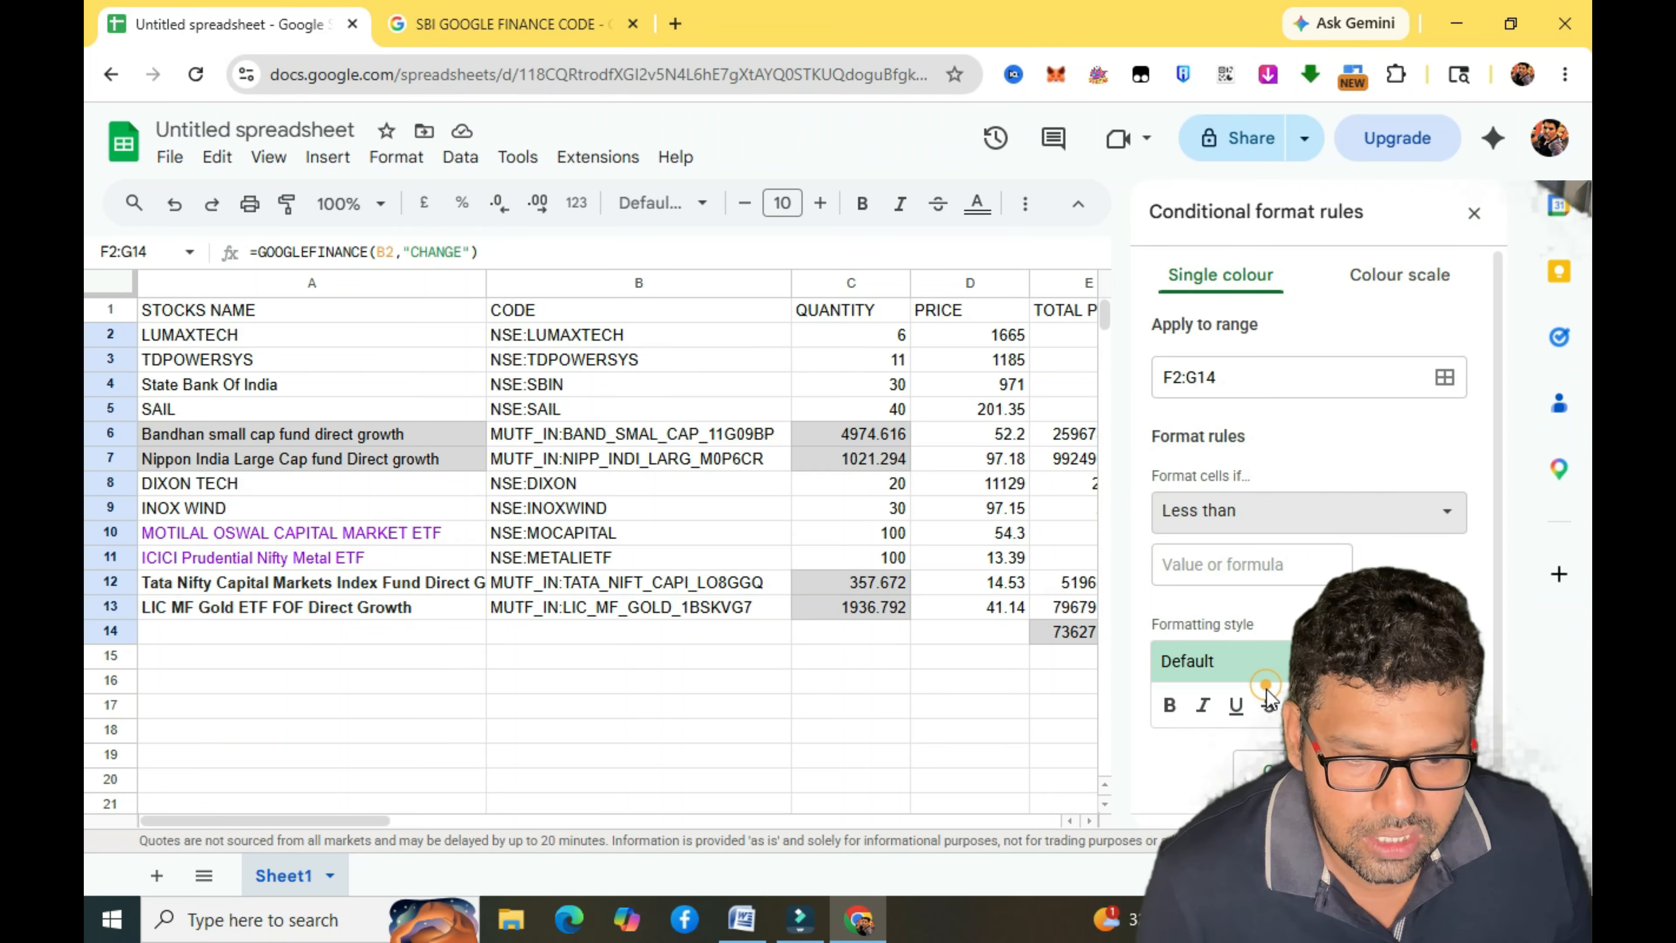
pyautogui.click(1252, 565)
pyautogui.write('0')
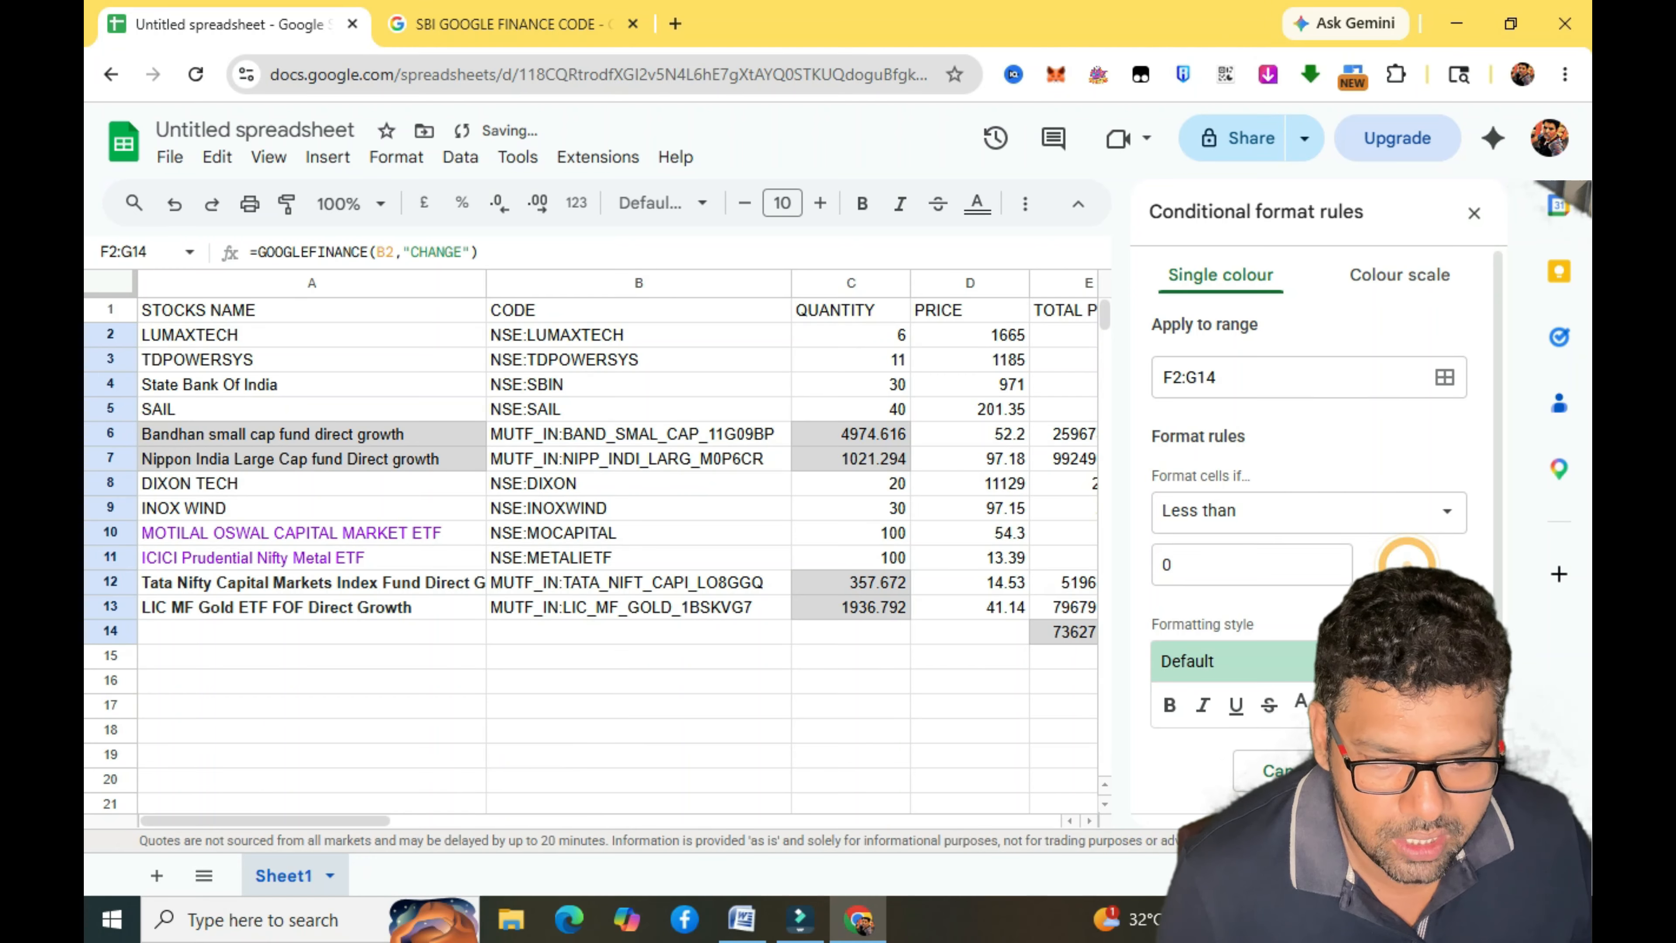
# Give the less-than-0 rule an orange fill, save it and close the conditional format rules.
pyautogui.click(1334, 704)
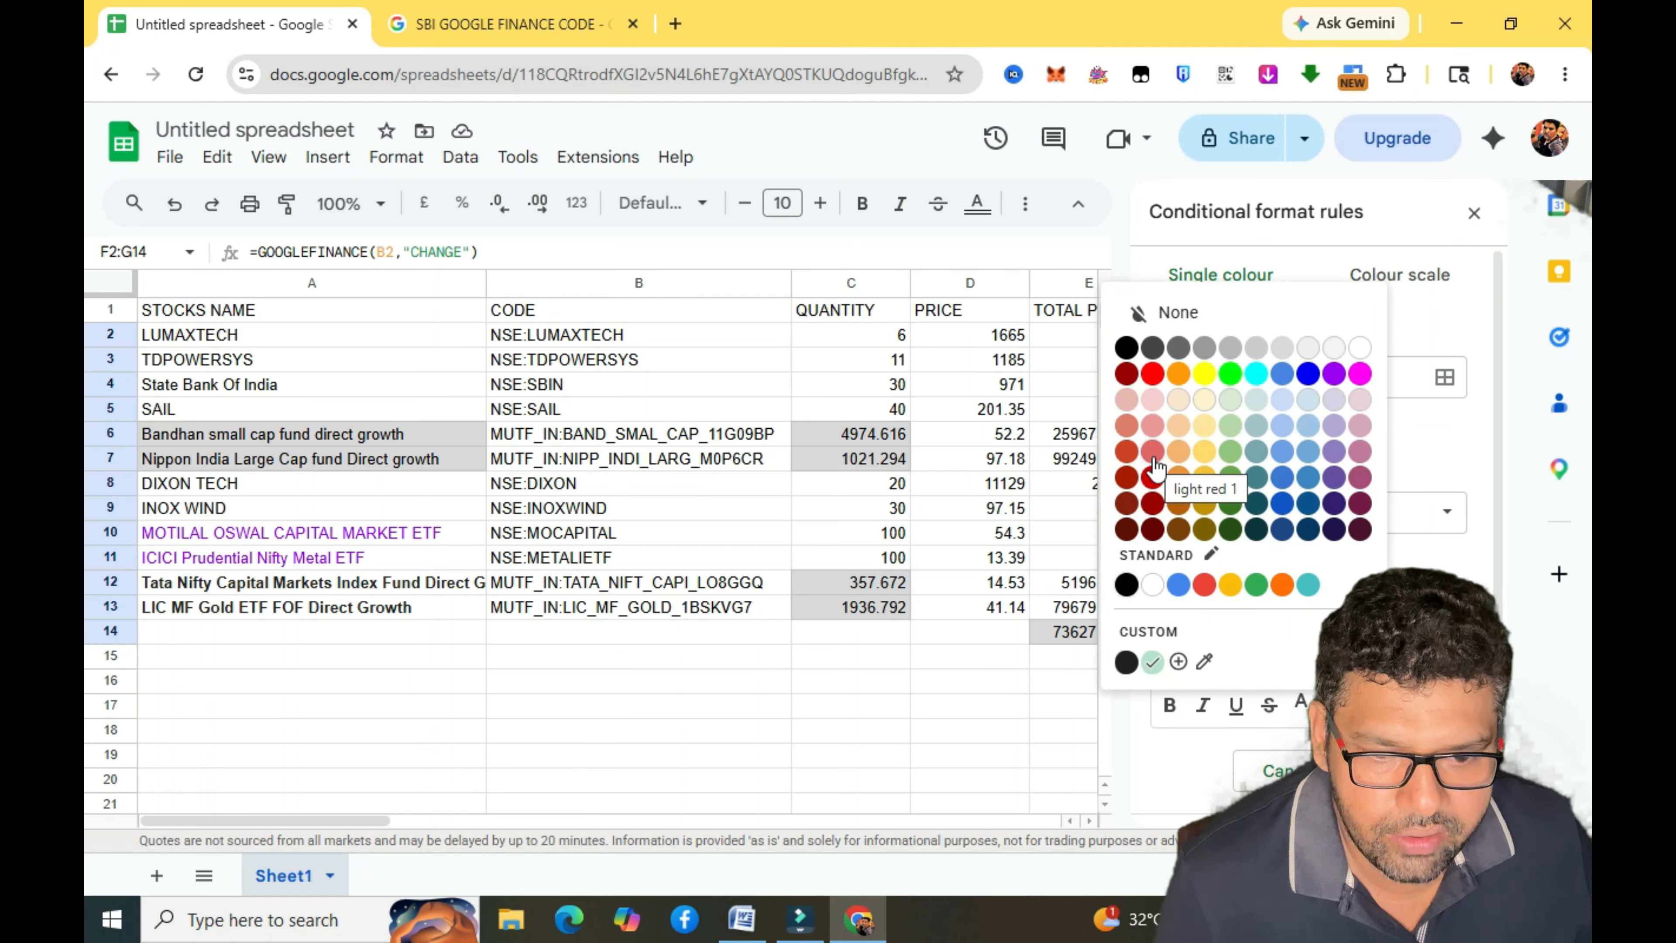
pyautogui.click(1280, 584)
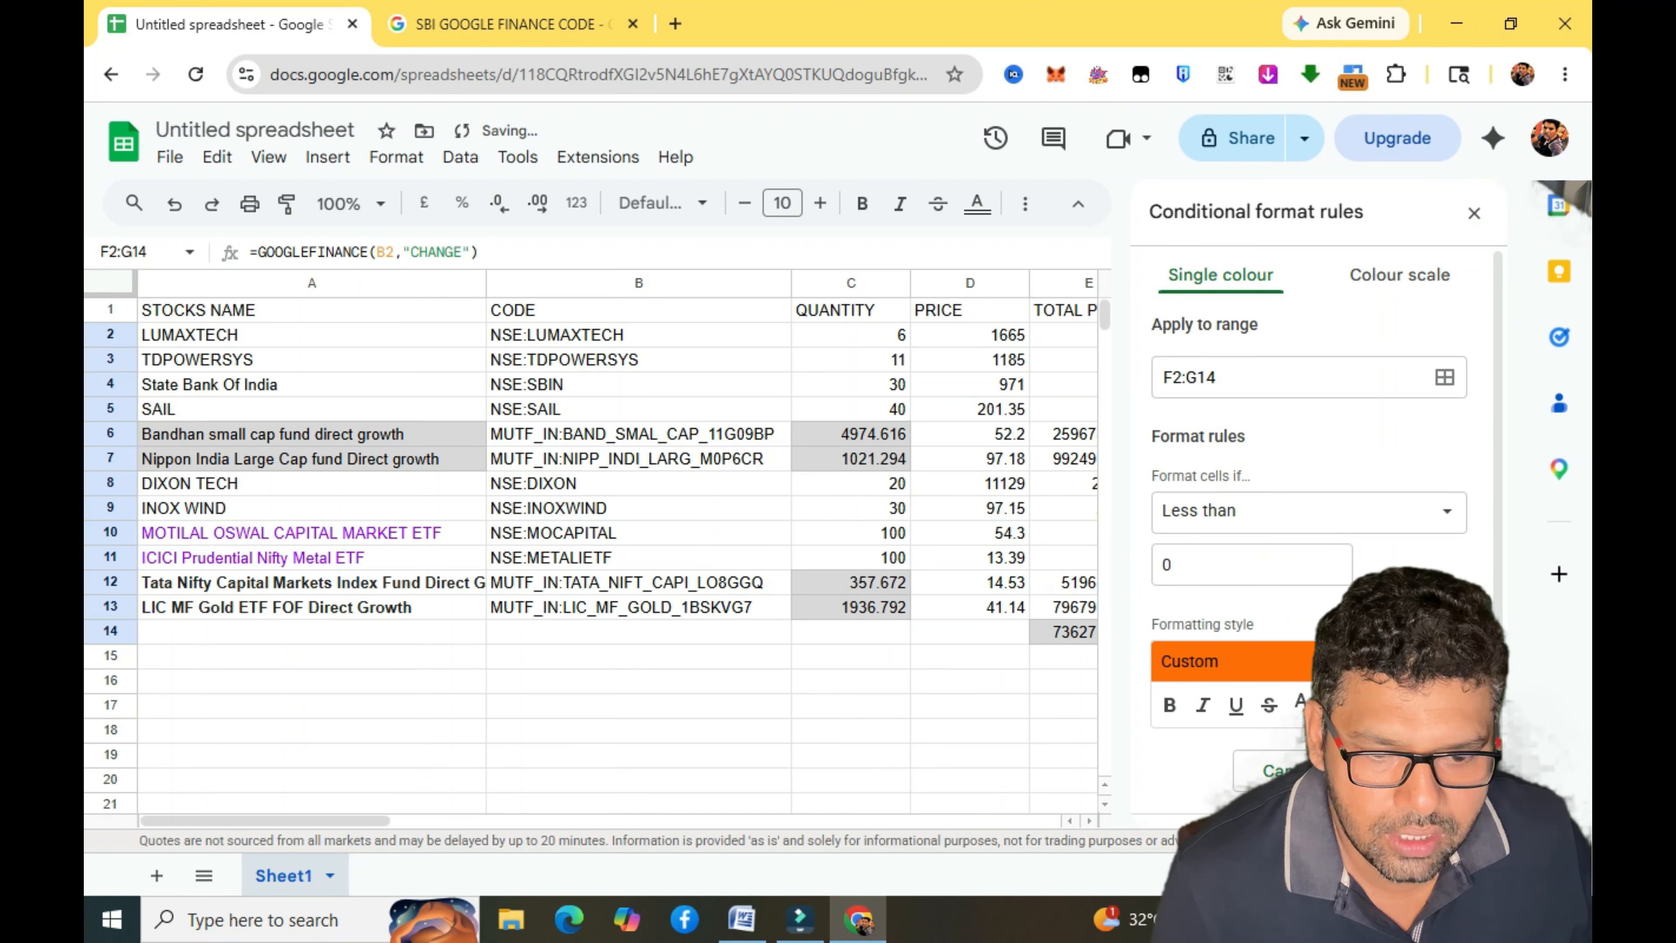
pyautogui.click(1412, 770)
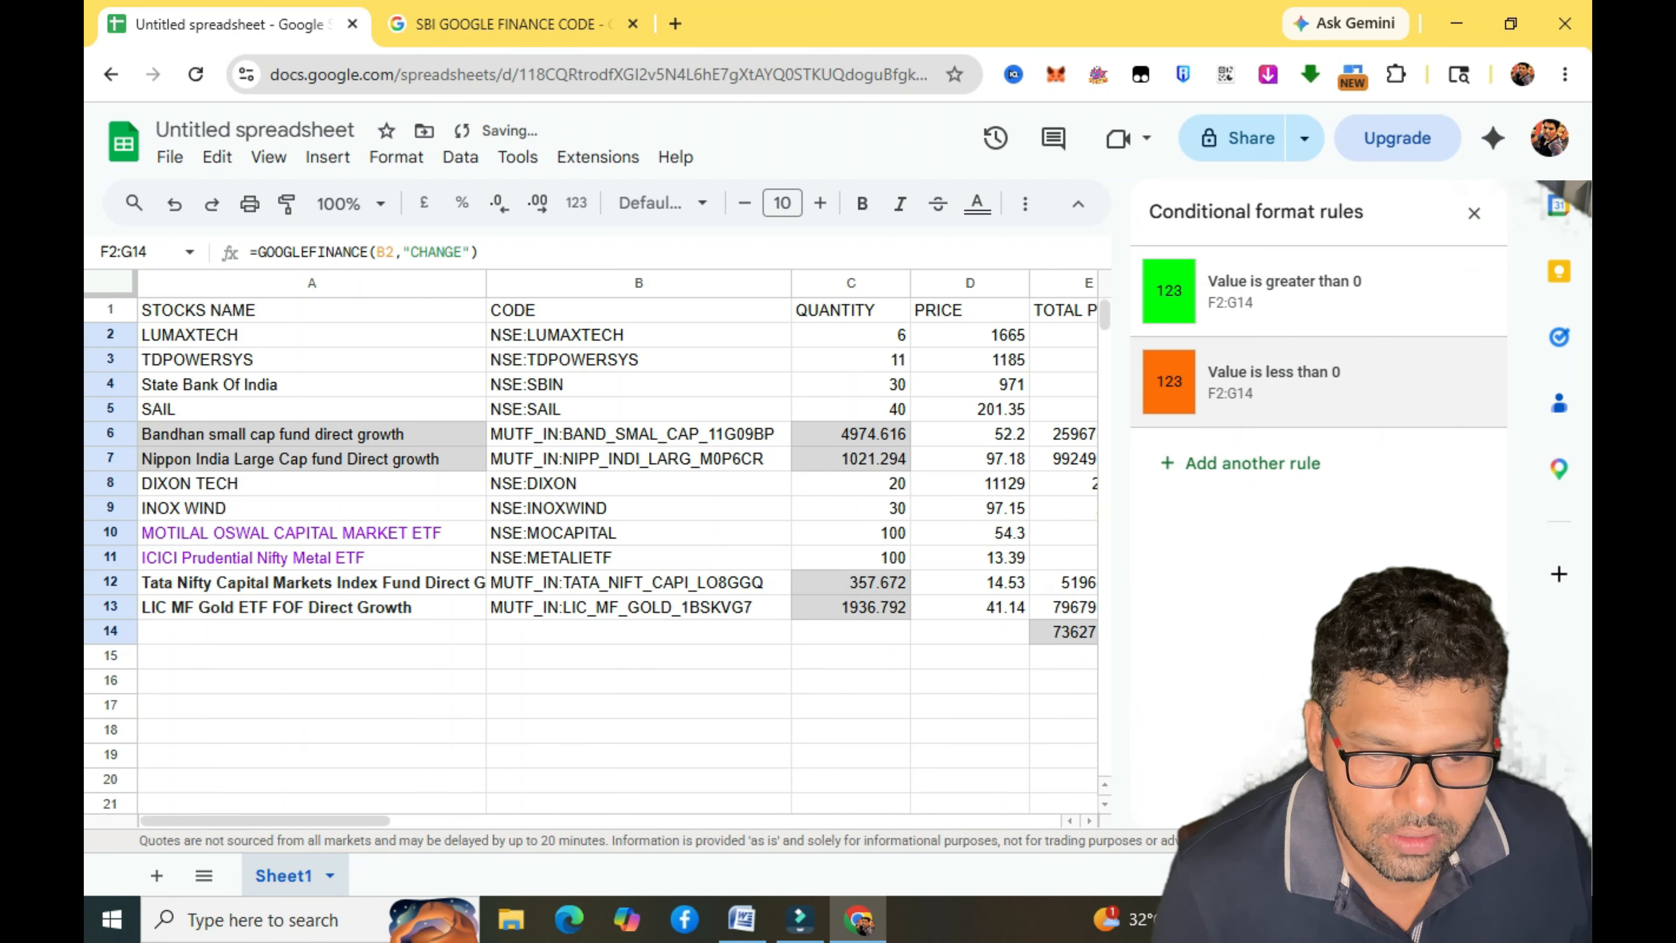
pyautogui.click(1474, 214)
pyautogui.click(1333, 655)
pyautogui.click(1439, 704)
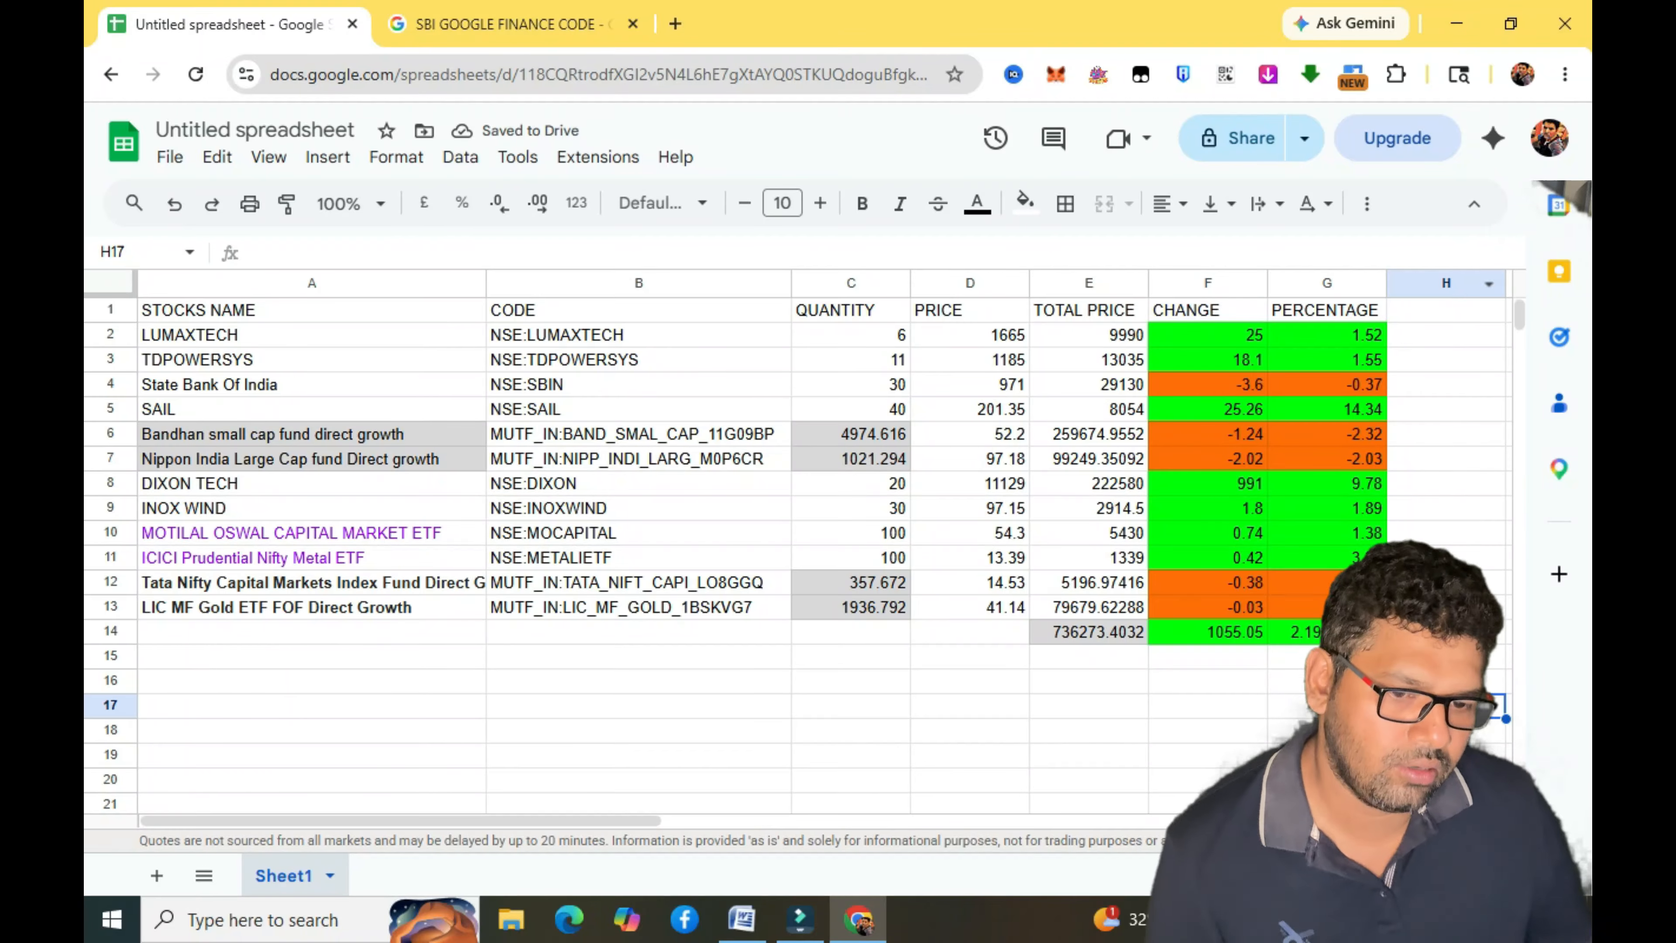